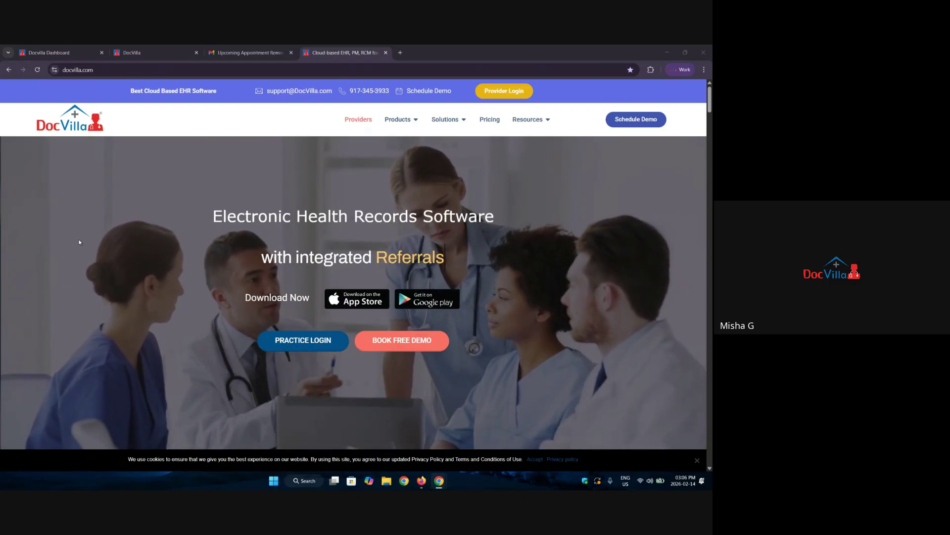
Close the audit log and open the Search Patients list, highlighting part of its web address.
click(64, 46)
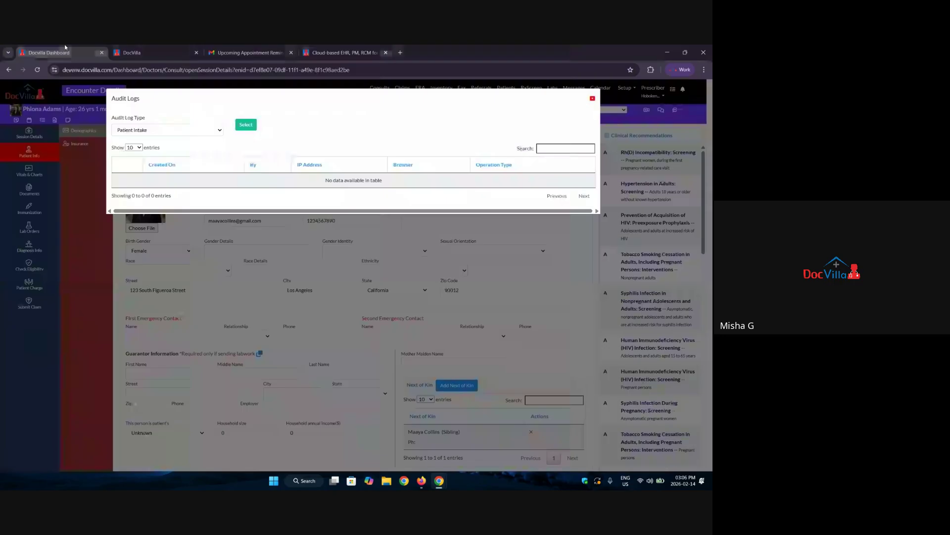
click(592, 98)
click(509, 94)
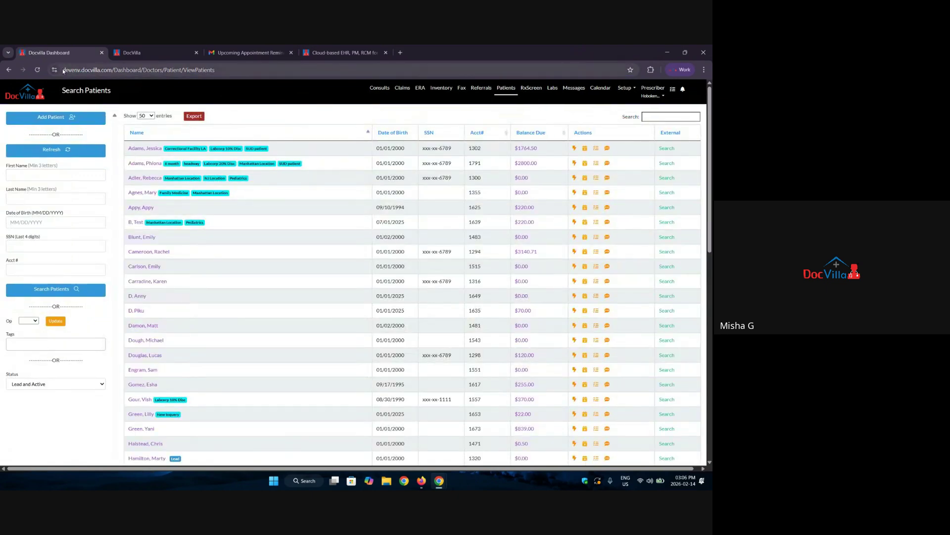
drag(63, 70, 186, 73)
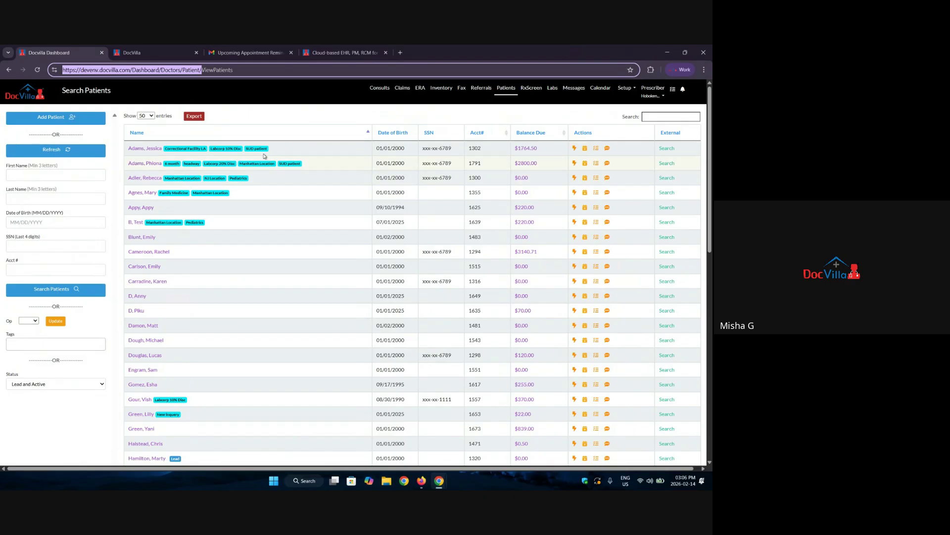
click(665, 95)
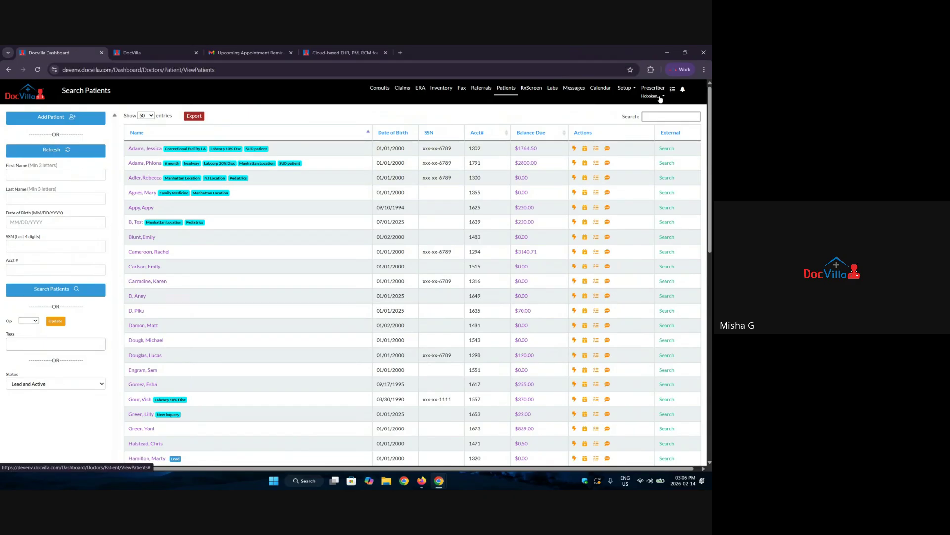
click(663, 108)
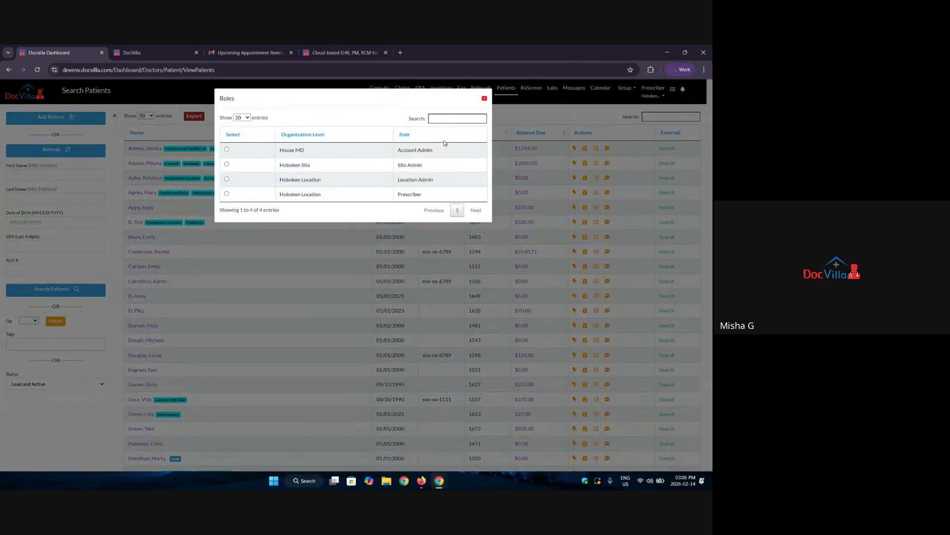
click(407, 195)
click(485, 98)
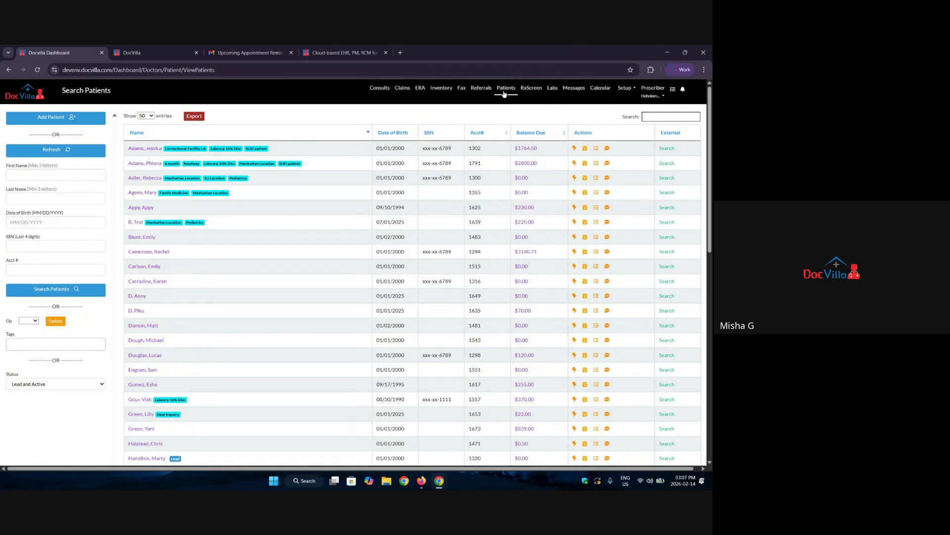
Start a new patient, search the address for 123, then switch to manual address entry.
click(39, 118)
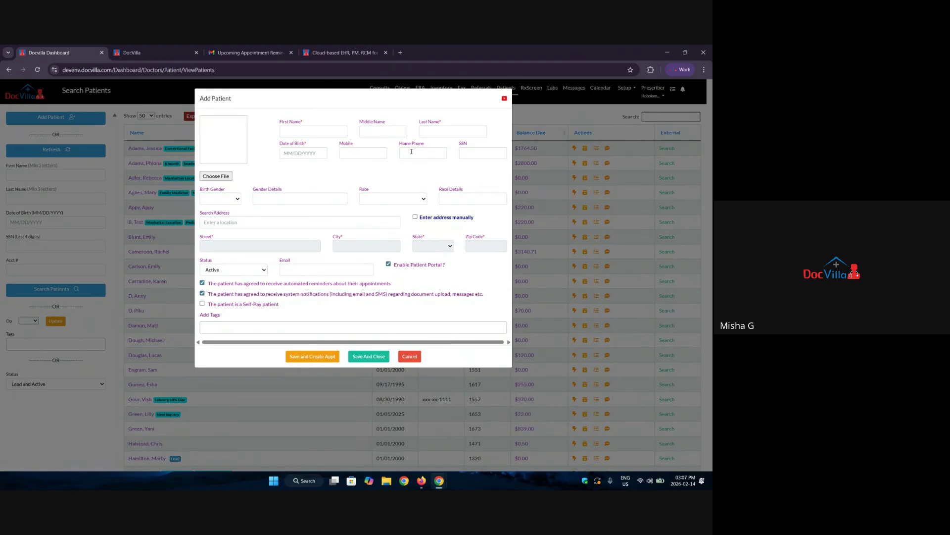
click(225, 222)
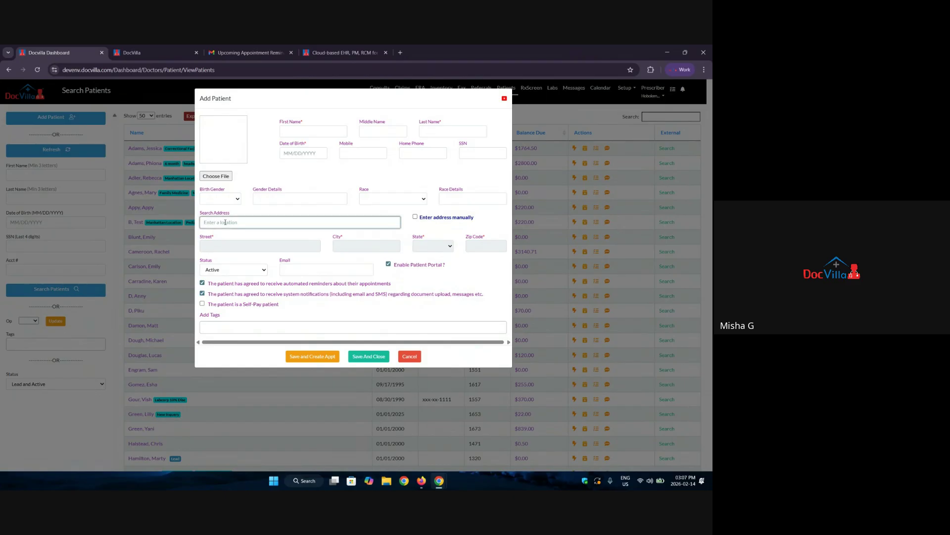
text(123)
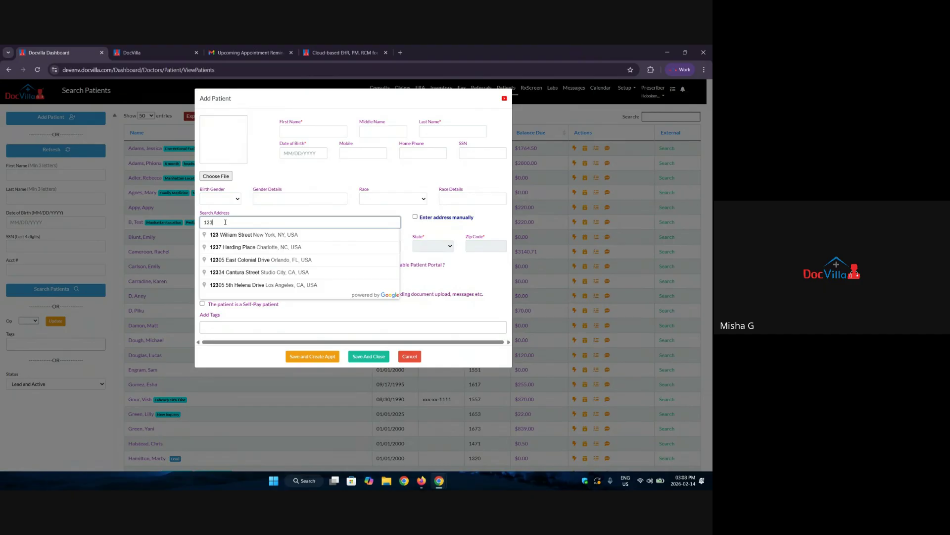
click(415, 217)
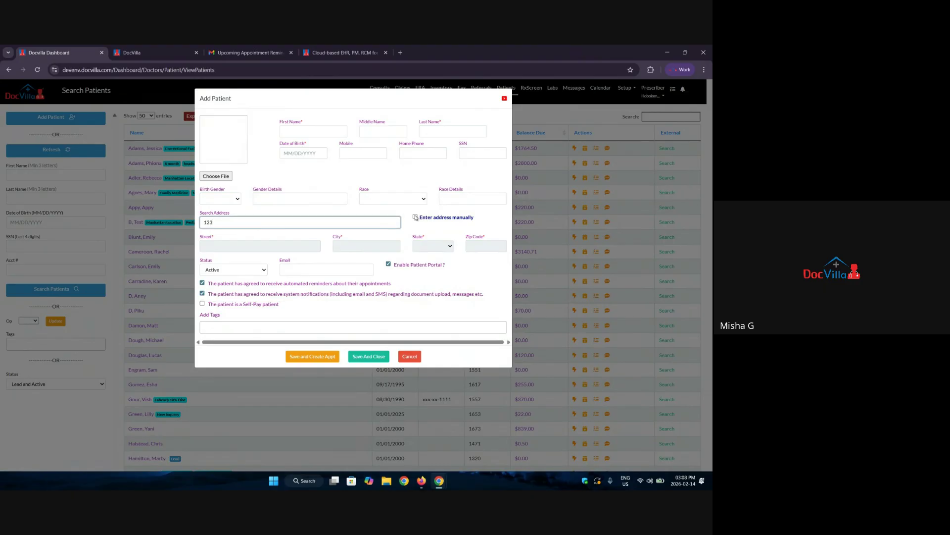
click(416, 217)
Go through the Street, City, State and Zip Code fields, then open the Status options.
click(217, 244)
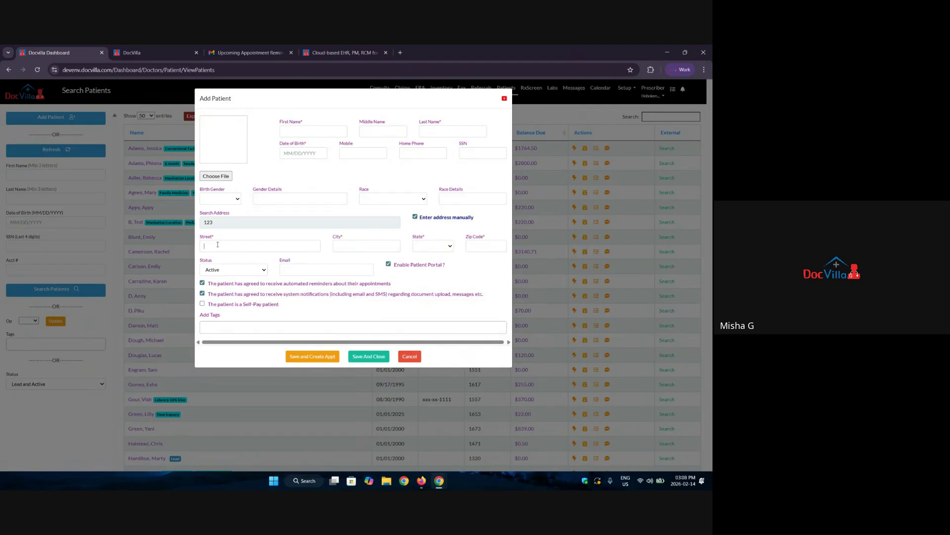
click(346, 245)
click(450, 246)
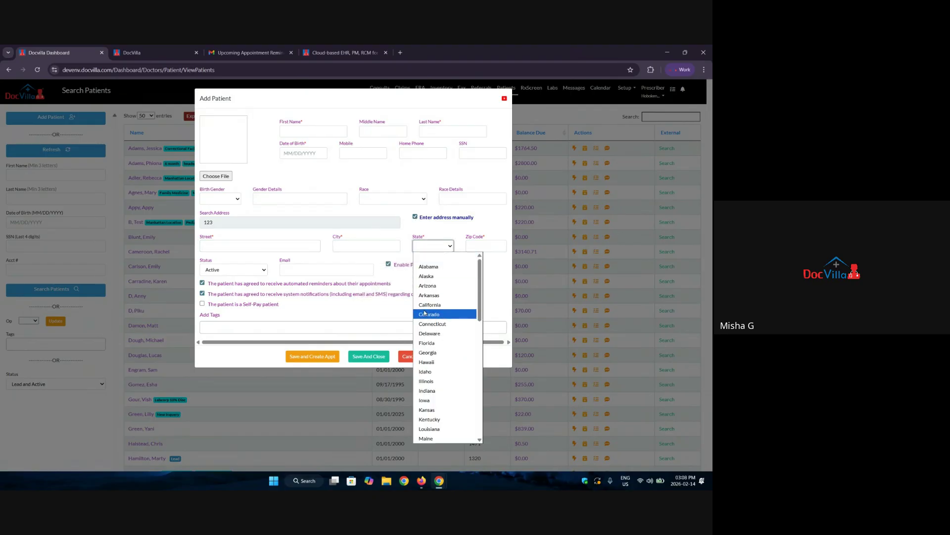
click(485, 246)
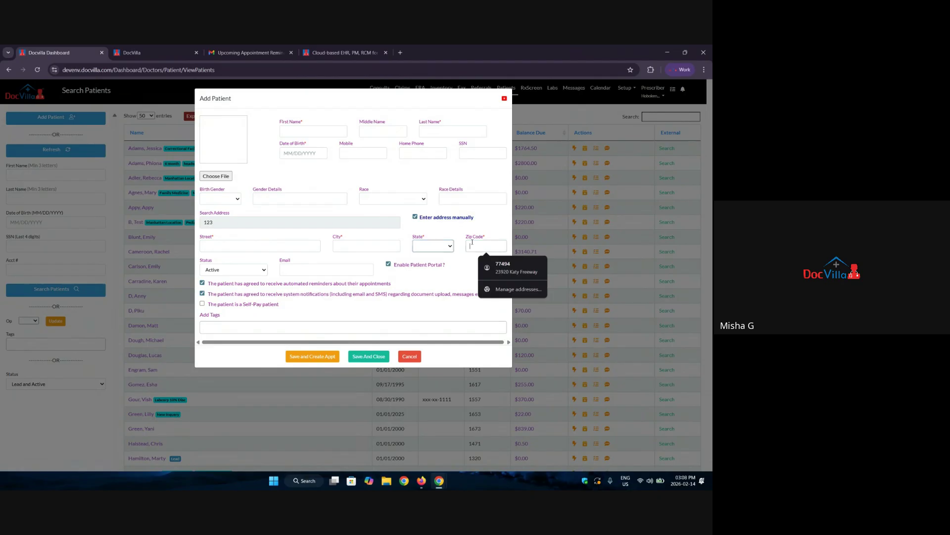
double_click(204, 261)
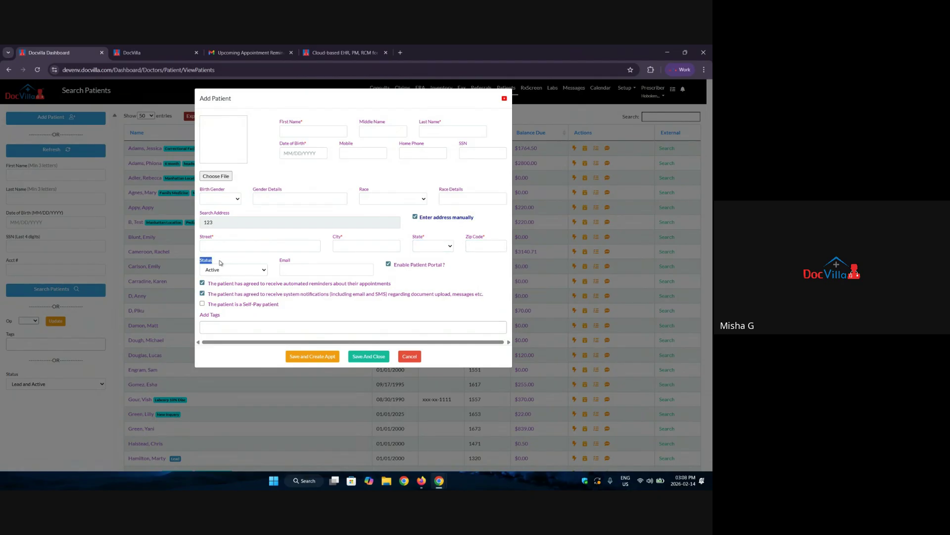
click(213, 273)
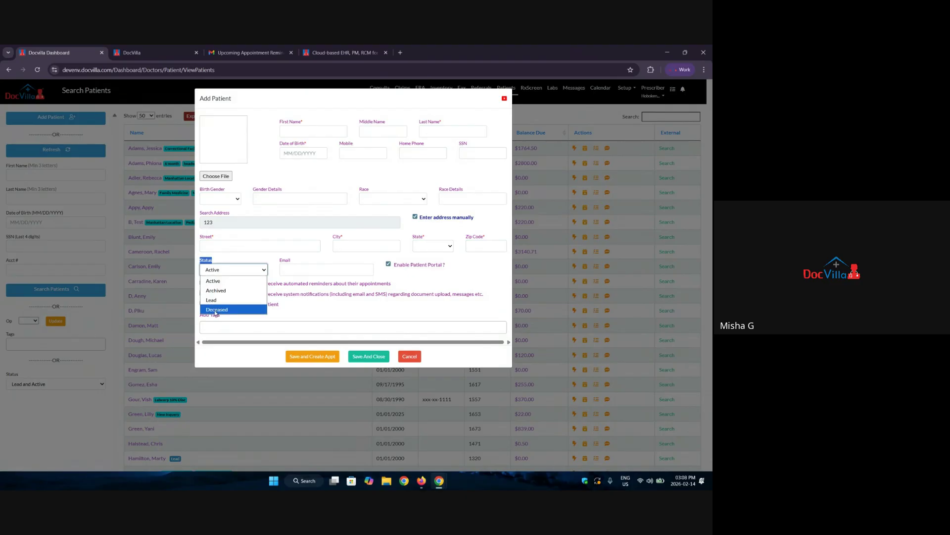
Change the patient status from Active to Archived, then settle on Lead.
click(214, 285)
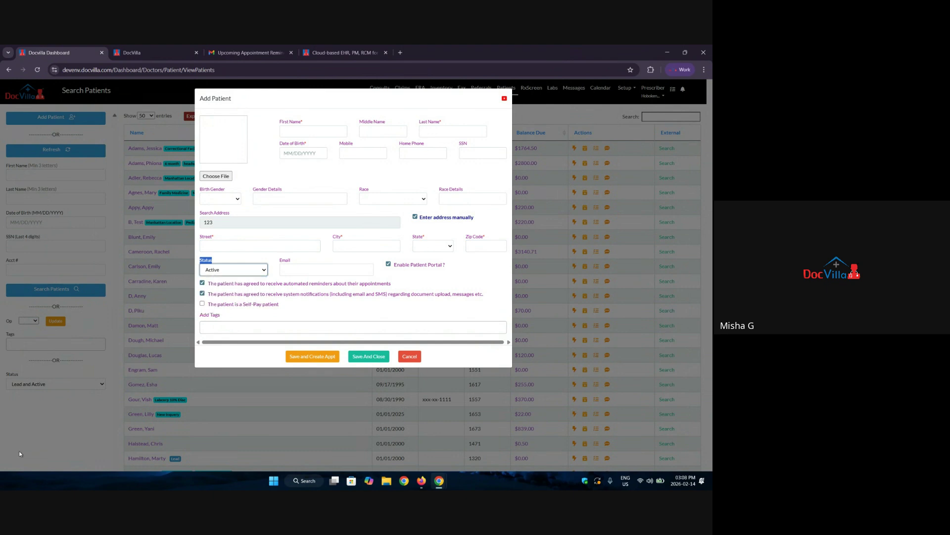
click(233, 262)
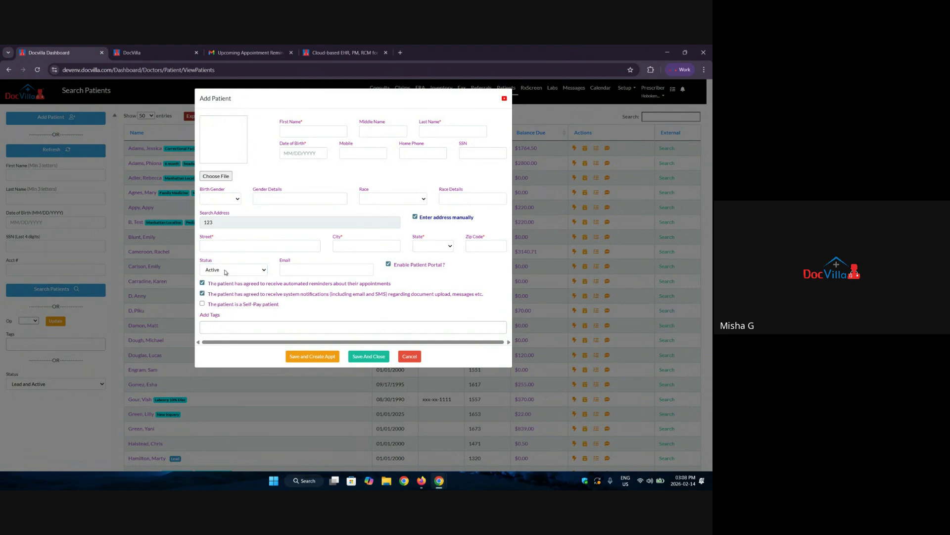
click(226, 272)
click(224, 285)
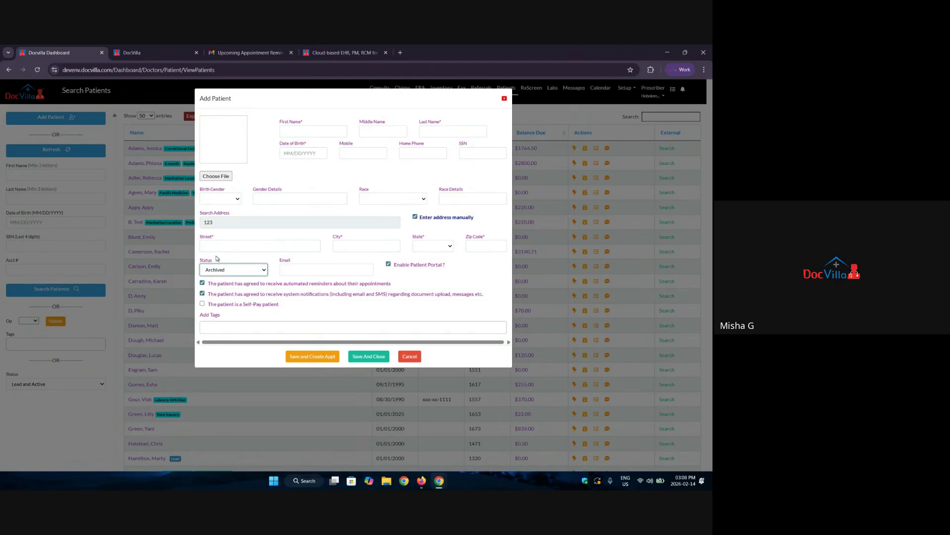
click(226, 270)
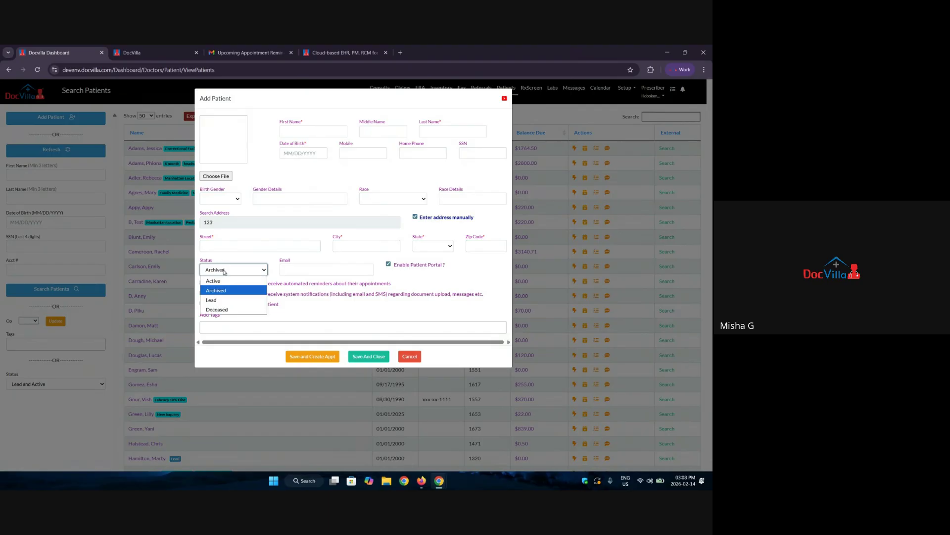
click(226, 279)
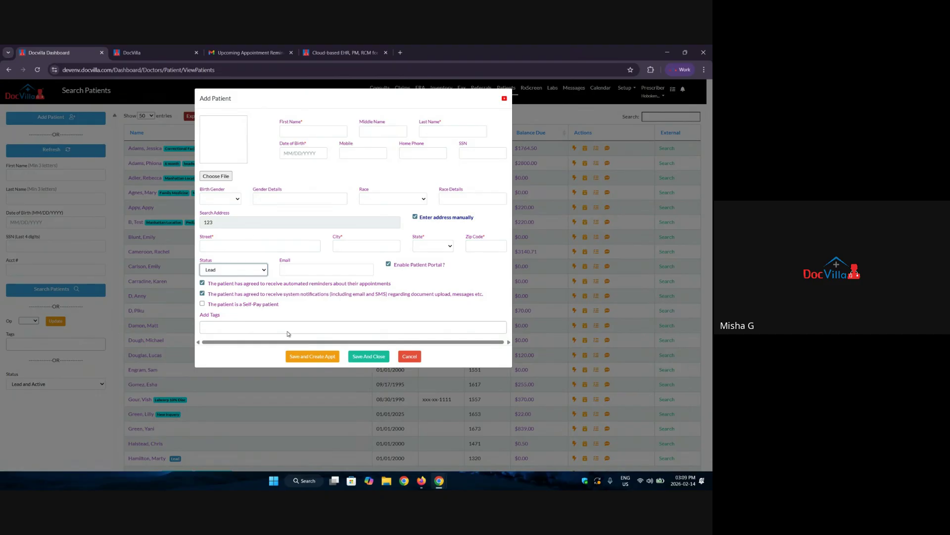
Autofill the saved email and Katy, Texas address, pointing out the portal and consent options.
drag(396, 269, 458, 270)
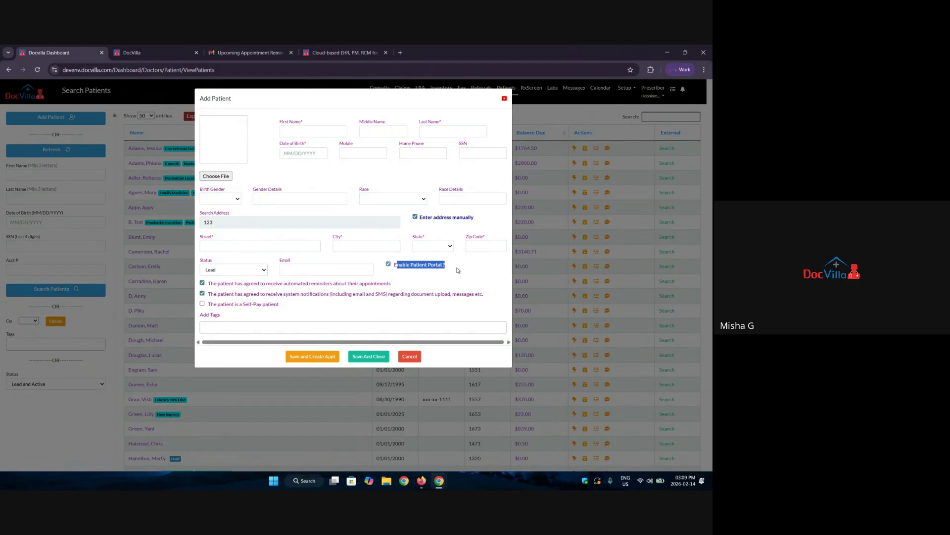
click(327, 269)
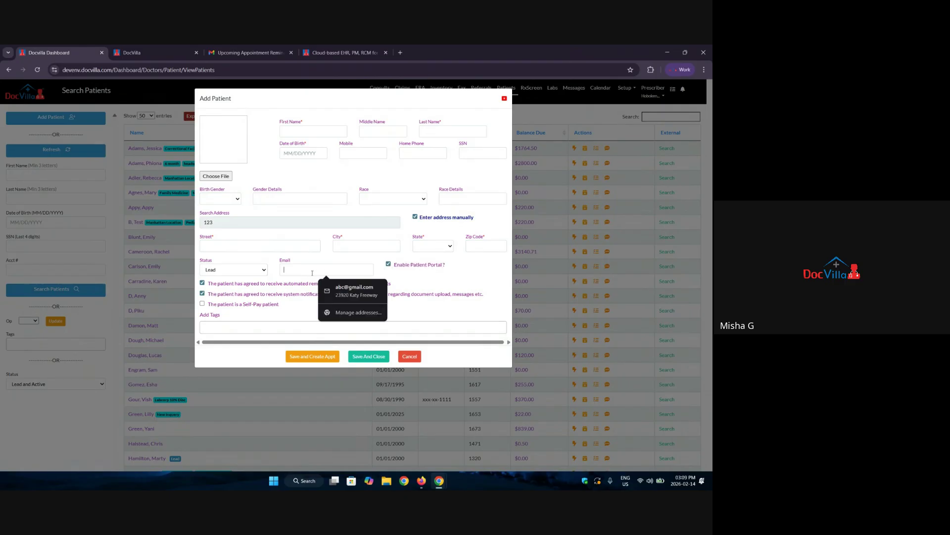
click(337, 293)
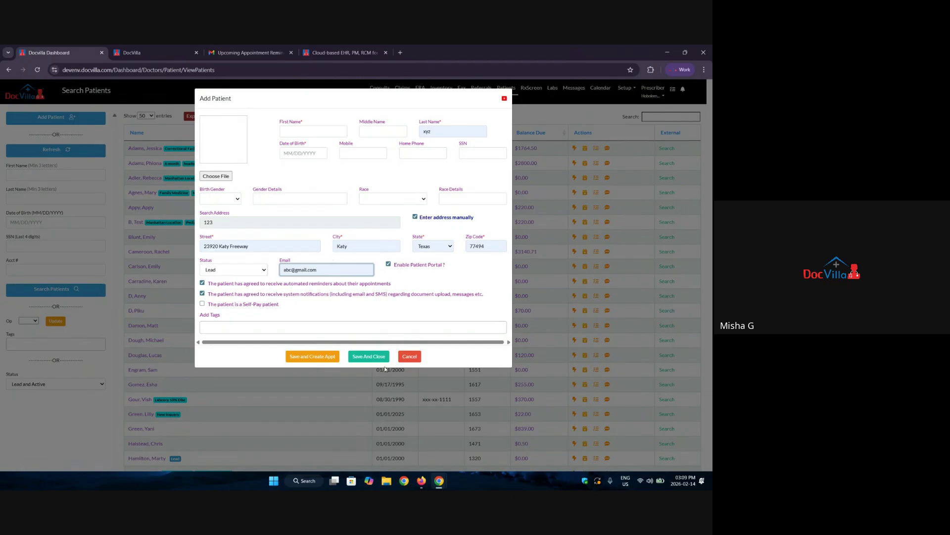
drag(208, 284, 394, 289)
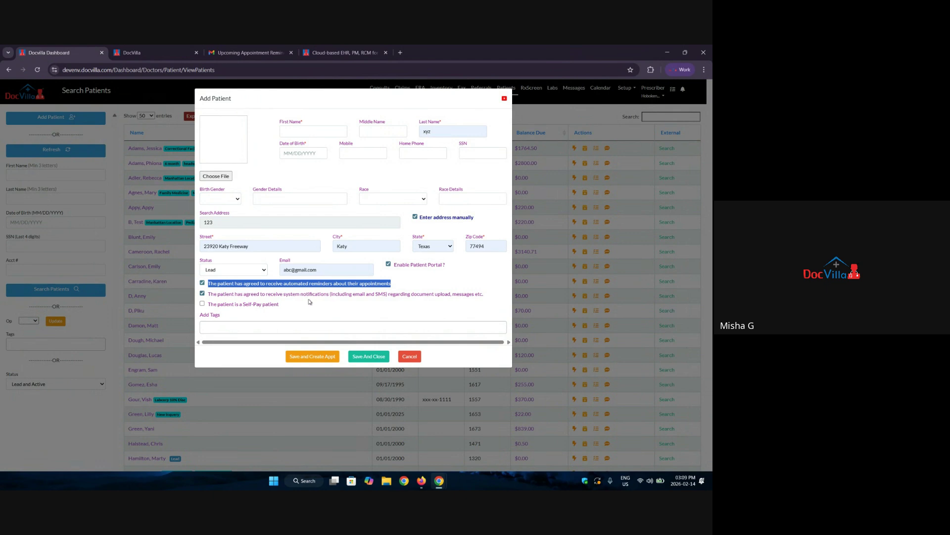
click(289, 297)
drag(289, 296, 401, 298)
click(247, 52)
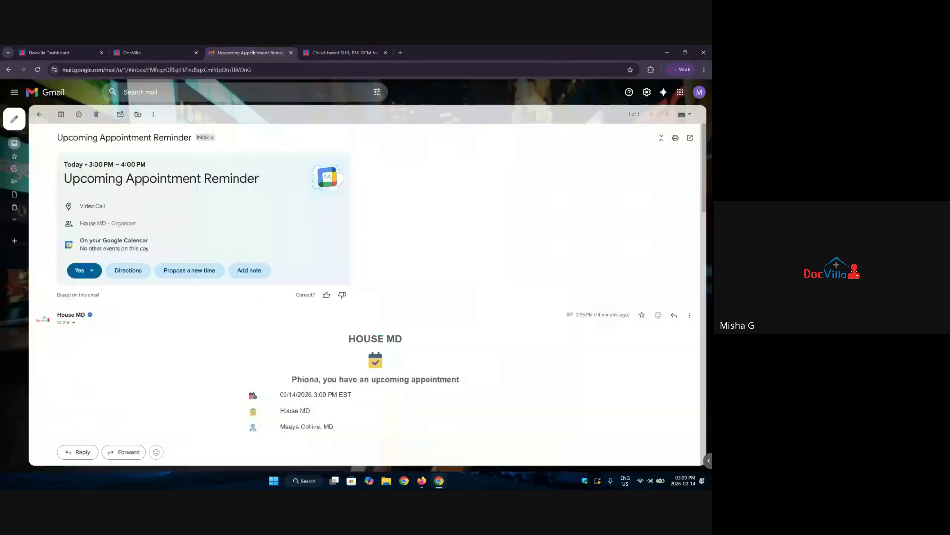
scroll(240, 320, down, 3)
scroll(241, 321, down, 6)
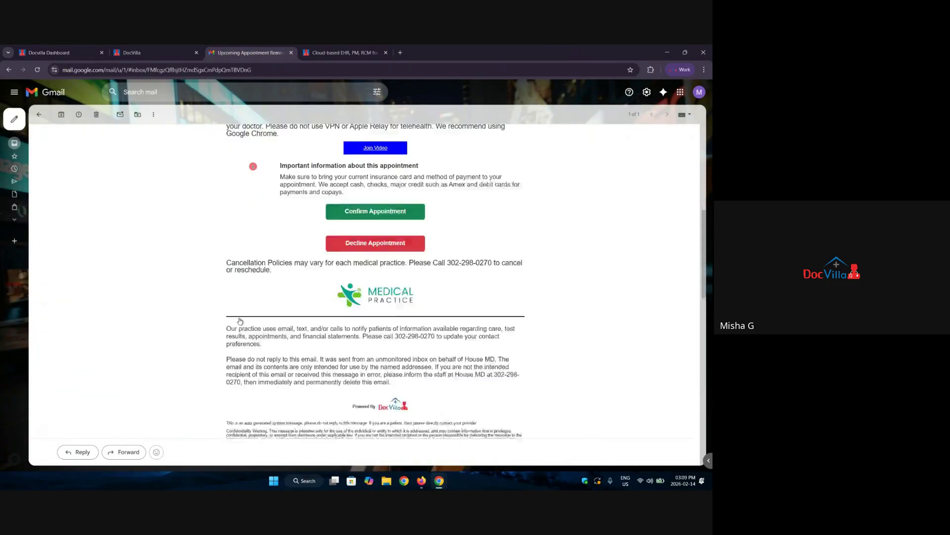
scroll(236, 319, up, 4)
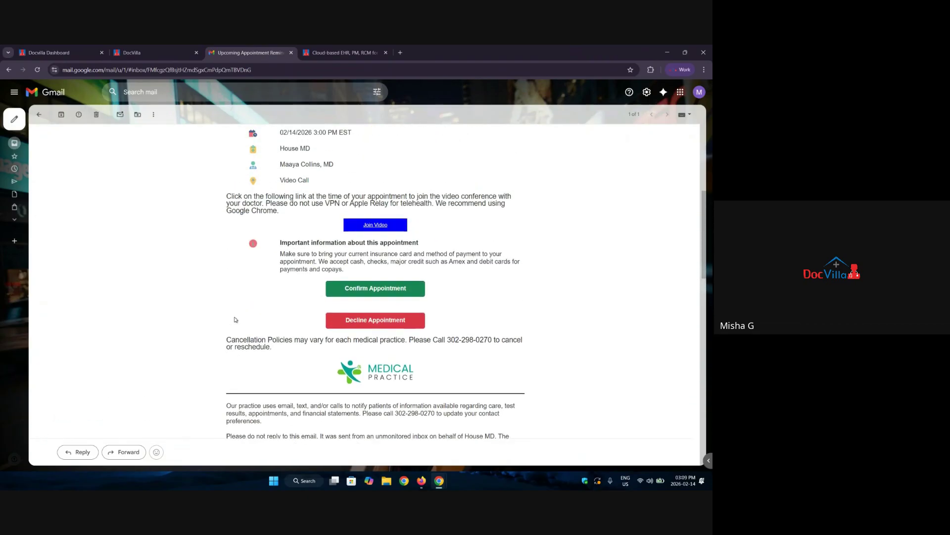
scroll(230, 321, down, 5)
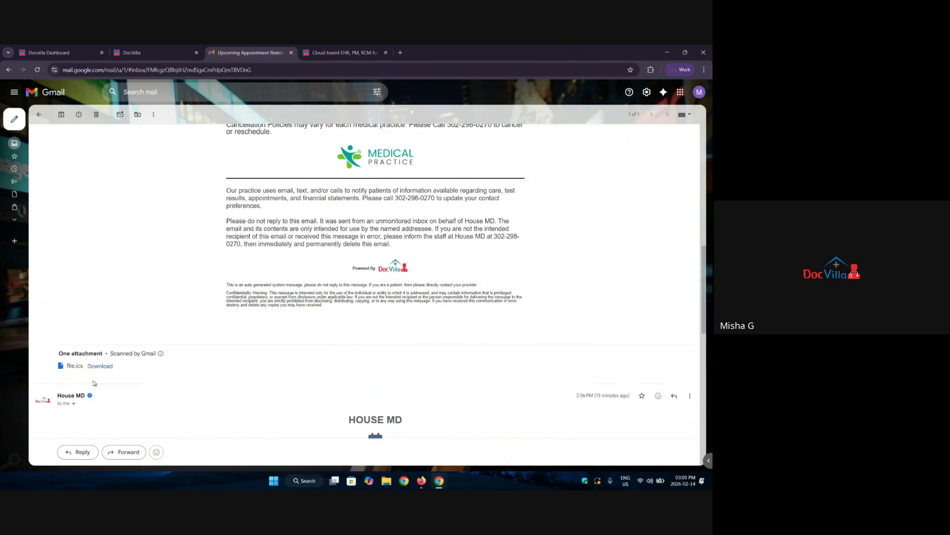
scroll(237, 347, up, 5)
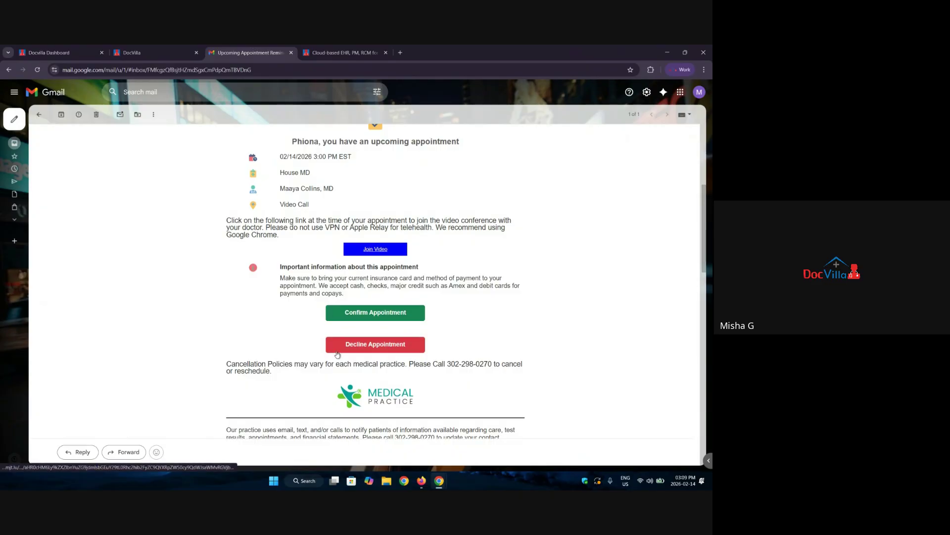
scroll(224, 317, up, 3)
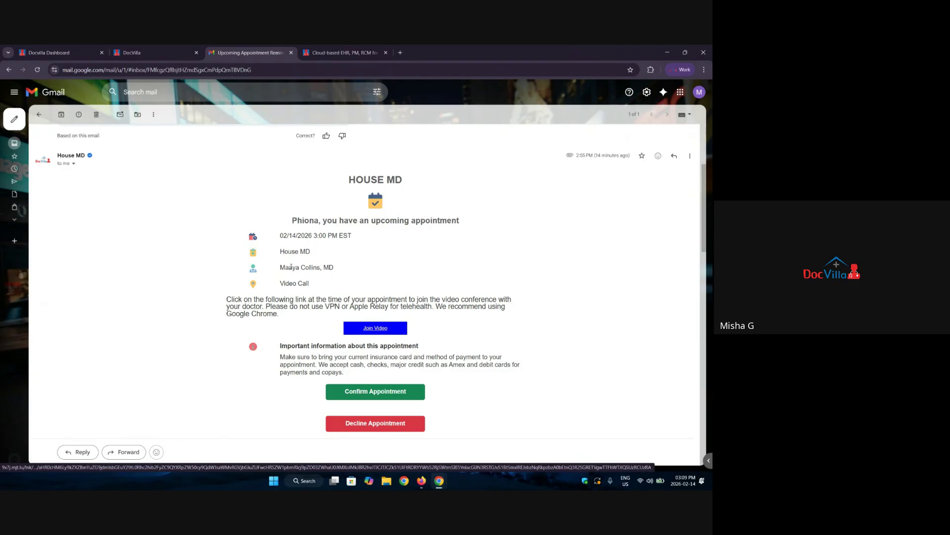
Discard the unsaved new patient and start a quick encounter for the second listed patient.
click(75, 47)
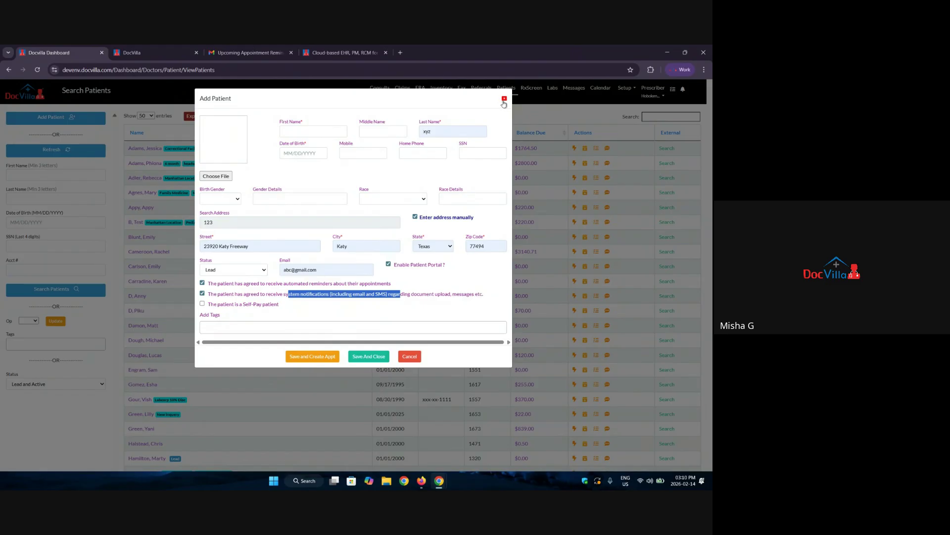
click(505, 101)
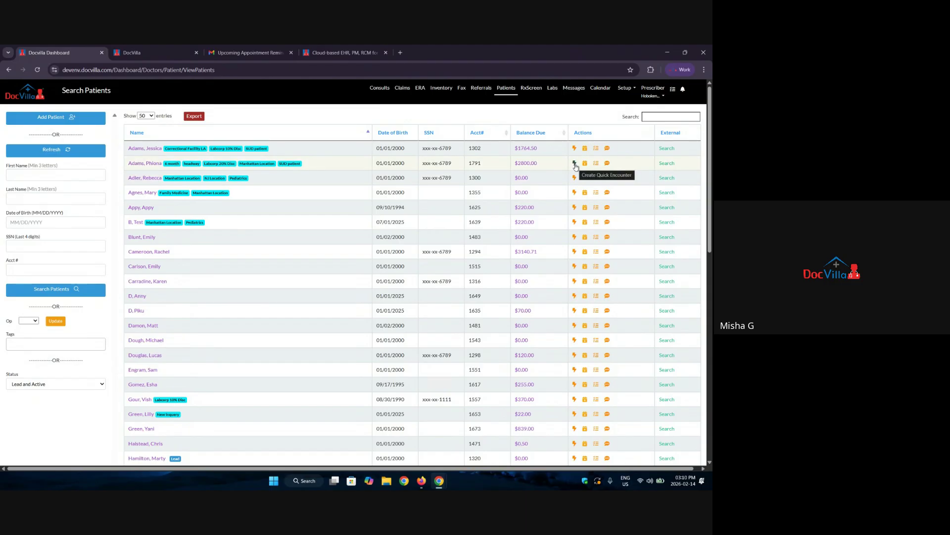
click(575, 164)
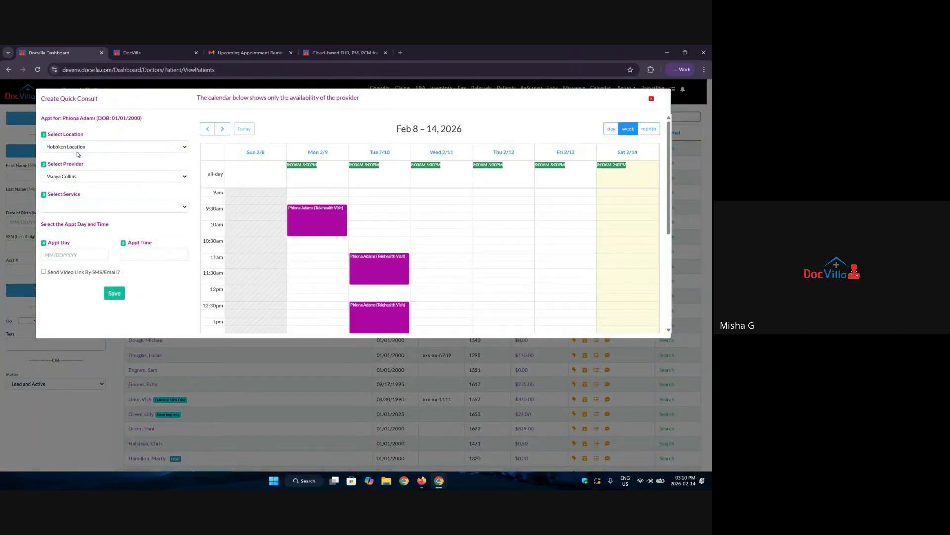
Review the provider, service, date, time and video link options, then close the quick consult unsaved.
click(79, 176)
key(Escape)
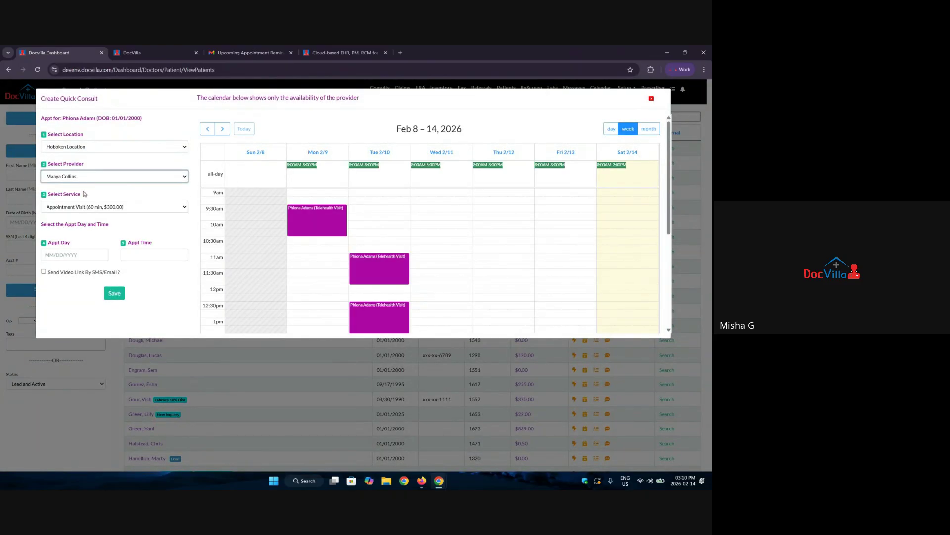
click(77, 207)
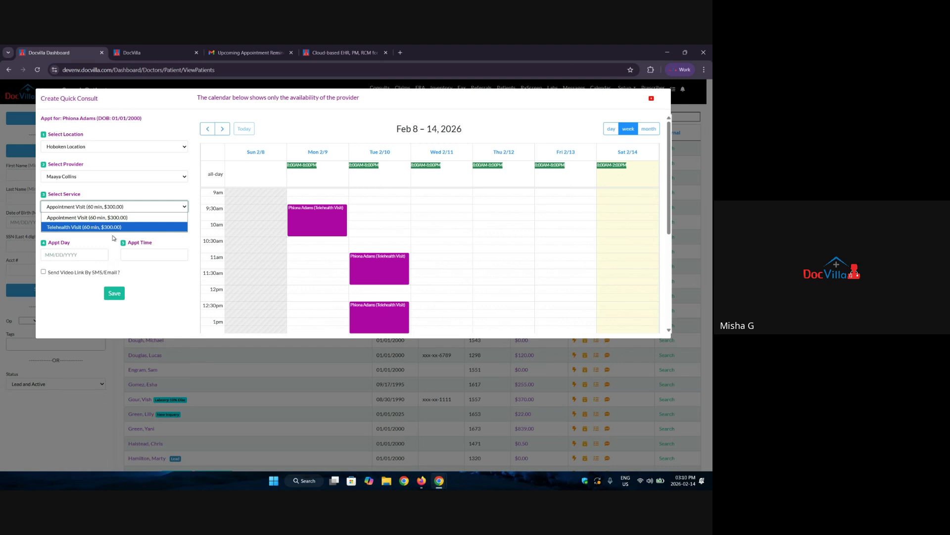
click(53, 254)
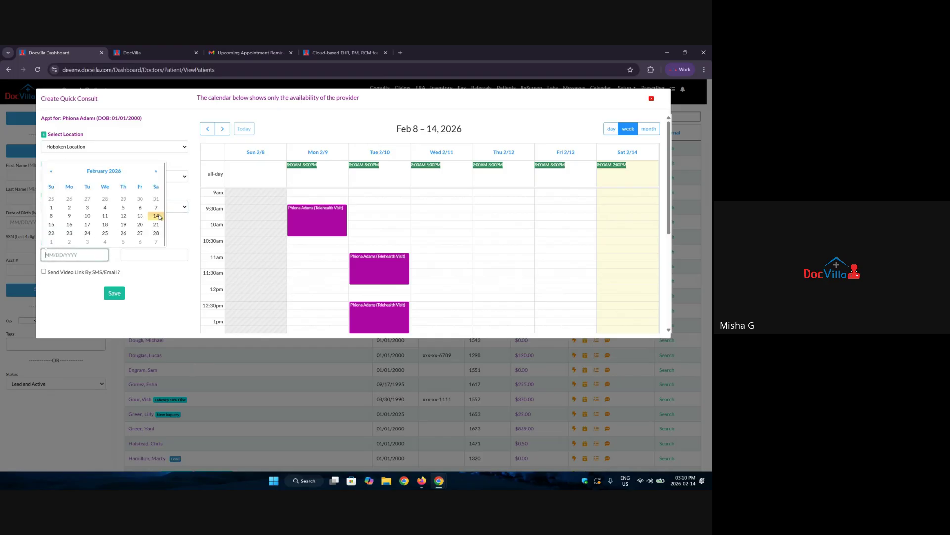
click(164, 252)
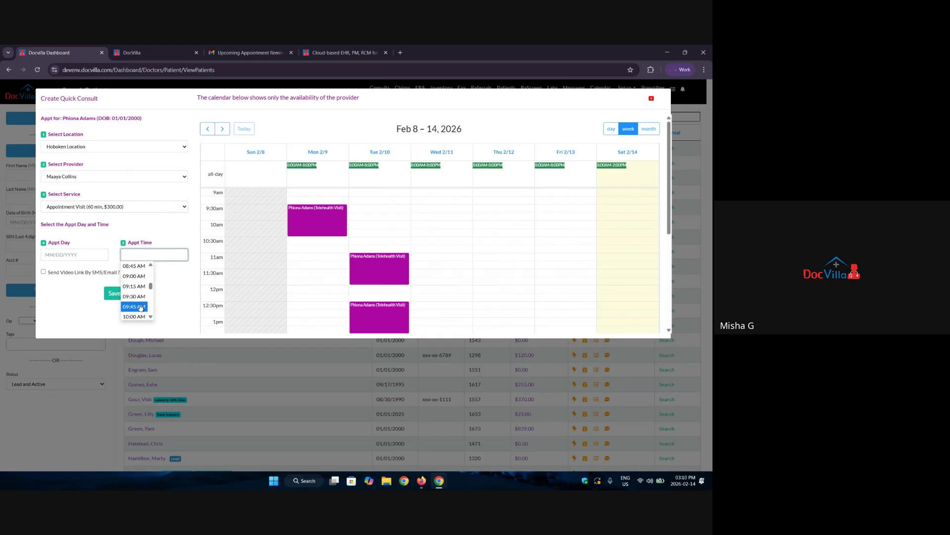
click(114, 333)
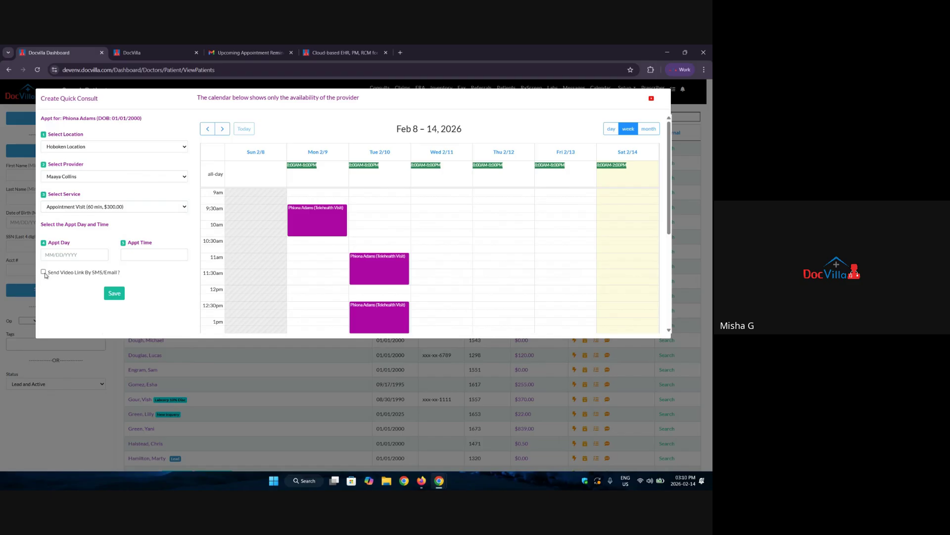
drag(88, 273, 120, 272)
click(651, 98)
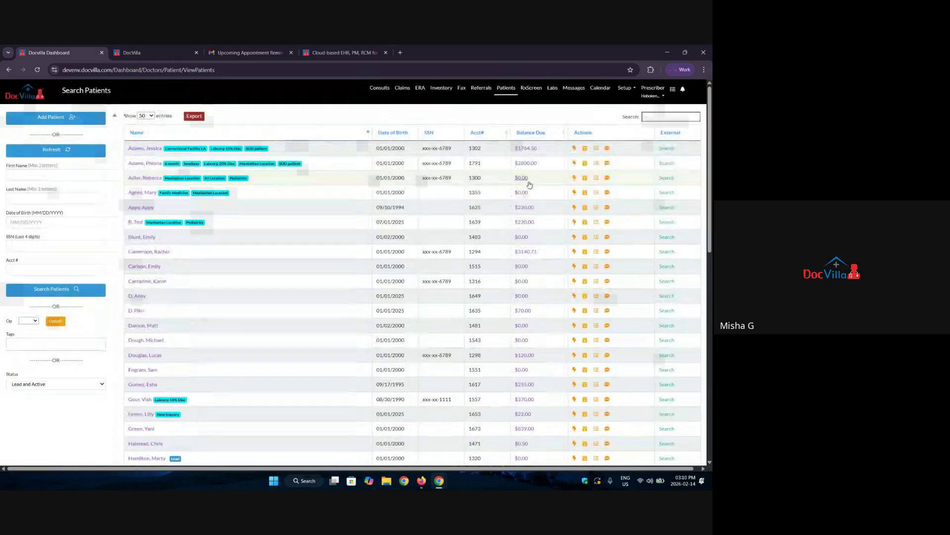
Open the patient's 02/14/2026 Headache encounter from the Consults list.
click(380, 89)
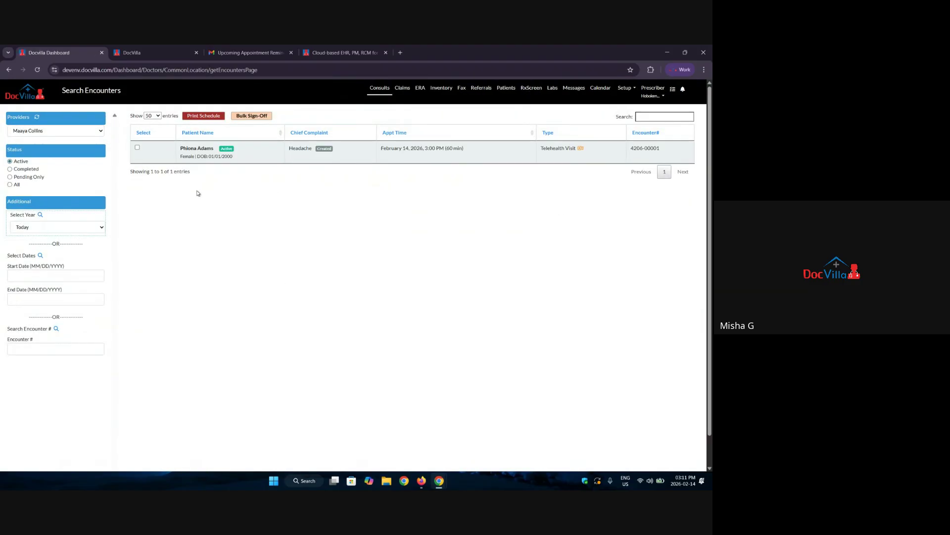
click(201, 149)
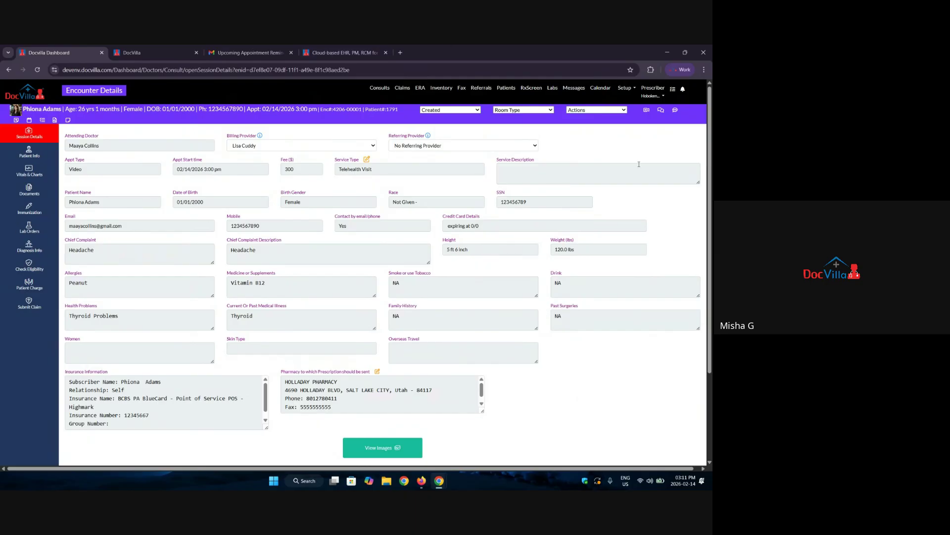
Cancel the Send Pt Intake dialog without sending and switch to the patient's Verify Identity page.
click(574, 111)
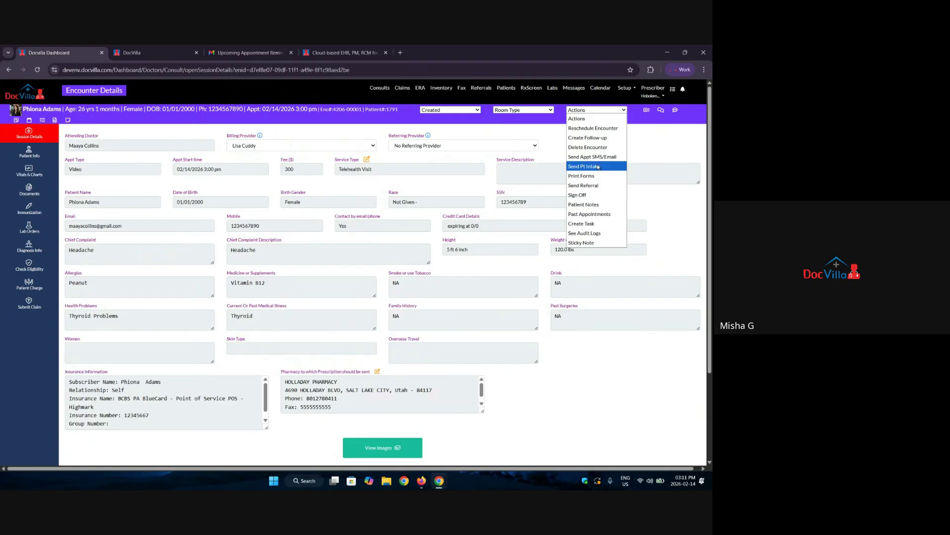
click(598, 167)
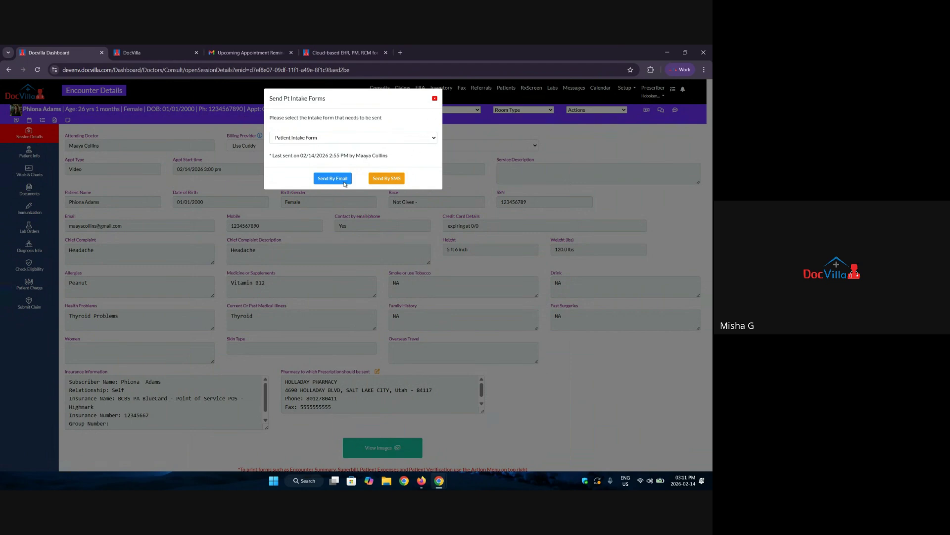
click(435, 99)
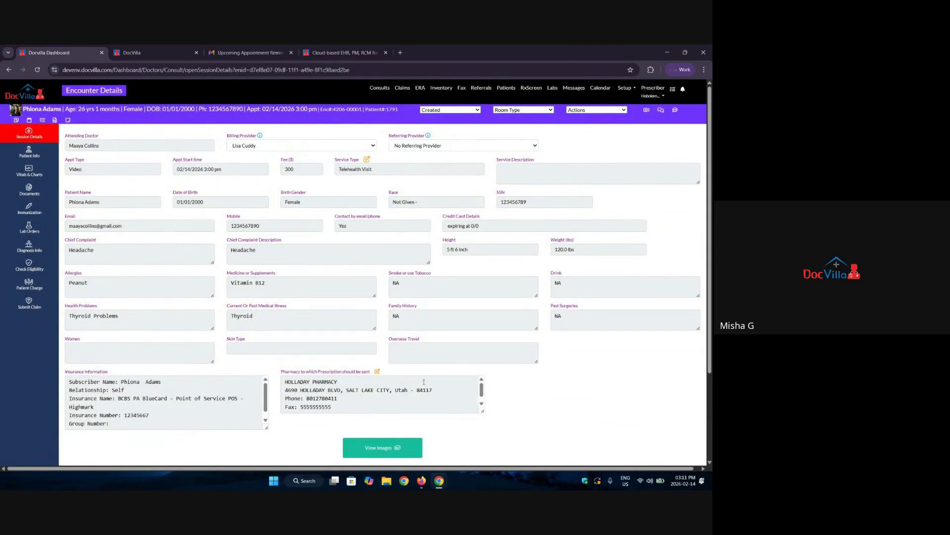
click(153, 51)
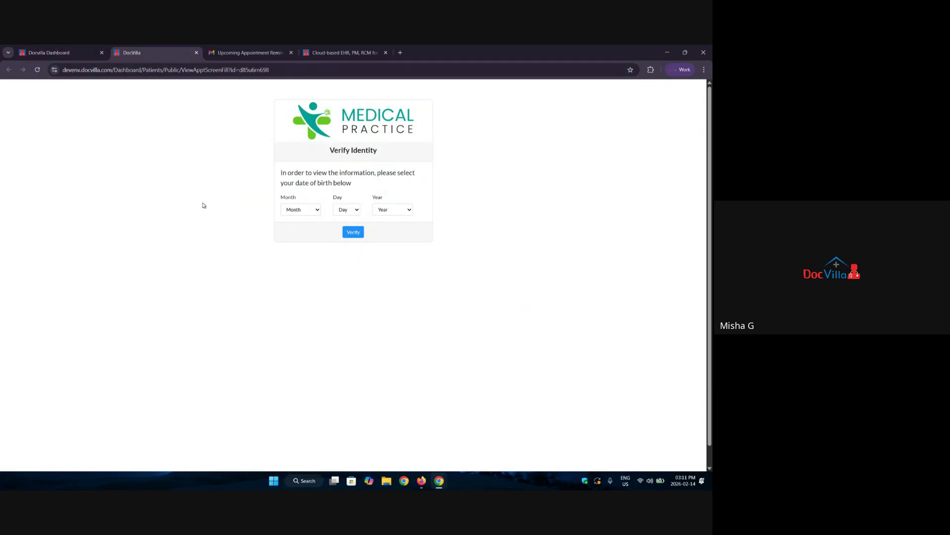
Look up the patient's date of birth in the encounter header before entering it.
click(296, 212)
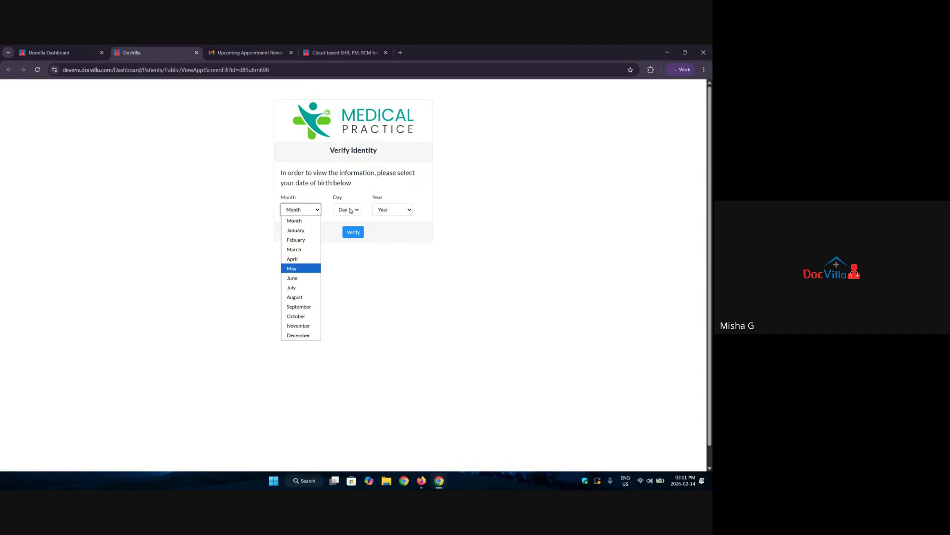
click(350, 211)
click(83, 52)
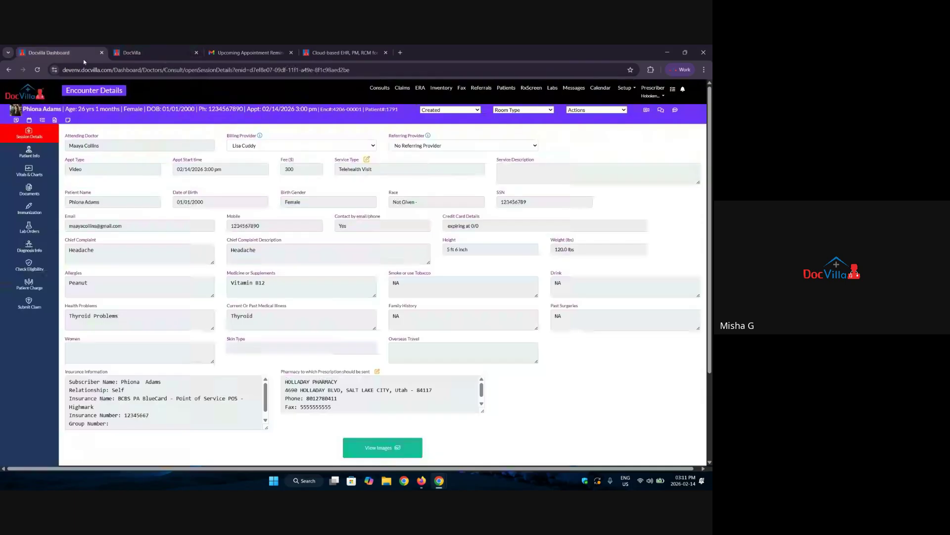
drag(160, 111, 183, 112)
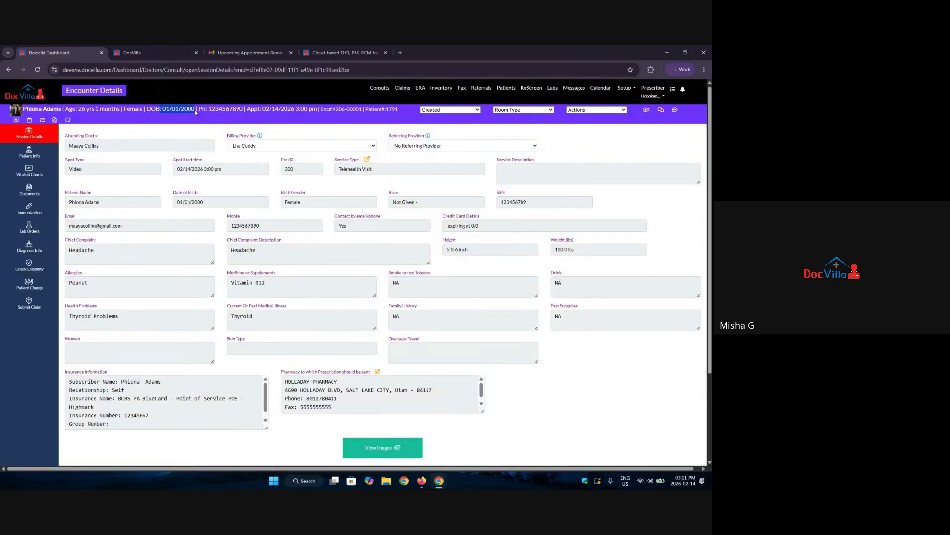
click(160, 51)
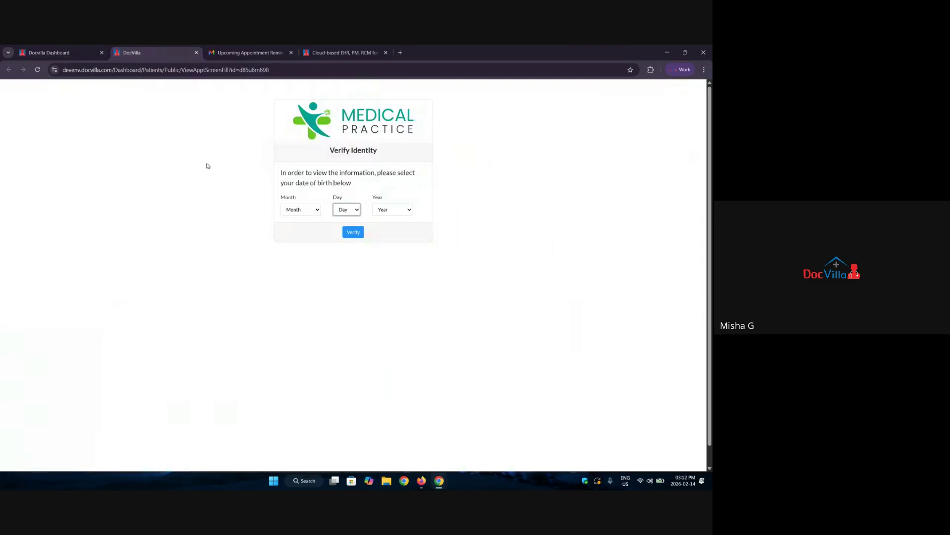
Enter birth date January 1, 2000, verify, and dismiss the 'link is not valid' message.
click(300, 209)
click(293, 230)
click(344, 209)
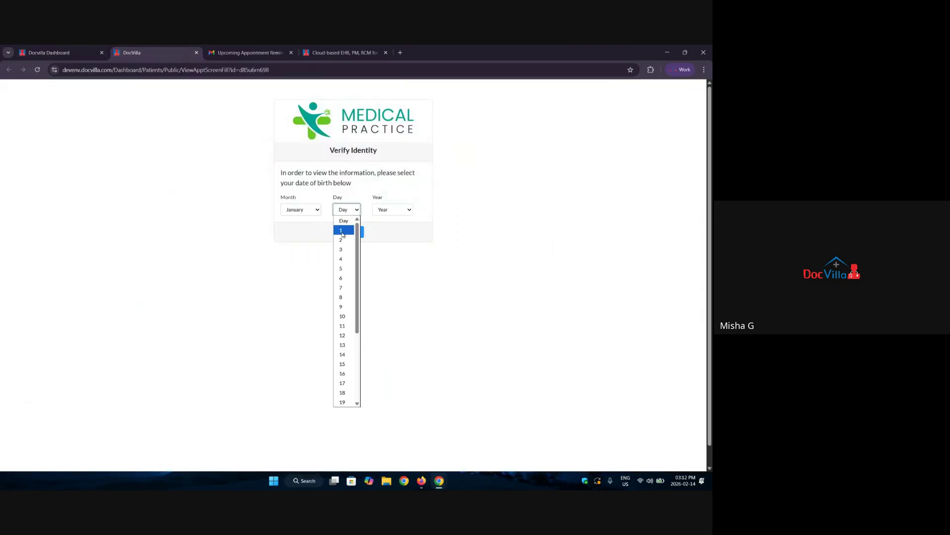
click(342, 231)
click(392, 210)
scroll(391, 274, down, 3)
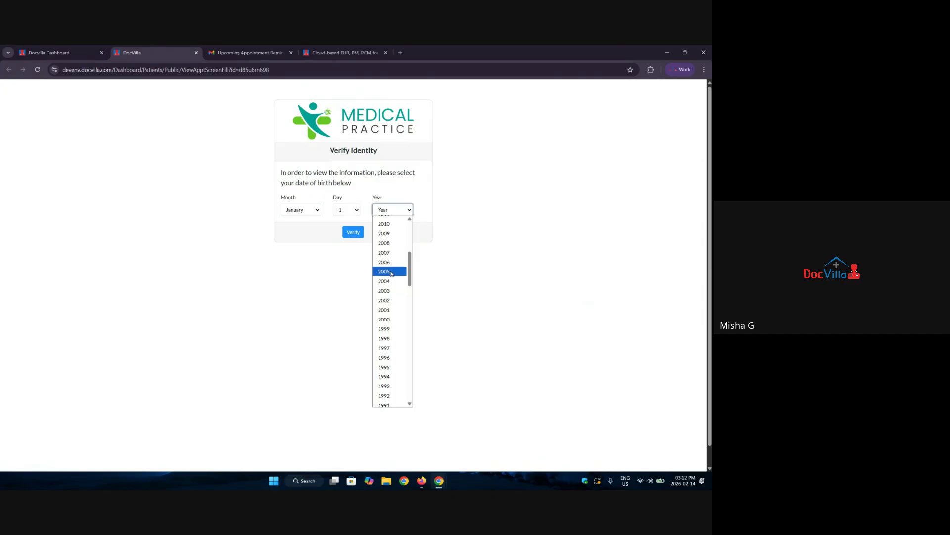
scroll(391, 235, up, 2)
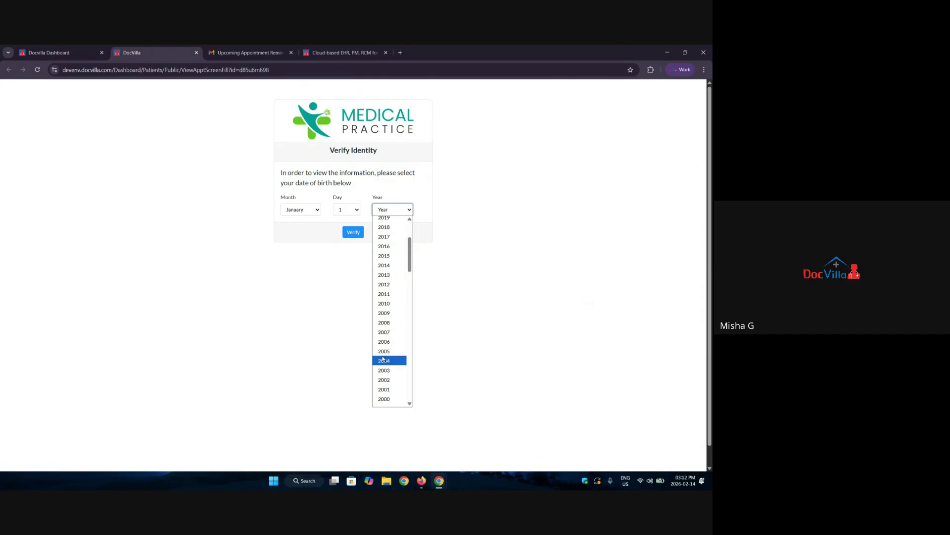
click(384, 398)
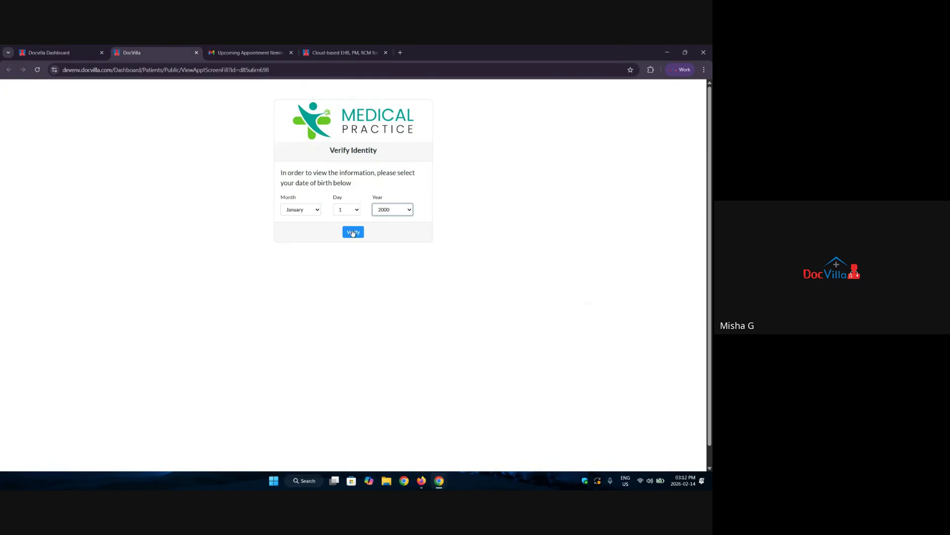
click(353, 232)
click(359, 141)
Review the encounter's Headache chief complaint, its description and the 5 ft 6 inch height.
click(56, 53)
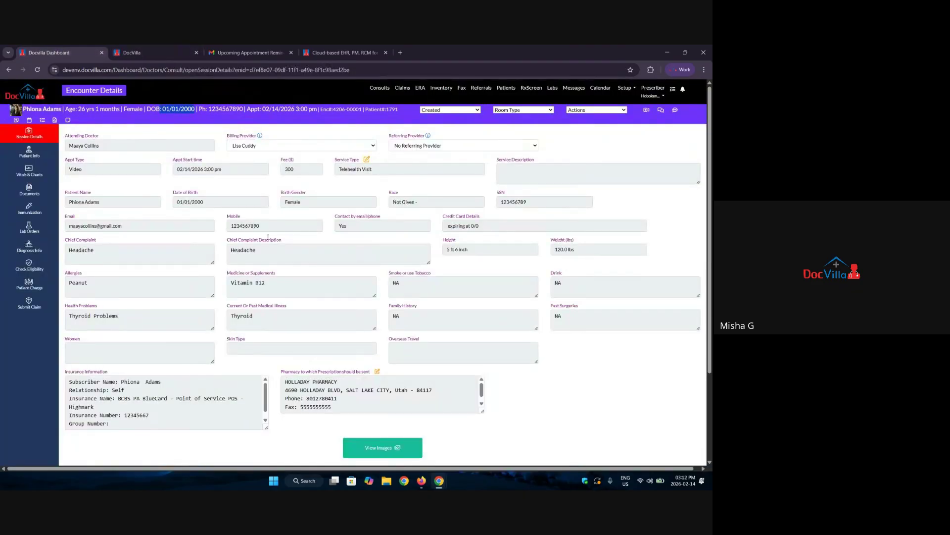
scroll(543, 222, down, 2)
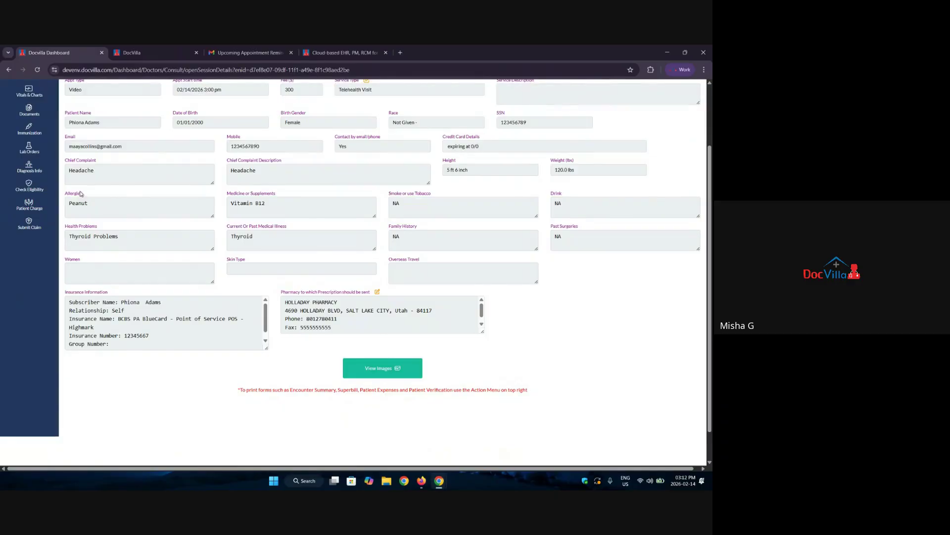
double_click(81, 171)
drag(260, 171, 252, 174)
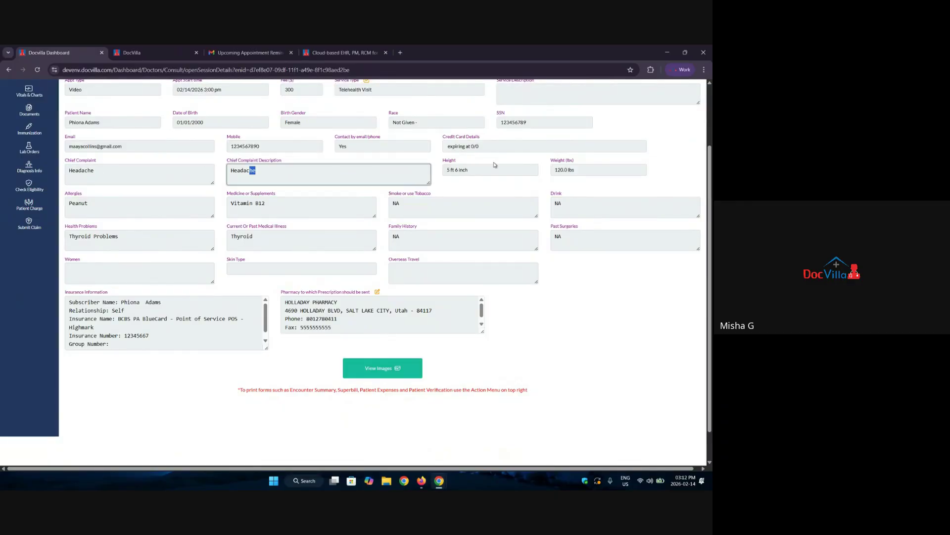
drag(480, 169, 443, 175)
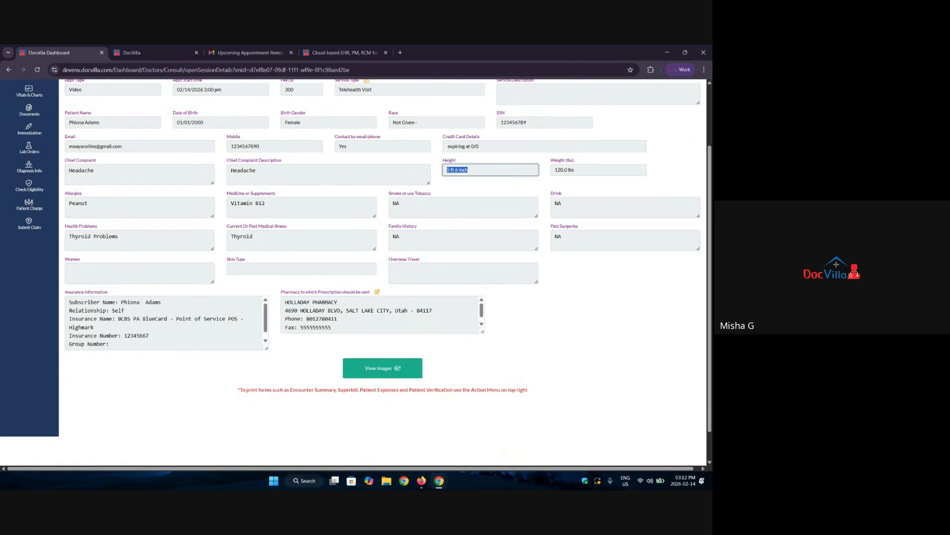
scroll(227, 254, up, 2)
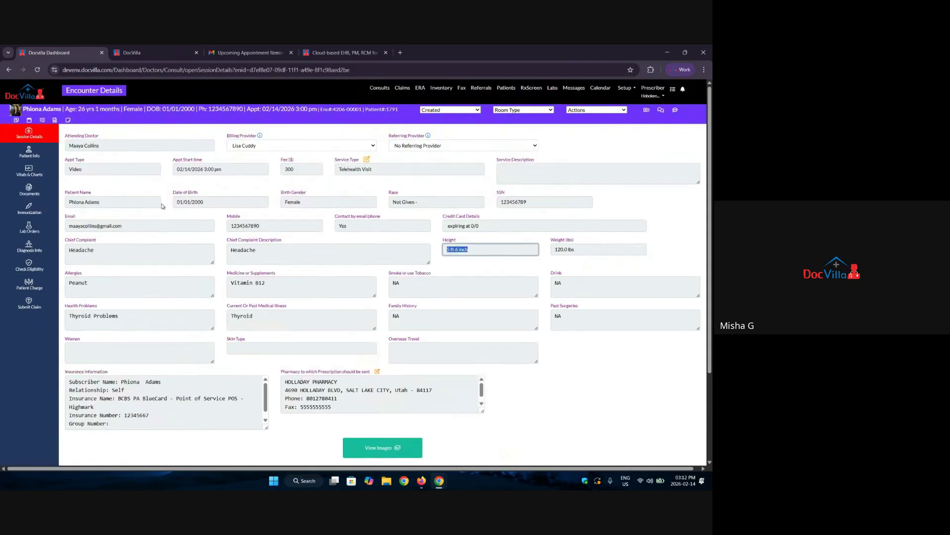
Read the Rh(D) recommendation's clinical considerations and rationale, close it, and return to Session Details.
click(28, 156)
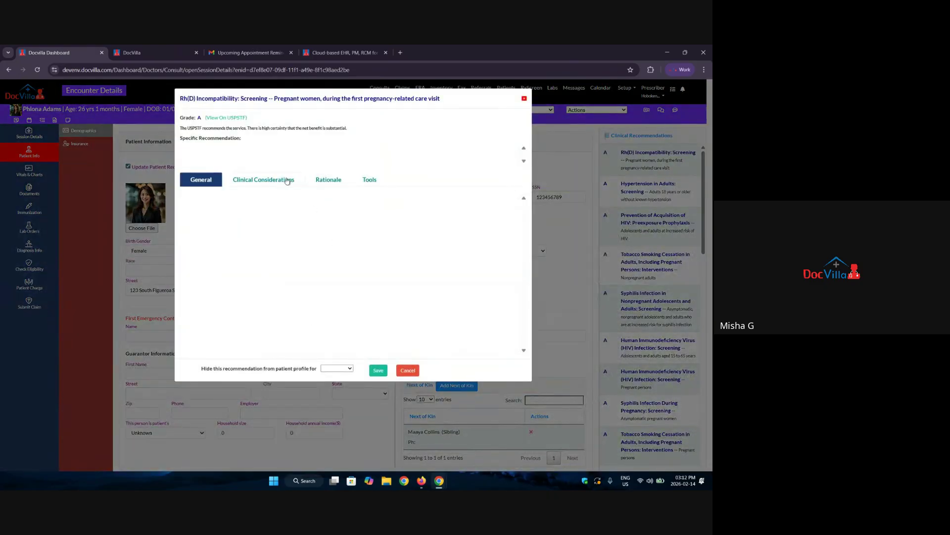
click(281, 181)
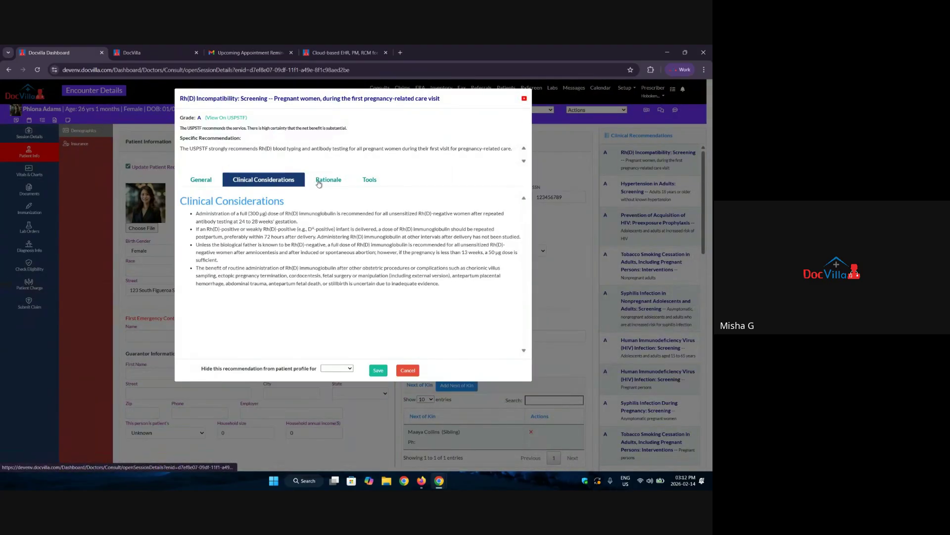
click(317, 181)
click(272, 184)
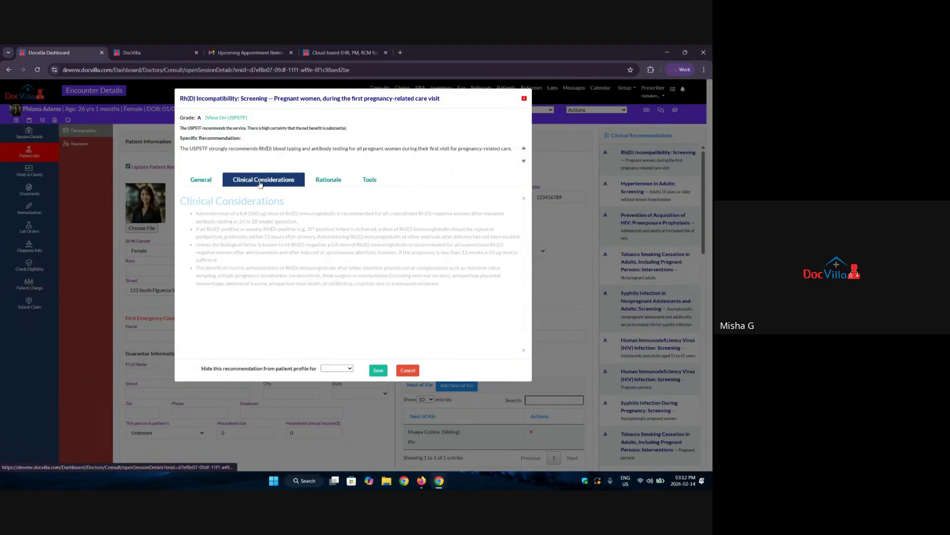
click(343, 178)
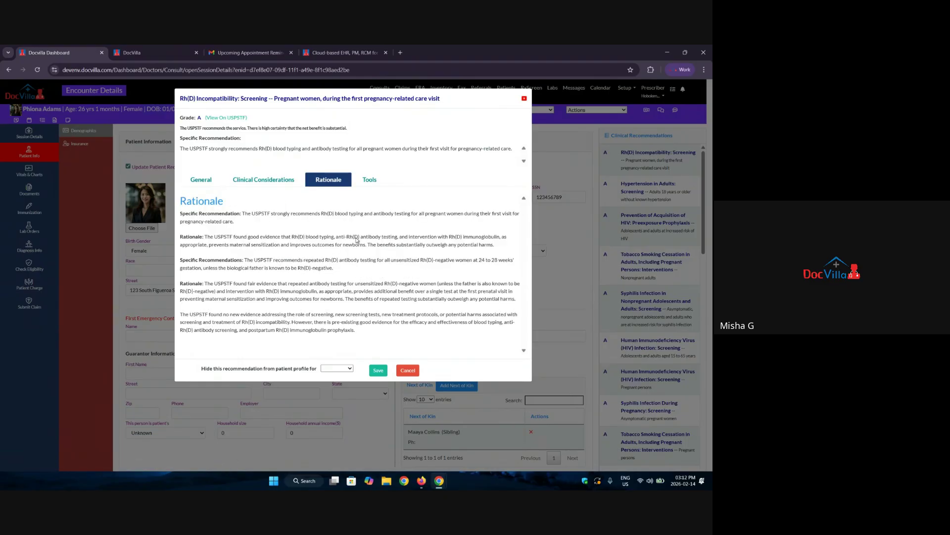
click(525, 98)
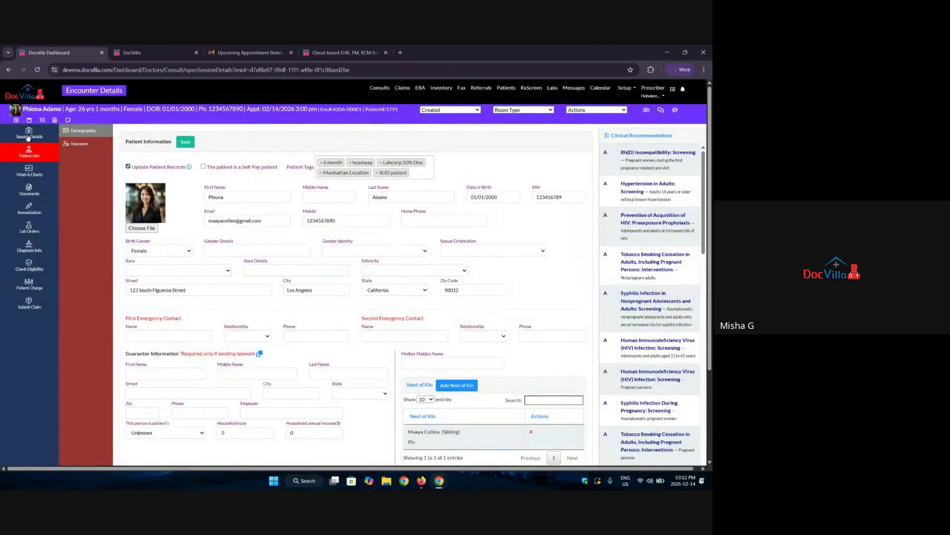
click(29, 133)
Send the patient the appointment reminder by SMS and email, then dismiss the confirmation.
click(623, 110)
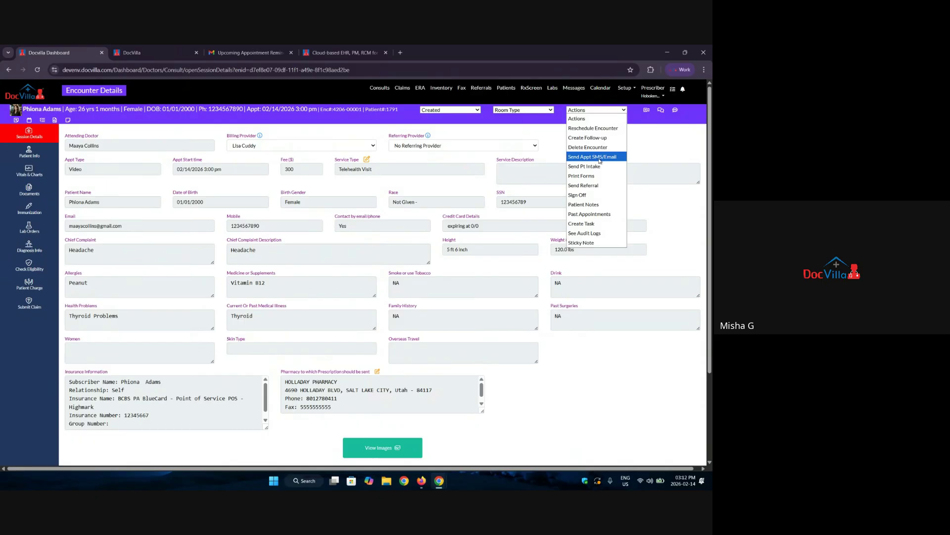
click(599, 158)
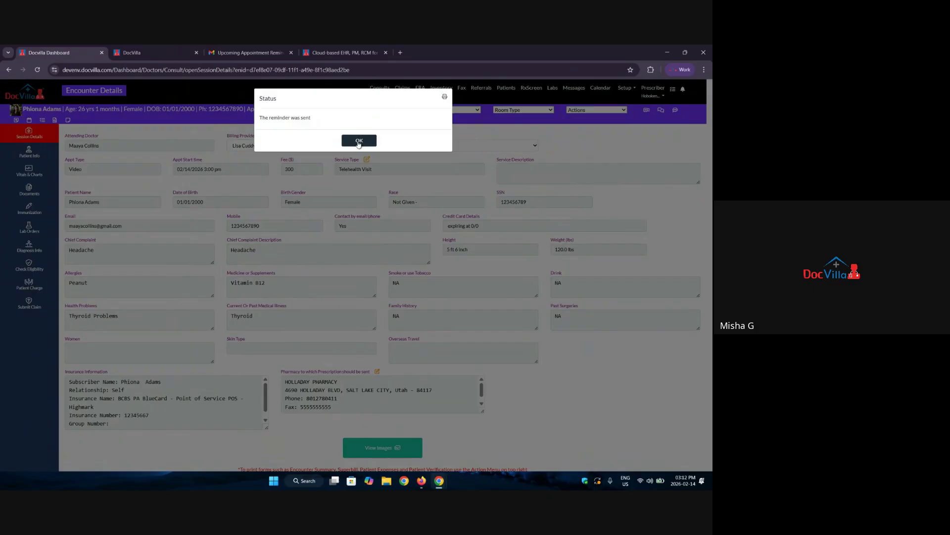
click(359, 141)
Check the new reminder email for the 02/14/2026 3:00 PM video call in Gmail, then return to DocVilla.
click(250, 53)
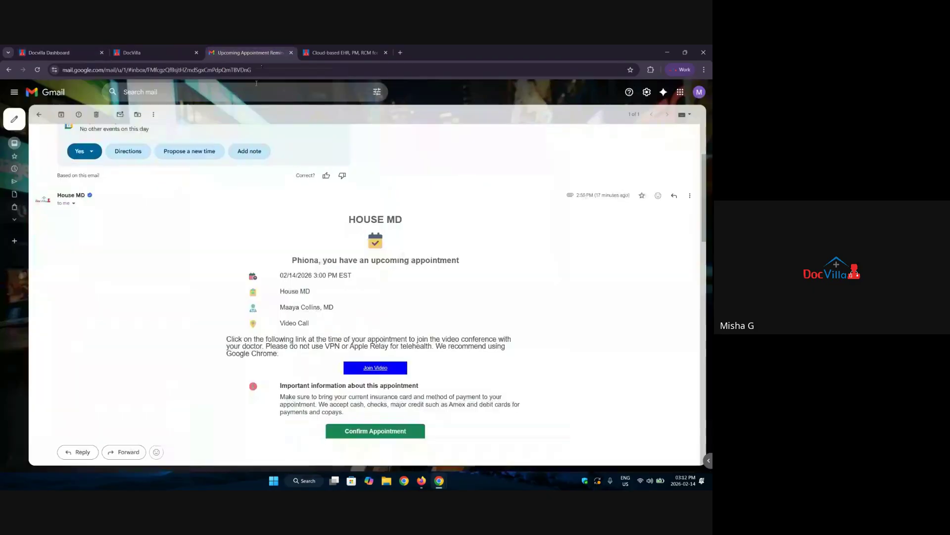
scroll(277, 330, down, 4)
scroll(278, 330, up, 4)
scroll(277, 331, down, 3)
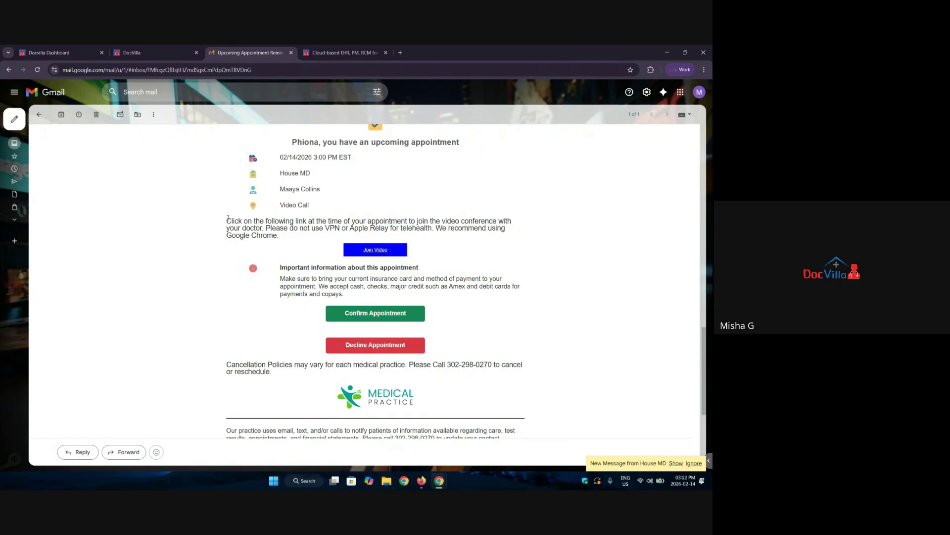
scroll(380, 270, up, 3)
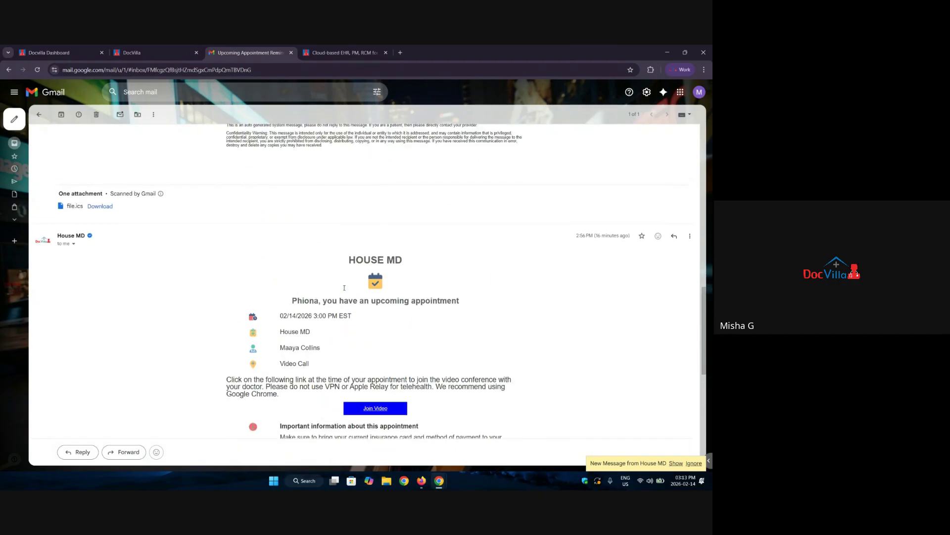
click(84, 48)
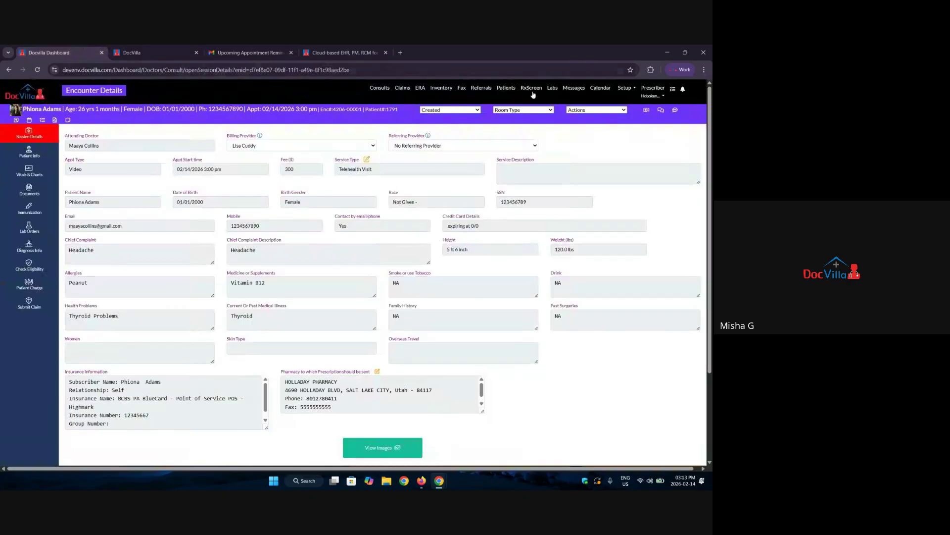
click(647, 111)
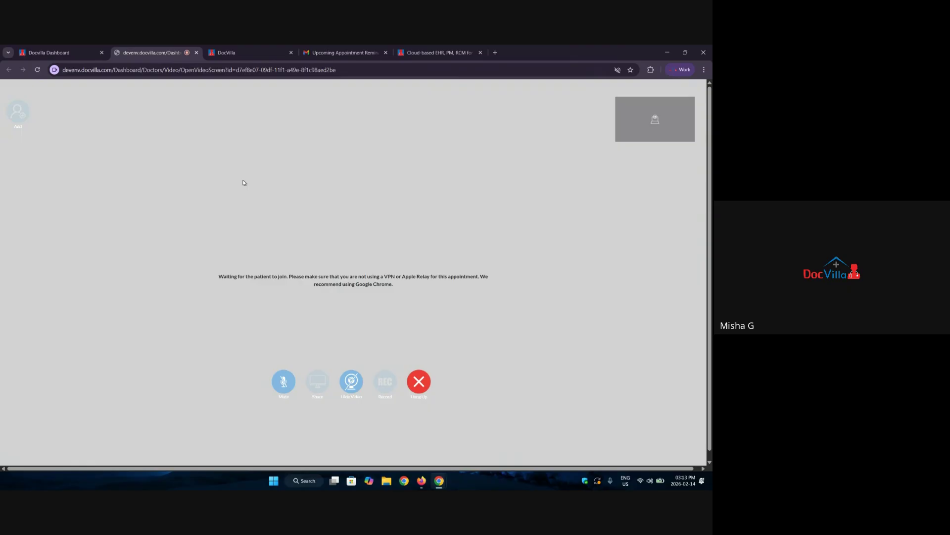
drag(65, 70, 199, 75)
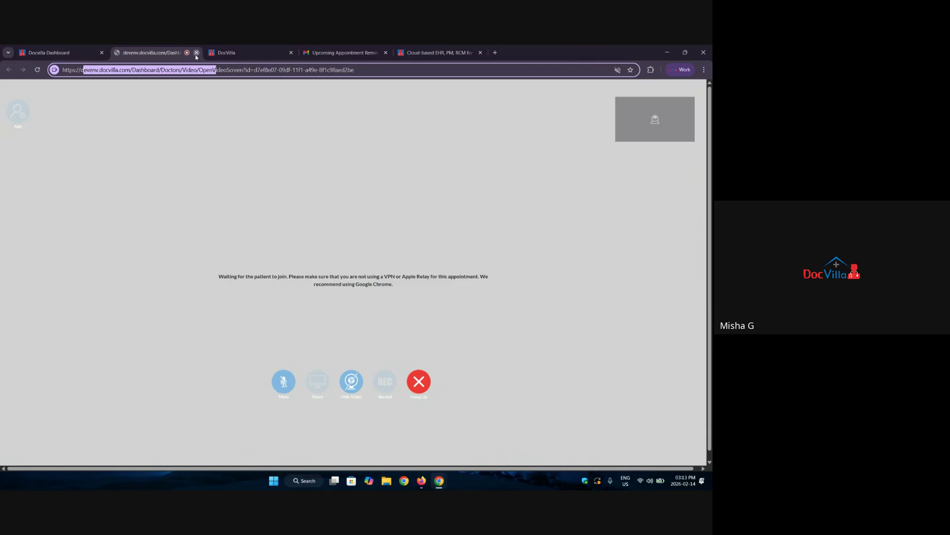
click(197, 53)
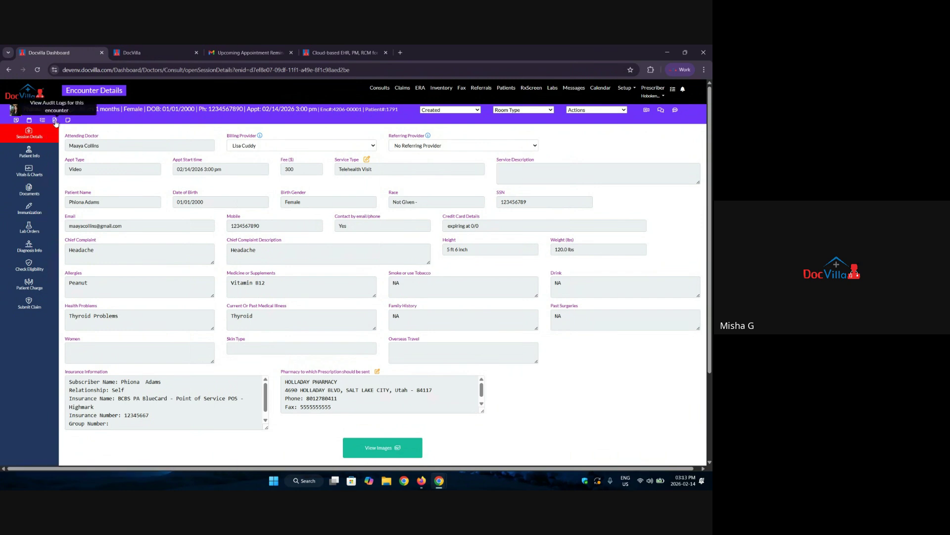
click(55, 121)
click(167, 130)
scroll(169, 223, down, 5)
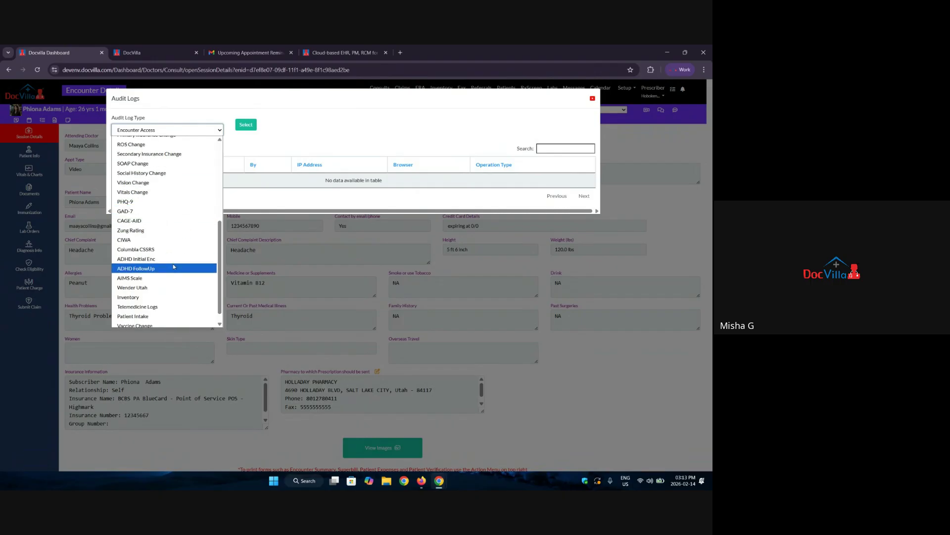
click(163, 307)
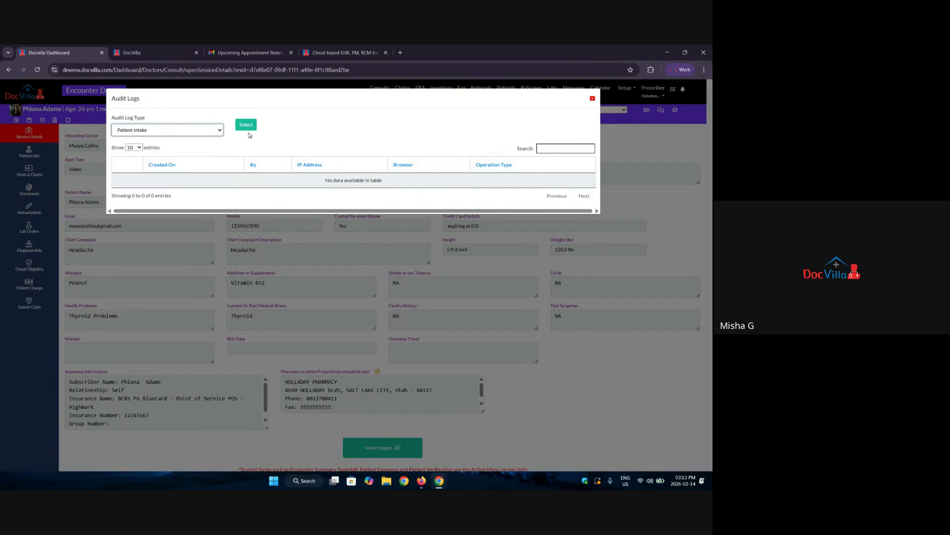
click(248, 128)
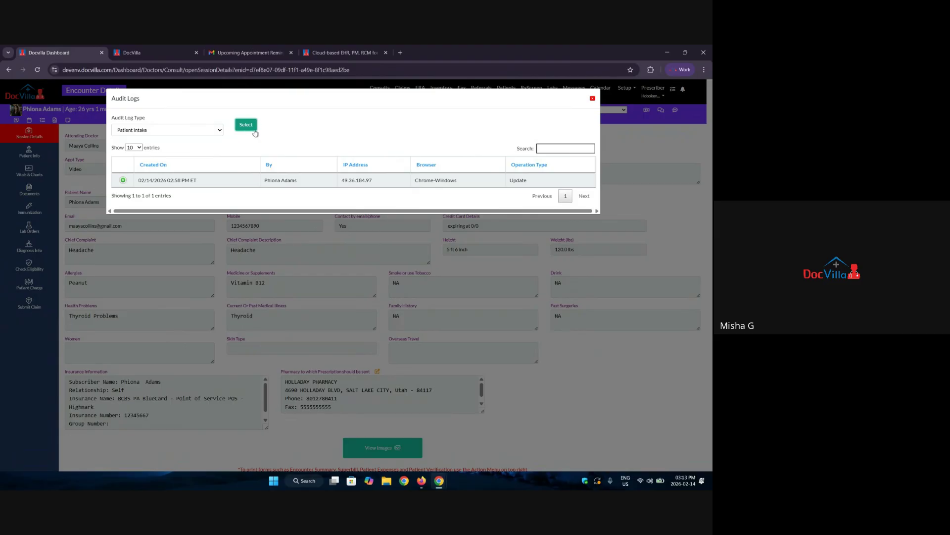
drag(139, 186, 199, 184)
drag(297, 183, 264, 185)
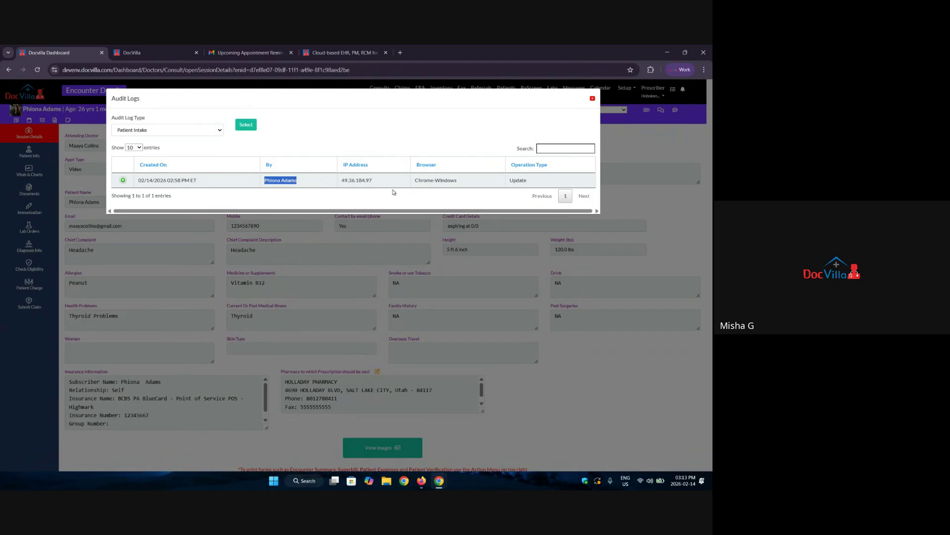
drag(390, 183, 326, 183)
drag(465, 182, 405, 185)
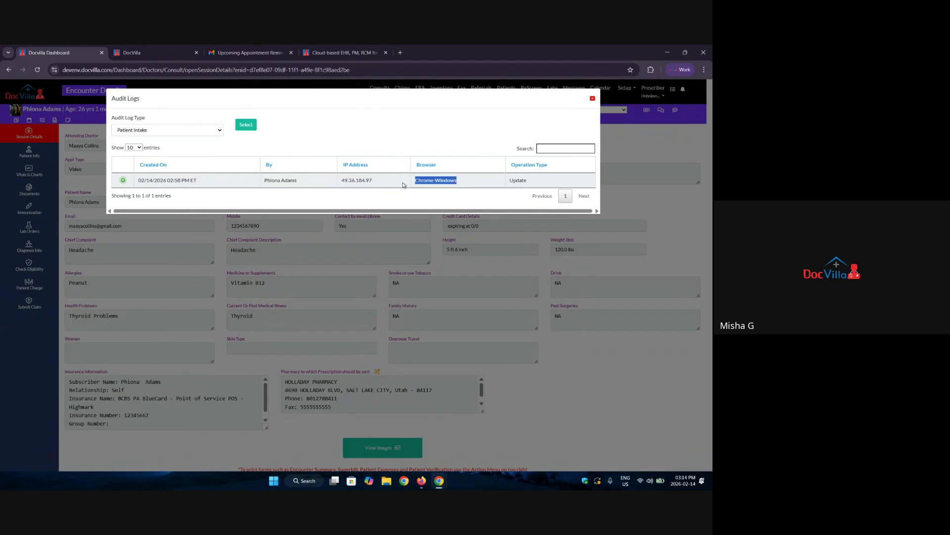
drag(525, 186, 495, 189)
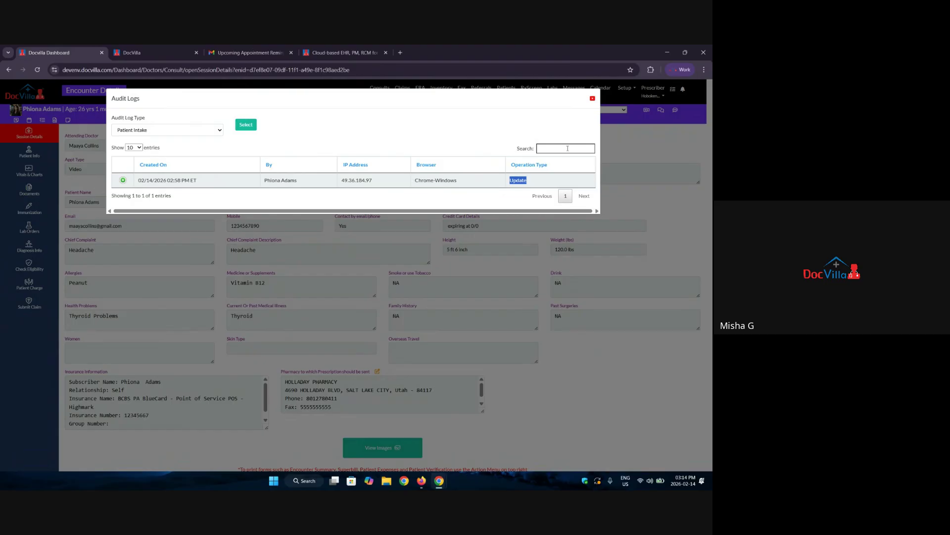
Switch to Telemedicine Logs and review the video call's start and end entries.
click(174, 132)
scroll(162, 246, down, 1)
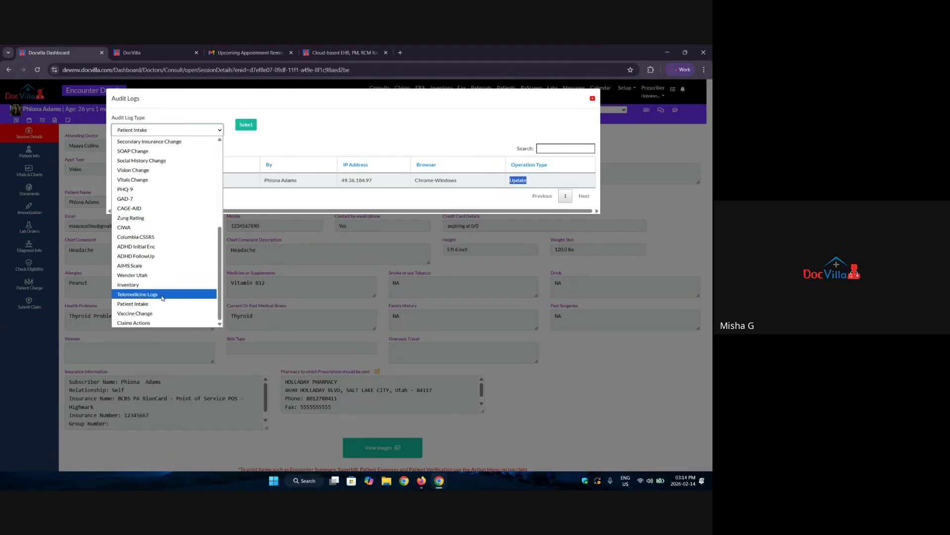
click(148, 295)
click(241, 126)
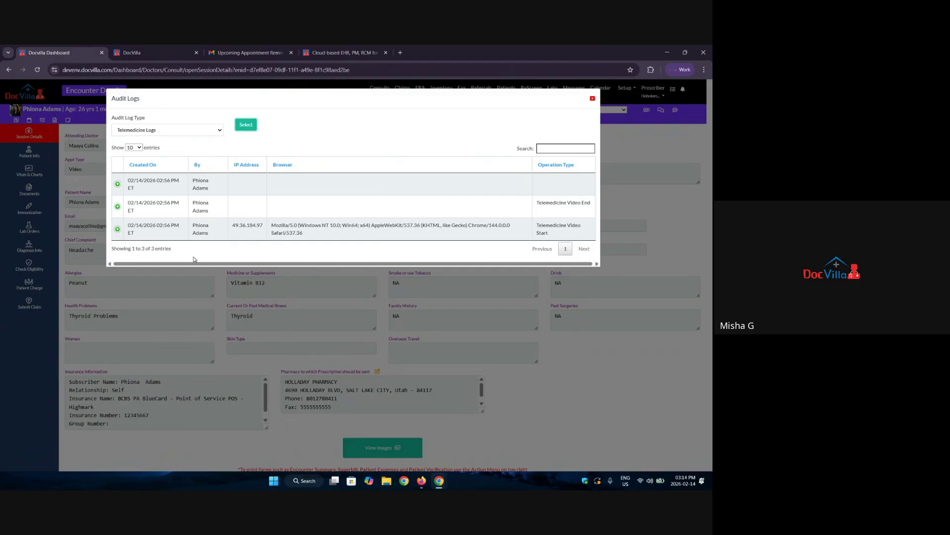
drag(140, 236, 128, 228)
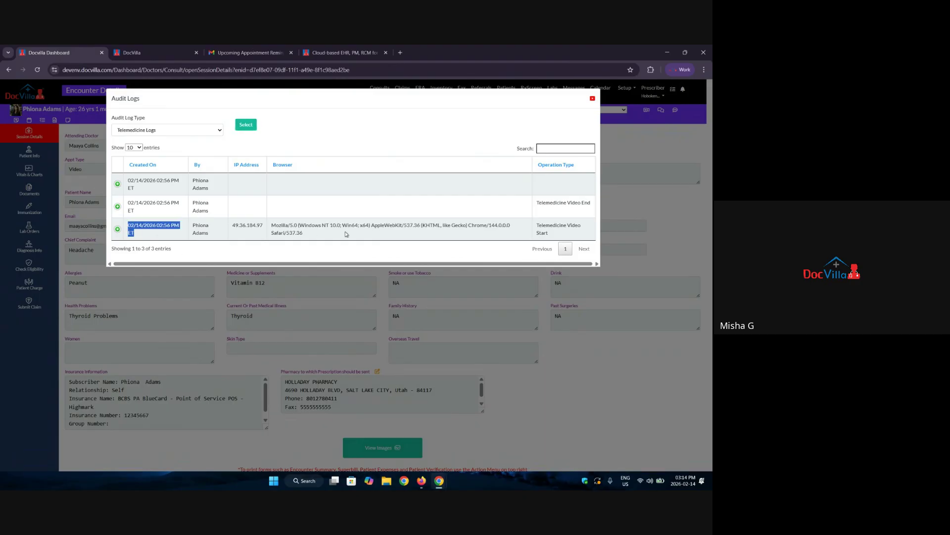
click(545, 232)
drag(567, 203, 563, 204)
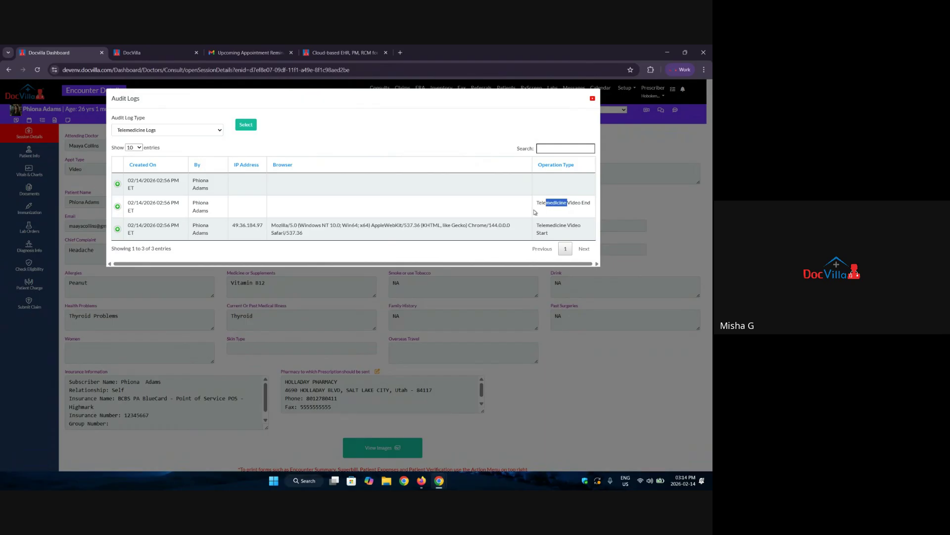
drag(242, 227, 270, 220)
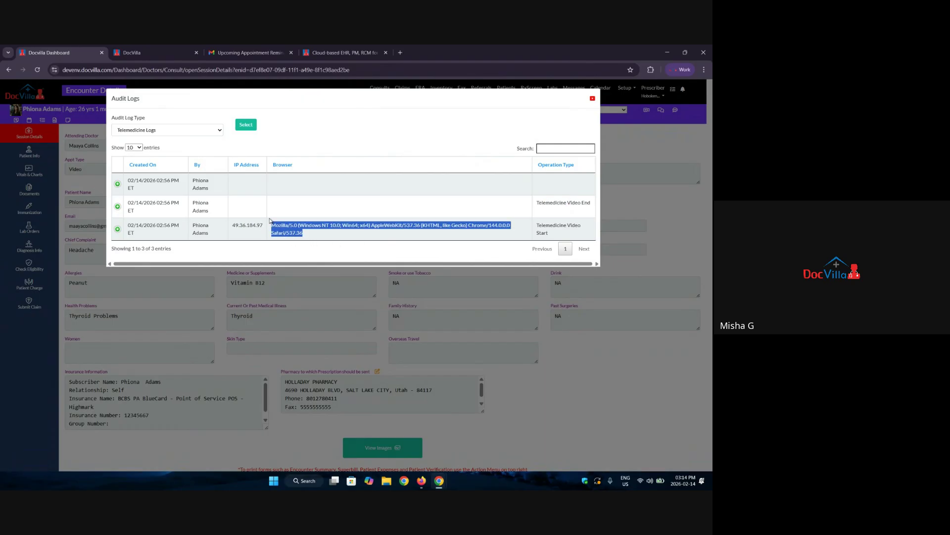
click(312, 238)
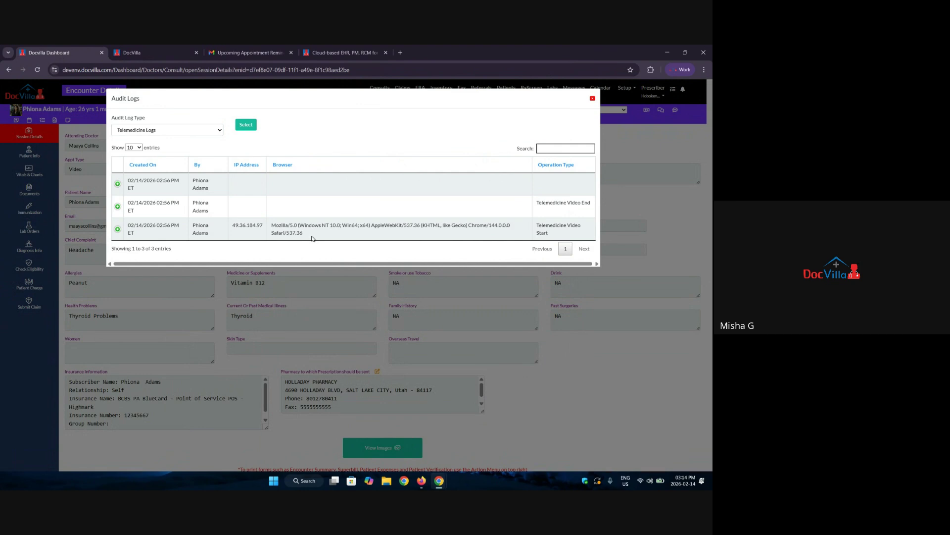
drag(305, 238, 266, 218)
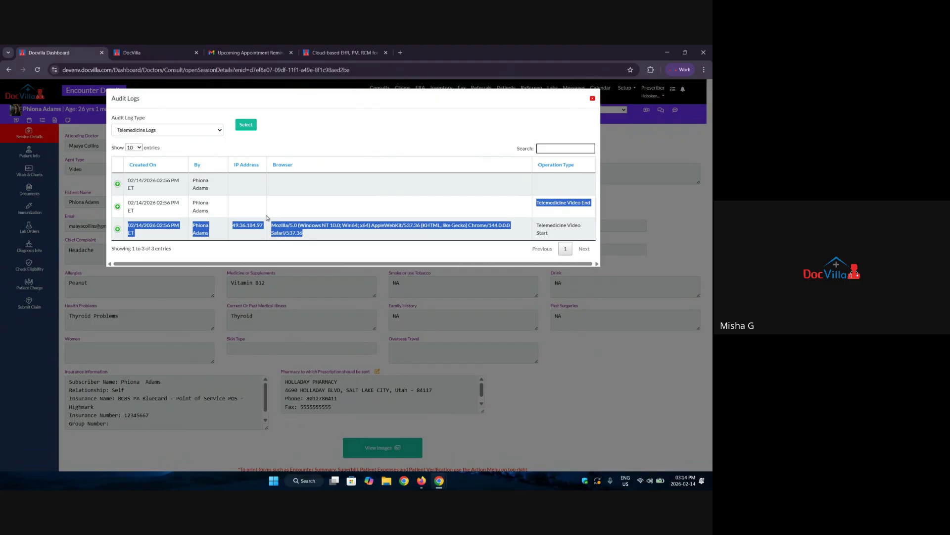
Browse the remaining audit log types without changing the selection, then close the audit logs.
click(171, 131)
scroll(163, 255, down, 2)
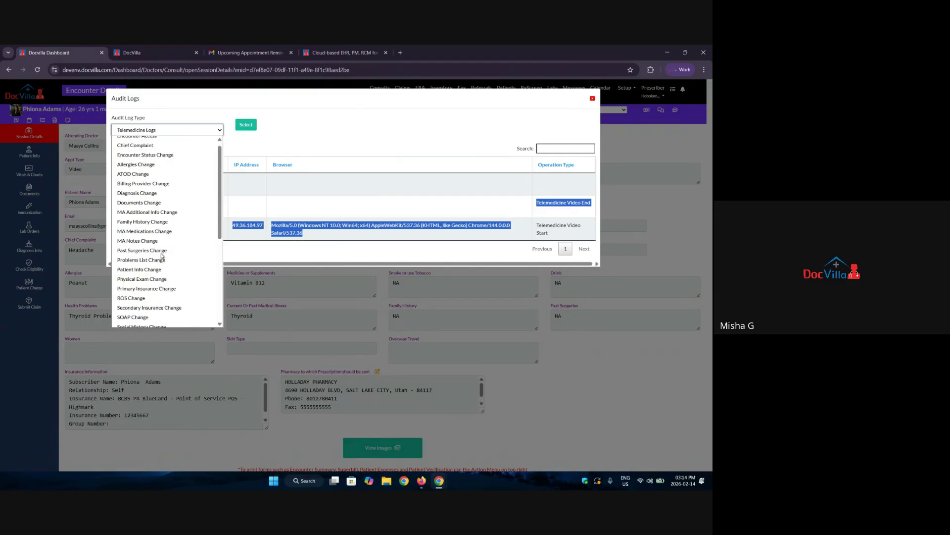
scroll(162, 255, up, 1)
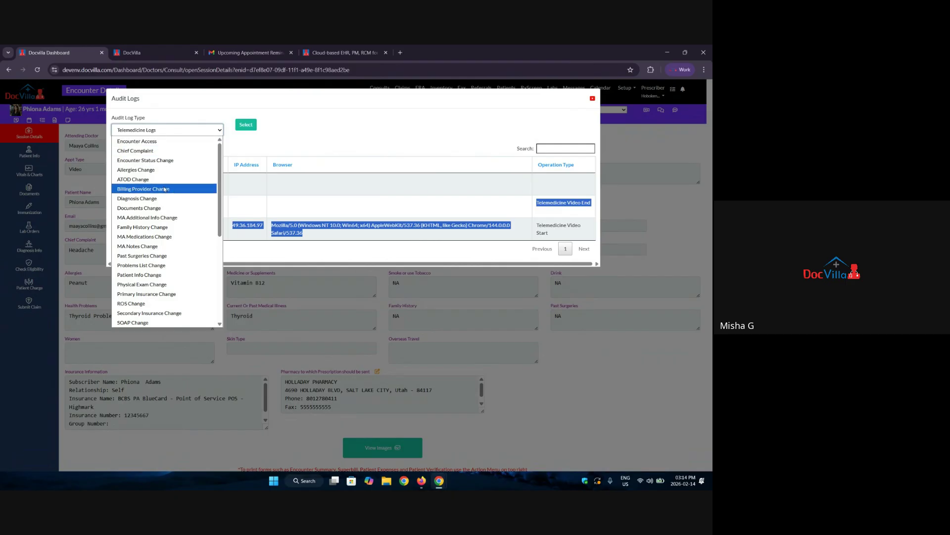
scroll(155, 242, down, 1)
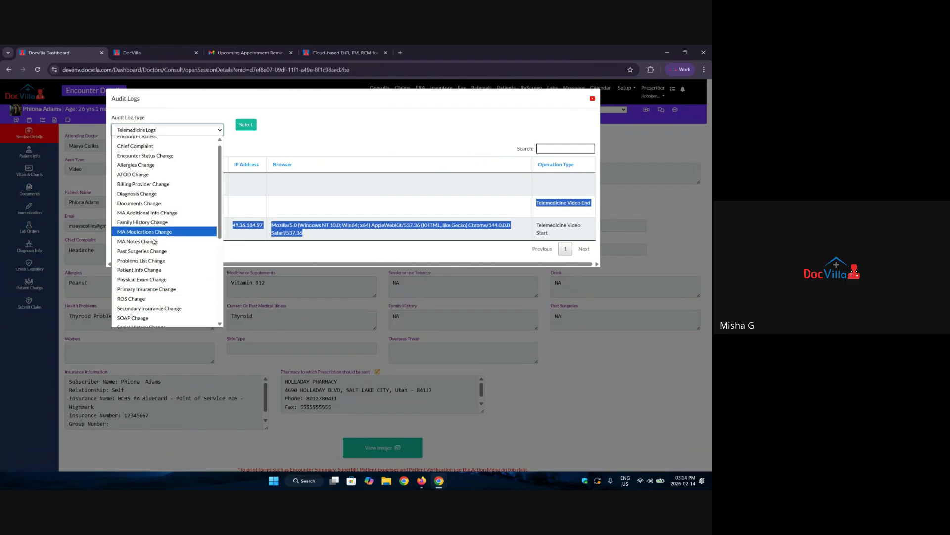
scroll(154, 242, down, 4)
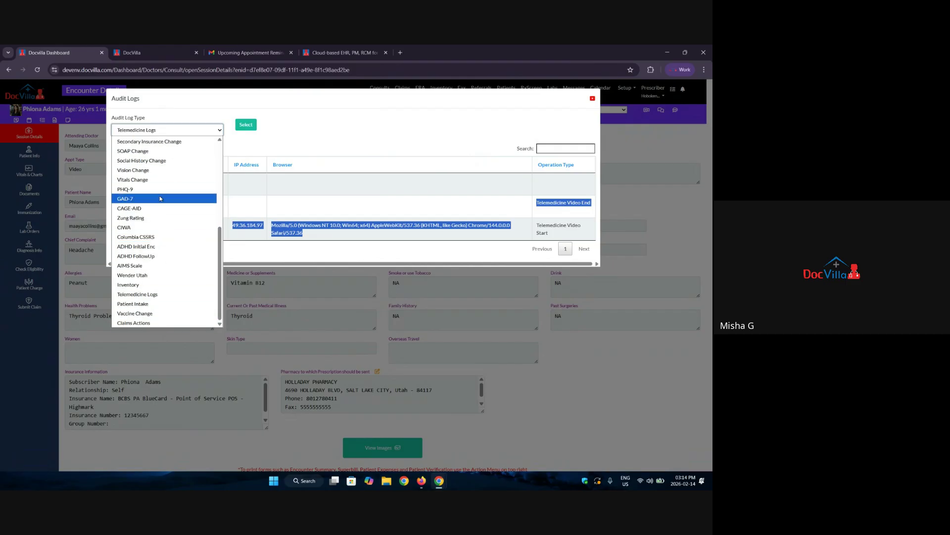
key(Down)
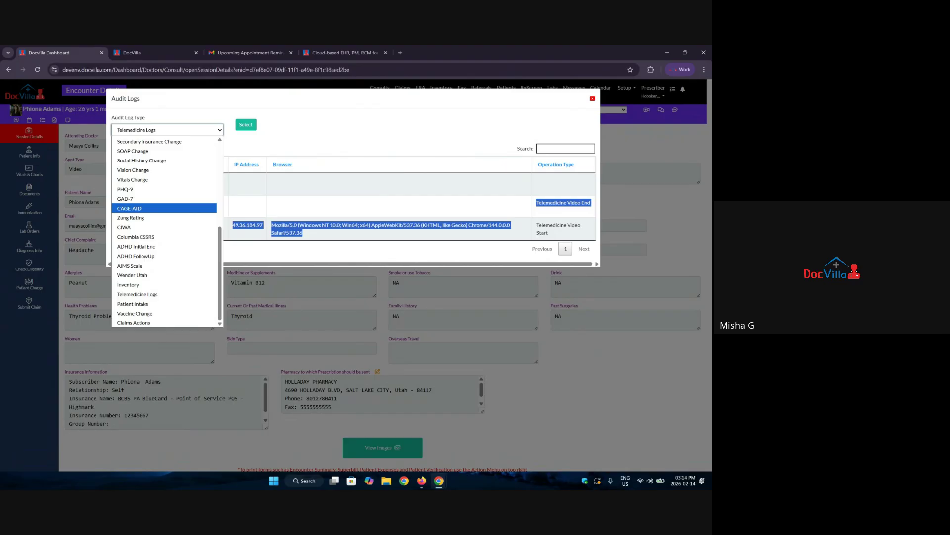
click(1, 212)
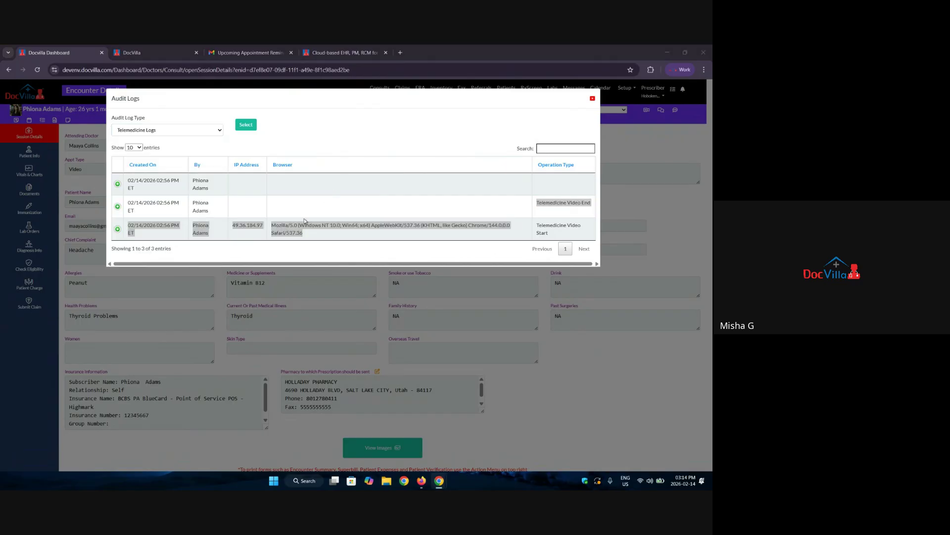
click(593, 98)
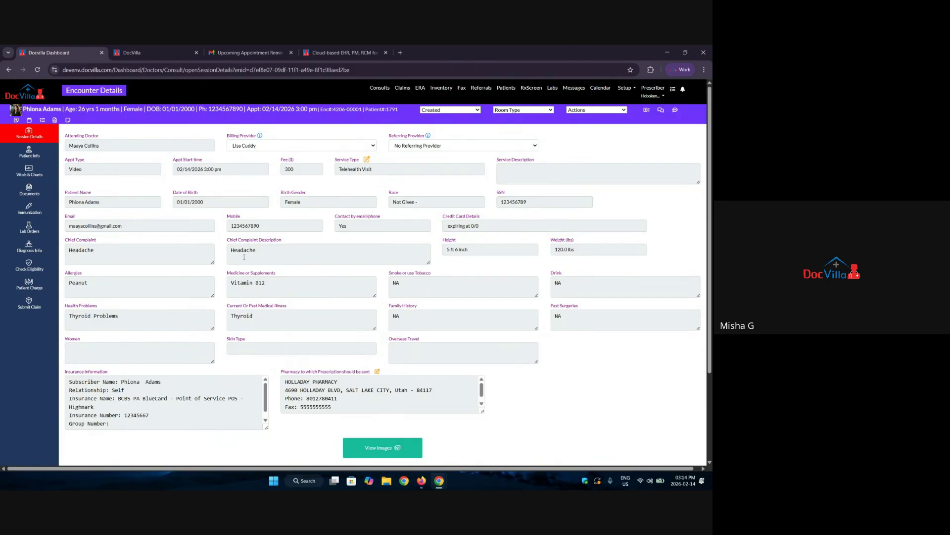
Send the message 'hey' to the patient through portal messaging and close the messaging window.
click(661, 111)
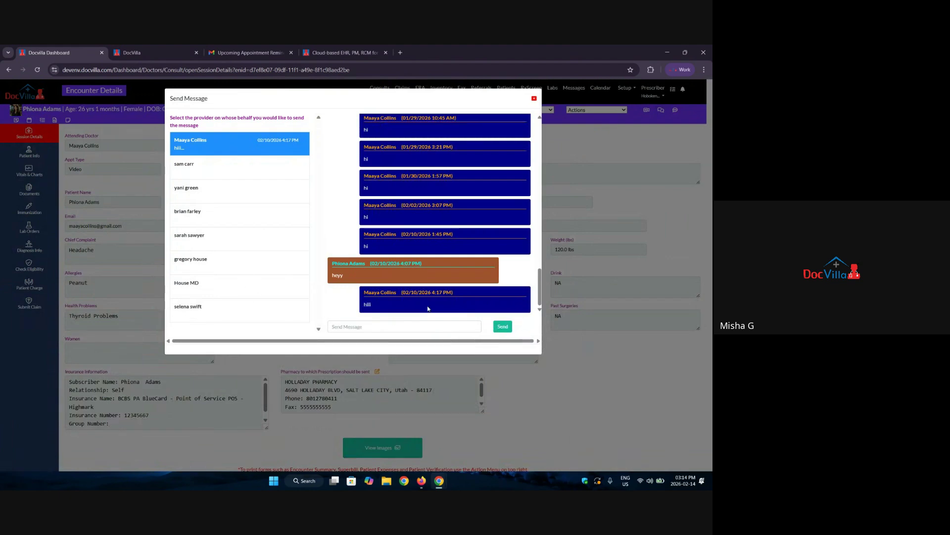
click(405, 327)
text(heyy)
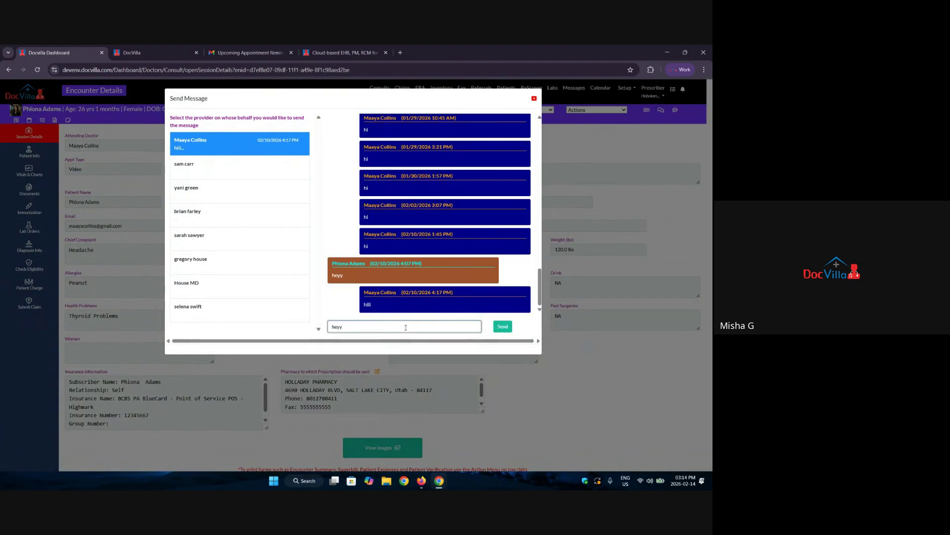
key(Return)
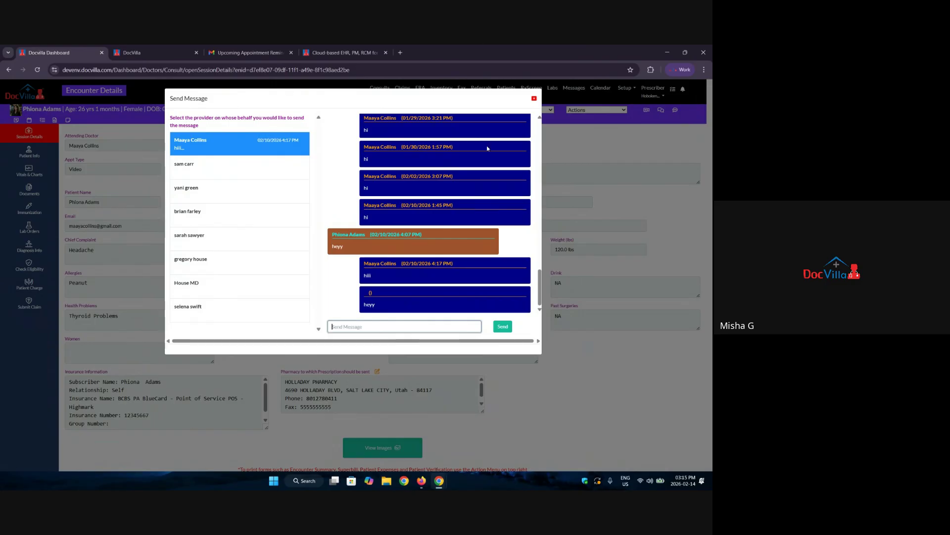
click(534, 98)
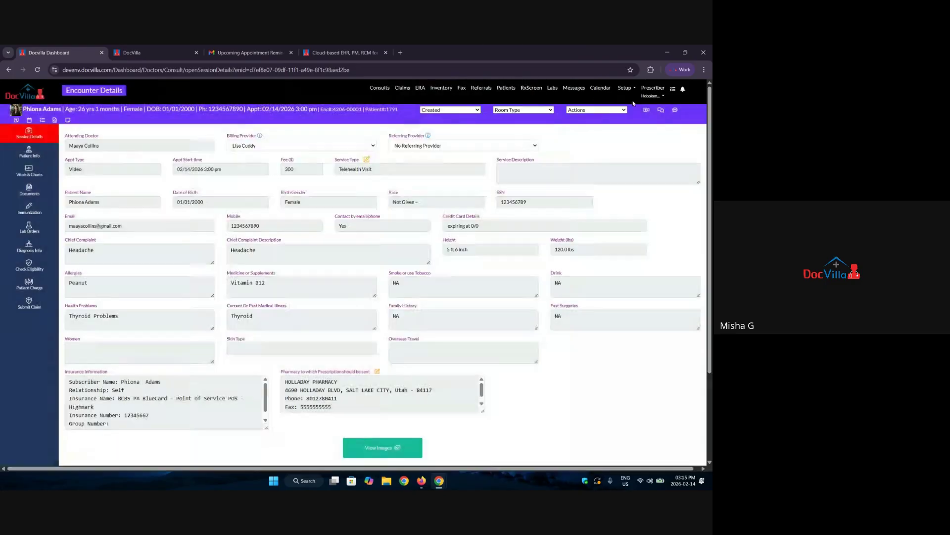
click(676, 110)
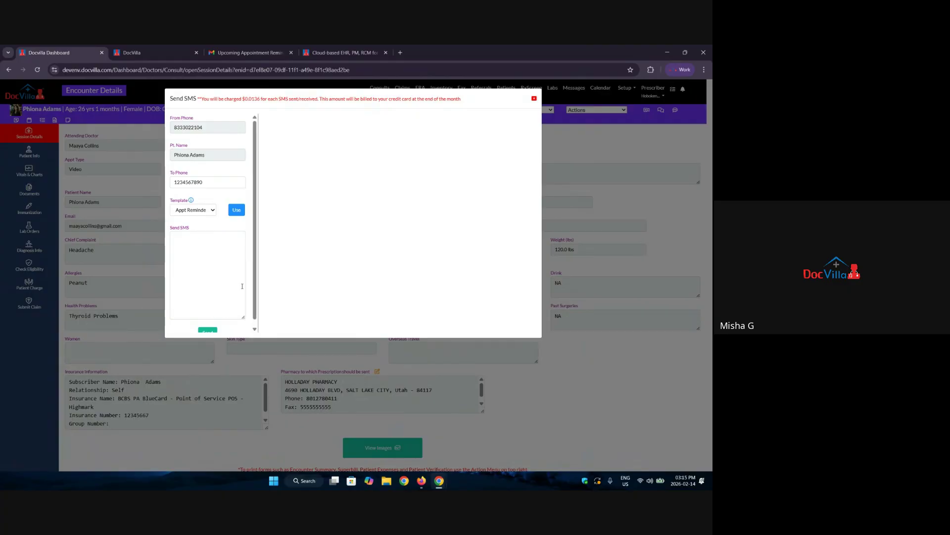
click(212, 249)
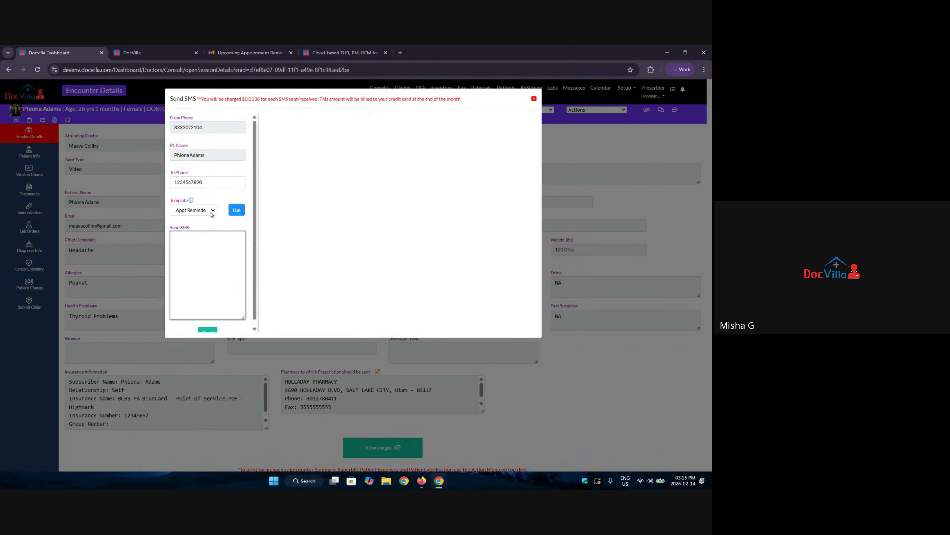
click(211, 211)
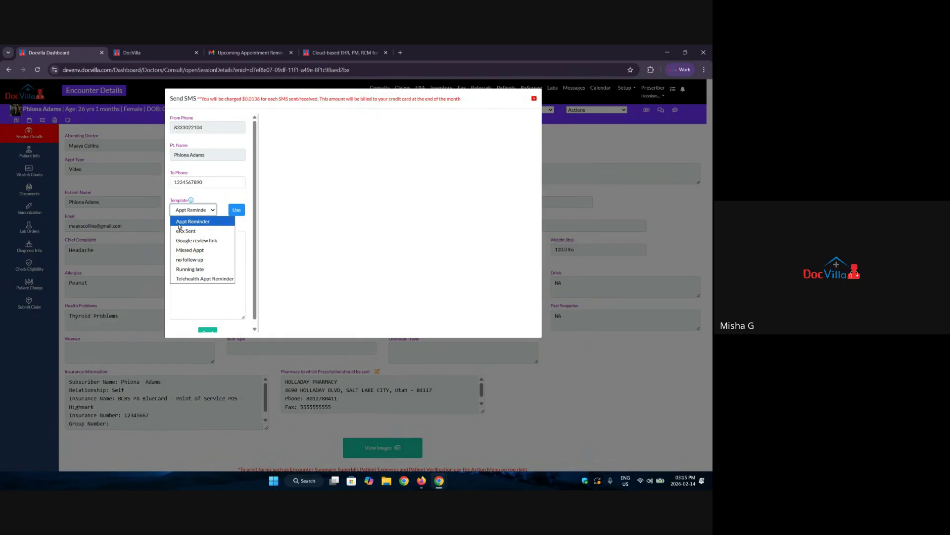
click(208, 225)
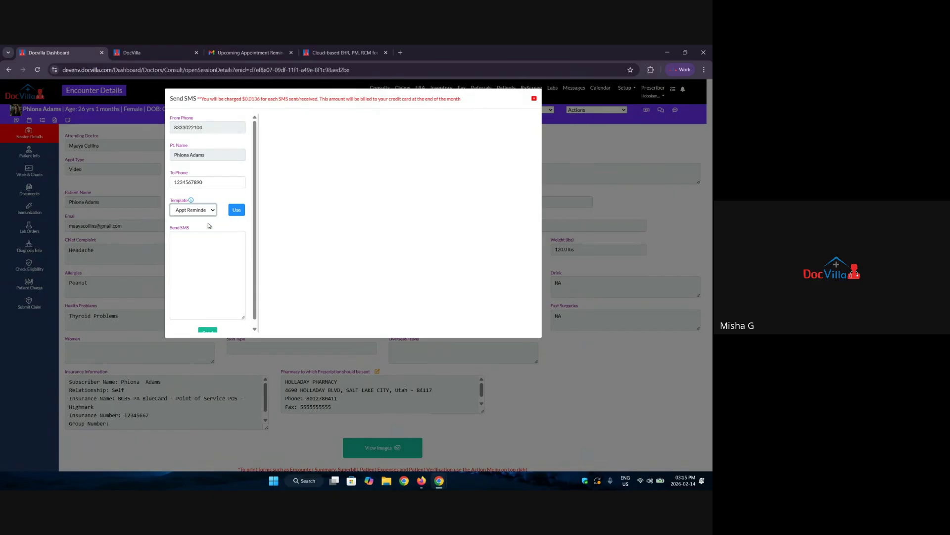
click(203, 213)
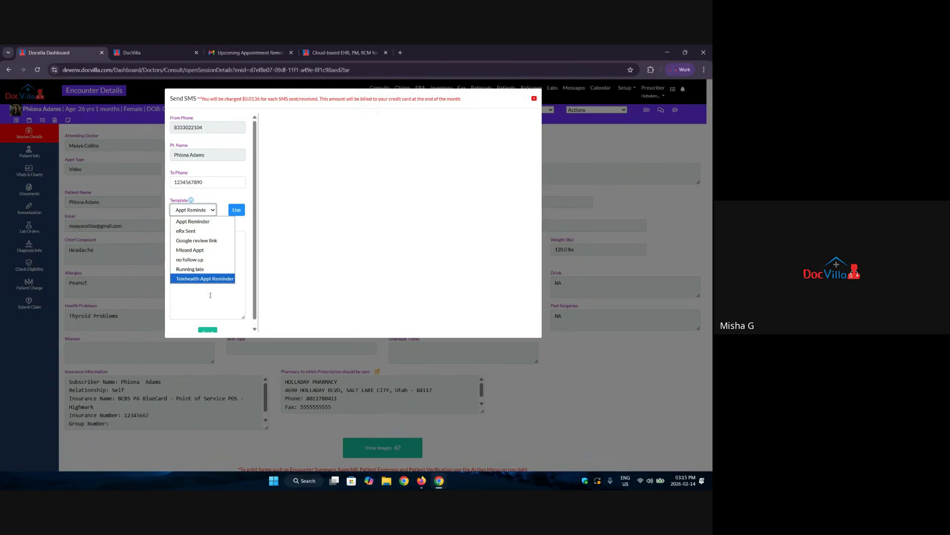
click(199, 275)
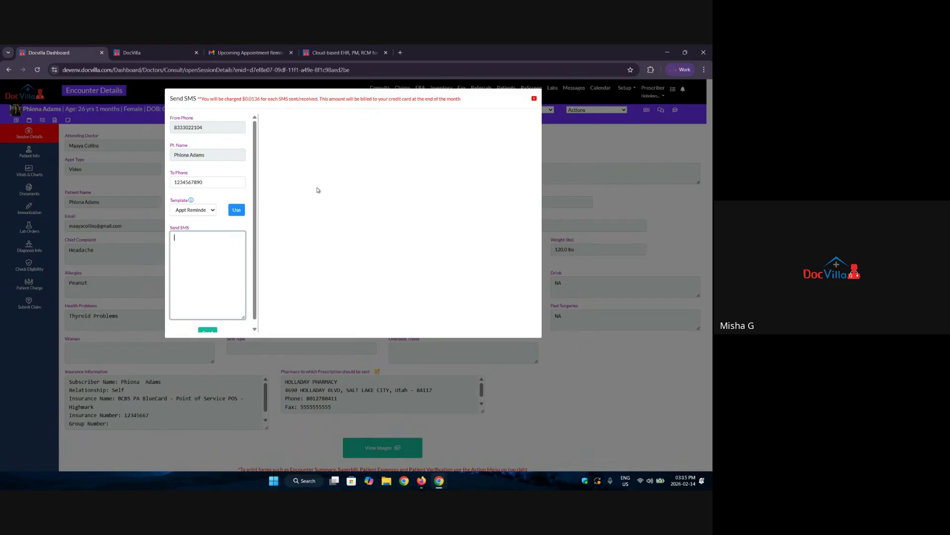
click(534, 98)
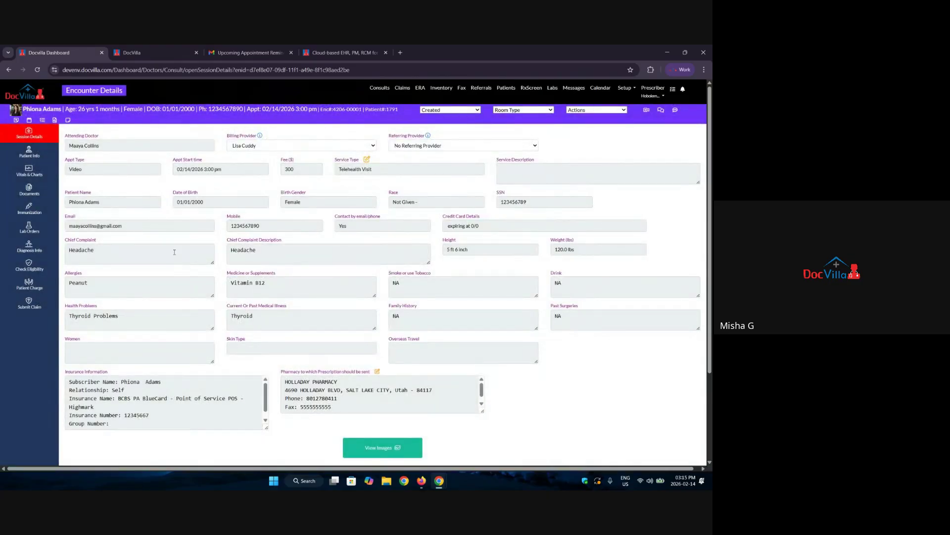
Add a 'sign off' task due 02/27/2026, assigned to a staff member with dark green priority.
click(42, 120)
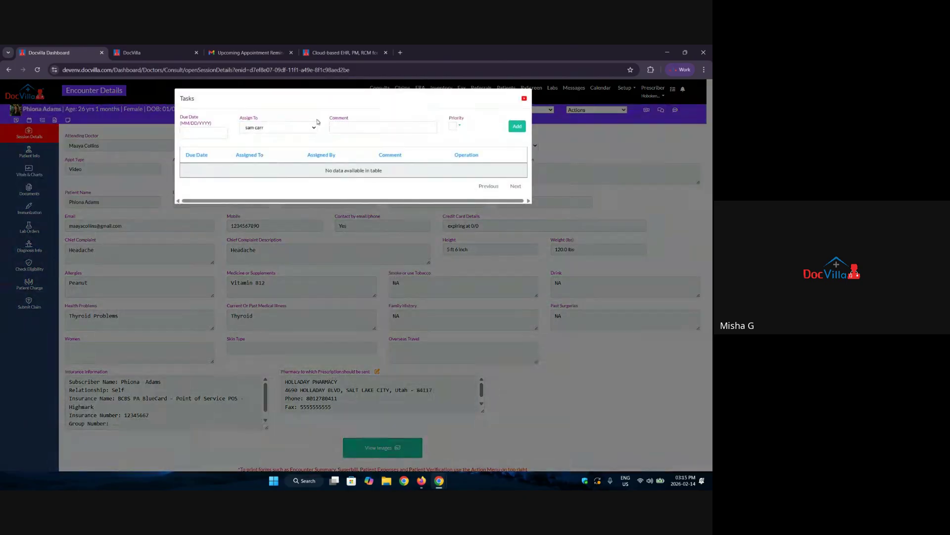
click(202, 133)
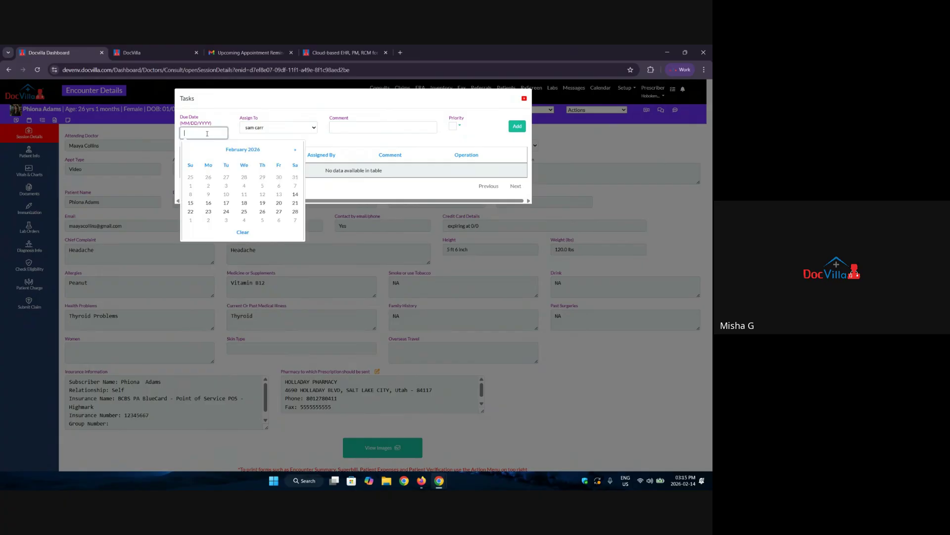
click(278, 212)
click(277, 128)
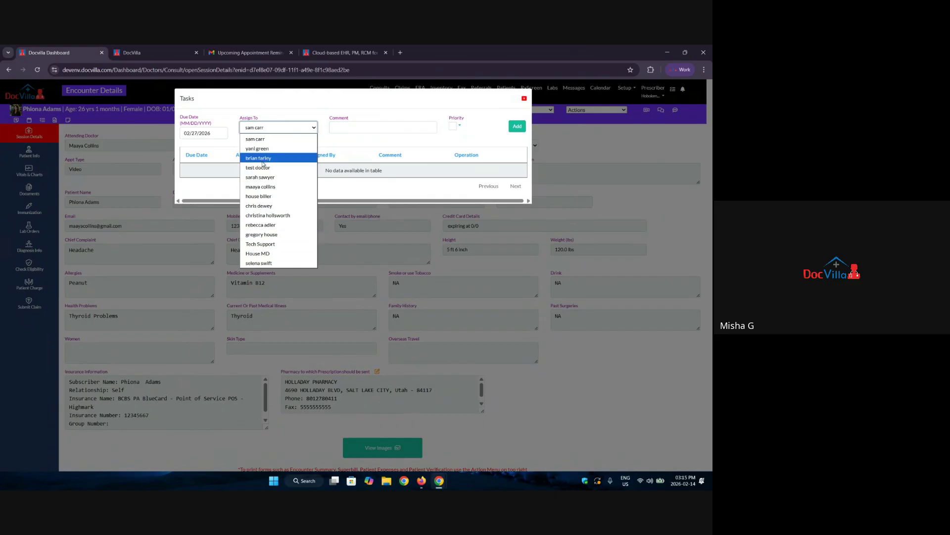
click(263, 149)
click(380, 126)
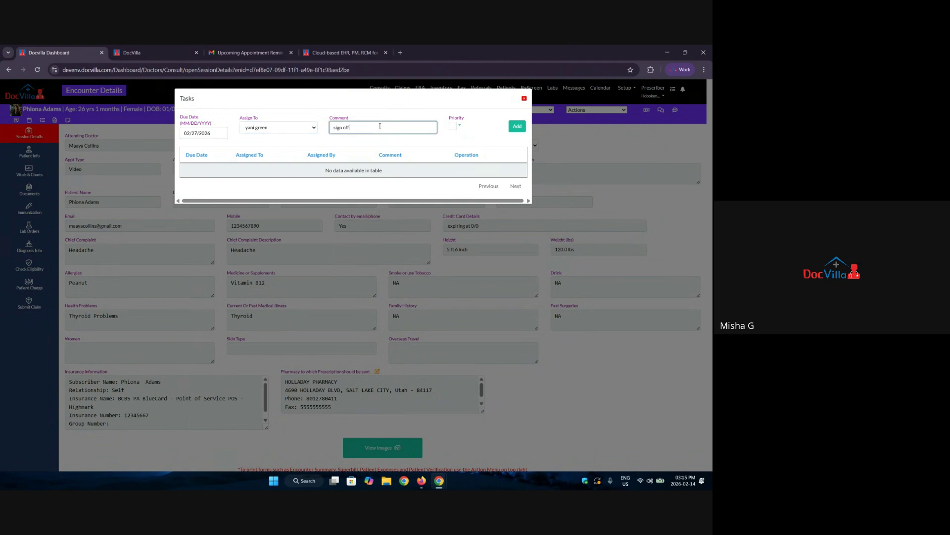
click(458, 126)
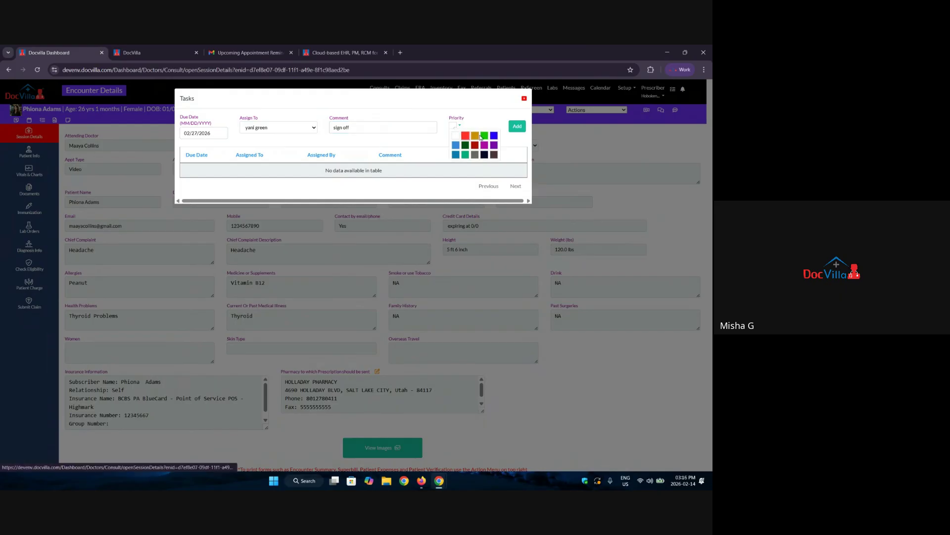
click(464, 146)
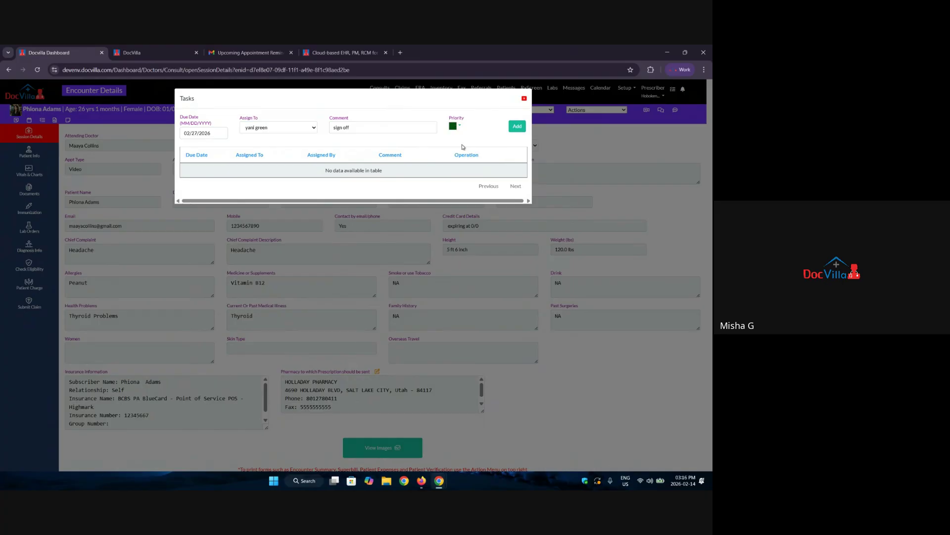
click(518, 127)
click(369, 142)
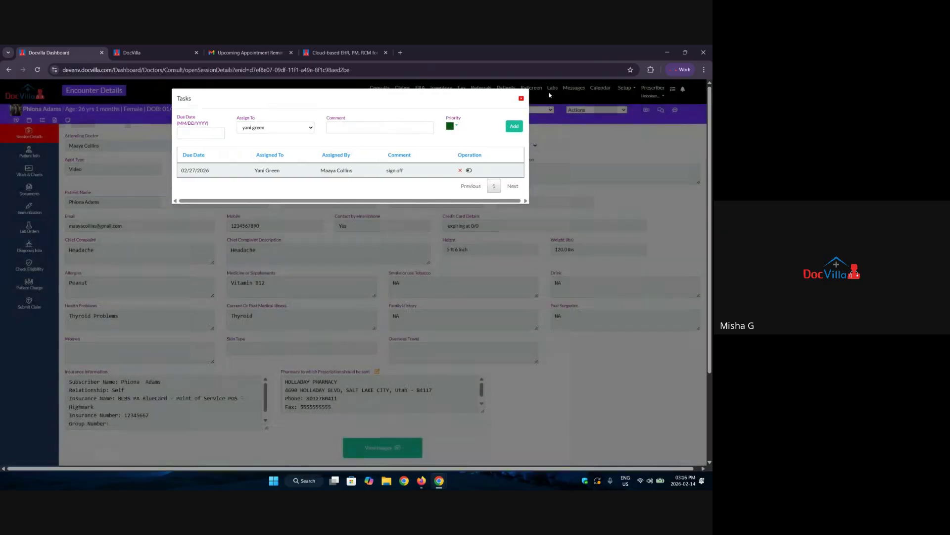
click(521, 99)
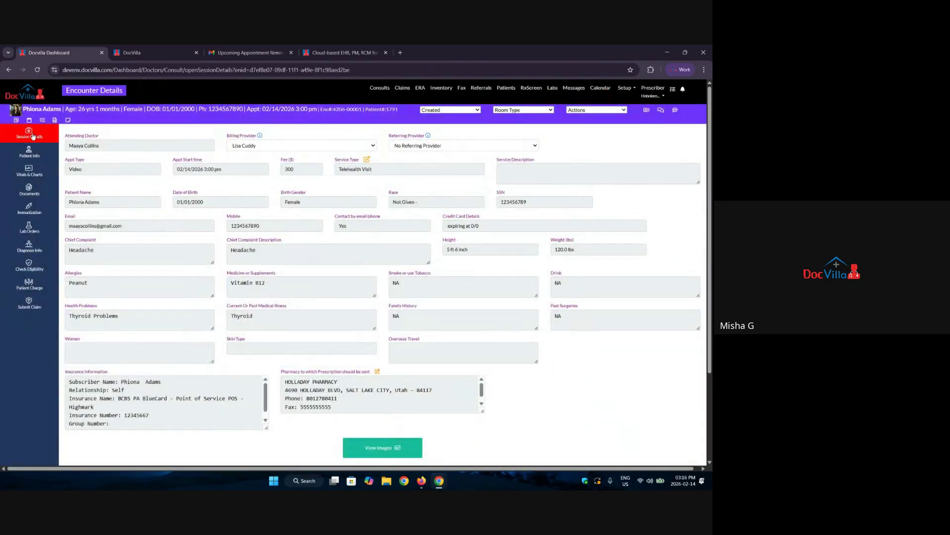
Filter My Tasks to Next 6 Months to review the three upcoming tasks, then close the panel.
click(672, 90)
scroll(648, 193, down, 5)
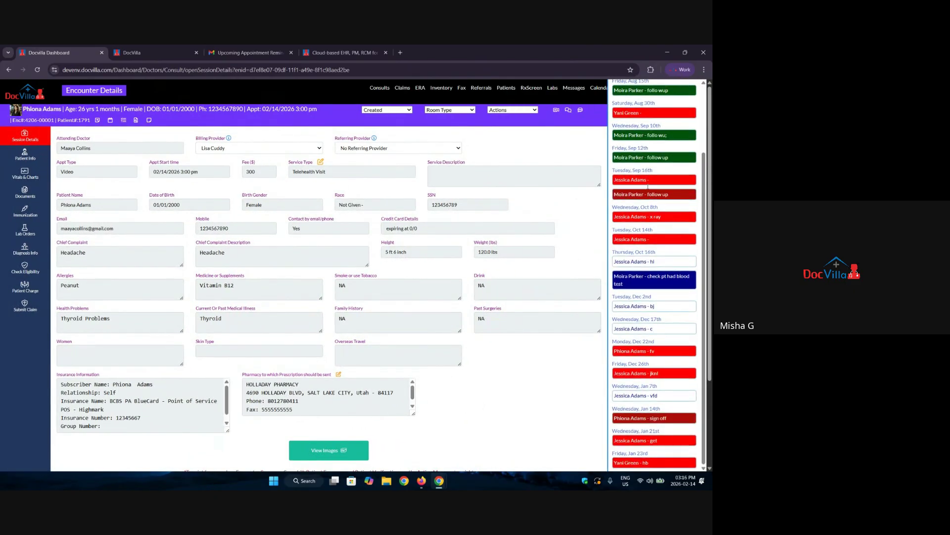
scroll(648, 187, up, 3)
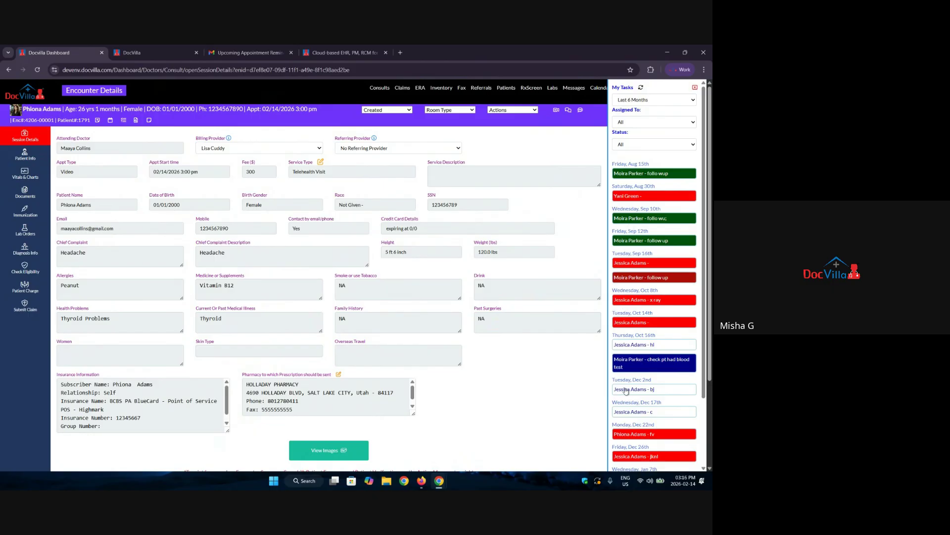
click(647, 101)
click(637, 109)
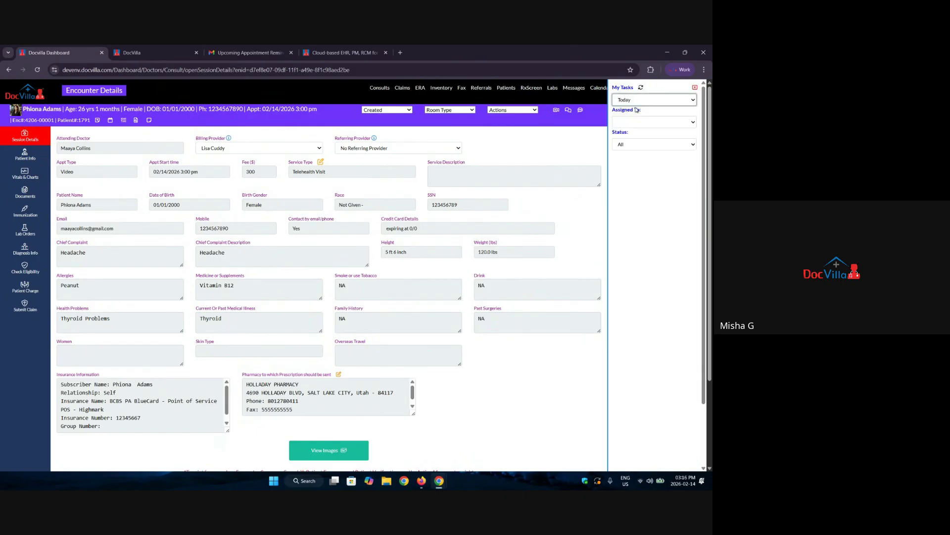
click(637, 101)
click(630, 121)
click(636, 102)
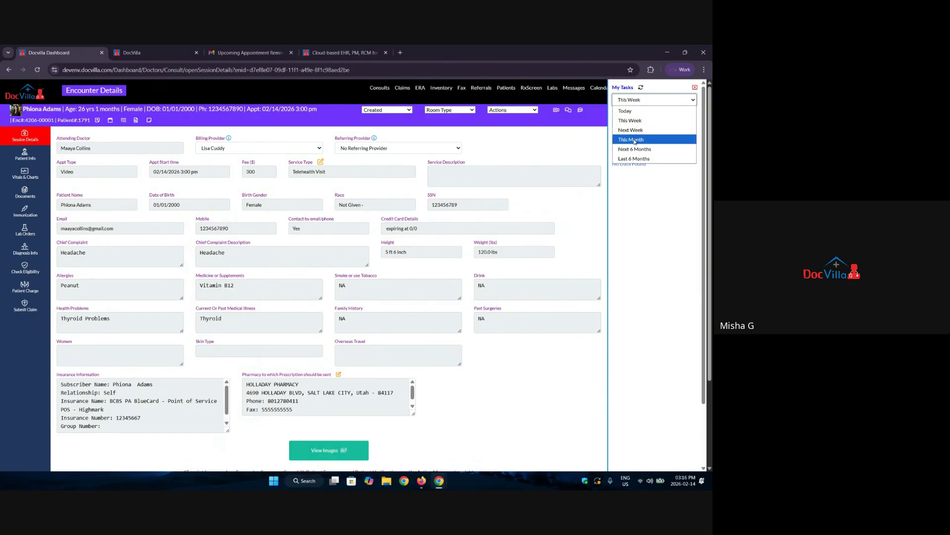
click(636, 149)
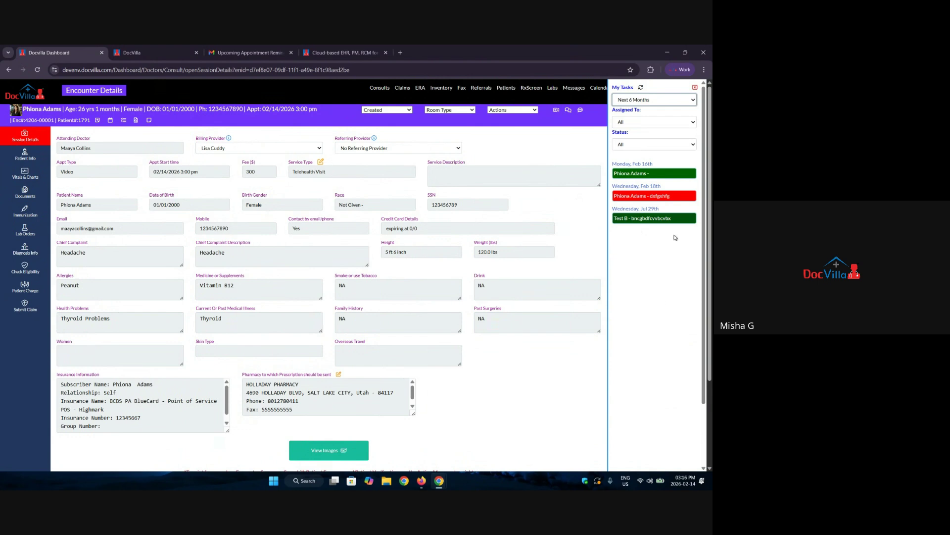
click(695, 88)
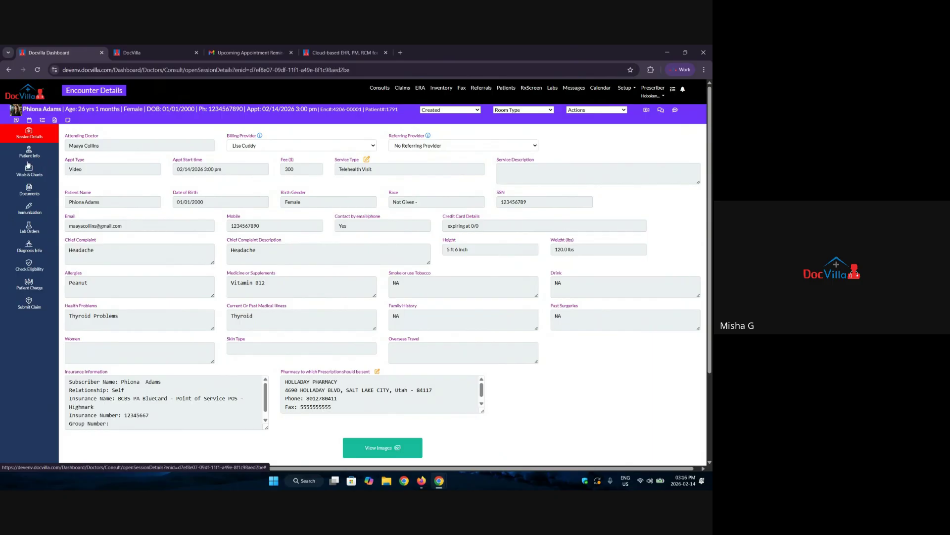
Write and save a patient sticky note with 'Show sticky note every time' ticked, then return to the encounter.
click(68, 120)
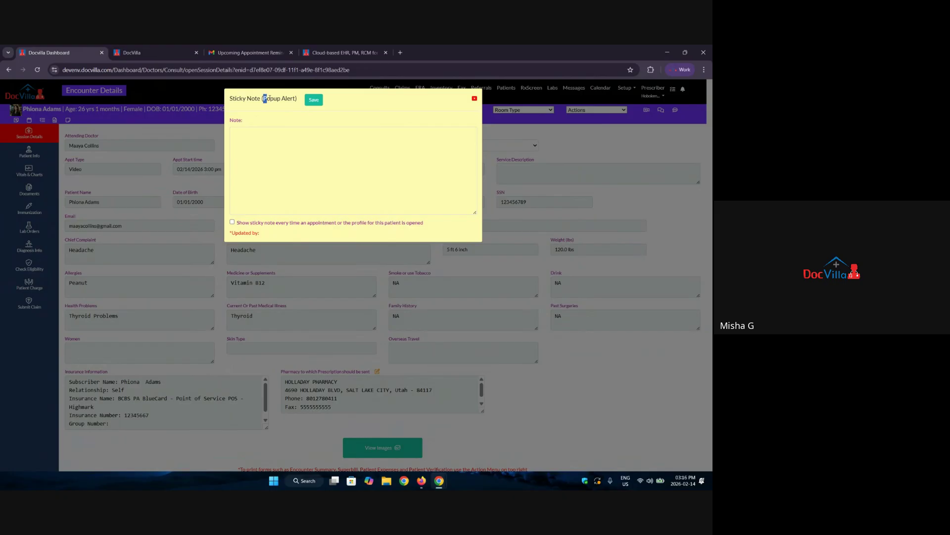
drag(268, 98, 296, 100)
click(266, 144)
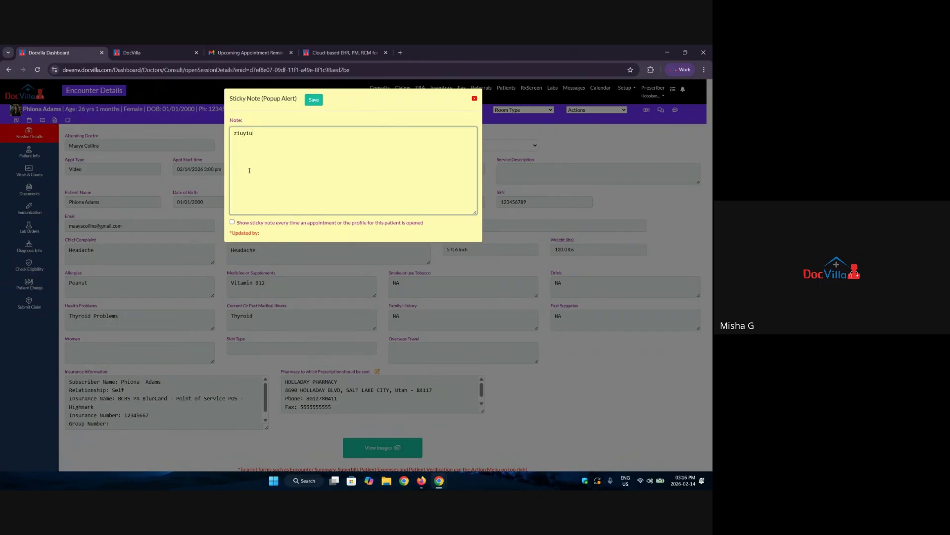
click(233, 222)
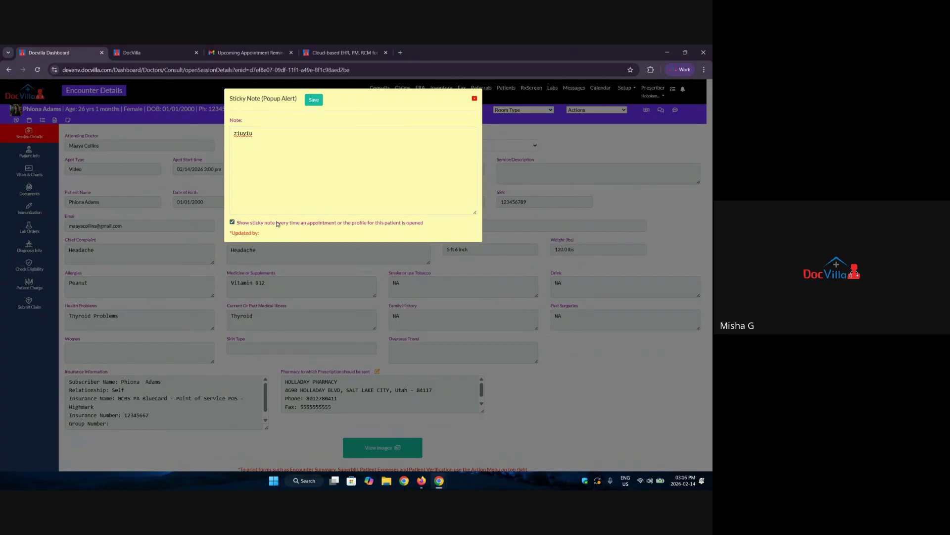
drag(267, 223, 427, 224)
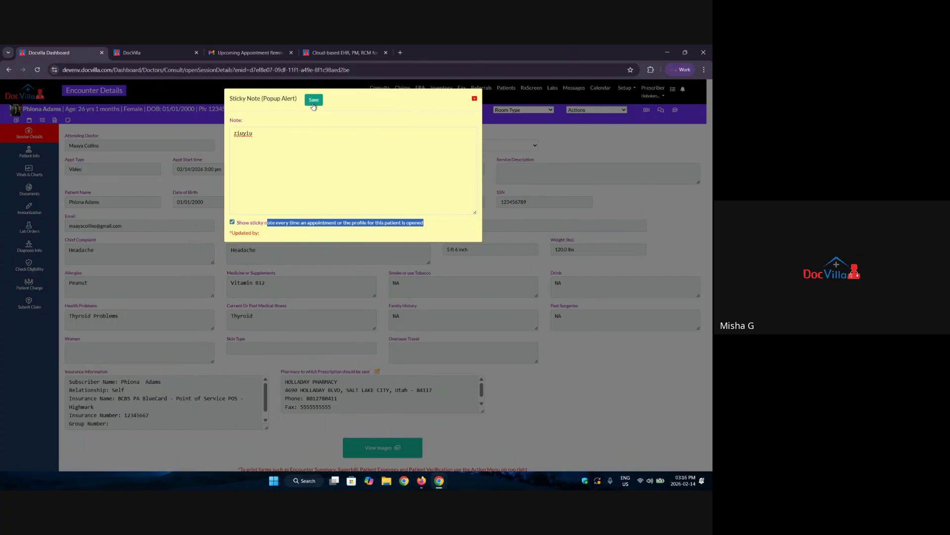
click(314, 100)
click(362, 141)
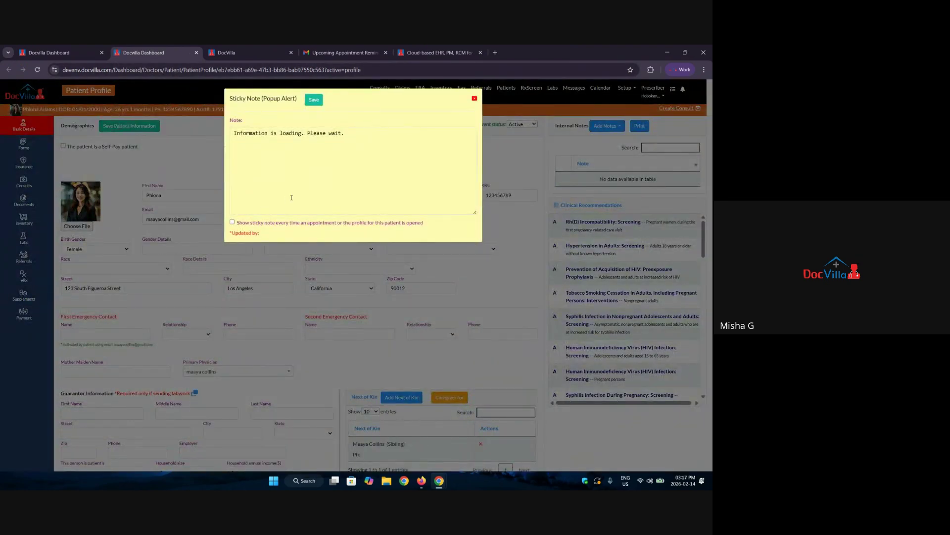
drag(263, 139, 221, 135)
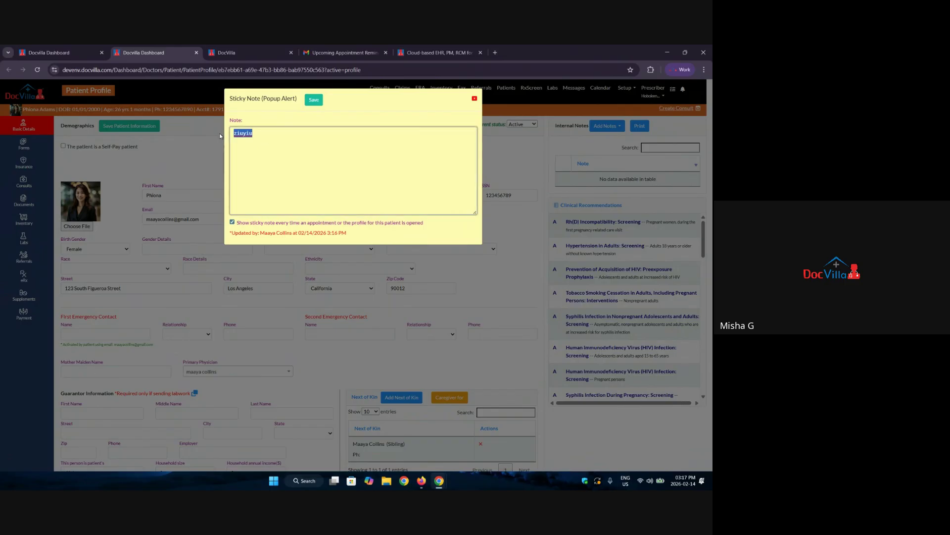
click(475, 98)
click(85, 47)
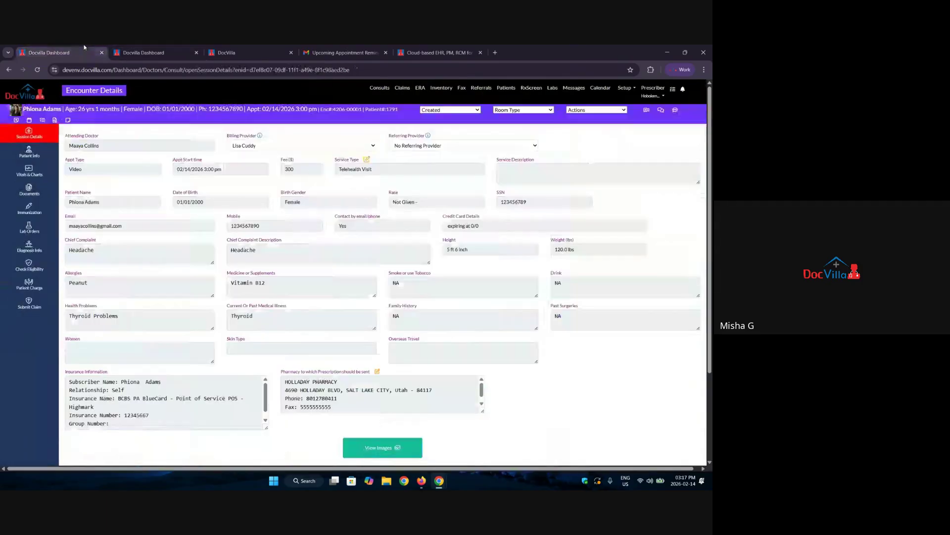
Open the patient's Insurance page and toggle Has Secondary Insurance on and back off.
click(32, 150)
click(87, 145)
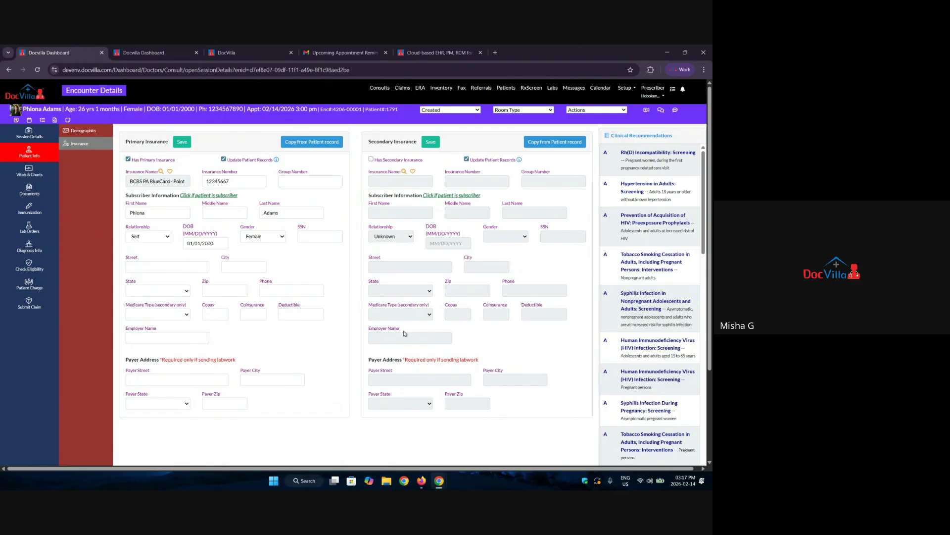
click(372, 160)
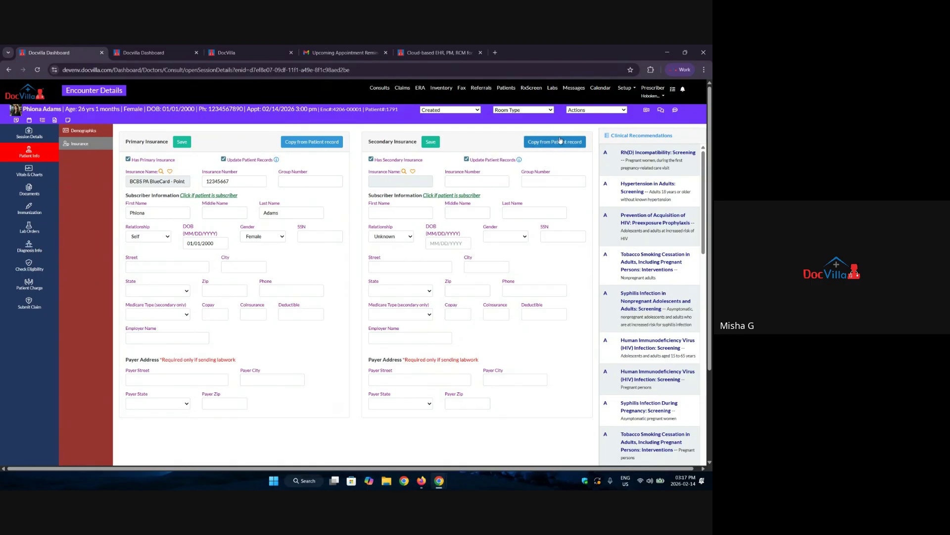
click(372, 159)
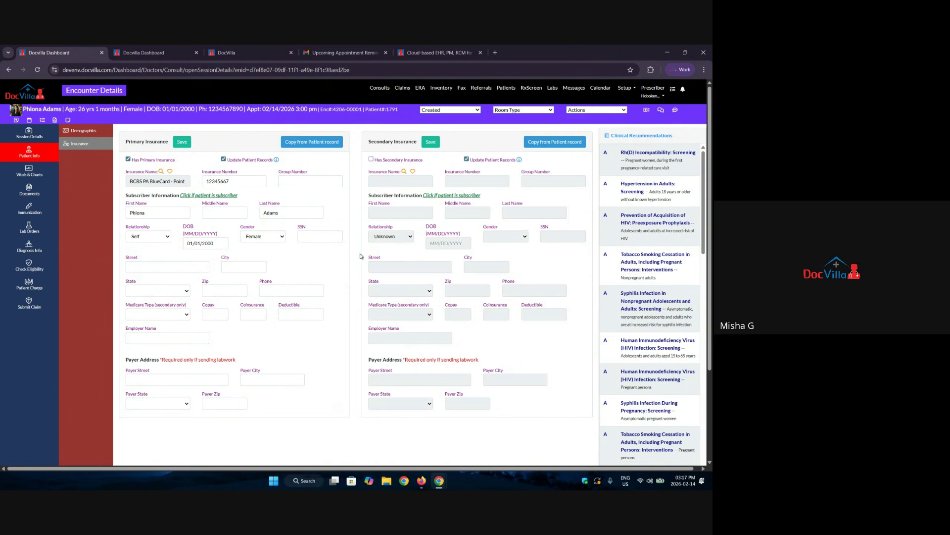
Browse the Insurance Name payer list of 4,064 entries, then close it.
click(161, 172)
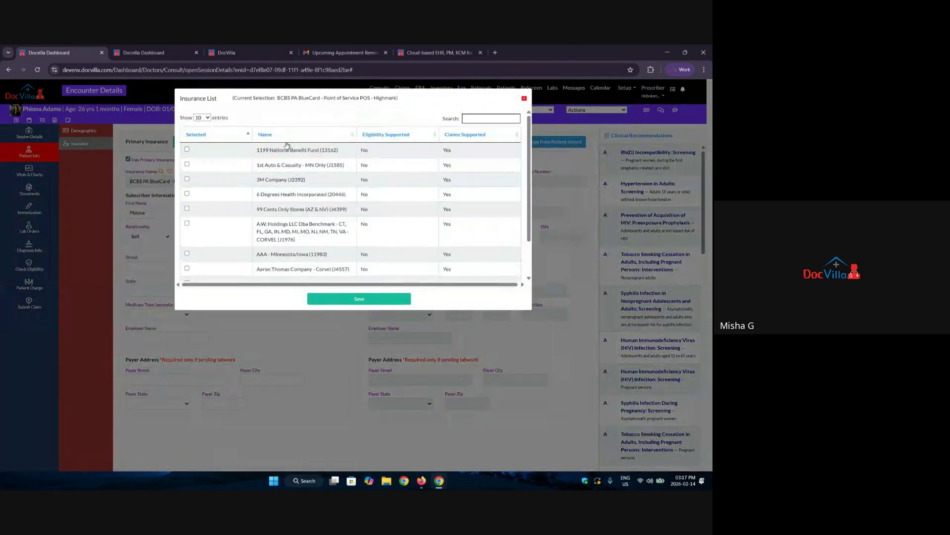
scroll(249, 237, down, 1)
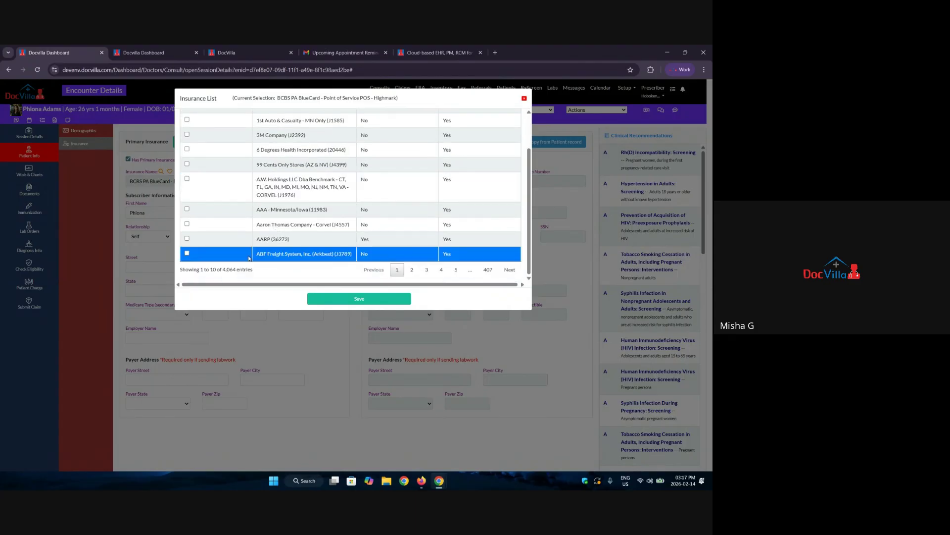
drag(249, 270, 209, 267)
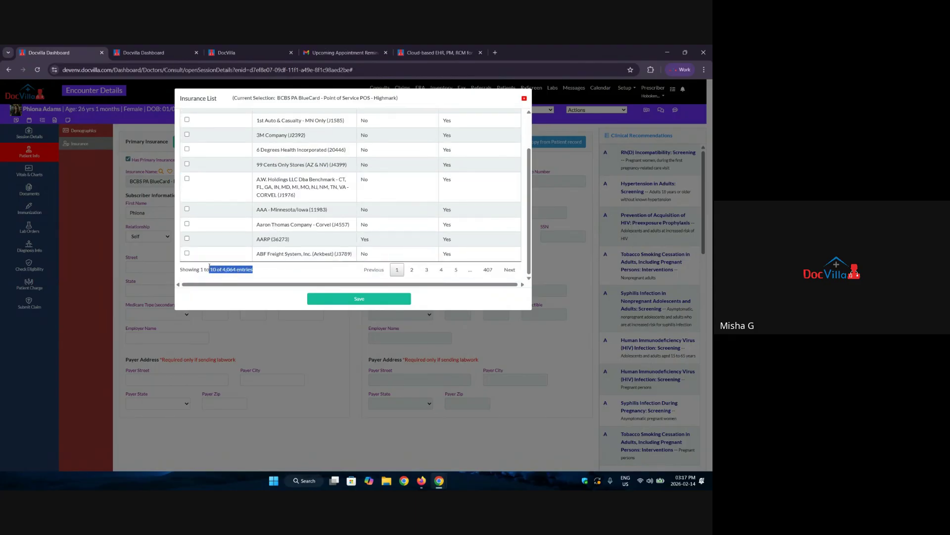
scroll(307, 247, up, 1)
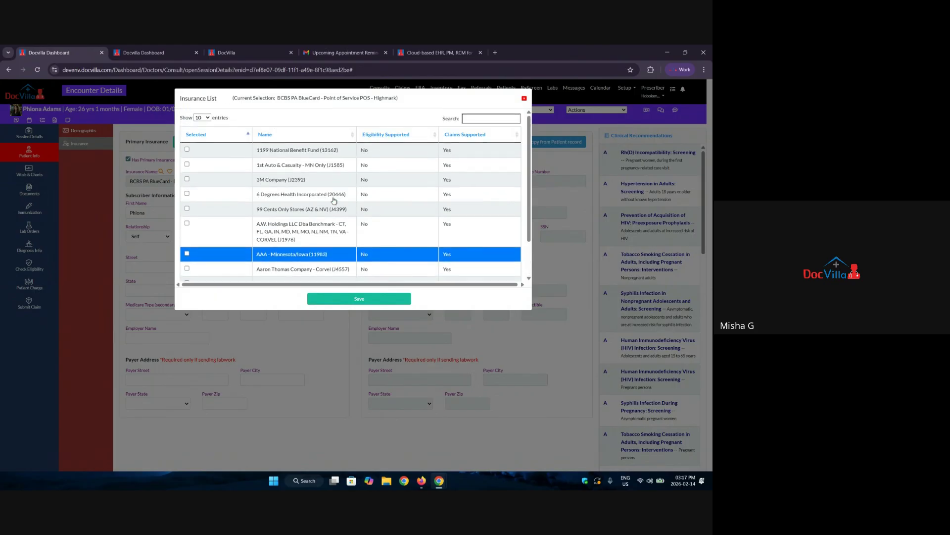
click(524, 98)
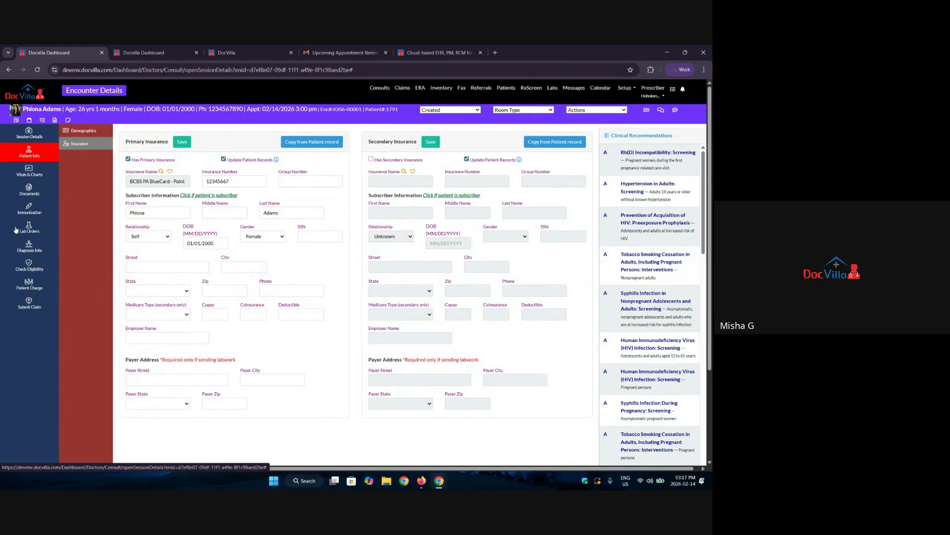
Look over the Check Eligibility and Submit Claim screens, then go back to the Demographics page.
click(33, 266)
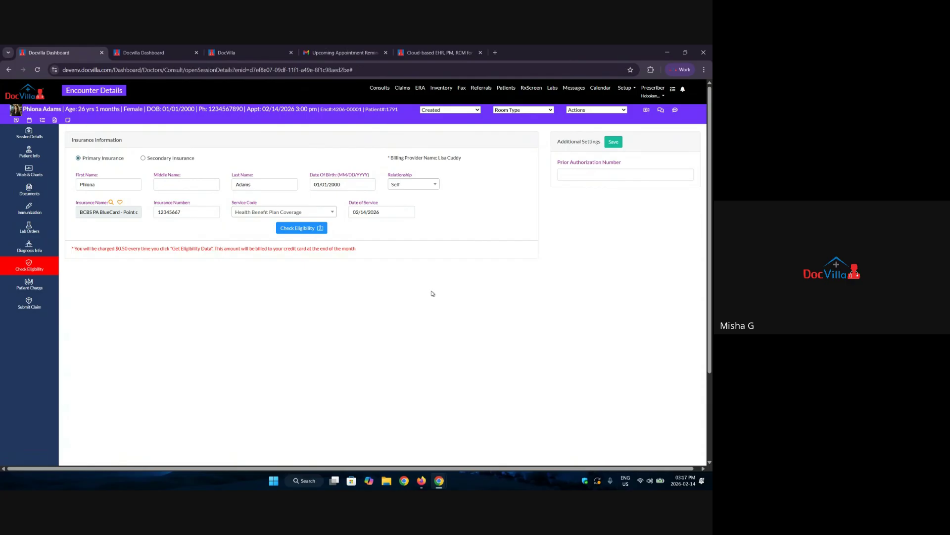
click(29, 303)
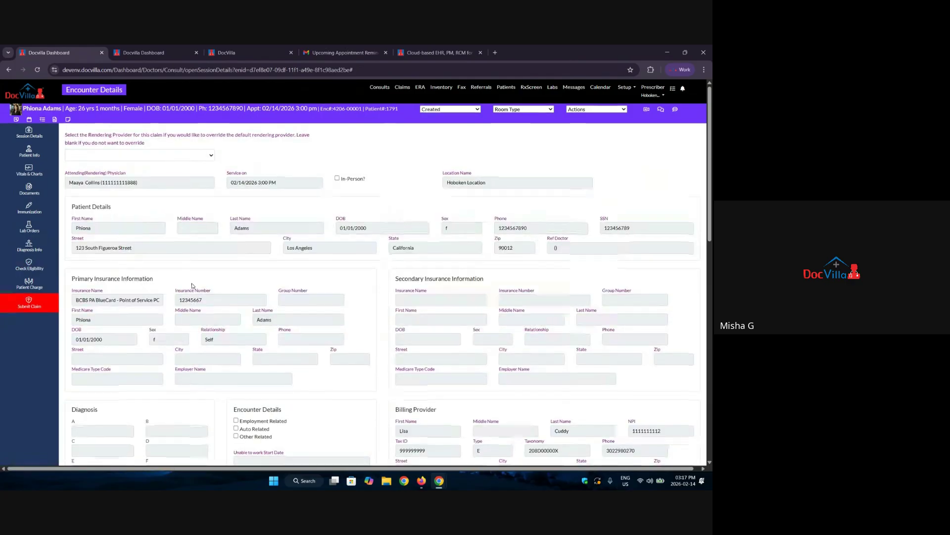
scroll(193, 285, down, 5)
scroll(193, 286, up, 5)
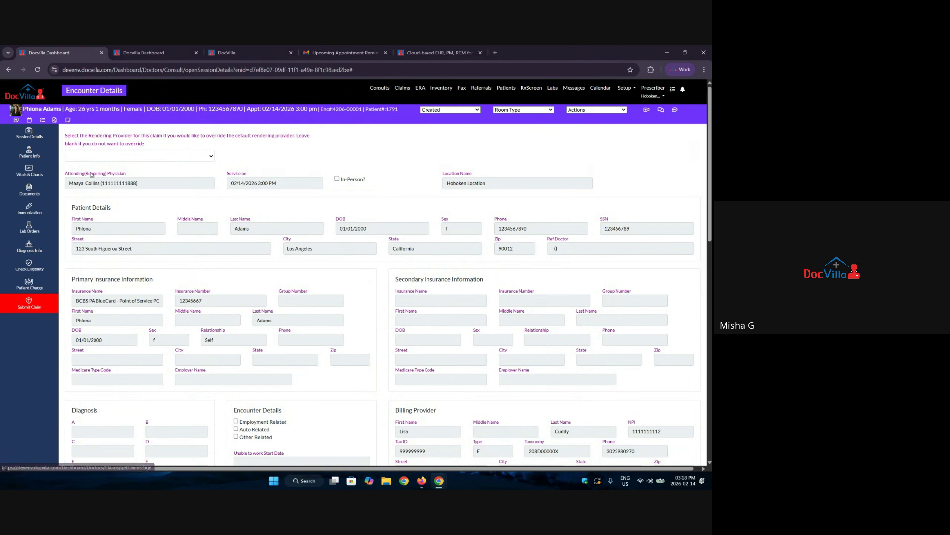
click(33, 154)
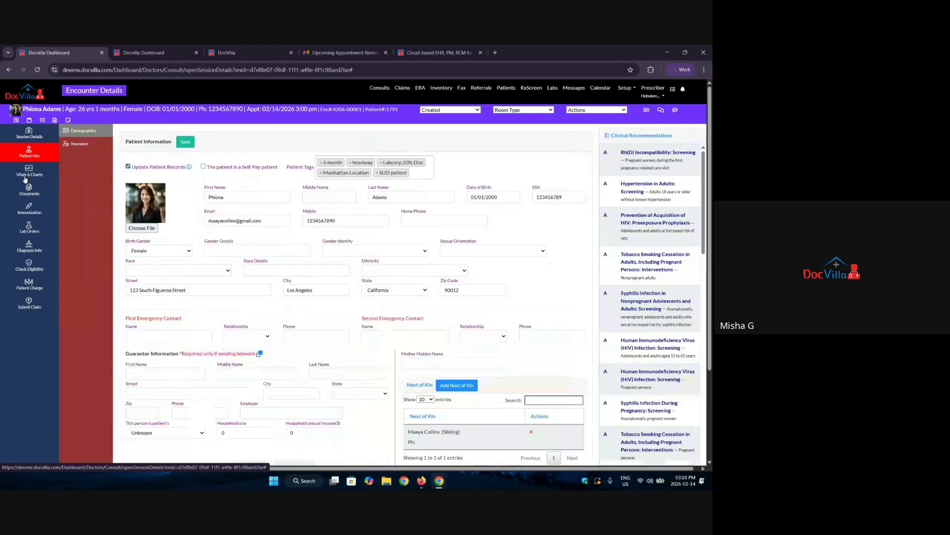
Review the vitals table: height 5 ft 6 in, weight 120 lb, BMI 19.36, blood pressure, temperature, pulse.
click(28, 174)
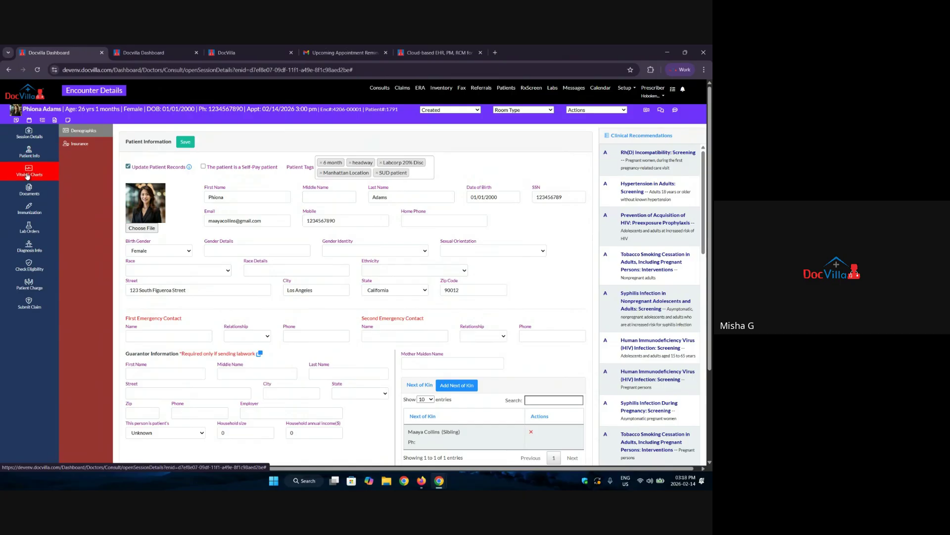
scroll(189, 318, down, 3)
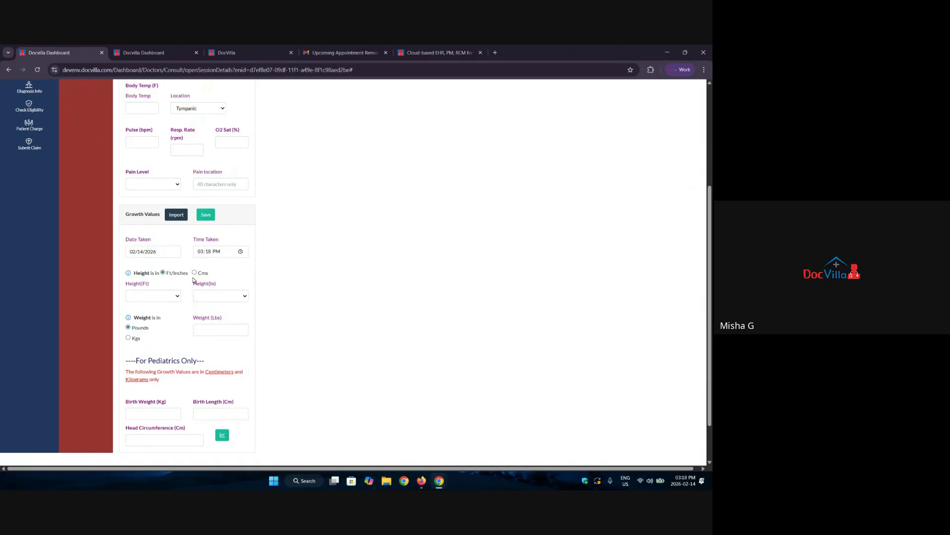
scroll(367, 208, up, 3)
triple_click(428, 156)
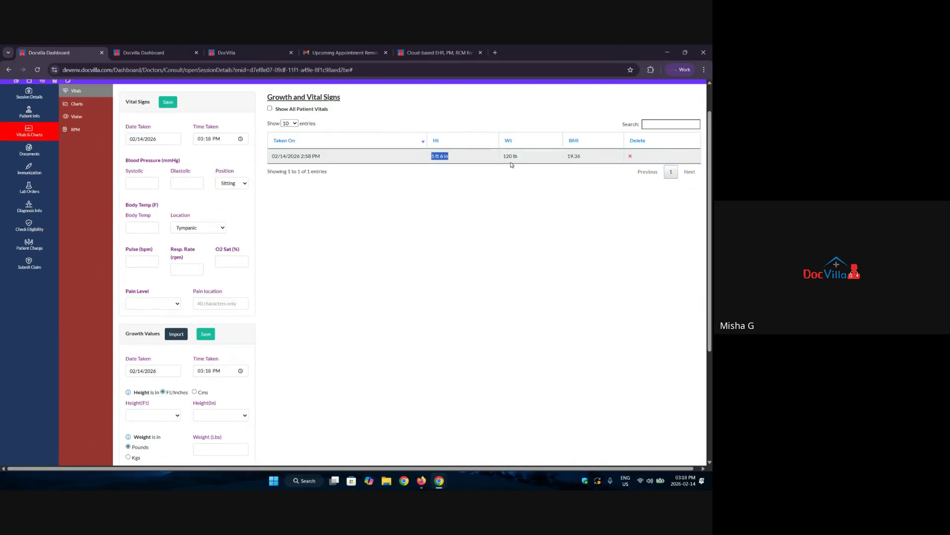
drag(559, 161, 478, 156)
drag(601, 156, 529, 158)
drag(127, 160, 181, 161)
drag(133, 207, 164, 210)
drag(130, 251, 230, 255)
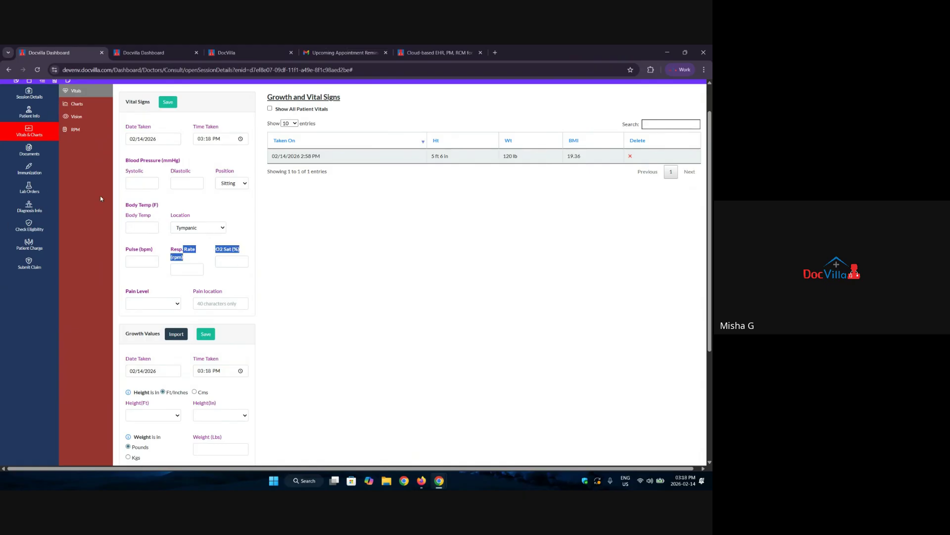
scroll(119, 198, up, 2)
Switch to the Charts sub-tab and scroll through the graphs of the vitals over time.
click(82, 149)
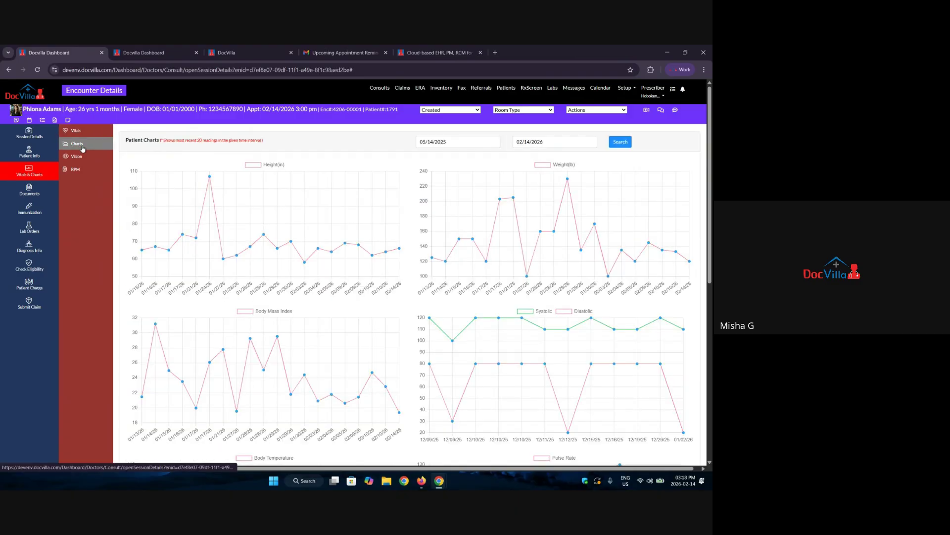
scroll(391, 267, down, 5)
scroll(376, 280, down, 3)
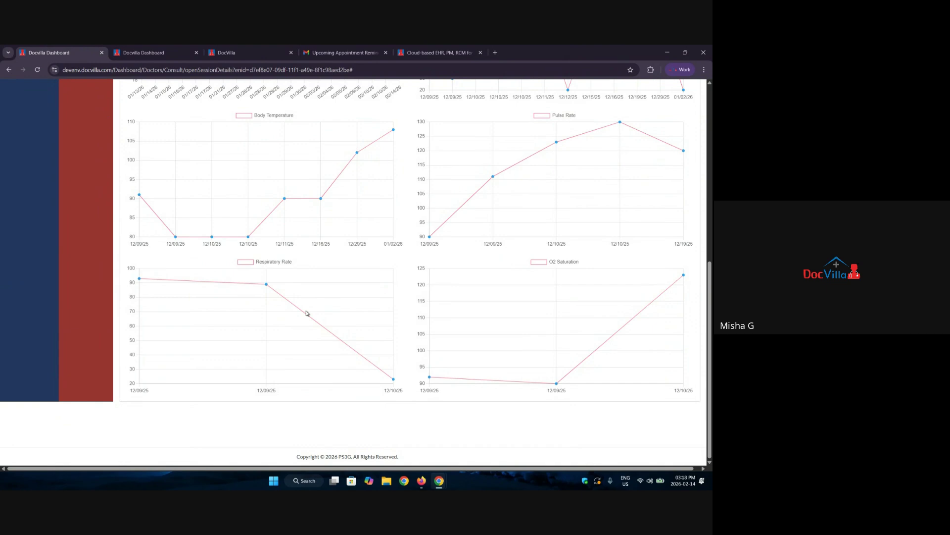
scroll(306, 313, up, 8)
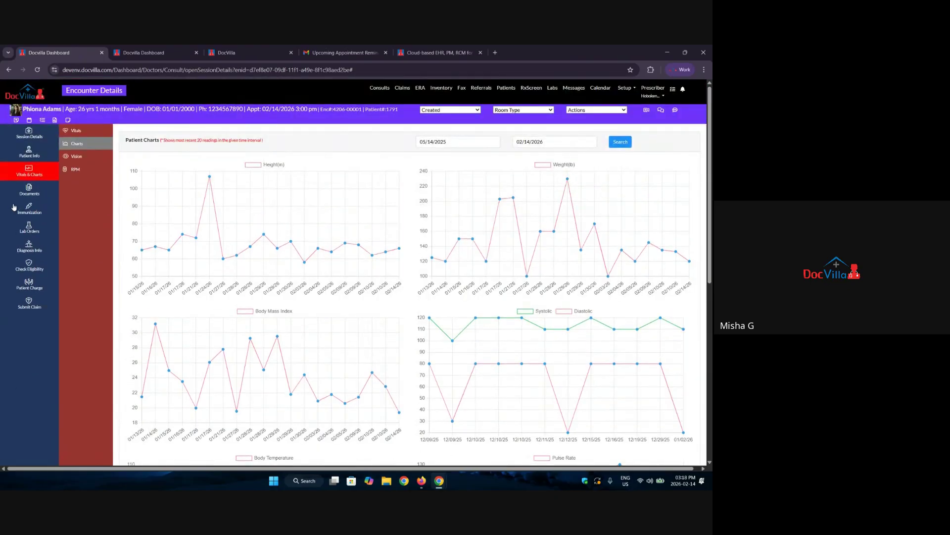
click(38, 192)
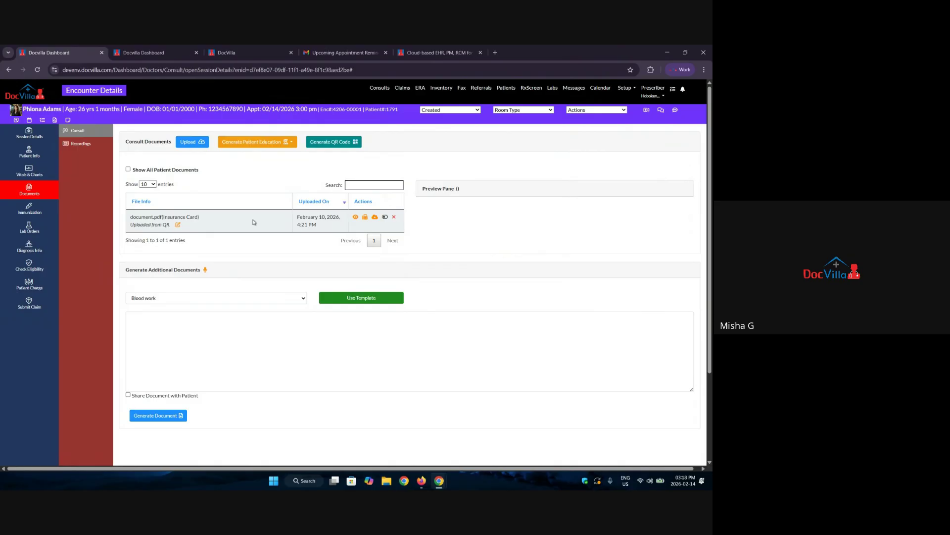
click(189, 142)
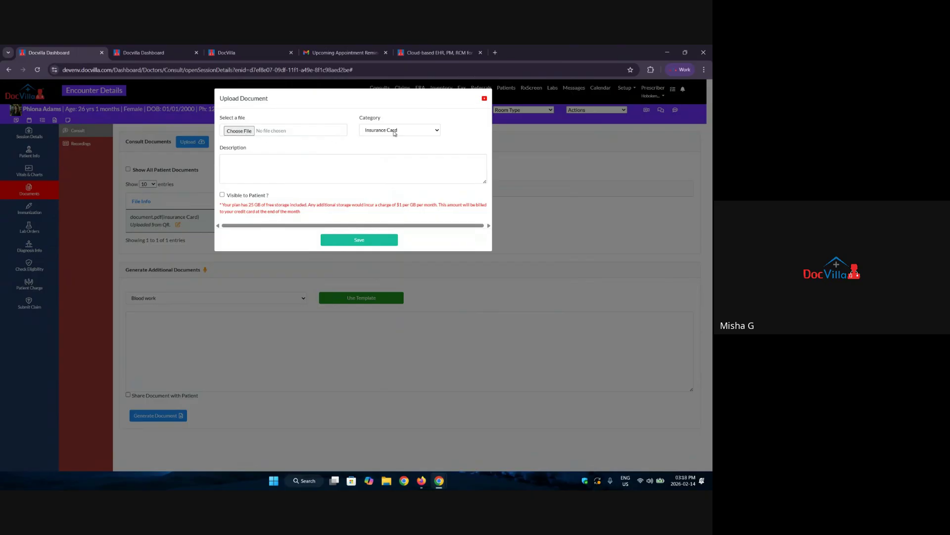
click(394, 132)
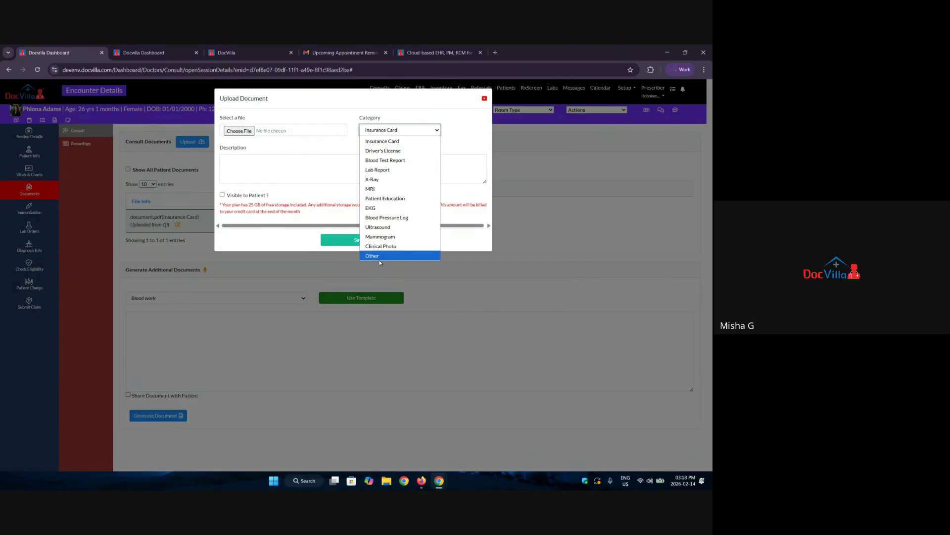
click(261, 161)
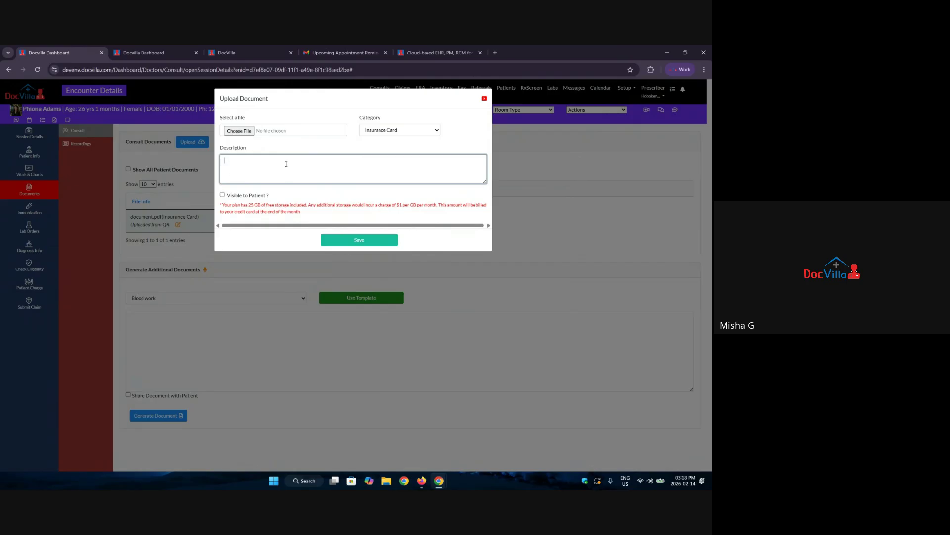
click(222, 195)
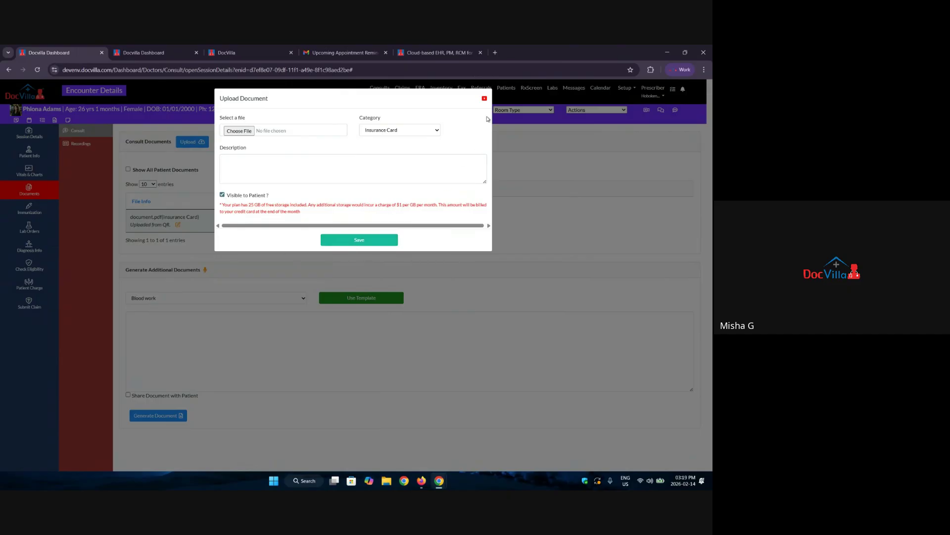
click(485, 98)
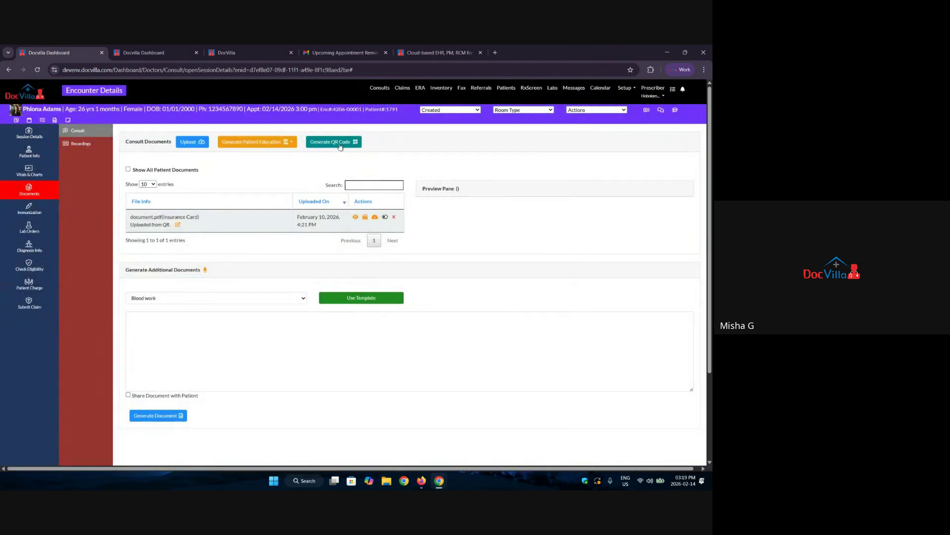
click(340, 143)
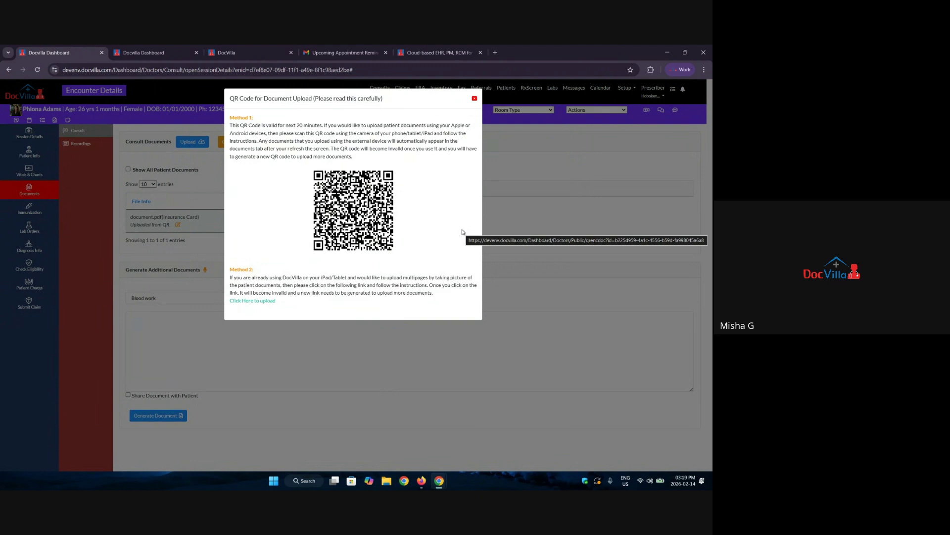
click(475, 98)
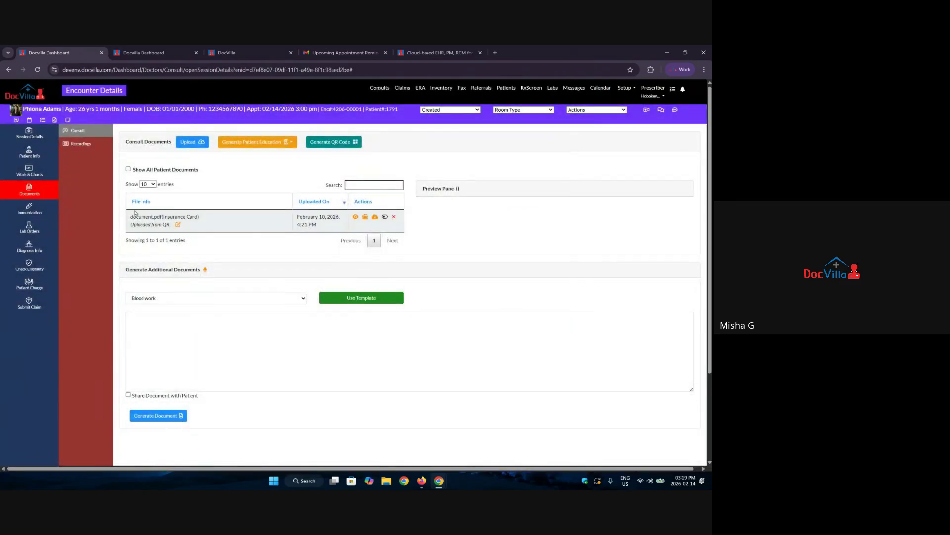
Preview the insurance card document.pdf, then open and cancel the fax form without sending.
drag(172, 225, 128, 230)
click(356, 217)
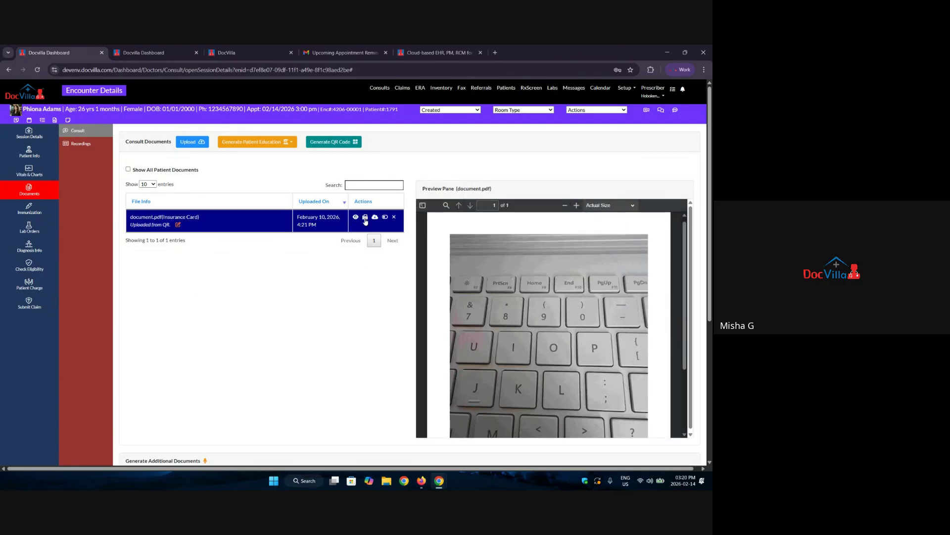
click(365, 217)
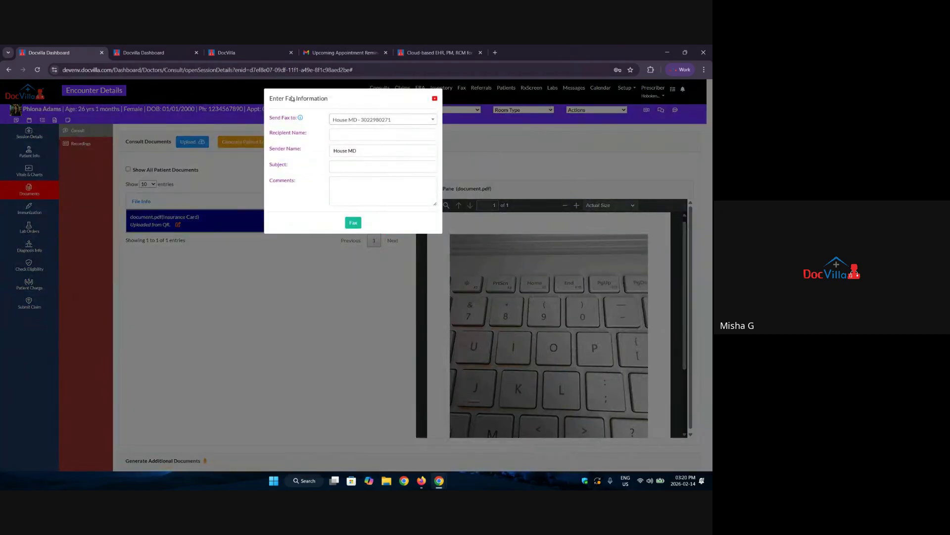
click(434, 98)
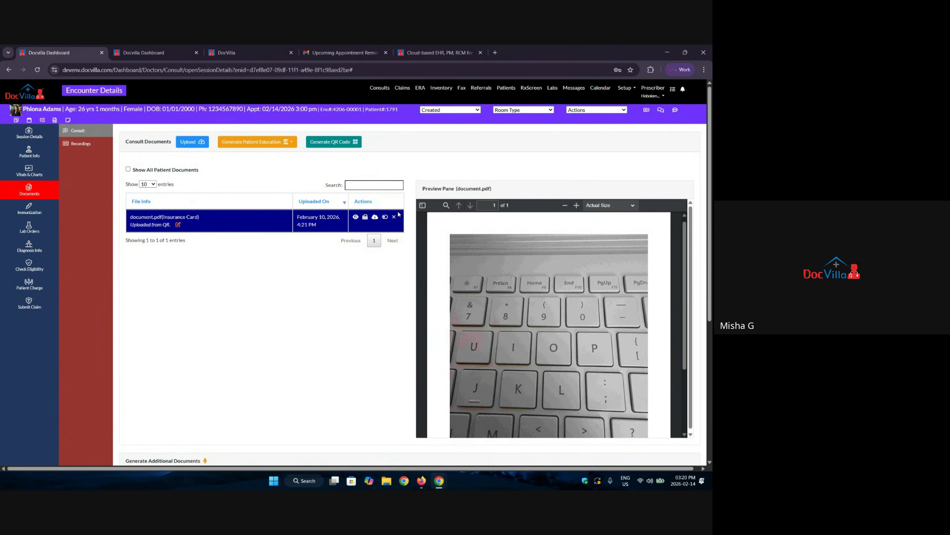
scroll(242, 368, down, 5)
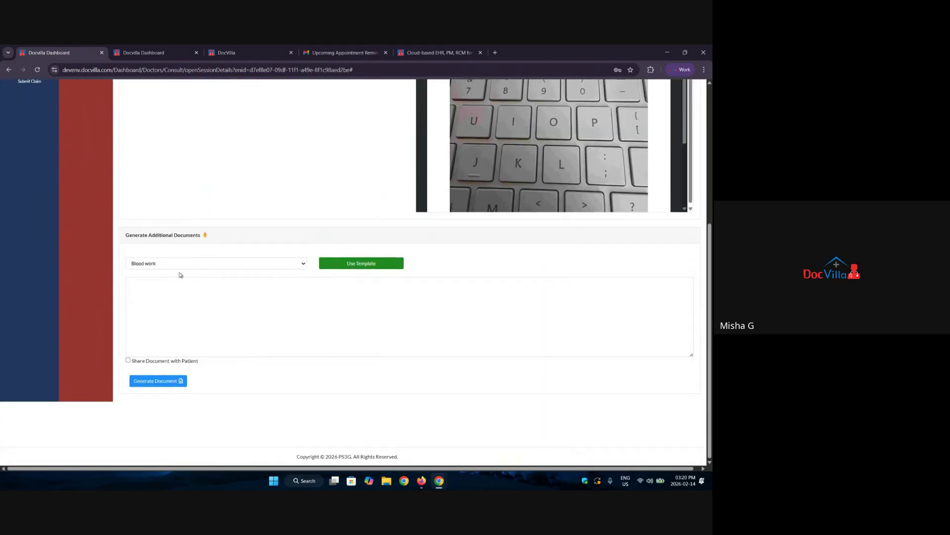
drag(127, 234, 207, 236)
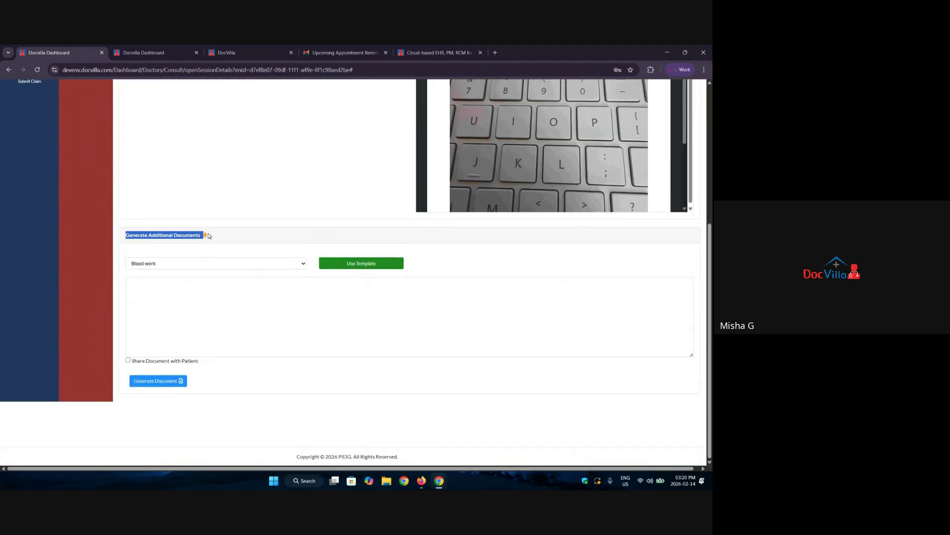
click(167, 266)
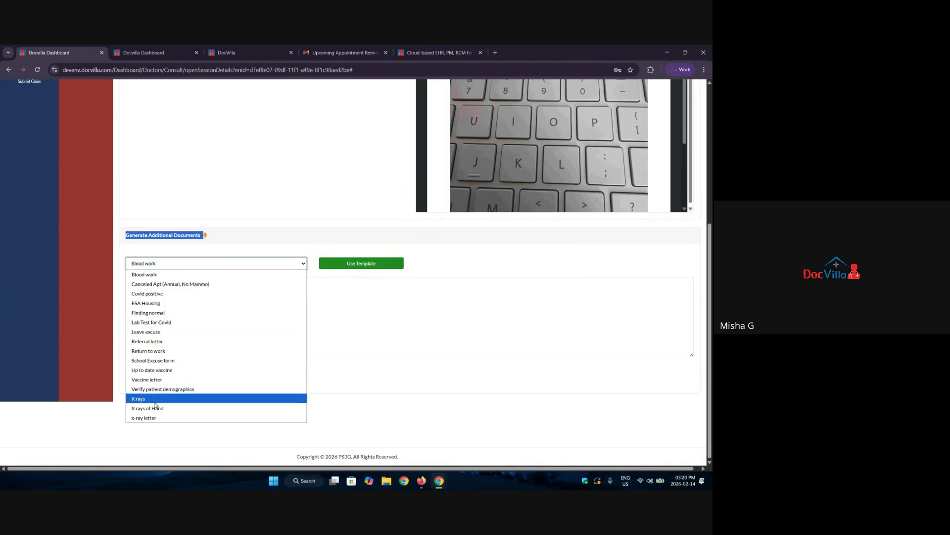
click(344, 348)
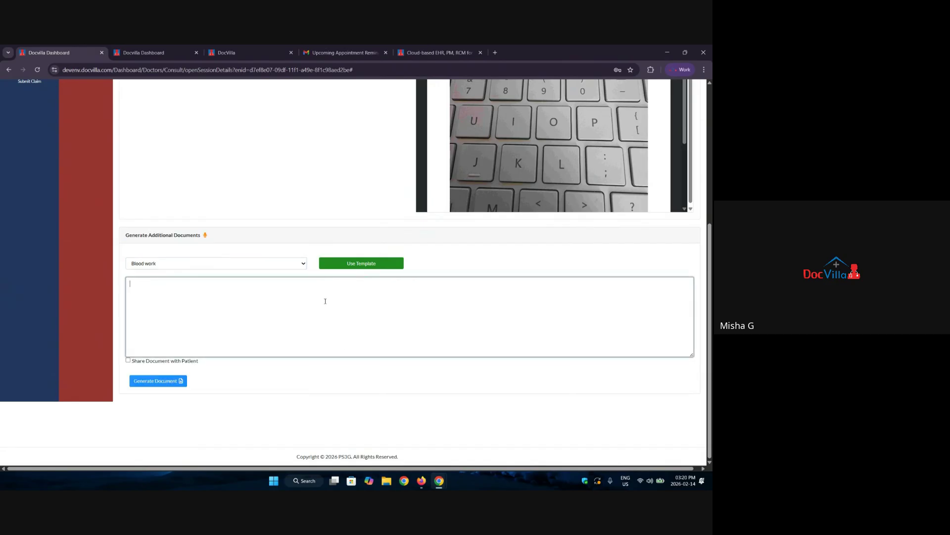
scroll(303, 325, up, 5)
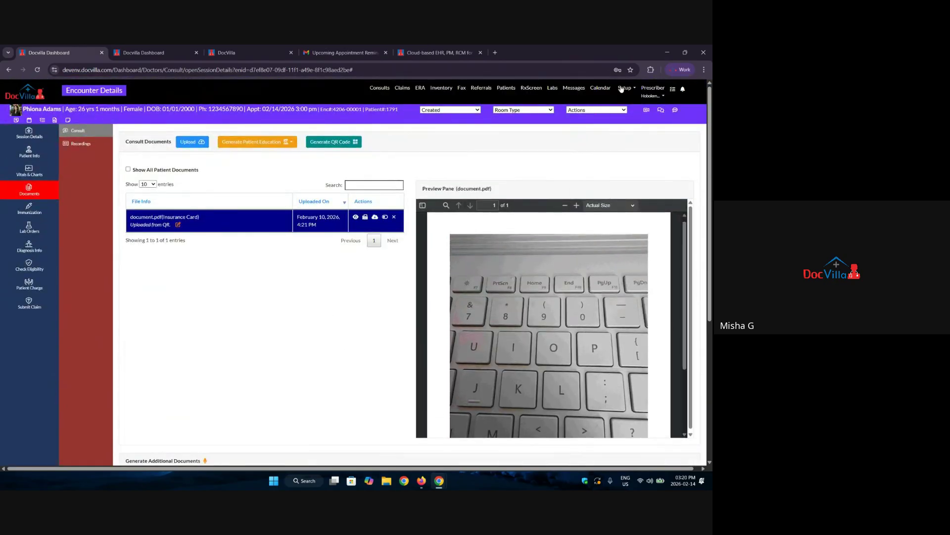
click(623, 88)
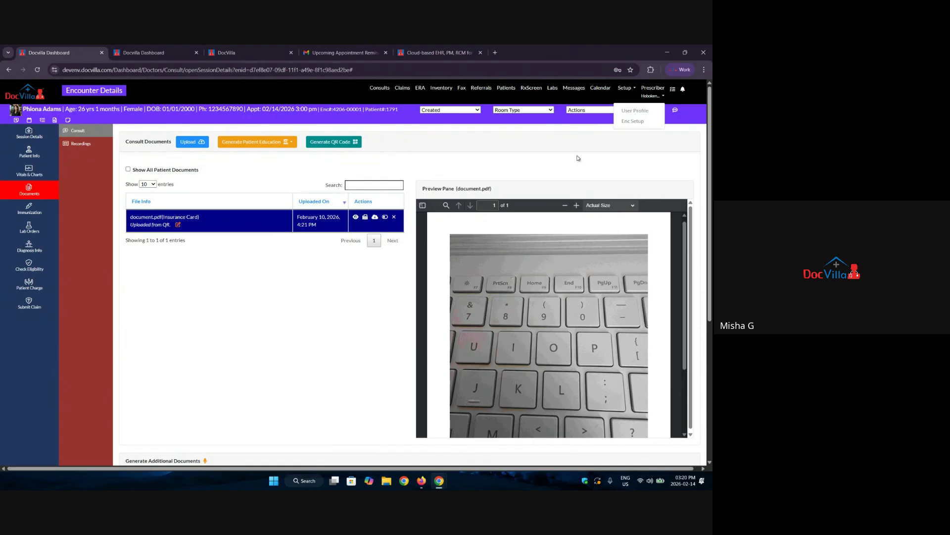
click(488, 142)
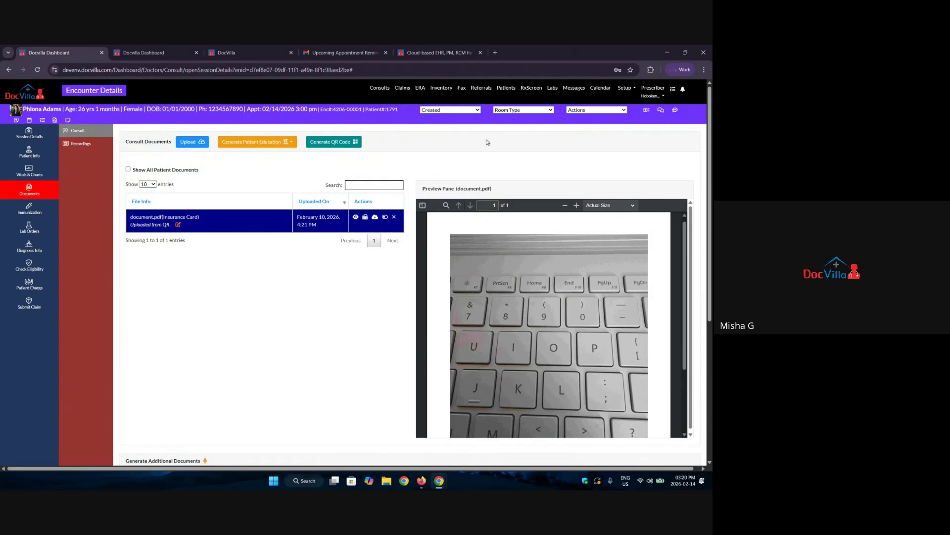
scroll(35, 233, down, 1)
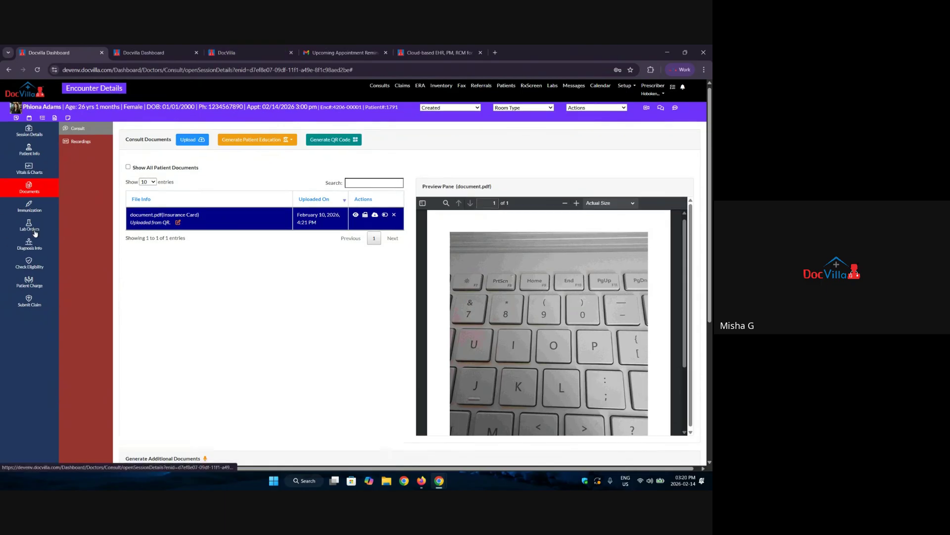
Open the patient's empty Immunization list and start a new vaccine entry.
click(29, 170)
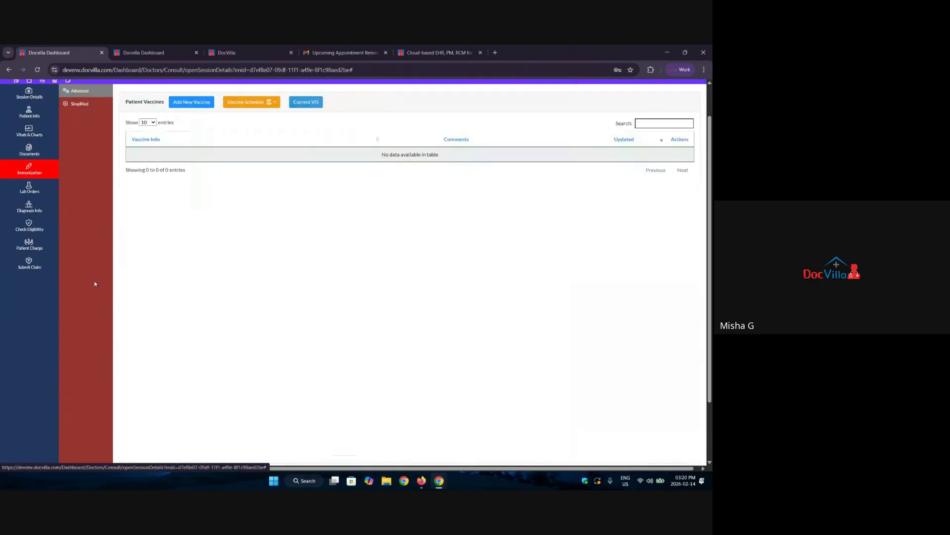
scroll(95, 284, up, 1)
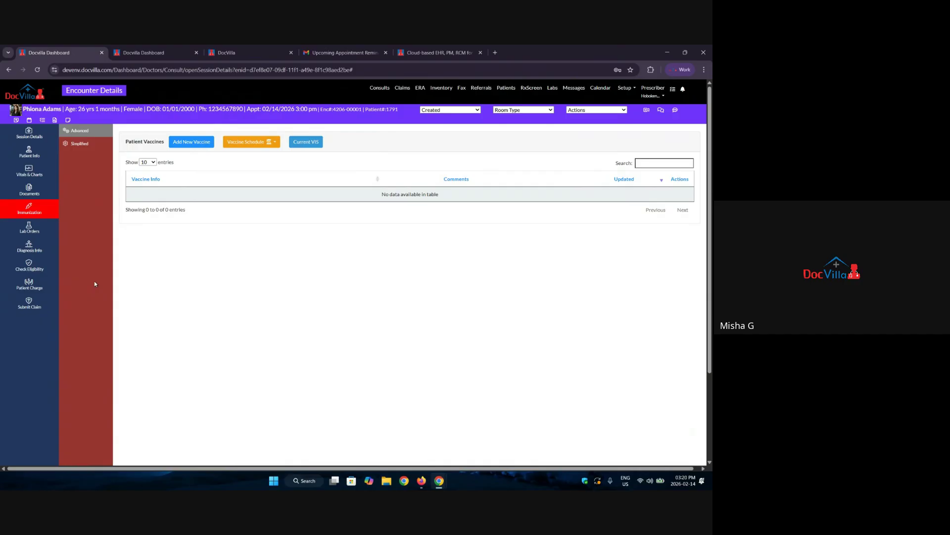
click(189, 143)
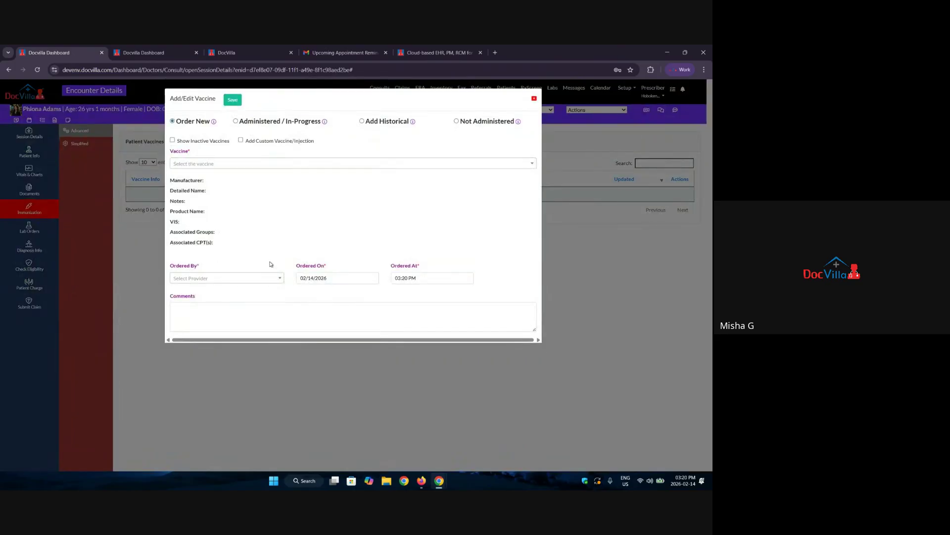
Try the administered, historical and not-administered vaccine statuses, then close the form unsaved.
click(248, 122)
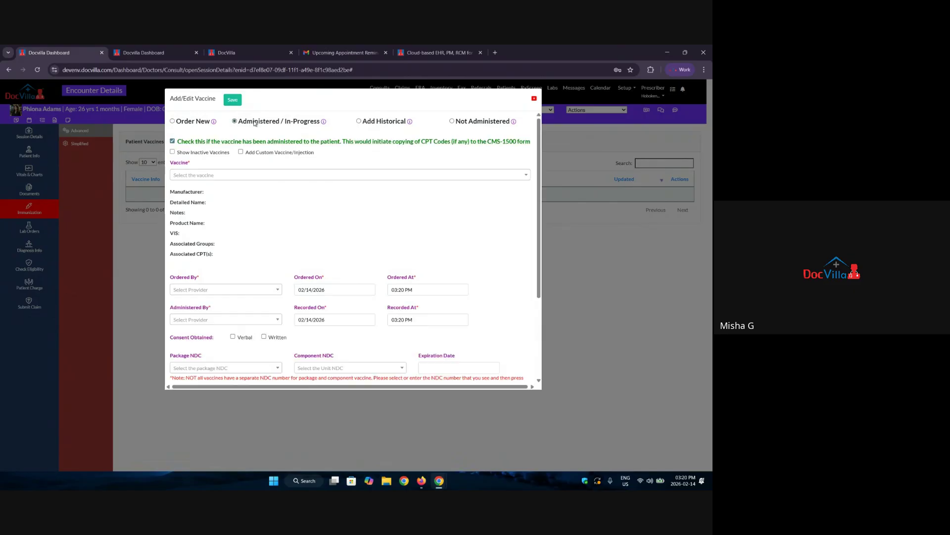
click(371, 121)
click(244, 124)
click(369, 124)
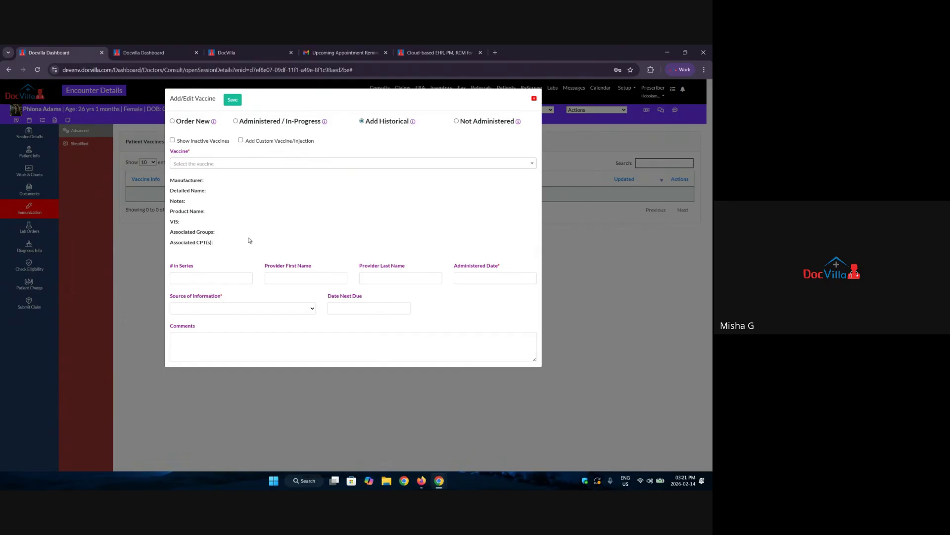
click(476, 121)
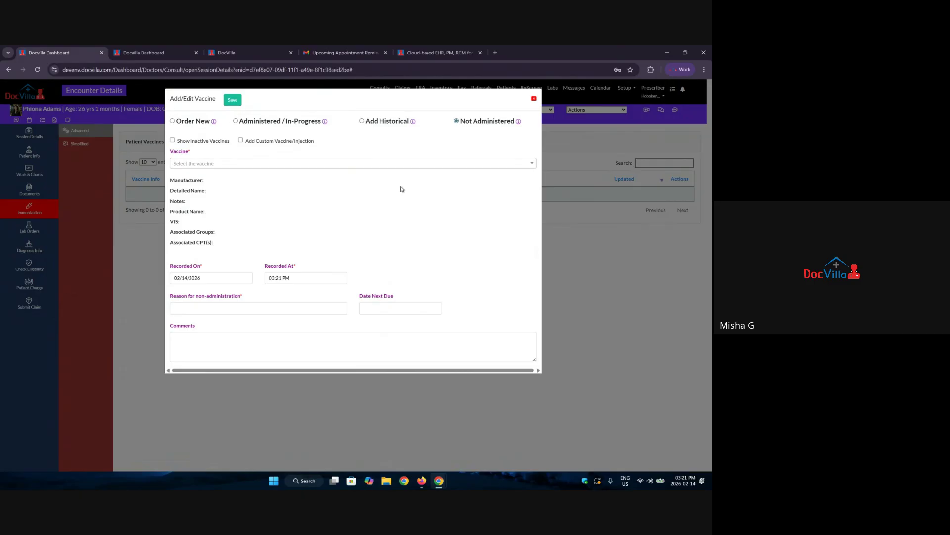
click(535, 99)
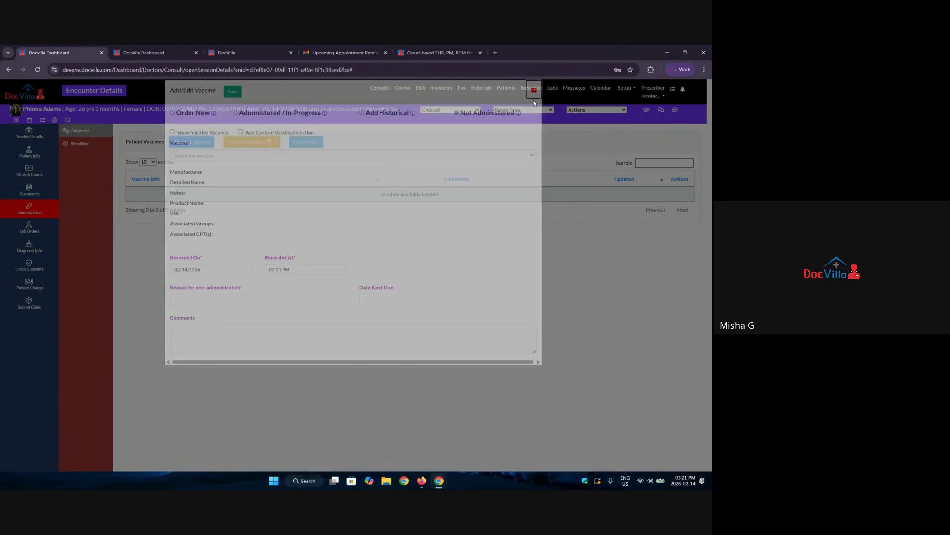
scroll(155, 211, down, 1)
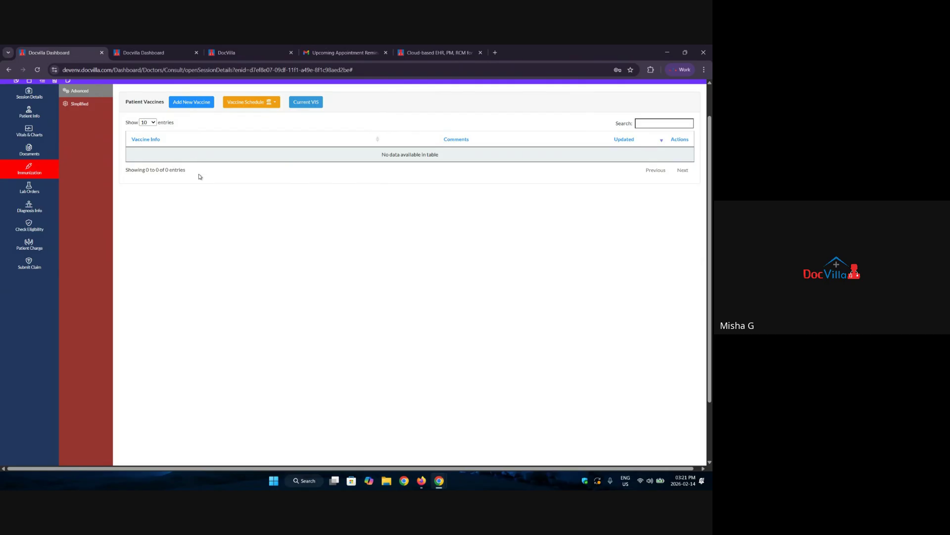
scroll(199, 176, up, 1)
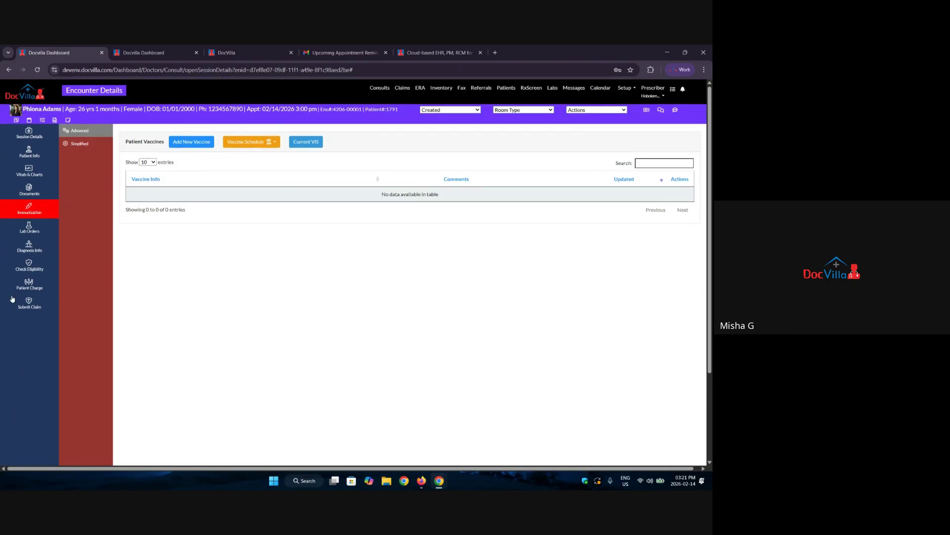
Compose a new lab order from Lab Orders and send it as a Labcorp request.
click(38, 230)
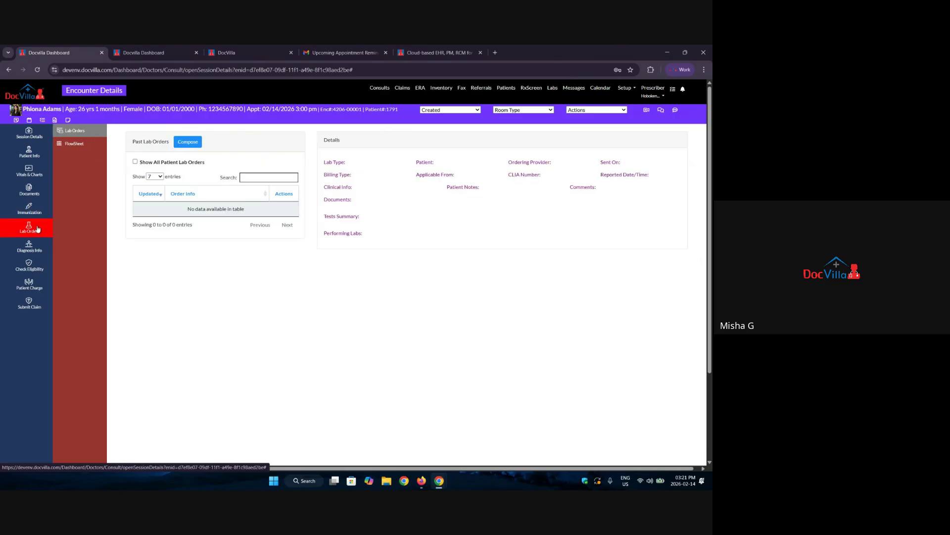
click(187, 142)
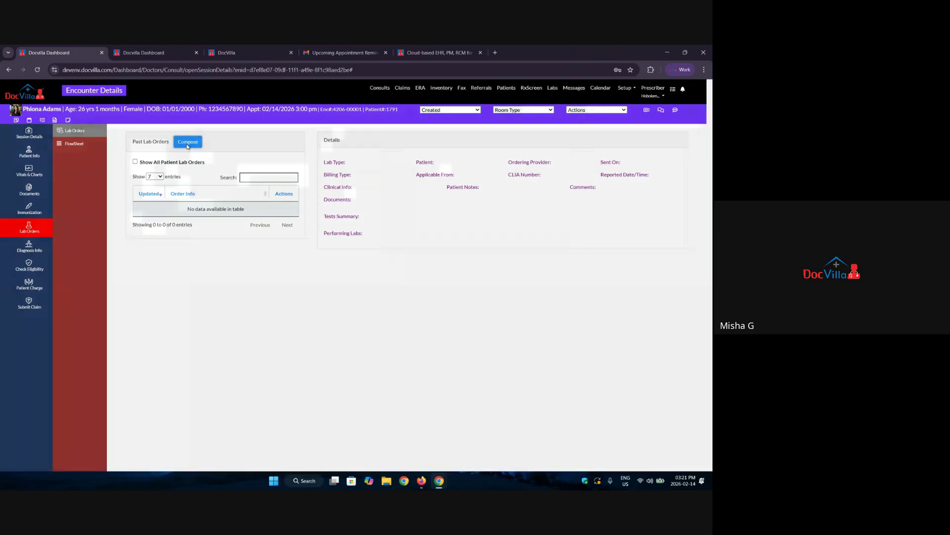
click(352, 132)
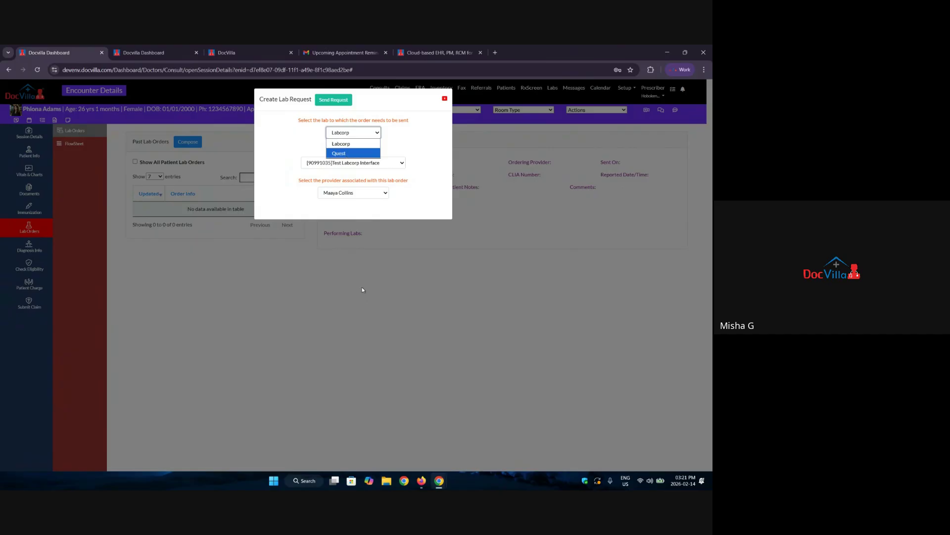
click(333, 100)
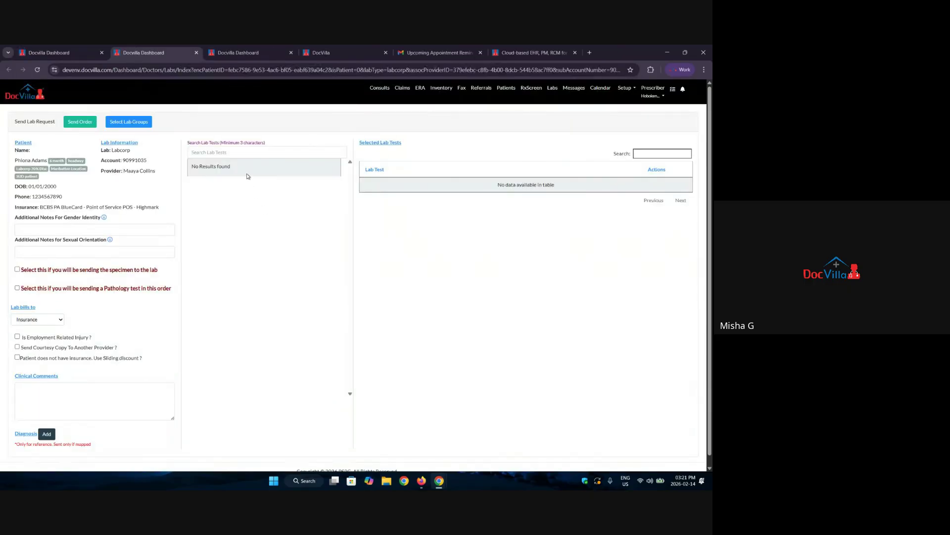
Search 'cbc' and add CBC with Diff, Platelet, NLR [005013] without mapping a diagnosis.
text(cbc)
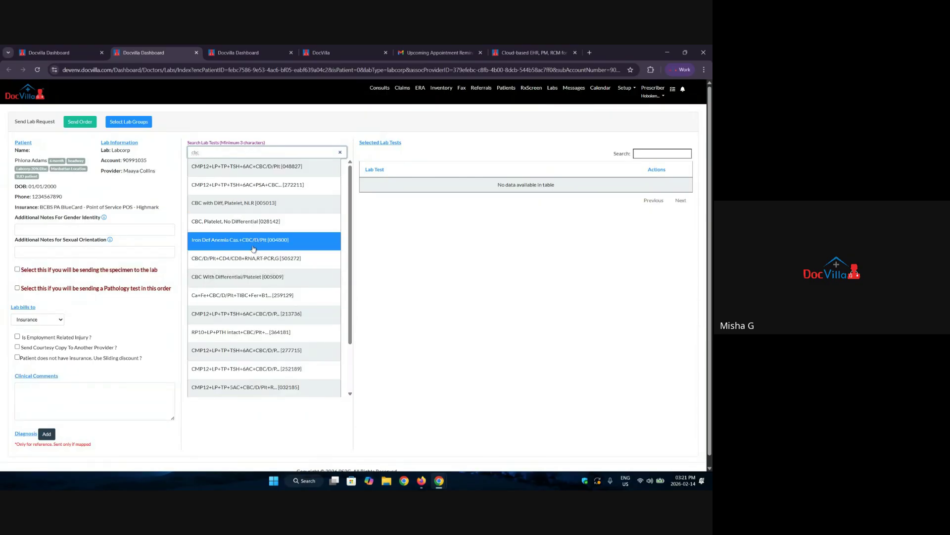
click(239, 208)
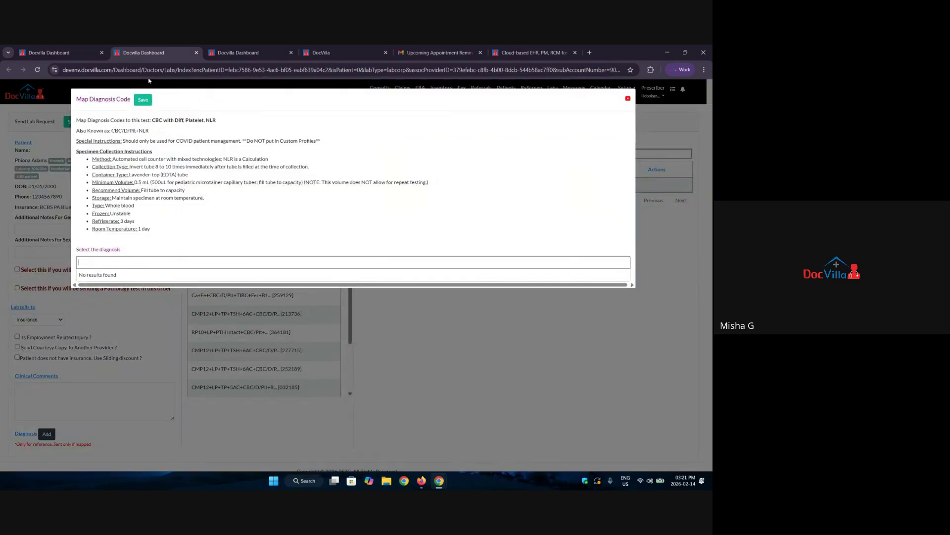
click(143, 100)
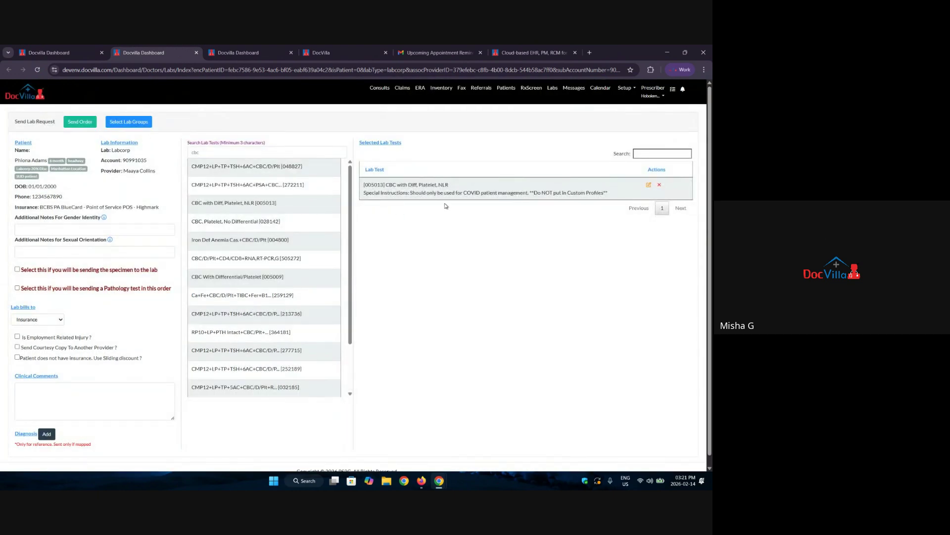
Add the Primary Care group's CMP12+LP+TP+TSH+6AC+CBC/D/Plt [048827] test, then go to Labs.
click(127, 123)
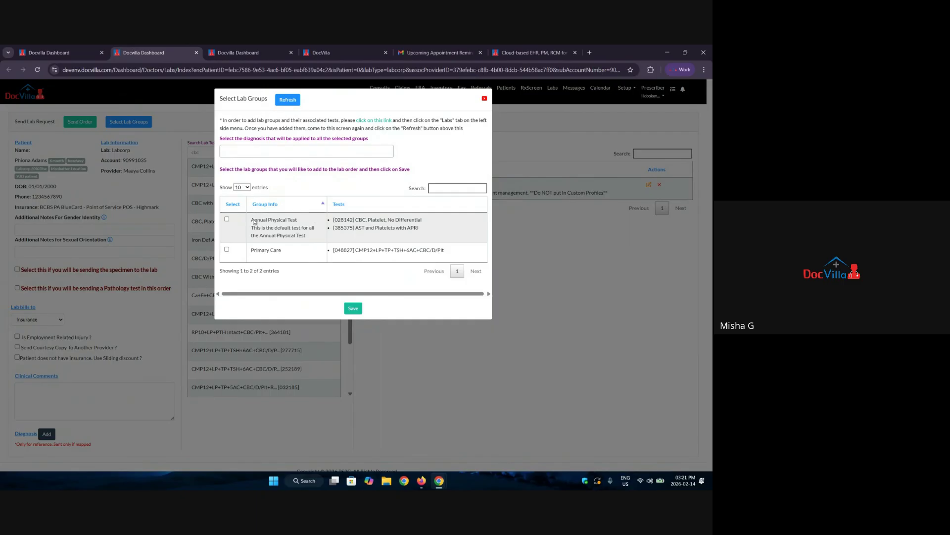
drag(254, 221, 292, 224)
click(353, 308)
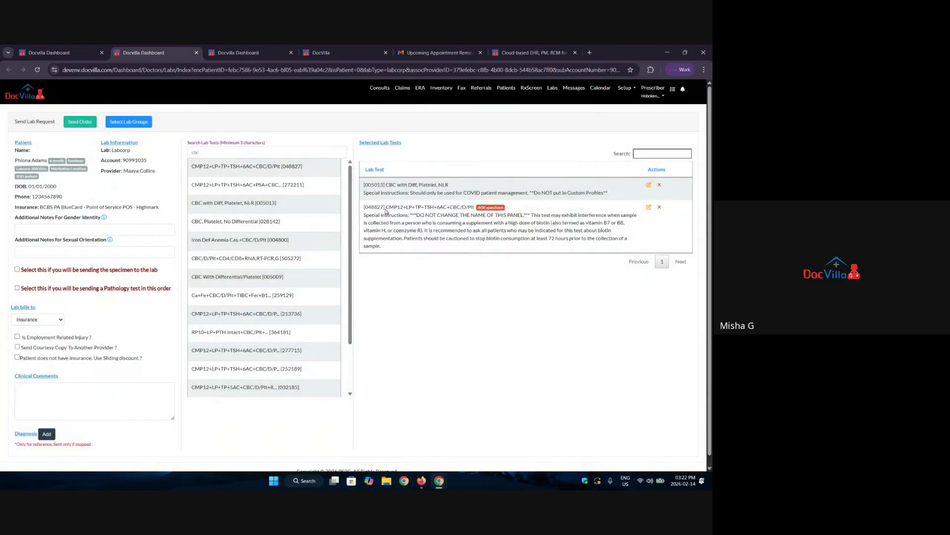
drag(385, 208, 476, 209)
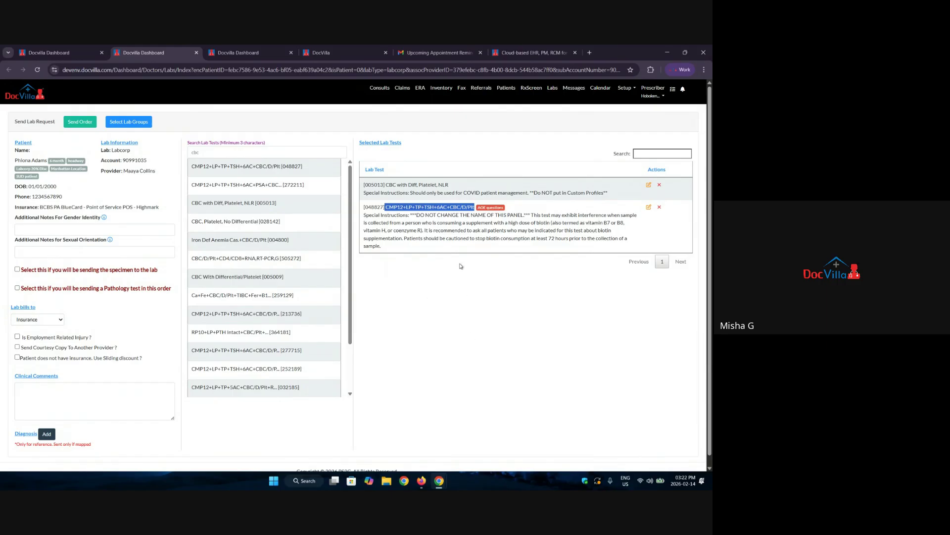
click(461, 317)
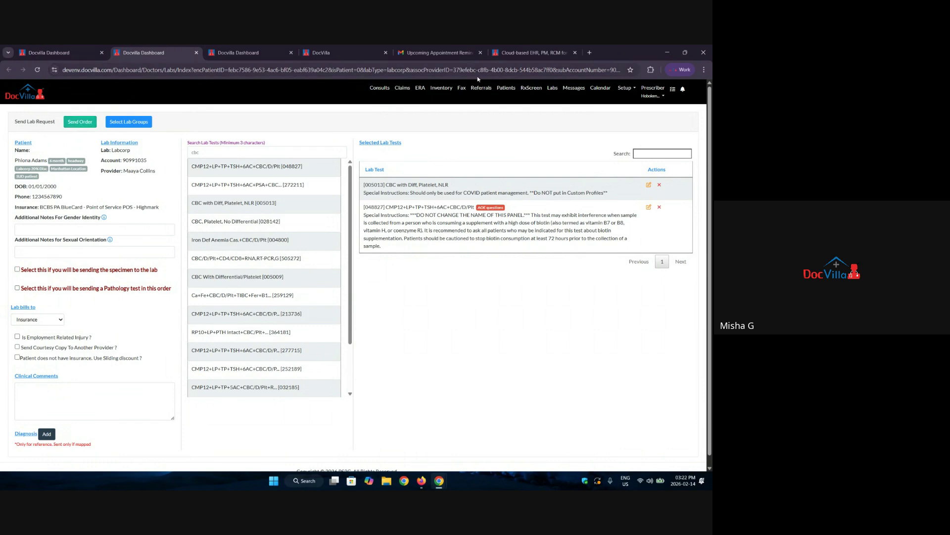
click(553, 88)
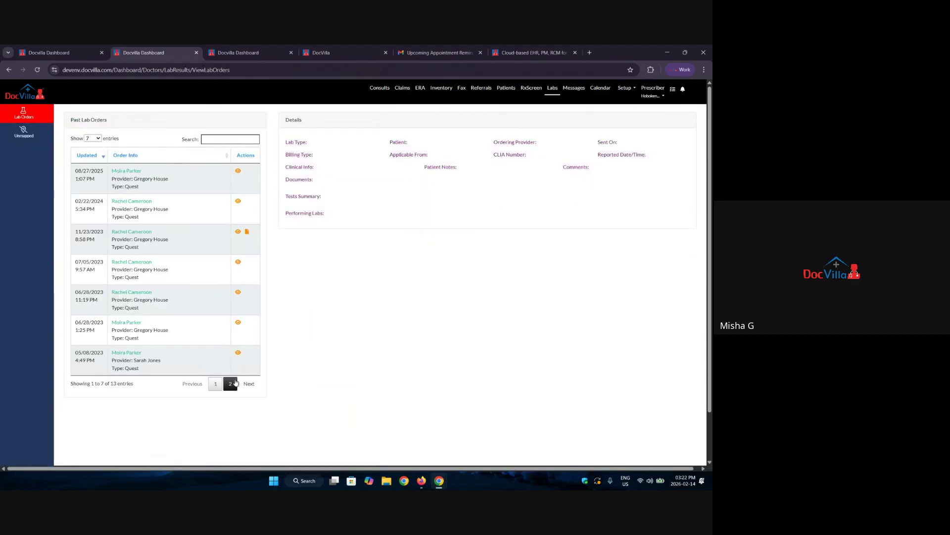
On page 2 of Past Lab Orders, view the 04/06/2023 3:19 PM Quest culture results.
click(231, 382)
click(238, 292)
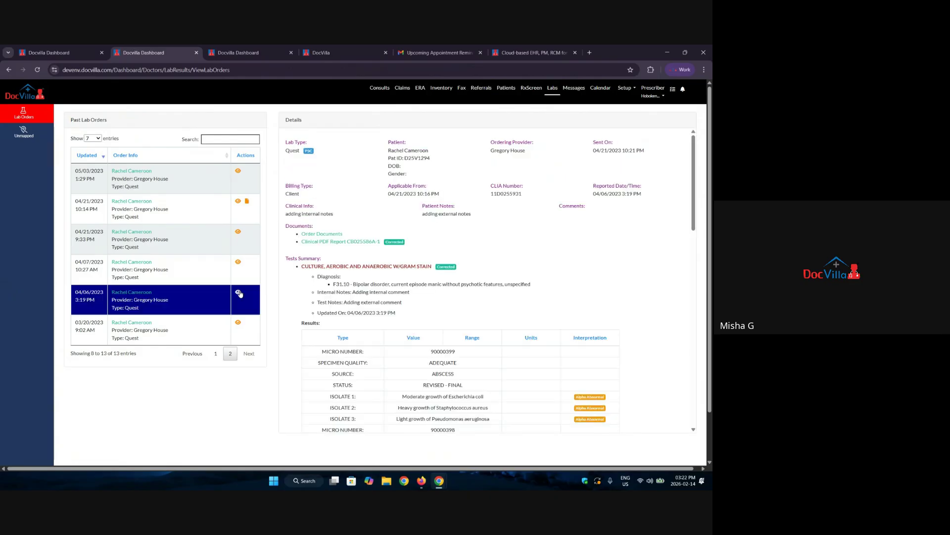
scroll(447, 154, down, 2)
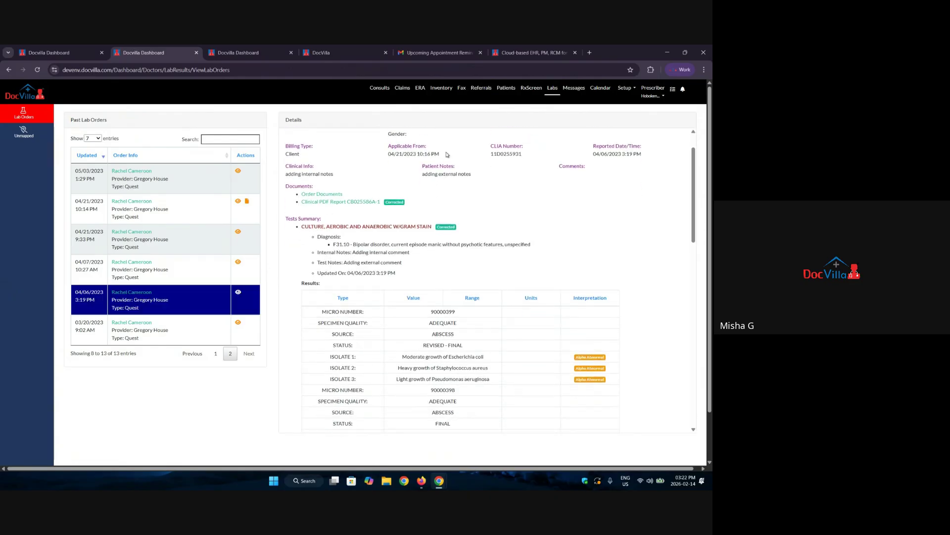
scroll(447, 154, up, 2)
scroll(447, 154, down, 5)
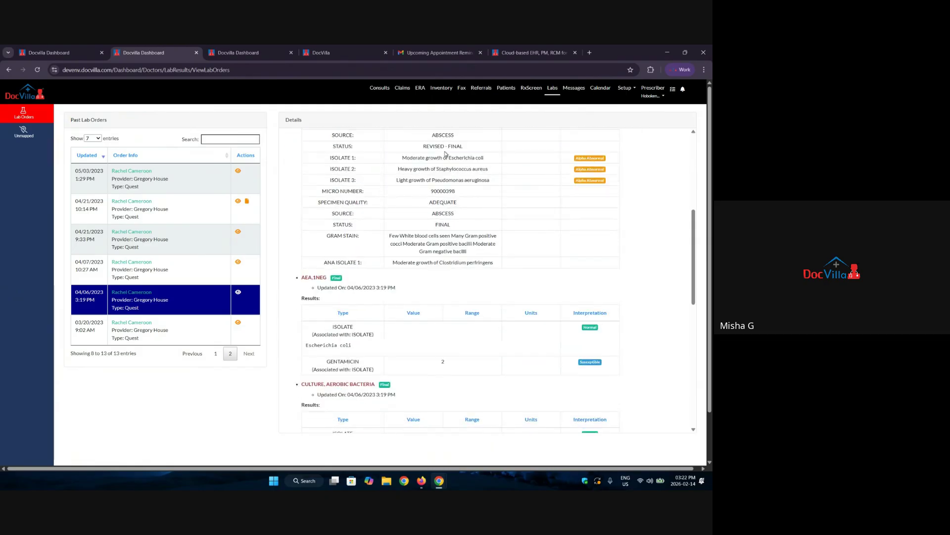
scroll(444, 154, down, 8)
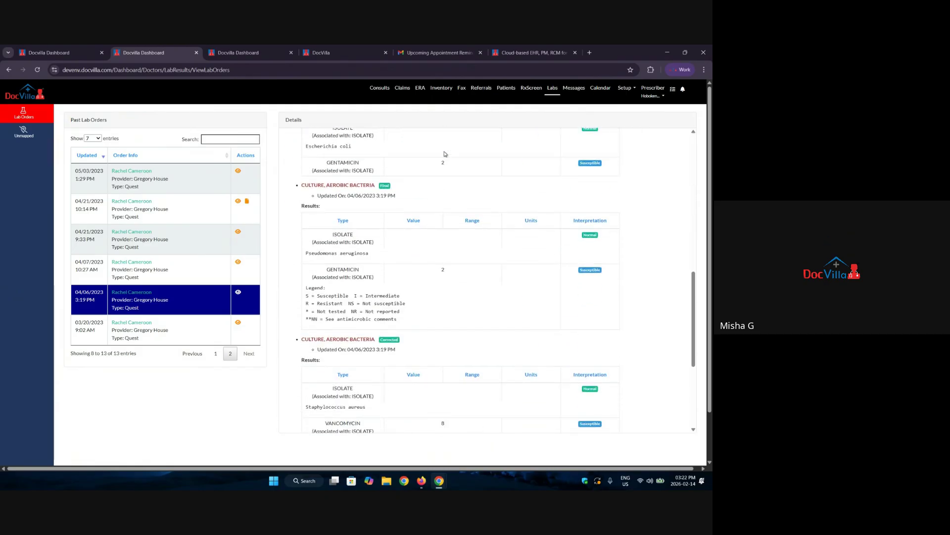
scroll(445, 154, down, 2)
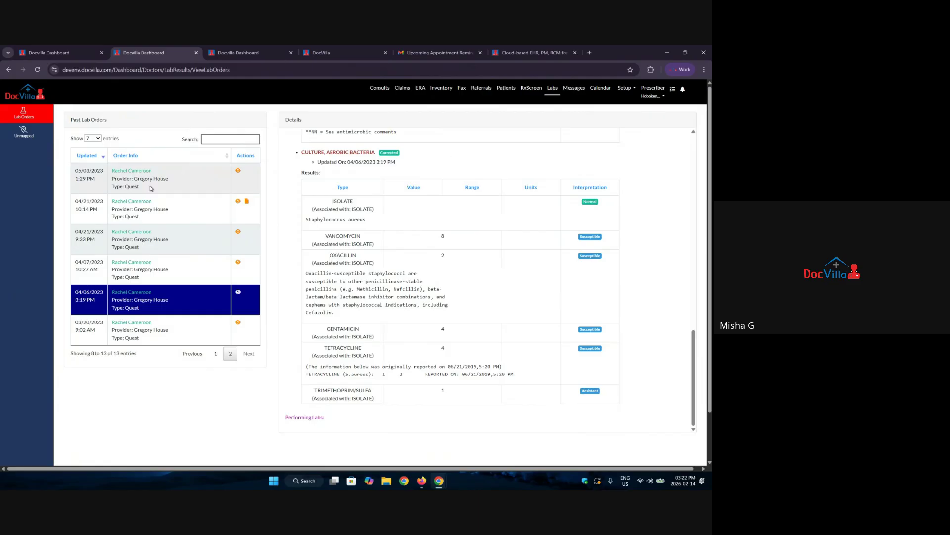
scroll(367, 251, up, 15)
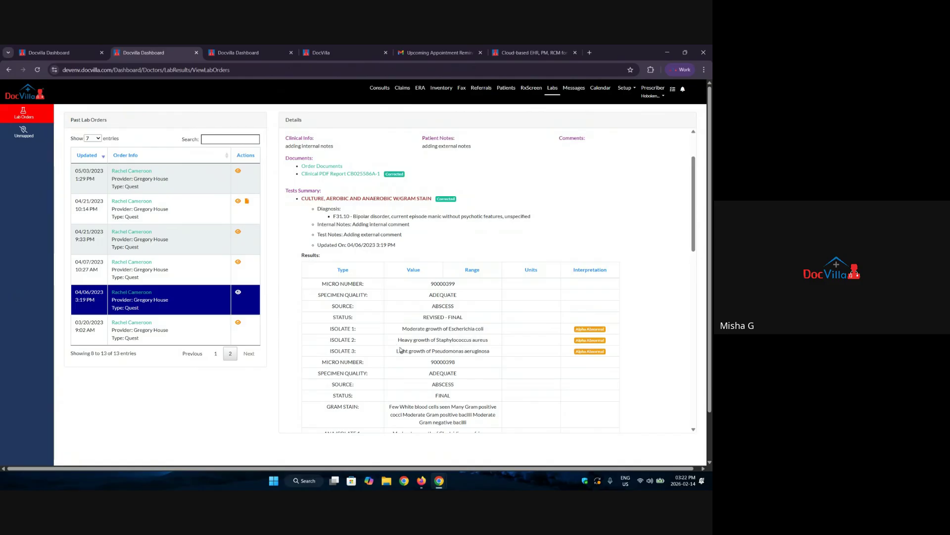
Close the lab results tab, glance at the SOAP templates, then return to MA Notes.
click(196, 53)
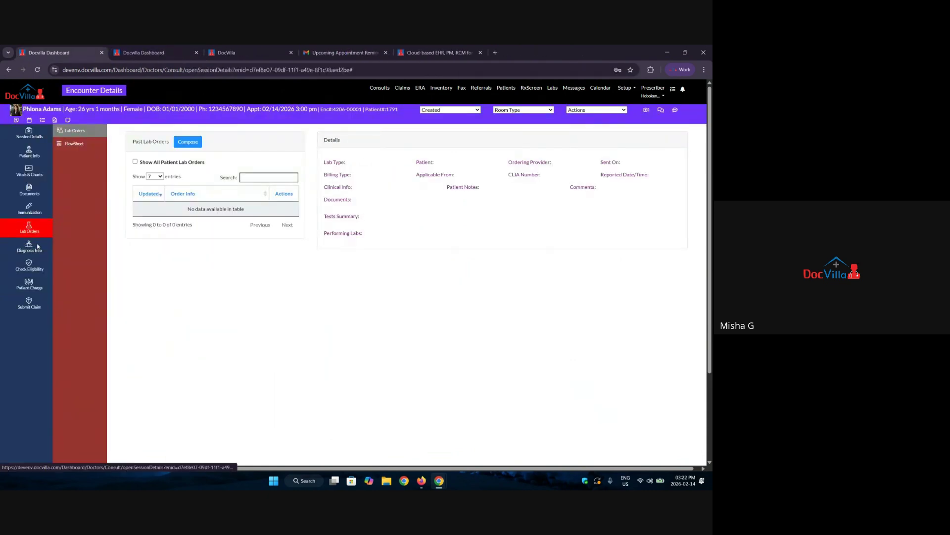
click(32, 247)
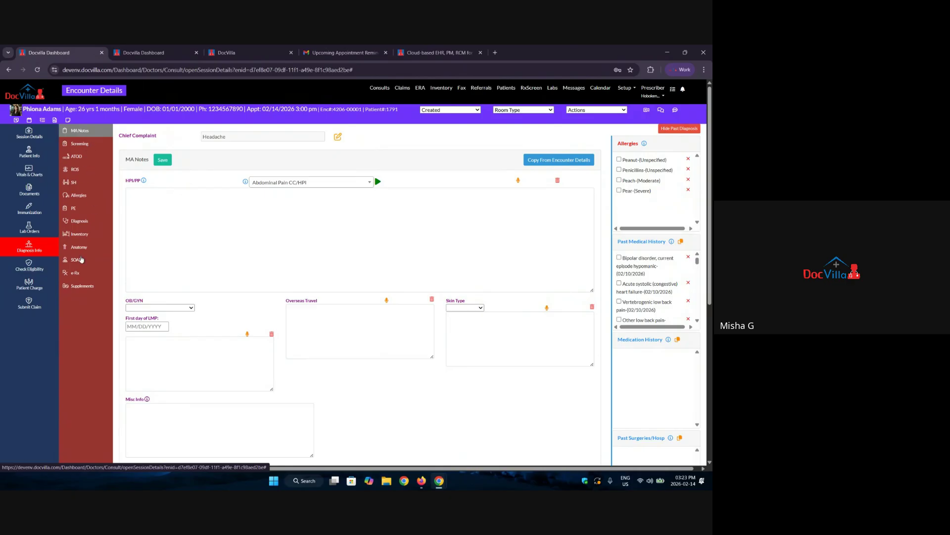
click(81, 258)
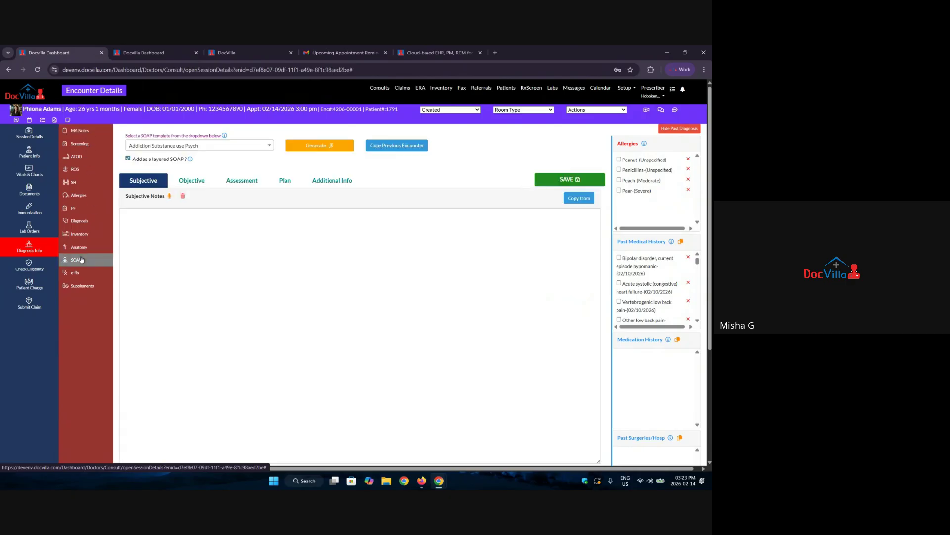
click(227, 147)
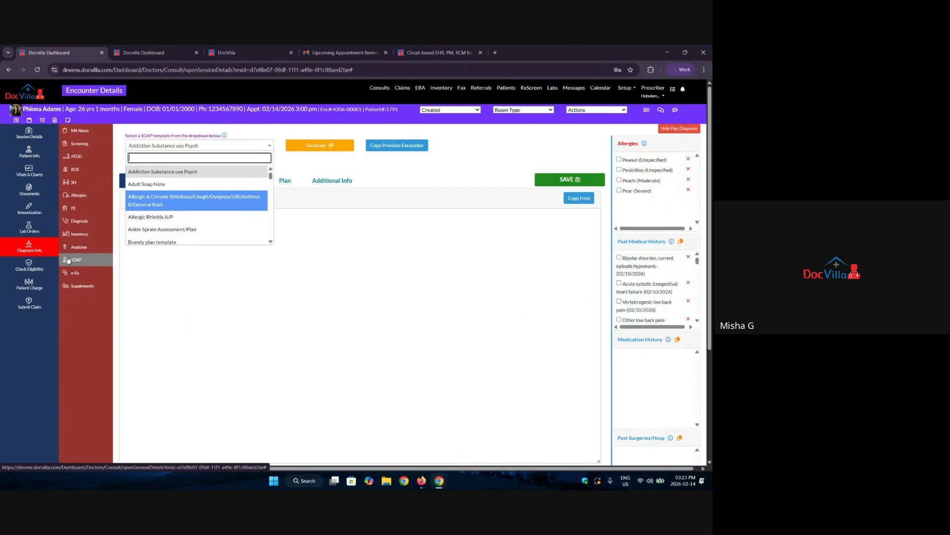
click(88, 132)
Filter the HPI/PP templates by 'ps' and choose Initial Psych HPI.
drag(126, 181, 149, 188)
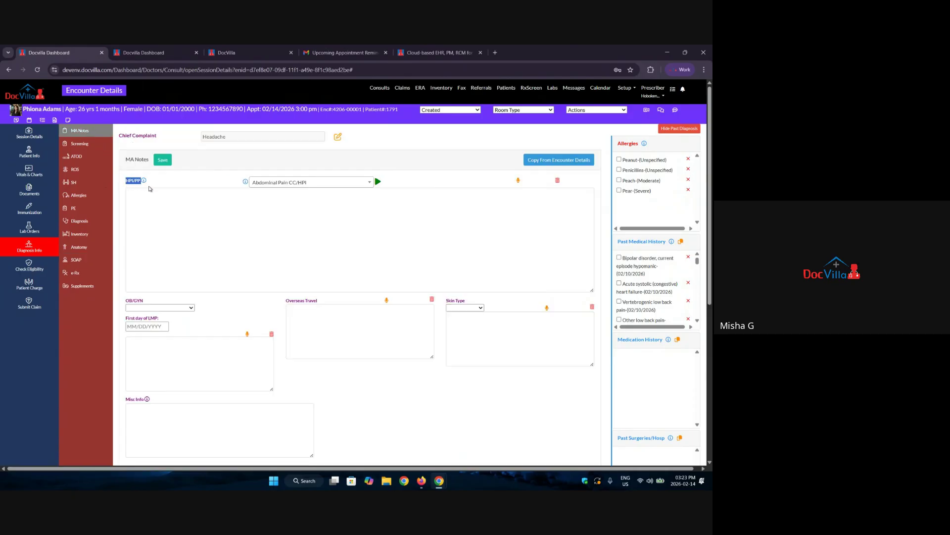
click(281, 183)
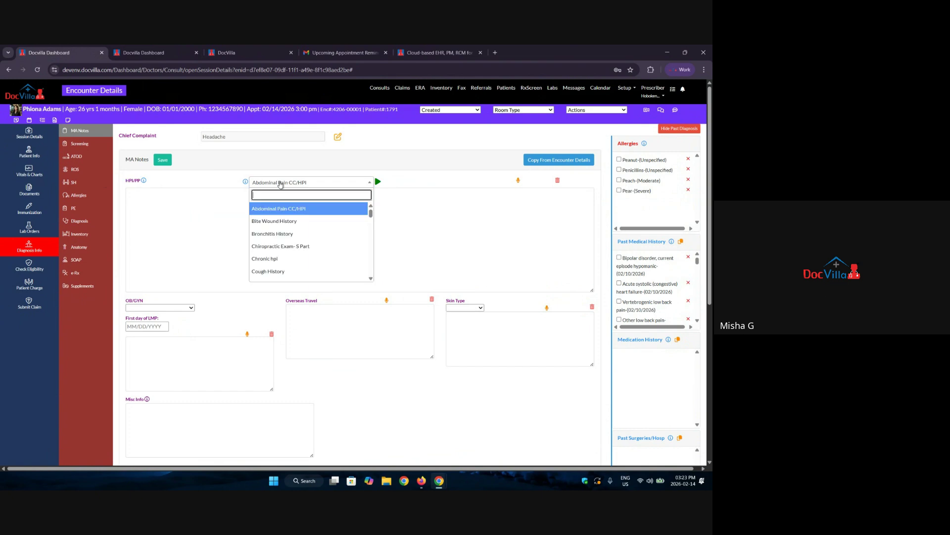
text(psych)
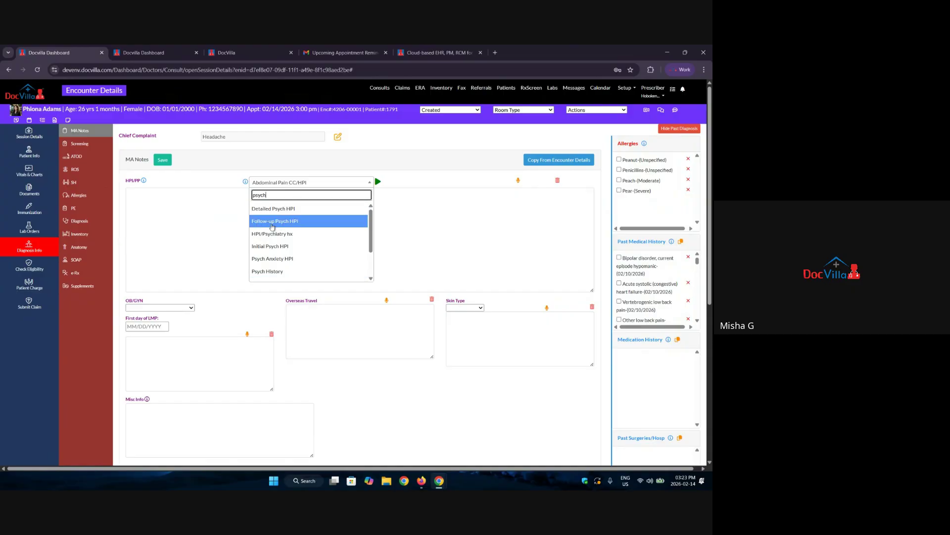
scroll(297, 252, down, 2)
scroll(258, 223, up, 2)
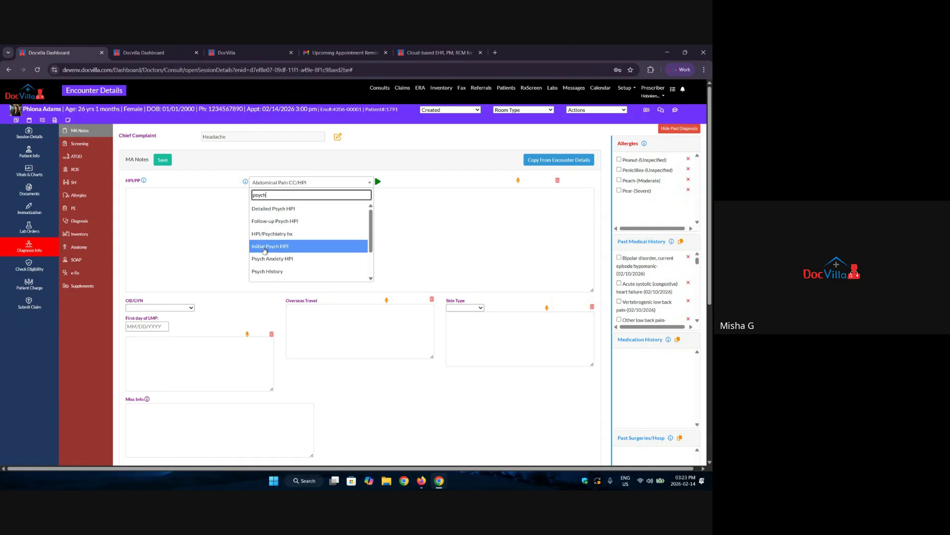
scroll(292, 246, down, 2)
scroll(294, 244, up, 2)
click(293, 245)
click(374, 182)
click(378, 183)
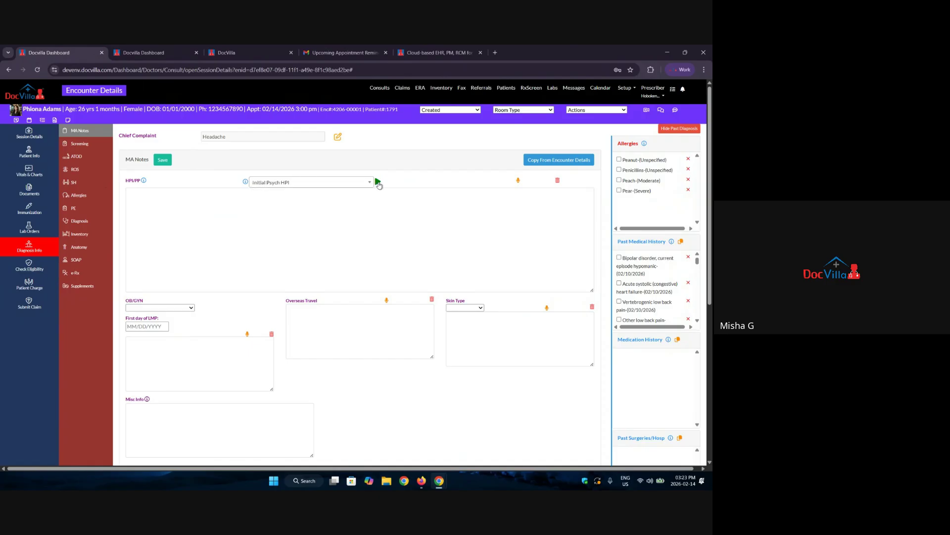
Open the Initial Psych HPI template form and review Date Of Service, symptoms and Onset.
click(378, 183)
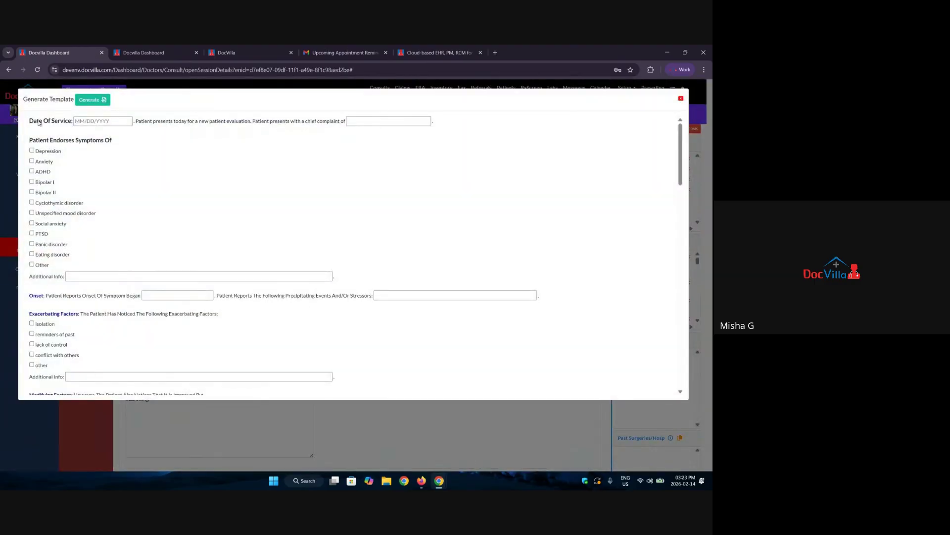
triple_click(39, 123)
drag(245, 122, 327, 122)
scroll(117, 228, down, 1)
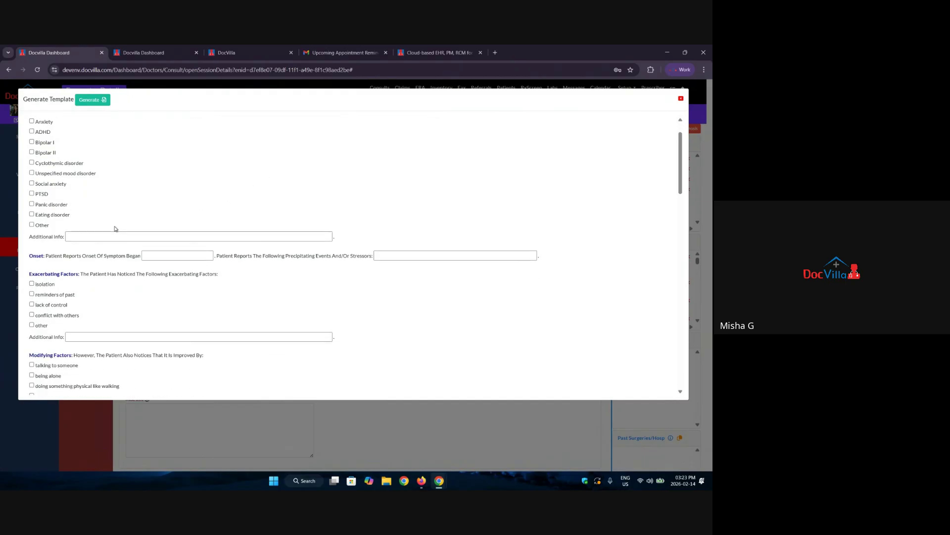
scroll(76, 183, up, 1)
triple_click(105, 135)
scroll(91, 214, down, 1)
drag(33, 256, 46, 257)
scroll(75, 280, down, 1)
click(64, 311)
Review Sleeping patterns and Currently in Therapy, then generate the text into HPI/PP.
scroll(64, 311, down, 3)
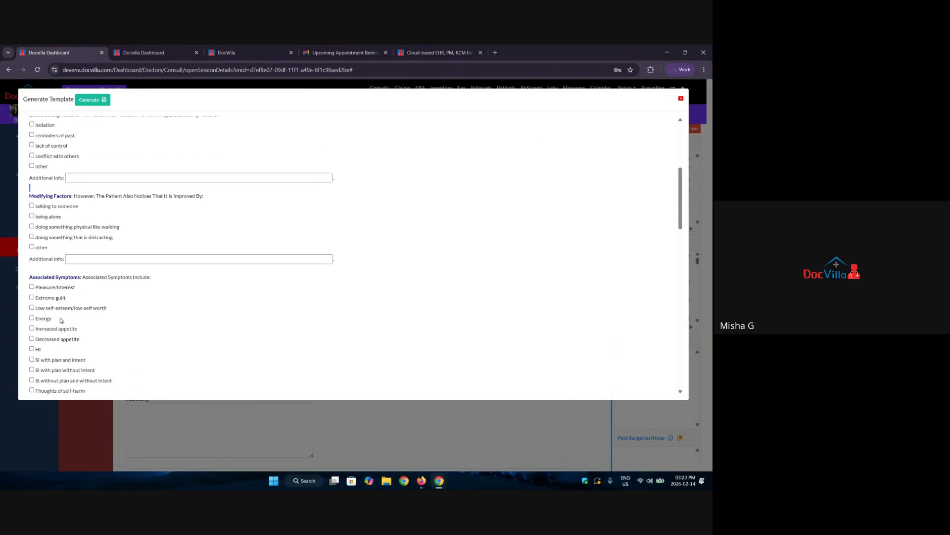
drag(28, 275, 78, 276)
scroll(101, 325, down, 1)
scroll(101, 324, down, 10)
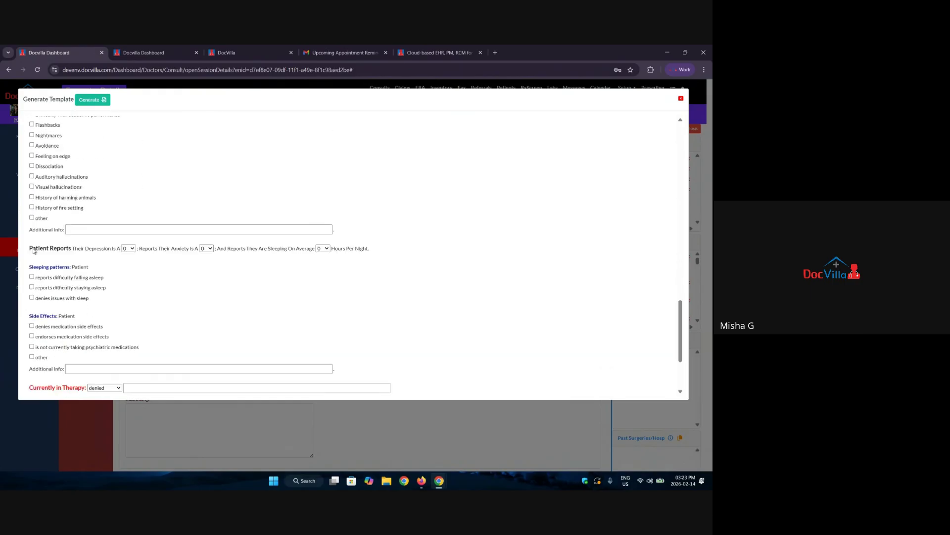
drag(34, 251, 68, 268)
drag(33, 317, 31, 310)
scroll(54, 315, down, 3)
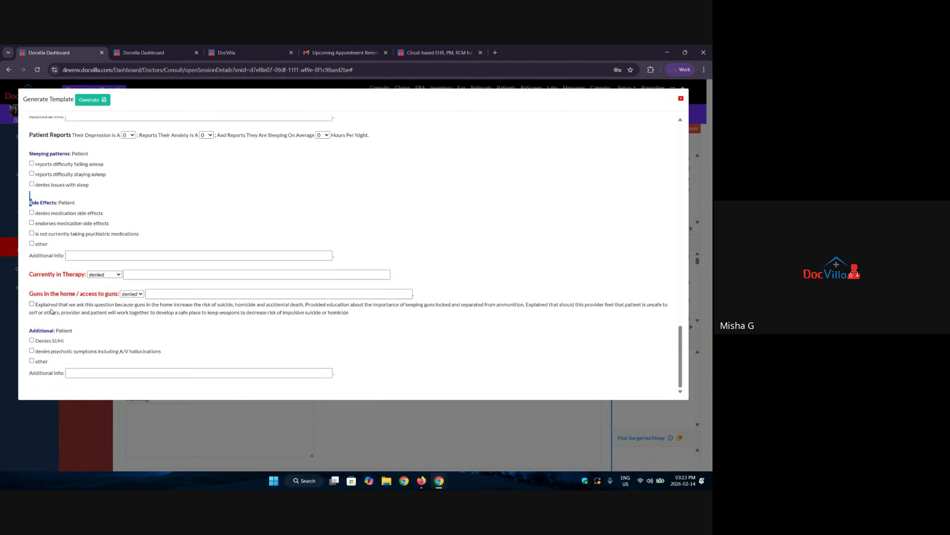
drag(33, 274, 94, 295)
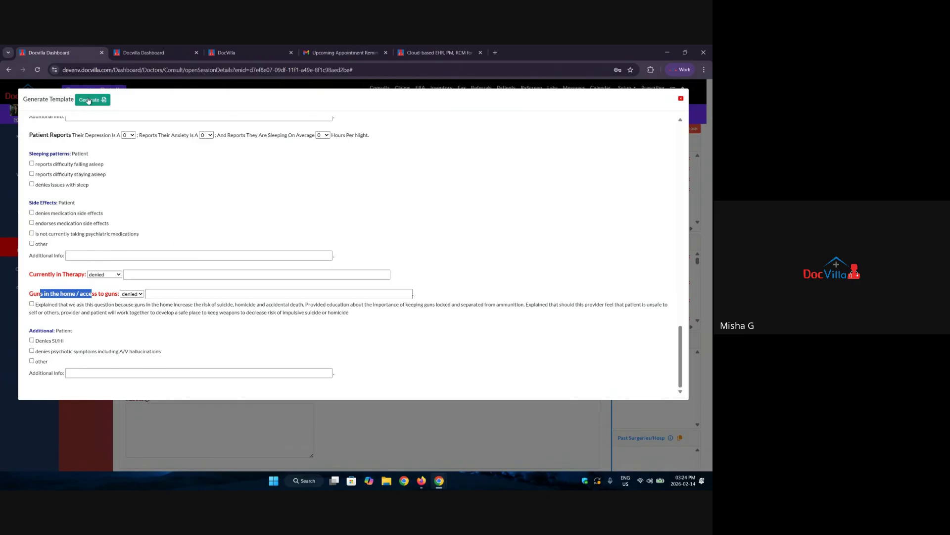
click(89, 100)
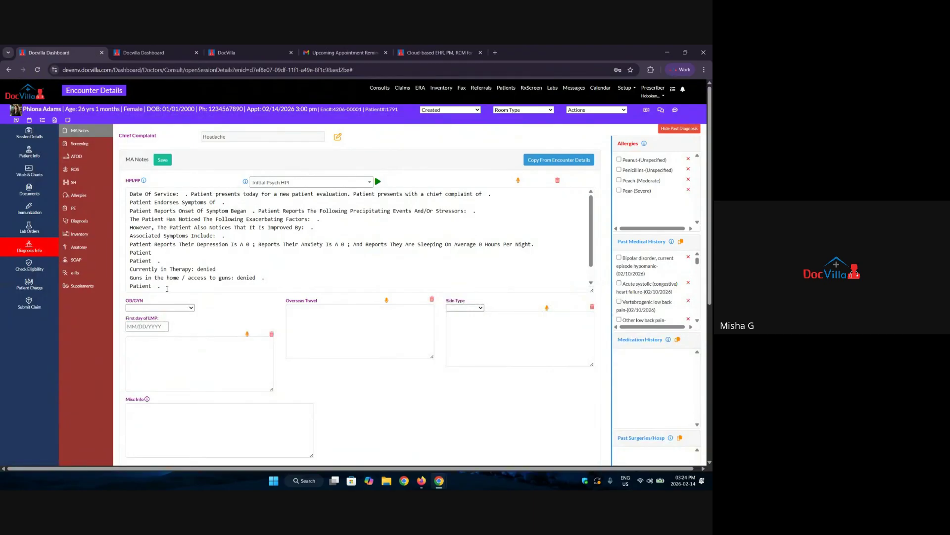
click(359, 186)
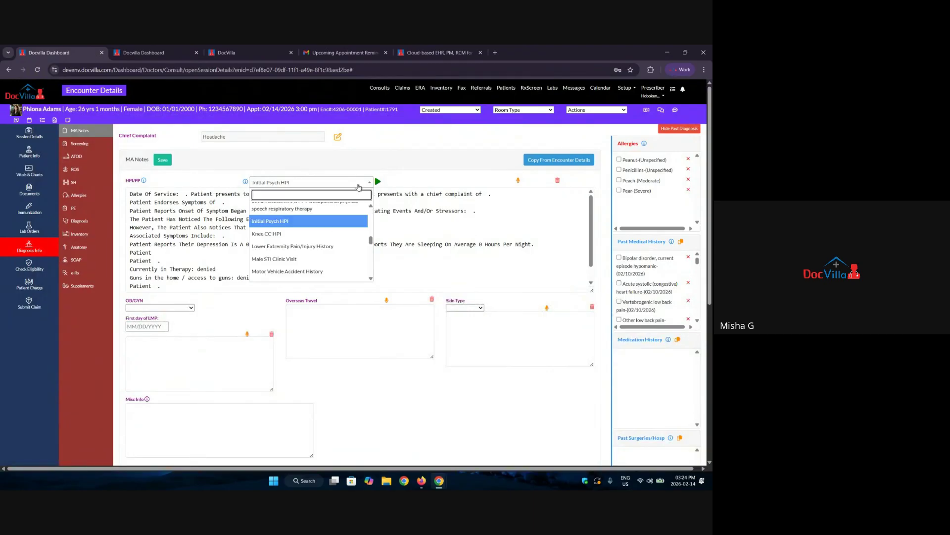
text(weight)
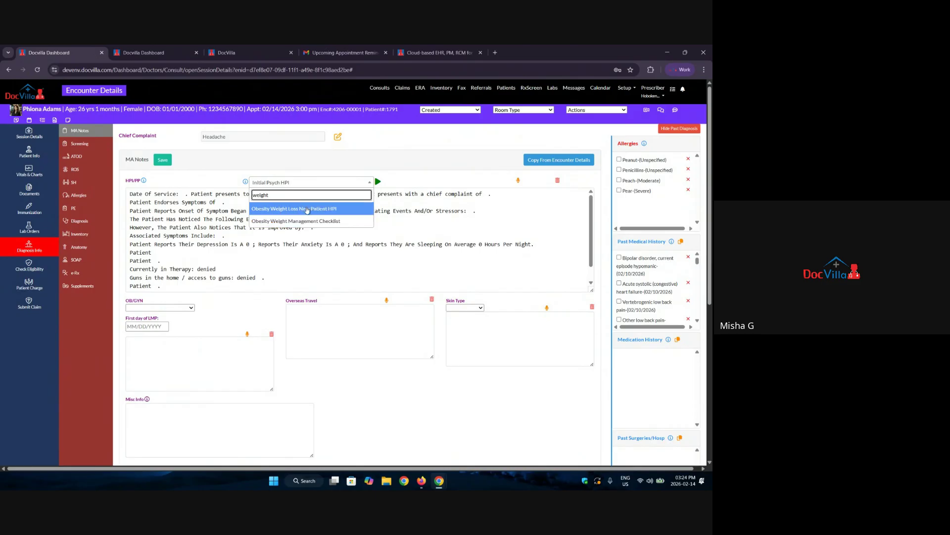
drag(287, 194, 221, 203)
text(die)
key(BackSpace)
key(BackSpace)
key(BackSpace)
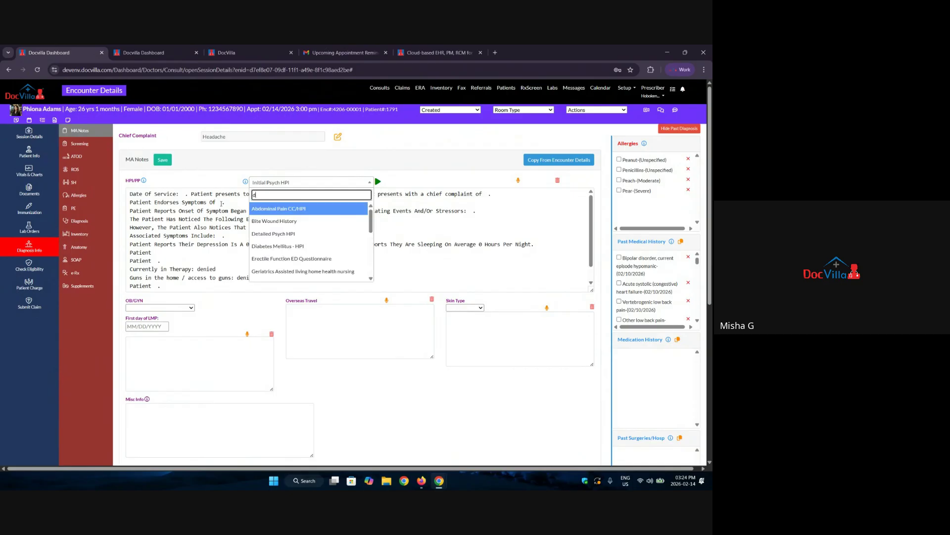
text(ped)
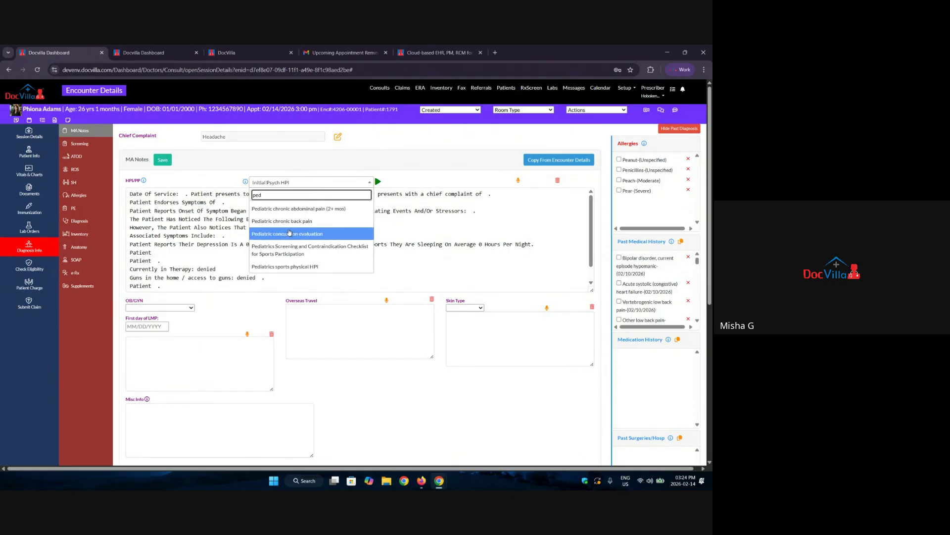
scroll(294, 250, down, 1)
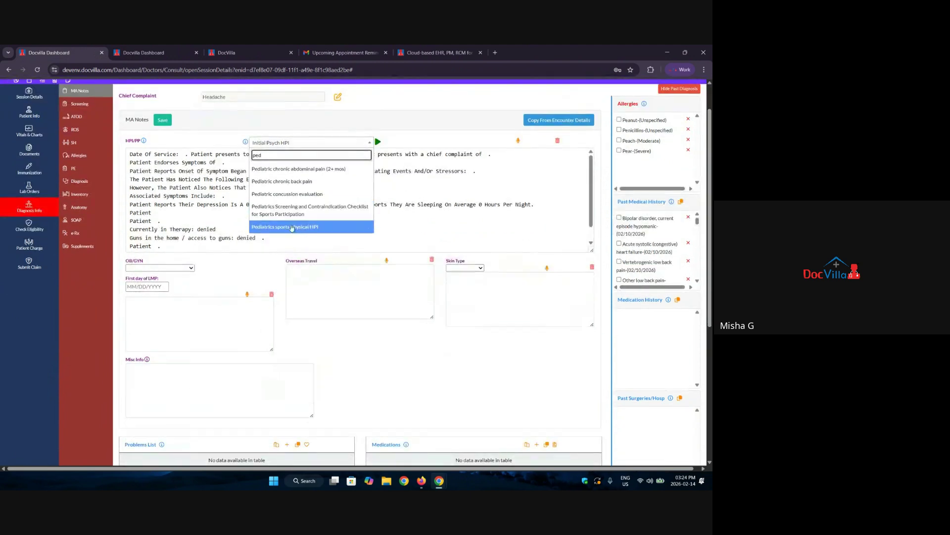
scroll(300, 230, up, 1)
drag(270, 196, 243, 196)
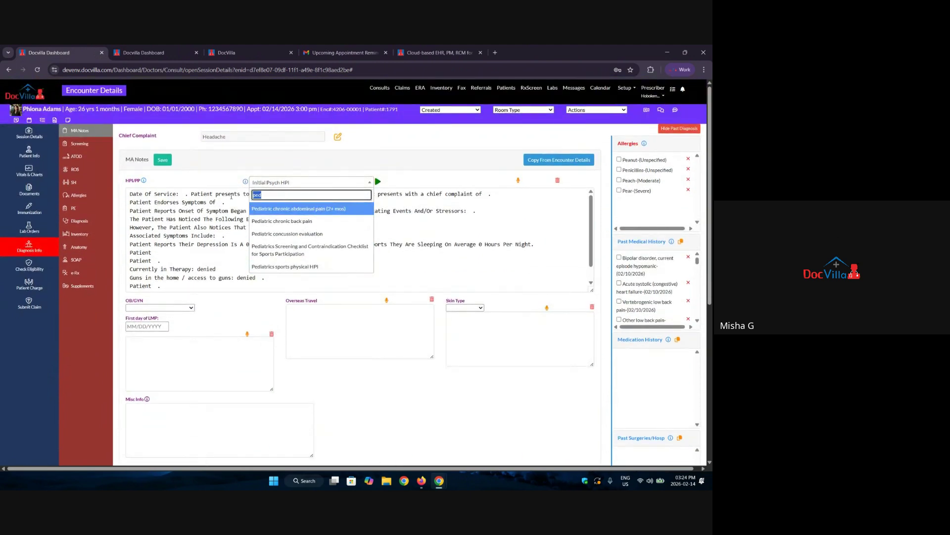
key(BackSpace)
text(obgyn)
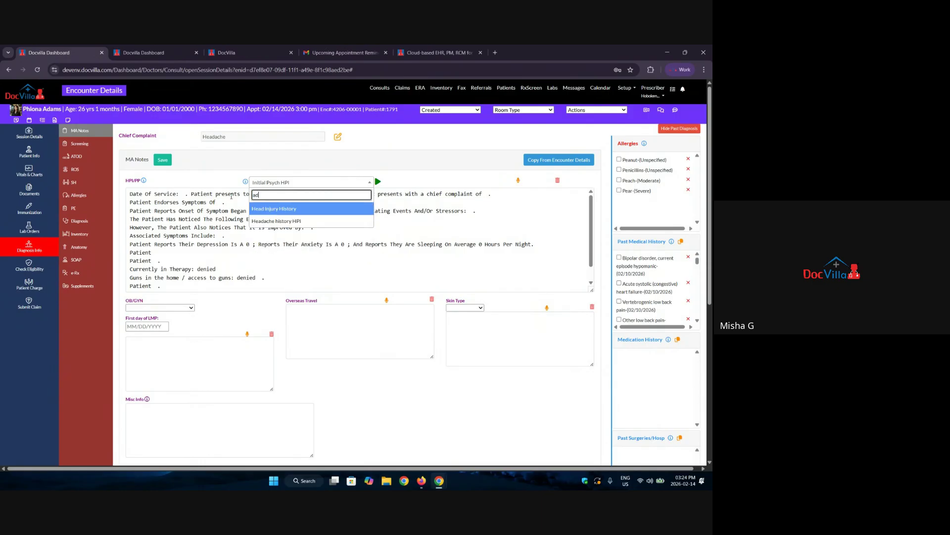
key(BackSpace)
key(BackSpace)
key(BackSpace)
key(BackSpace)
key(BackSpace)
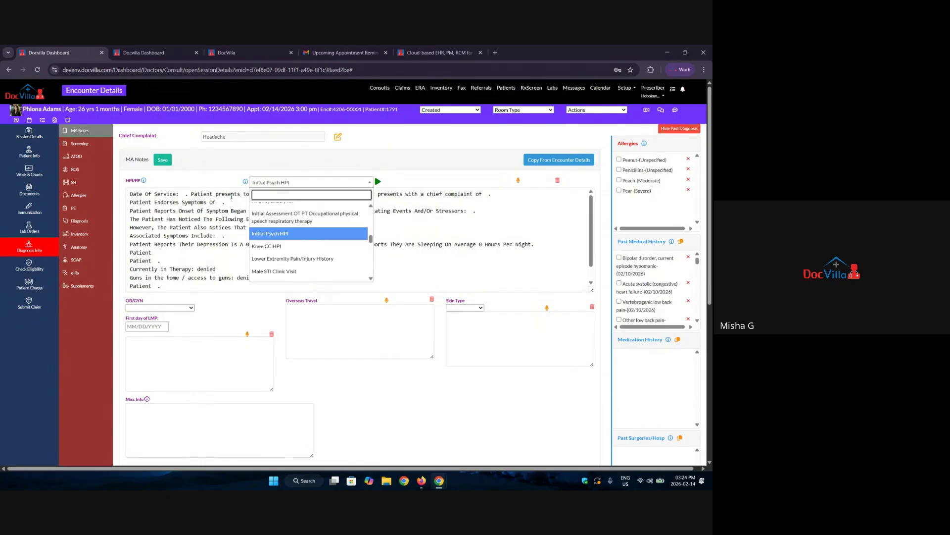
text(pain)
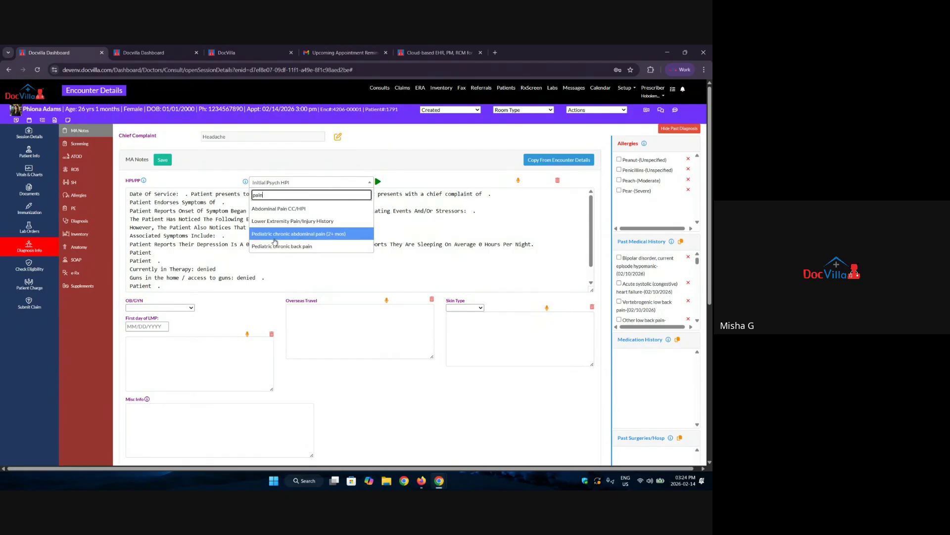
drag(270, 195, 216, 199)
text(o)
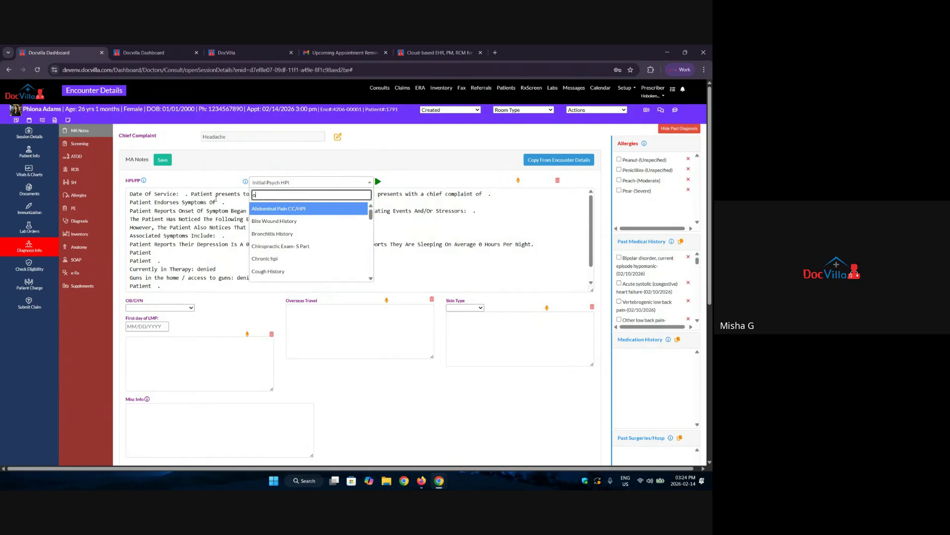
text(bg)
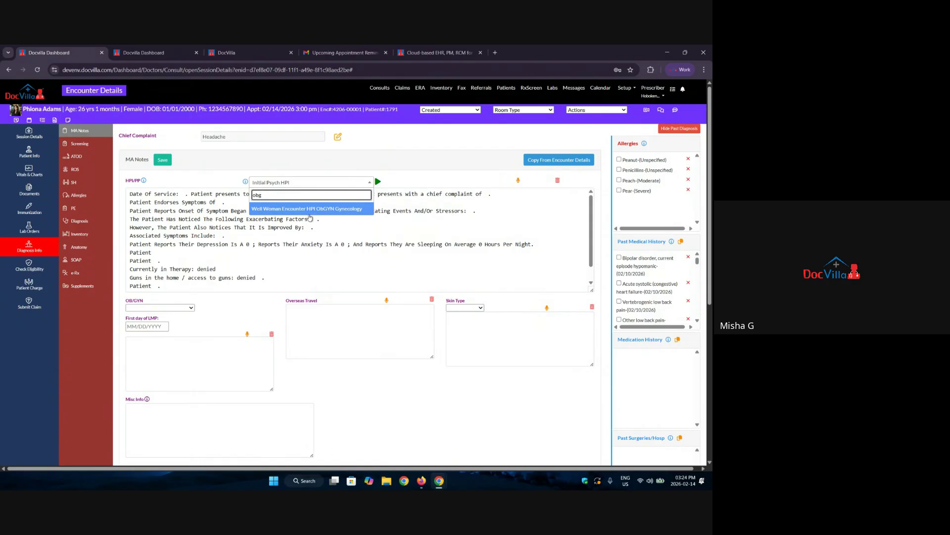
click(378, 181)
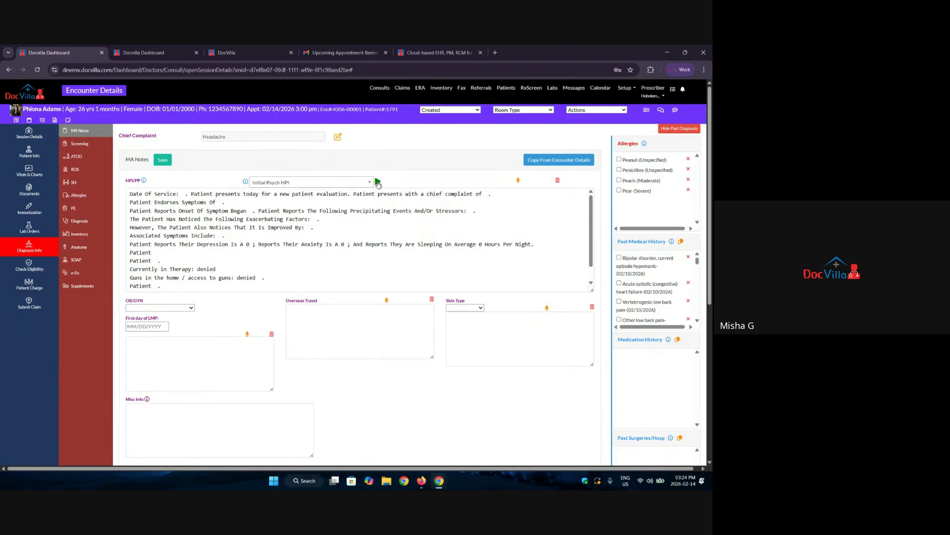
scroll(173, 205, down, 5)
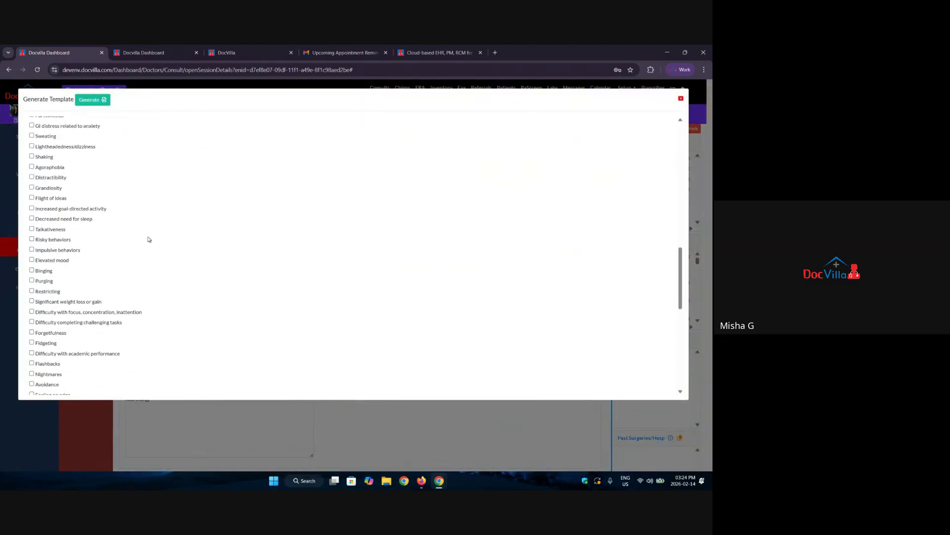
scroll(146, 243, up, 10)
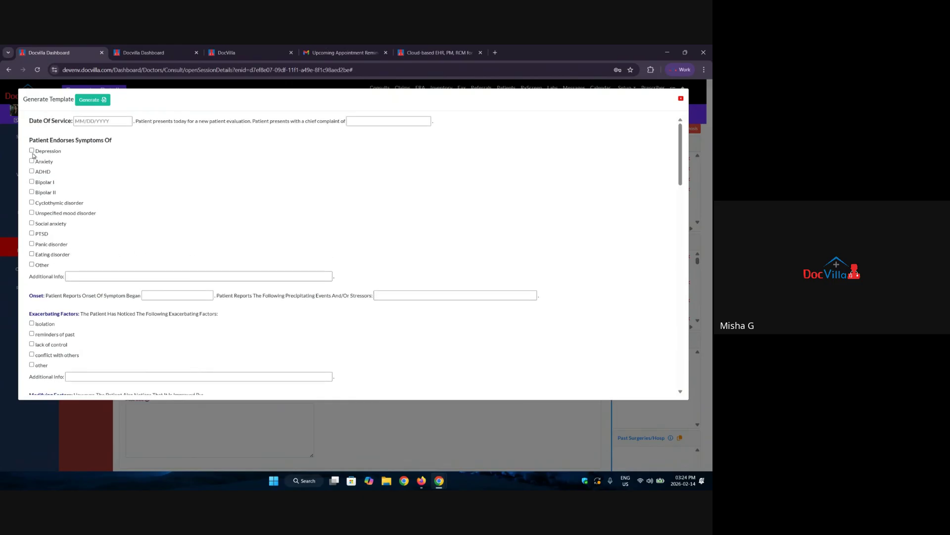
click(680, 98)
scroll(224, 246, down, 2)
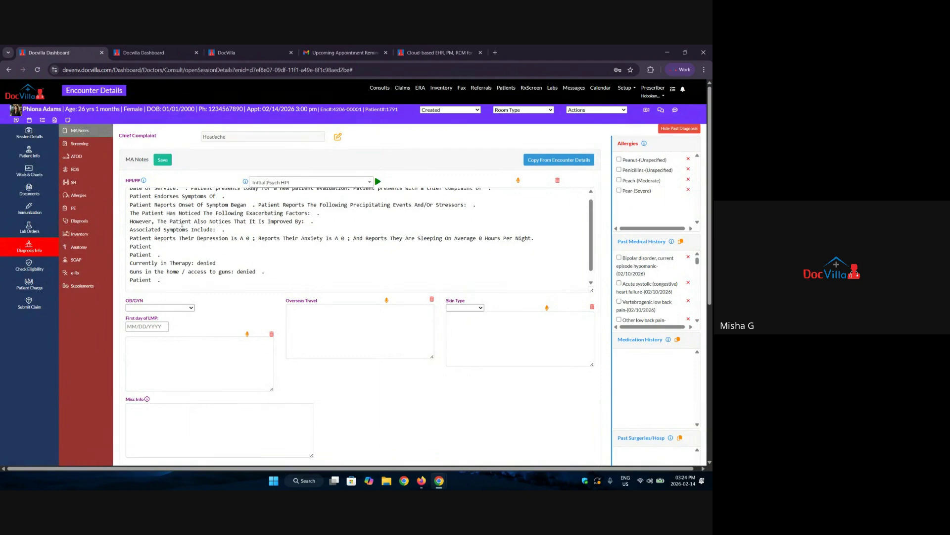
scroll(175, 262, up, 2)
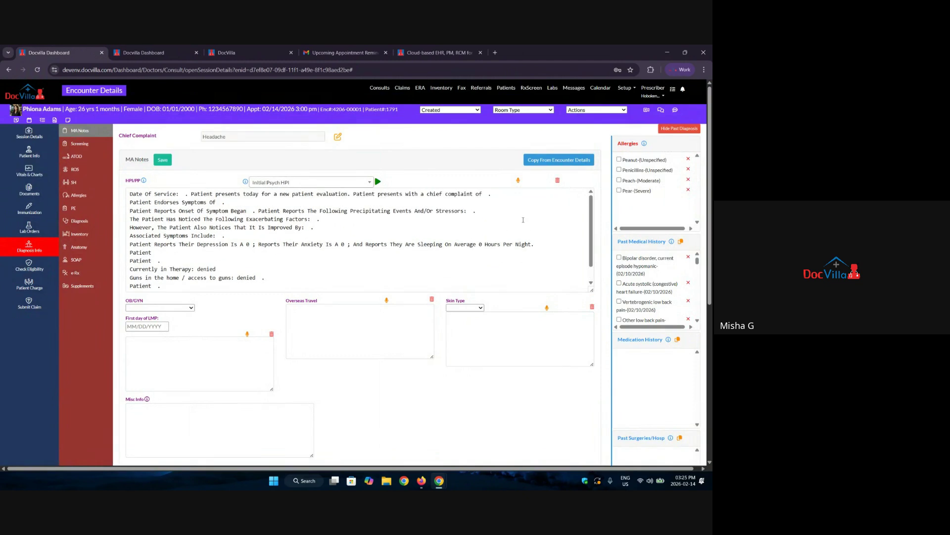
Delete the HPI/PP text, confirm with OK, and start Speech-To-Text dictation.
click(558, 181)
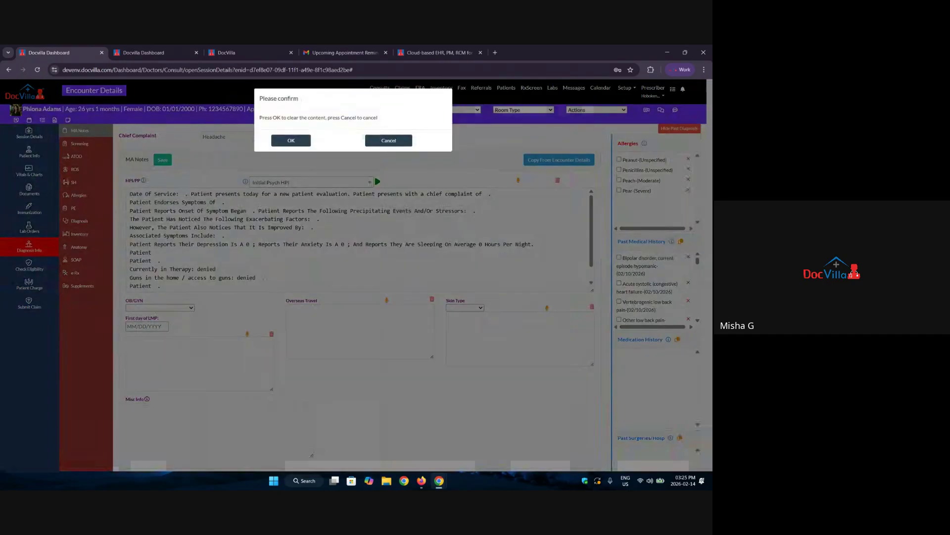
click(291, 140)
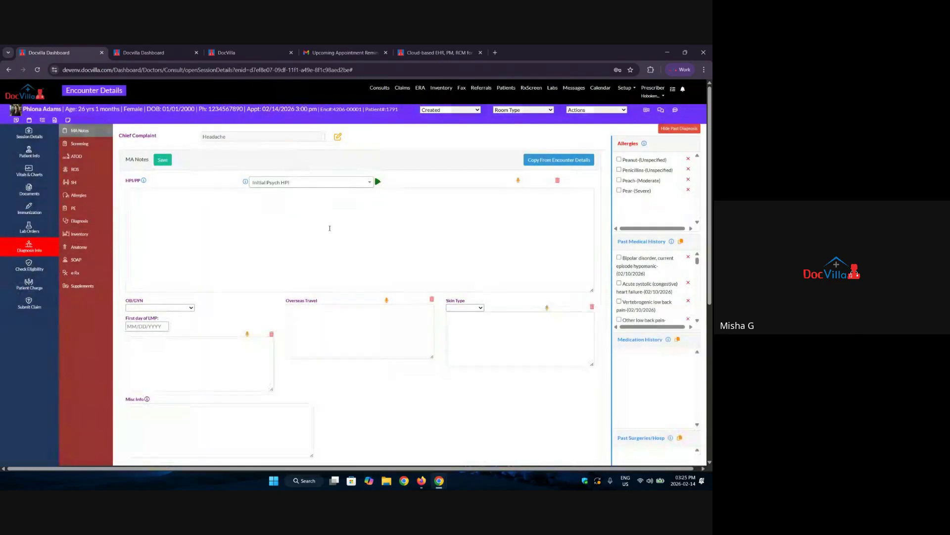
click(518, 181)
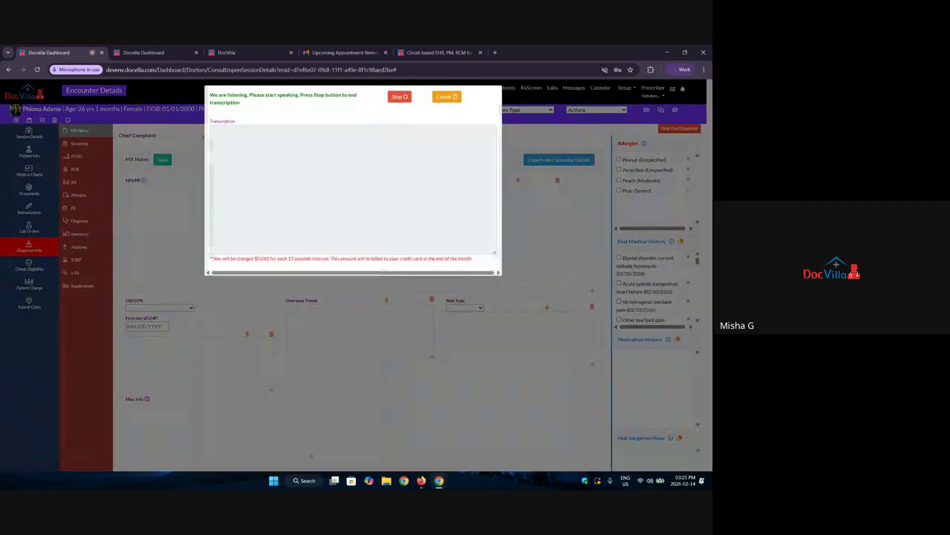
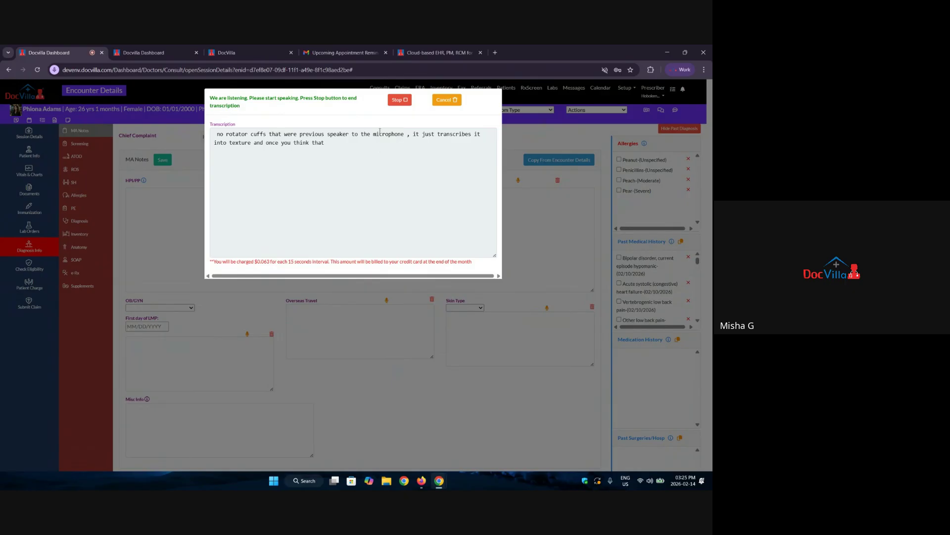
Stop the dictation so the transcribed sentence is inserted into the HPI/PP box.
click(397, 101)
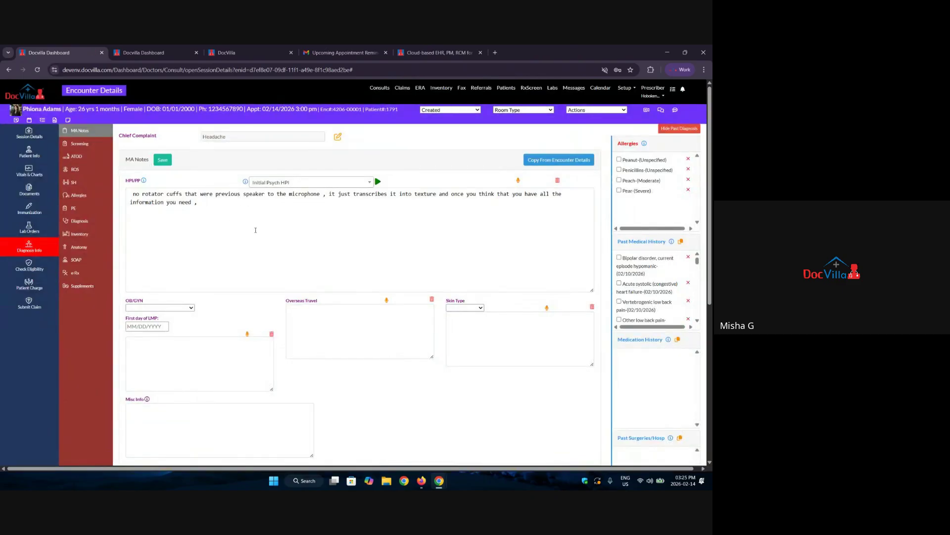
Review the MA Notes OB/GYN section, First day of LMP, Overseas Travel and Skin Type fields.
scroll(239, 229, down, 3)
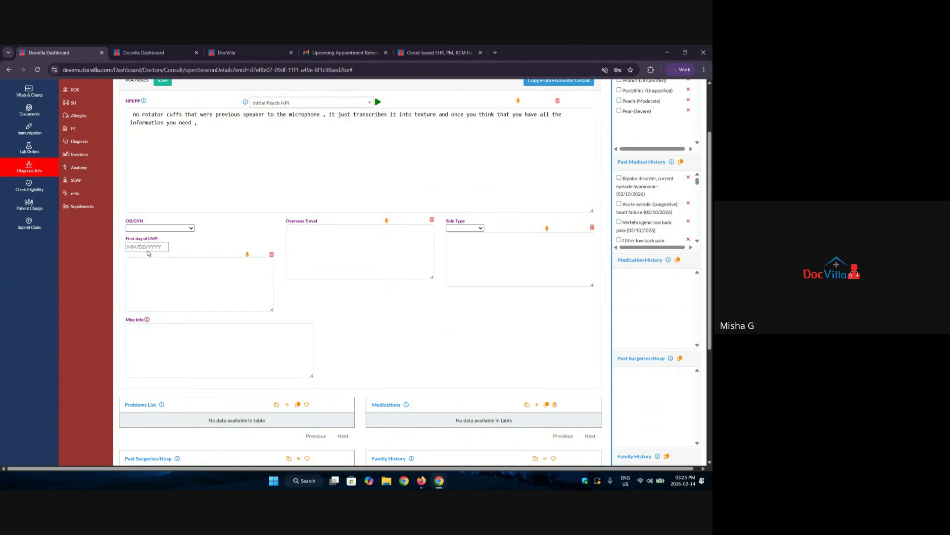
drag(126, 224, 153, 223)
drag(340, 222, 127, 238)
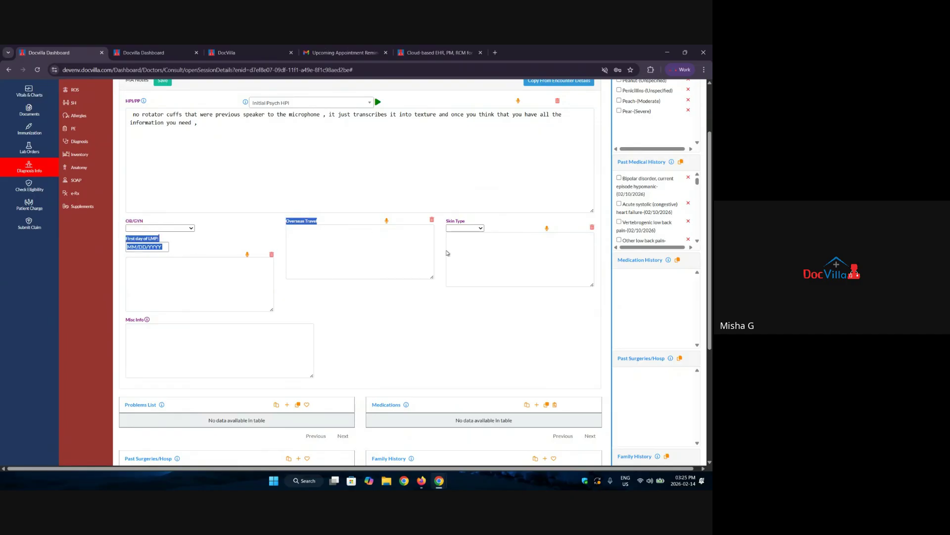
drag(446, 220, 466, 222)
Review the Problems List, Medications, Past Surgeries/Hosp and Family History tables, then open Screening.
scroll(451, 319, down, 4)
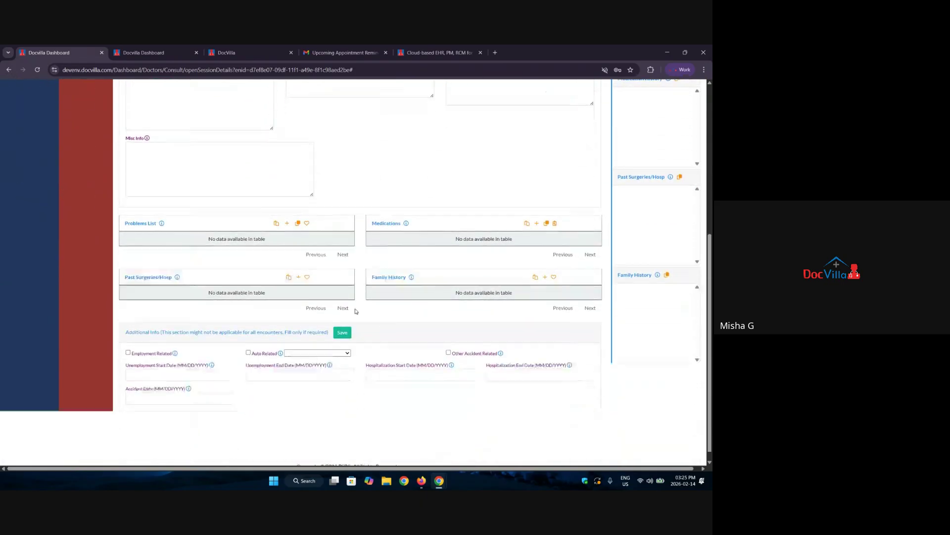
drag(161, 212, 123, 213)
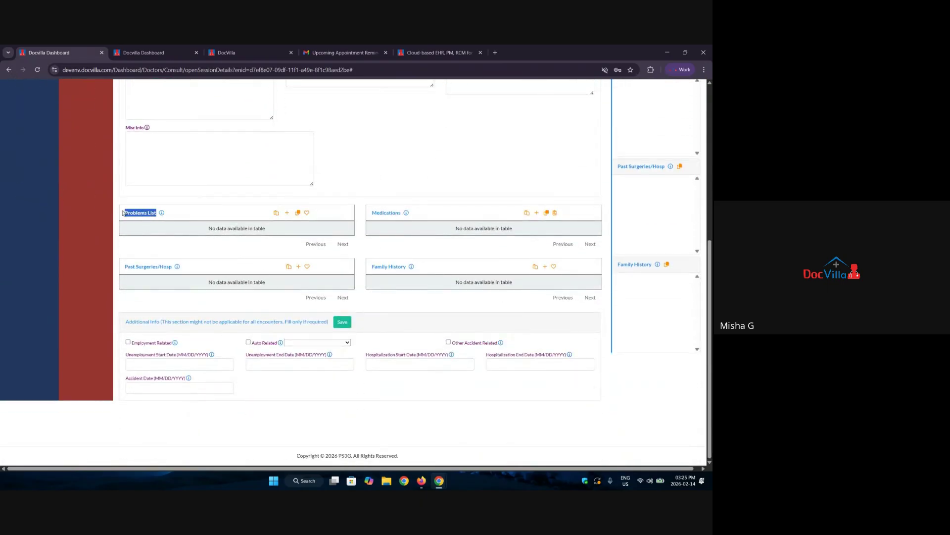
drag(401, 212, 371, 213)
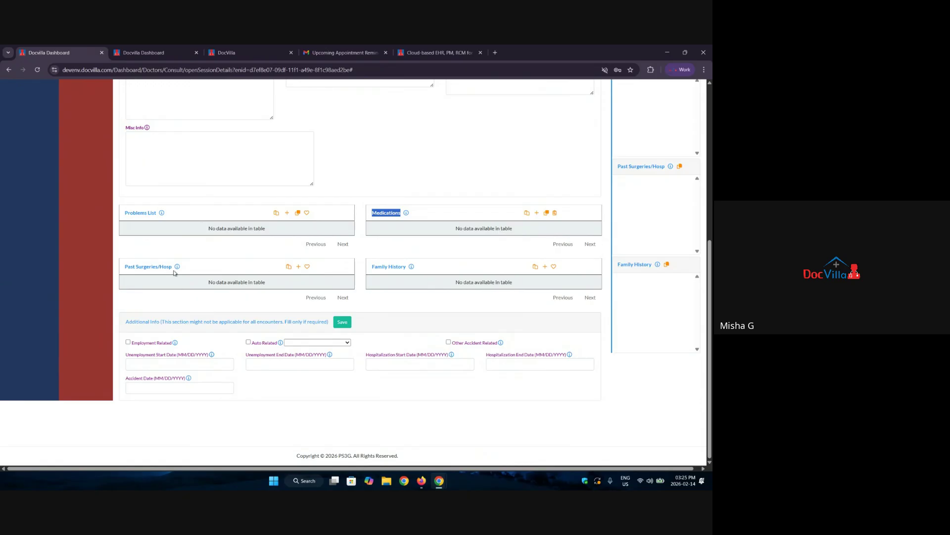
drag(174, 270, 113, 267)
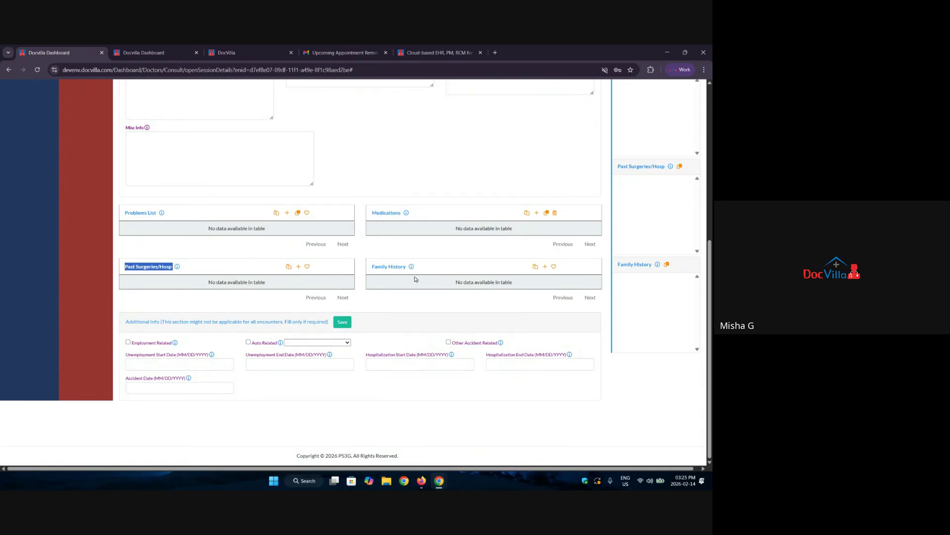
drag(370, 269, 410, 270)
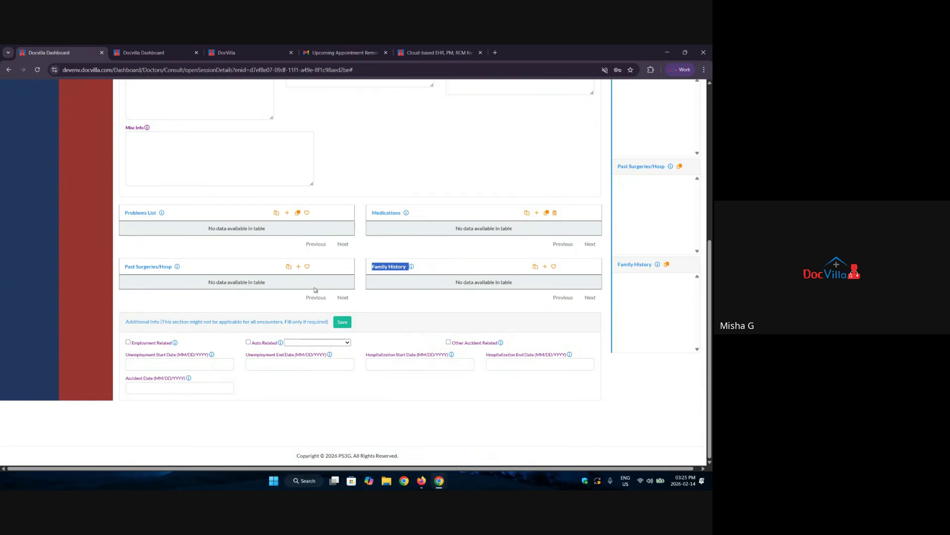
scroll(302, 298, up, 6)
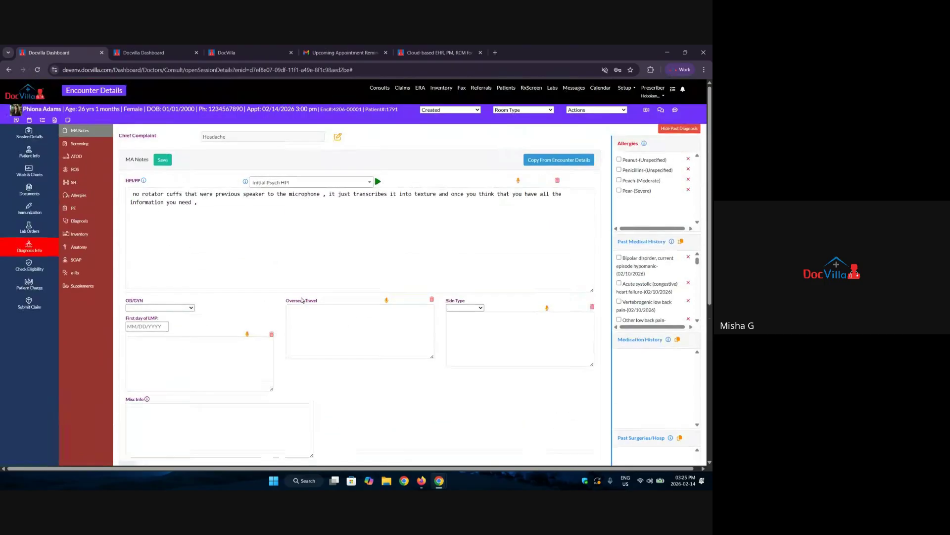
click(75, 144)
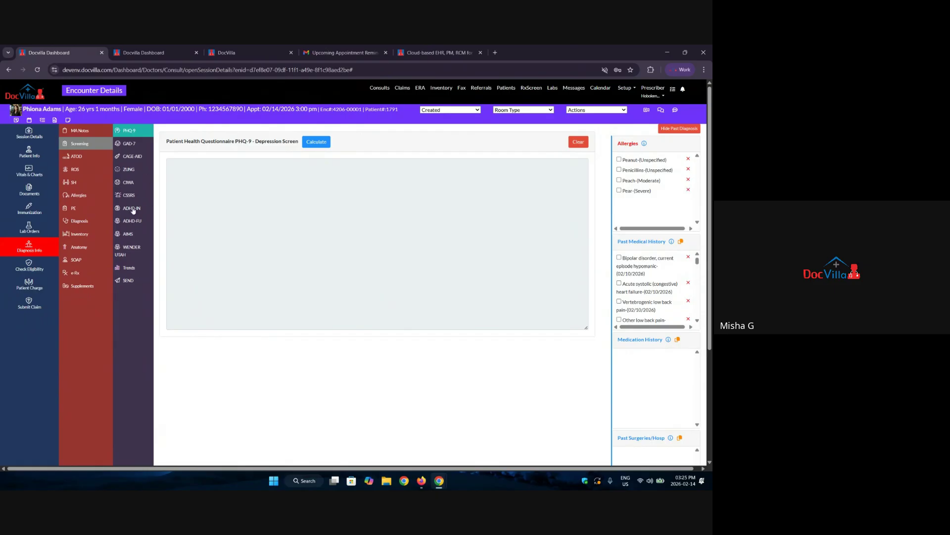
Score the PHQ-9: Q2 and Q4 more than half the days, Q7 several days.
click(132, 208)
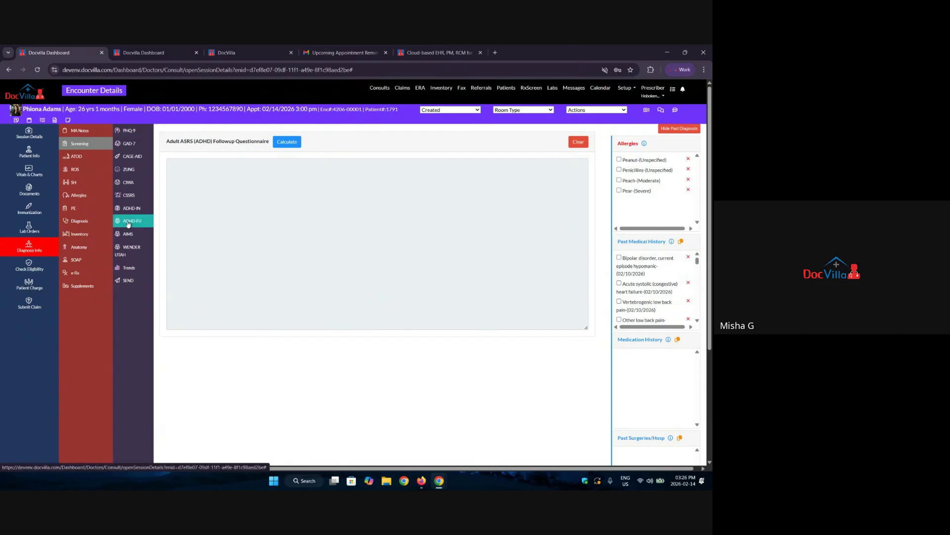
click(128, 130)
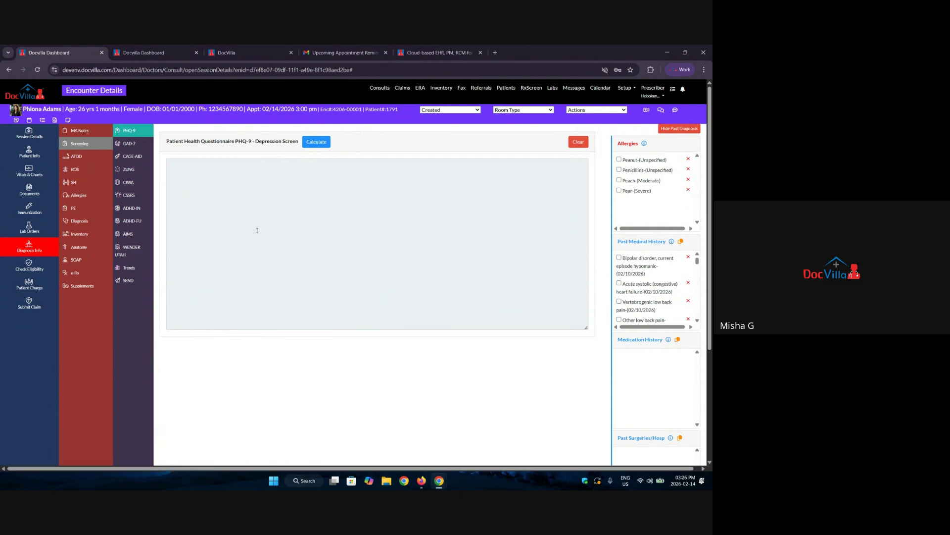
click(312, 142)
click(483, 147)
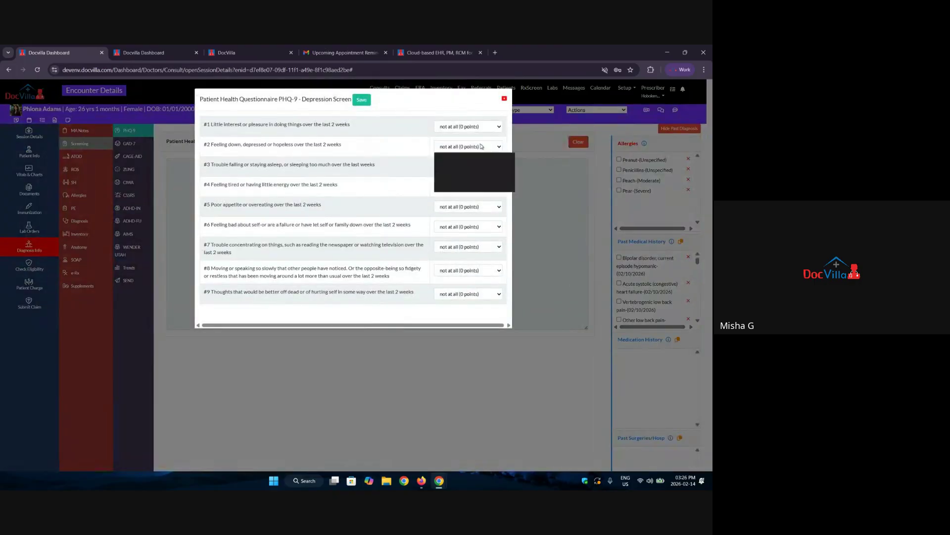
click(469, 177)
click(466, 186)
click(459, 217)
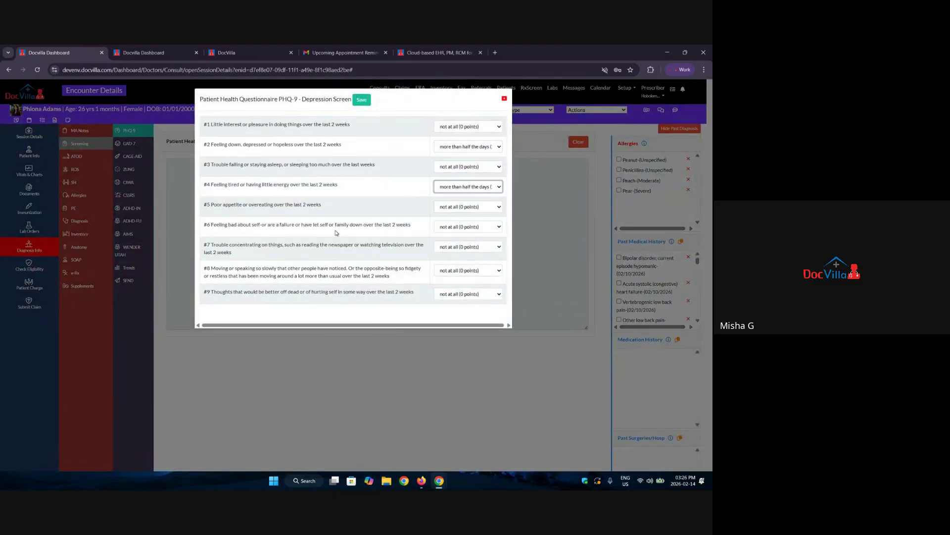
click(448, 246)
click(443, 266)
Save the PHQ-9, showing a score of 5/27 (mild depression), then open the send-forms page.
click(362, 100)
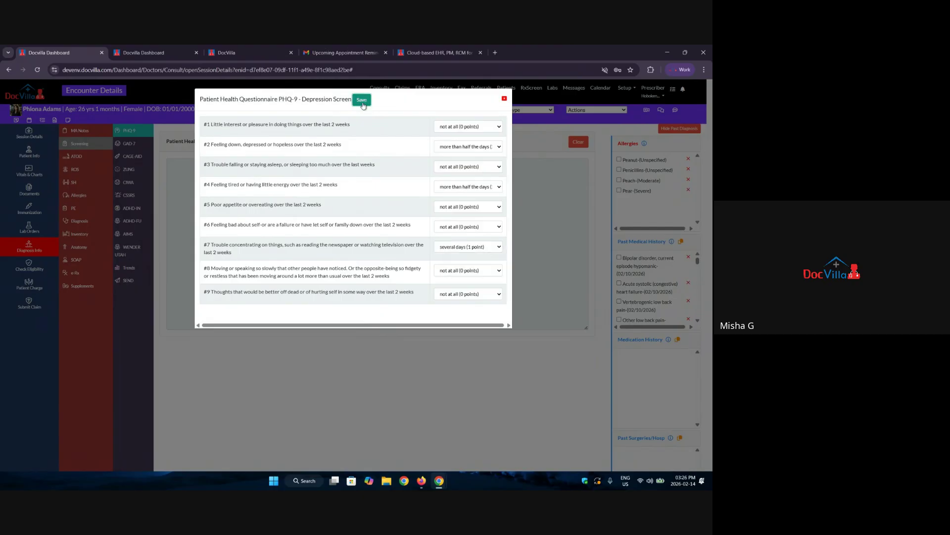
click(374, 143)
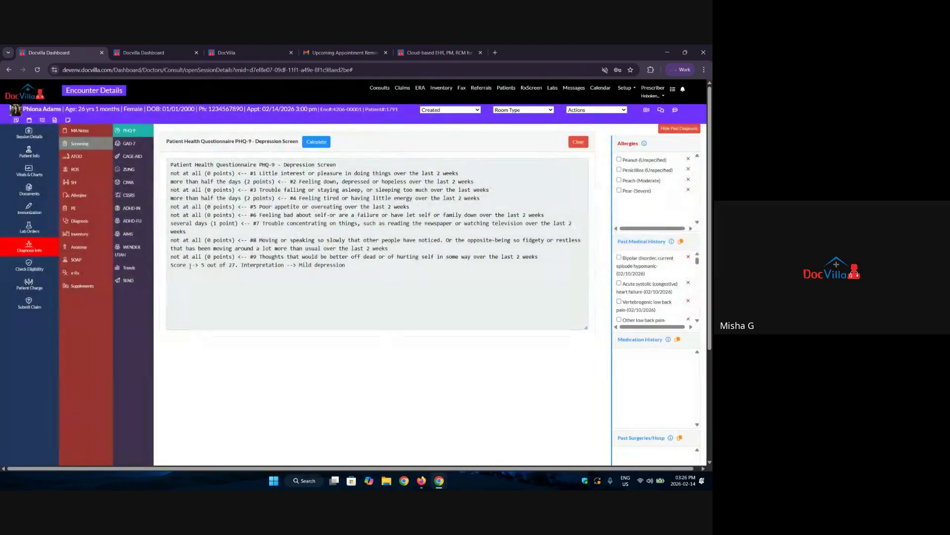
drag(171, 264, 359, 269)
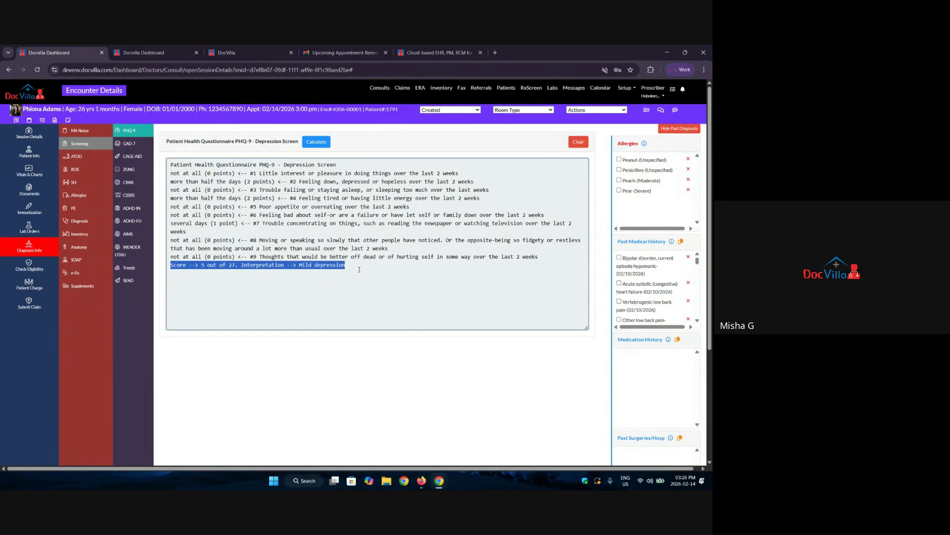
click(358, 278)
click(131, 282)
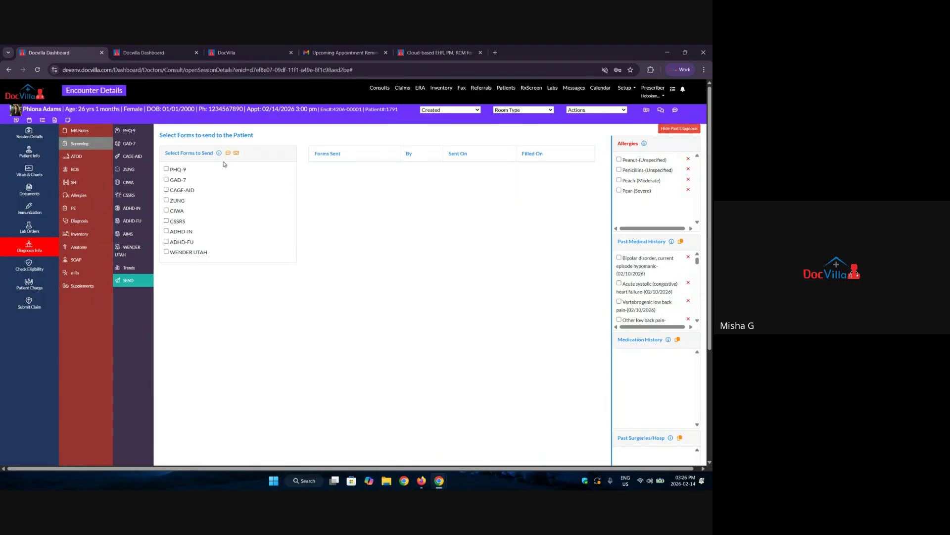
Review the PHQ-9 results text, then open the ATOD alcohol, tobacco and drug form.
click(137, 133)
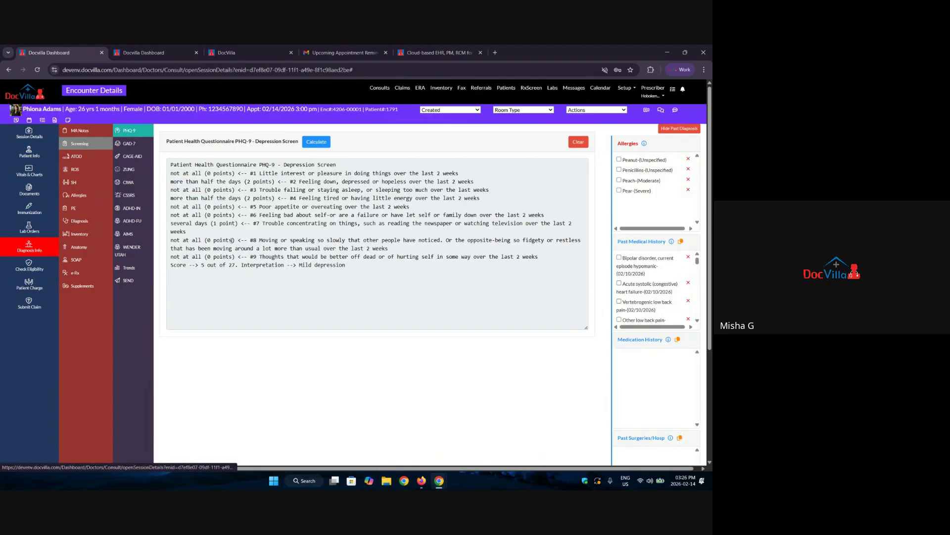
drag(369, 304, 166, 169)
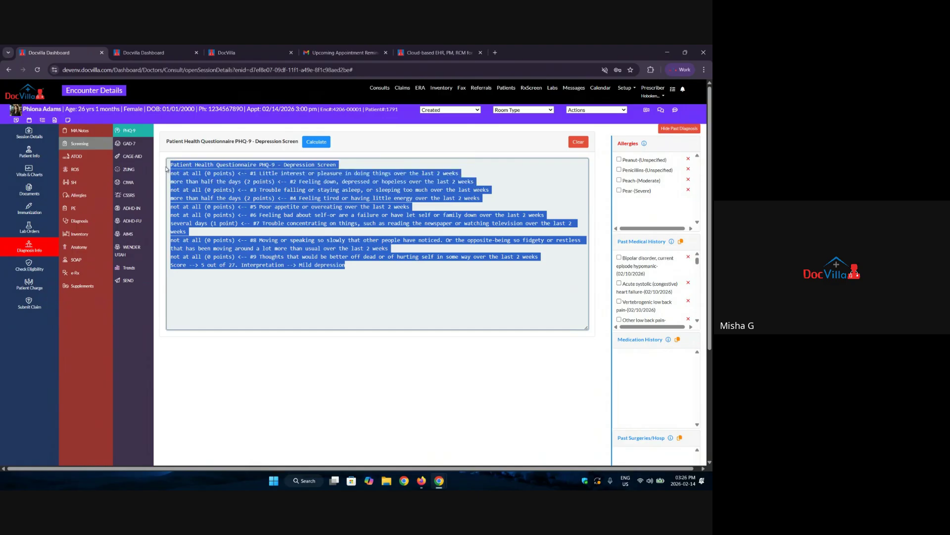
click(345, 292)
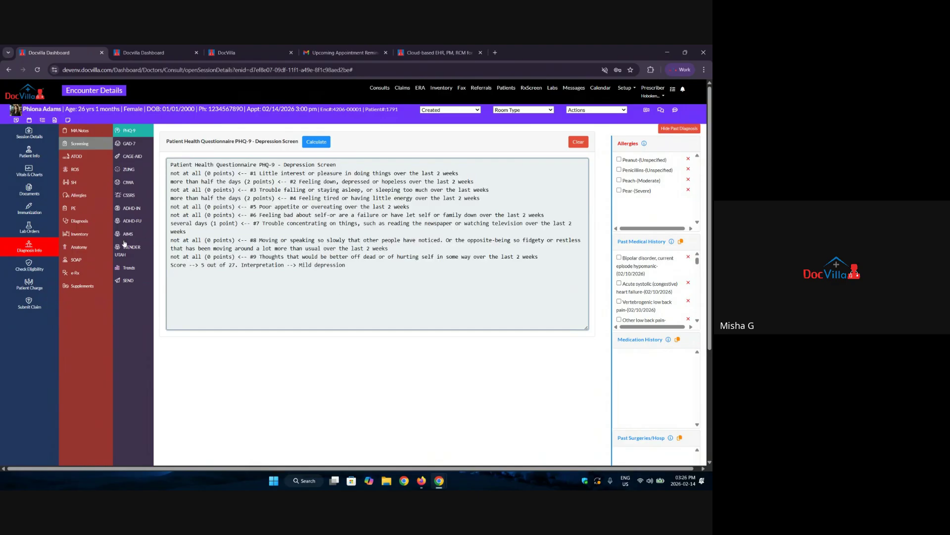
click(73, 157)
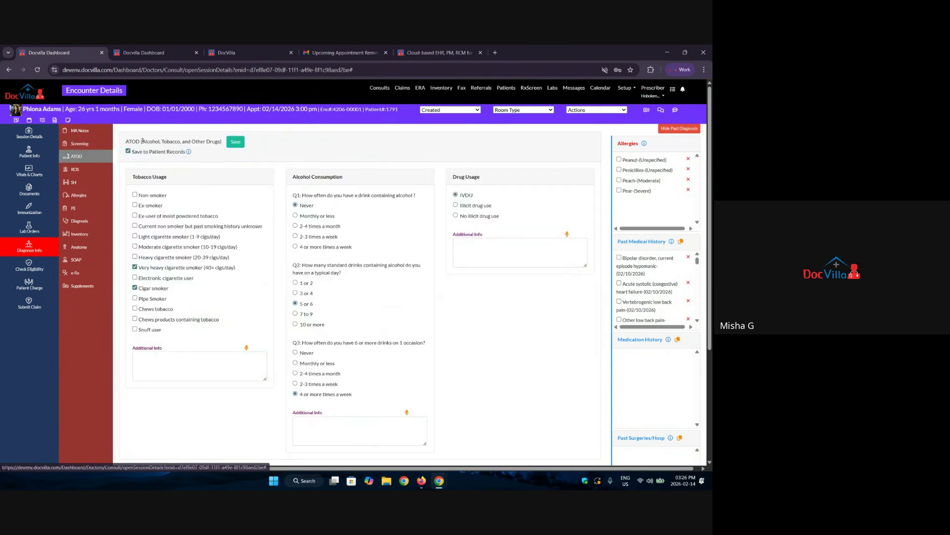
Mark the patient as Ex-smoker and Light cigarette smoker in ATOD, then go to ROS.
drag(141, 141, 222, 138)
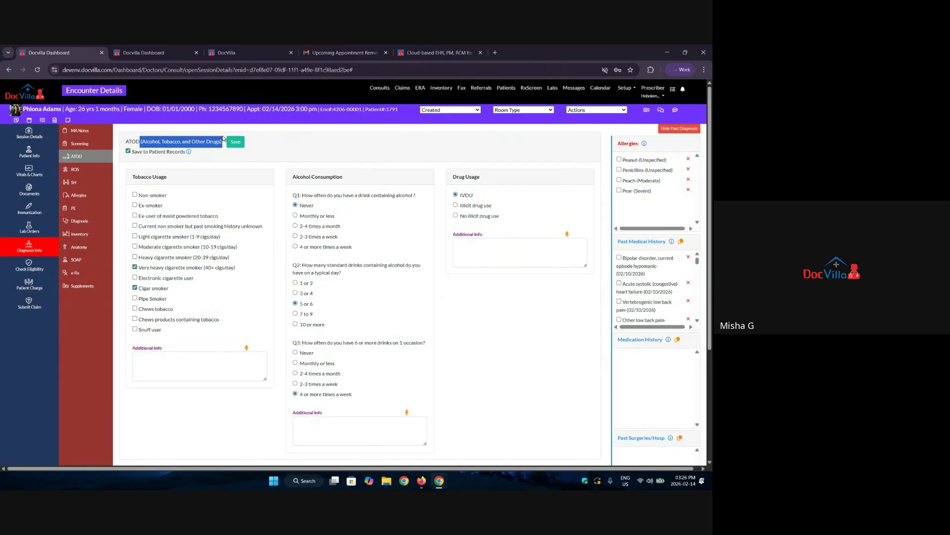
click(135, 204)
click(135, 236)
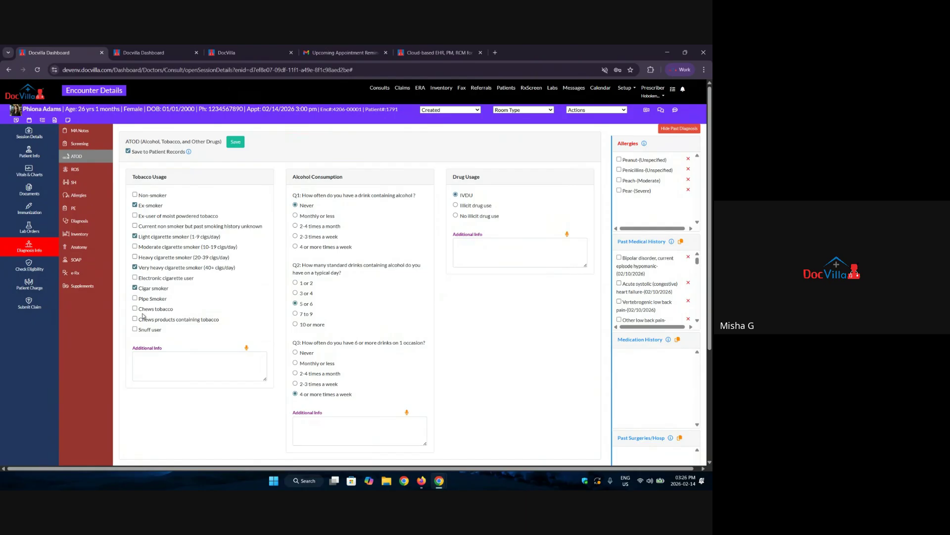
key(Tab)
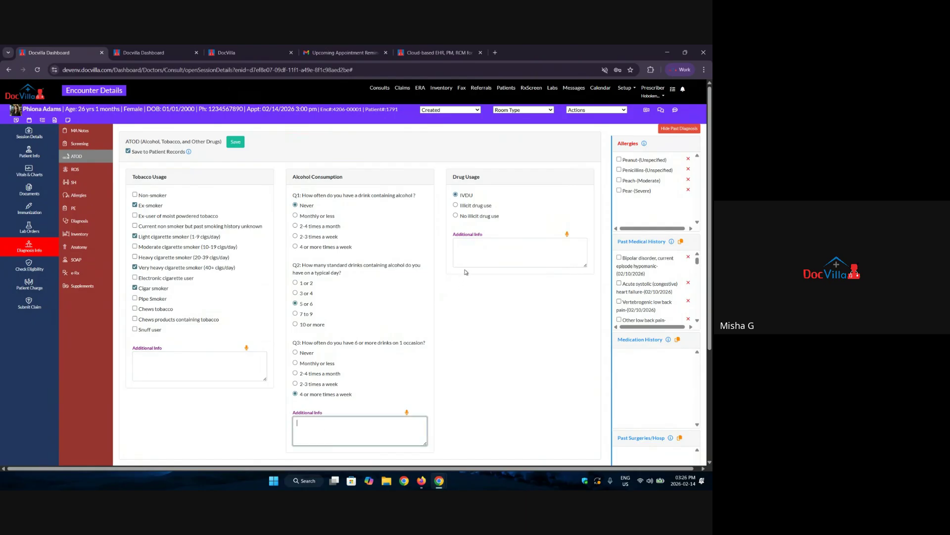
key(Tab)
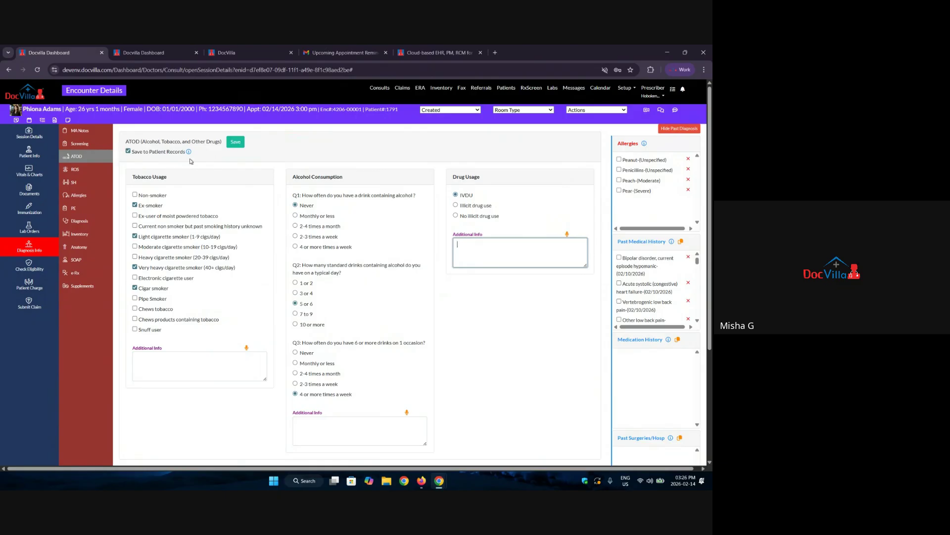
click(75, 169)
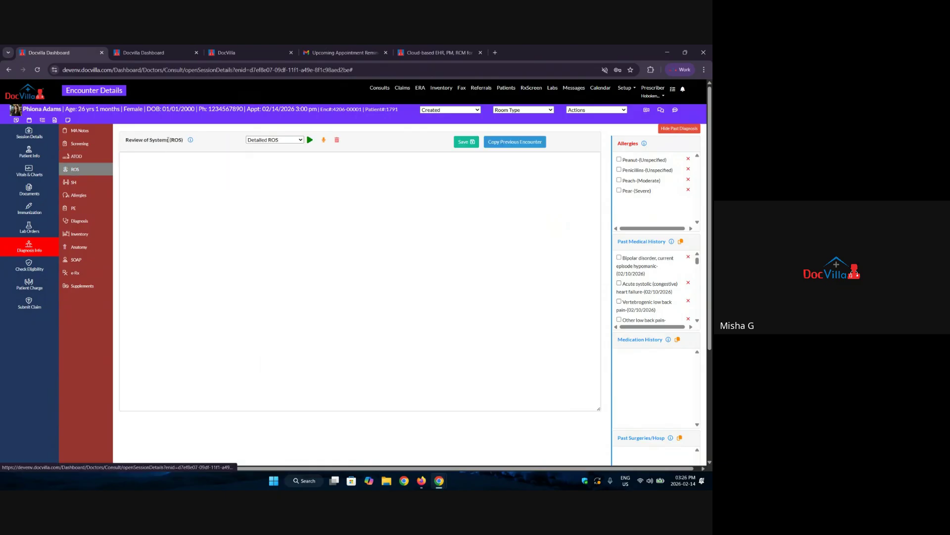
Open the ROS template generator and browse the system checklists through to Psychiatric.
click(293, 142)
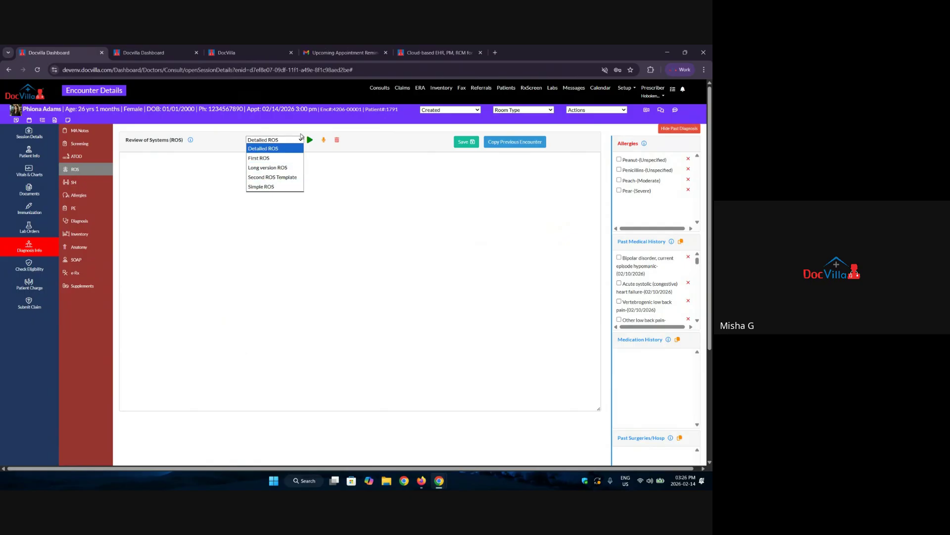
click(315, 141)
click(310, 140)
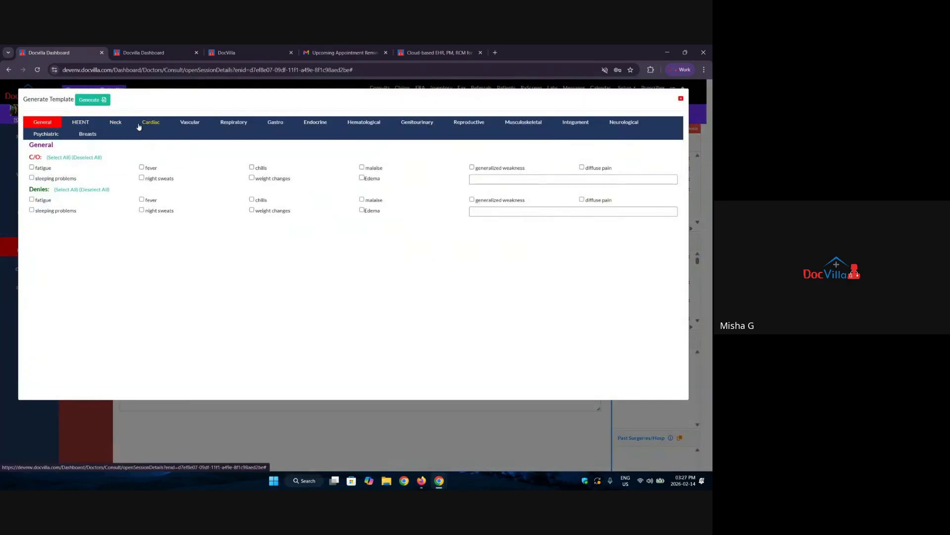
click(238, 128)
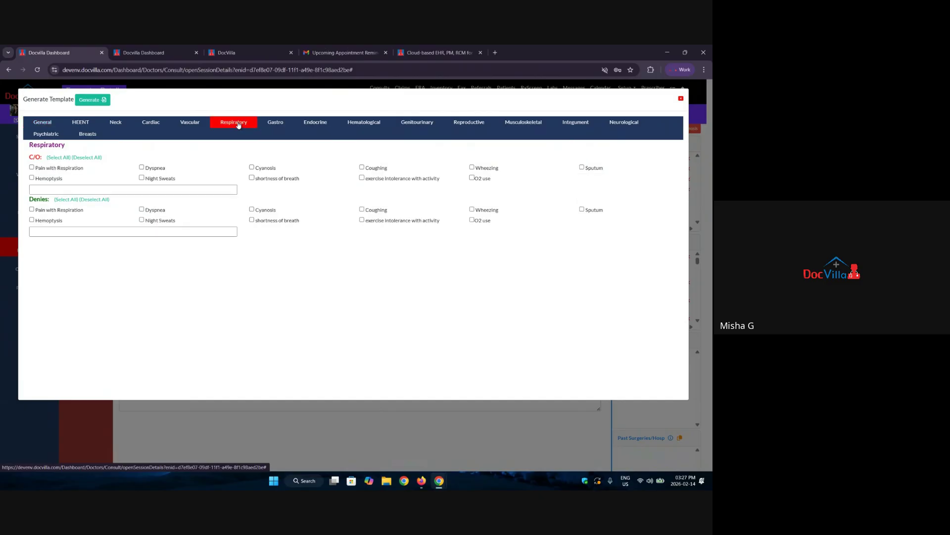
click(287, 127)
click(317, 124)
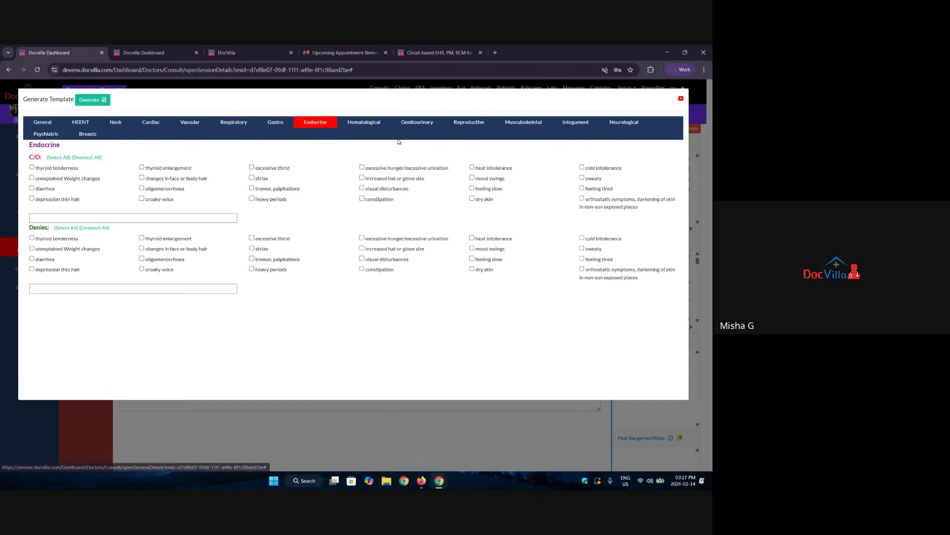
click(372, 124)
click(469, 122)
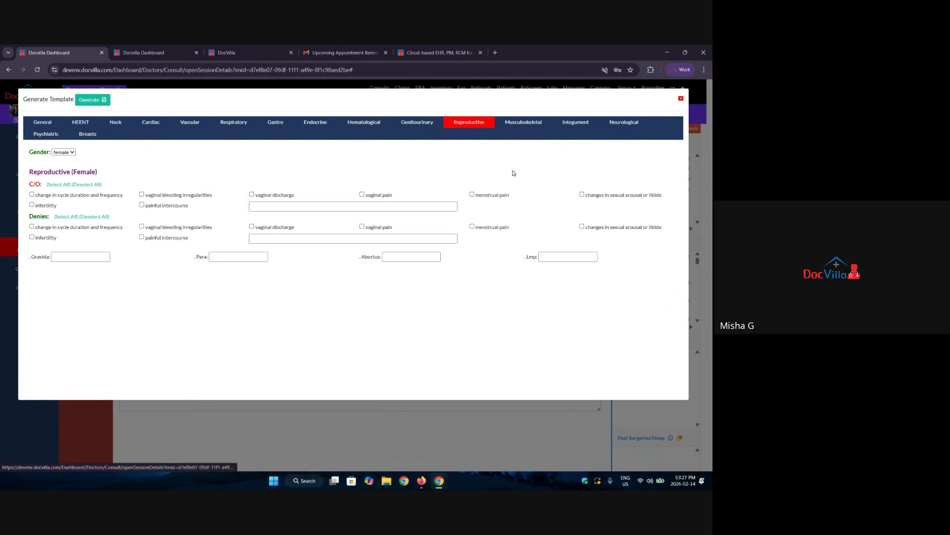
click(523, 122)
click(575, 122)
click(625, 121)
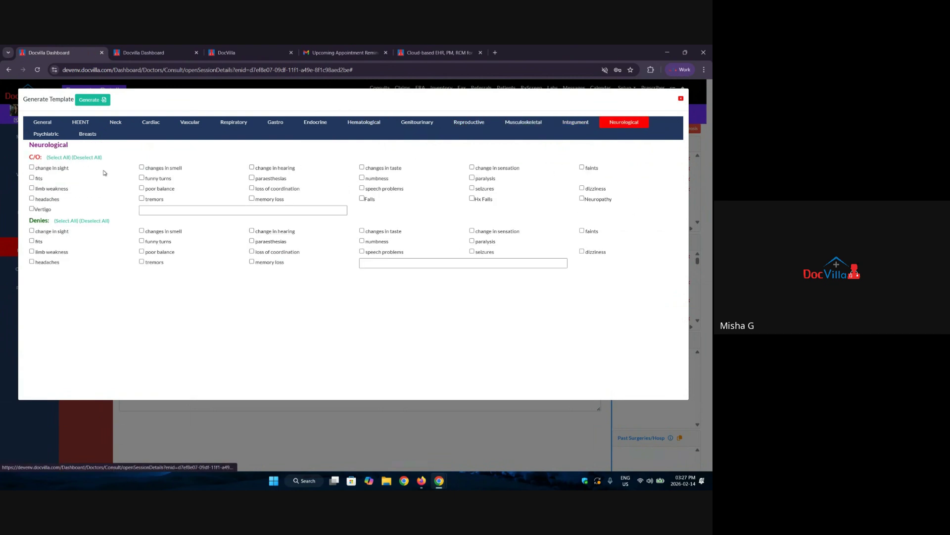
click(49, 136)
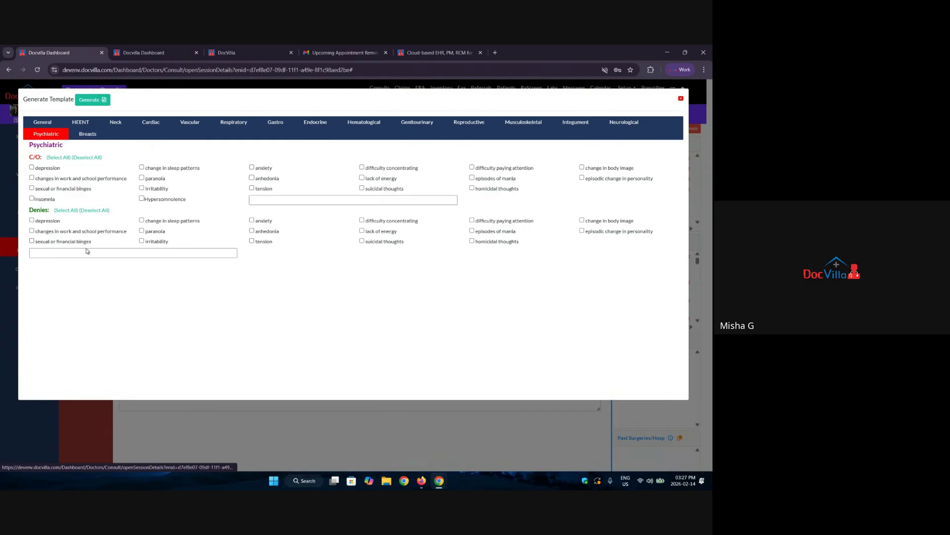
Tick depression, work/school performance changes and binges as complaints, deny paranoia, and generate the ROS text.
click(31, 167)
click(32, 178)
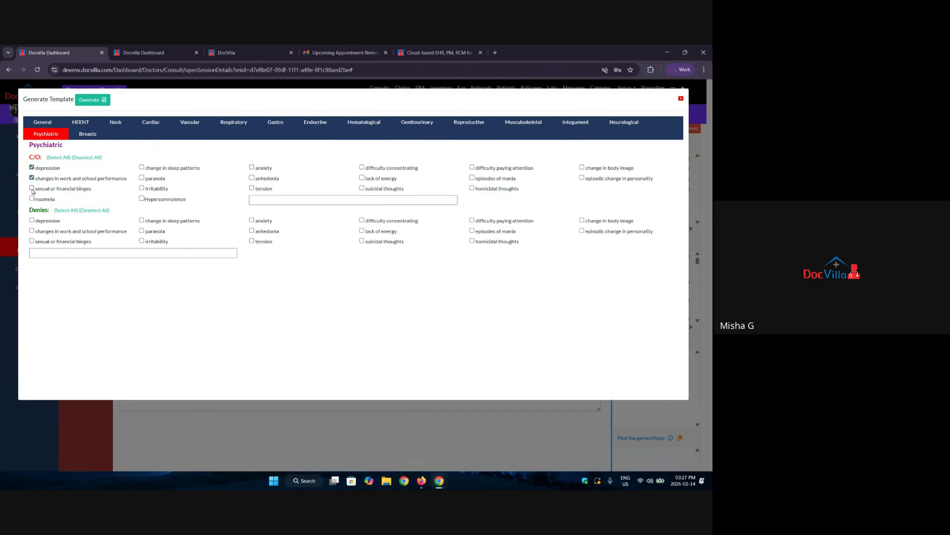
click(32, 187)
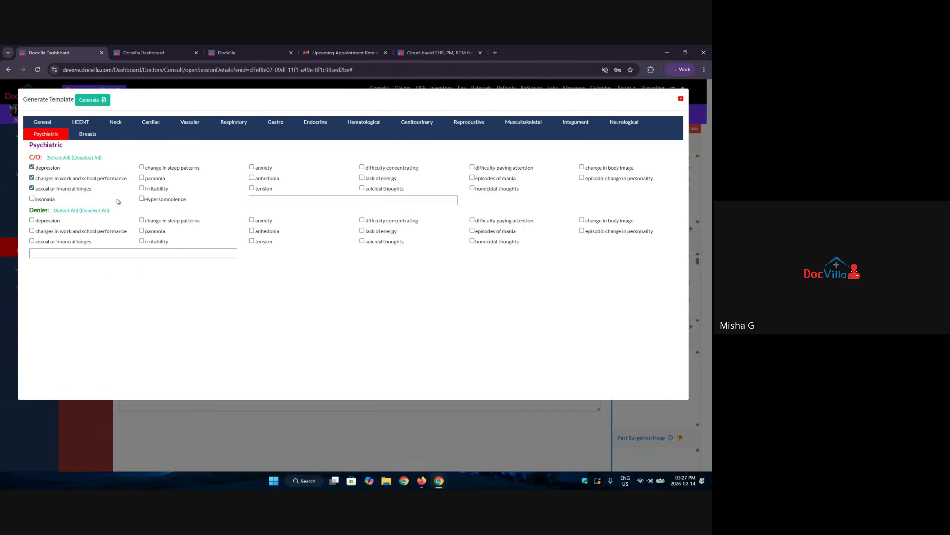
click(141, 231)
click(232, 253)
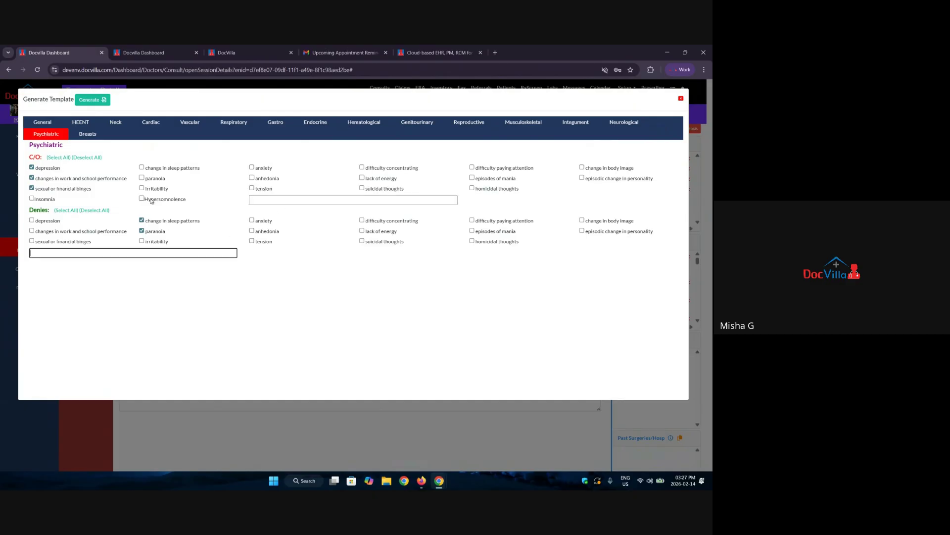
click(92, 100)
scroll(226, 275, down, 3)
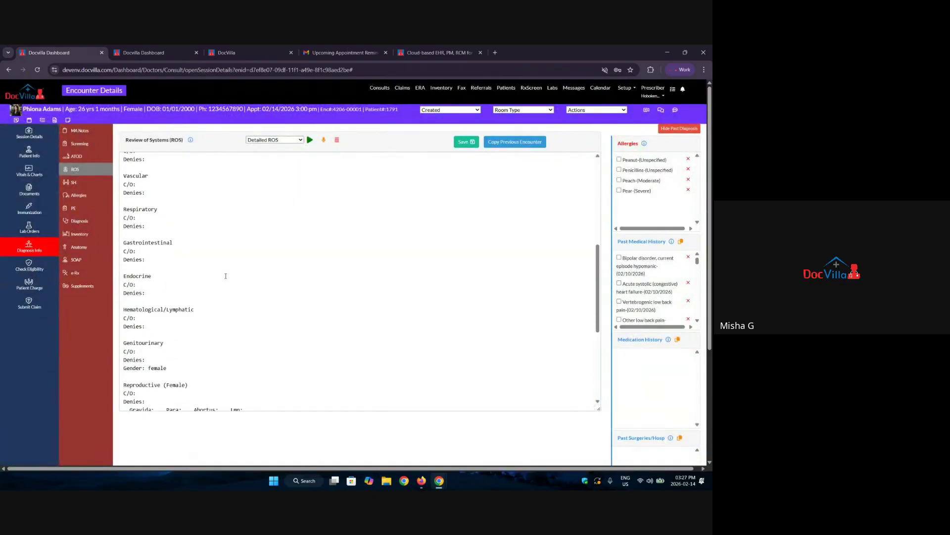
Glance at the Past Encounter Info list, close it, and switch to Social History.
scroll(226, 276, up, 5)
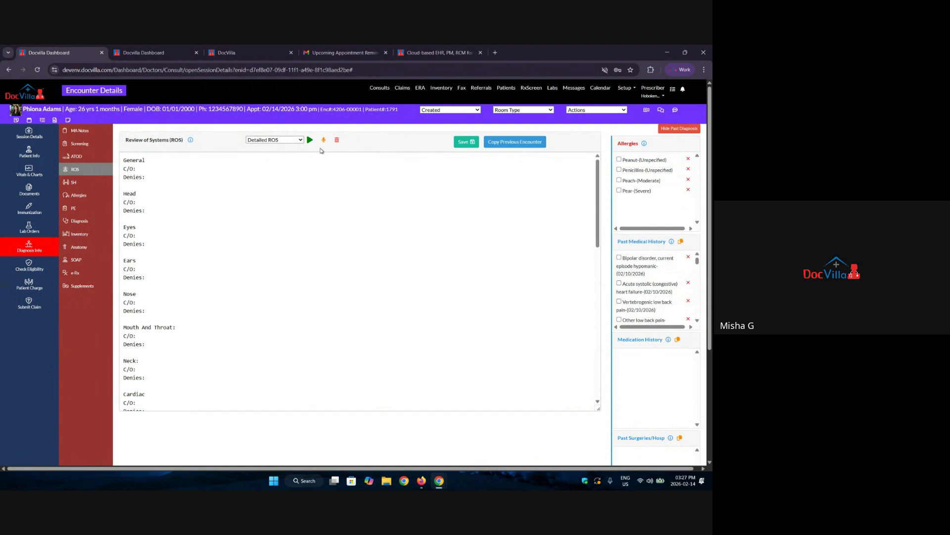
click(514, 142)
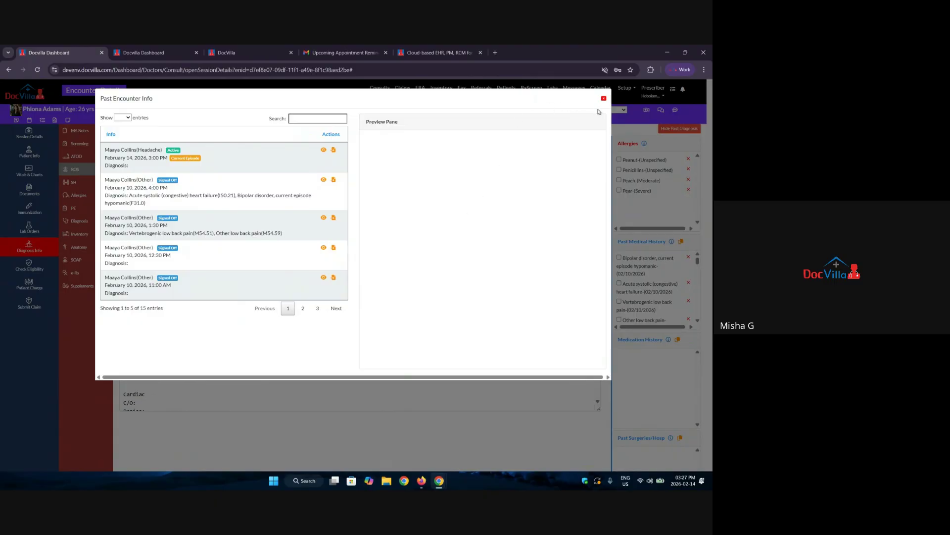
click(604, 98)
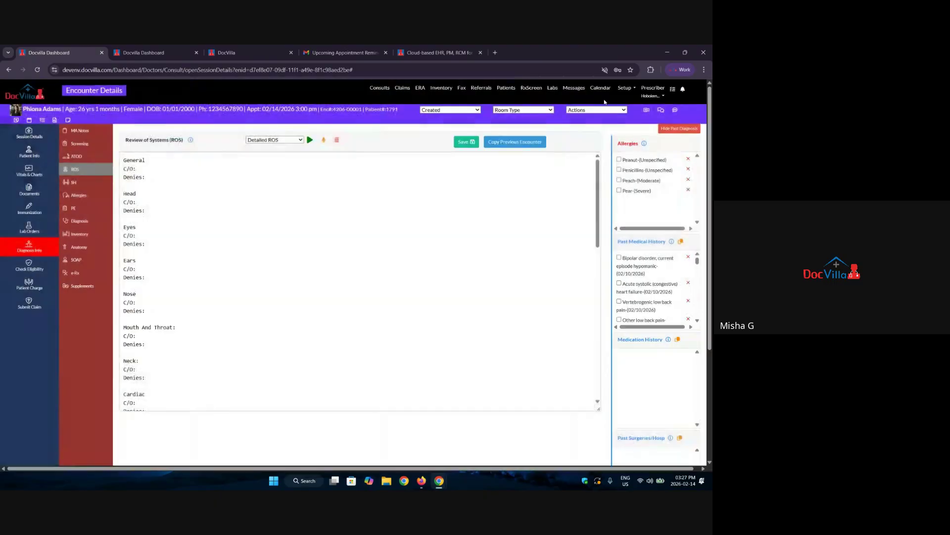
click(90, 181)
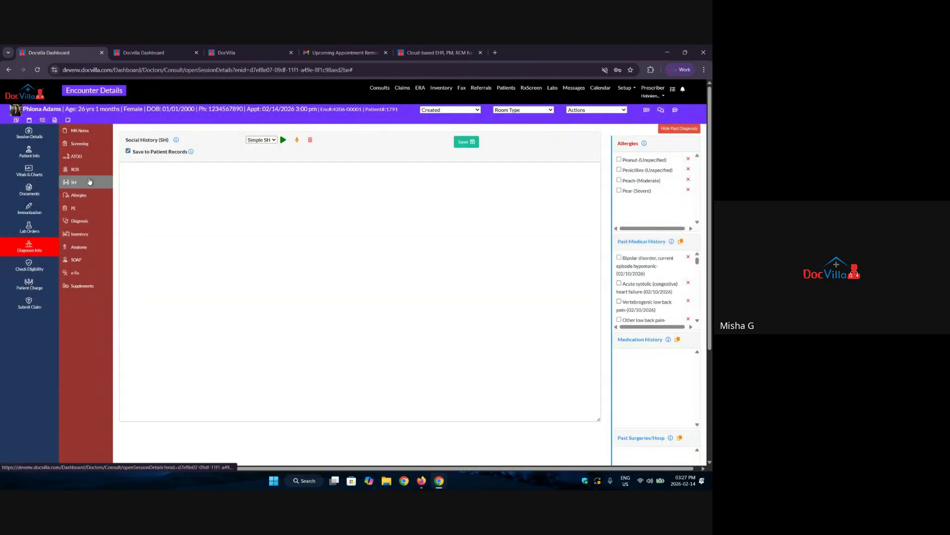
Choose the Simple SH template and review its Childhood, Personal Status, Places lived and Home conditions headings.
click(274, 142)
click(283, 141)
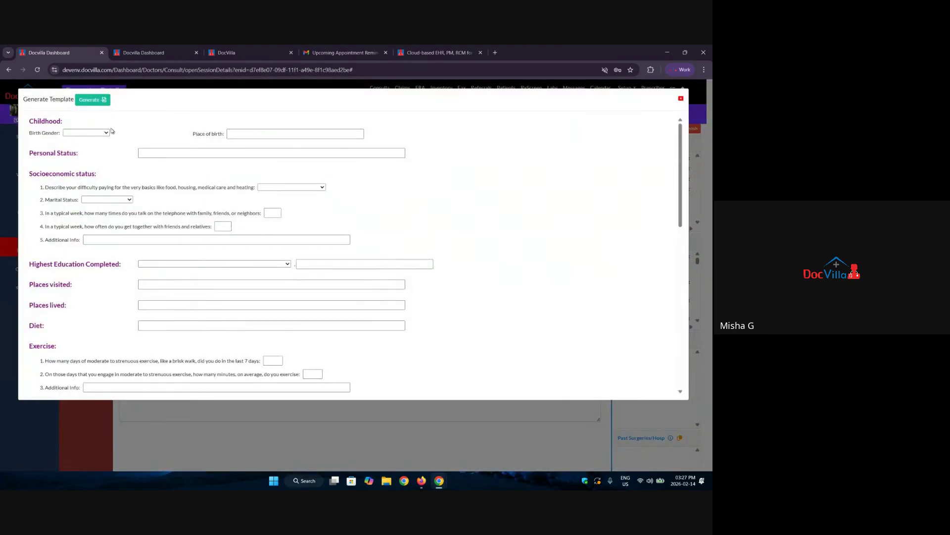
drag(39, 122, 62, 123)
drag(33, 153, 79, 154)
drag(30, 173, 78, 174)
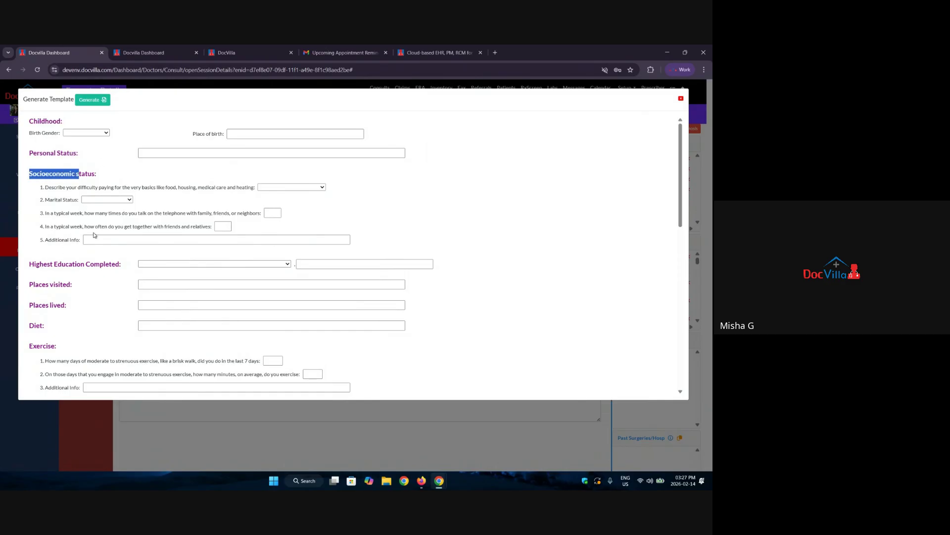
scroll(94, 235, down, 1)
drag(29, 224, 100, 224)
scroll(105, 247, down, 2)
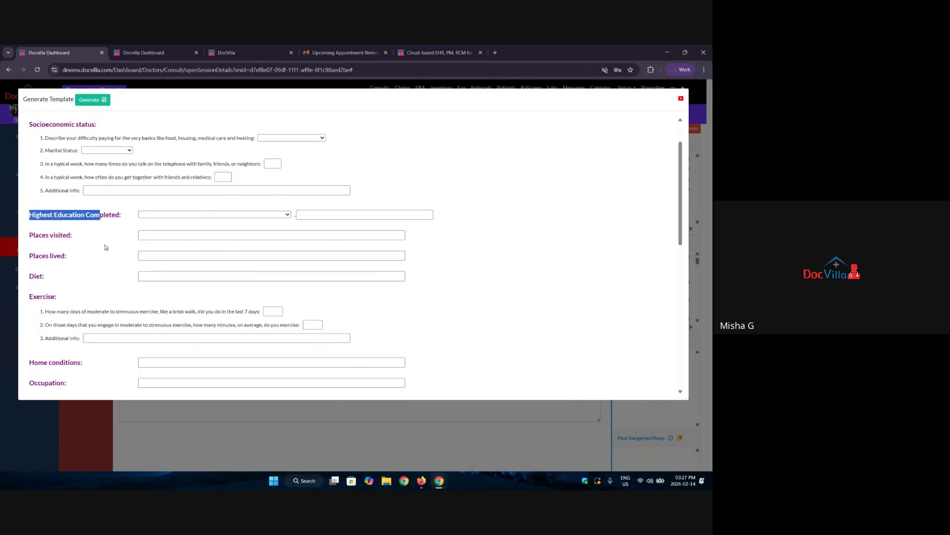
drag(33, 166, 54, 188)
scroll(57, 301, down, 1)
drag(82, 253, 73, 275)
scroll(60, 317, down, 3)
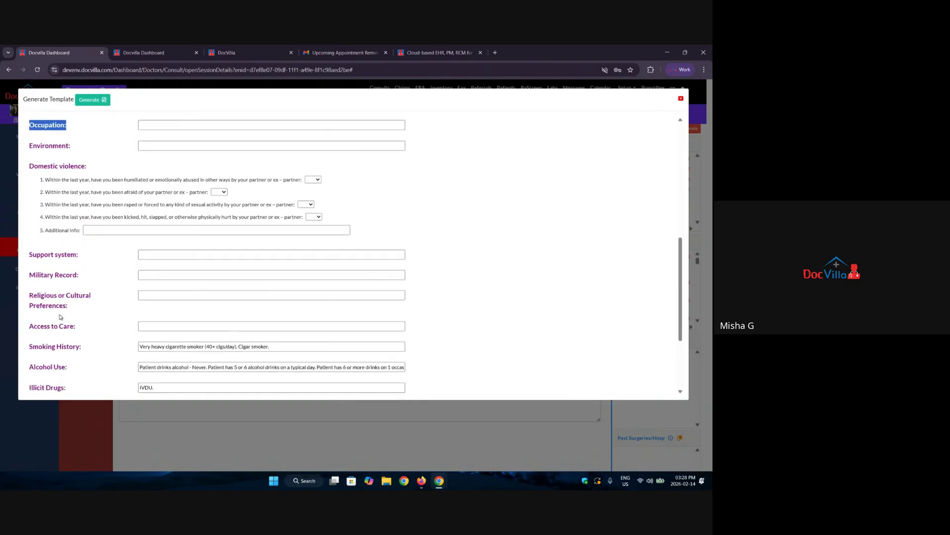
scroll(60, 317, down, 3)
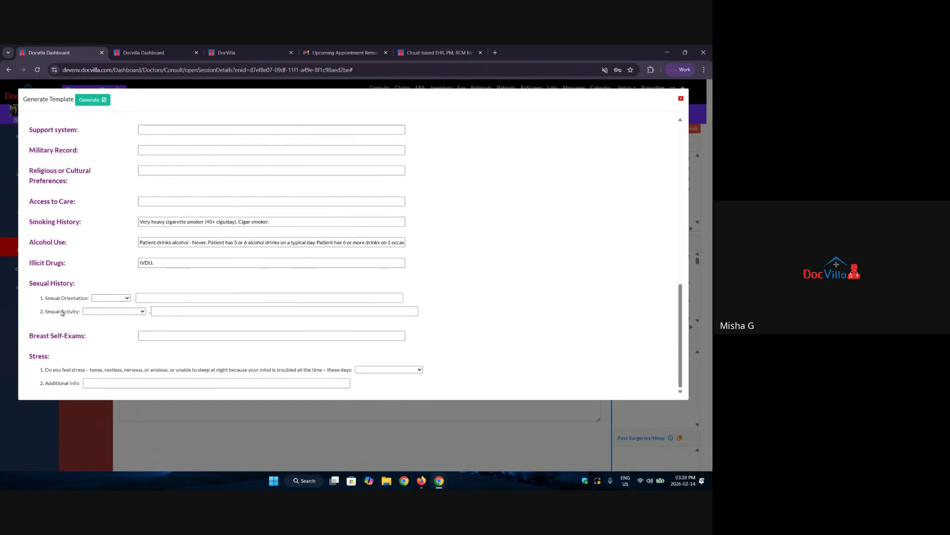
scroll(62, 313, up, 10)
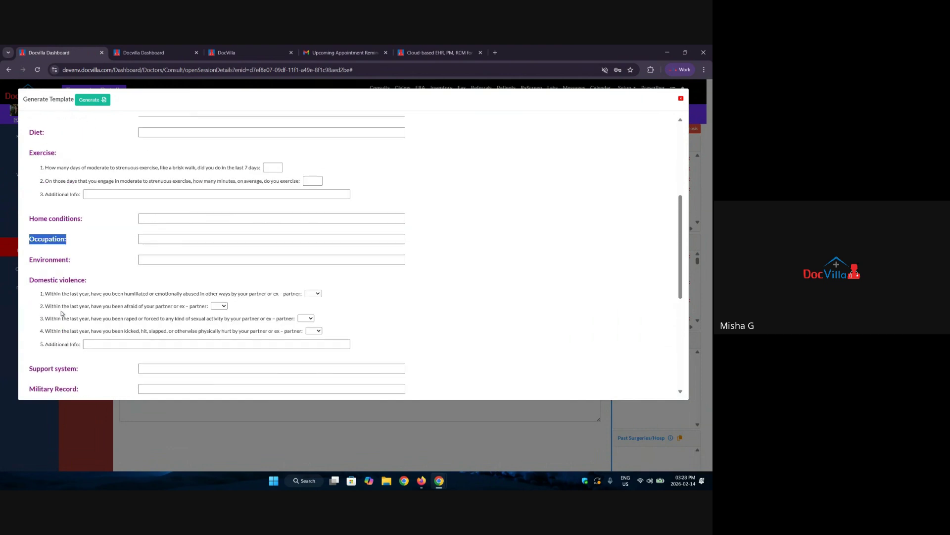
scroll(62, 313, up, 1)
Generate the social history note, then bring up the Allergies page.
click(102, 102)
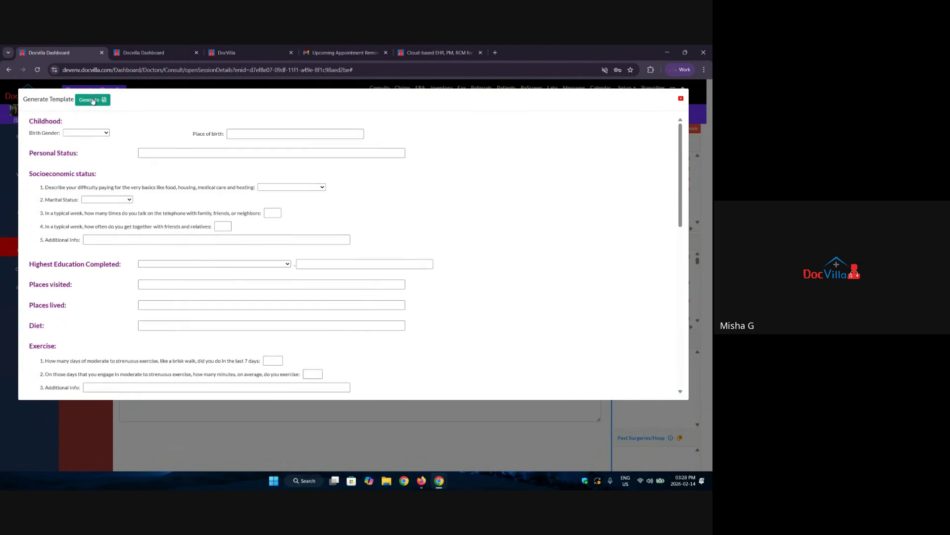
scroll(188, 251, down, 3)
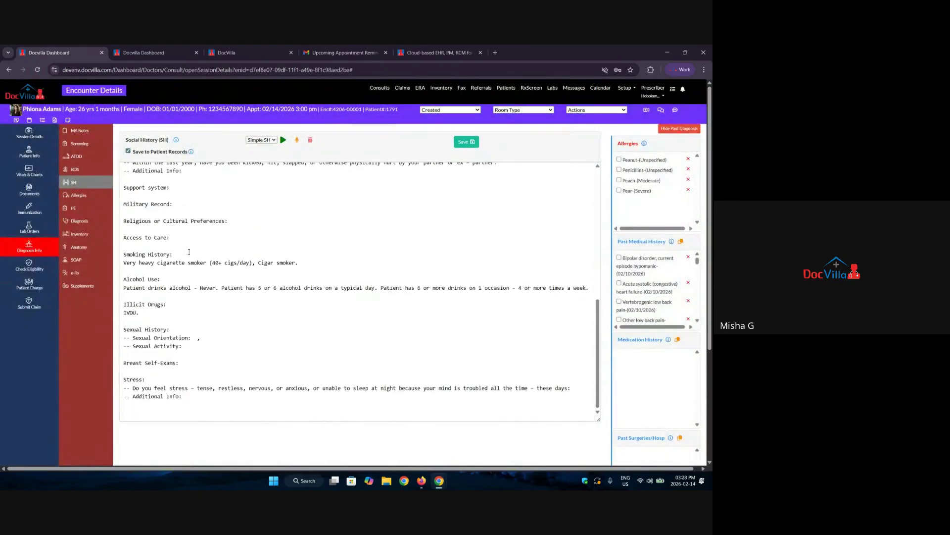
scroll(188, 251, up, 10)
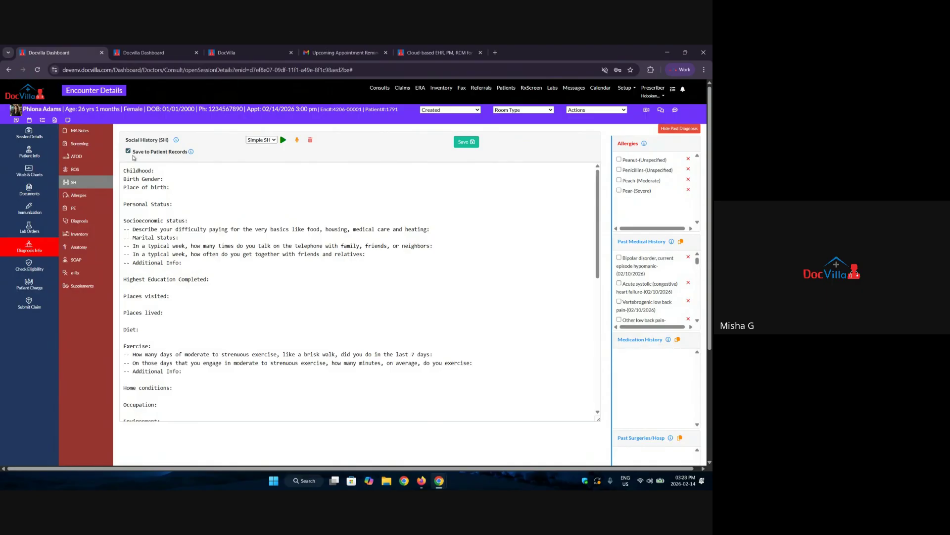
click(81, 198)
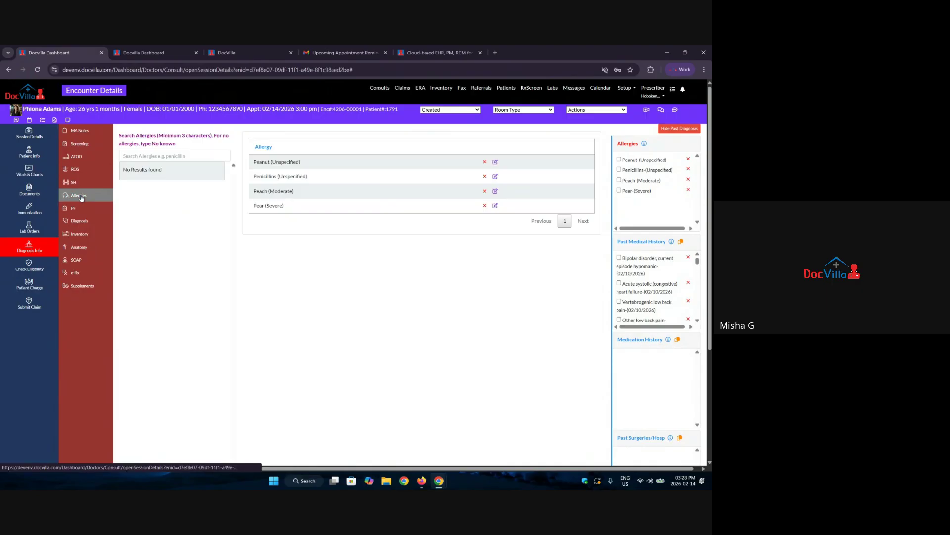
Search allergies for 'pear' and save spearmint with Unspecified level, then revisit Allergies via e-Rx.
click(179, 153)
text(pear)
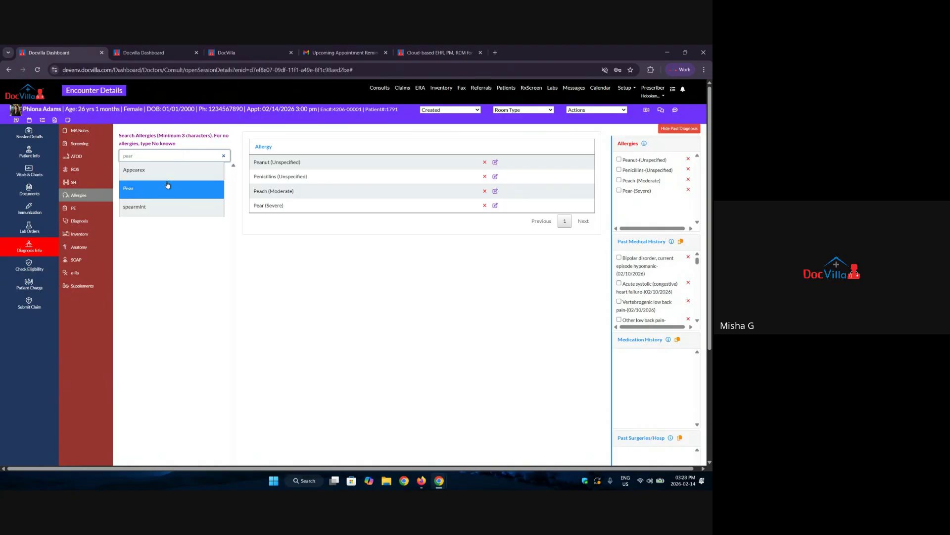
click(151, 208)
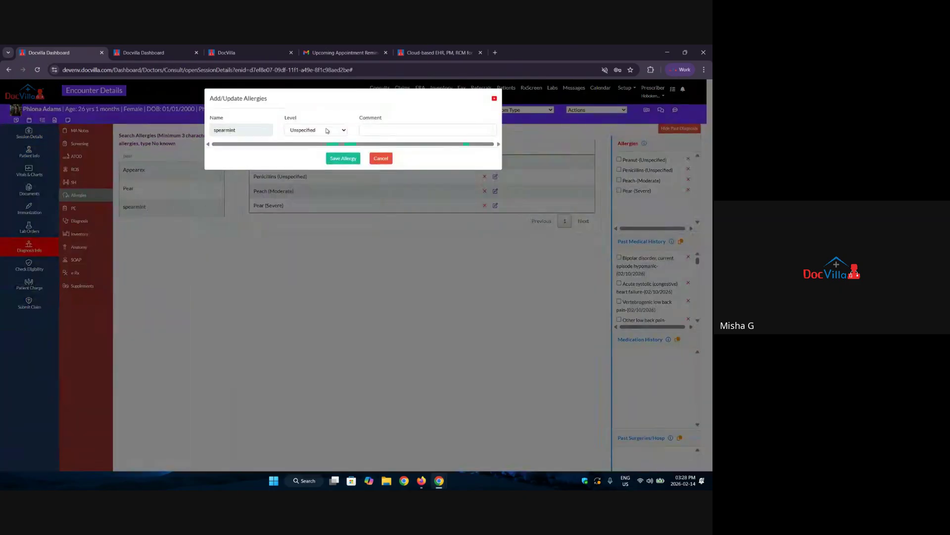
click(326, 131)
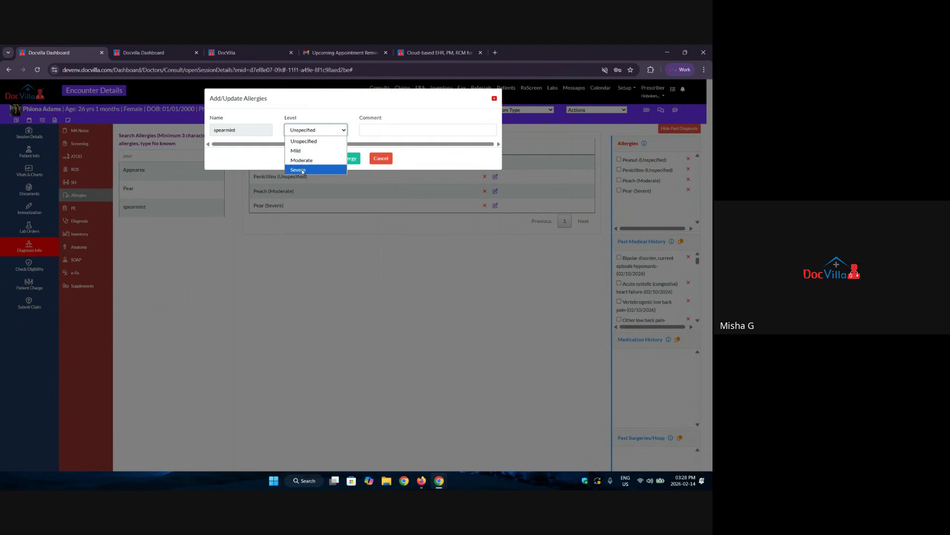
click(366, 129)
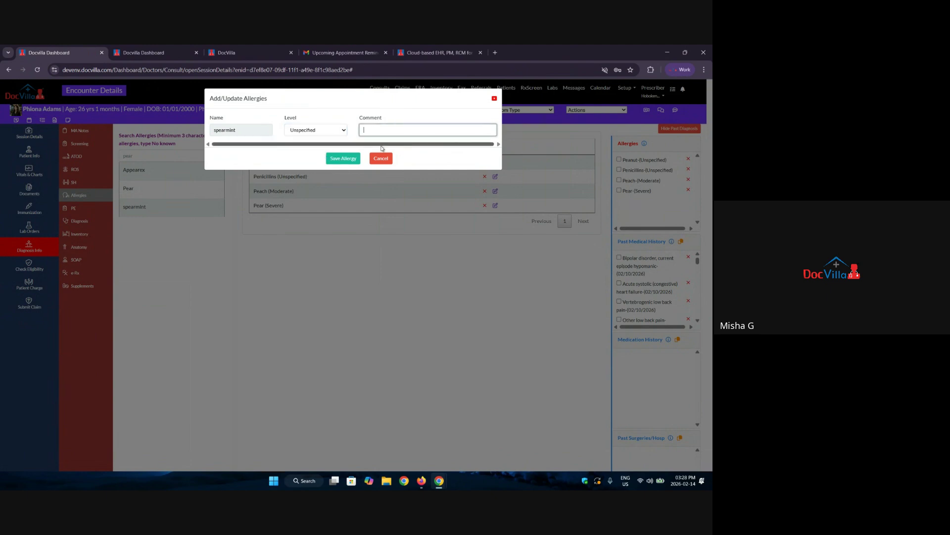
click(344, 158)
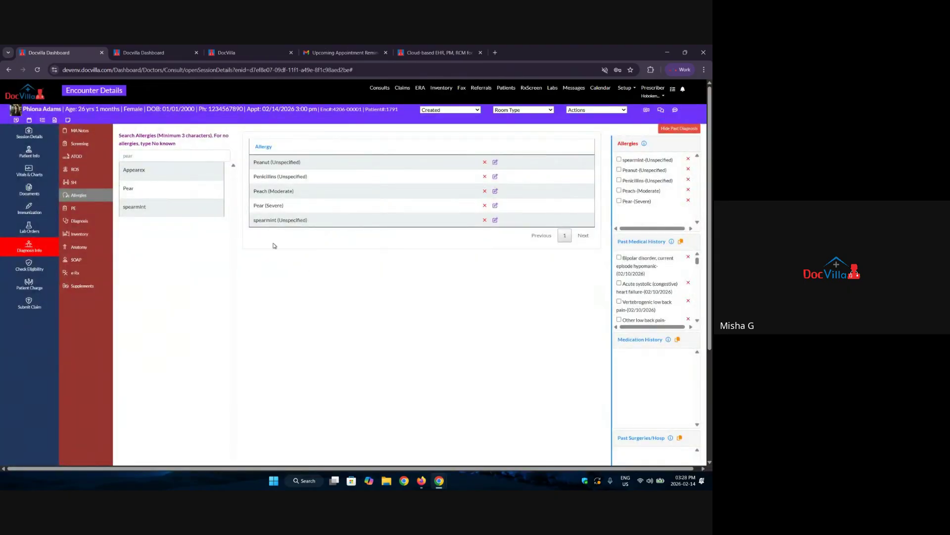
click(79, 273)
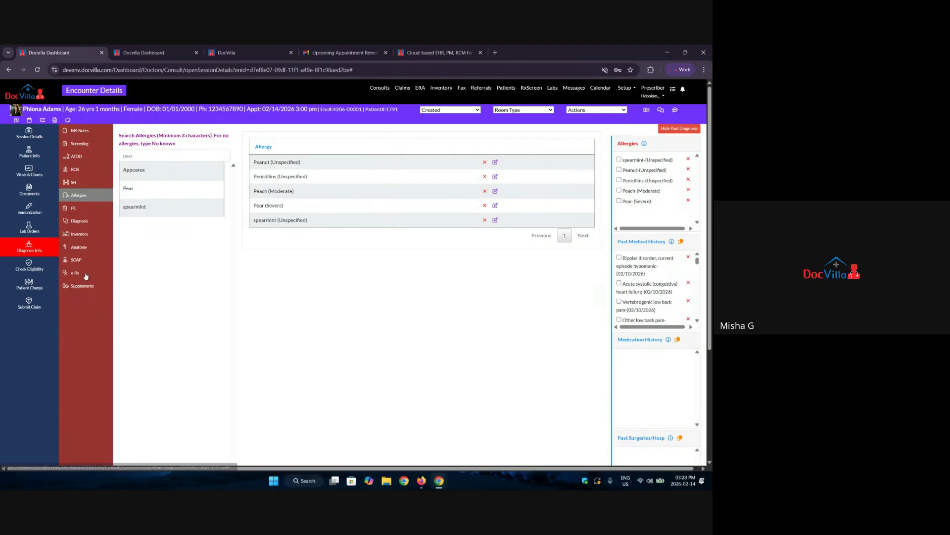
click(85, 195)
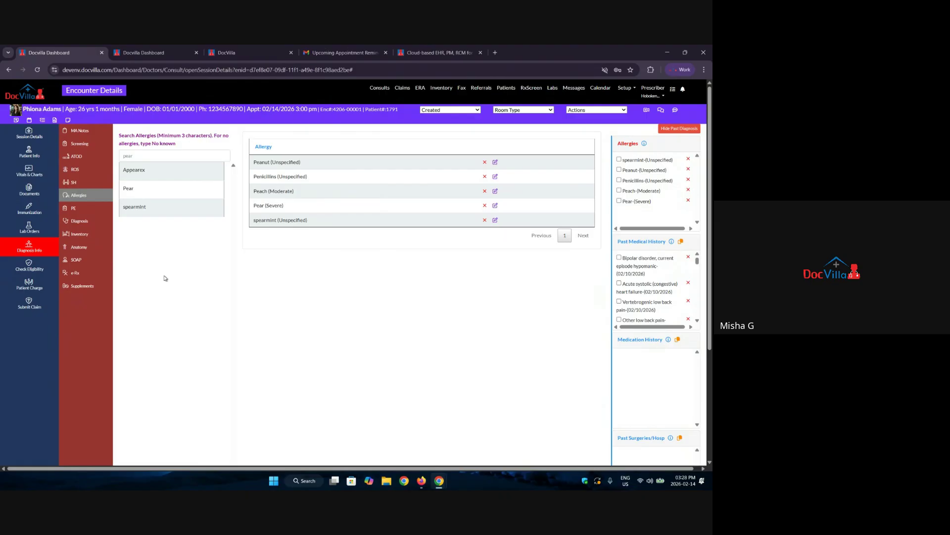
In Physical Exam, search the templates for 'psych' and select Psych DSM V.
click(74, 208)
click(303, 143)
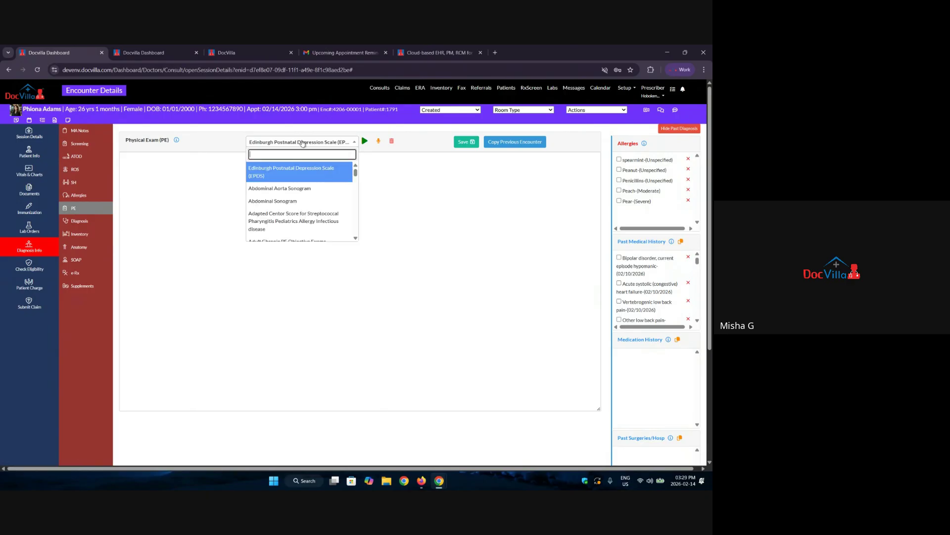
text(pysc)
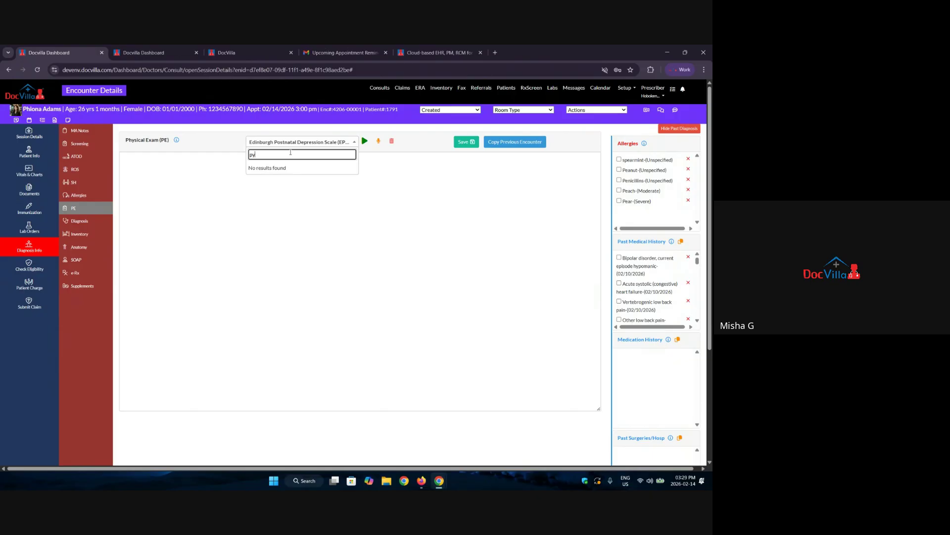
key(BackSpace)
text(sych)
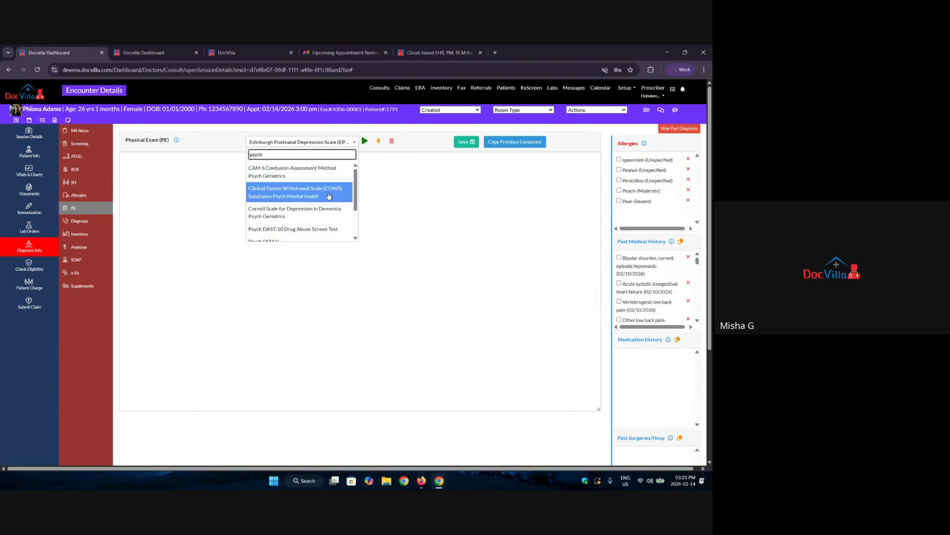
scroll(292, 196, down, 1)
scroll(297, 197, up, 1)
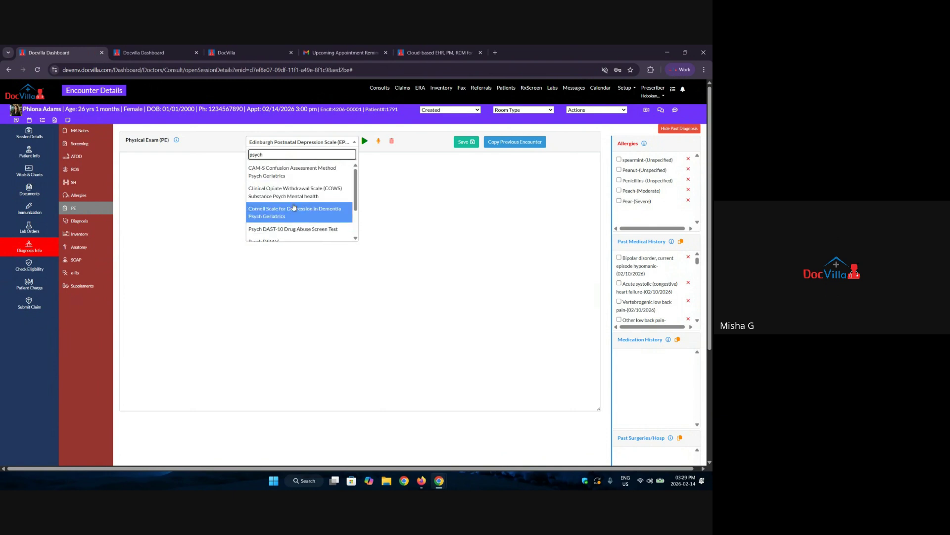
scroll(288, 203, down, 1)
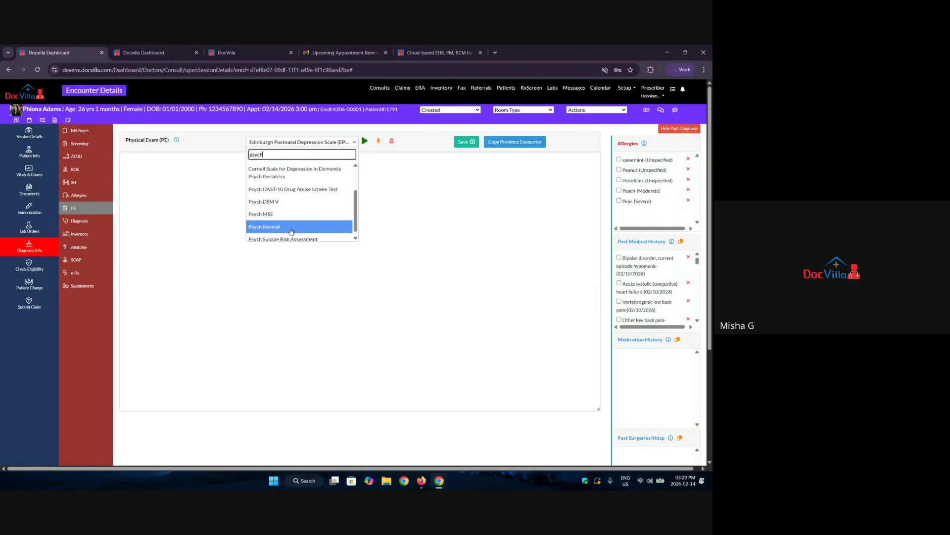
click(267, 199)
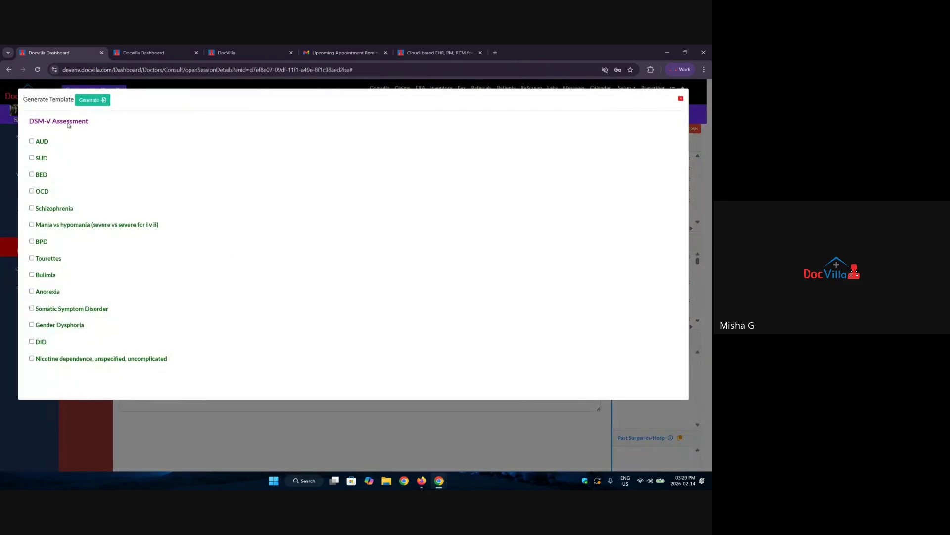
Preview the AUD, SUD, BED, OCD and Schizophrenia criteria, leaving each unchecked.
click(31, 142)
click(31, 141)
click(32, 158)
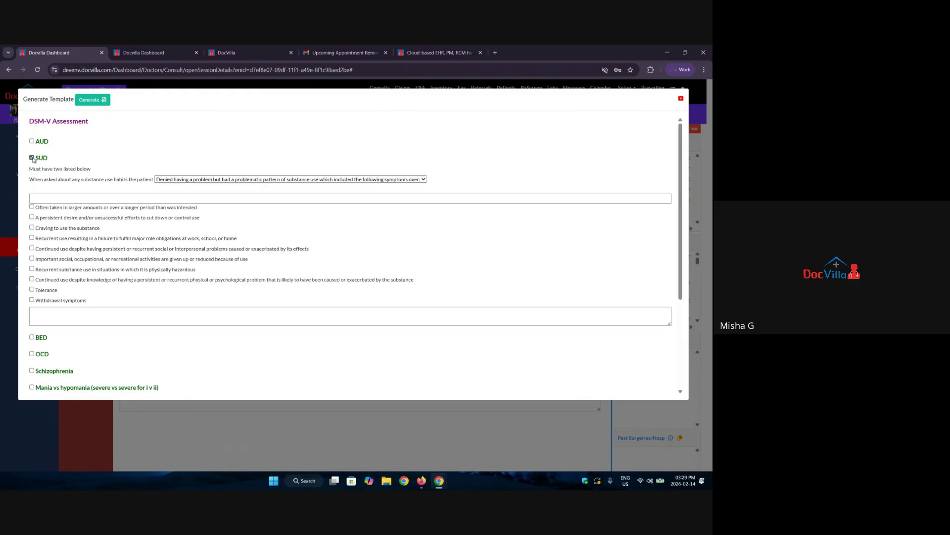
click(32, 158)
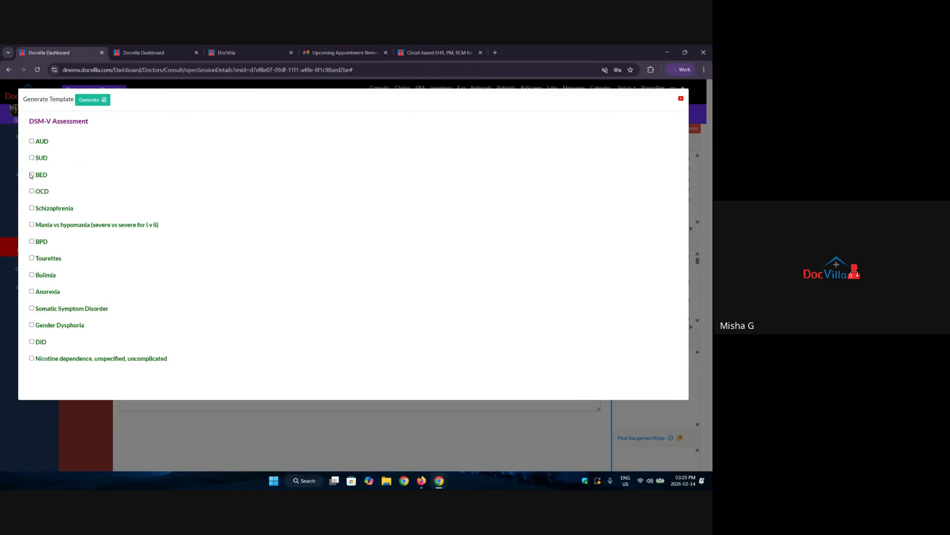
click(31, 174)
click(32, 175)
click(32, 191)
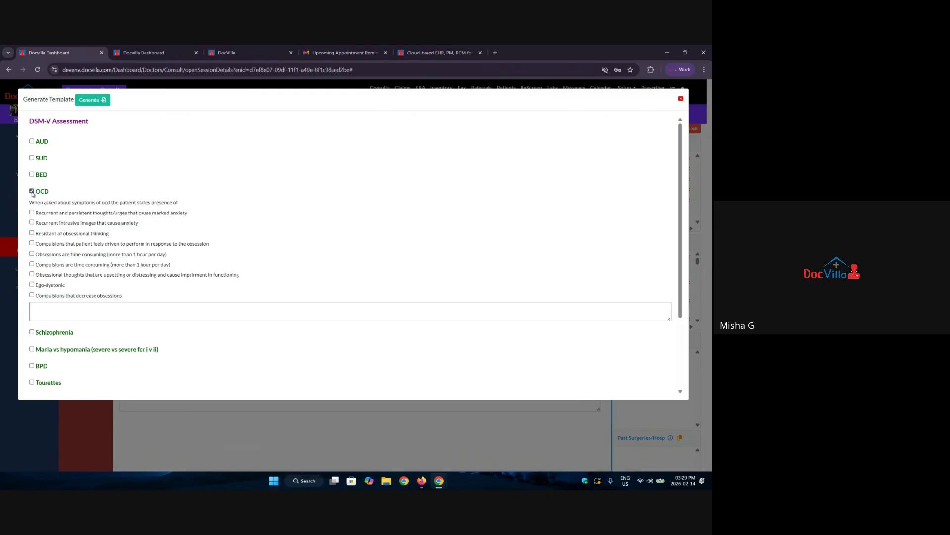
click(32, 191)
click(31, 208)
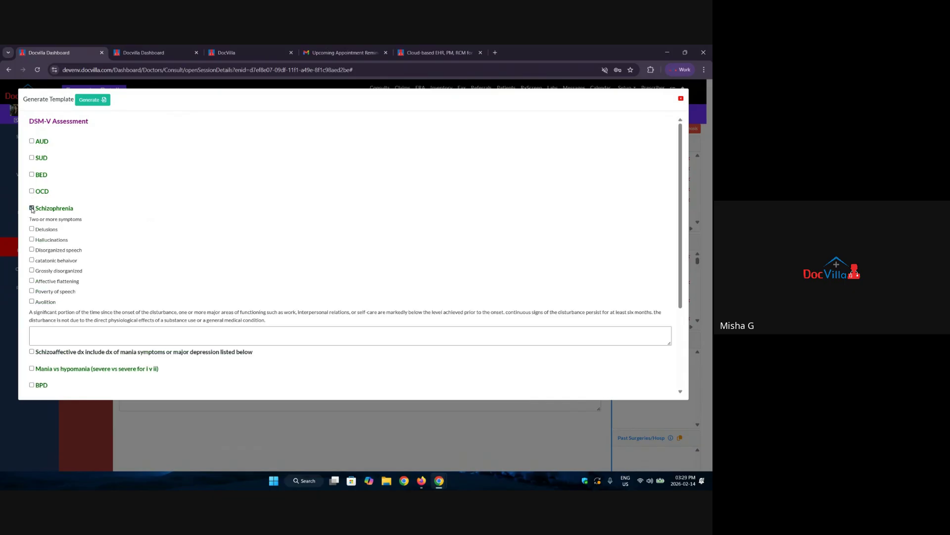
click(32, 207)
Preview Mania vs hypomania, BPD, Tourettes, Bulimia and Anorexia unchecked, then generate the DSM-V Assessment heading.
click(32, 225)
click(32, 225)
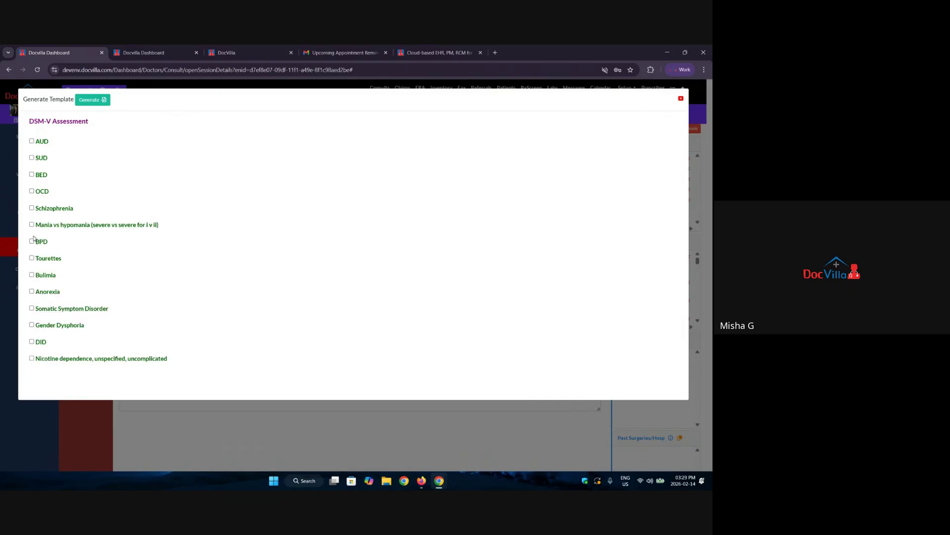
click(31, 241)
click(31, 241)
click(32, 258)
click(31, 258)
click(31, 274)
click(31, 275)
click(31, 291)
click(31, 291)
click(90, 102)
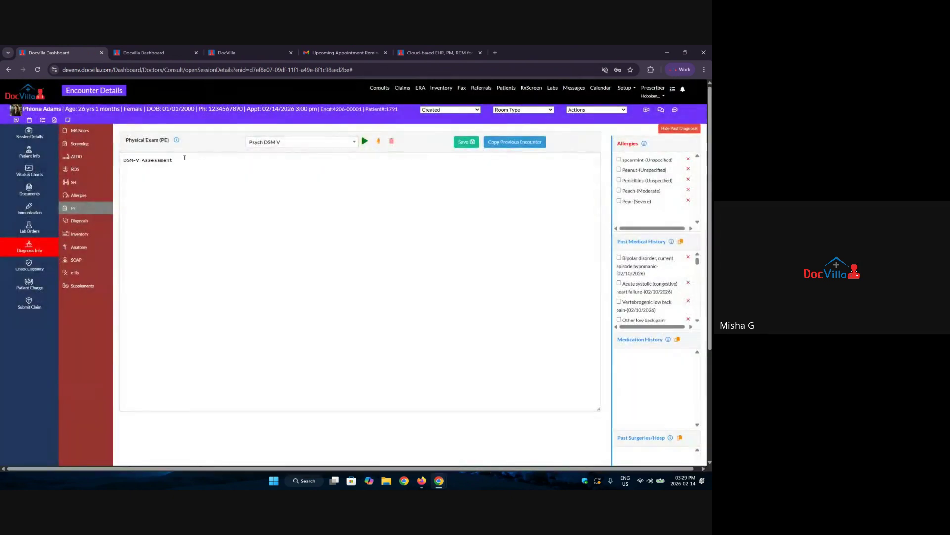
Search the exam templates for 'weigh', 'obes', then 'ped', and pick General Pediatric Exams.
click(297, 144)
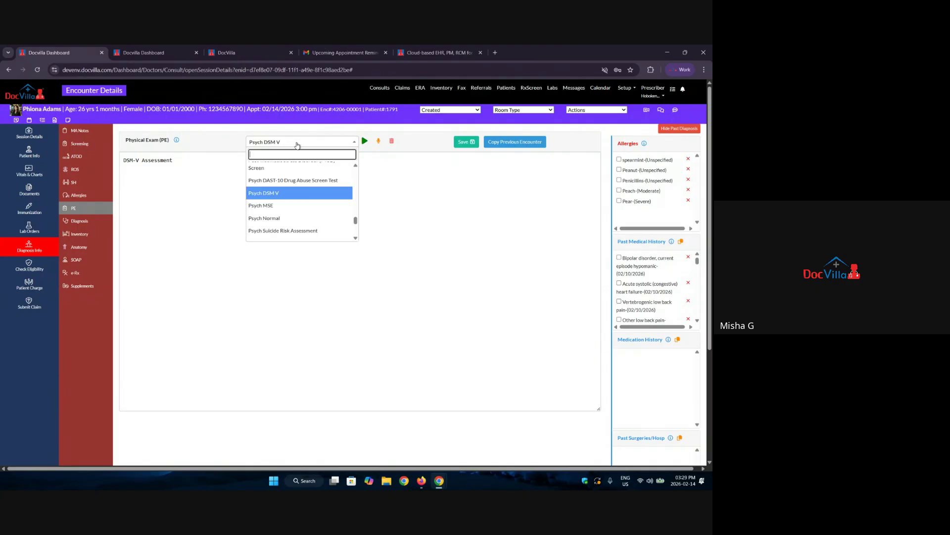
text(weigh)
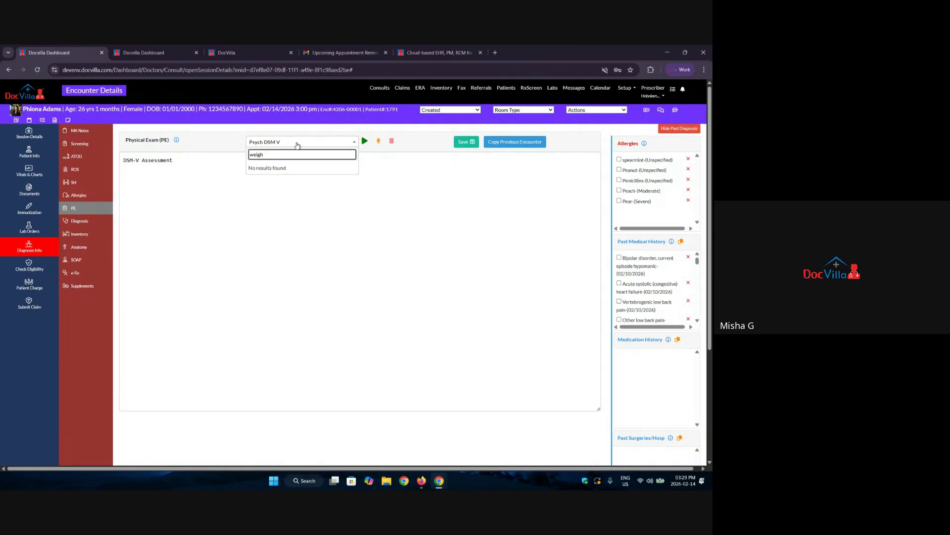
key(BackSpace)
key(BackSpace)
key(BackSpace)
key(BackSpace)
key(BackSpace)
text(obes)
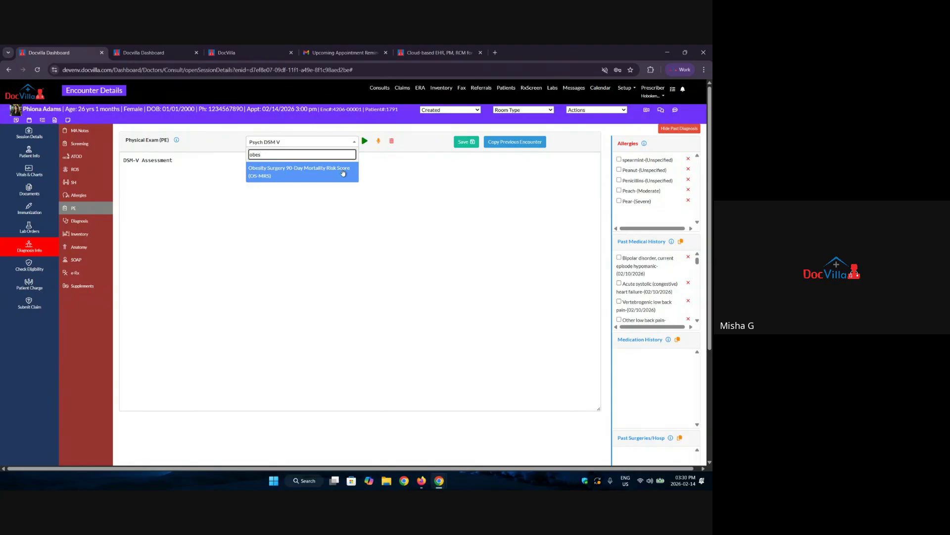
drag(286, 153, 220, 156)
text(ped)
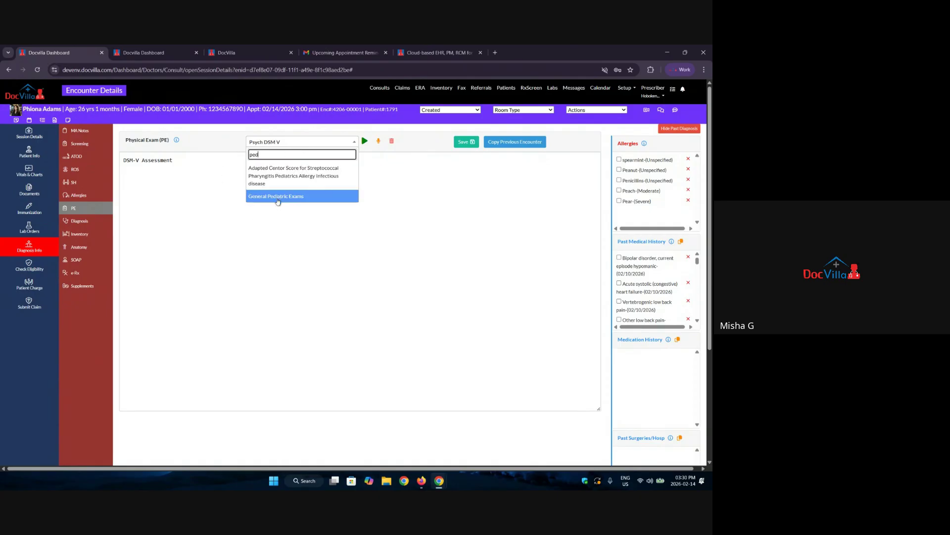
click(276, 196)
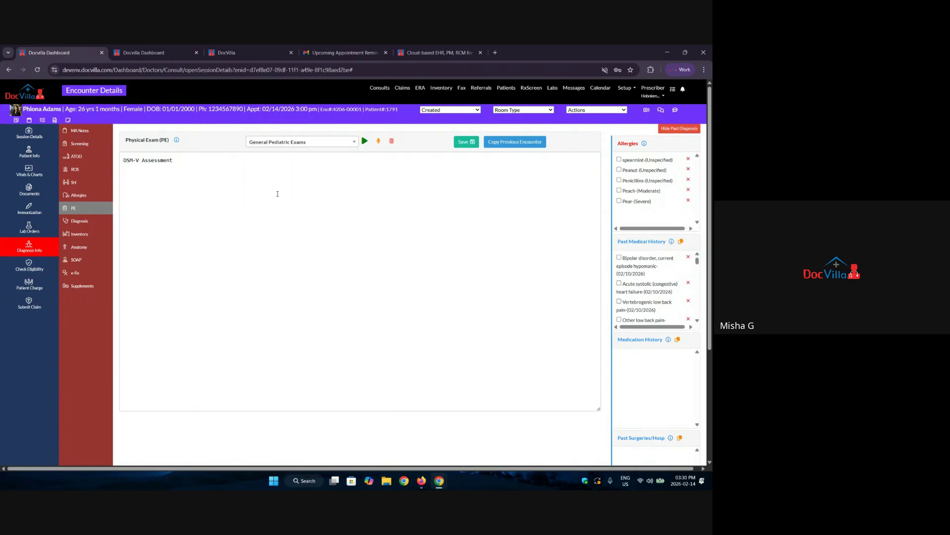
In the pediatric exam form, try Sports Physical, Male 1 to 4 Years and Female less than 1 Year, then settle on Female over 4 Years.
click(365, 141)
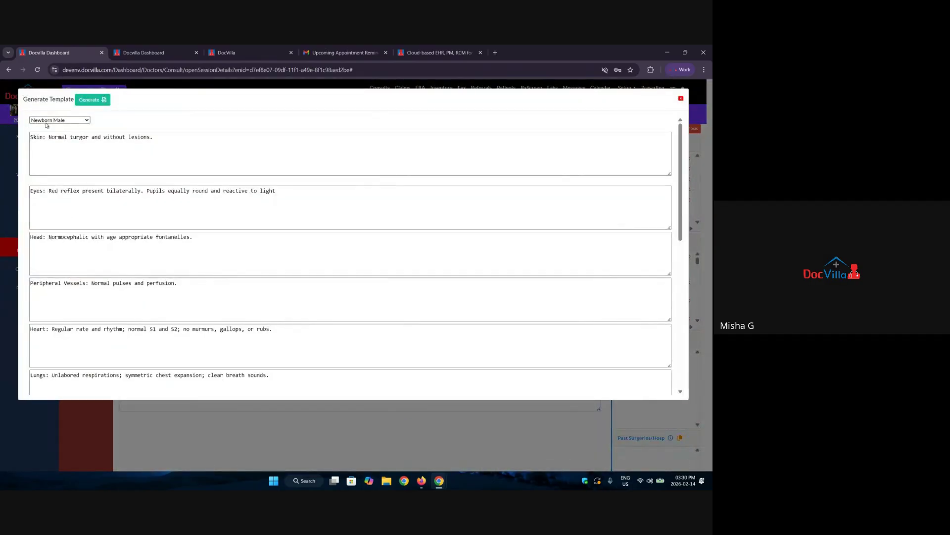
click(46, 120)
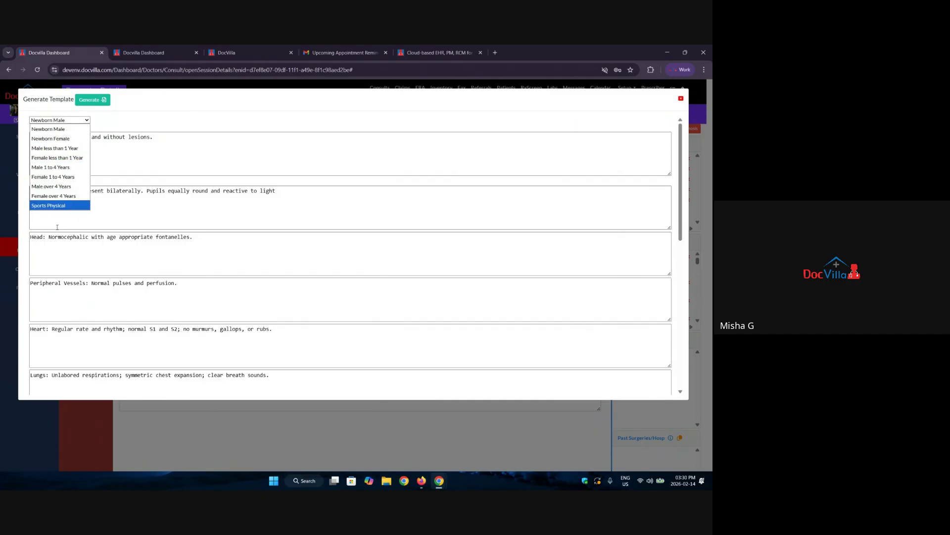
click(46, 206)
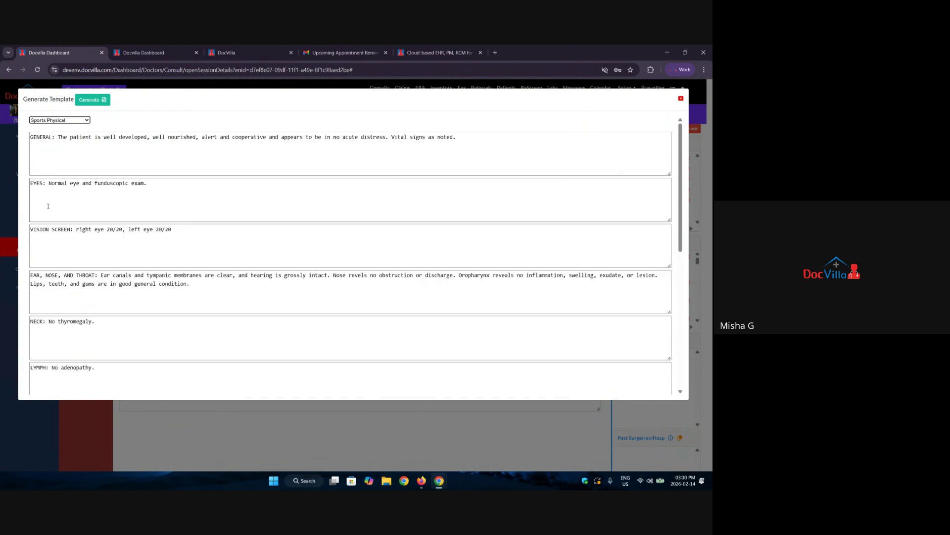
click(73, 120)
click(57, 168)
click(70, 121)
click(57, 158)
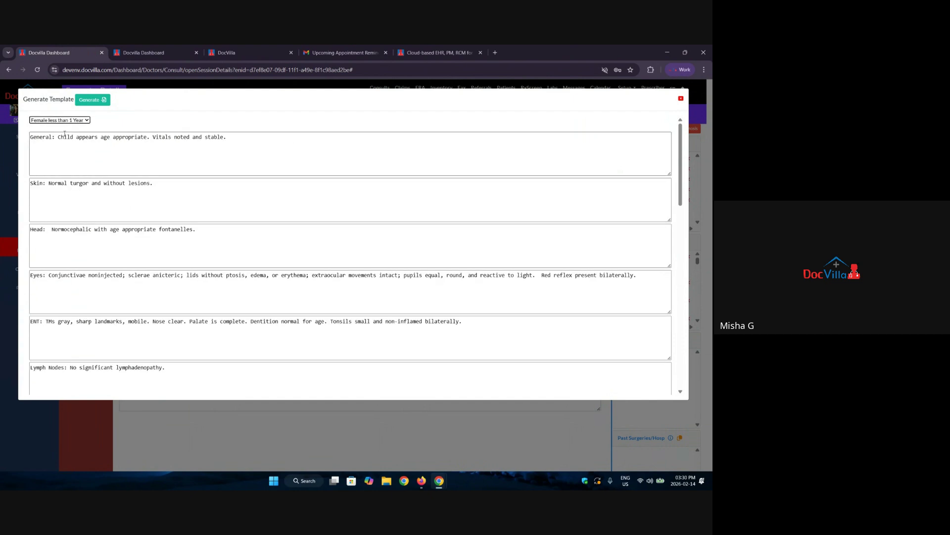
click(68, 120)
click(53, 195)
Edit the end of the Skin finding and generate the pediatric findings into the notes.
drag(155, 189, 112, 193)
text(xc\dvwf)
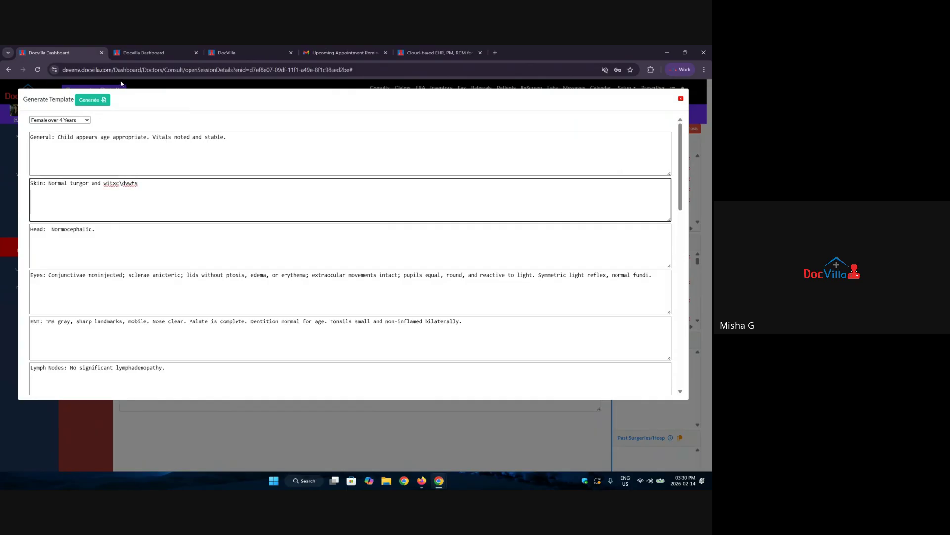
click(94, 101)
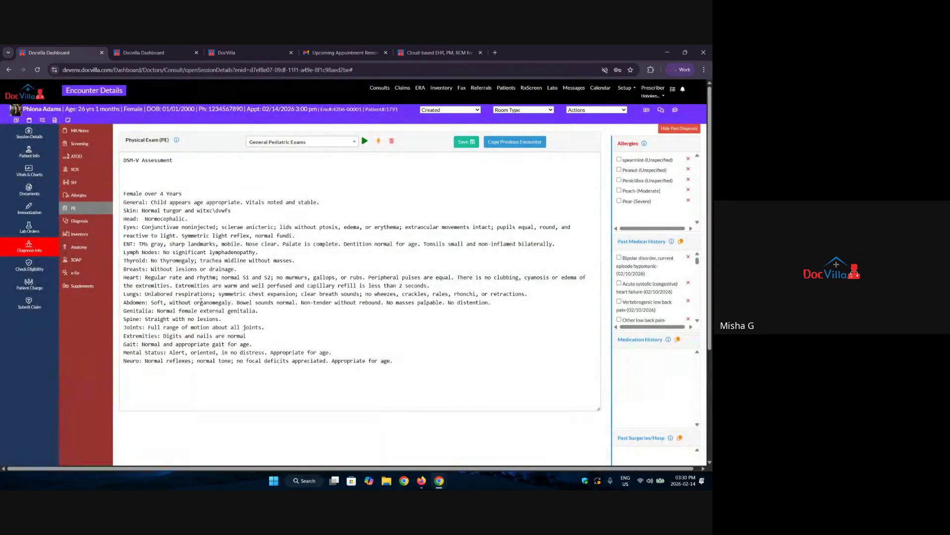
scroll(345, 304, down, 3)
scroll(345, 304, up, 3)
Choose the ObGyn Gyne Woman Urine Pregnancy Test exam template.
click(317, 144)
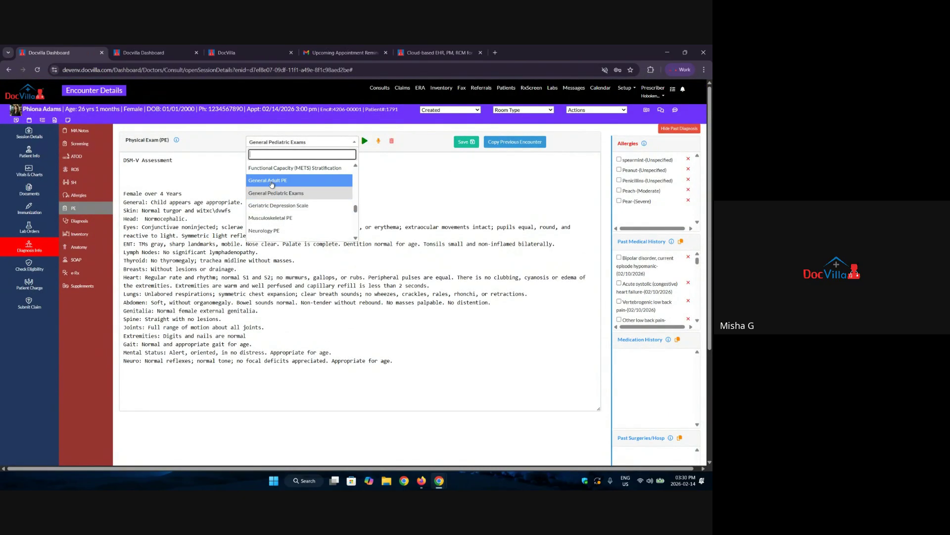
scroll(290, 188, down, 1)
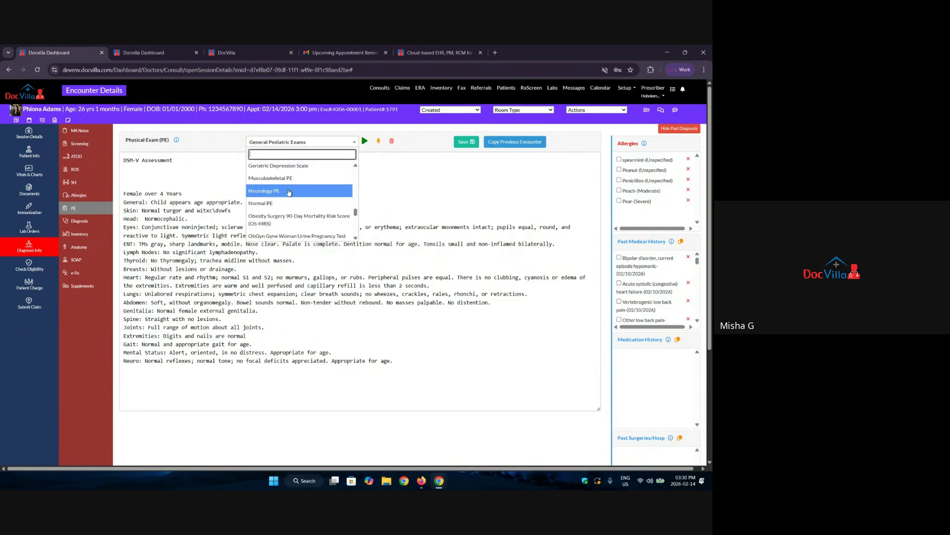
scroll(292, 183, down, 1)
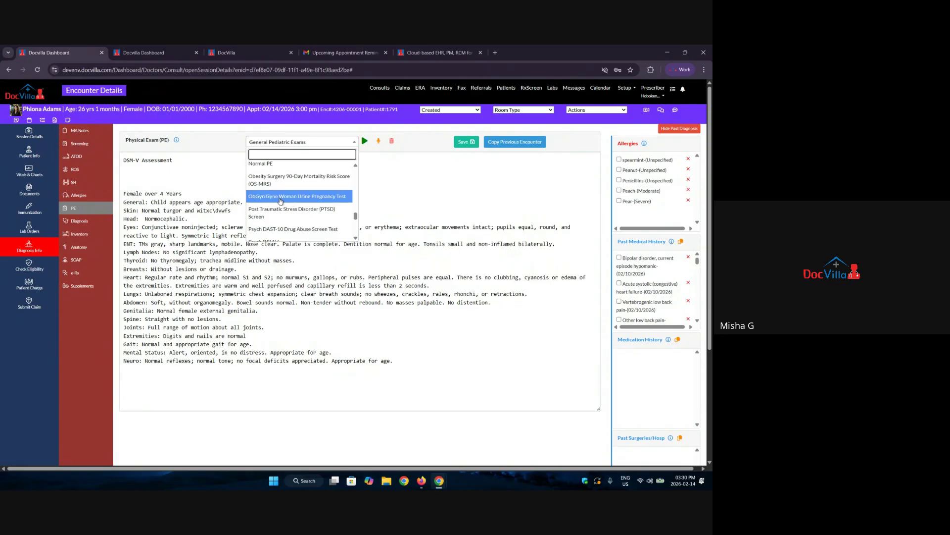
click(281, 199)
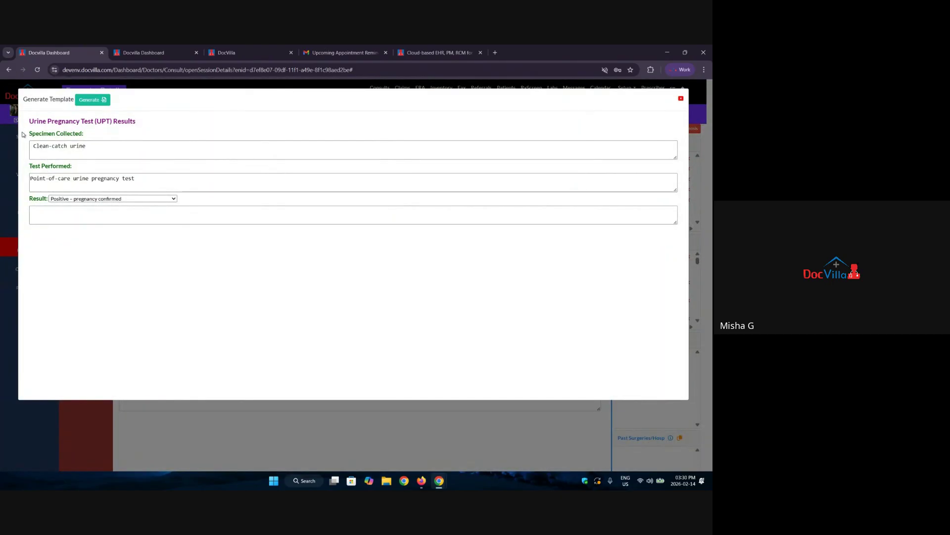
Review the Specimen Collected, Test Performed and Result options, then close the form without inserting.
drag(28, 132, 85, 139)
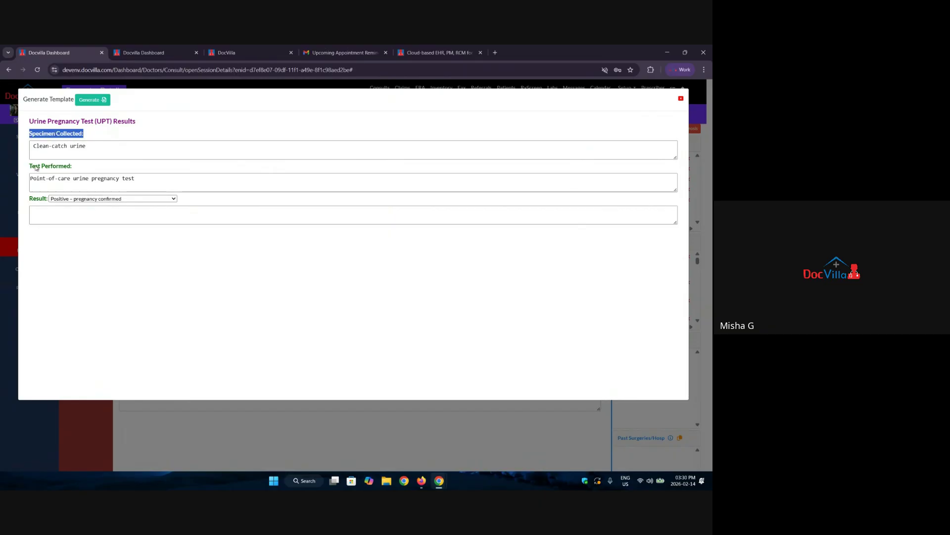
drag(31, 168, 80, 170)
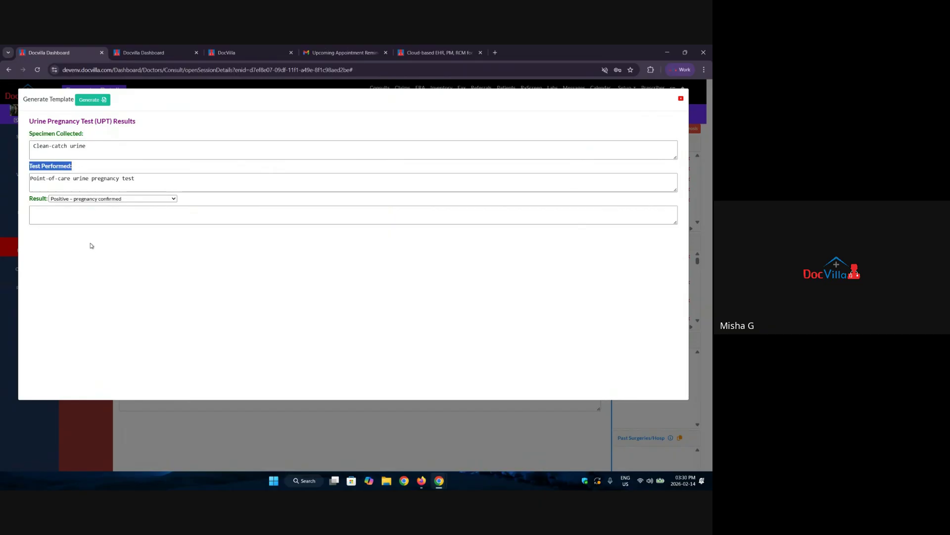
drag(28, 198, 51, 200)
click(85, 201)
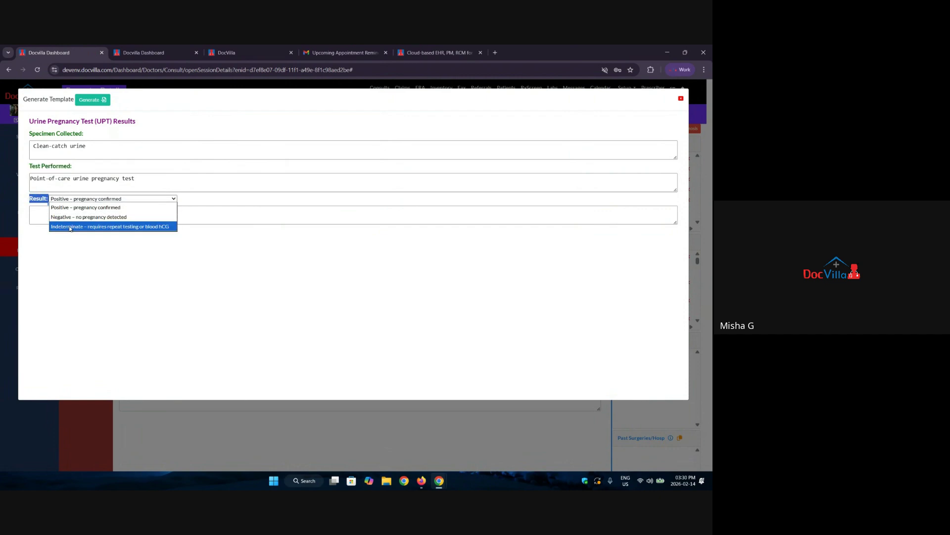
click(681, 98)
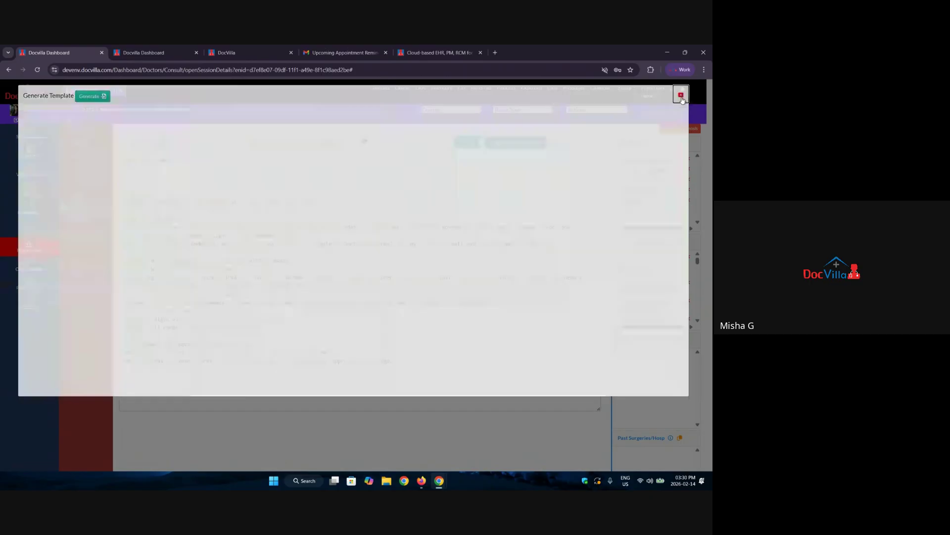
click(316, 143)
scroll(284, 210, down, 2)
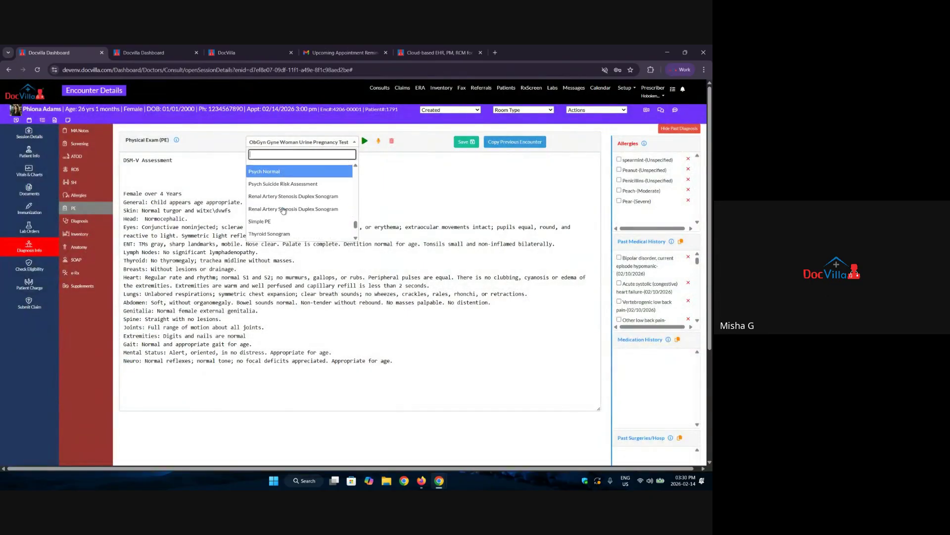
Choose the Urinalysis template and look over its Color, Appearance, Odor and Foam fields.
scroll(283, 211, down, 3)
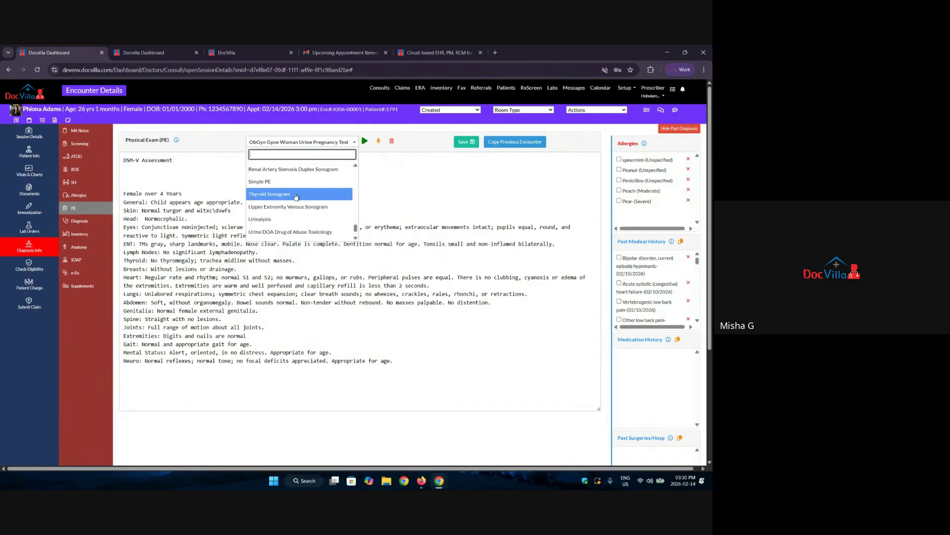
click(277, 223)
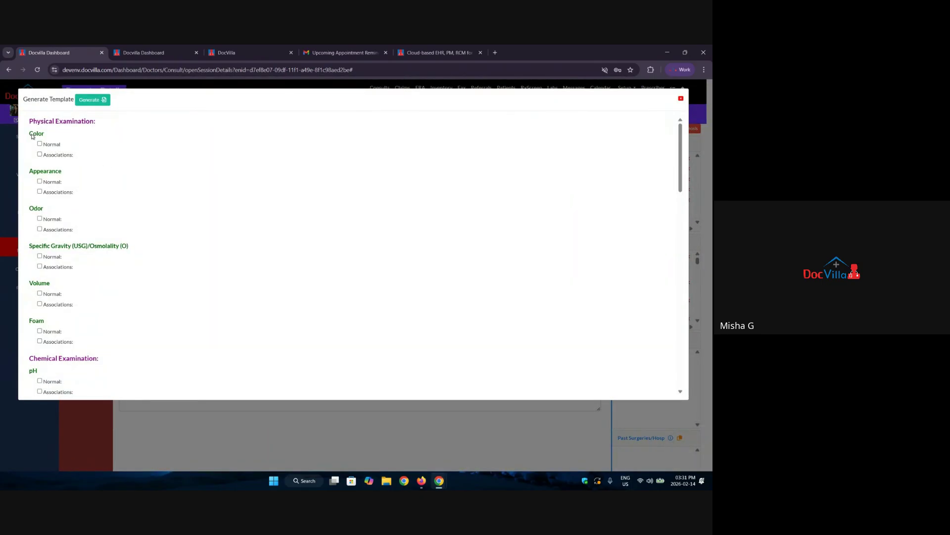
double_click(36, 133)
double_click(45, 171)
double_click(36, 208)
drag(30, 246, 99, 239)
scroll(98, 262, down, 1)
double_click(36, 281)
Review the pH, Blood Cells and Glucose fields, then generate the Urinalysis text into the notes.
scroll(55, 287, down, 2)
scroll(101, 277, down, 1)
scroll(101, 278, down, 2)
drag(38, 172, 29, 174)
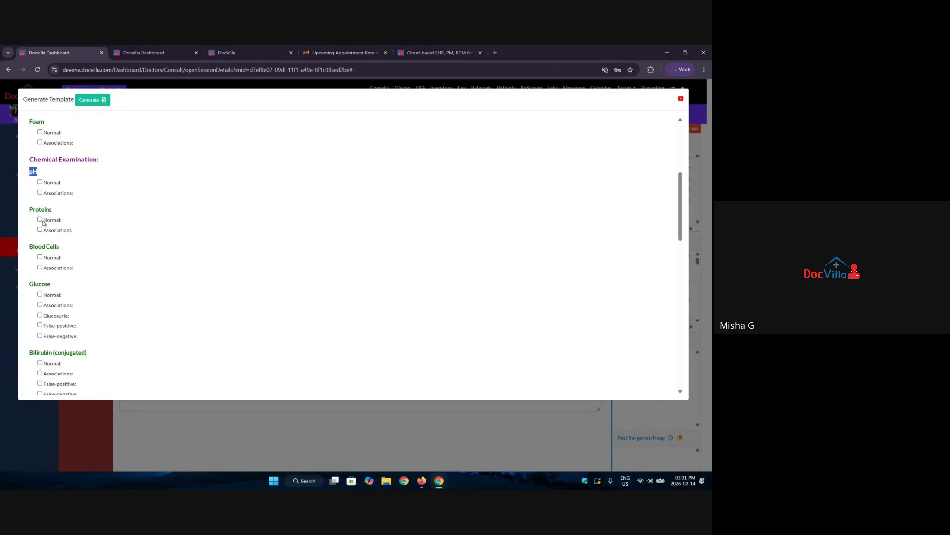
click(57, 211)
triple_click(36, 247)
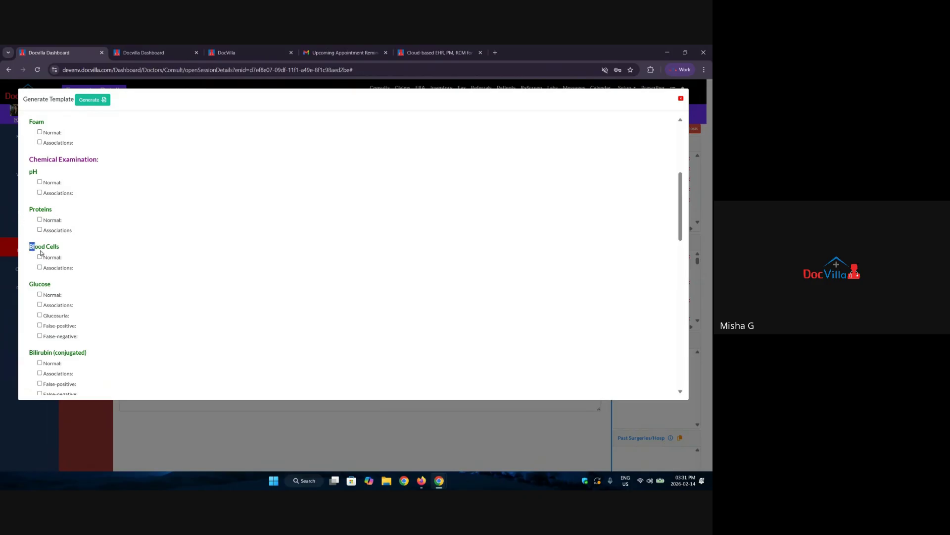
double_click(37, 284)
scroll(59, 287, down, 7)
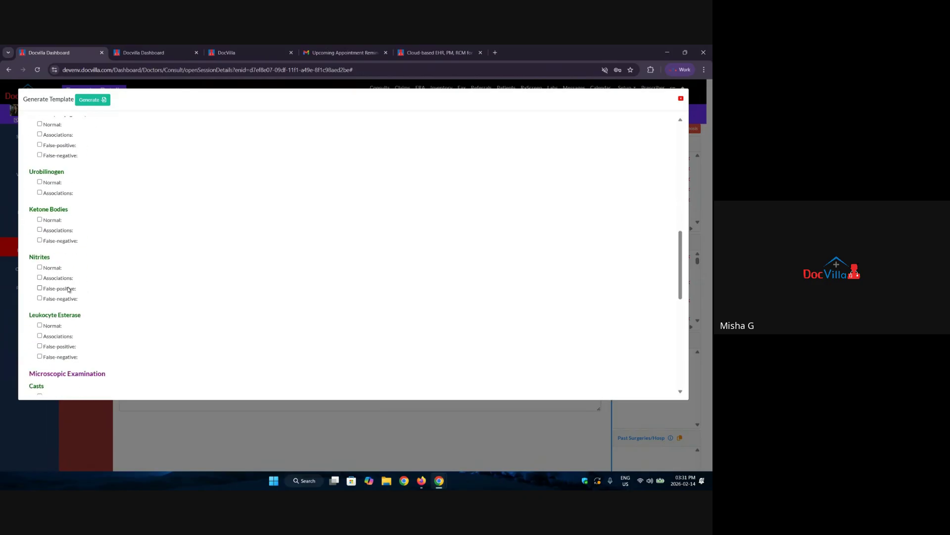
scroll(80, 237, down, 5)
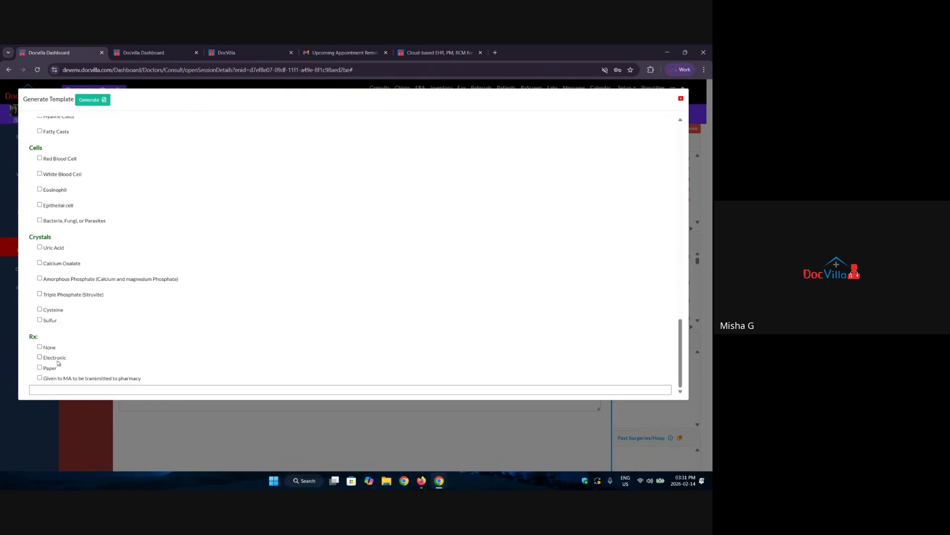
click(93, 99)
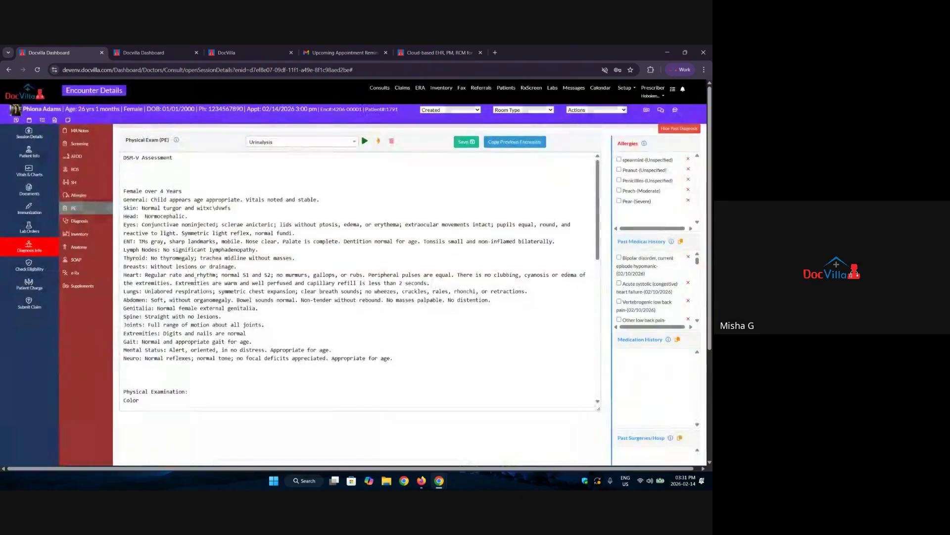
scroll(189, 281, down, 3)
scroll(187, 278, up, 7)
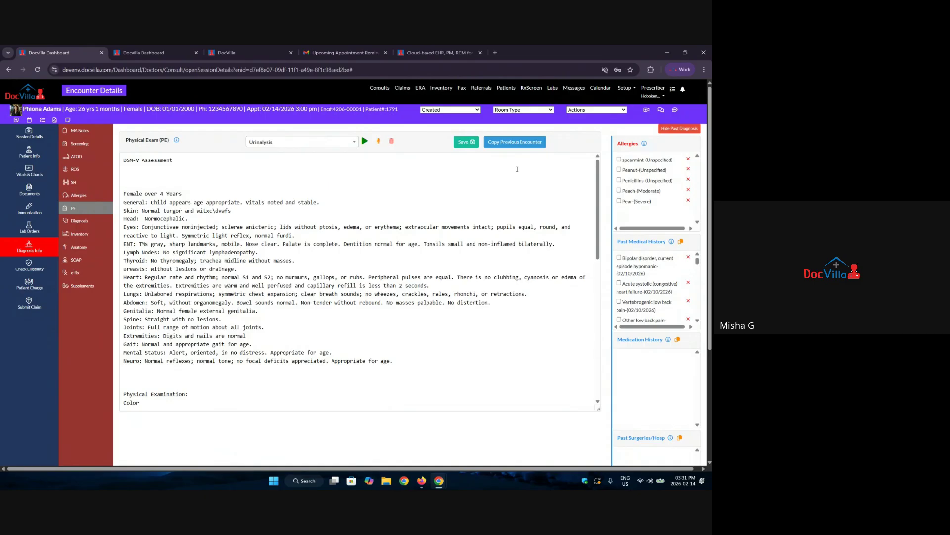
On the Diagnosis page, add the Bipolar disorder history item to the ICD-10 diagnoses.
click(80, 222)
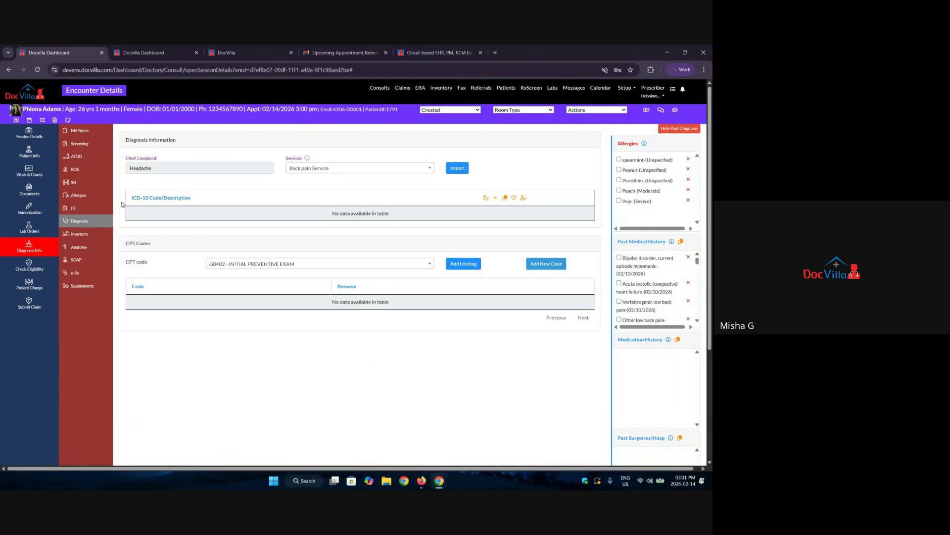
drag(132, 200, 190, 207)
drag(129, 243, 171, 250)
click(619, 258)
click(681, 242)
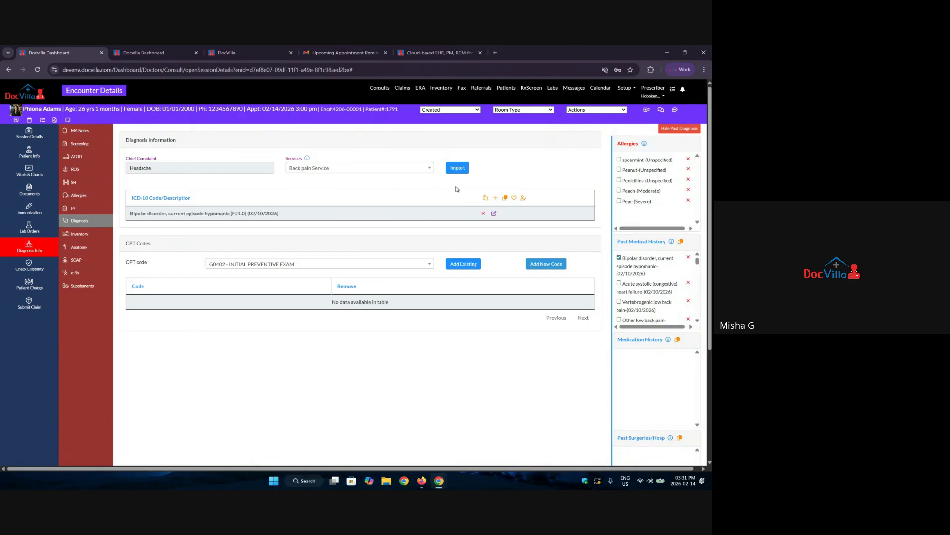
Open the Add New Code form, browse its code suggestions, and close it without saving.
click(495, 198)
click(272, 135)
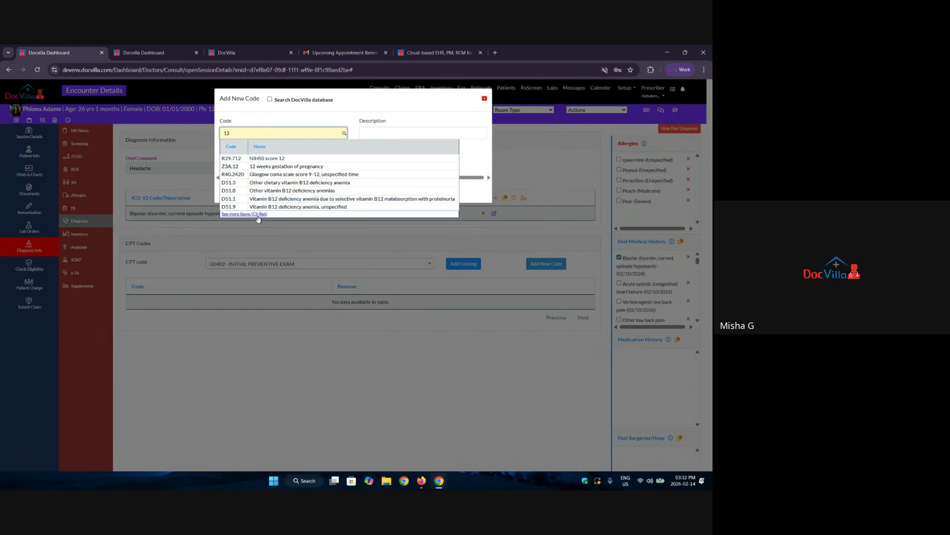
scroll(358, 266, down, 5)
scroll(359, 266, down, 2)
click(166, 362)
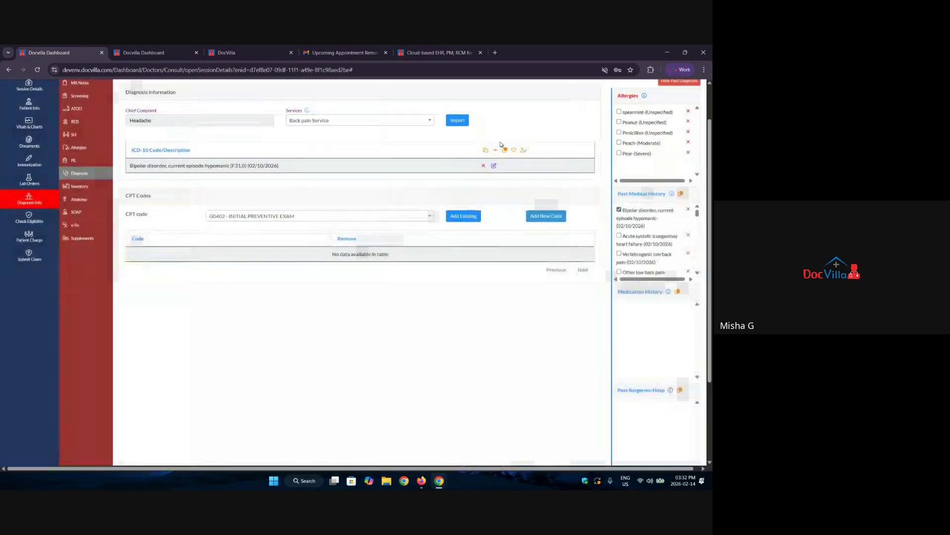
click(485, 98)
Clone the diagnoses from the February 4 past encounter.
click(506, 150)
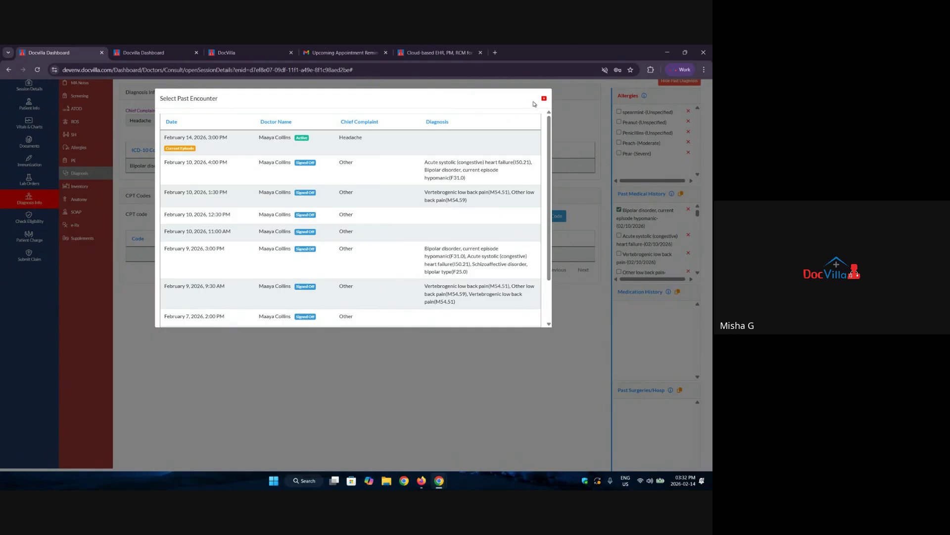
scroll(456, 228, down, 1)
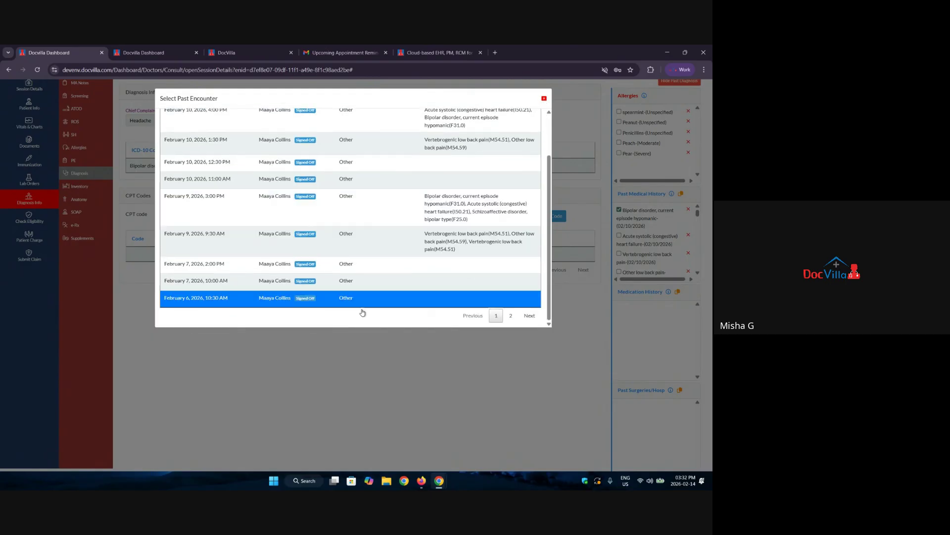
click(511, 315)
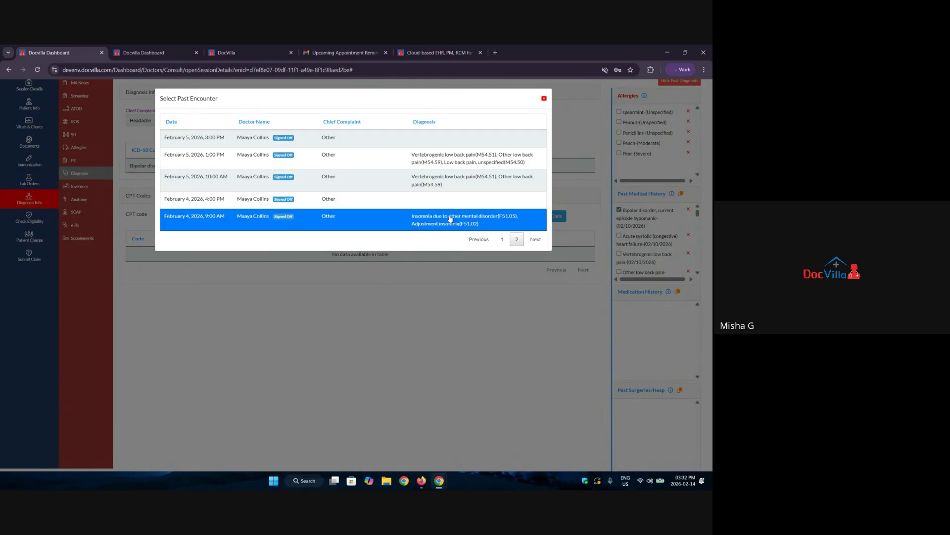
click(421, 221)
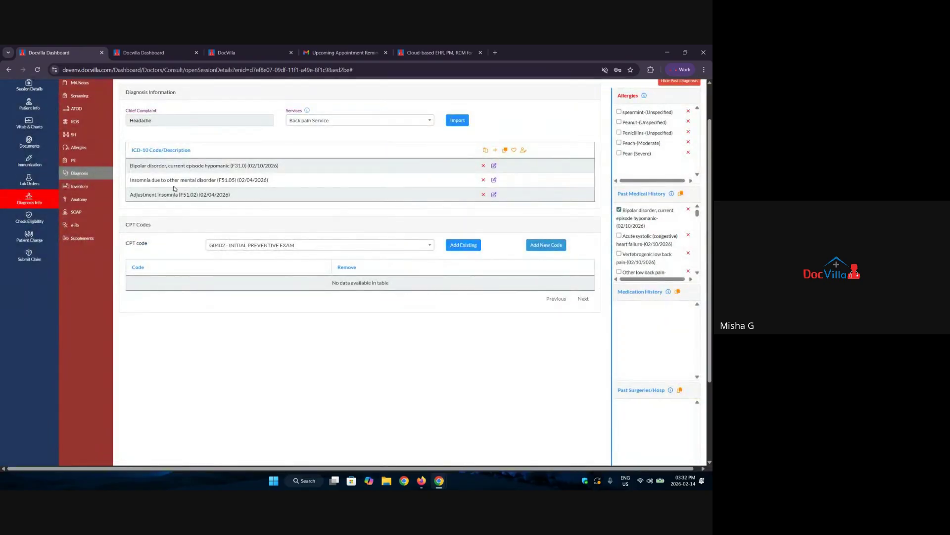
Add saved ICD code F02.80 dementia as a diagnosis.
click(514, 150)
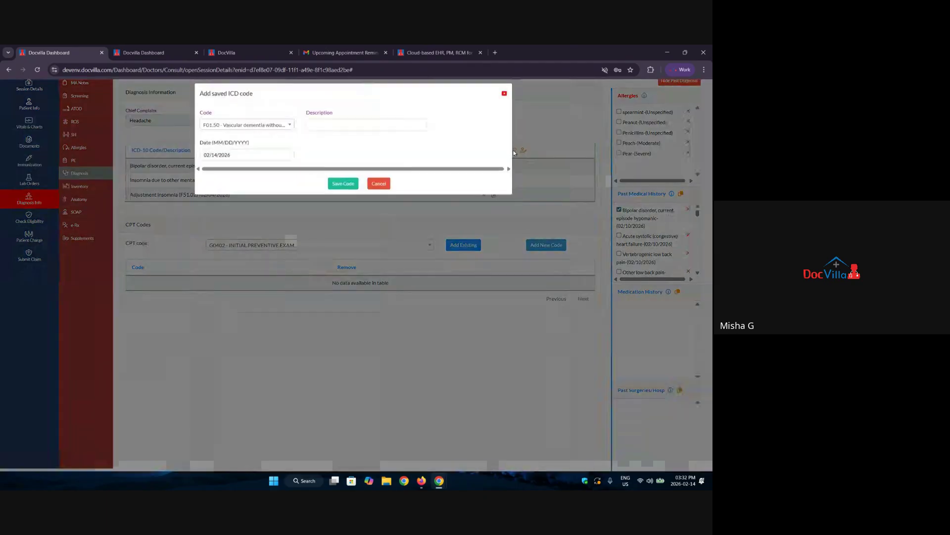
click(218, 129)
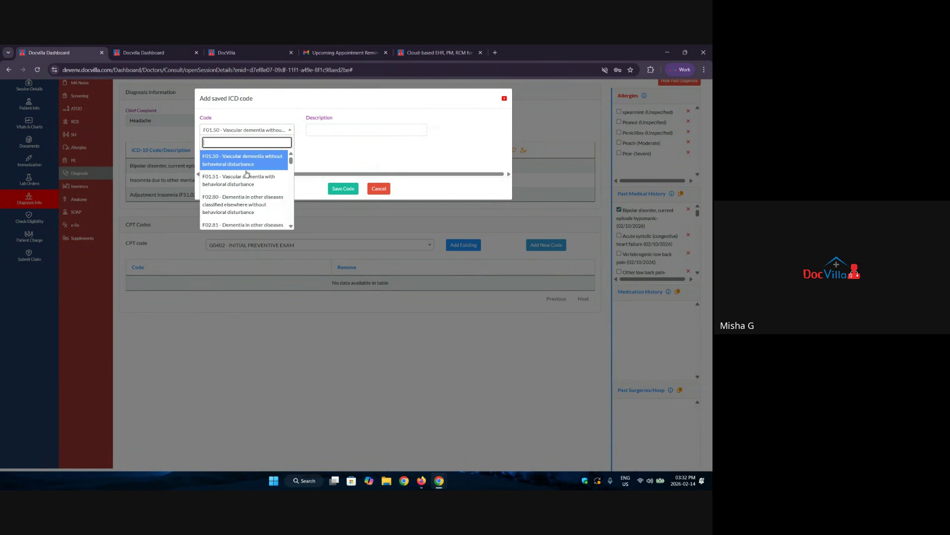
click(224, 196)
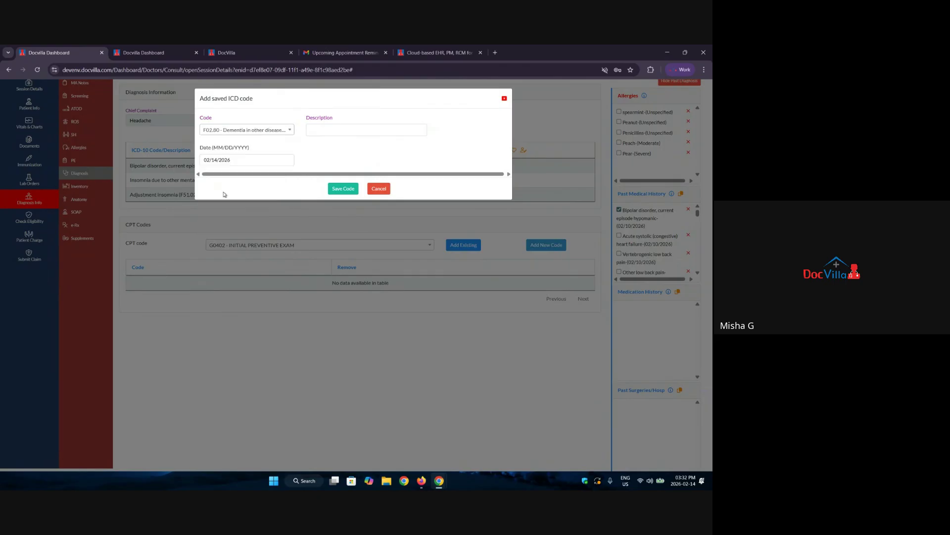
click(343, 188)
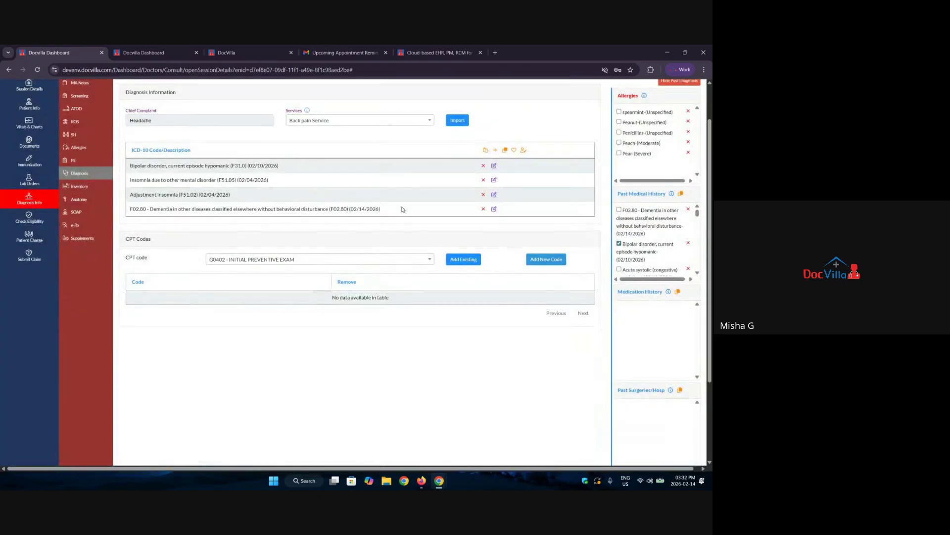
Delete the bipolar disorder, F51.05, F51.02 and F02.80 rows from the ICD-10 list.
click(484, 166)
click(483, 166)
click(484, 166)
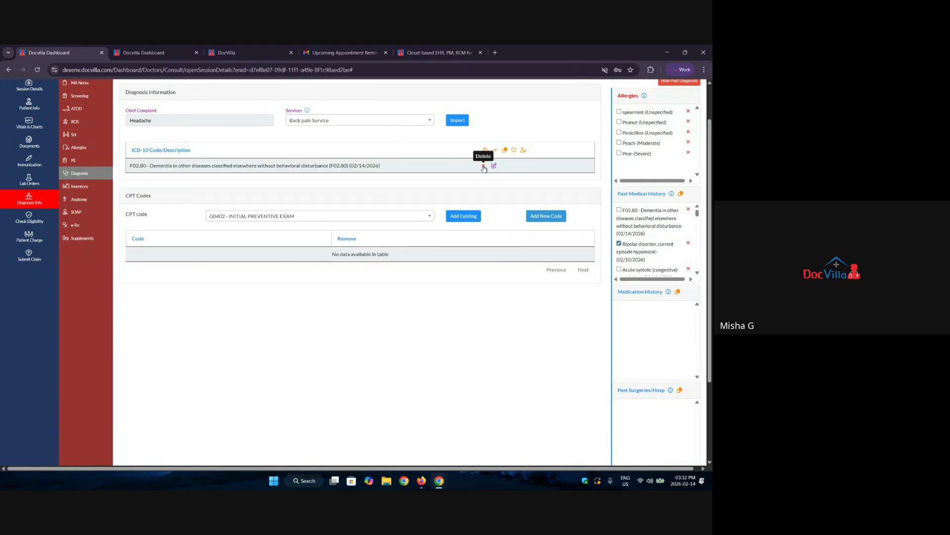
click(483, 167)
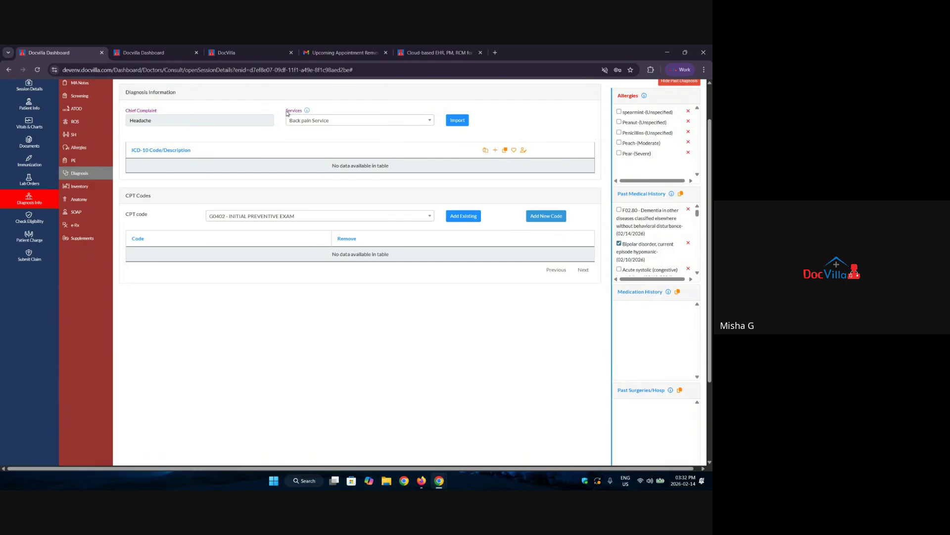
drag(287, 113, 308, 115)
Open the Back pain Service import and review its ICD codes, CPT 69210 and SOAP templates.
click(457, 120)
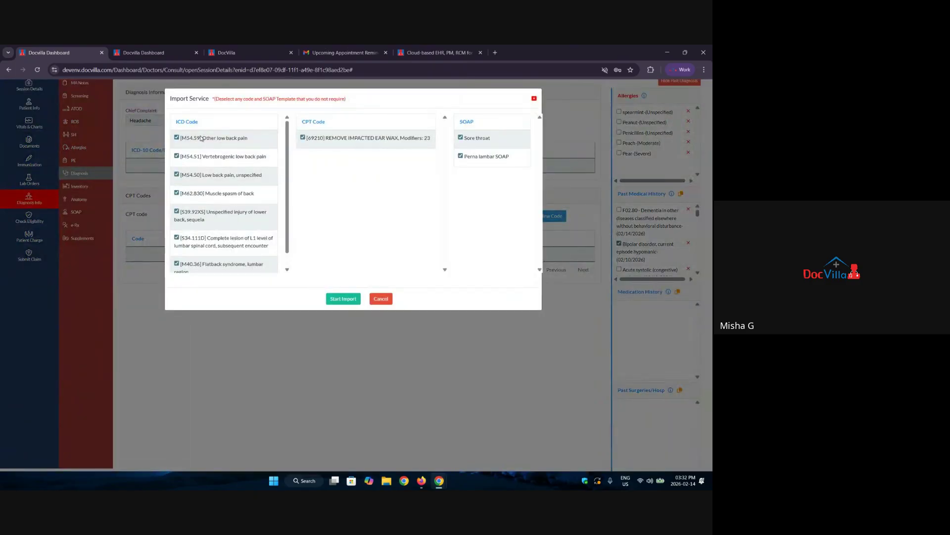
drag(201, 139, 358, 215)
click(359, 214)
drag(306, 138, 342, 142)
click(418, 177)
drag(515, 157, 456, 143)
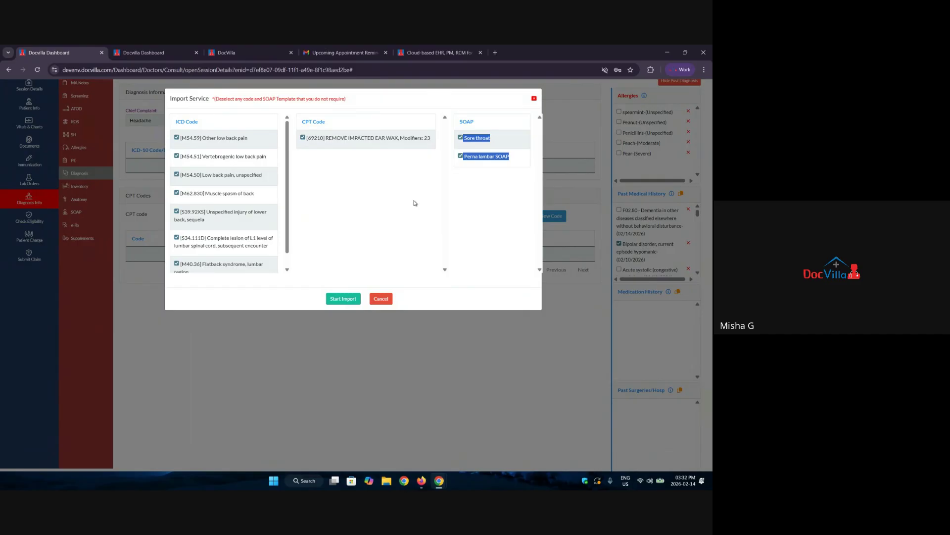
scroll(211, 178, down, 1)
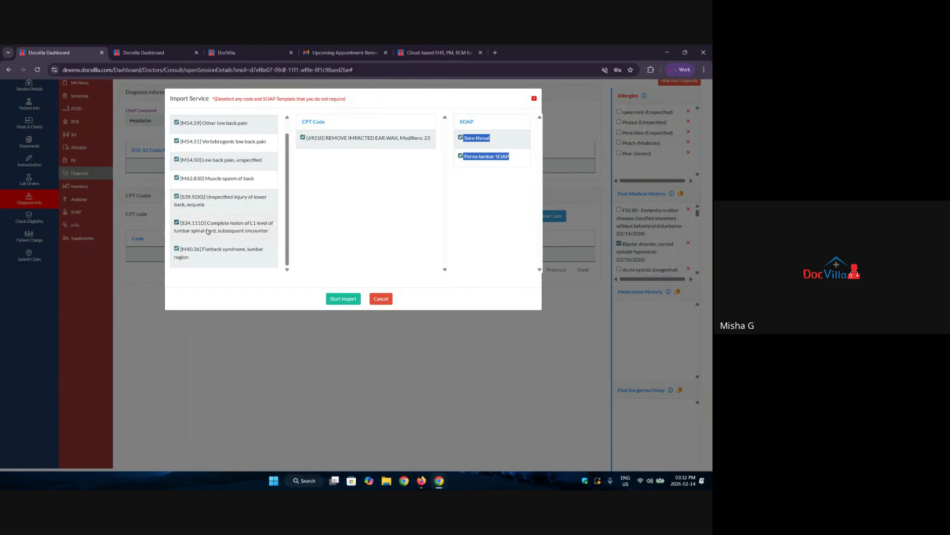
scroll(228, 207, up, 1)
drag(250, 138, 207, 138)
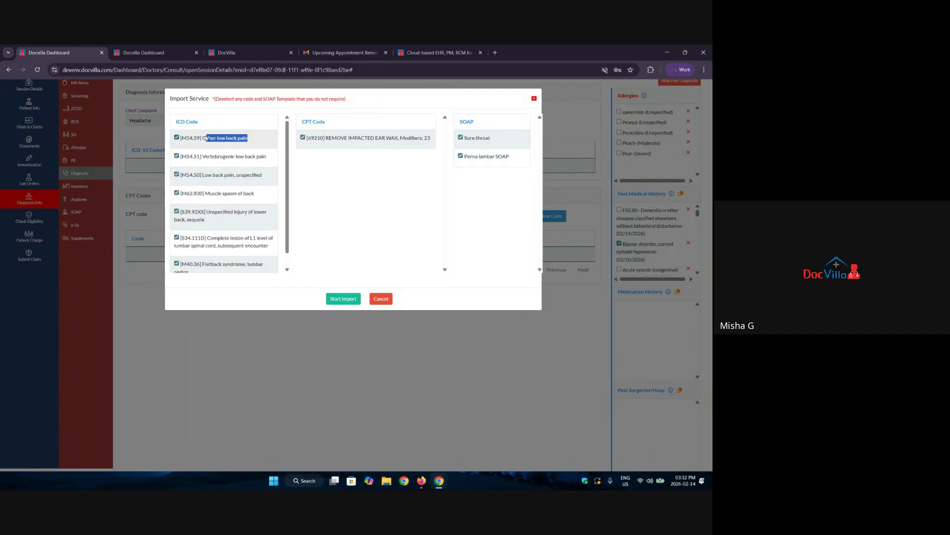
click(381, 216)
scroll(208, 252, down, 1)
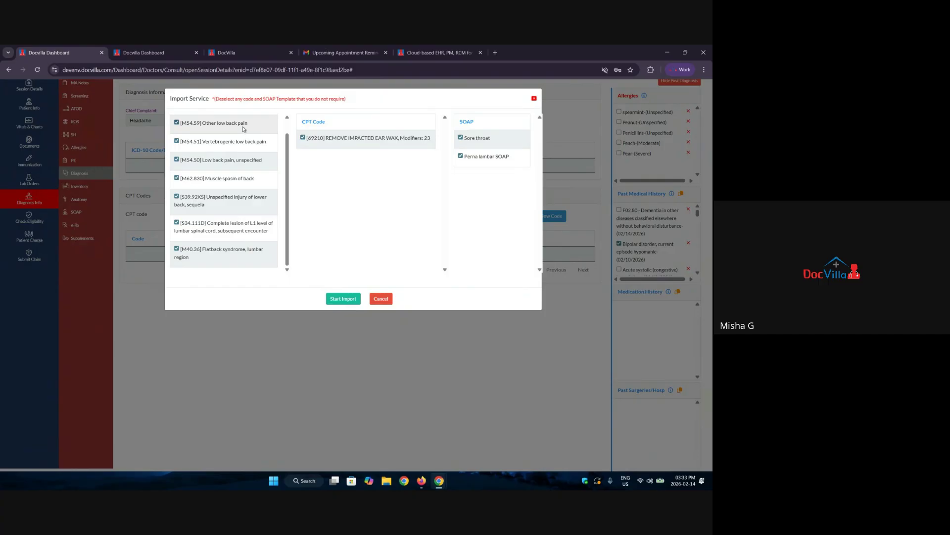
Exclude M40.36, S34.111D, S39.92XS, M62.830, M54.50 and the Perna lambar SOAP, then run the import.
click(209, 257)
click(211, 228)
click(213, 201)
click(211, 185)
click(209, 164)
scroll(218, 198, up, 1)
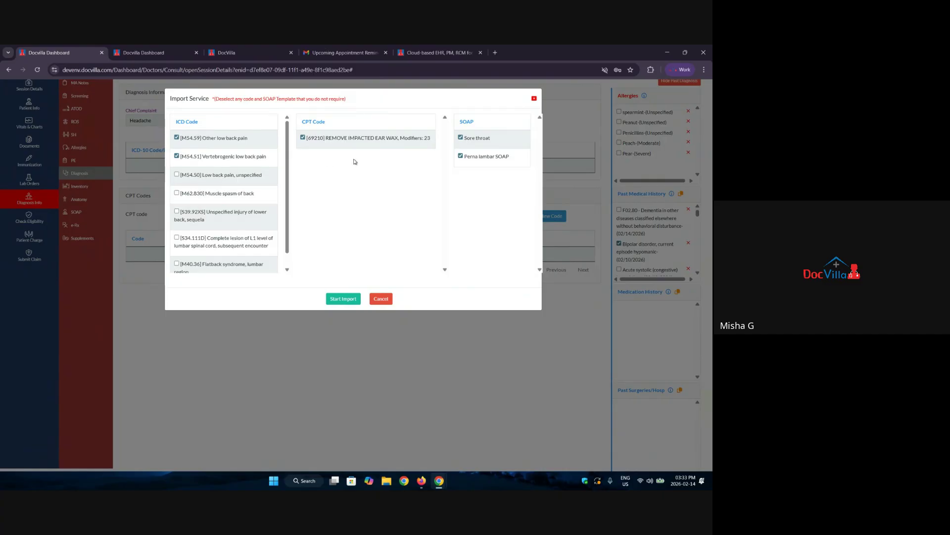
click(461, 157)
click(342, 301)
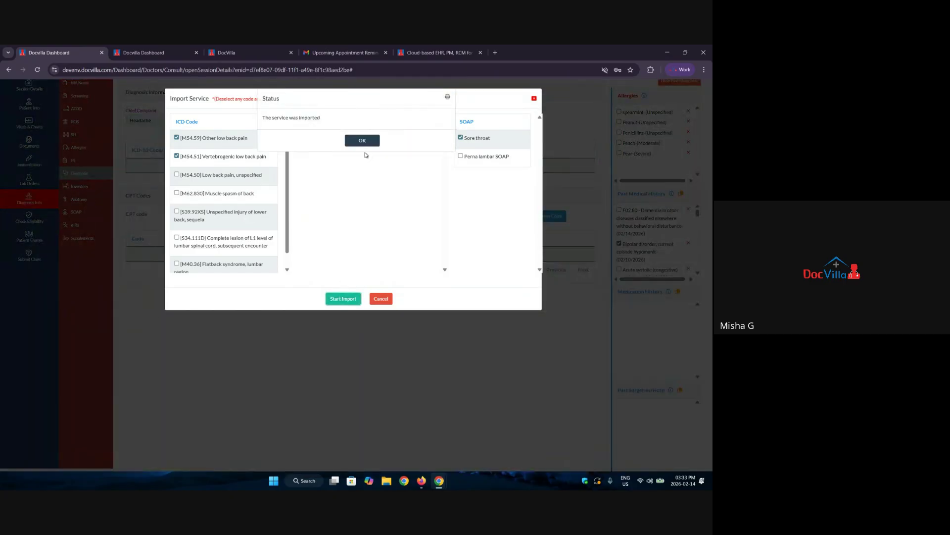
click(364, 141)
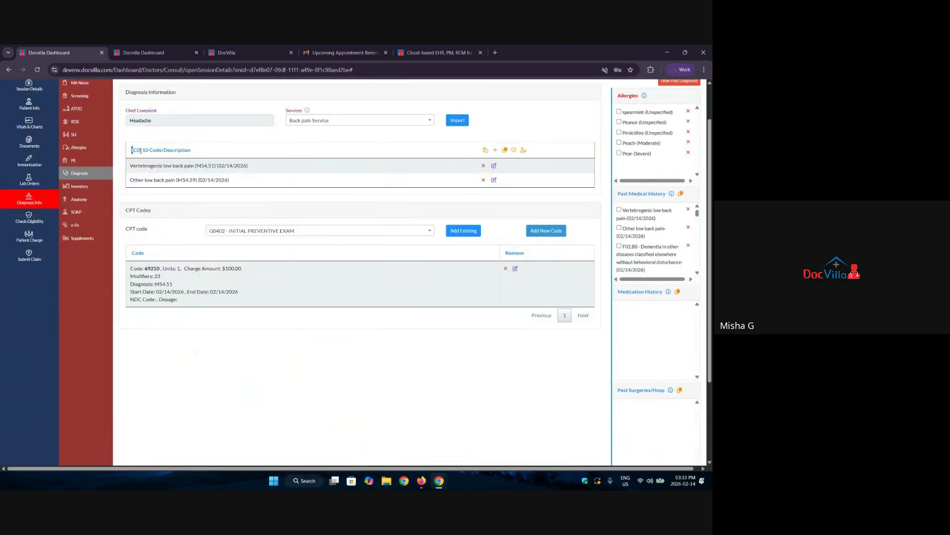
Cycle through the SOAP note's Subjective, Objective, Assessment, Plan and Additional Info tabs.
drag(140, 150, 219, 152)
drag(125, 222, 154, 213)
click(82, 214)
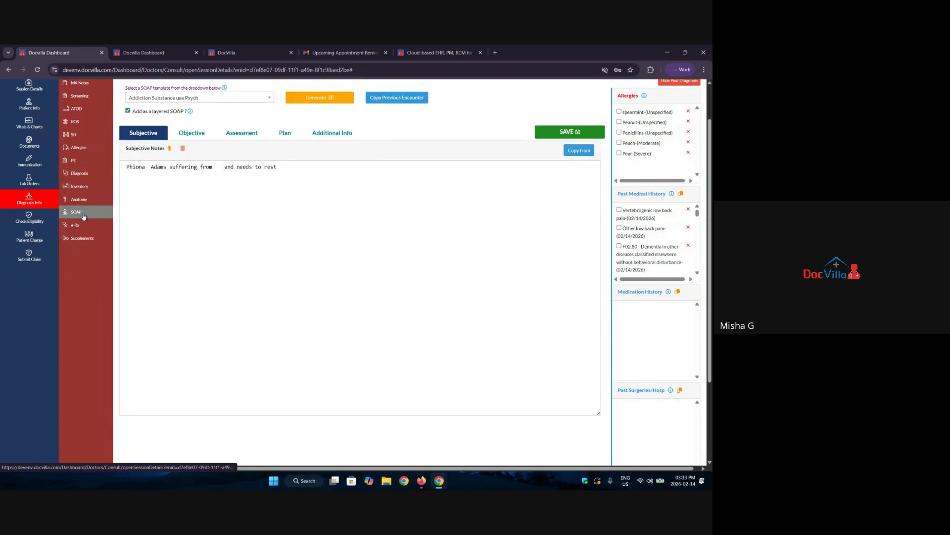
click(192, 133)
click(242, 133)
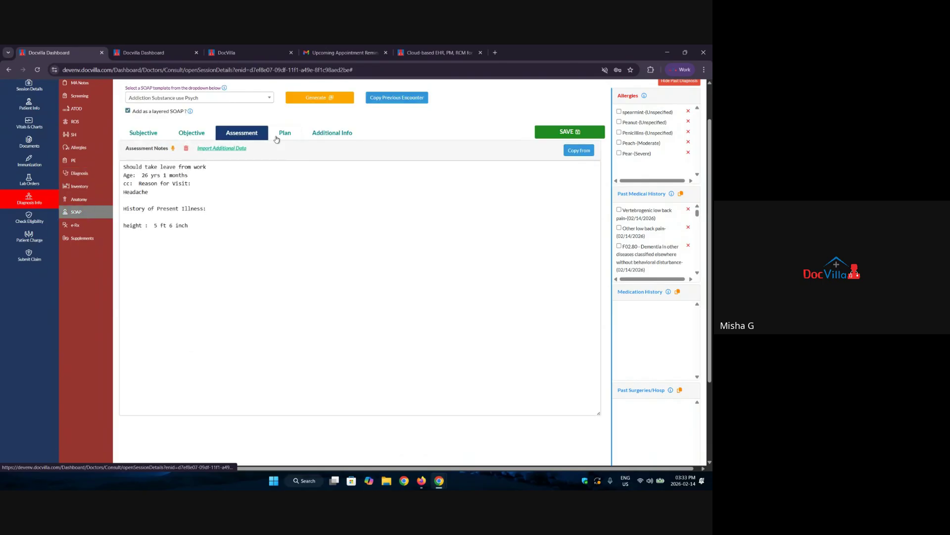
click(285, 133)
click(322, 133)
click(136, 133)
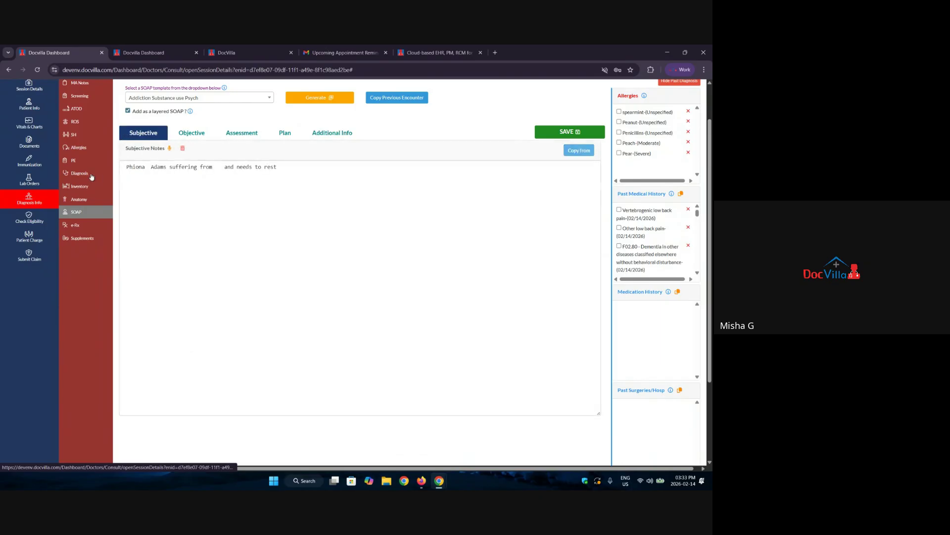
Browse the Services list on the Diagnosis page, then show the Inventory stock list.
click(84, 178)
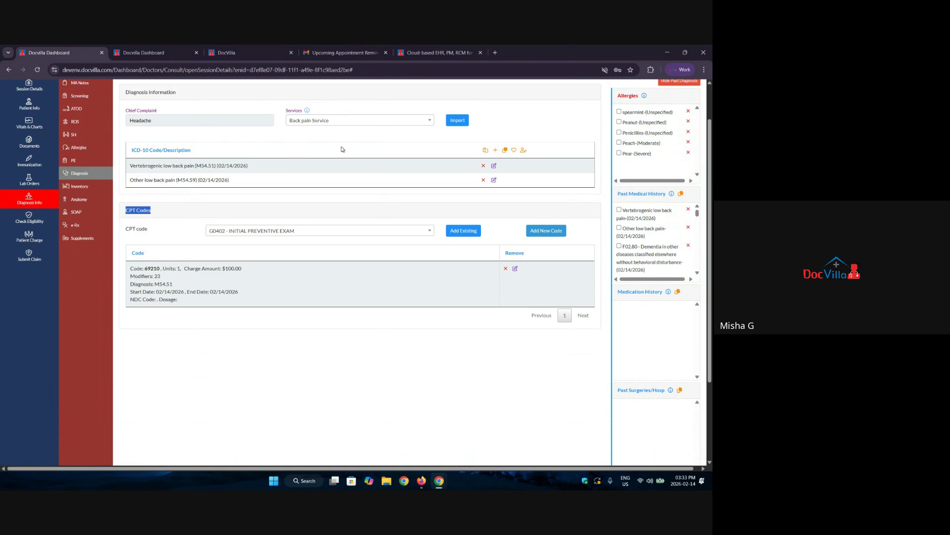
scroll(341, 147, up, 1)
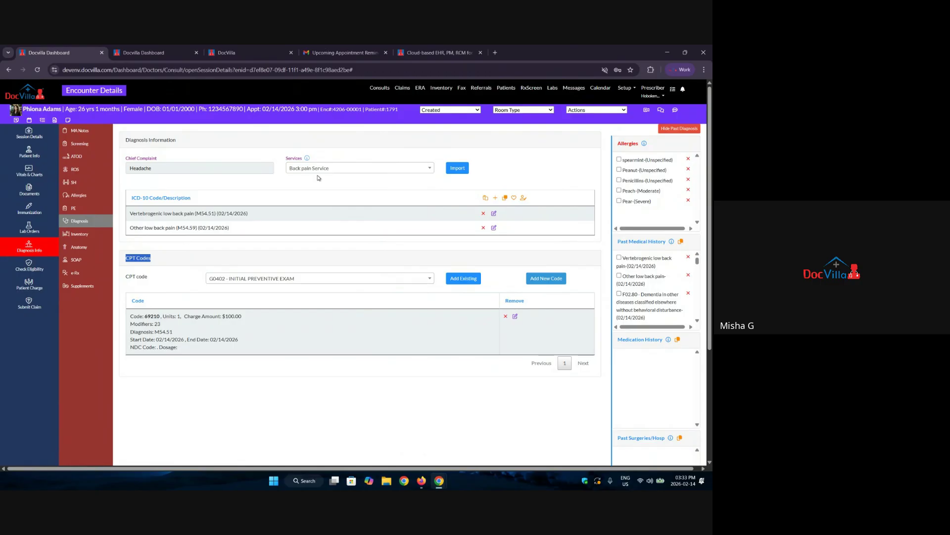
click(335, 168)
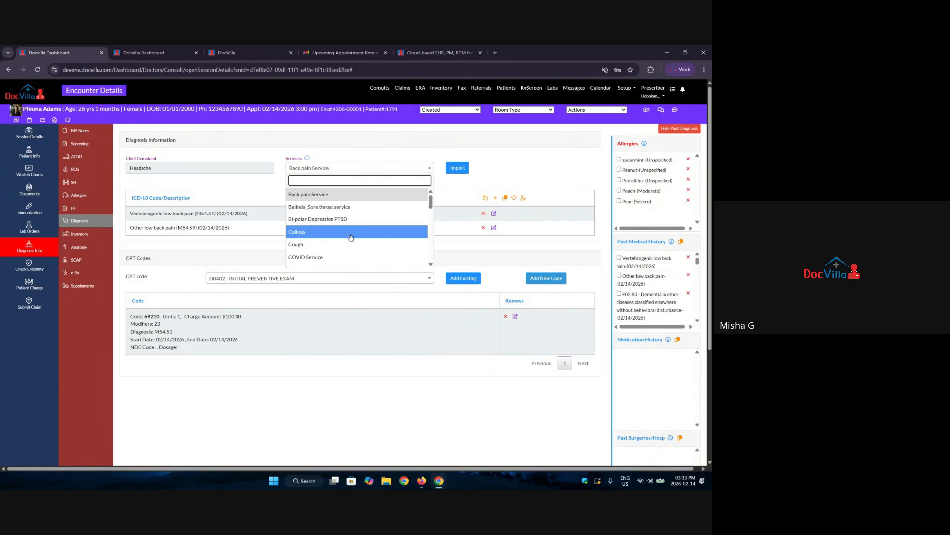
scroll(351, 239, down, 1)
scroll(351, 239, down, 2)
scroll(351, 239, up, 3)
scroll(94, 230, down, 3)
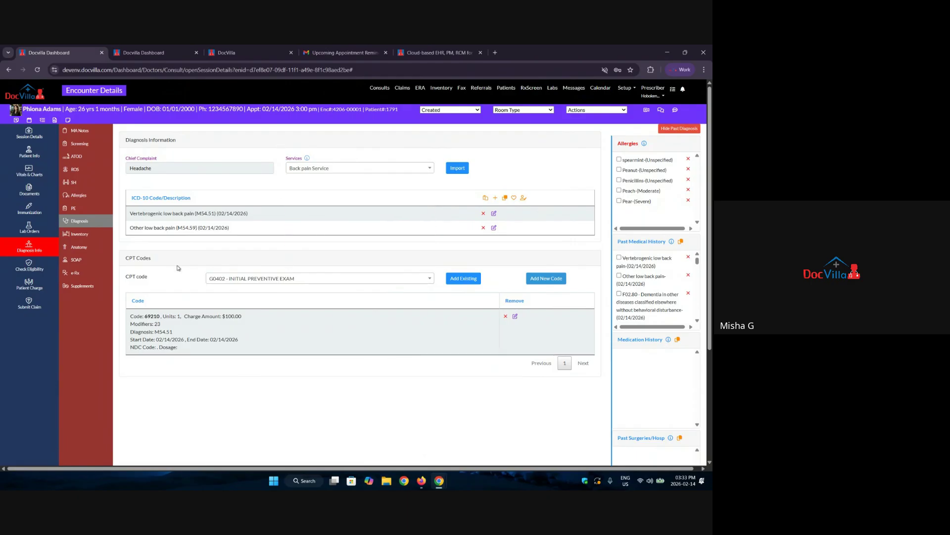
scroll(94, 231, up, 3)
click(77, 234)
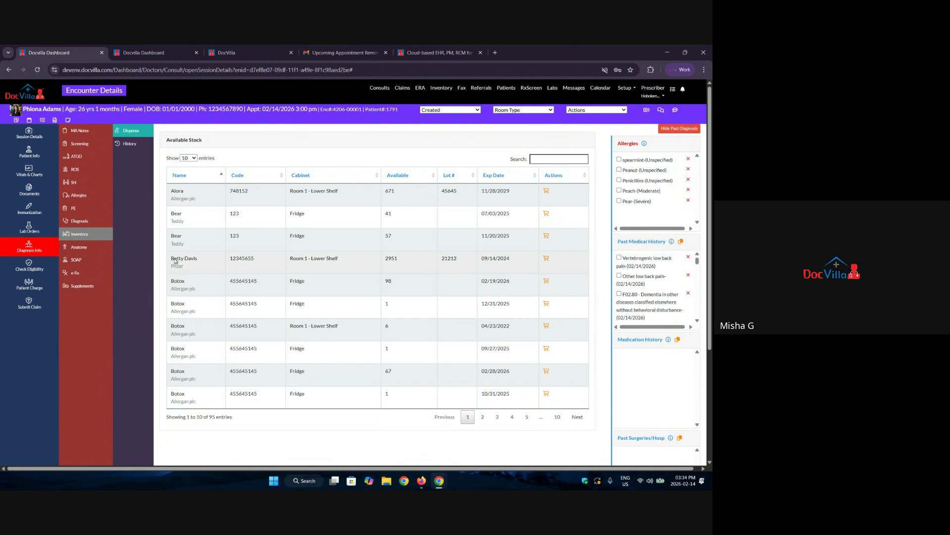
Dispense 2 units of the Pfizer product from Room 1 - Lower Shelf, reducing stock 2951 to 2949.
drag(170, 259, 198, 260)
drag(386, 259, 424, 261)
click(546, 258)
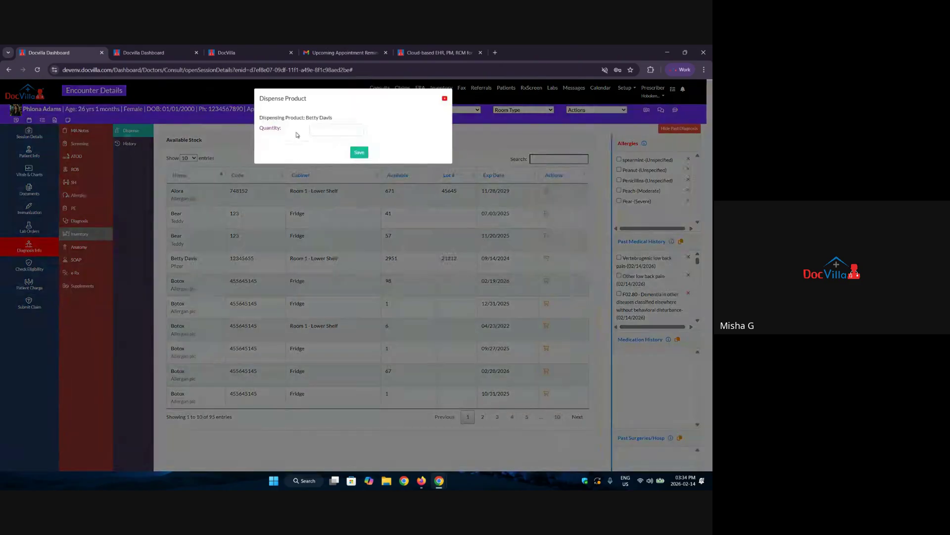
click(320, 129)
click(359, 151)
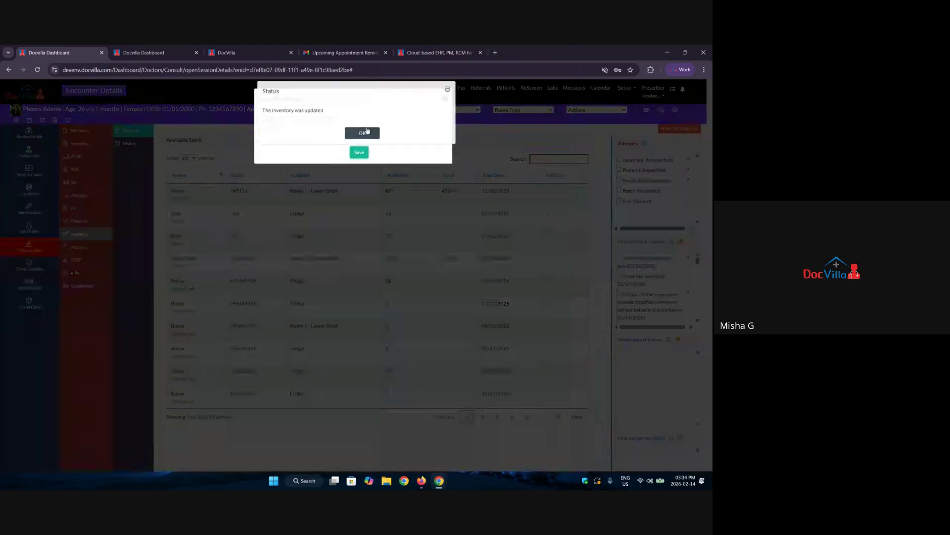
click(361, 142)
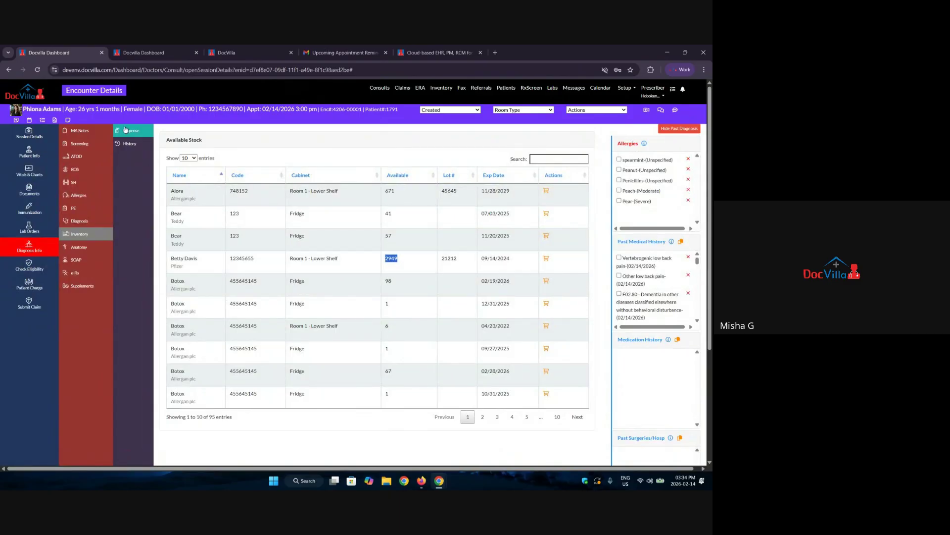
Review the dispense history entry showing 2 units from Room 1 - Lower Shelf.
click(127, 144)
drag(167, 192, 463, 208)
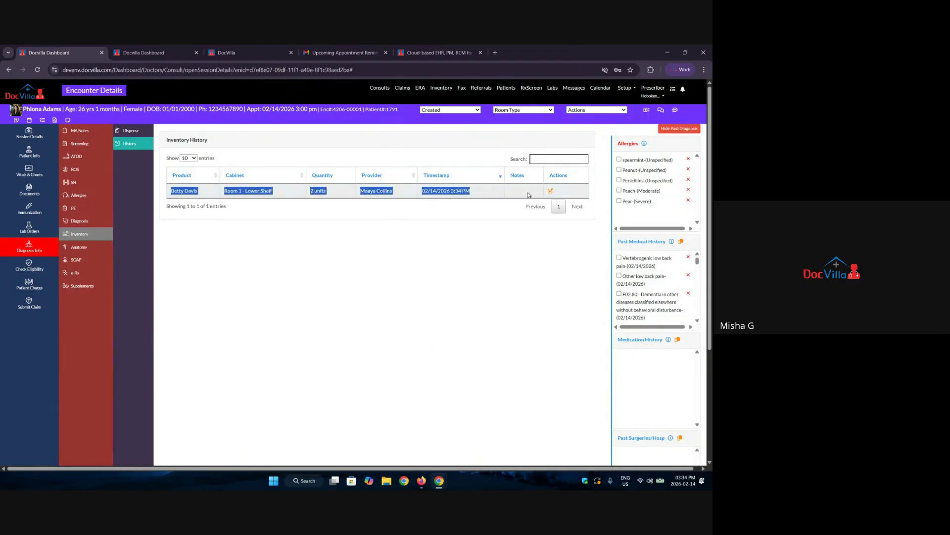
click(410, 232)
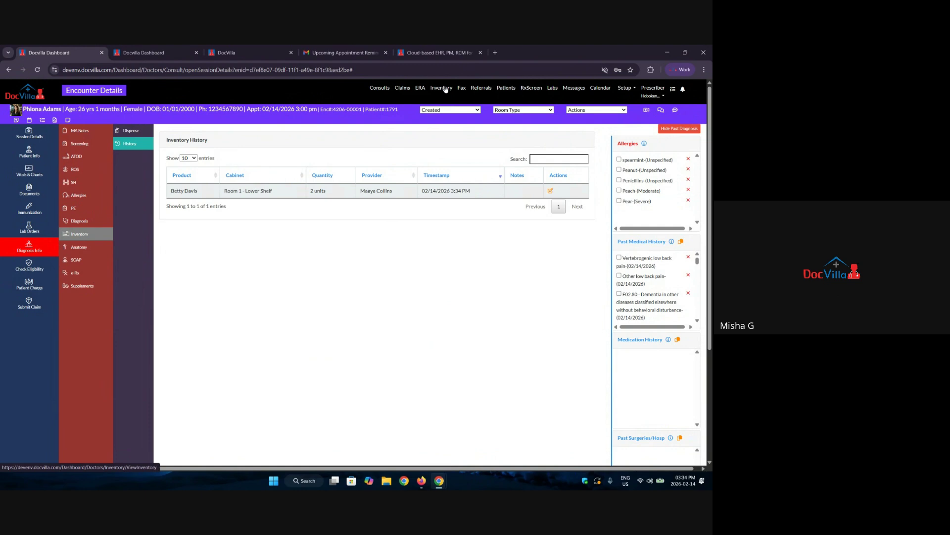
Go to the Anatomy page and bring up the Male Body Back diagram.
click(79, 247)
drag(127, 149, 169, 154)
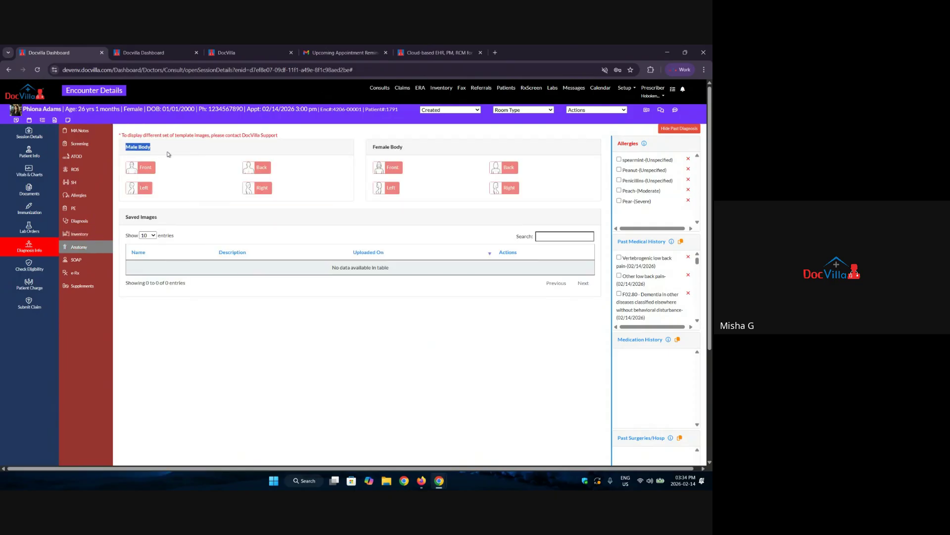
drag(403, 149, 365, 152)
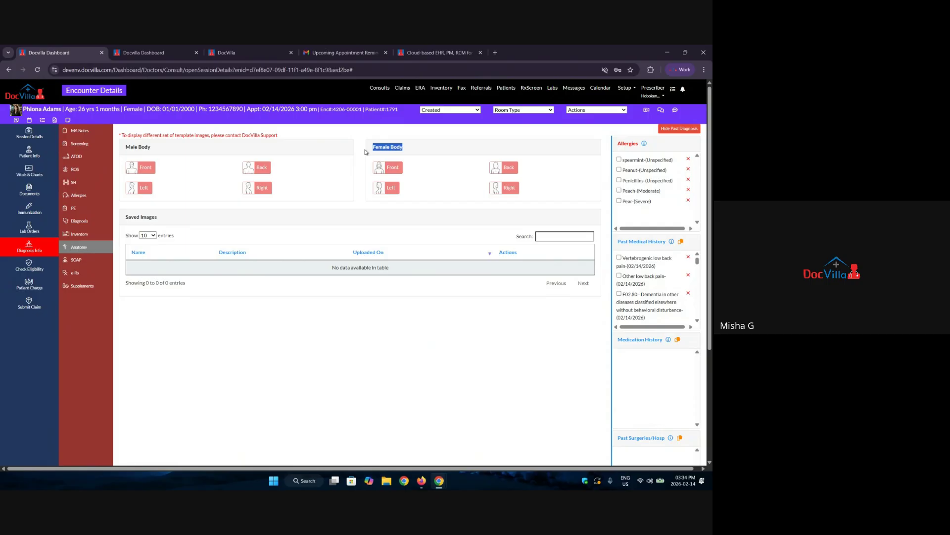
click(263, 176)
Mark six spots on the male back, describe them as 'rashes/therapy', and close without saving.
click(334, 217)
click(324, 243)
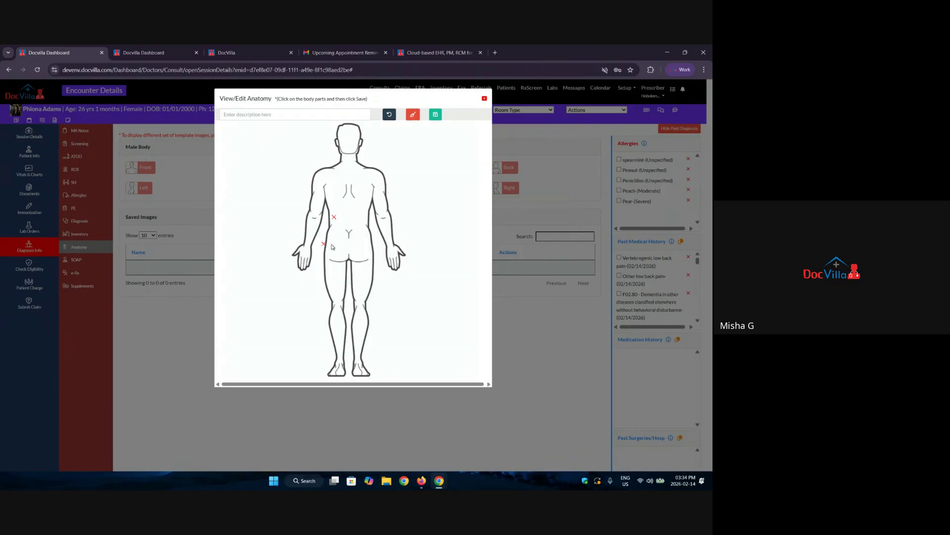
click(354, 243)
click(366, 199)
click(332, 187)
click(356, 181)
click(293, 115)
text(ra)
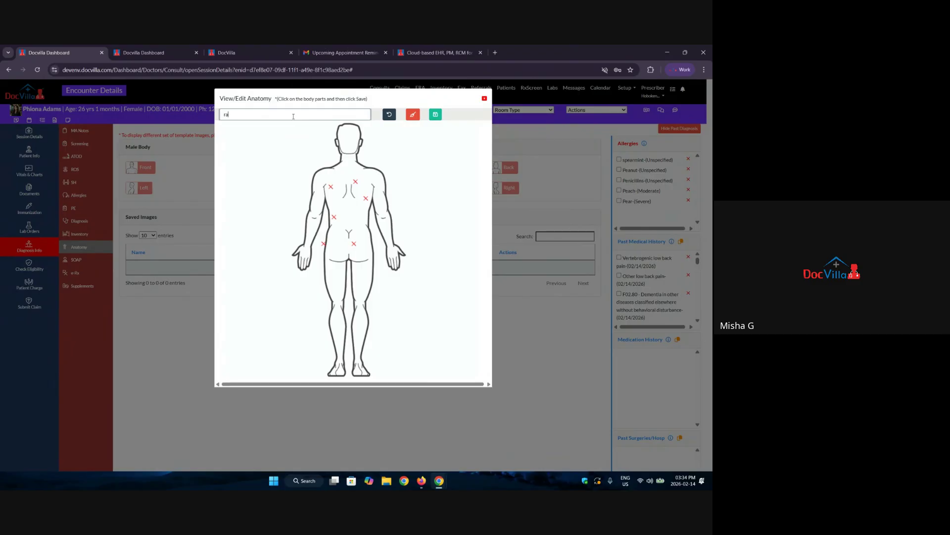
text(shes/)
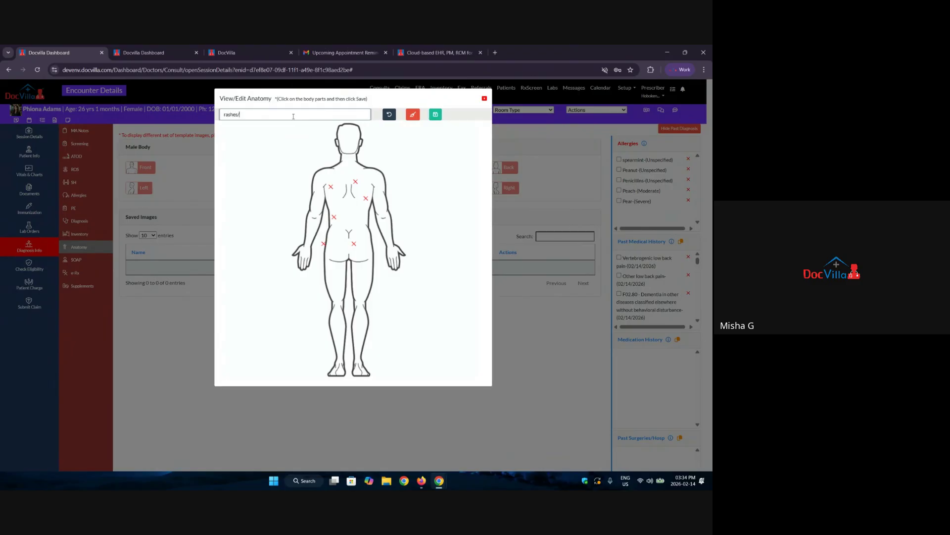
text(therapy)
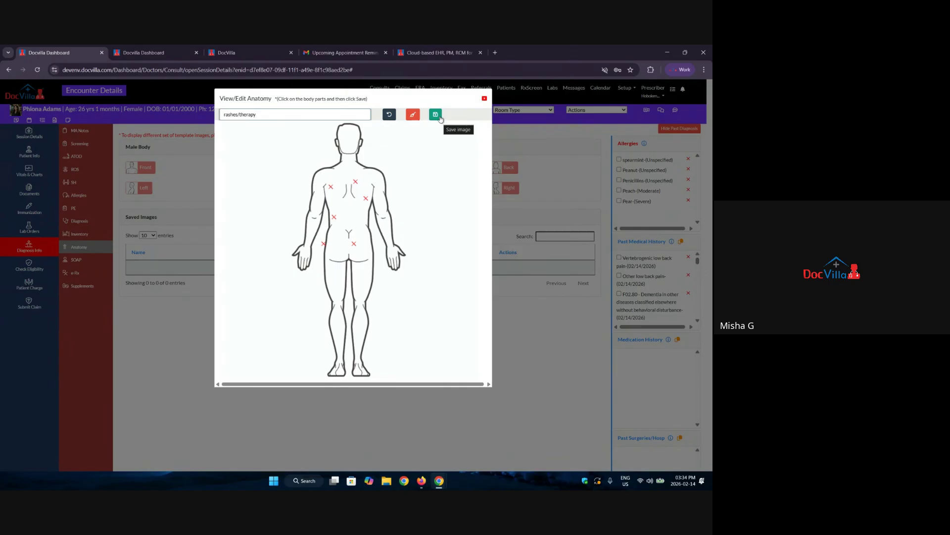
click(485, 99)
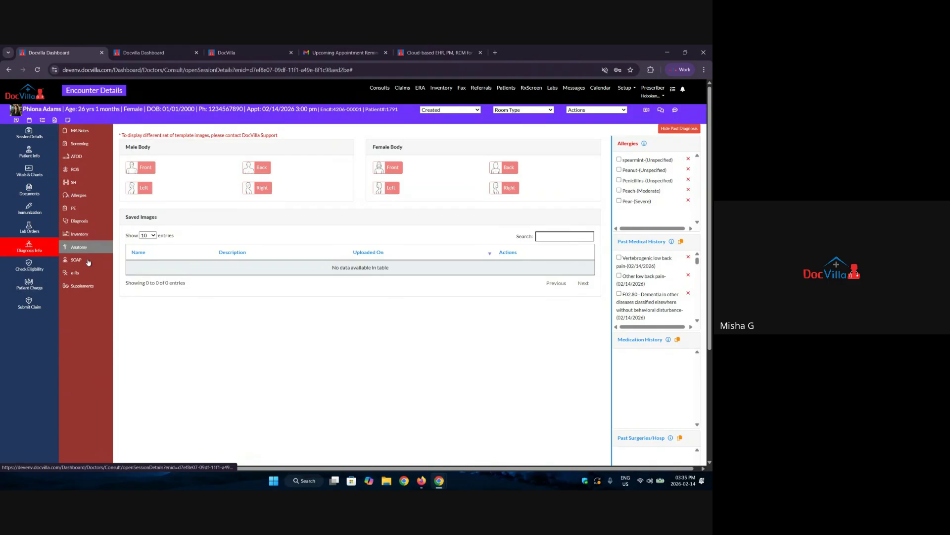
Return to the SOAP notes and add placeholder text to the Subjective notes.
click(88, 262)
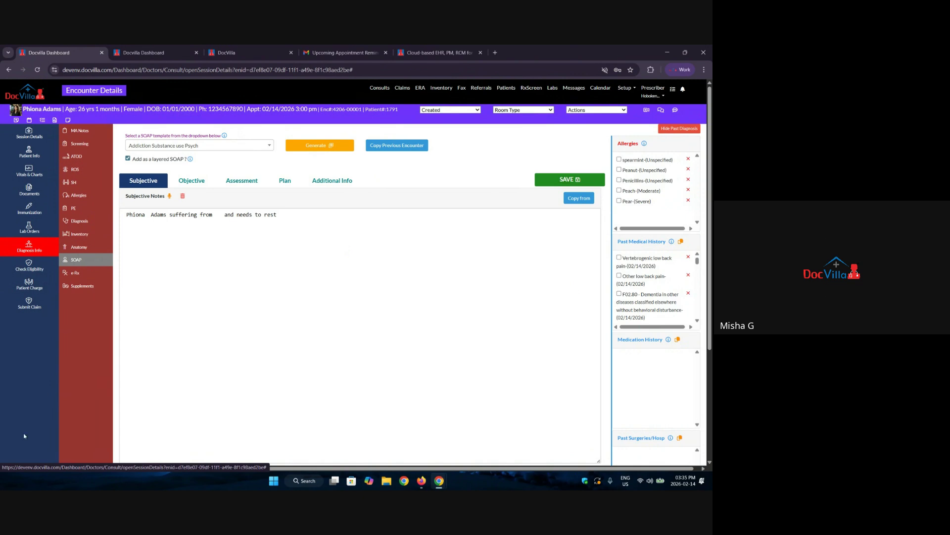
click(334, 276)
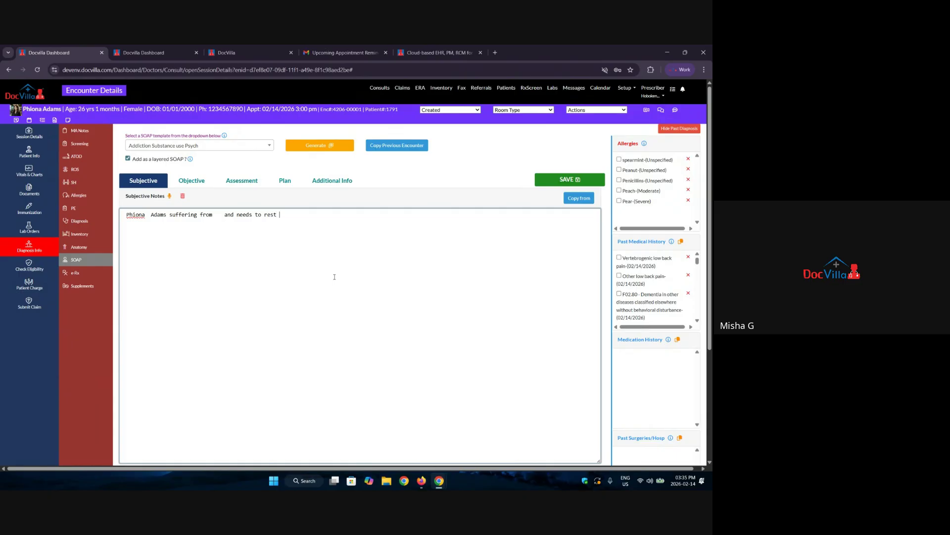
text(dagvcuktcguygcluaygcaj)
click(170, 196)
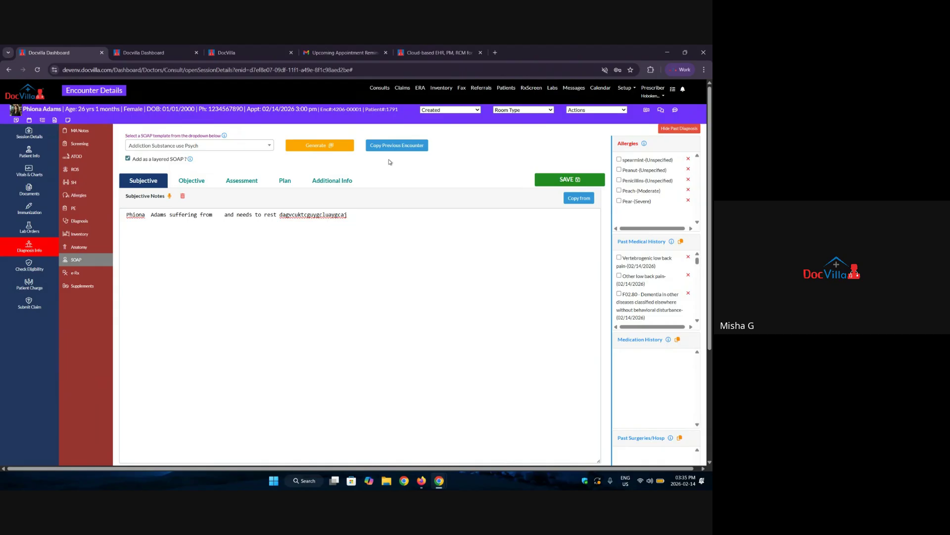
Preview the February 14 Headache and February 10, 4:00 PM encounters, then close the list.
click(404, 146)
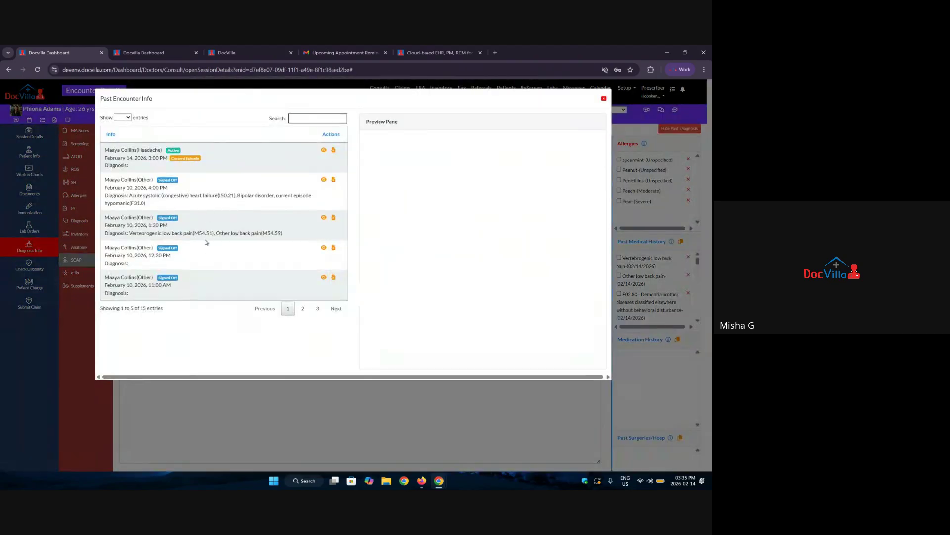
click(324, 150)
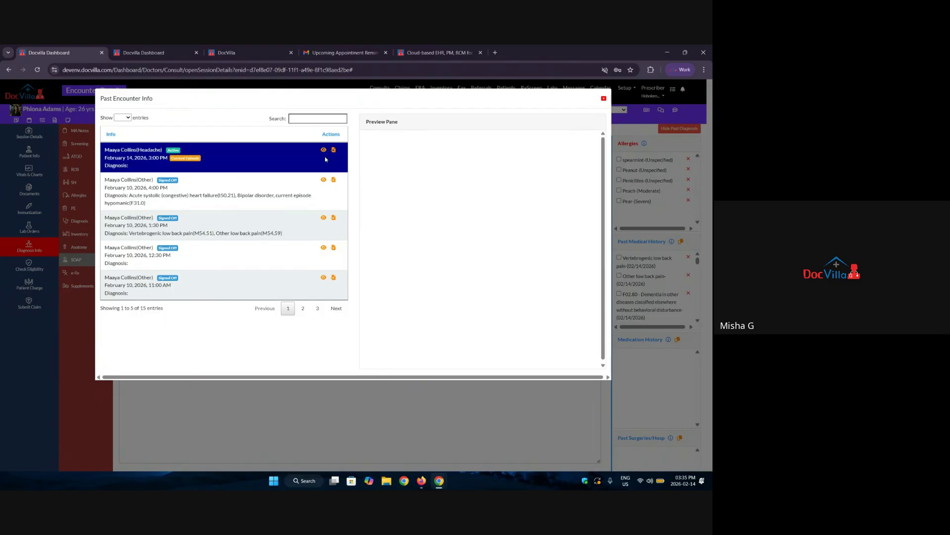
click(325, 180)
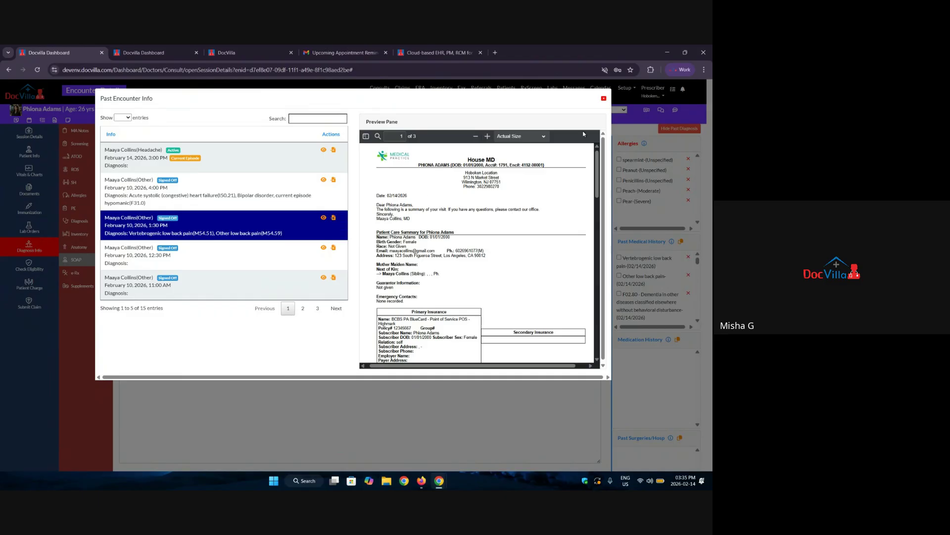
click(603, 100)
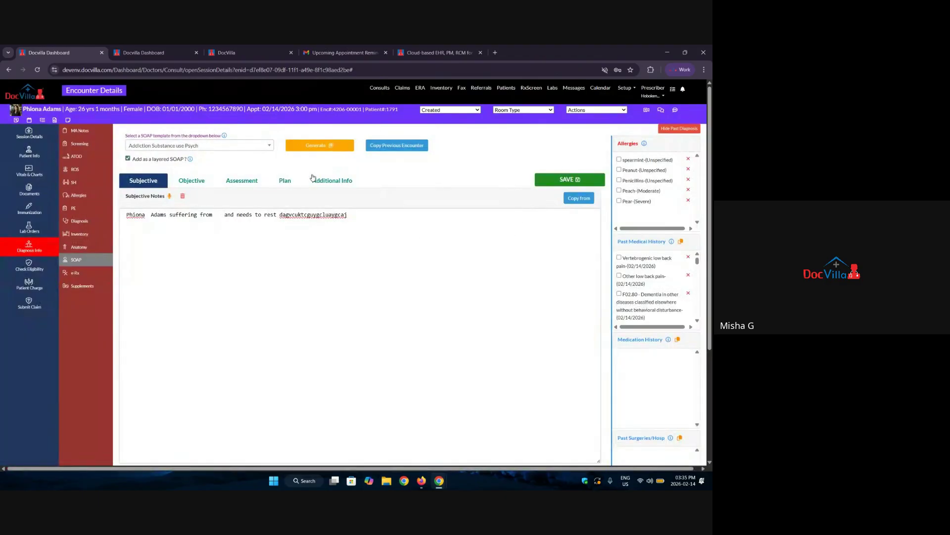
Choose Chronic Care Management and generate its Subjective prompts below the existing note line.
click(192, 148)
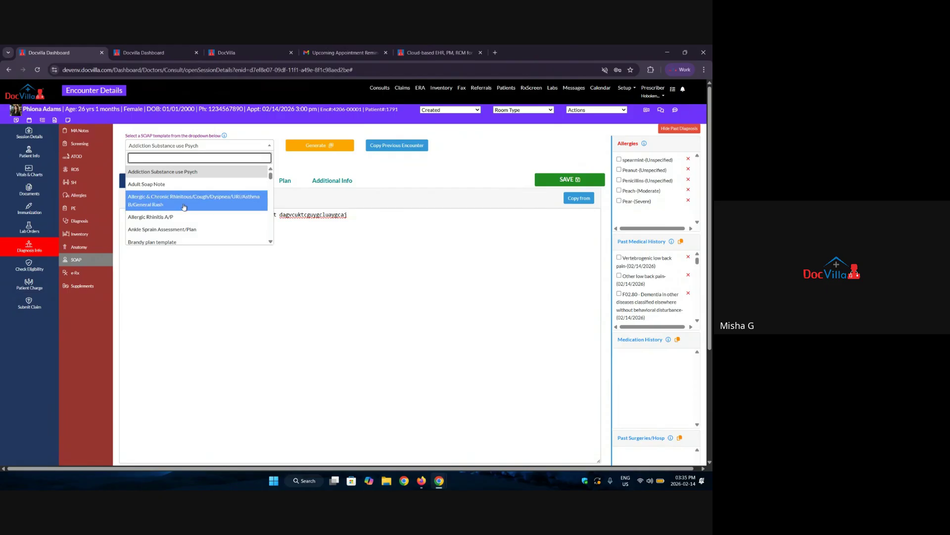
scroll(164, 203, down, 2)
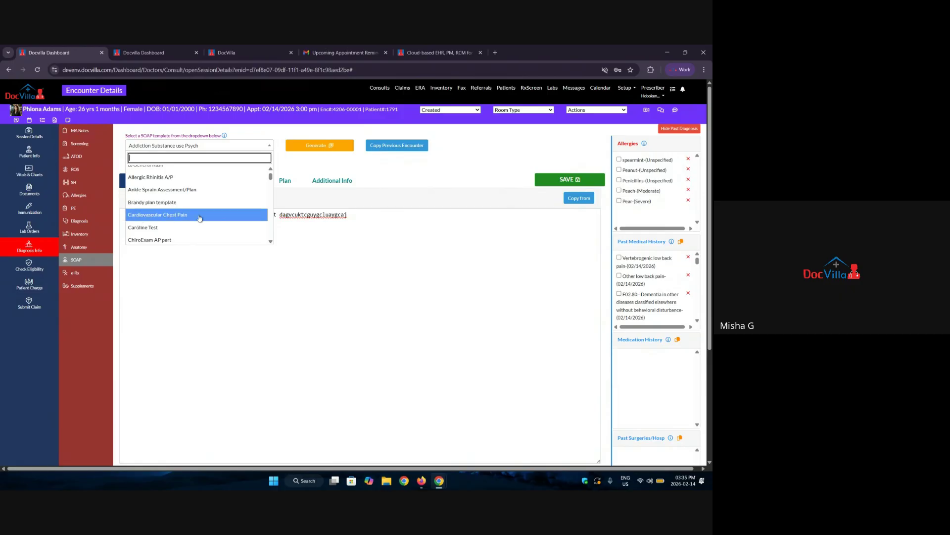
scroll(200, 218, down, 2)
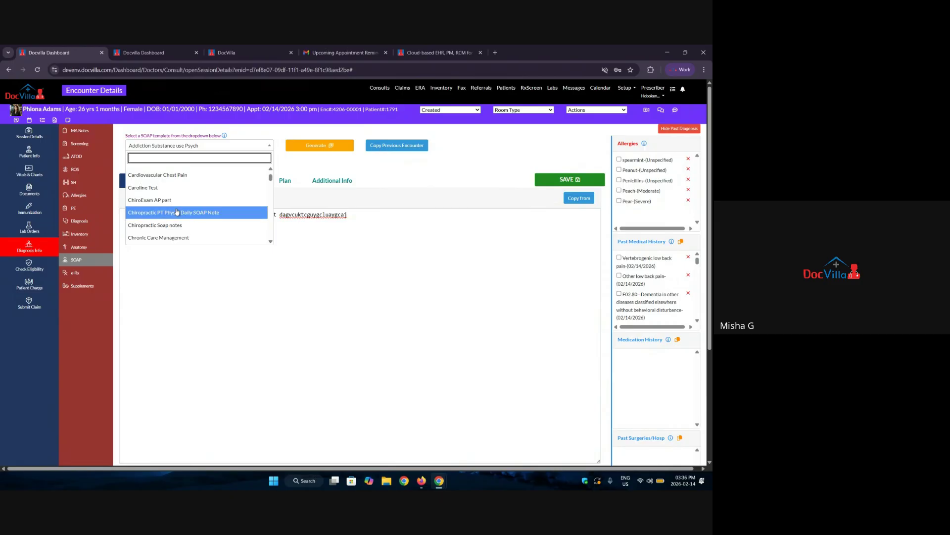
scroll(171, 218, down, 1)
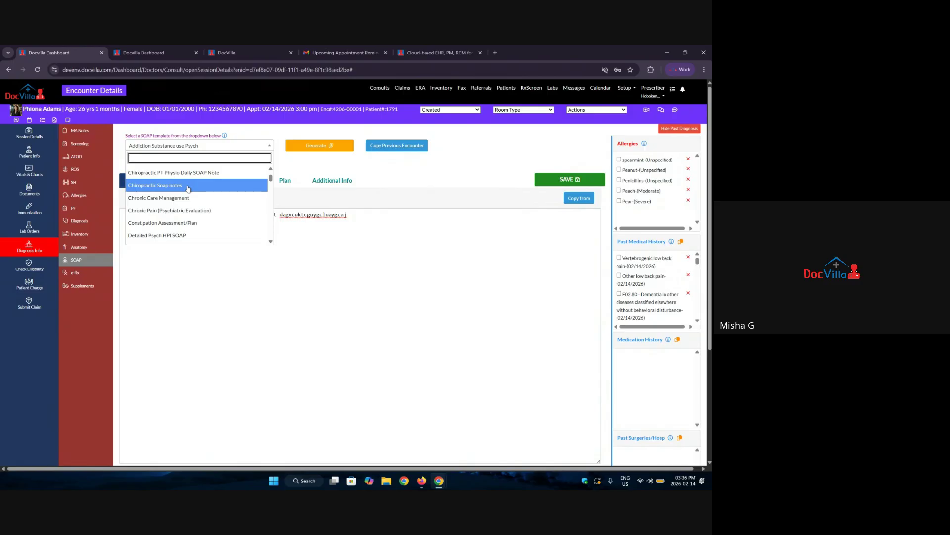
click(194, 197)
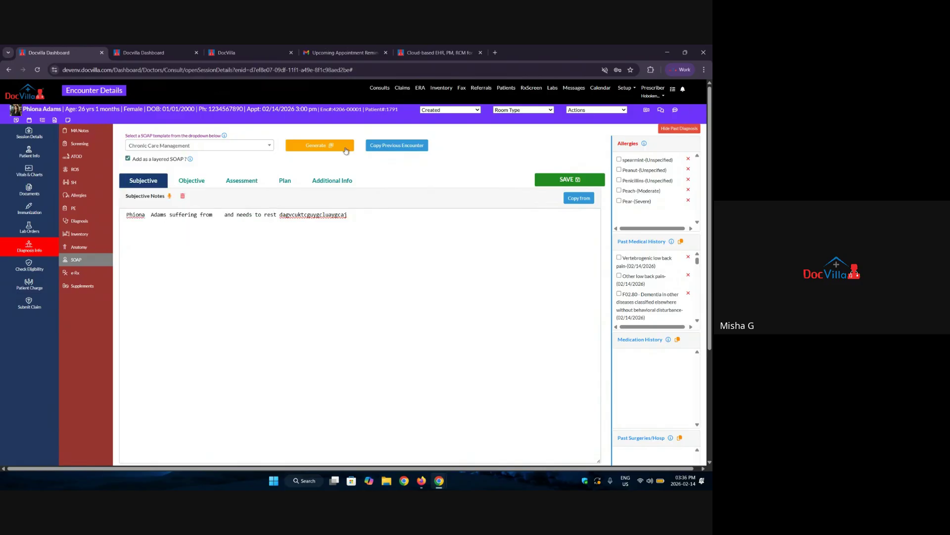
click(313, 146)
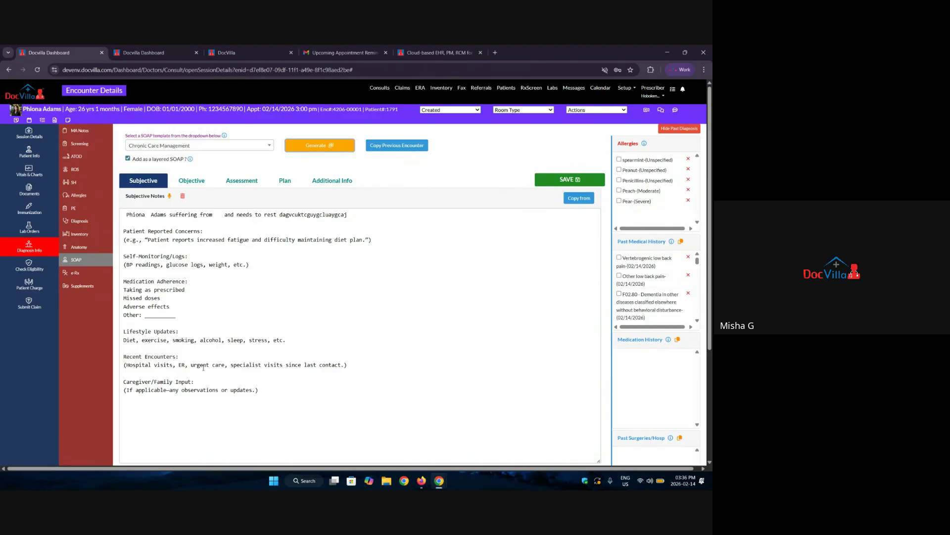
Add placeholder text to the Subjective Other blank and the Lifestyle Updates line.
scroll(203, 367, down, 1)
drag(122, 239, 309, 356)
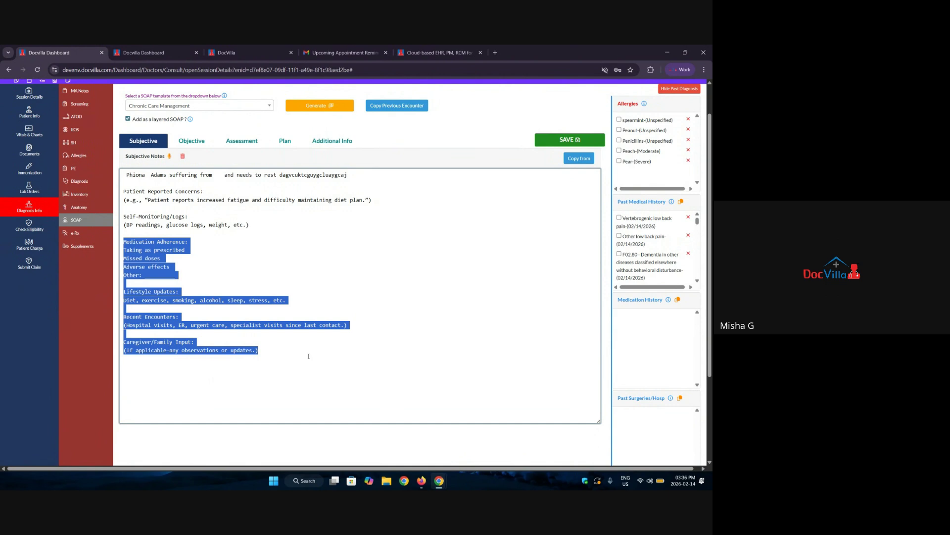
click(382, 301)
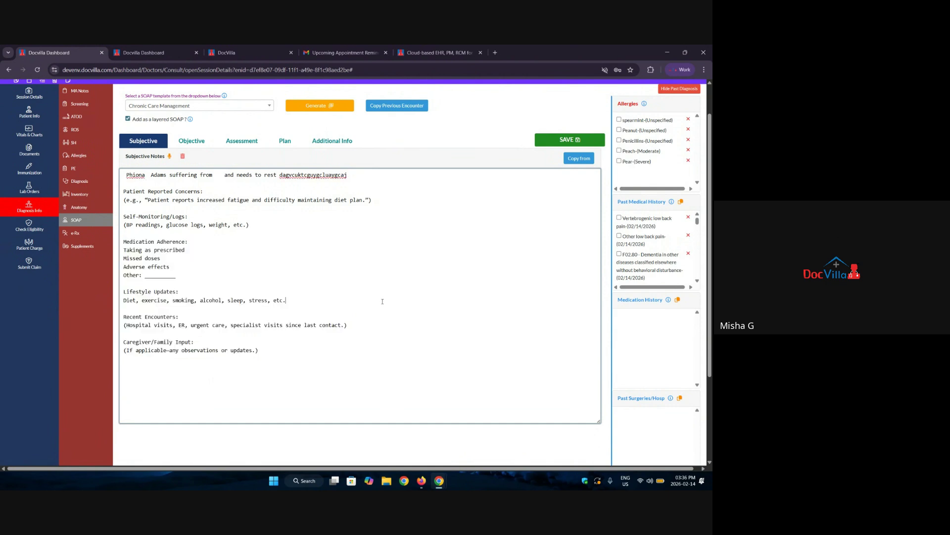
click(155, 274)
text(adcgvdkgsvckuyds)
click(294, 303)
text(dcg auhfli jdf)
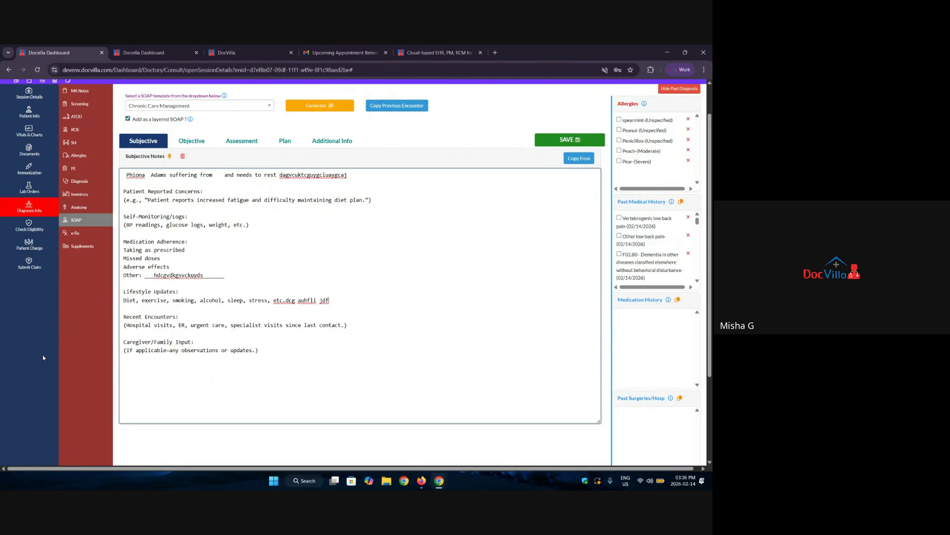
Browse the Objective, Assessment, Plan and Subjective sections, then add placeholder text to Additional Info.
click(197, 140)
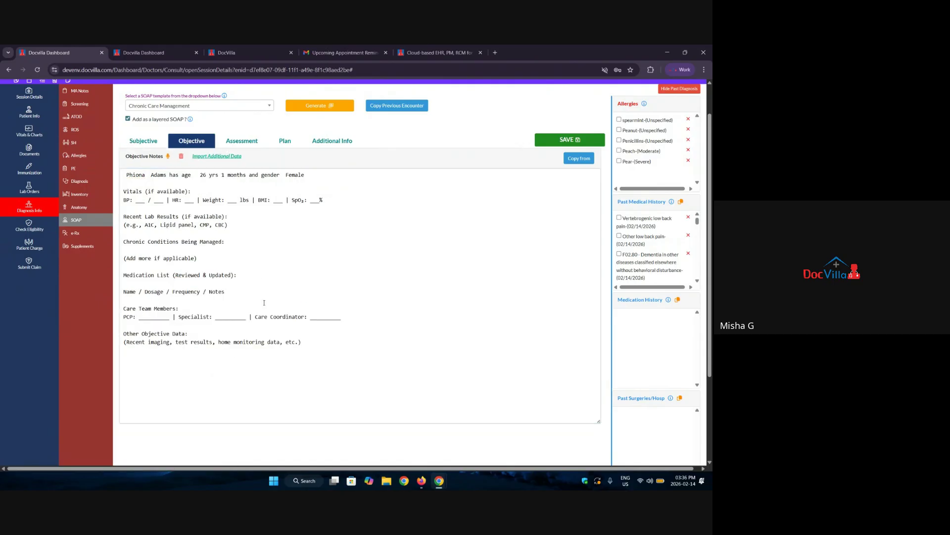
click(252, 141)
click(285, 141)
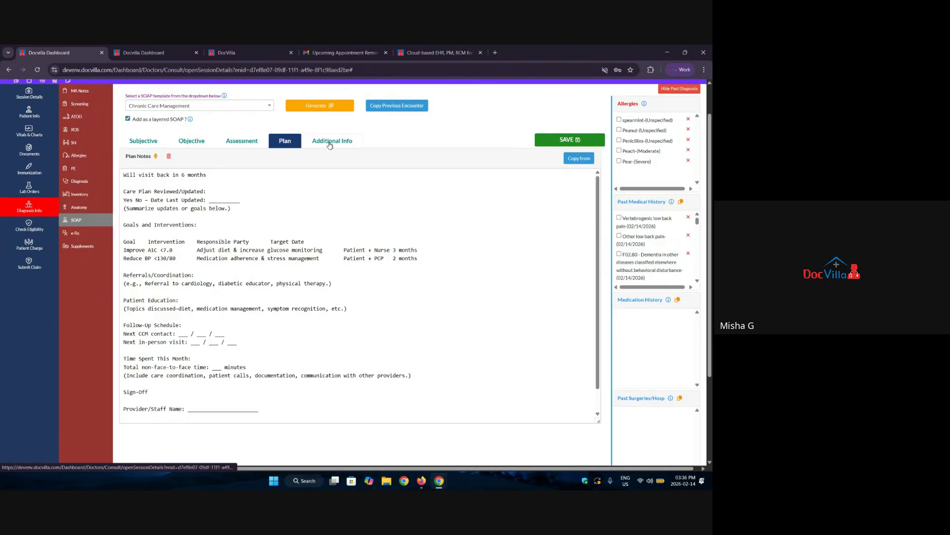
click(327, 140)
click(143, 143)
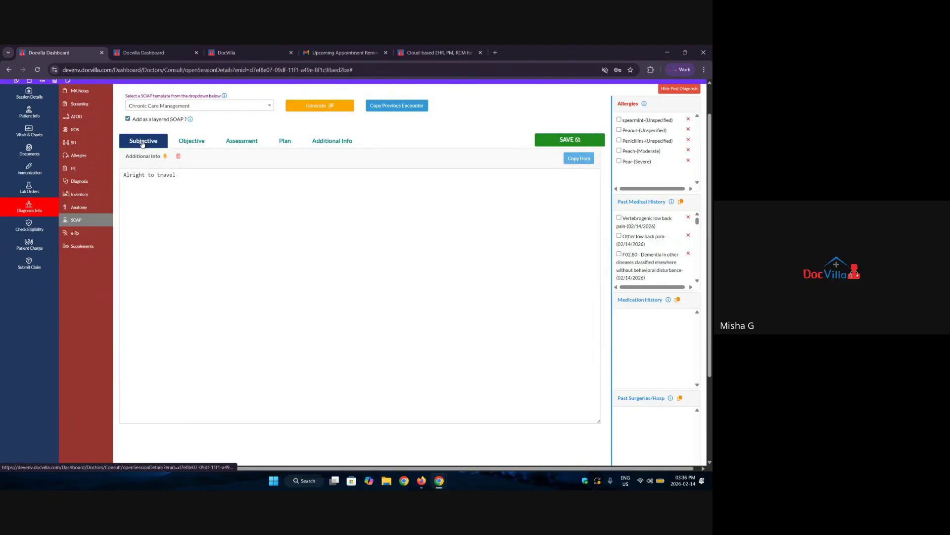
click(328, 143)
click(276, 261)
text(c vsadvgb )
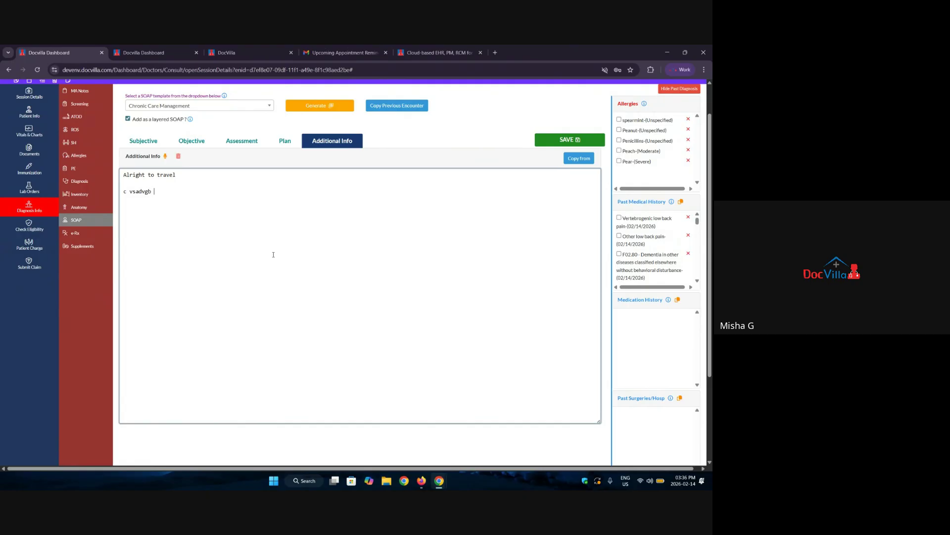
text(hvjlaf)
Search templates for 'psych', select Psych Ketamine Infusion, and preview its SOAP Note form.
click(185, 105)
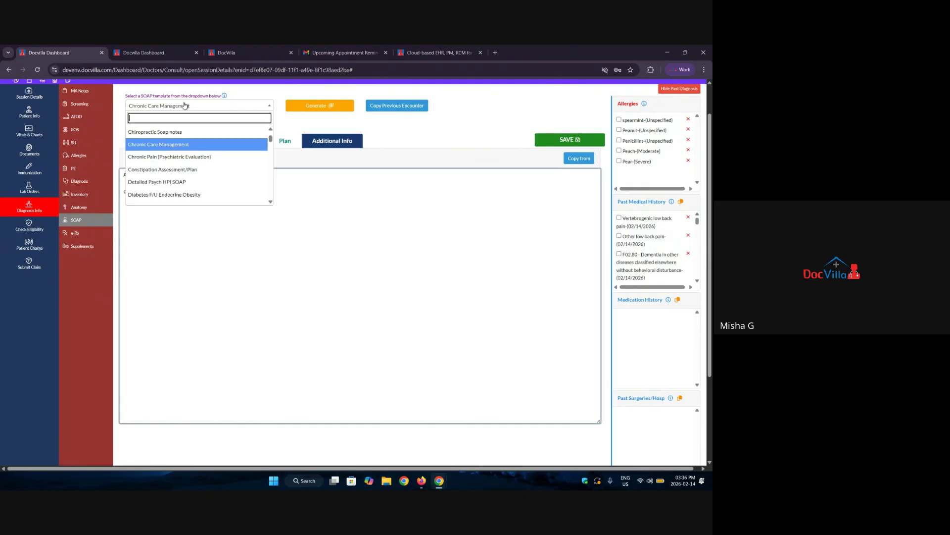
text(psyyc)
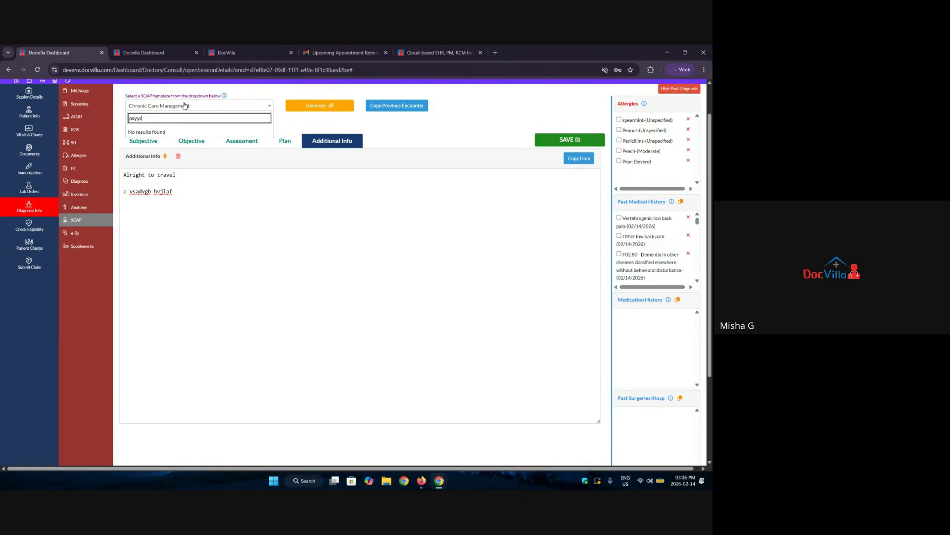
key(BackSpace)
key(BackSpace)
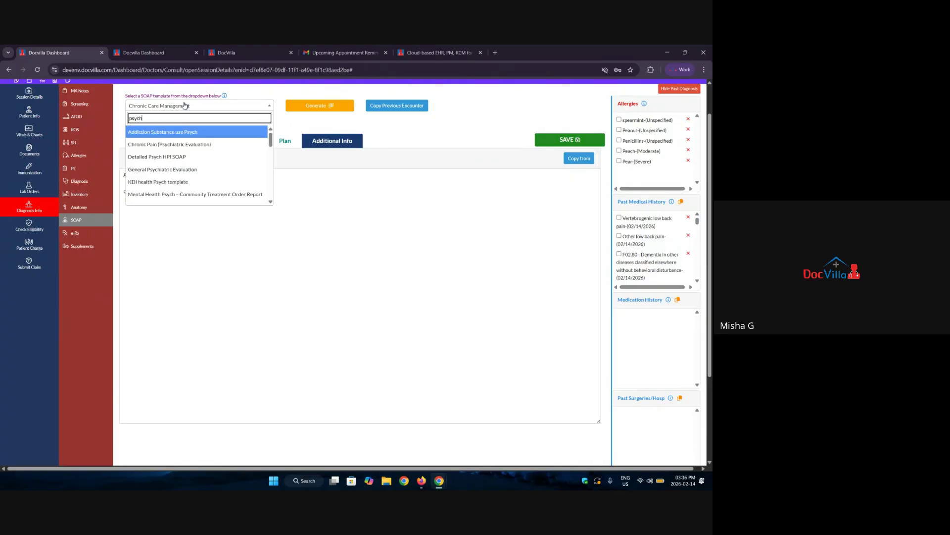
text(ch)
key(Down)
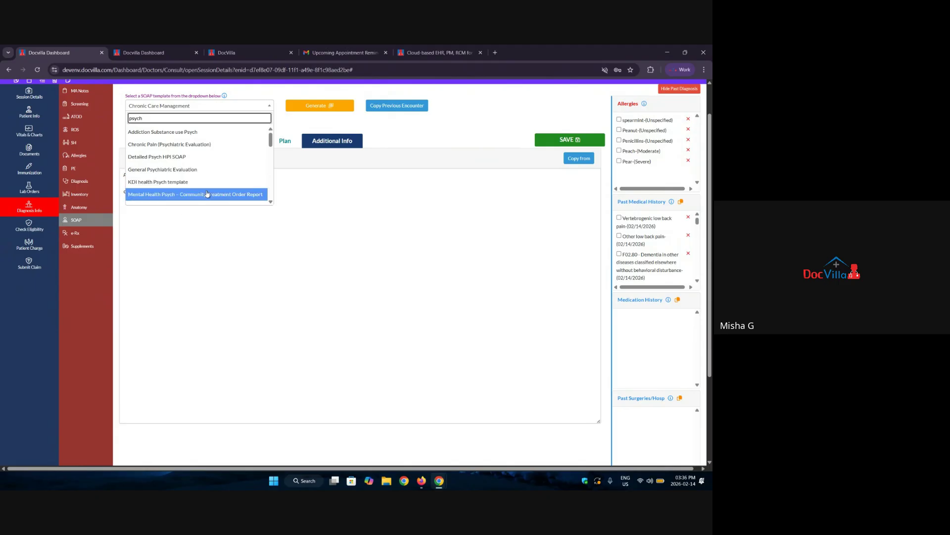
scroll(193, 185, down, 2)
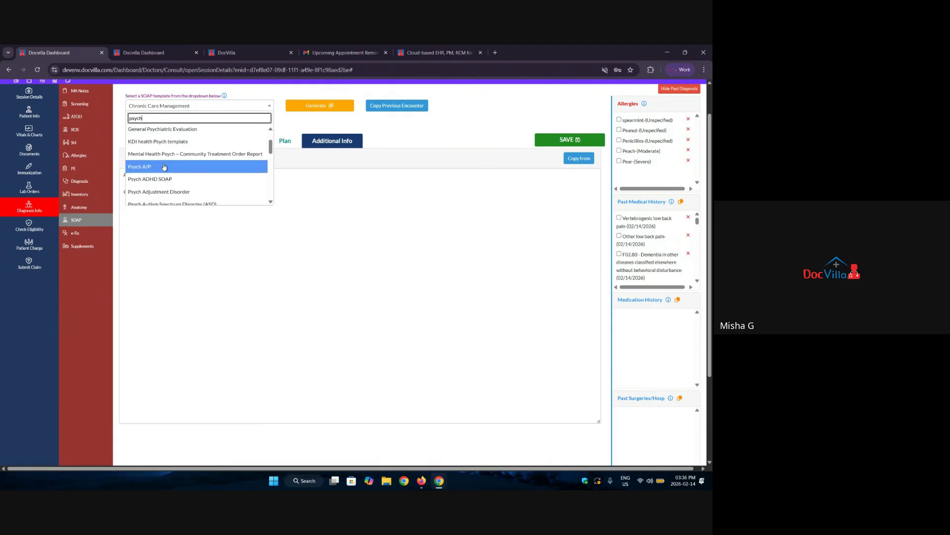
scroll(187, 168, down, 2)
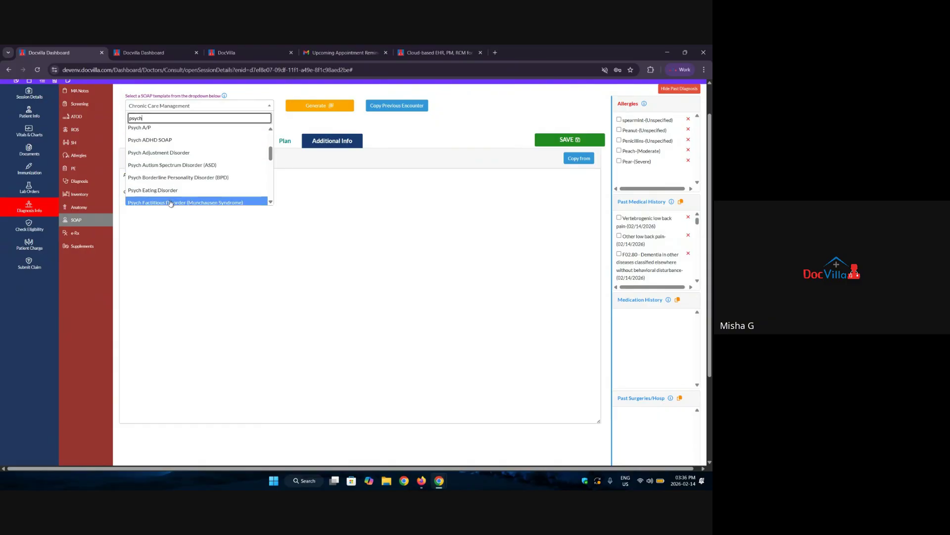
scroll(165, 167, down, 5)
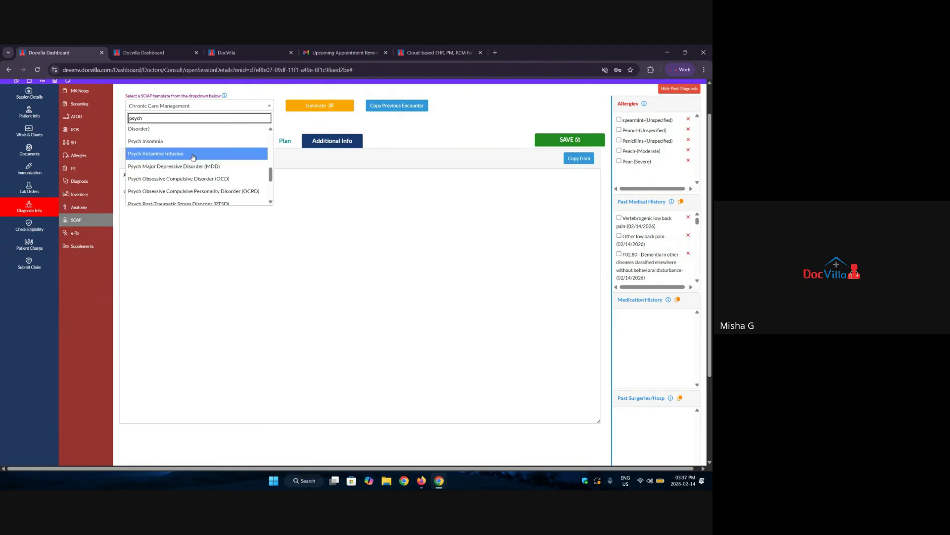
click(195, 156)
click(317, 108)
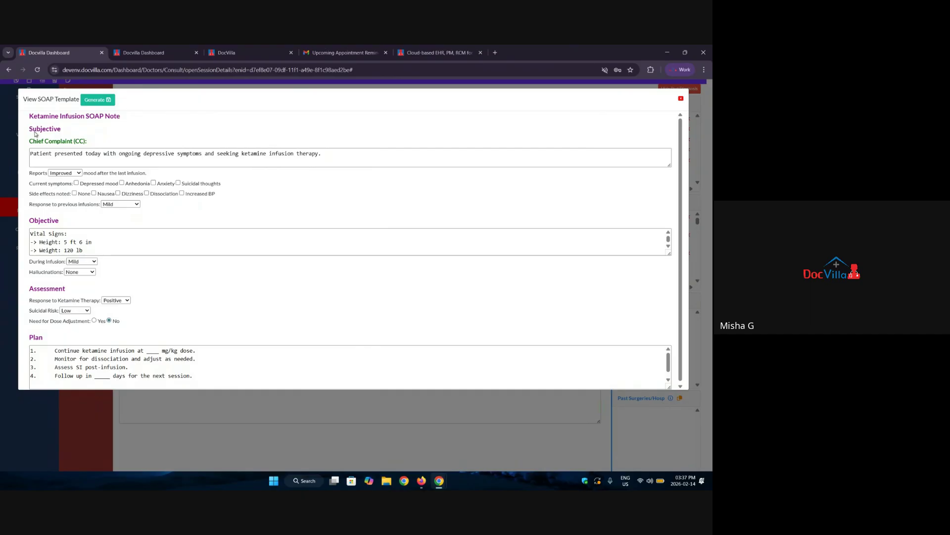
Review the Chief Complaint and Objective fields, keeping the reported mood as Improved.
drag(33, 142, 81, 140)
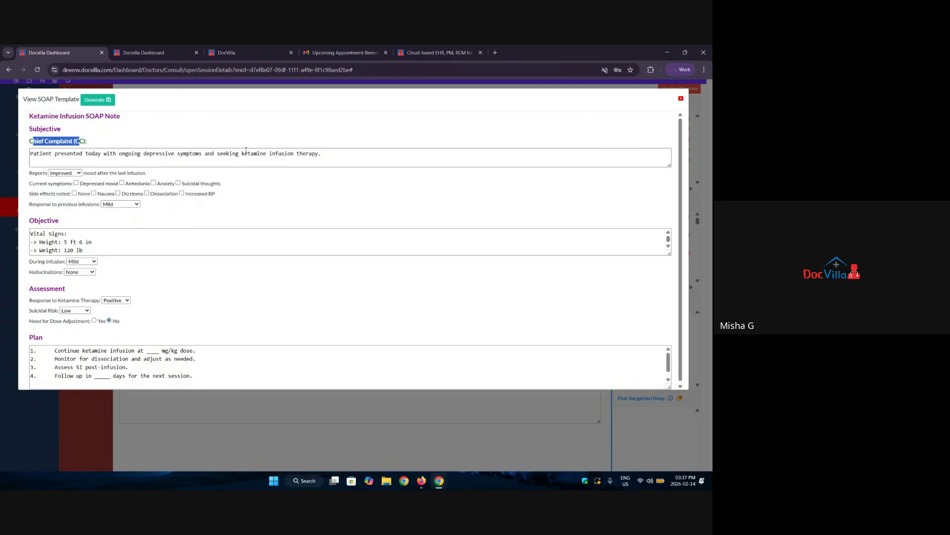
drag(333, 157, 36, 176)
click(65, 176)
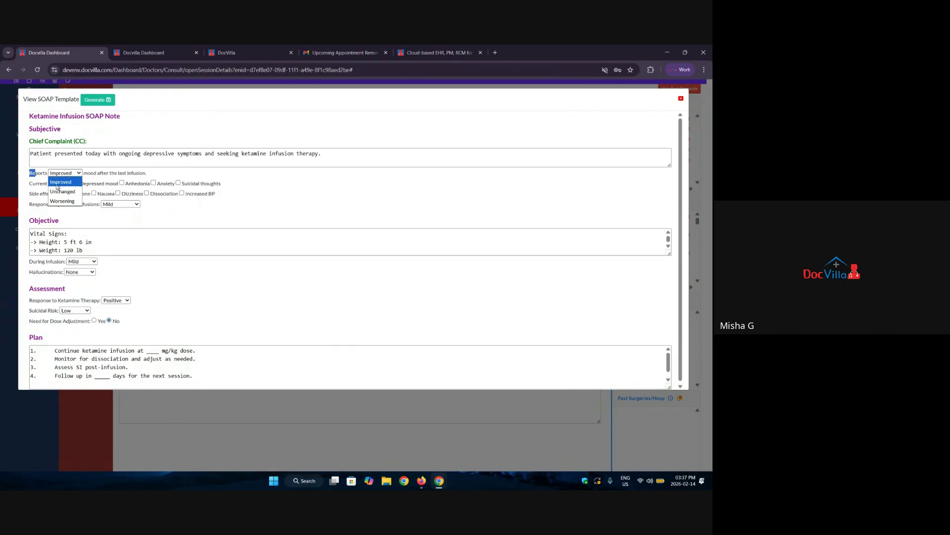
click(88, 206)
drag(34, 185, 66, 196)
scroll(68, 212, down, 1)
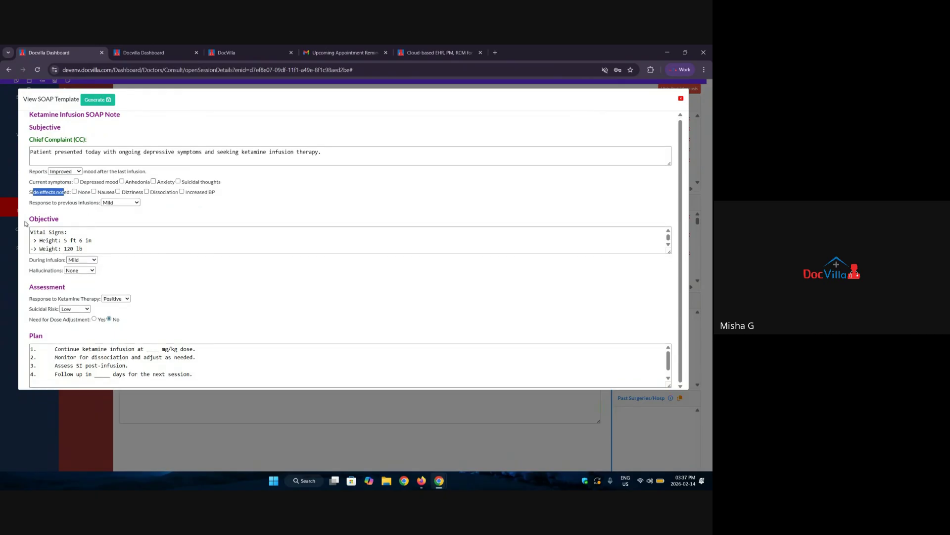
drag(27, 220, 69, 219)
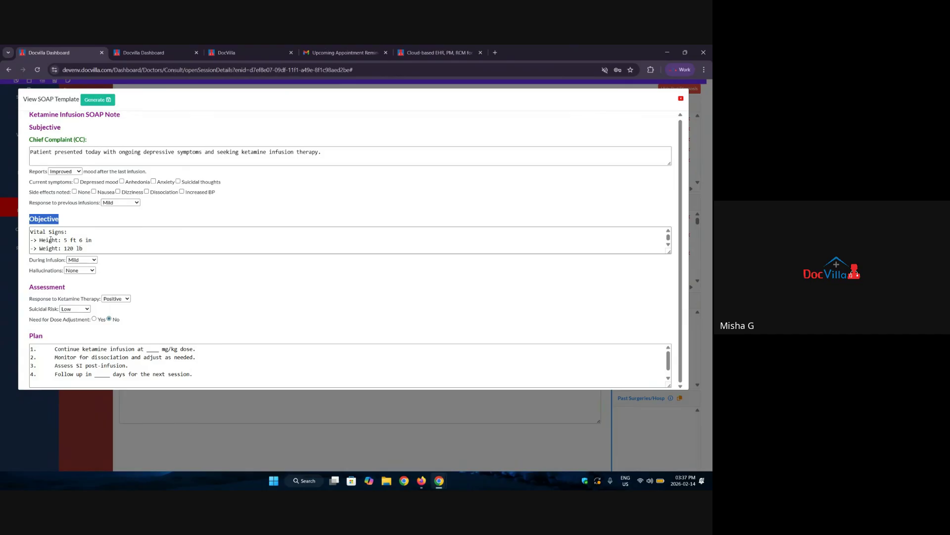
scroll(50, 238, down, 4)
scroll(50, 238, up, 4)
Review the Assessment, Suicidal Risk and Plan steps, then generate the content into Subjective notes.
drag(34, 289, 99, 300)
drag(30, 310, 96, 325)
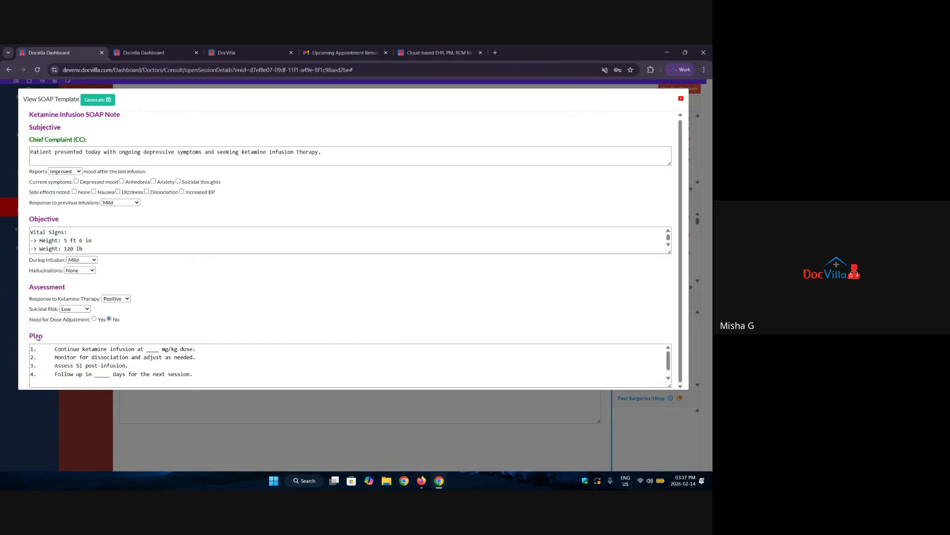
drag(39, 338, 75, 348)
drag(198, 374, 22, 352)
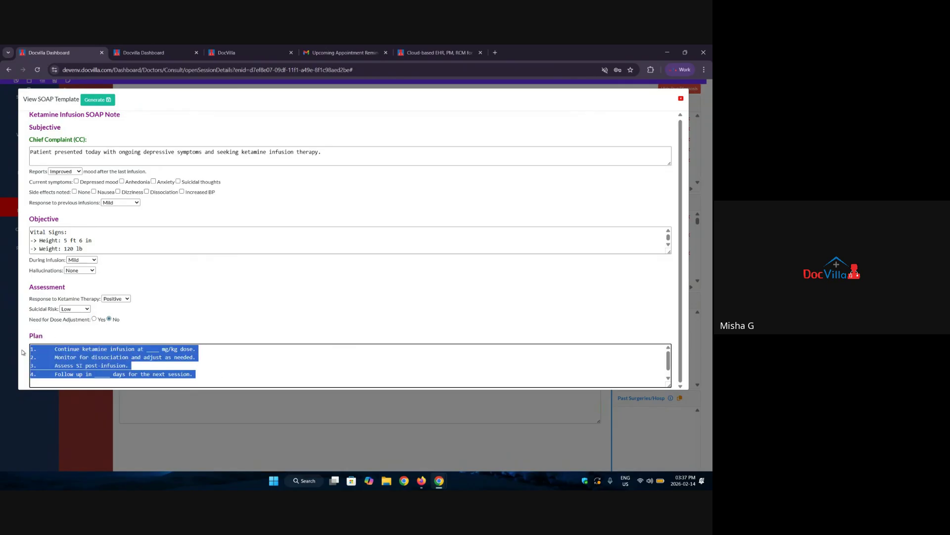
click(244, 377)
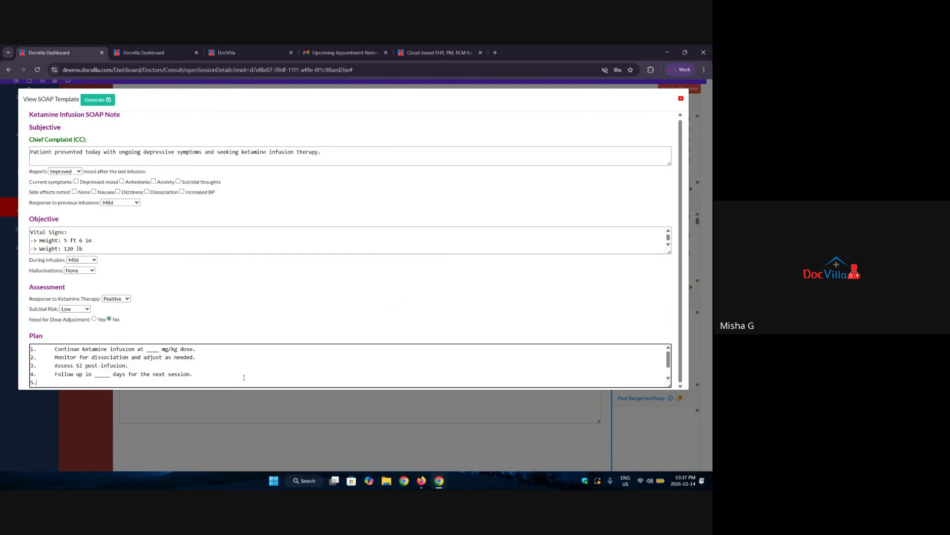
click(94, 100)
click(144, 141)
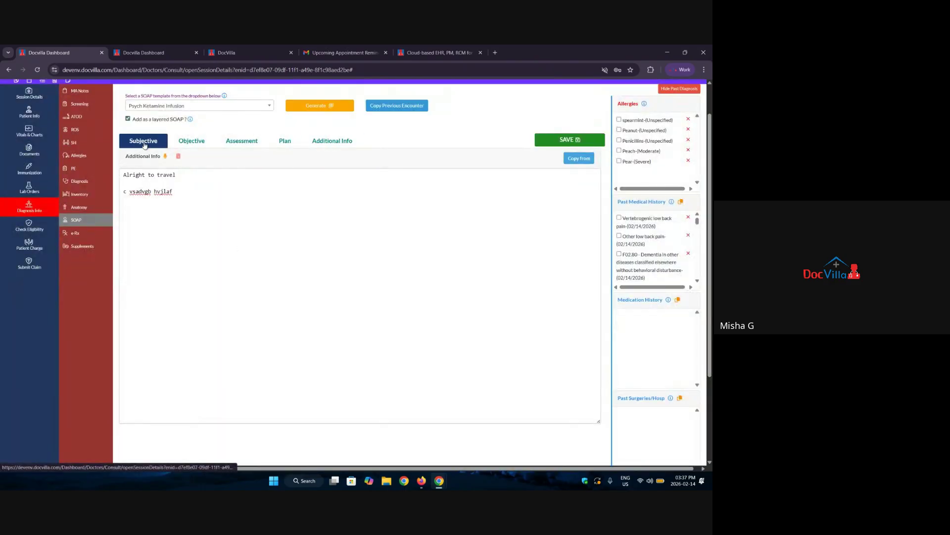
Browse the Objective, Assessment and Plan notes, then search templates for 'ped' and 'obe'.
click(191, 141)
click(241, 140)
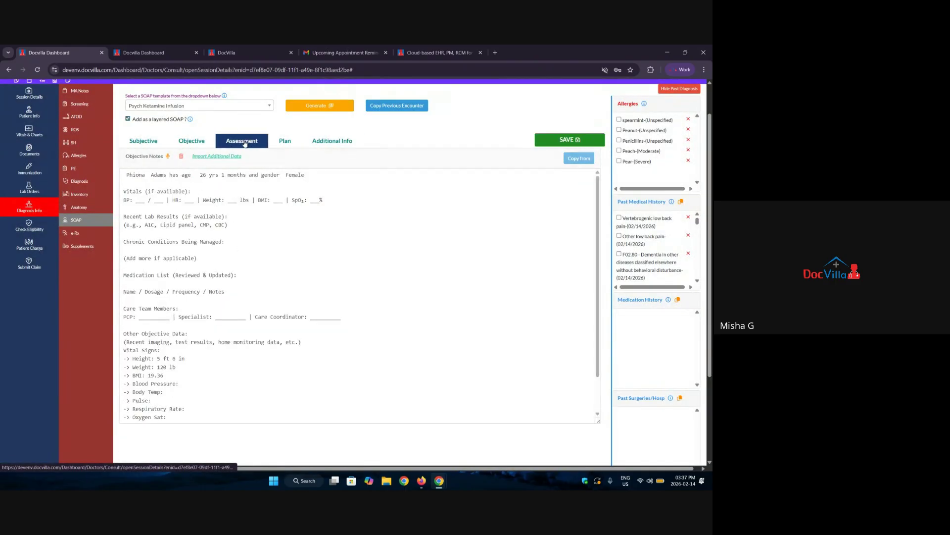
click(285, 141)
click(177, 106)
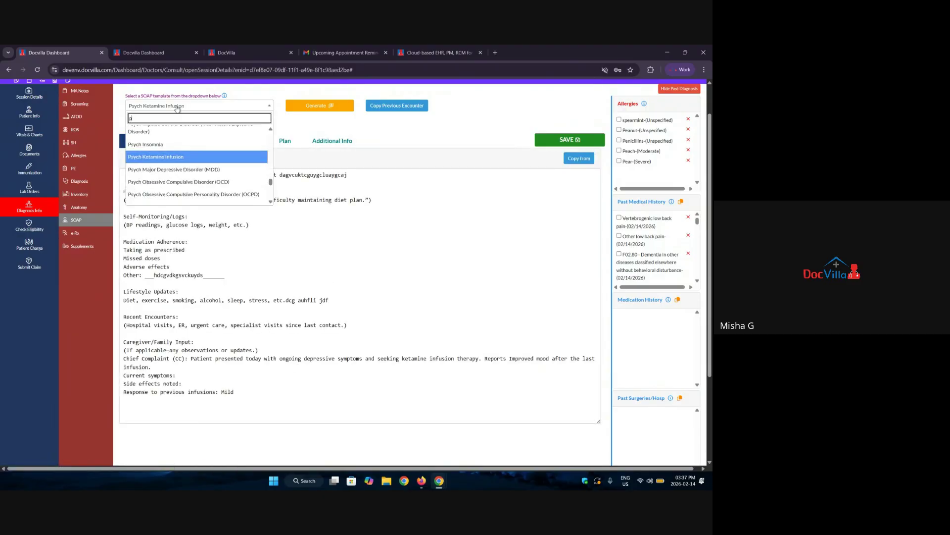
text(ped)
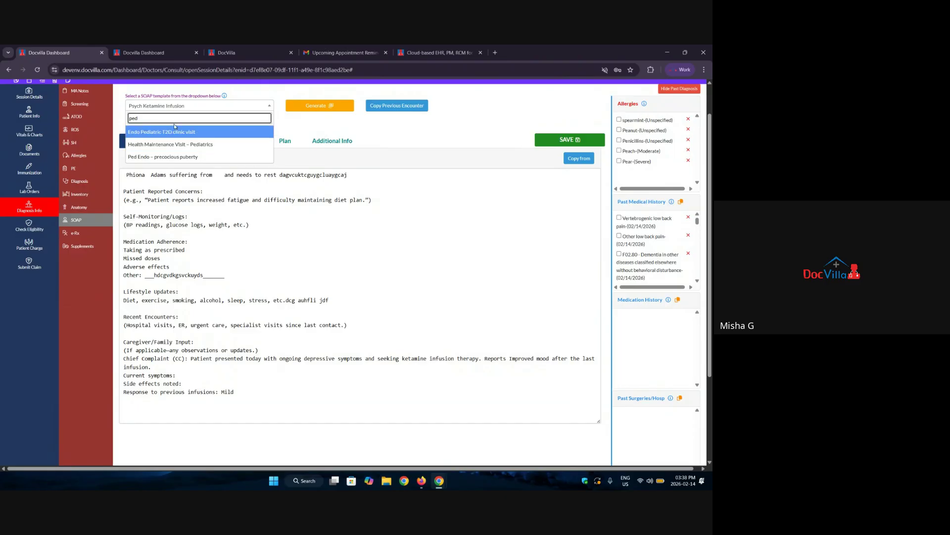
drag(155, 119, 121, 124)
text(obesi)
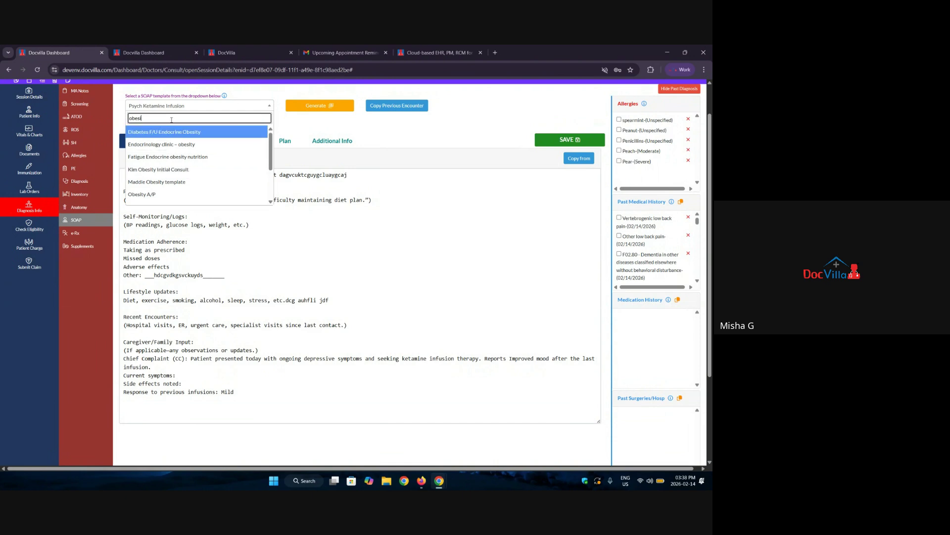
Filter templates by 'meds' and pick Medspa - Hormone Replacement Therapy (HRT).
drag(171, 120, 118, 128)
text(medspa)
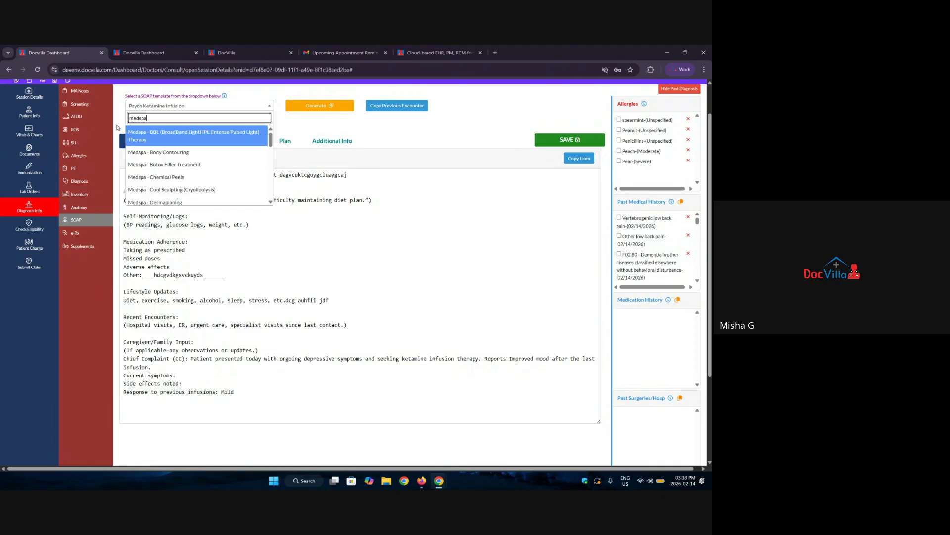
scroll(198, 158, down, 1)
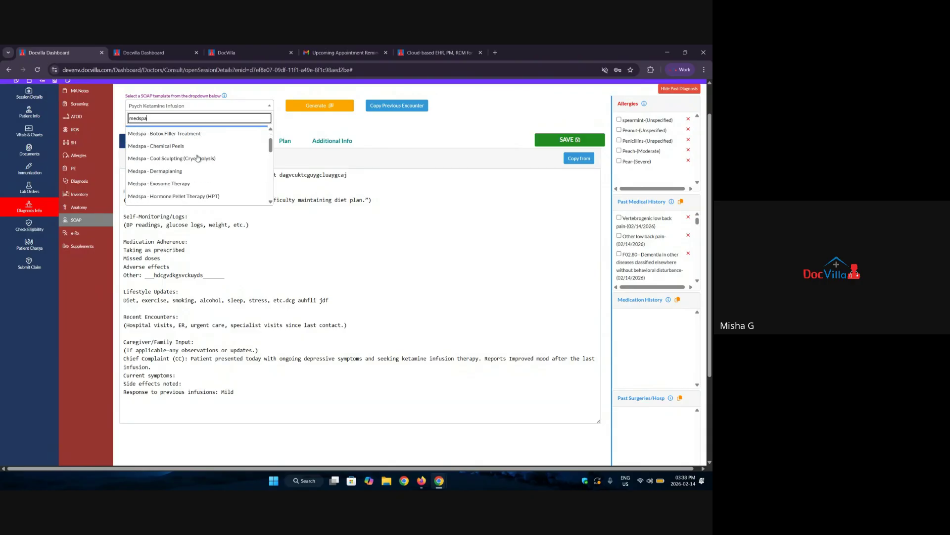
scroll(197, 136, up, 1)
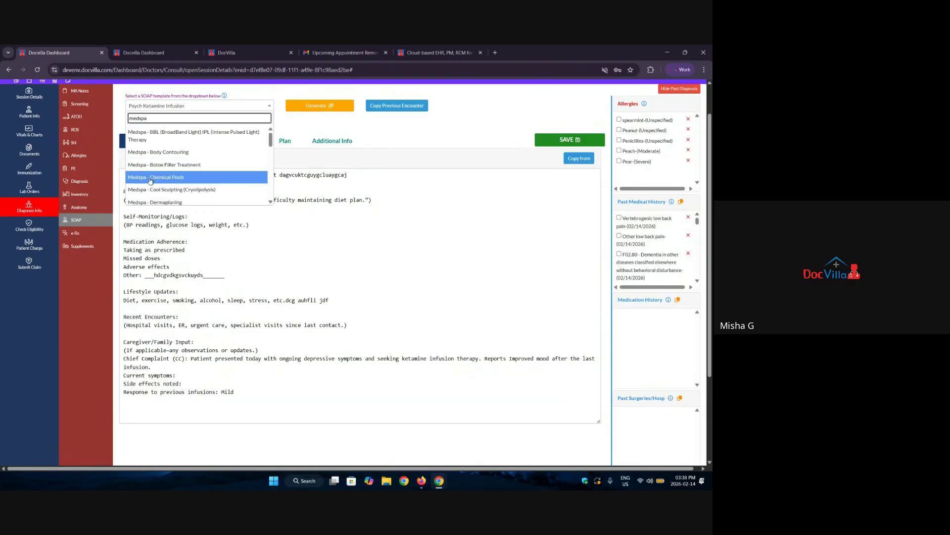
scroll(183, 163, down, 2)
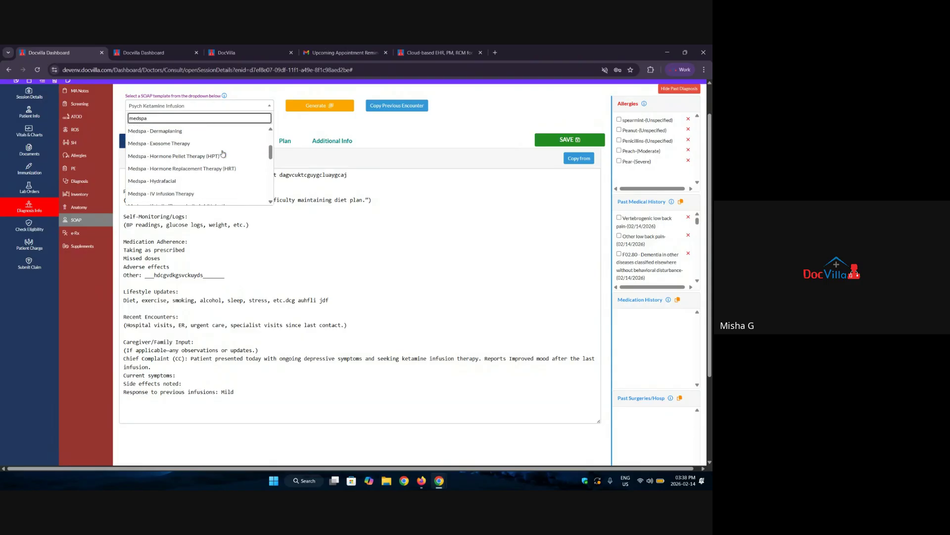
scroll(187, 146, up, 1)
scroll(182, 176, down, 1)
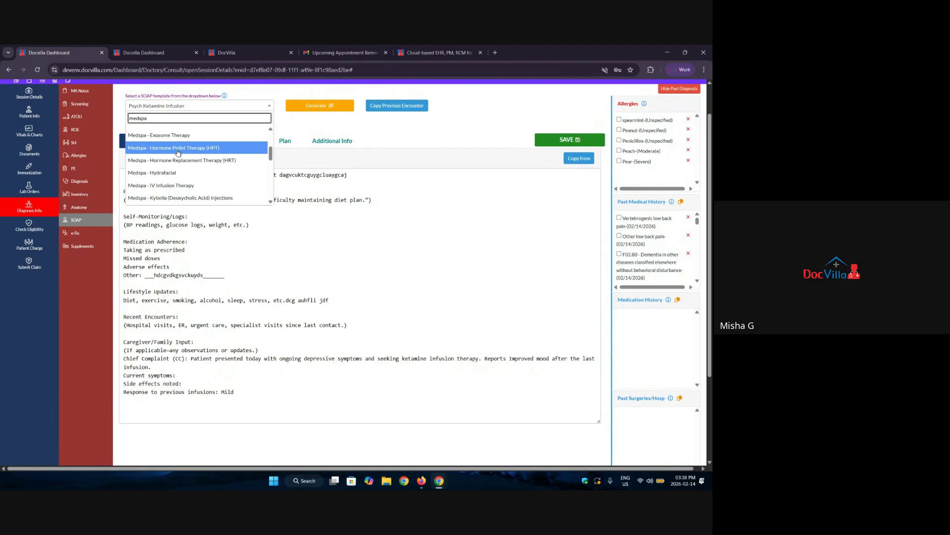
scroll(171, 154, down, 1)
scroll(171, 156, up, 1)
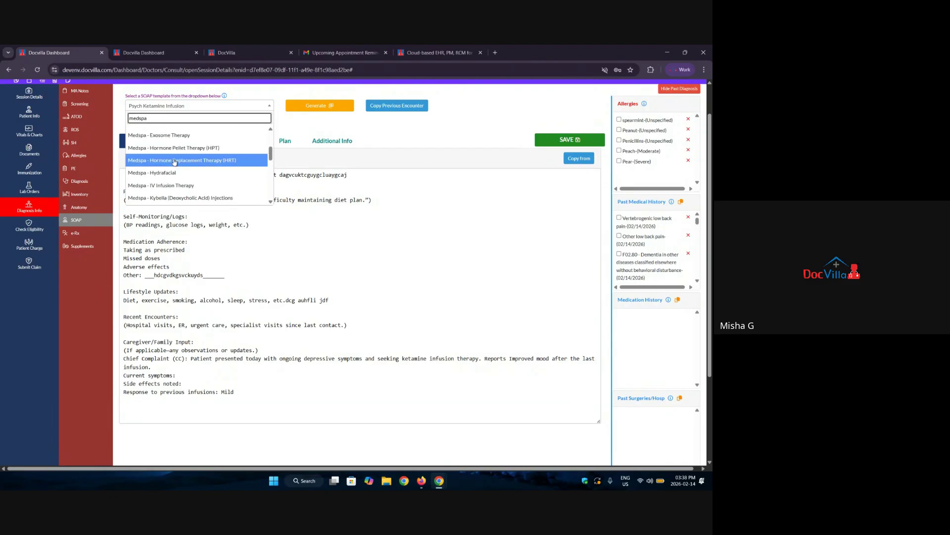
click(171, 160)
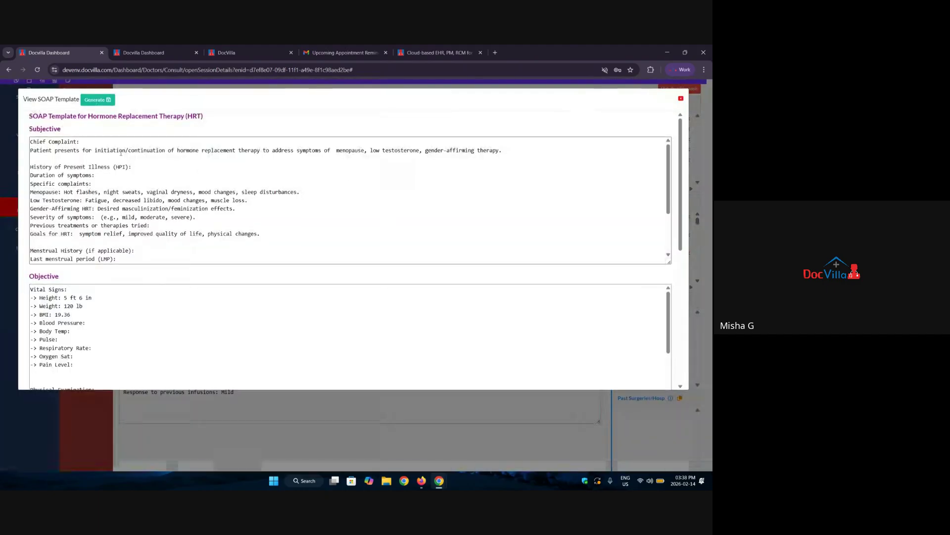
drag(31, 141, 148, 179)
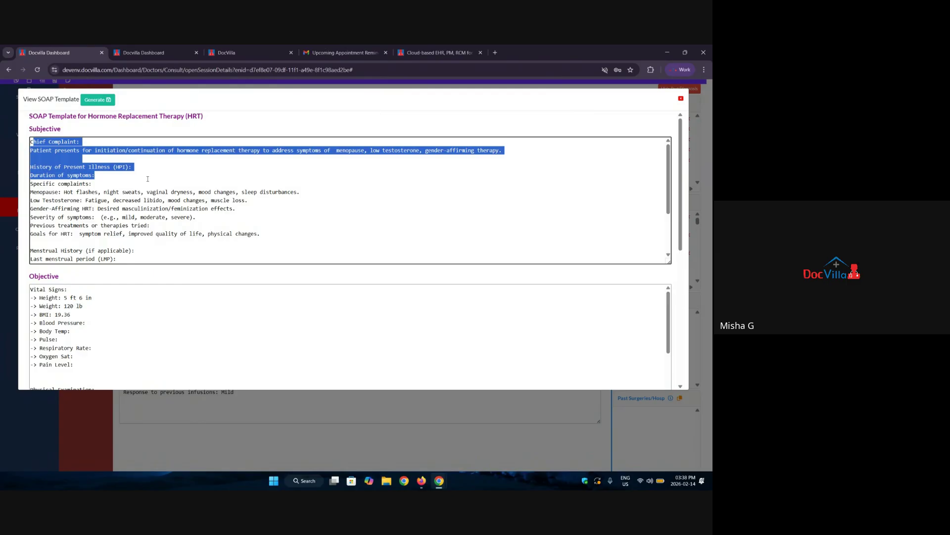
click(112, 177)
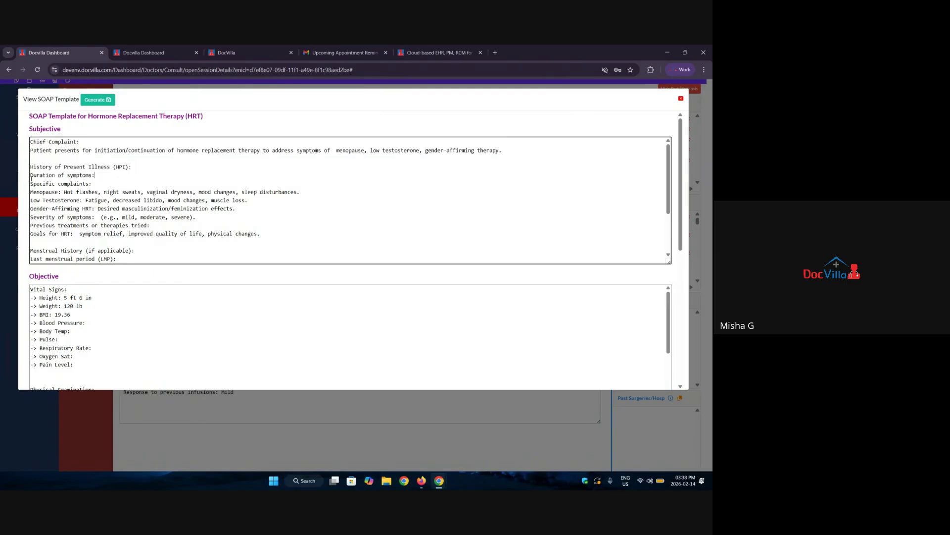
drag(32, 177, 106, 176)
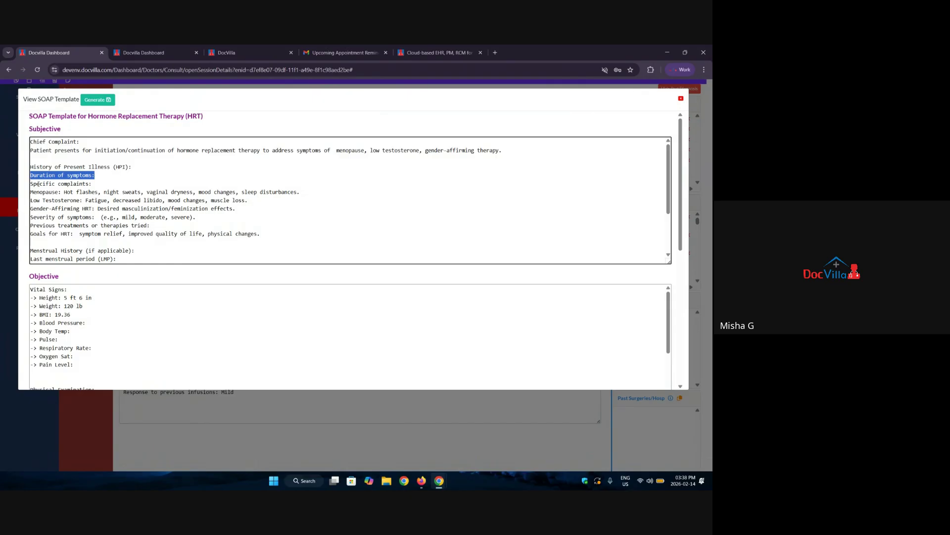
drag(30, 183, 120, 181)
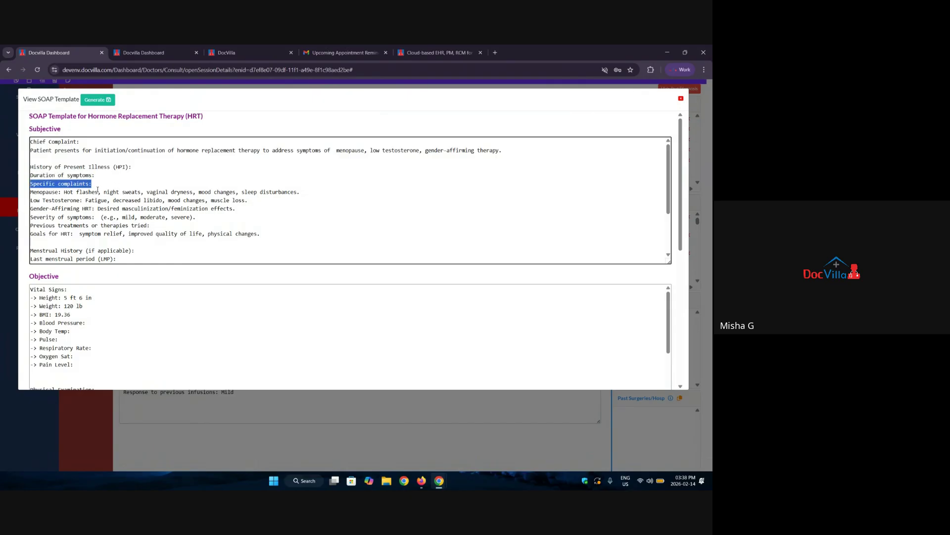
drag(32, 194, 131, 193)
drag(147, 192, 190, 200)
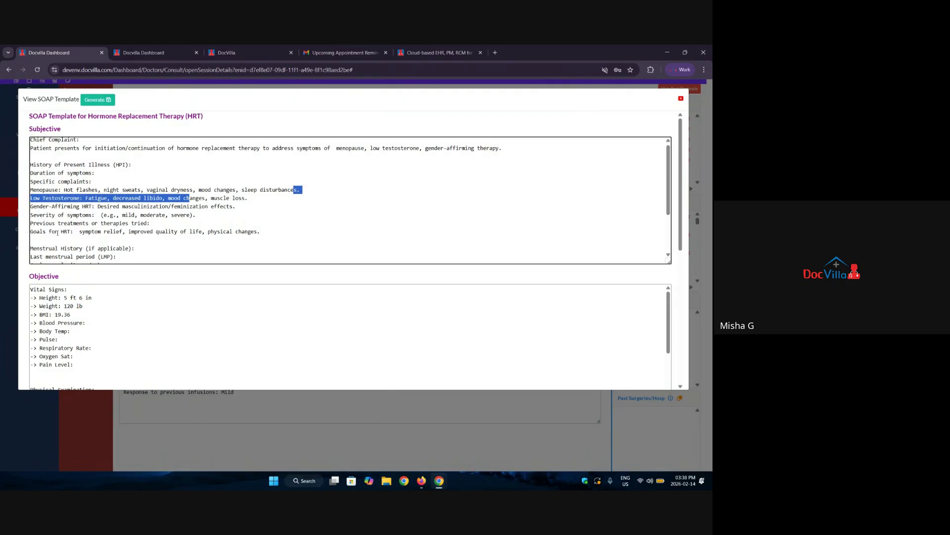
scroll(44, 227, down, 5)
scroll(73, 284, down, 3)
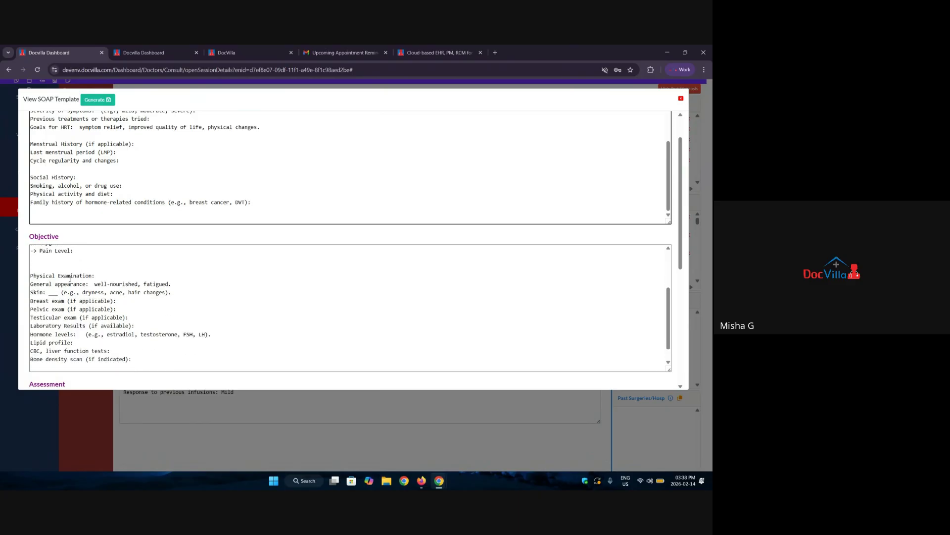
scroll(73, 285, up, 4)
drag(33, 258, 44, 275)
scroll(120, 322, down, 2)
scroll(160, 289, down, 3)
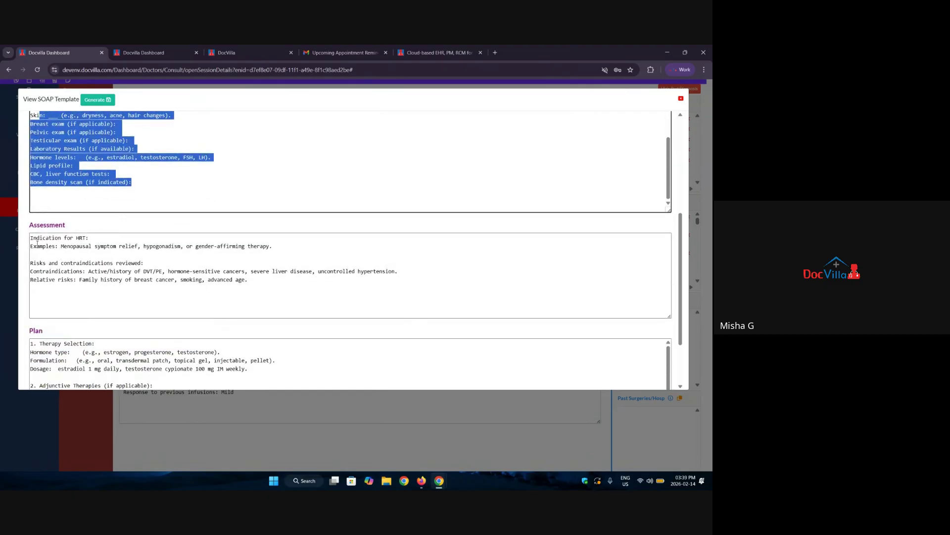
drag(51, 238, 91, 239)
drag(287, 246, 145, 264)
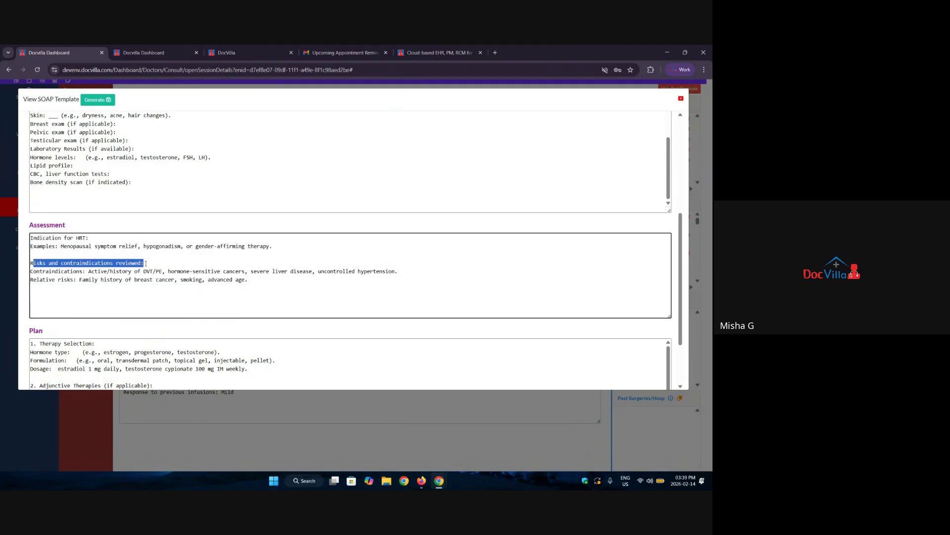
scroll(150, 264, down, 2)
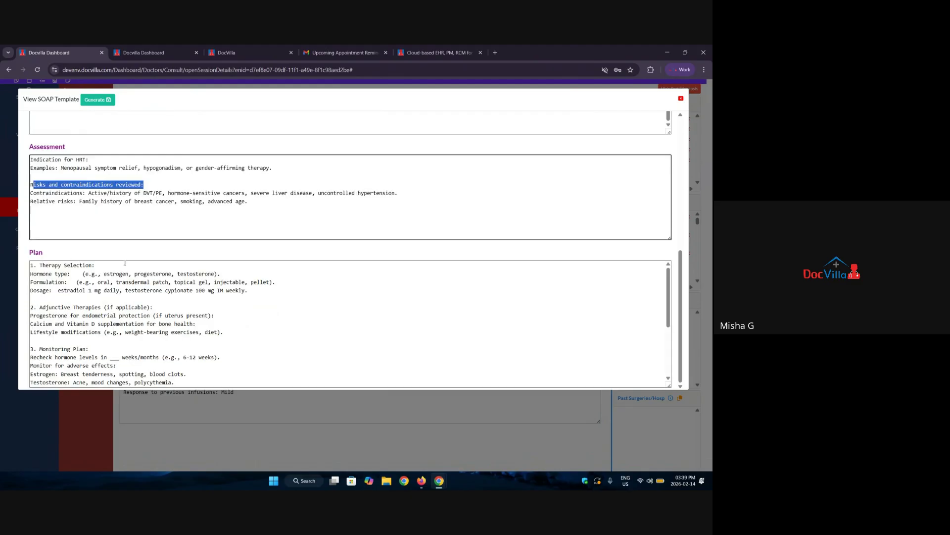
drag(189, 378, 31, 265)
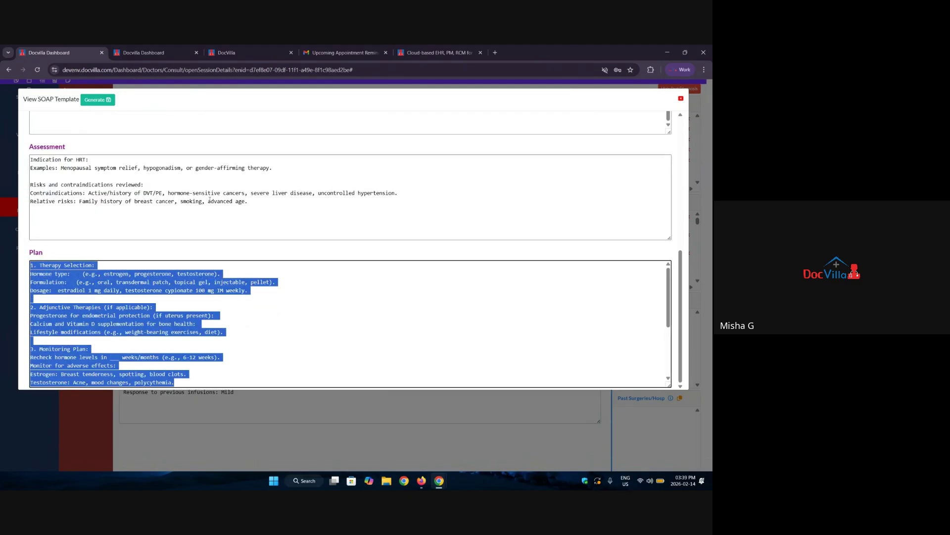
click(681, 98)
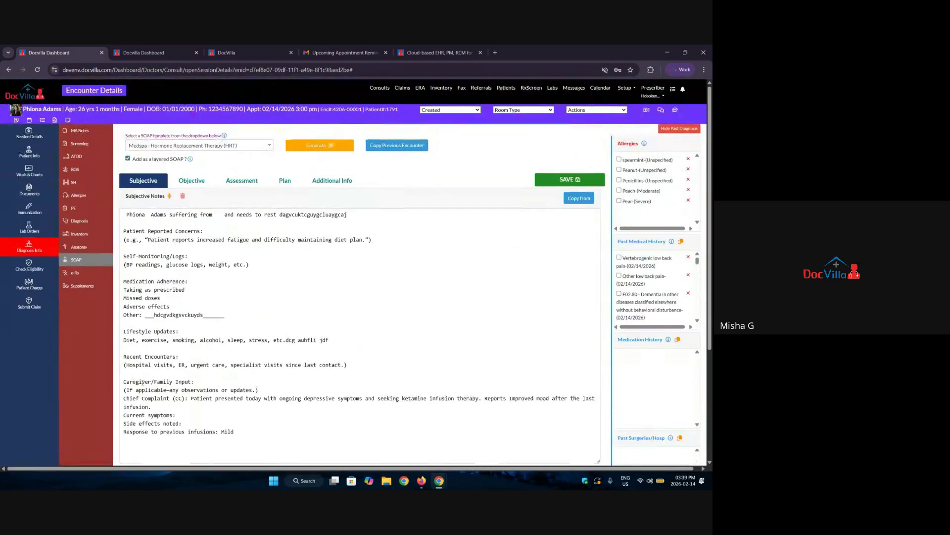
click(184, 147)
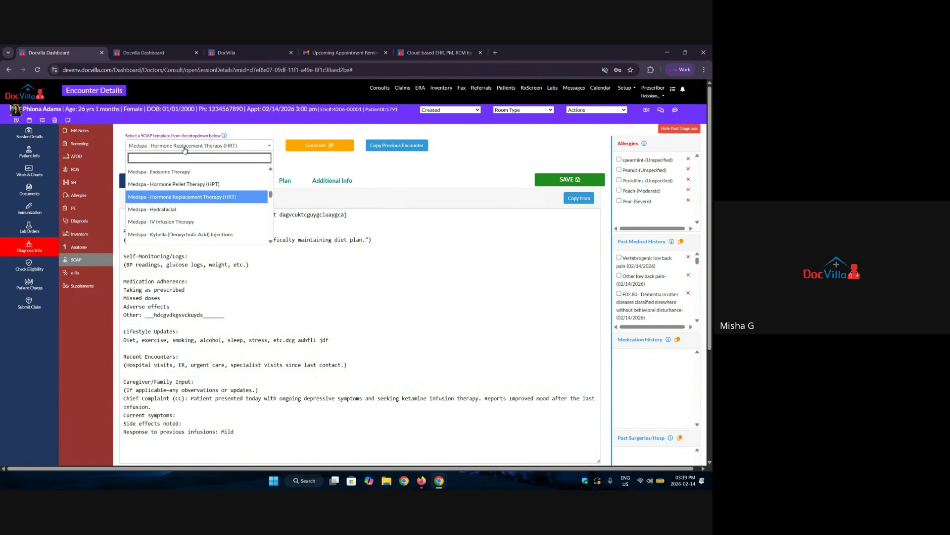
scroll(189, 213, down, 10)
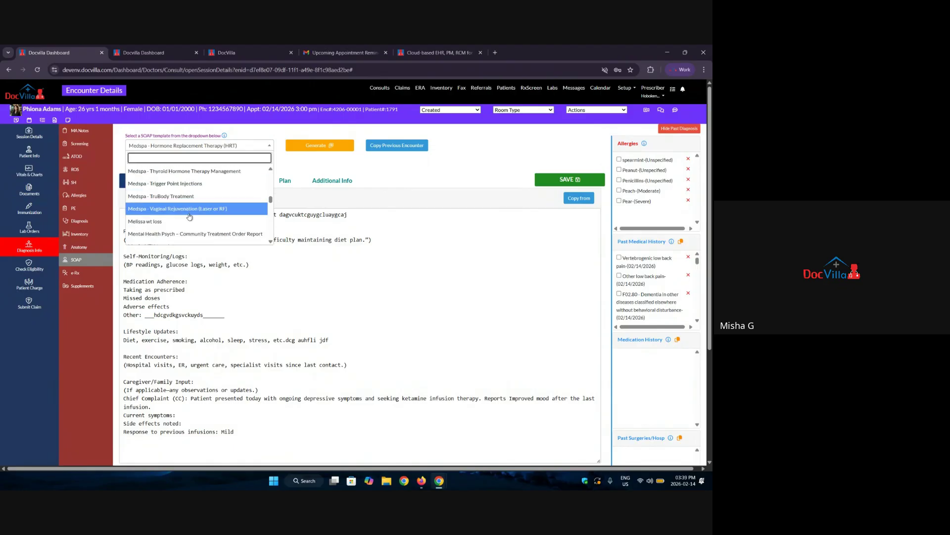
scroll(190, 216, down, 3)
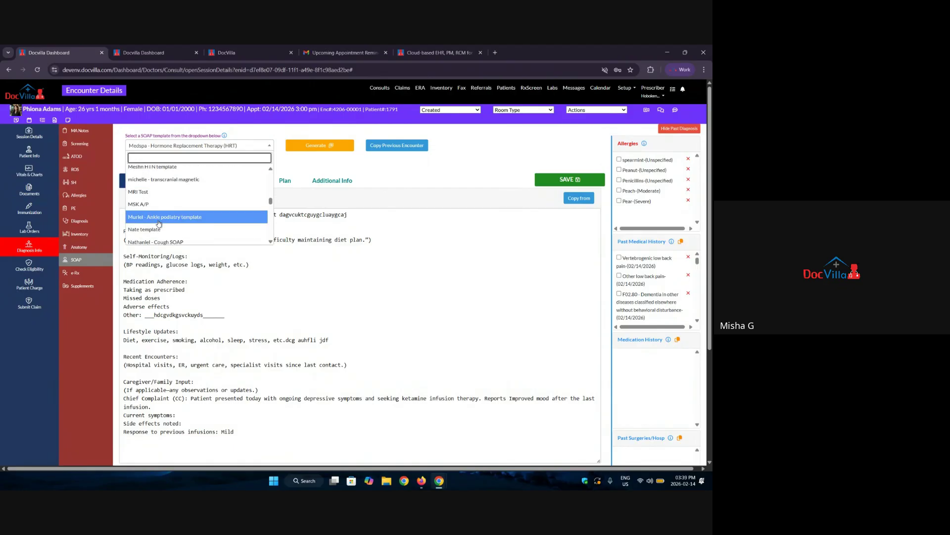
scroll(159, 228, down, 3)
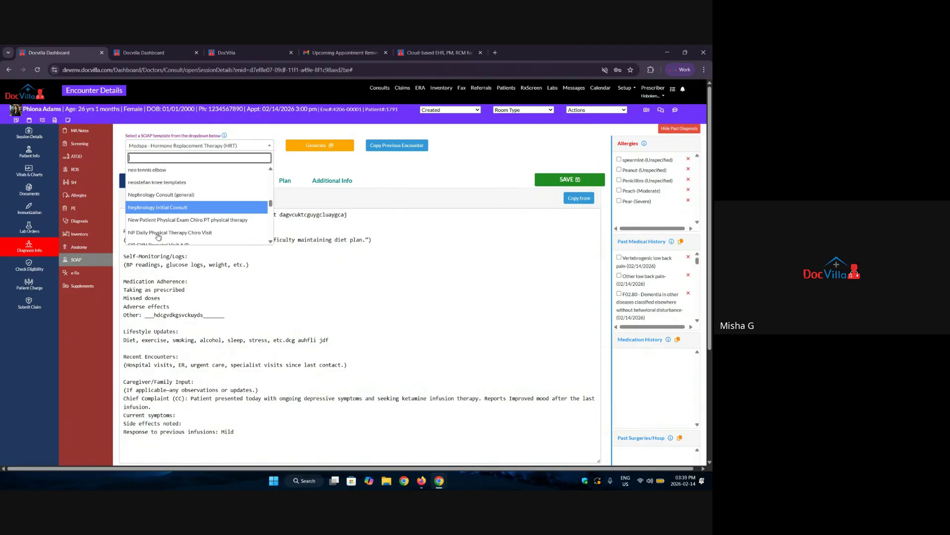
scroll(158, 237, up, 1)
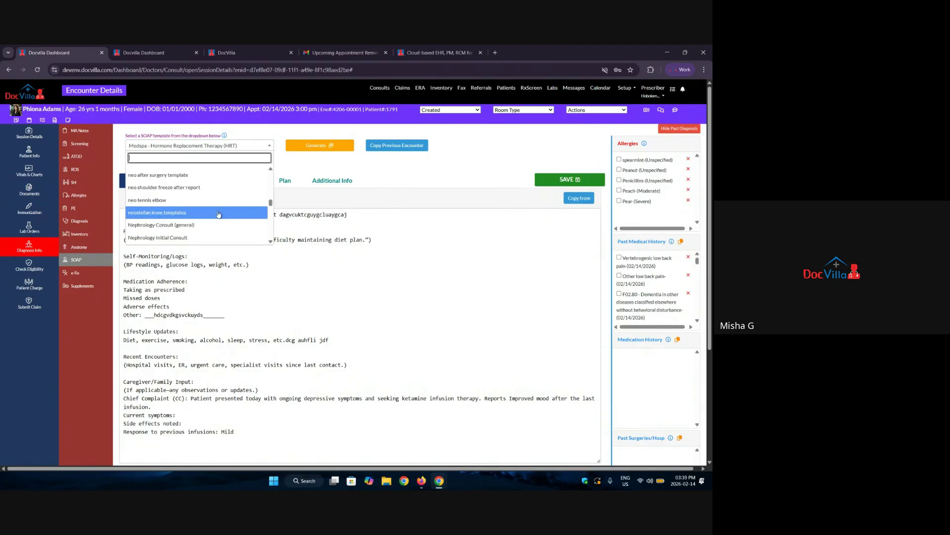
scroll(171, 198, down, 2)
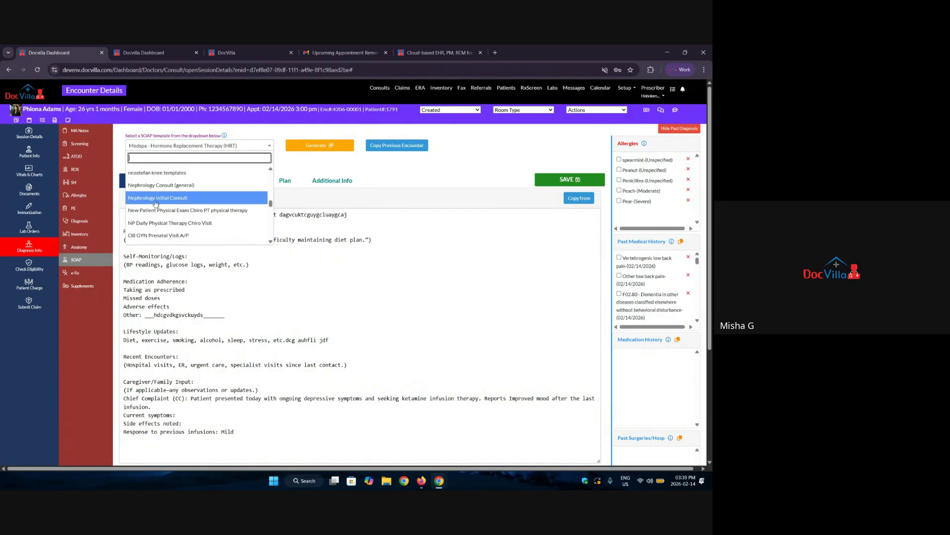
scroll(151, 201, down, 2)
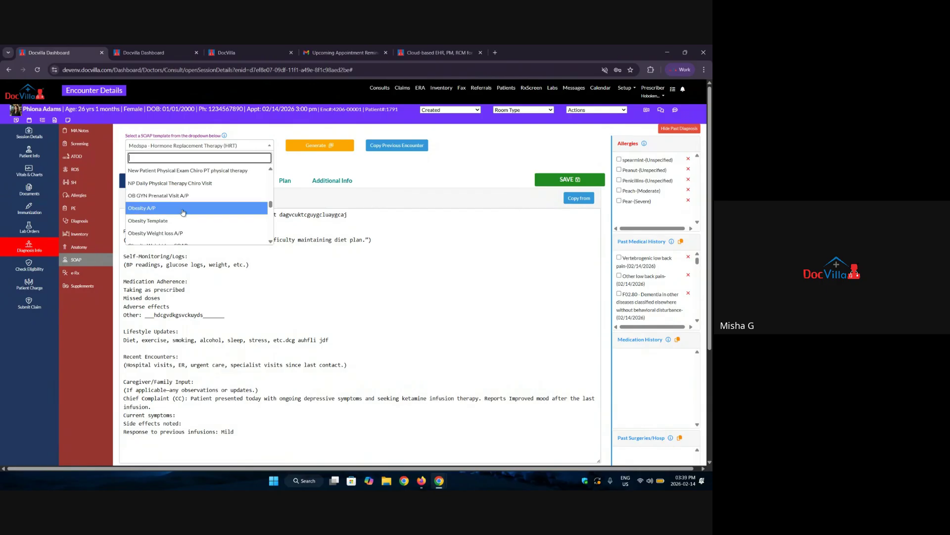
scroll(210, 198, down, 4)
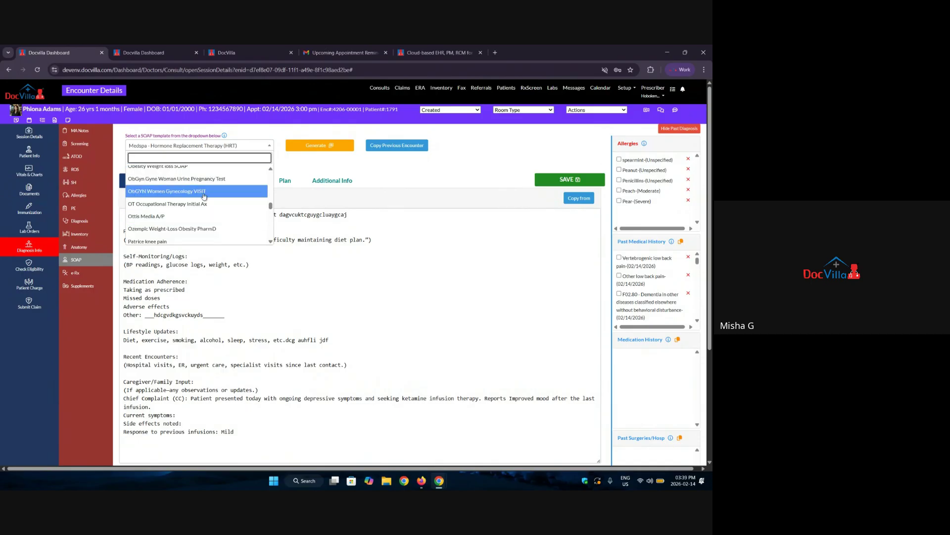
scroll(203, 198, down, 2)
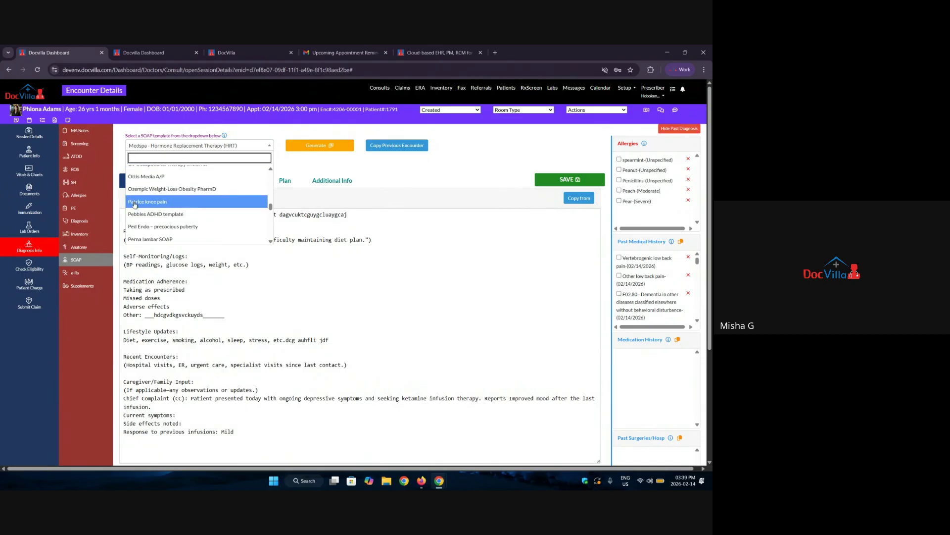
scroll(173, 217, down, 2)
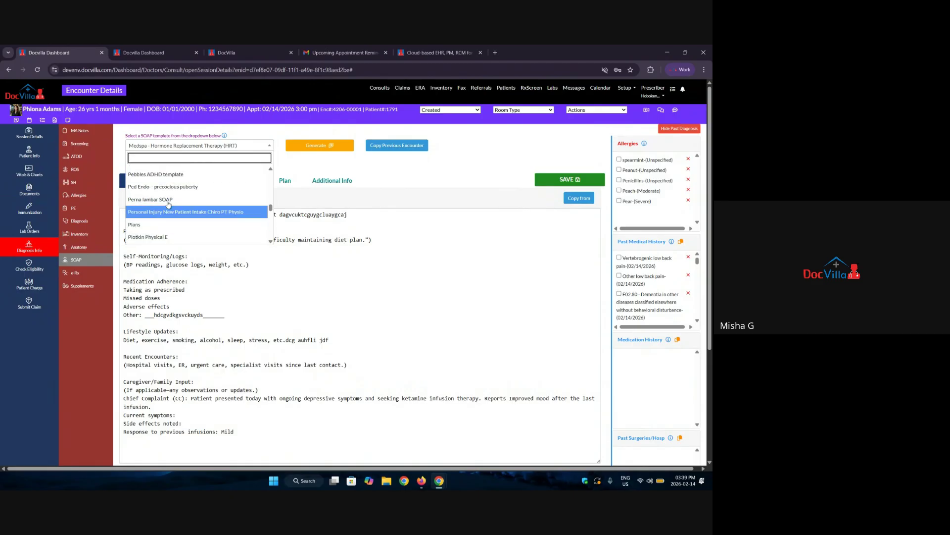
click(383, 168)
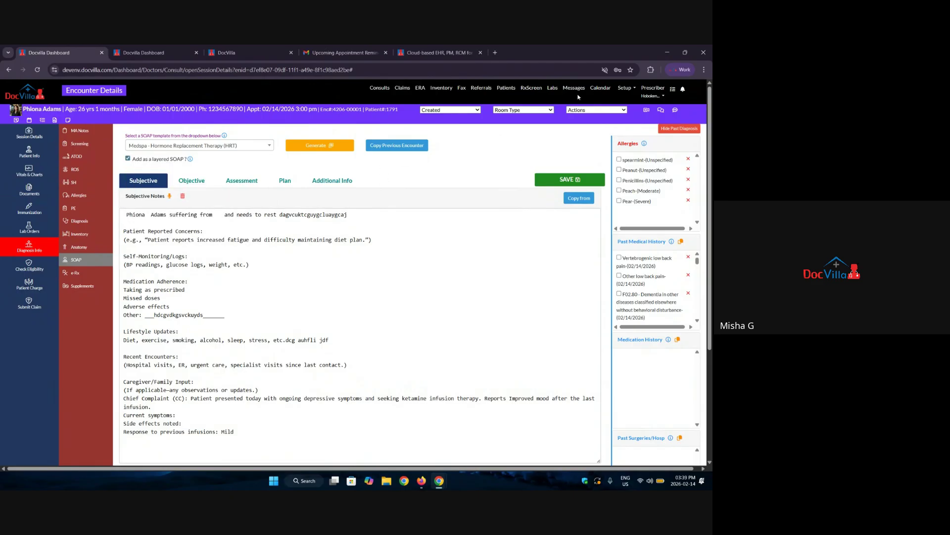
click(625, 88)
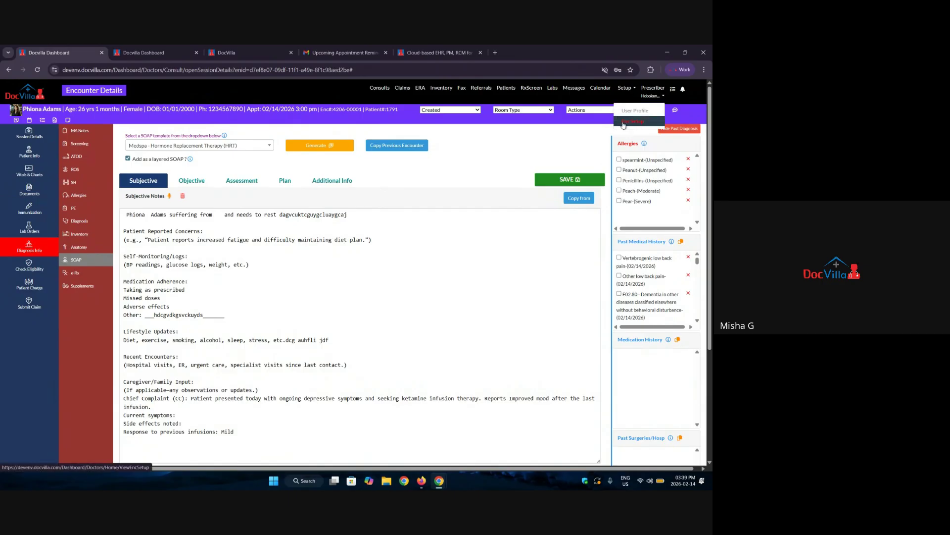
click(238, 149)
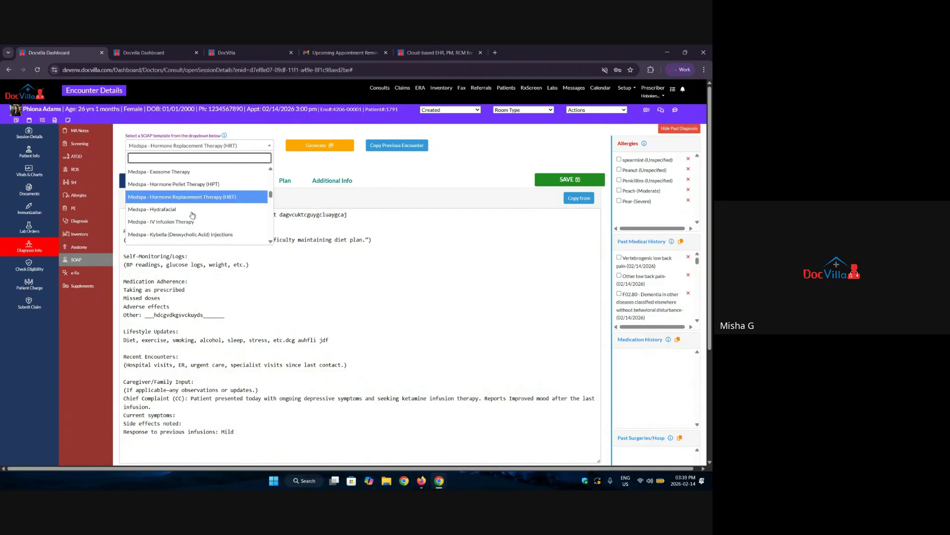
click(468, 160)
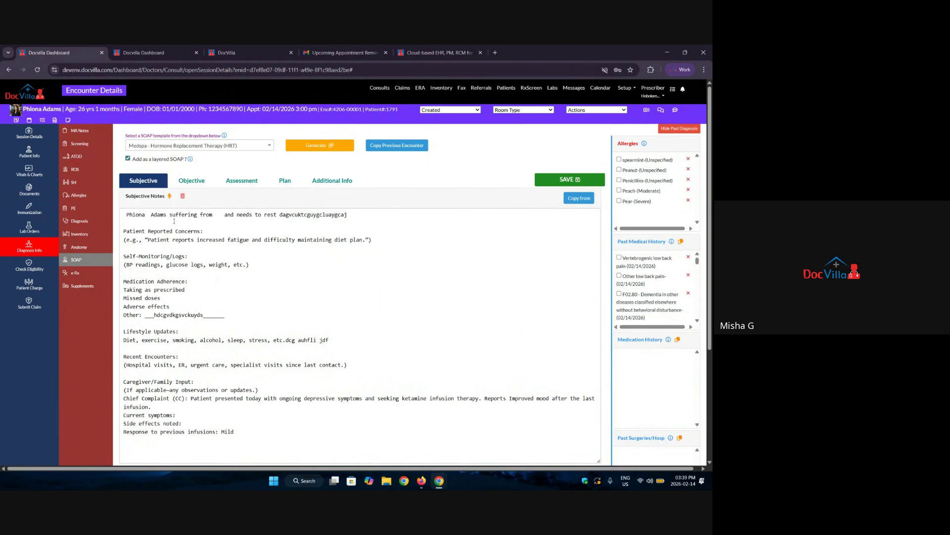
click(67, 132)
click(79, 145)
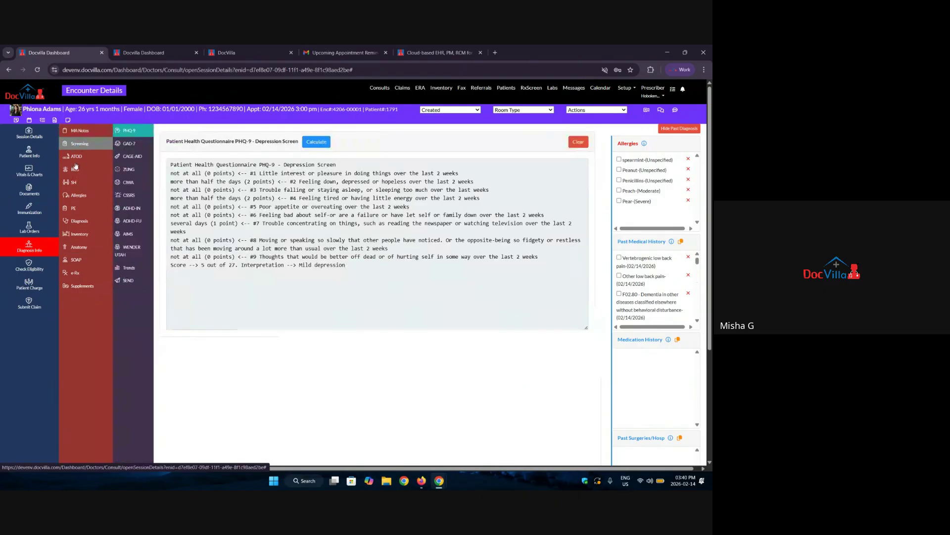
click(81, 158)
click(74, 169)
click(79, 246)
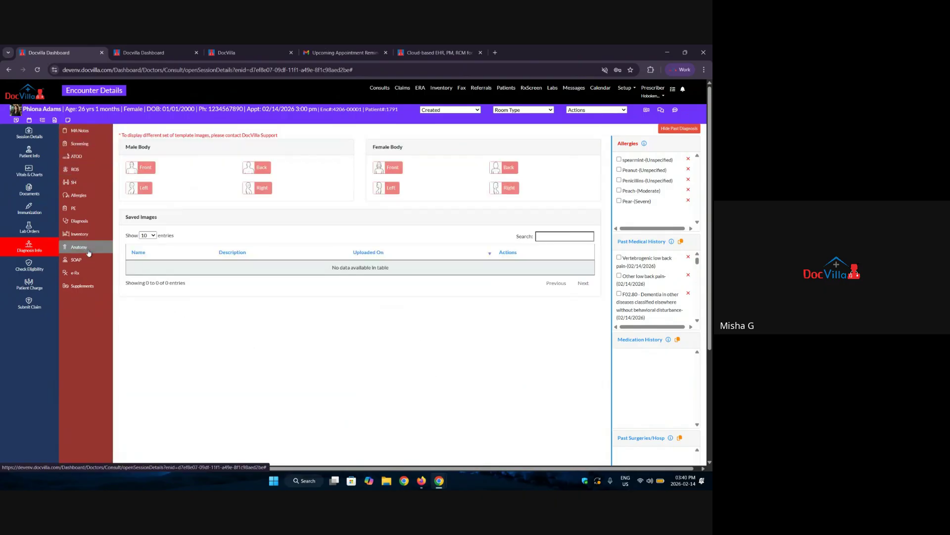
click(76, 259)
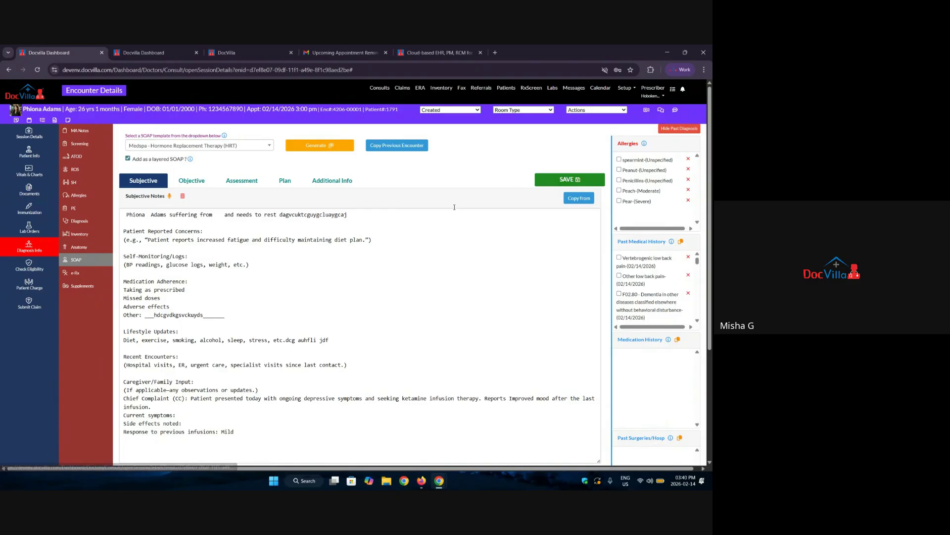
Import the PHQ-9 screening into the Subjective notes.
click(577, 200)
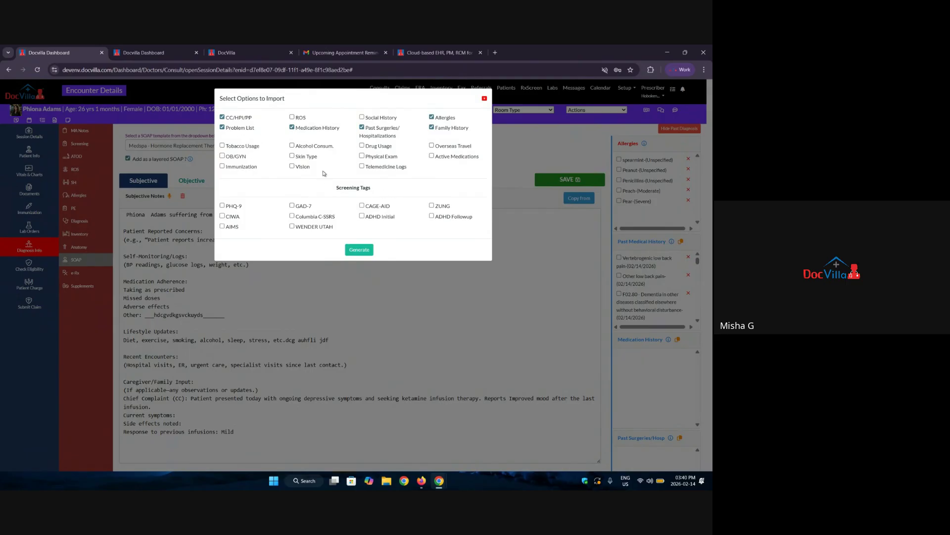
click(222, 205)
click(359, 250)
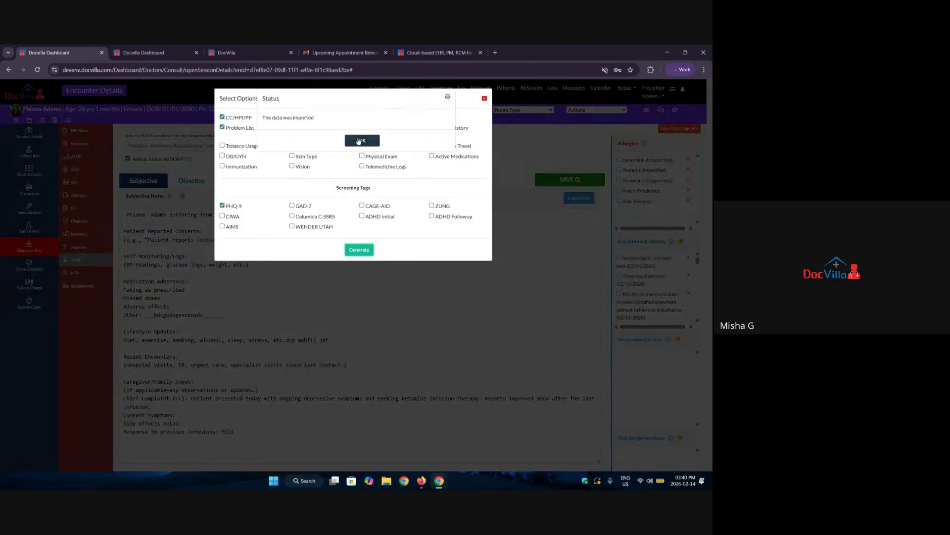
click(361, 141)
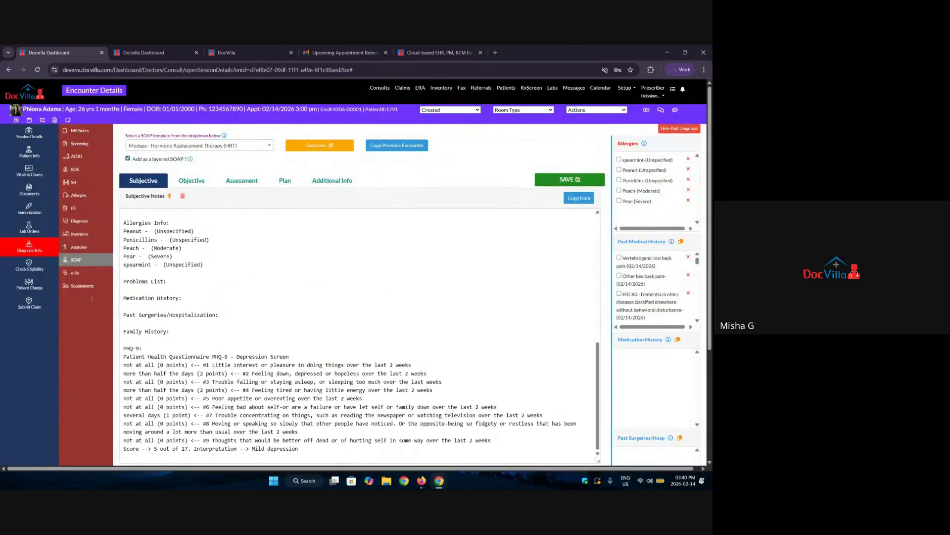
Review the imported text, then go to the e-Rx page listing azithromycin and Azilect history.
scroll(255, 357, down, 2)
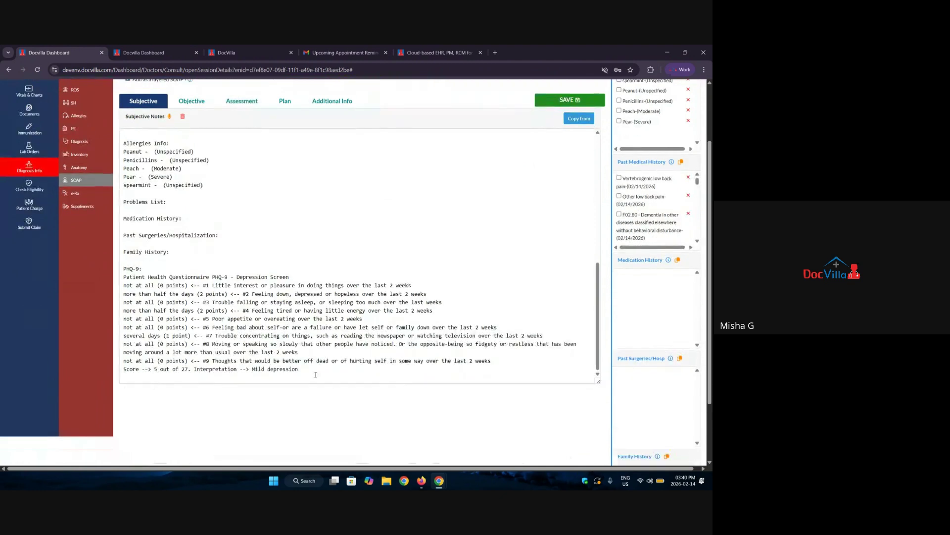
drag(317, 377, 124, 142)
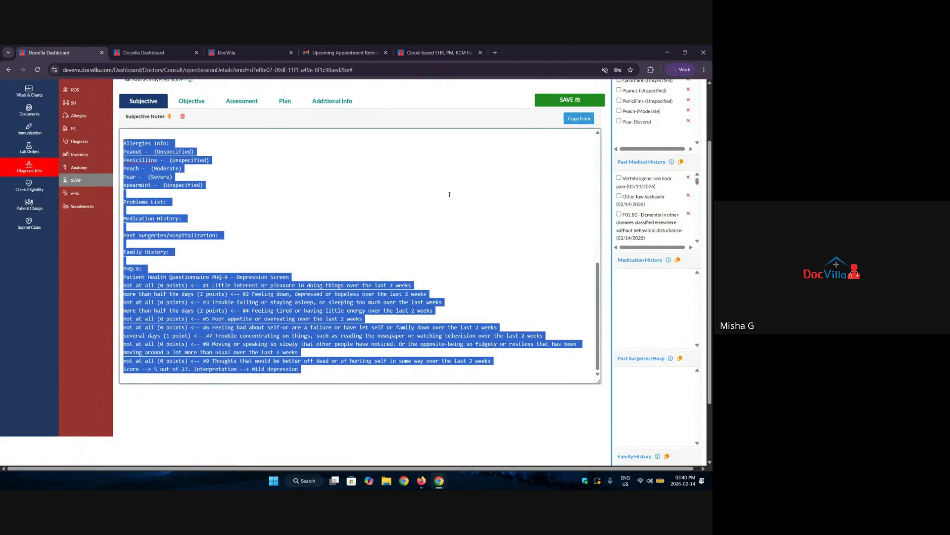
click(463, 194)
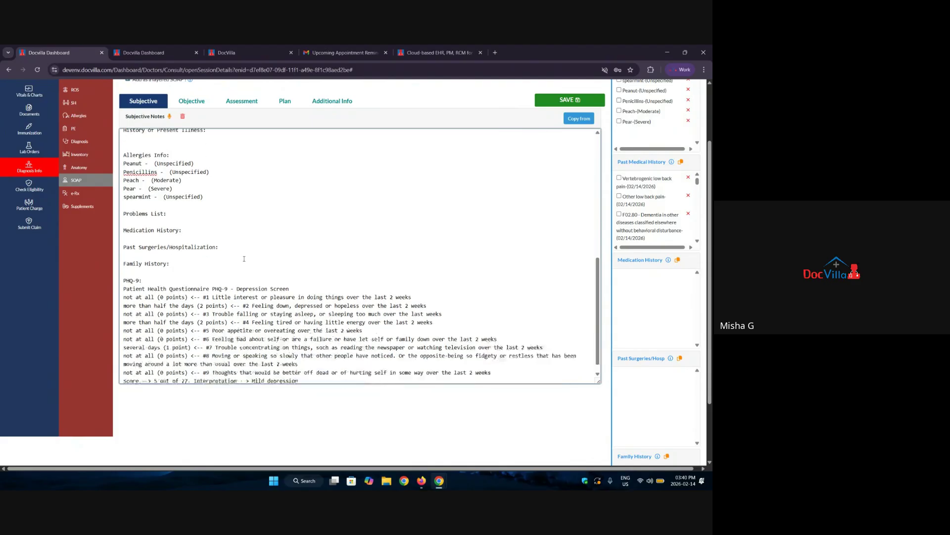
click(74, 195)
scroll(339, 286, up, 2)
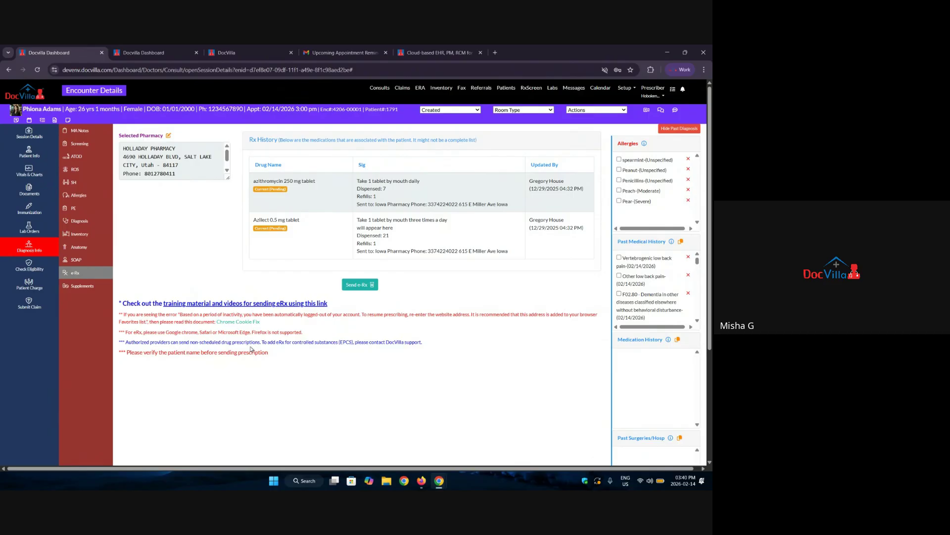
Launch Send e-Rx and show Quick Rx: Azilect 0.5 mg, azithromycin 250 mg, Tylactin Build.
click(360, 285)
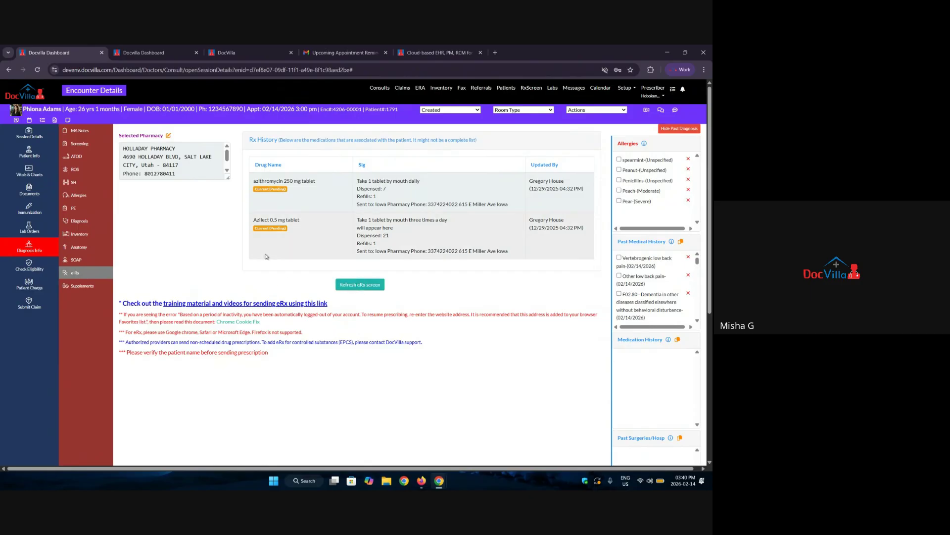
scroll(253, 280, down, 1)
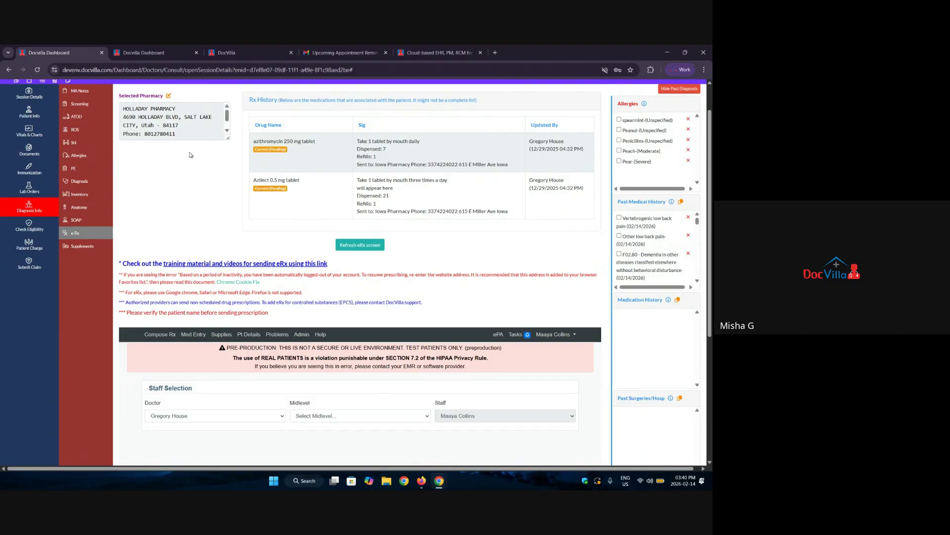
scroll(186, 170, down, 1)
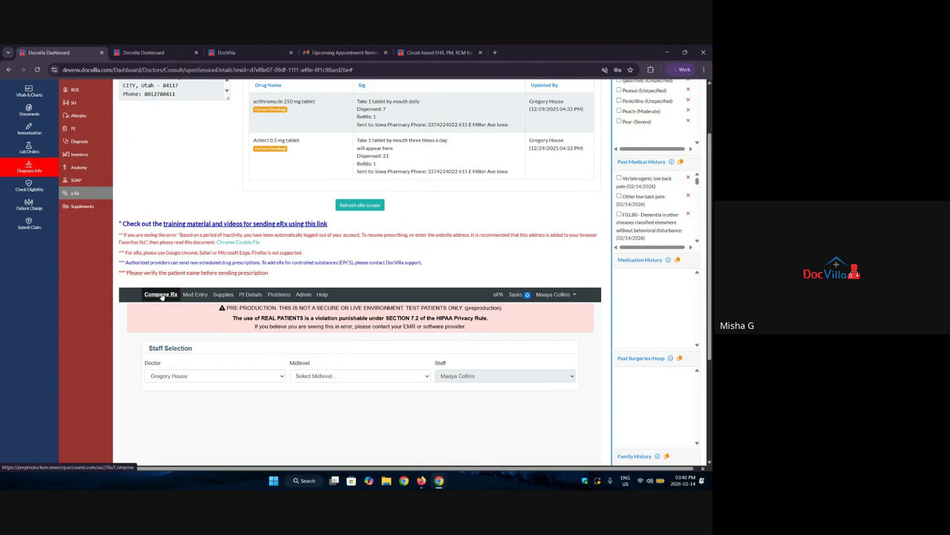
scroll(490, 212, down, 2)
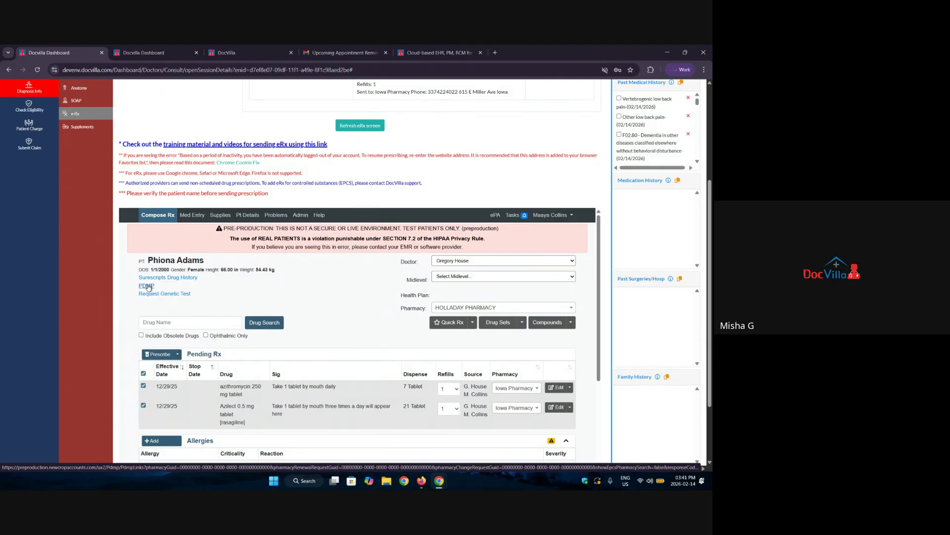
scroll(439, 336, down, 1)
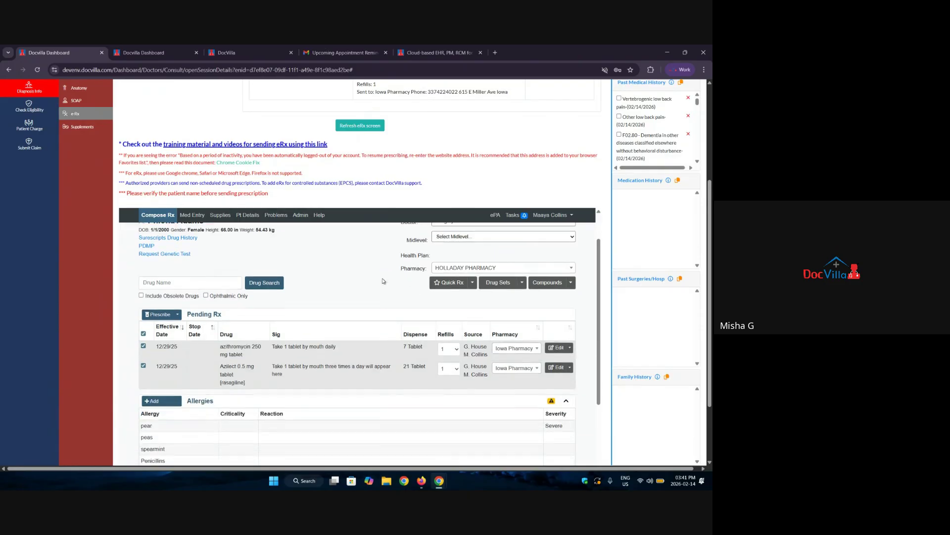
click(450, 284)
scroll(276, 287, down, 1)
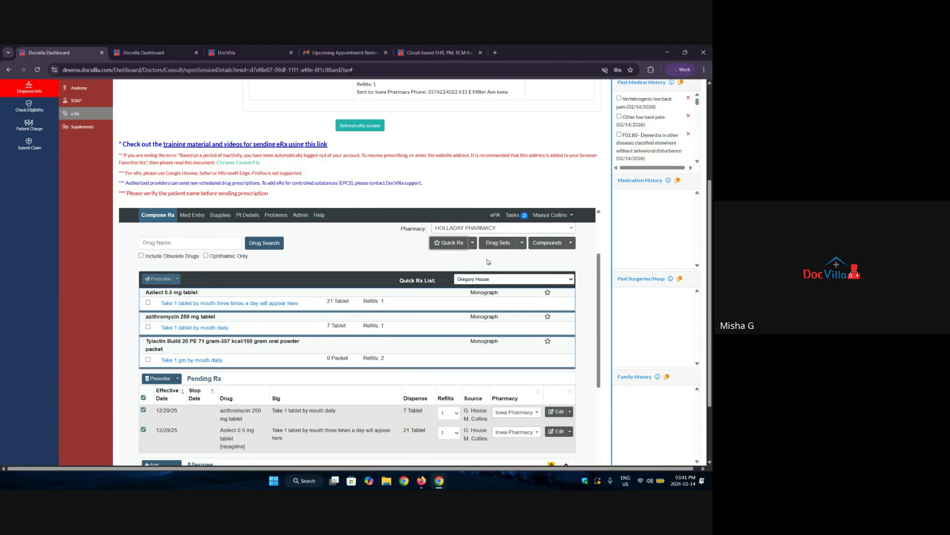
Show the drug sets and select the Cough set, then the Fever set.
click(495, 246)
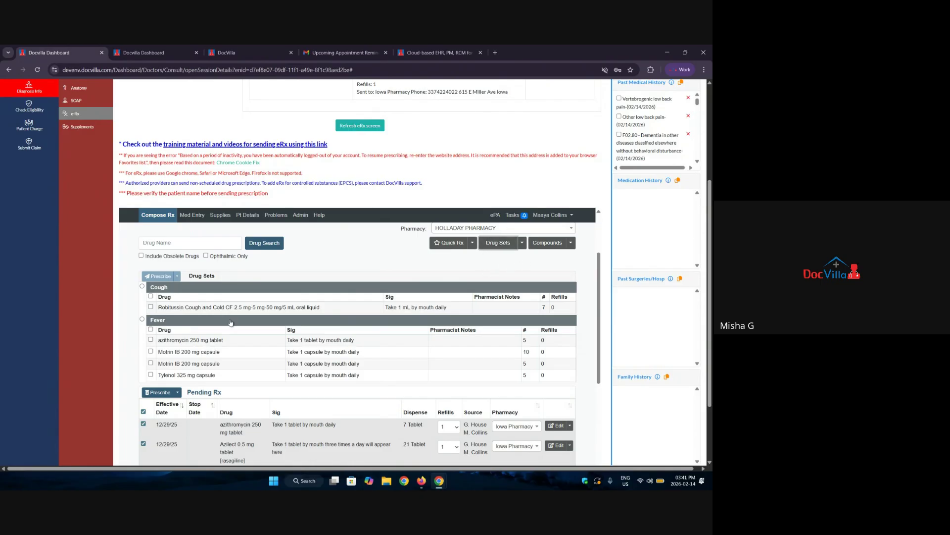
double_click(154, 288)
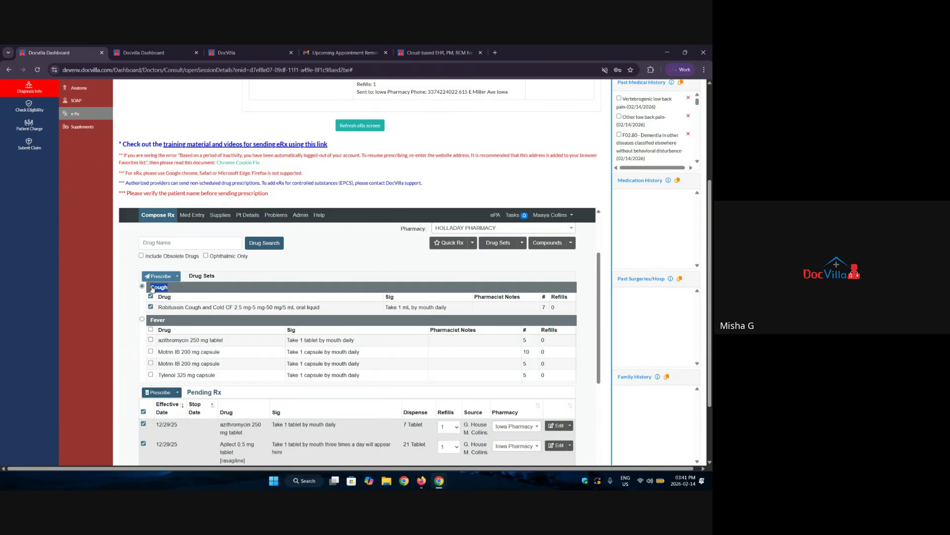
double_click(167, 322)
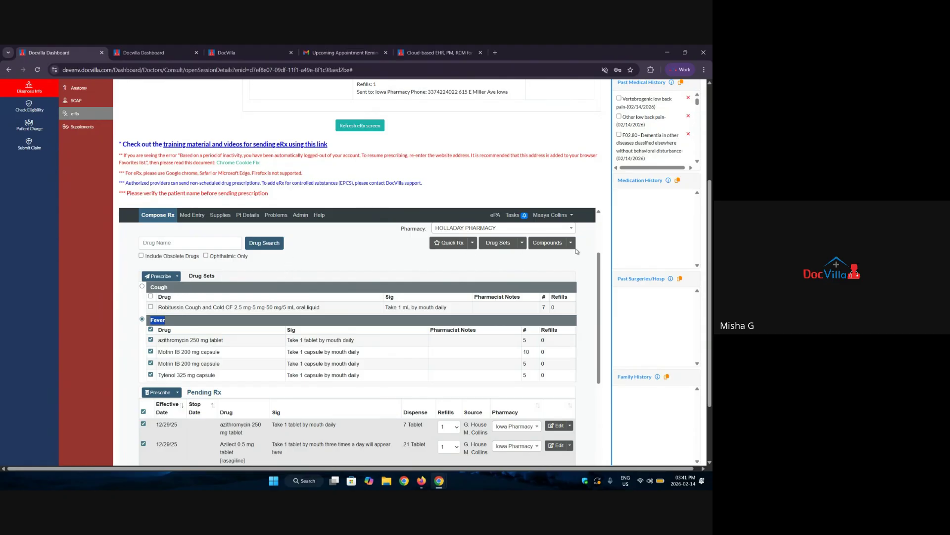
Bring up the Compounds list: Uncategorized, cold, fever, nausea drug, super, Wt loss drug.
click(543, 245)
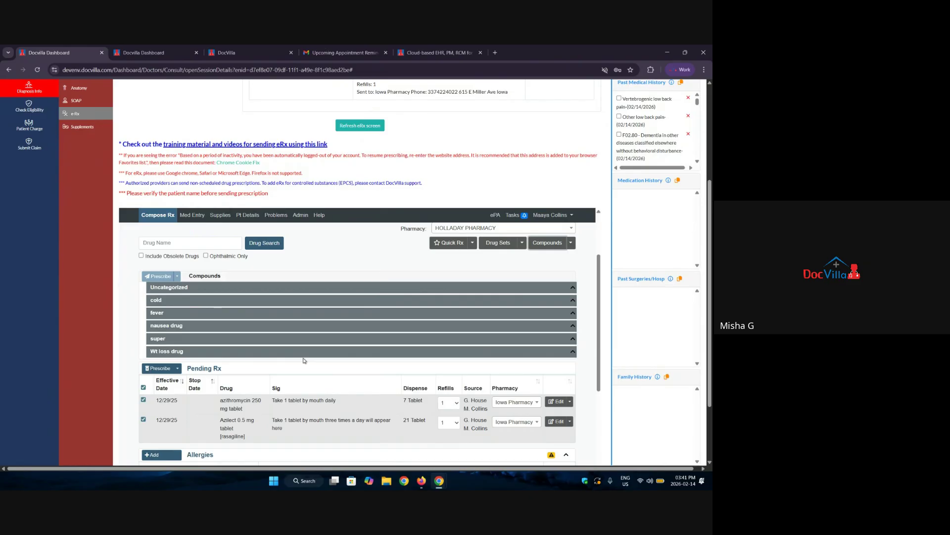
scroll(391, 310, down, 4)
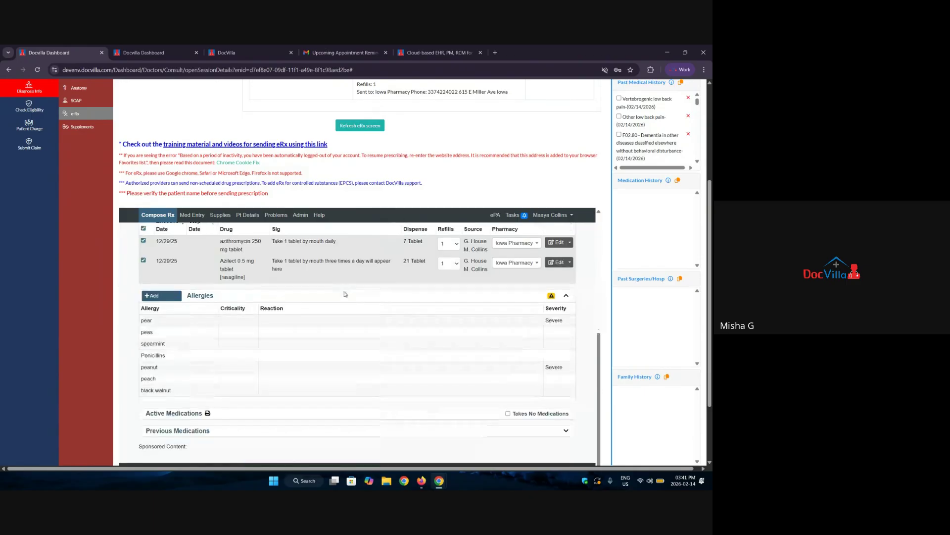
scroll(347, 294, up, 2)
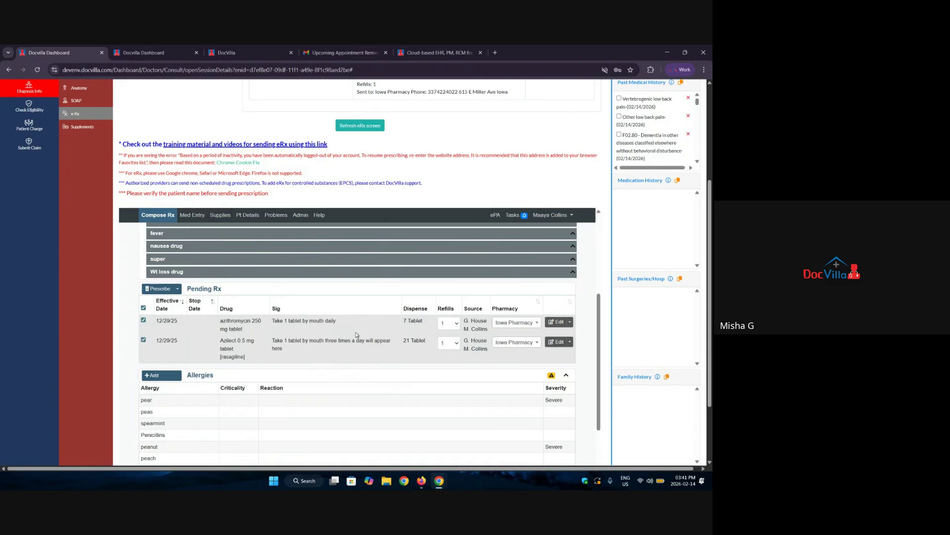
scroll(346, 319, down, 1)
scroll(181, 340, up, 5)
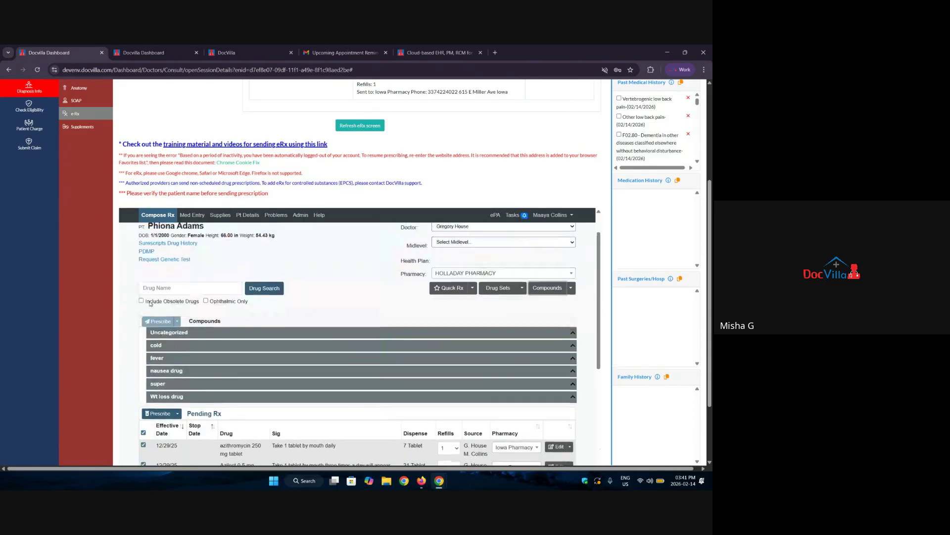
scroll(86, 239, up, 4)
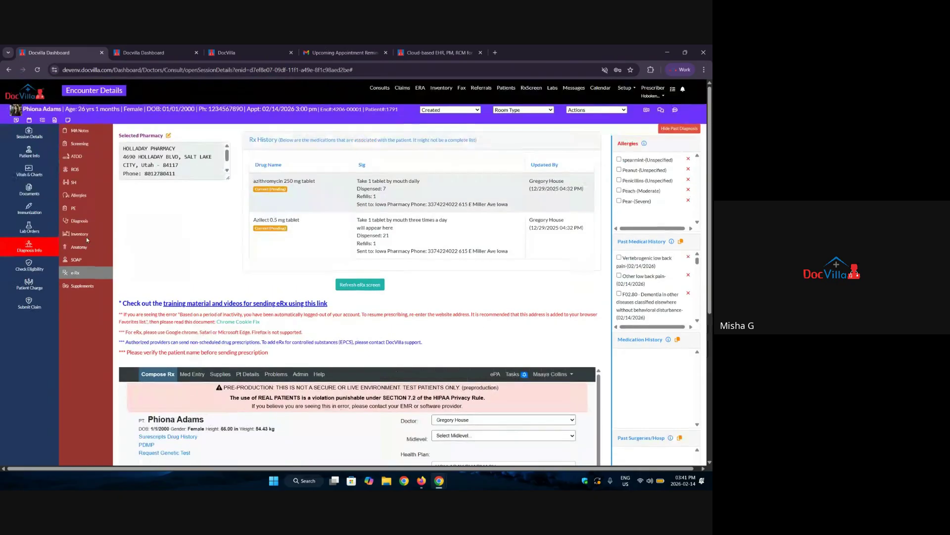
Go to the encounter's Supplements section and start a Fullscript recommendation.
click(70, 286)
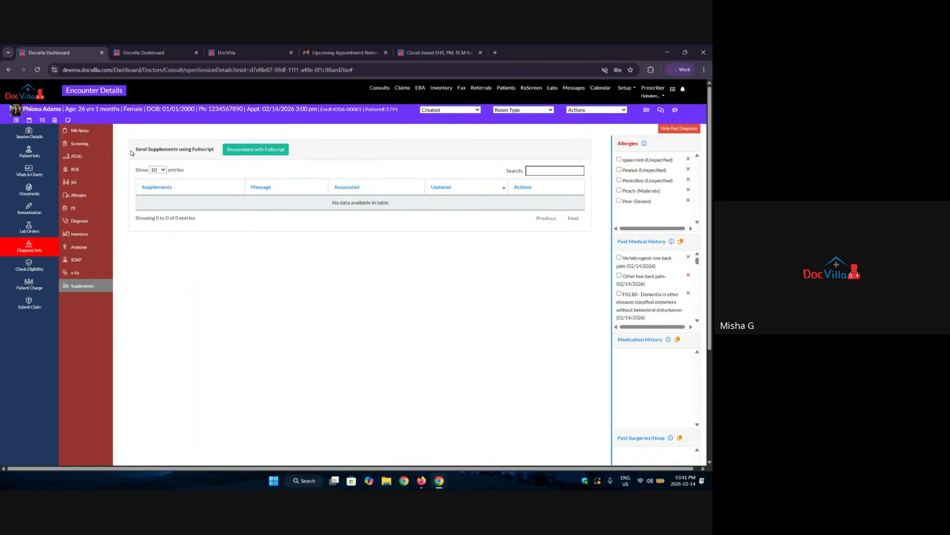
drag(134, 150, 217, 155)
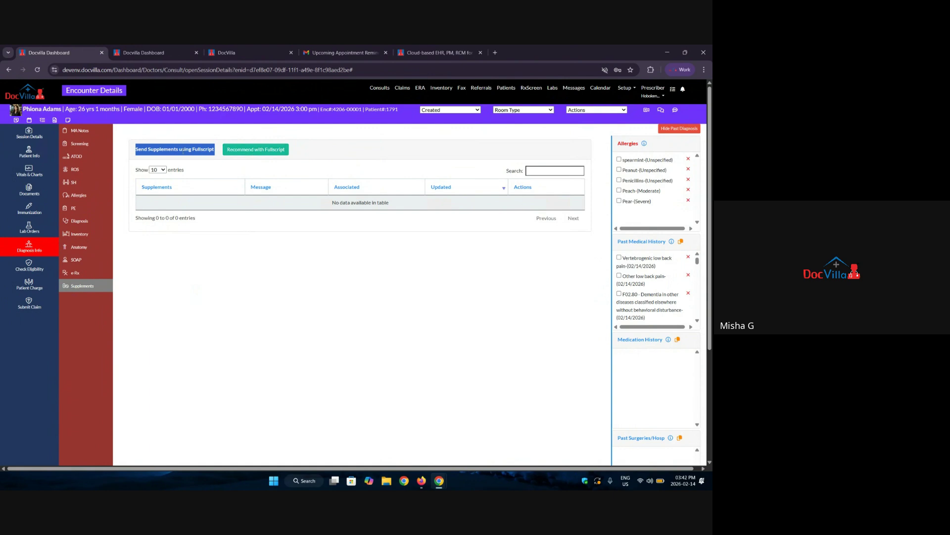
click(263, 151)
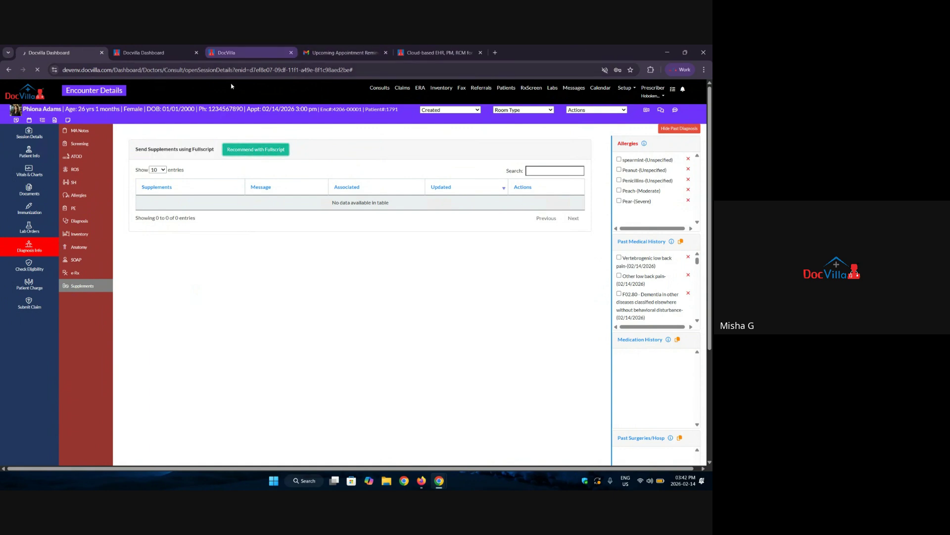
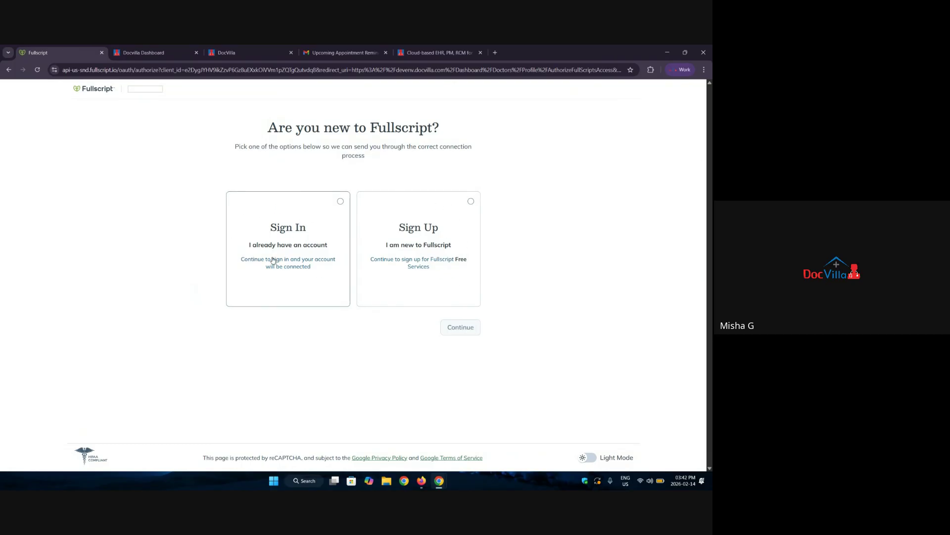
Go back from the Fullscript sign-in page to the patient's Encounter Details.
click(9, 70)
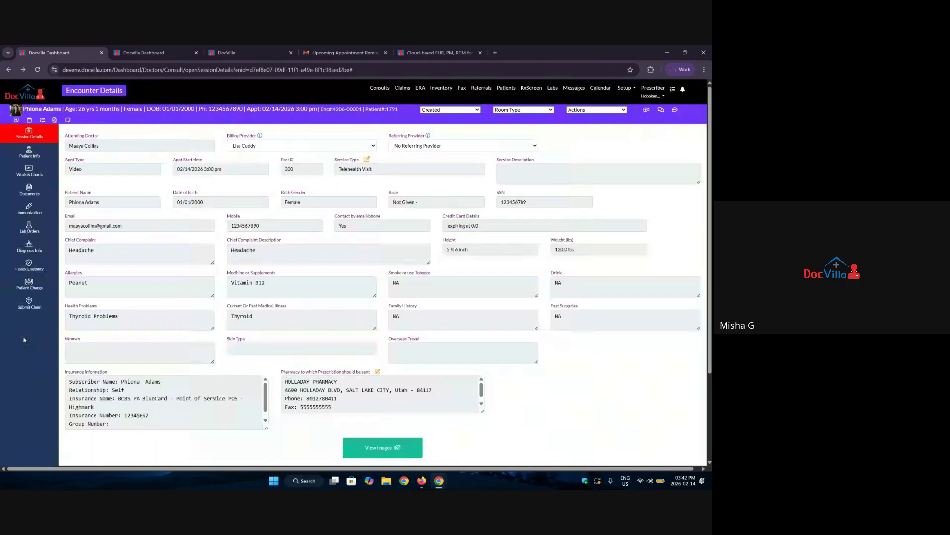
Run Check Eligibility on the primary insurance and review the Health Benefit Plan Coverage results.
click(37, 273)
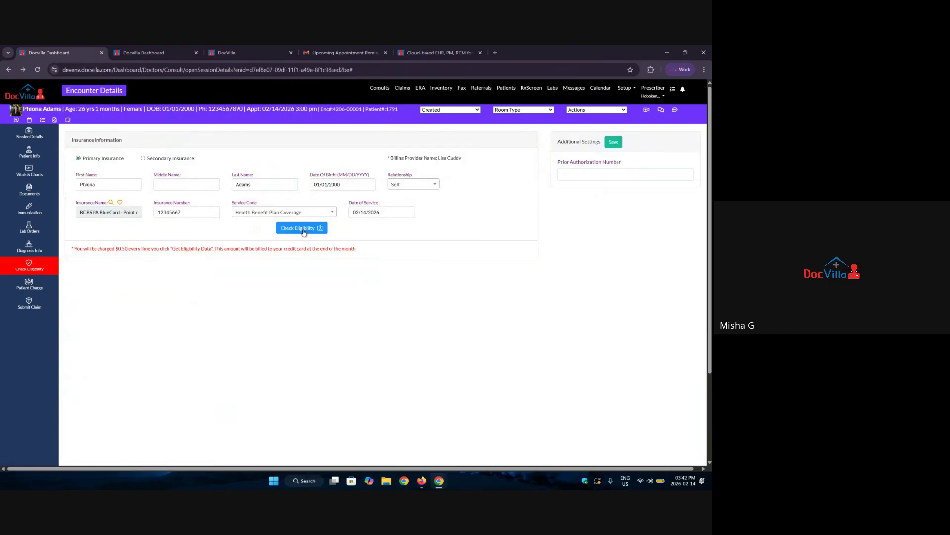
click(304, 231)
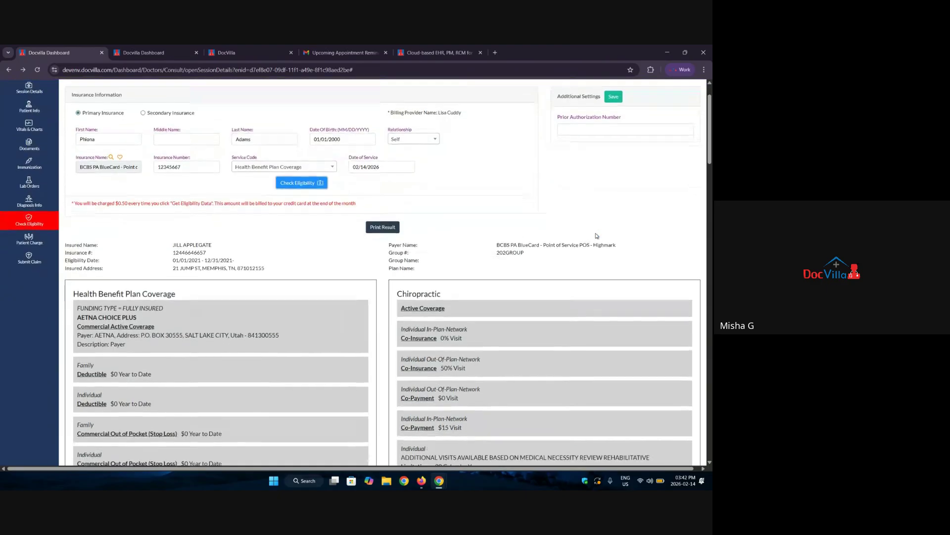
scroll(597, 236, down, 3)
drag(189, 182, 68, 177)
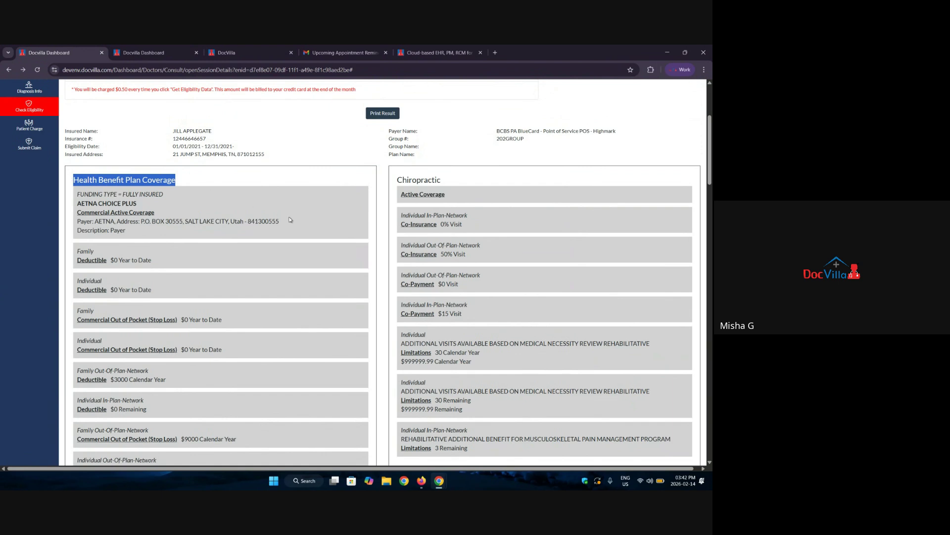
click(305, 190)
scroll(127, 208, down, 1)
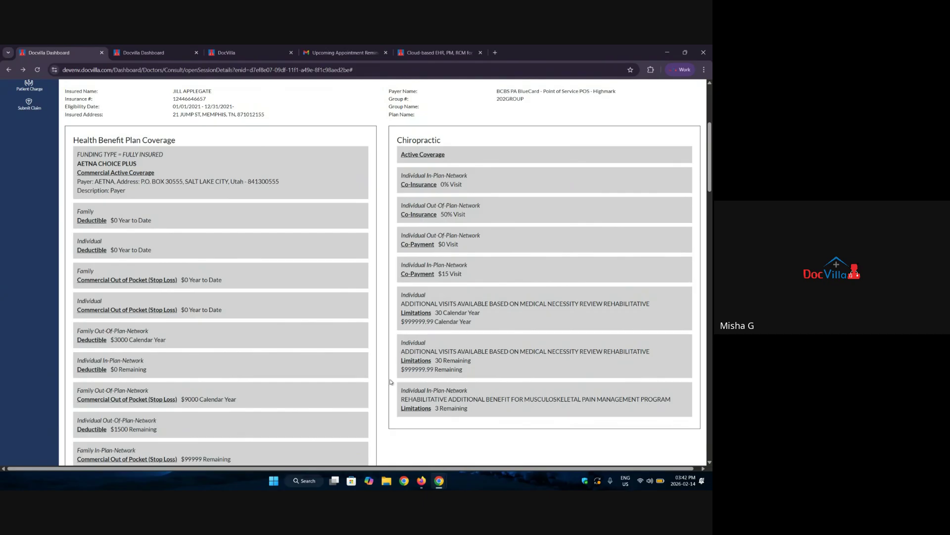
scroll(99, 258, down, 3)
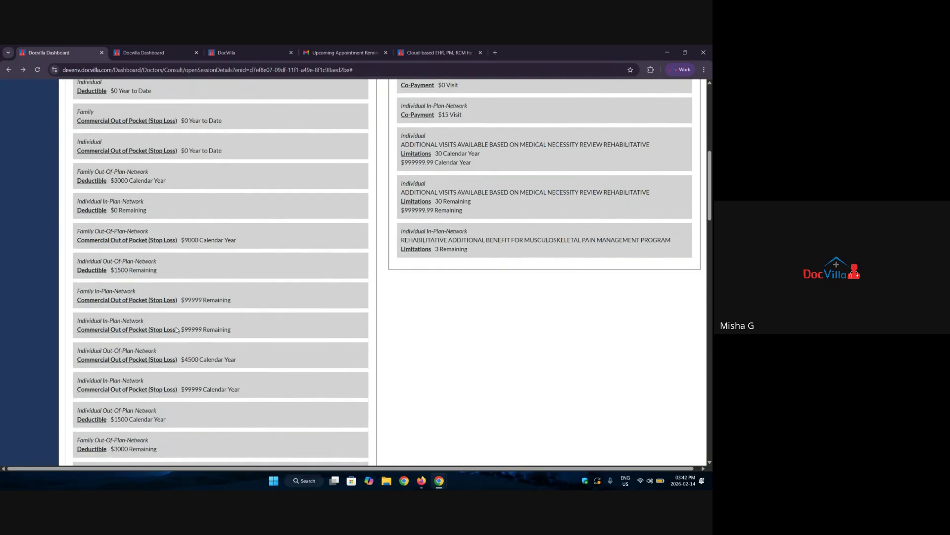
scroll(176, 327, down, 5)
scroll(102, 388, up, 6)
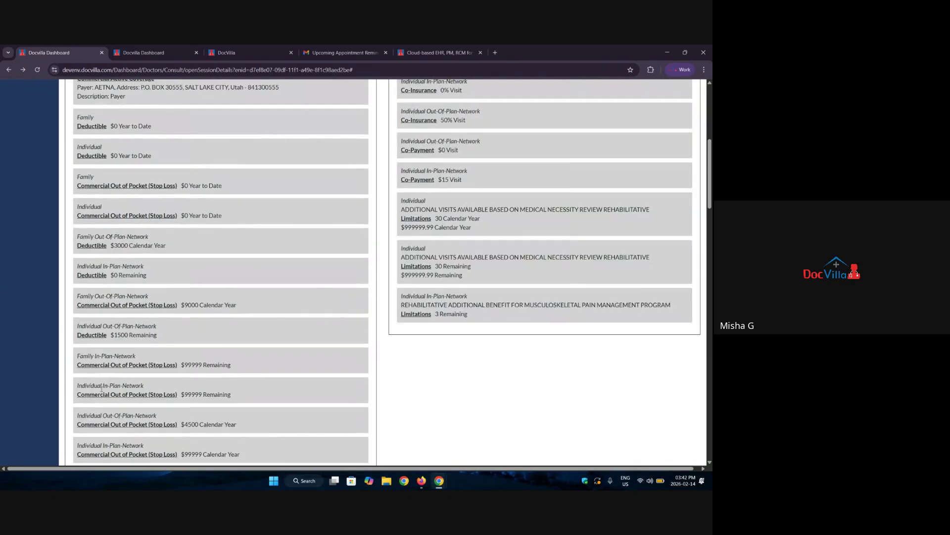
scroll(101, 388, up, 6)
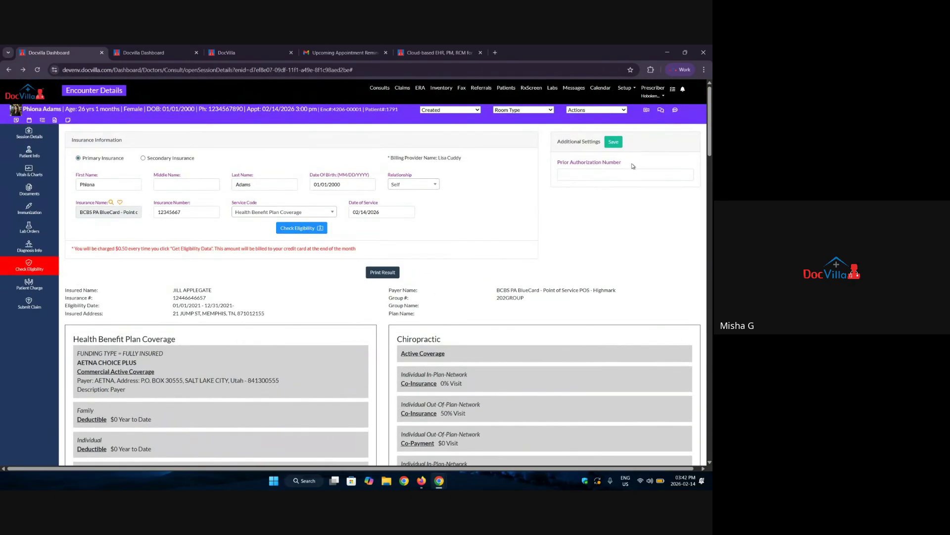
Select the Prior Authorization Number field, then move to the Patient Charge form.
drag(557, 172, 555, 167)
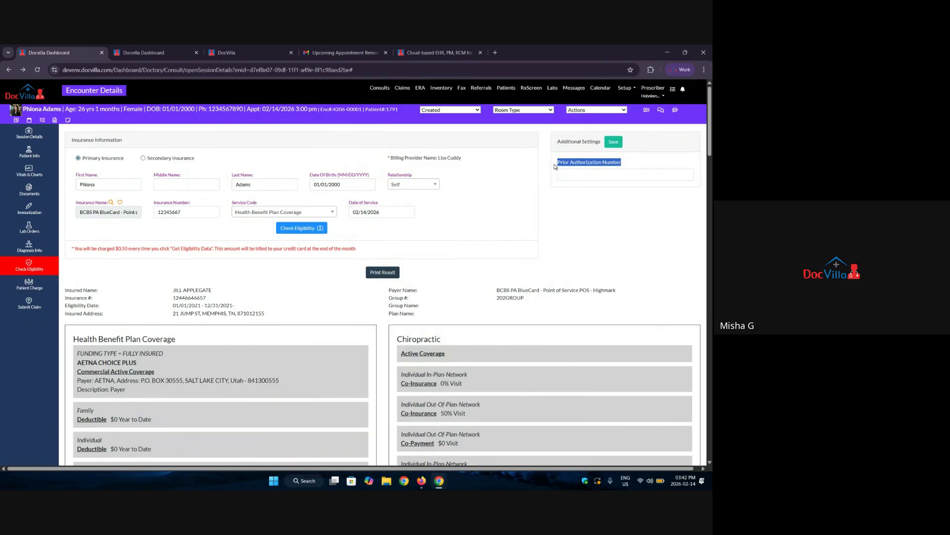
click(600, 177)
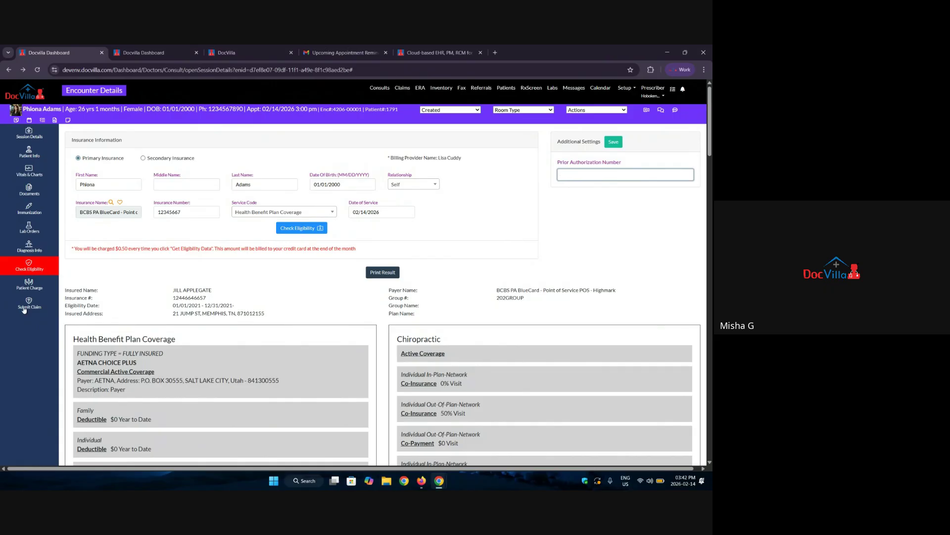
click(28, 286)
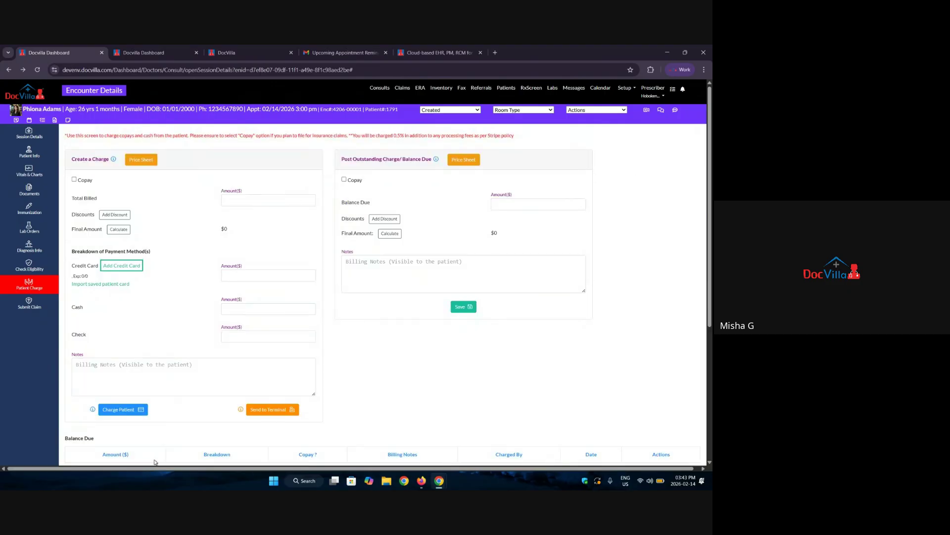
Set Total Billed to 800, skip the discount, and calculate the charge.
click(258, 200)
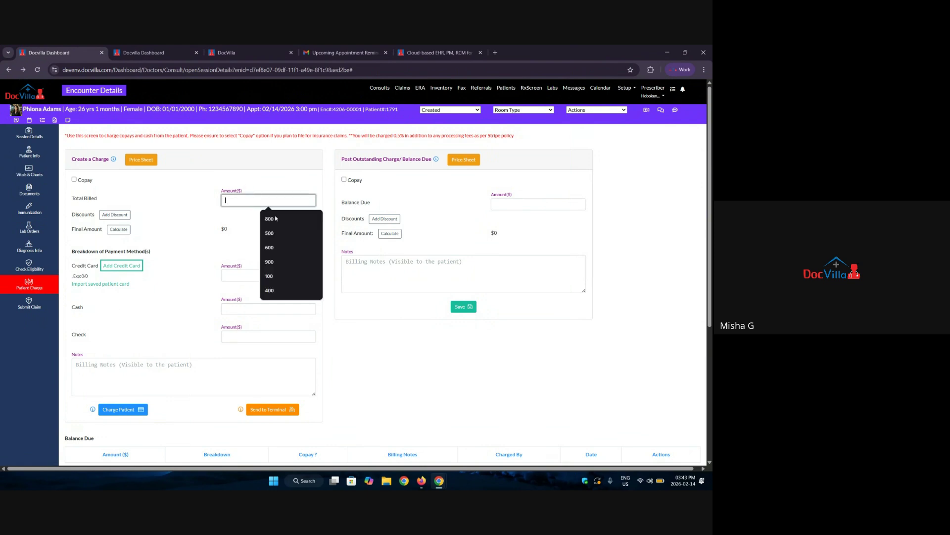
click(283, 221)
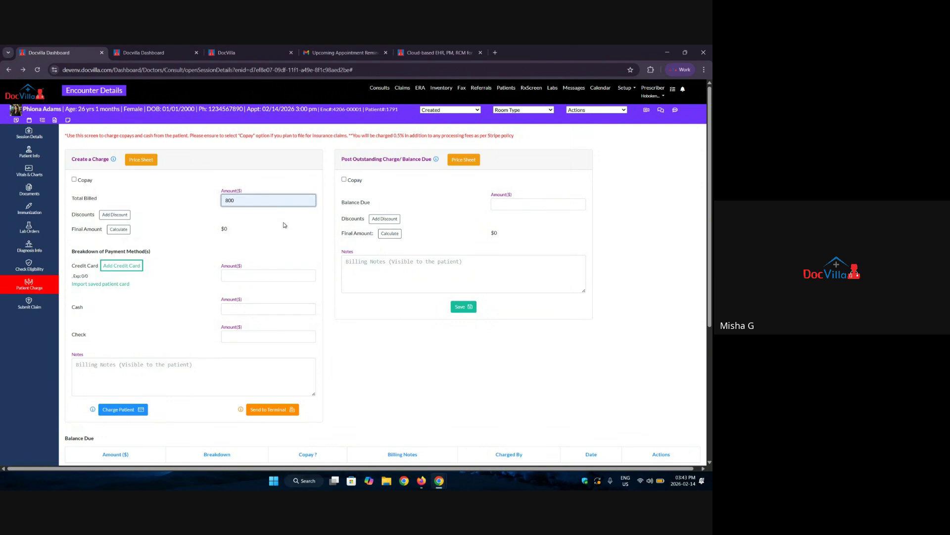
click(114, 215)
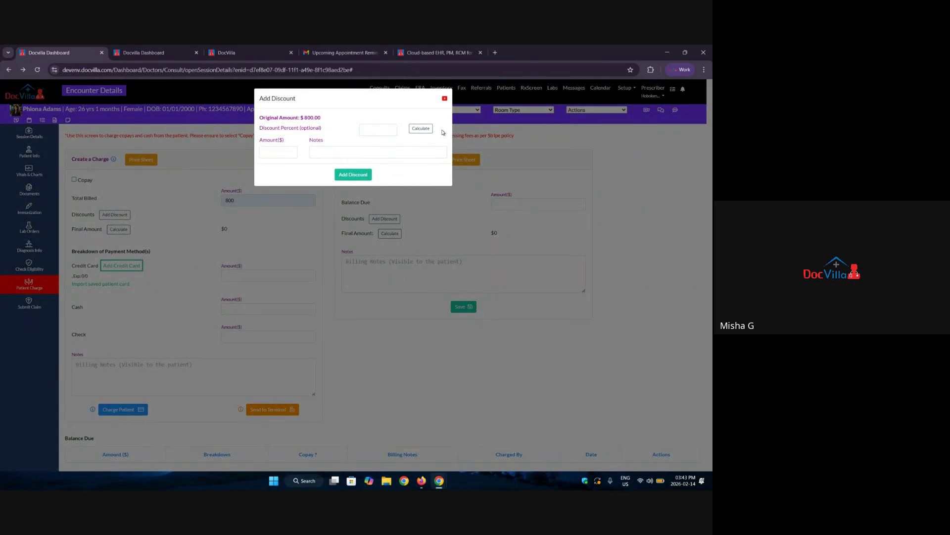
click(444, 98)
click(119, 231)
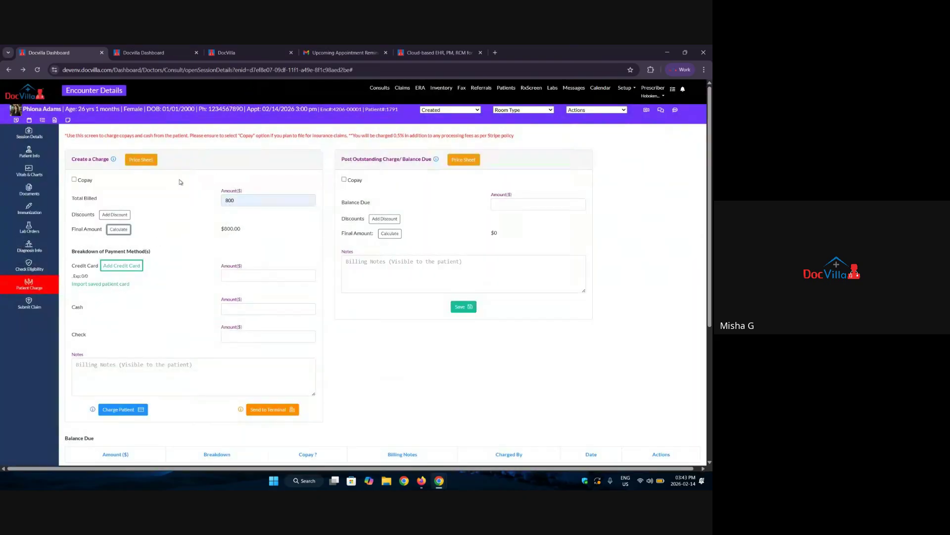
Select the Appointment Visit and Telehealth Visit services in the Price Sheet.
click(141, 159)
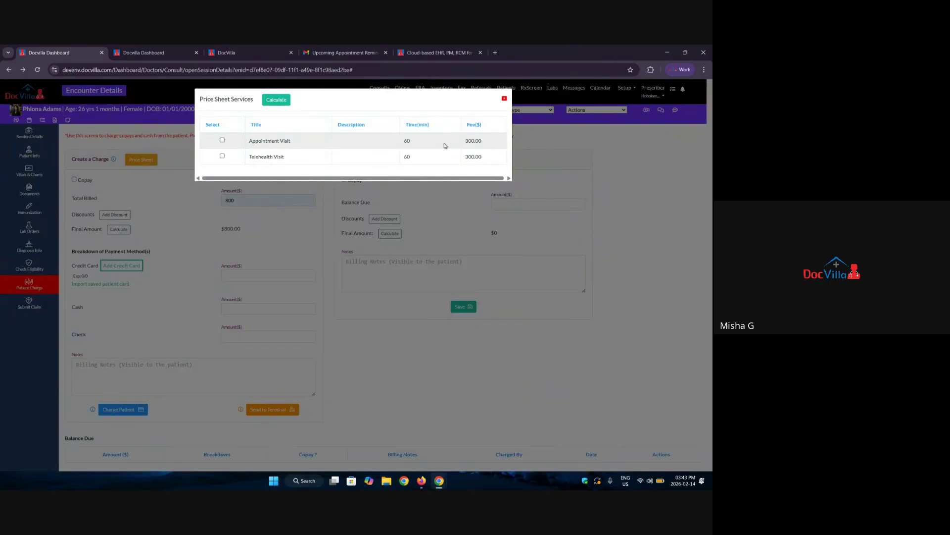
click(223, 140)
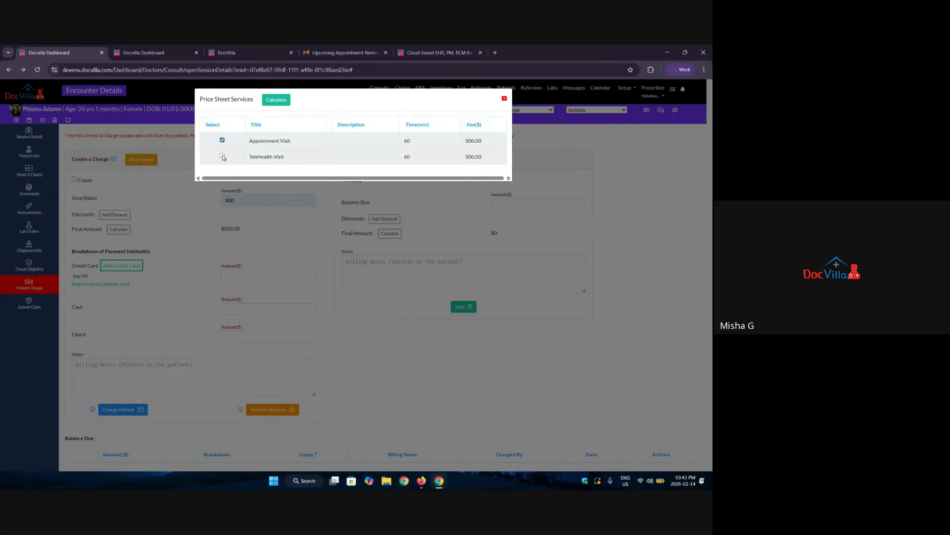
click(222, 157)
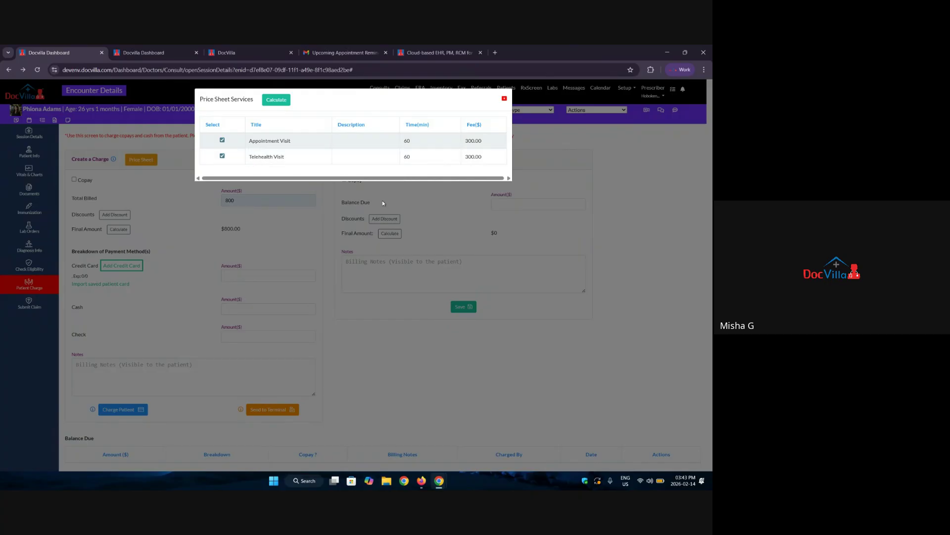
click(504, 98)
Review the credit card payment option and close the Add Credit Card form unsaved.
scroll(119, 257, down, 2)
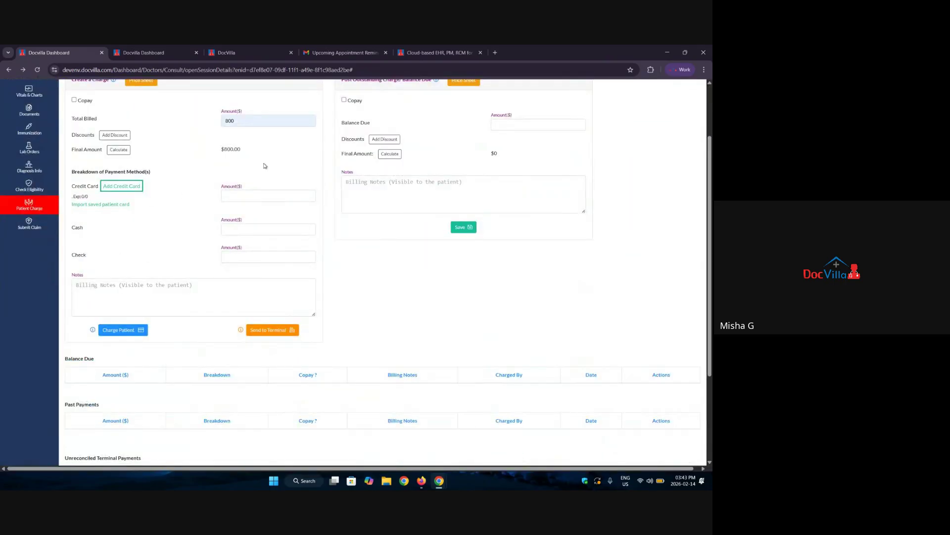
drag(89, 198, 72, 184)
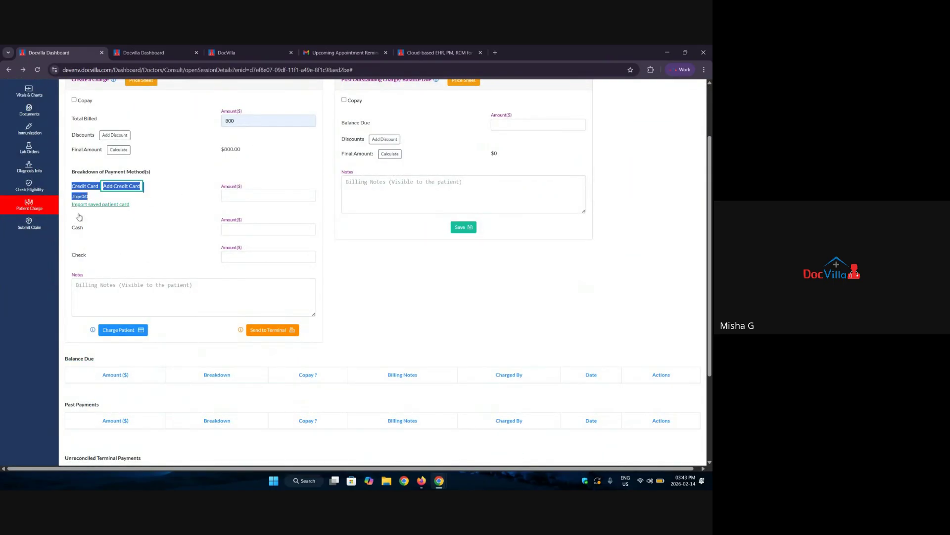
click(79, 217)
drag(74, 227, 60, 261)
click(143, 249)
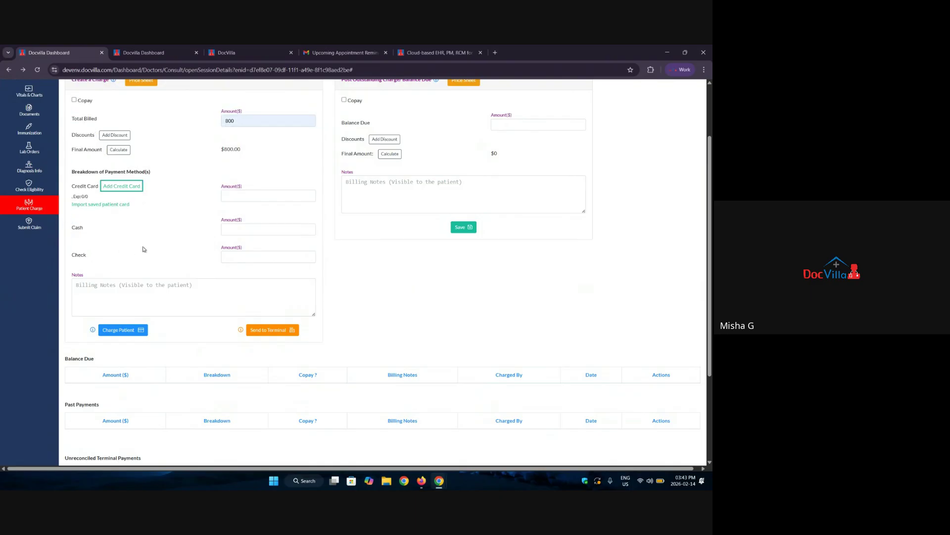
scroll(131, 255, up, 2)
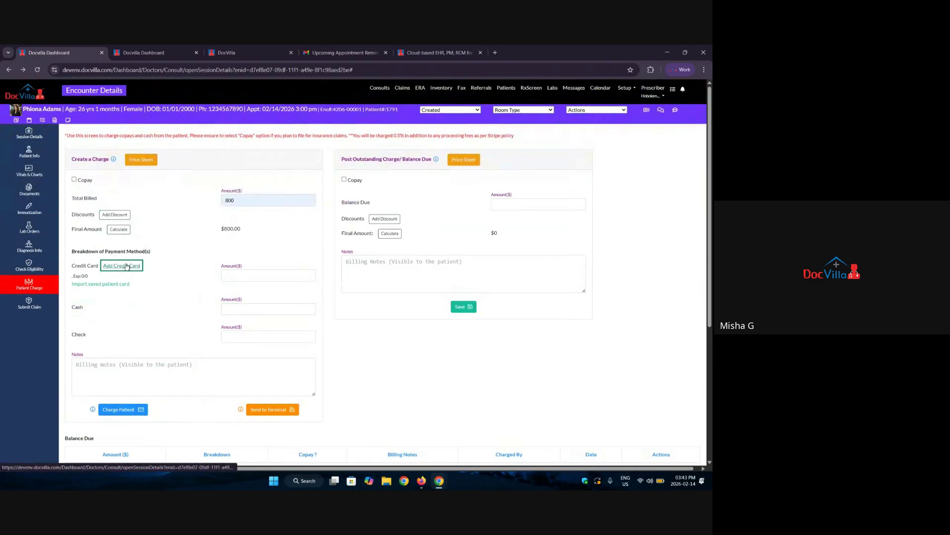
click(126, 266)
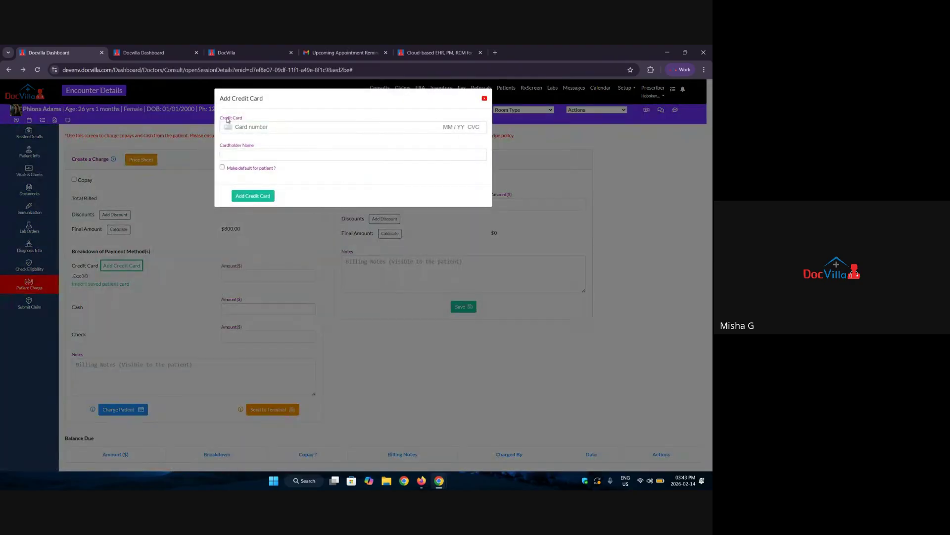
drag(228, 120, 258, 124)
click(484, 98)
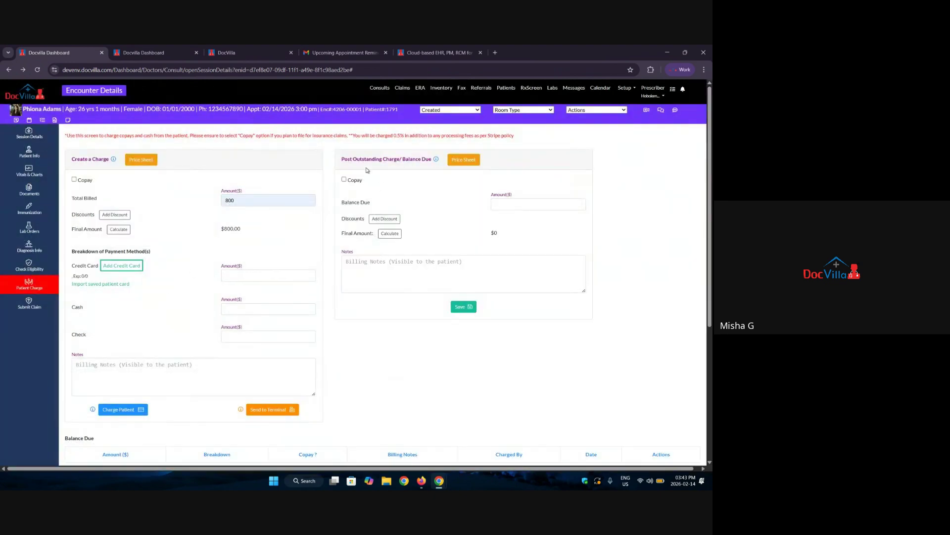
Enter 200 as the outstanding Balance Due and switch to the patient's payment balances.
drag(341, 162, 432, 160)
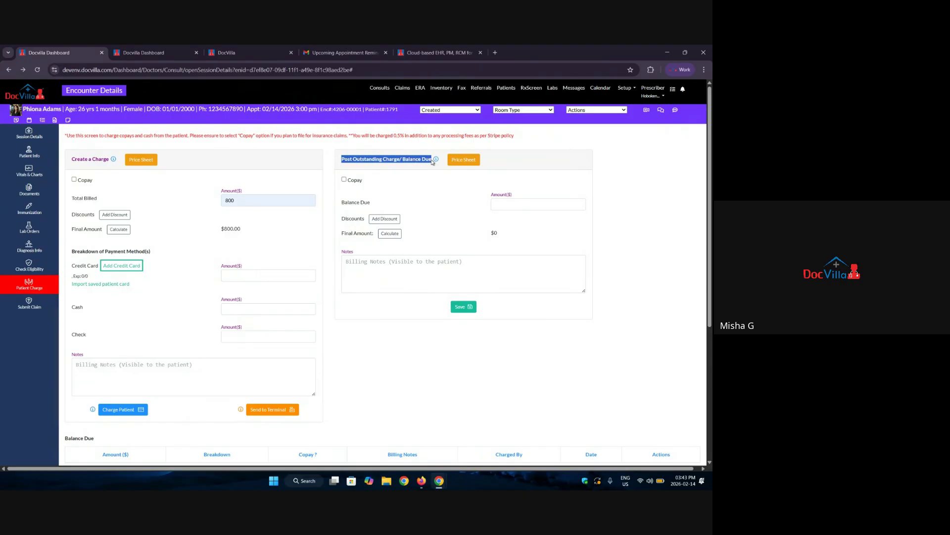
click(524, 200)
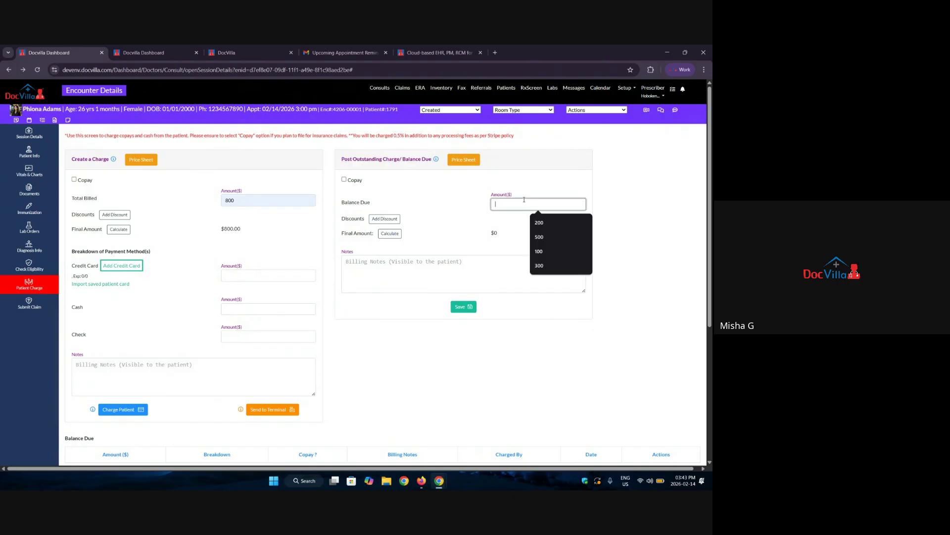
text(200)
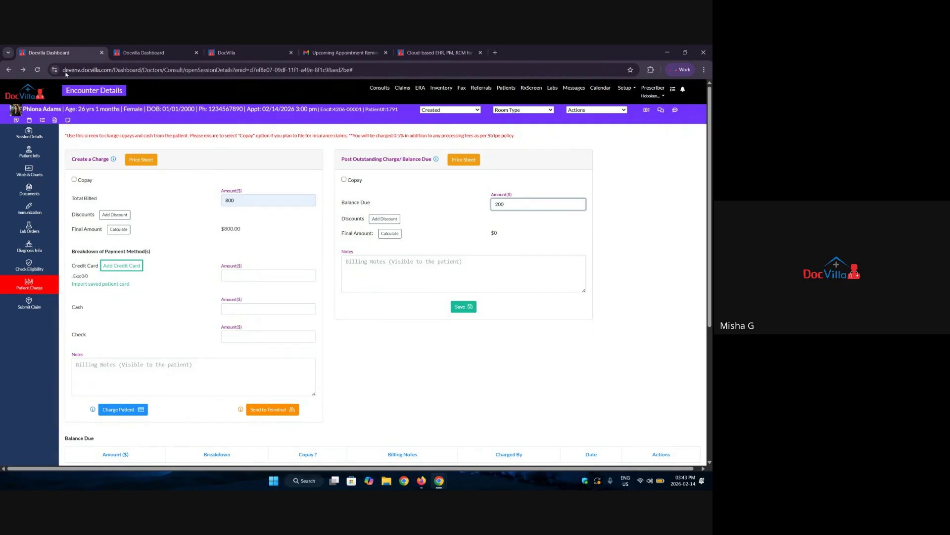
click(144, 52)
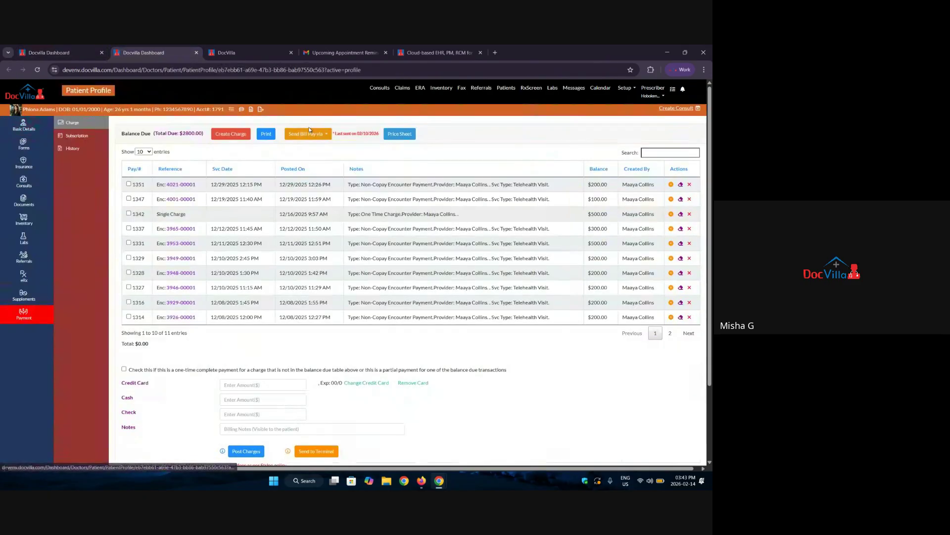
Look at the bill sending options and the Add Outstanding Charge form, closing both unchanged.
click(308, 132)
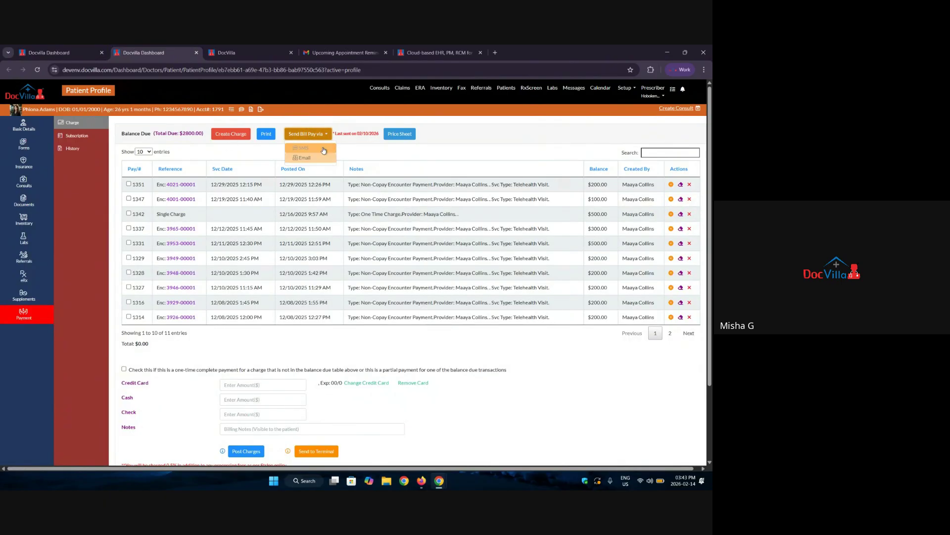
click(462, 131)
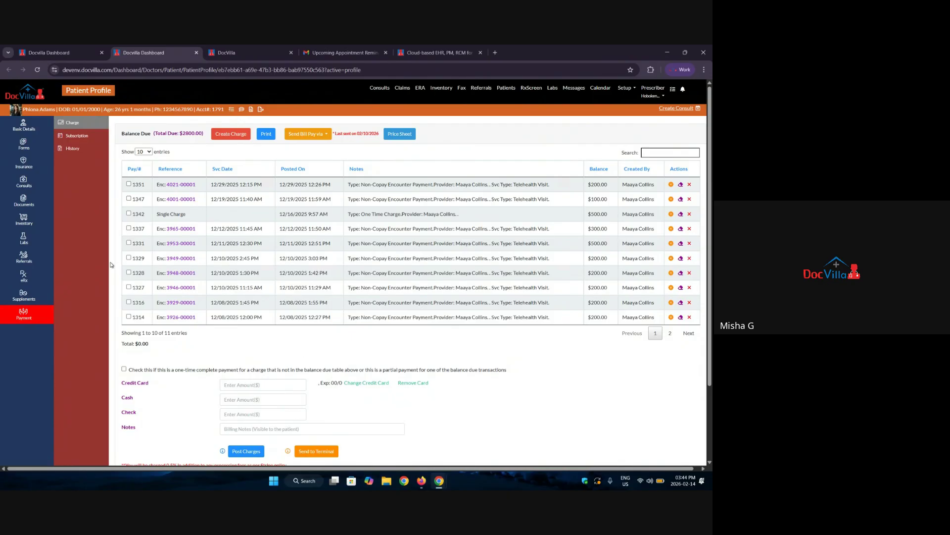
scroll(110, 264, down, 1)
scroll(105, 268, up, 1)
click(240, 139)
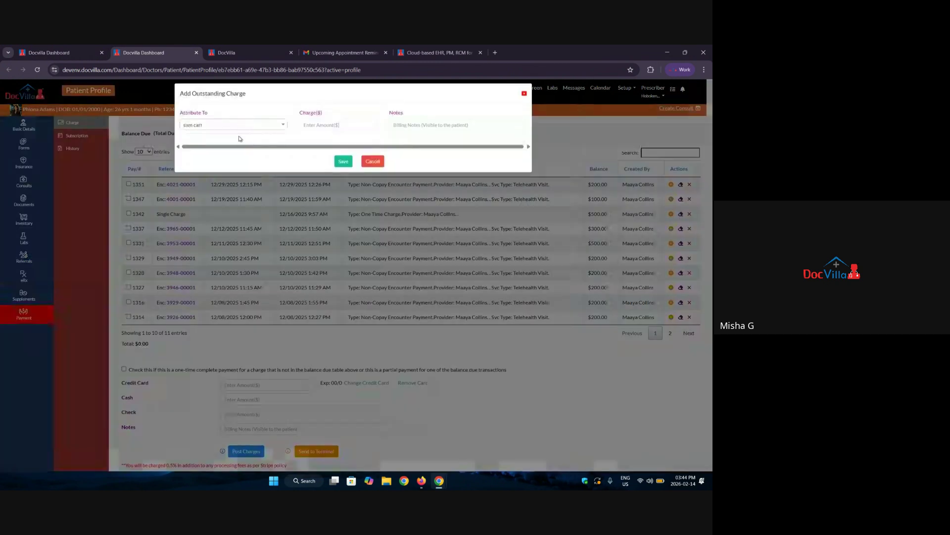
click(528, 102)
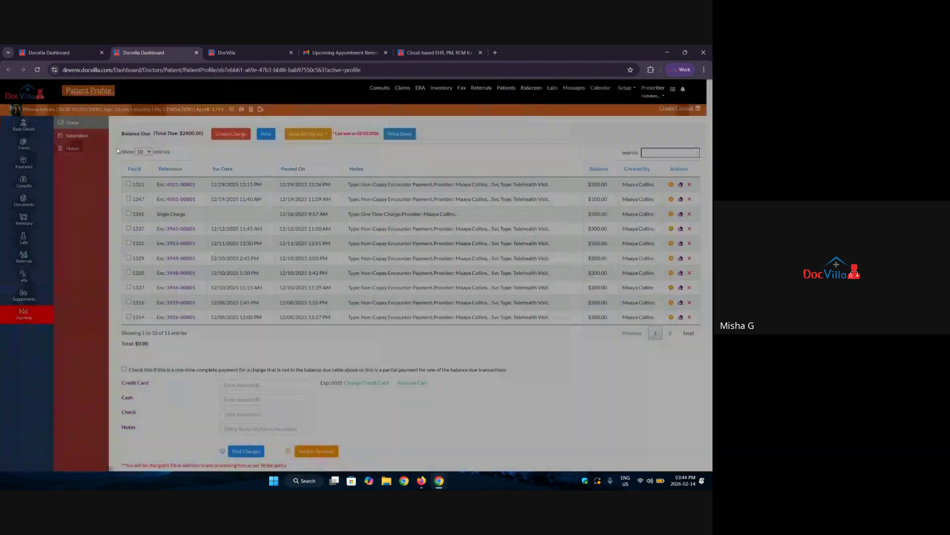
Review the patient's payment History with its lifetime paid total.
click(73, 147)
scroll(236, 274, down, 1)
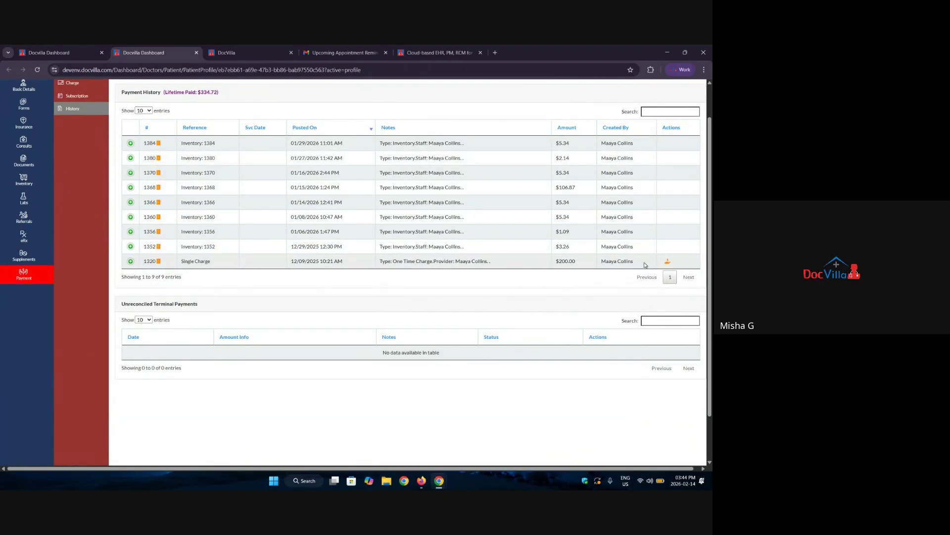
scroll(63, 214, up, 1)
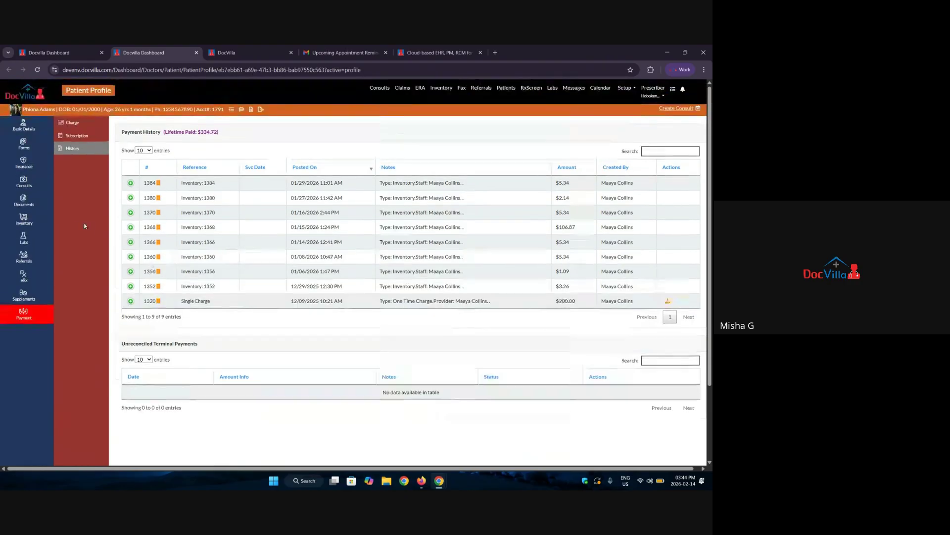
click(80, 136)
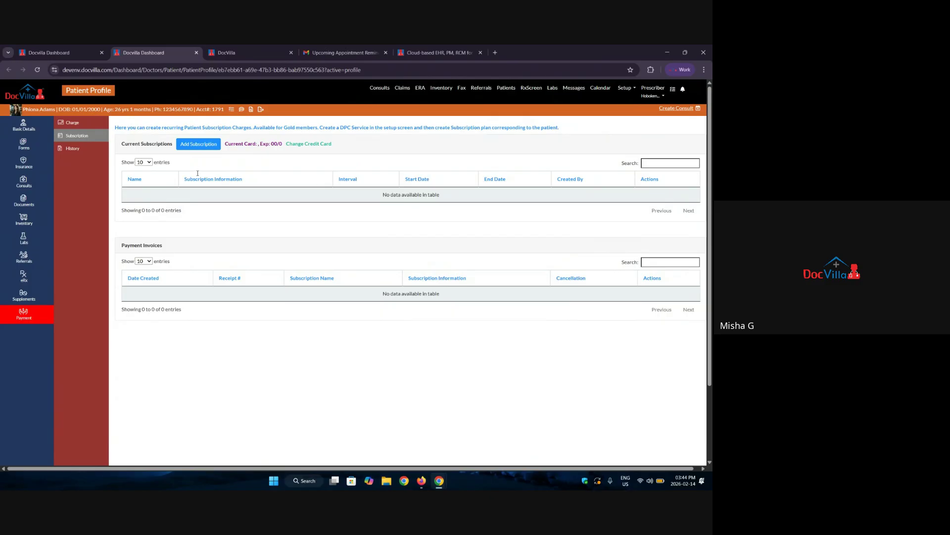
Start a monthly subscription for the current provider, ending On Date, with start and end dates.
click(191, 147)
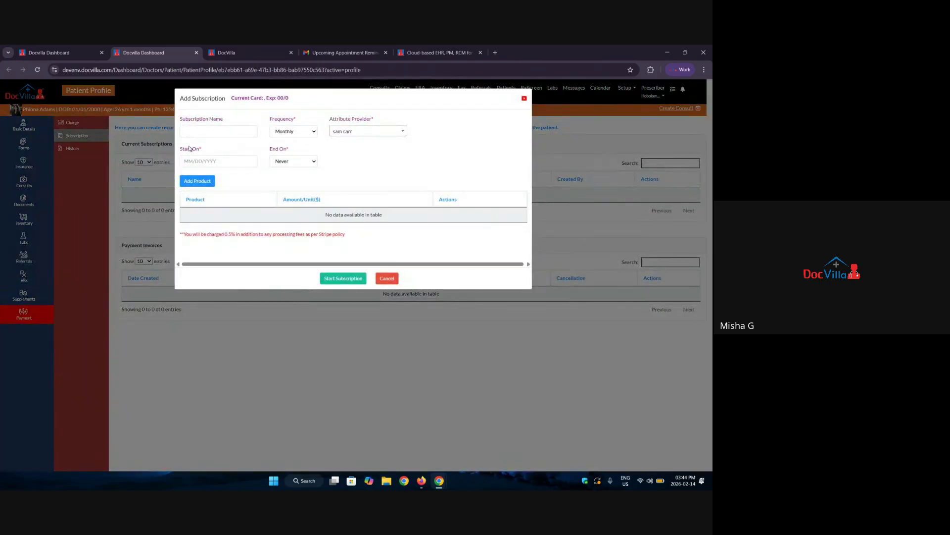
click(217, 130)
click(295, 131)
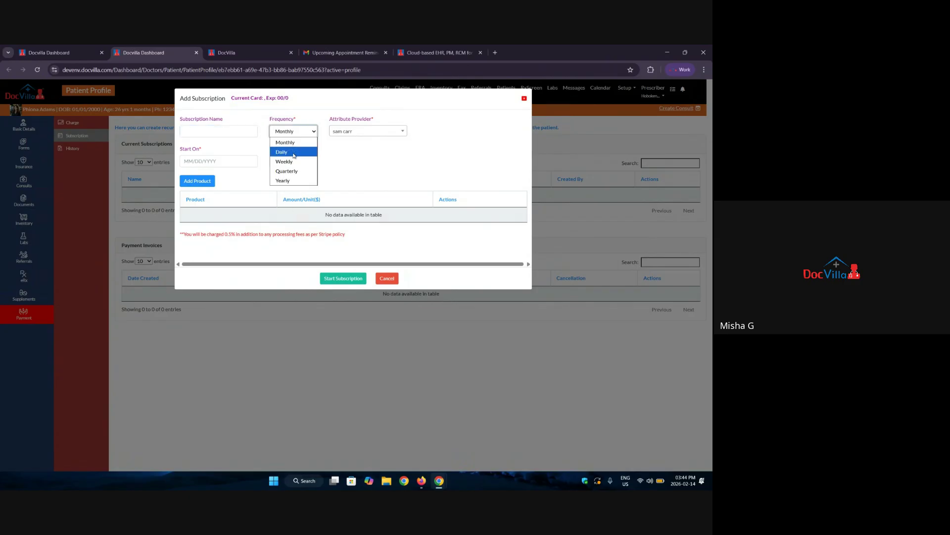
click(385, 131)
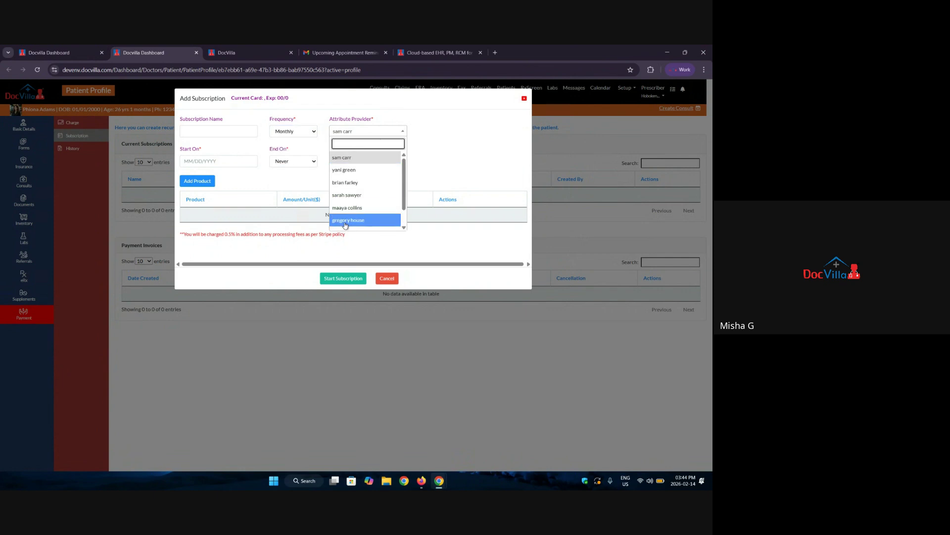
click(463, 159)
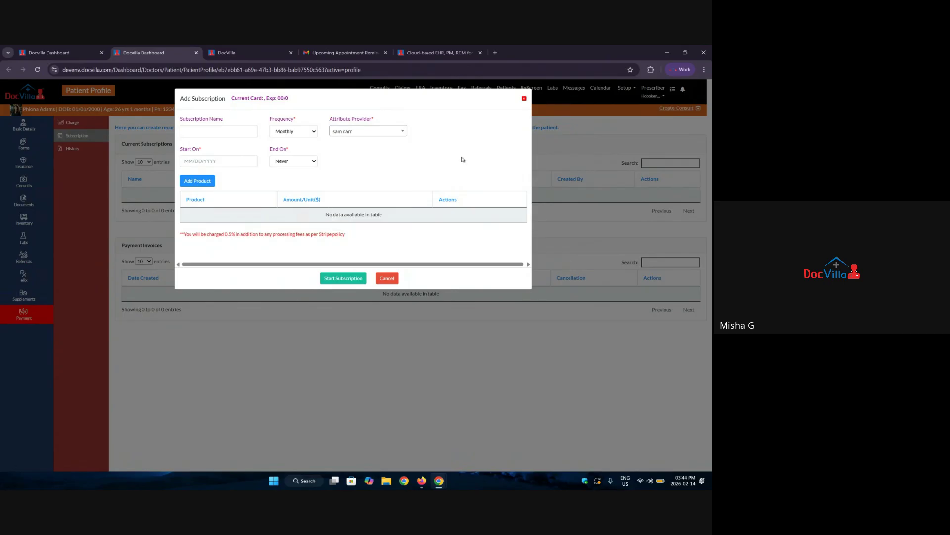
click(218, 161)
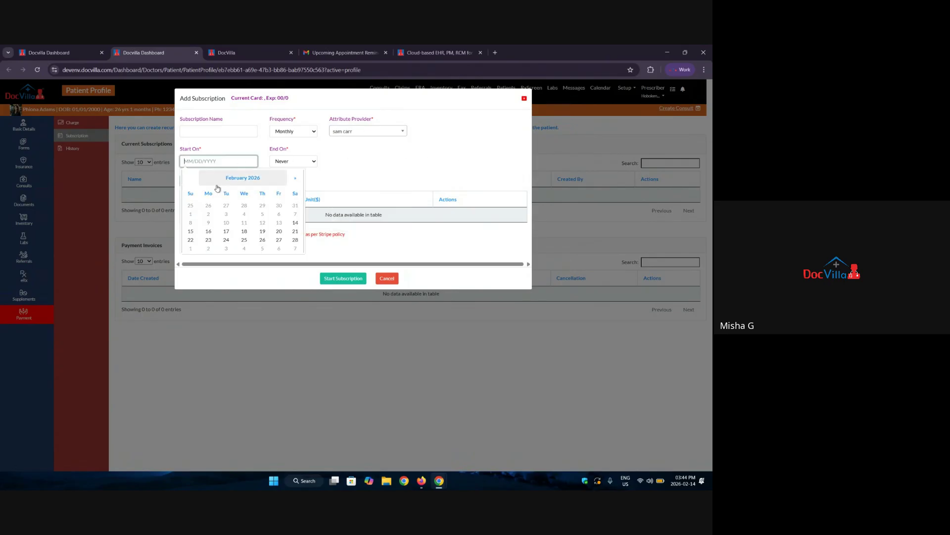
click(293, 161)
click(299, 181)
click(343, 158)
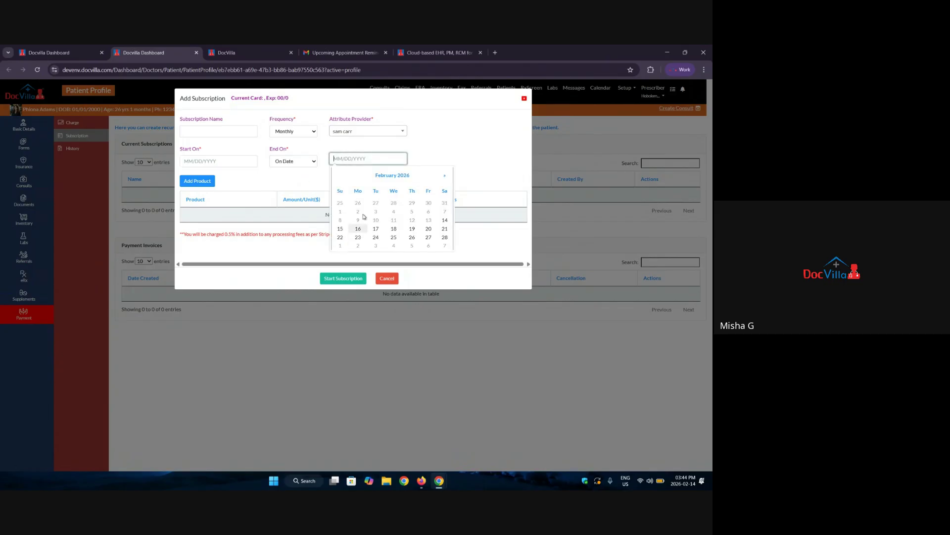
click(500, 147)
Add five product lines, making line 1 Gold Plan and lines 3 and 5 Semaglutide 0.25.
click(203, 182)
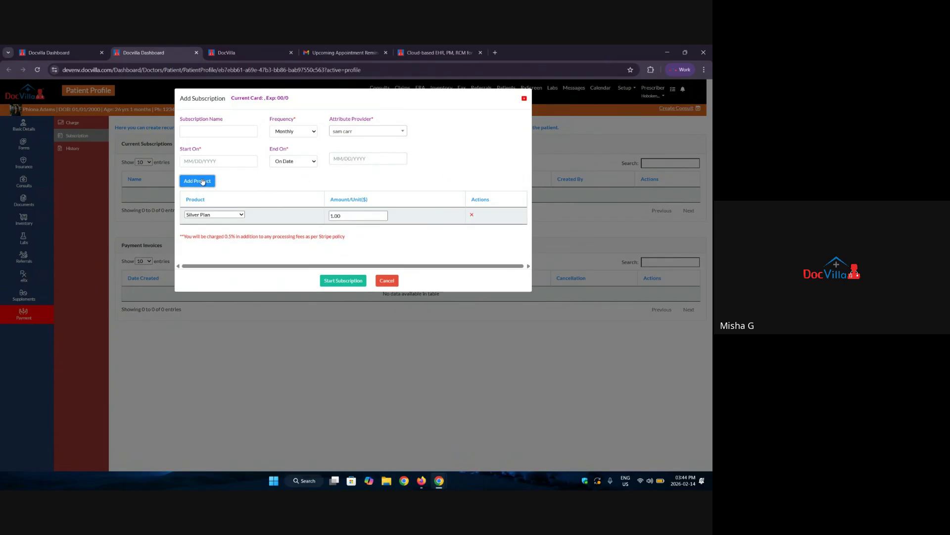
click(203, 181)
click(202, 181)
click(203, 181)
click(203, 181)
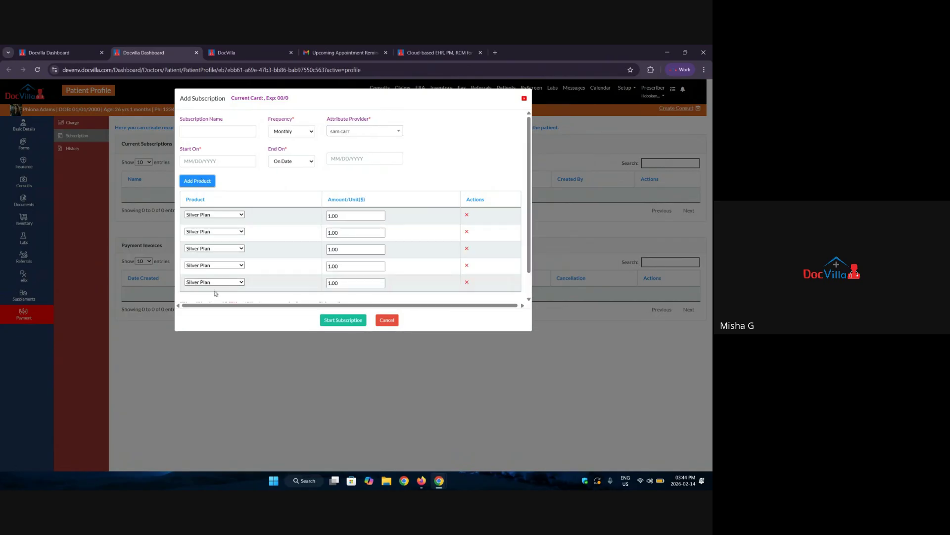
click(231, 214)
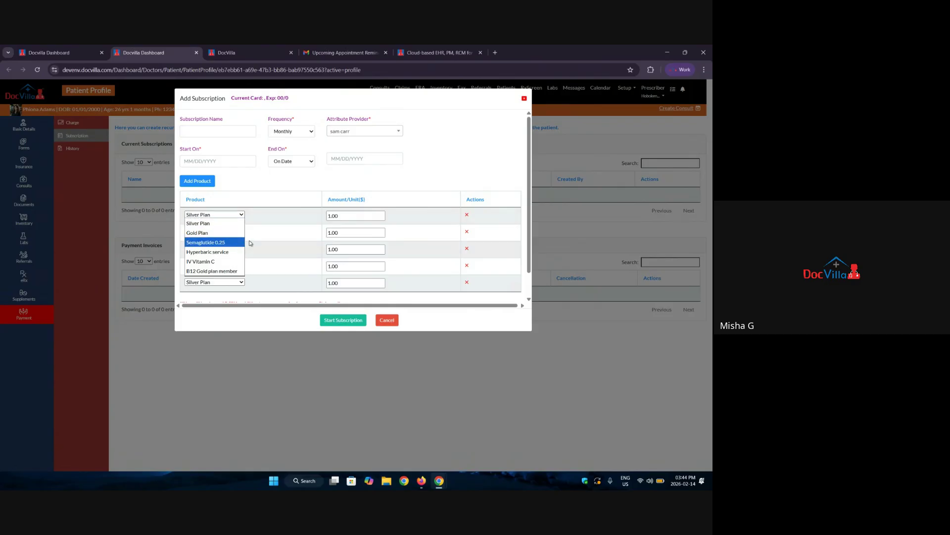
click(223, 233)
click(220, 248)
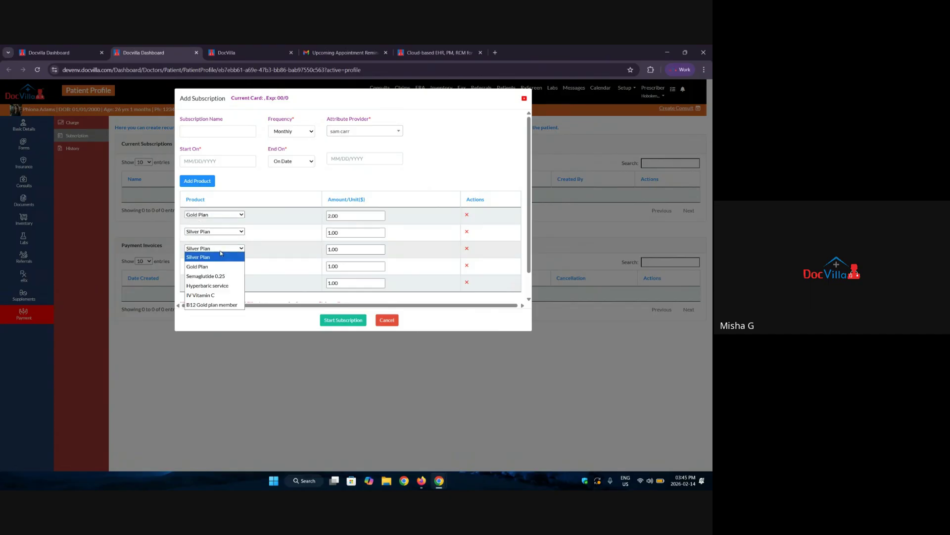
click(209, 273)
click(213, 282)
click(213, 307)
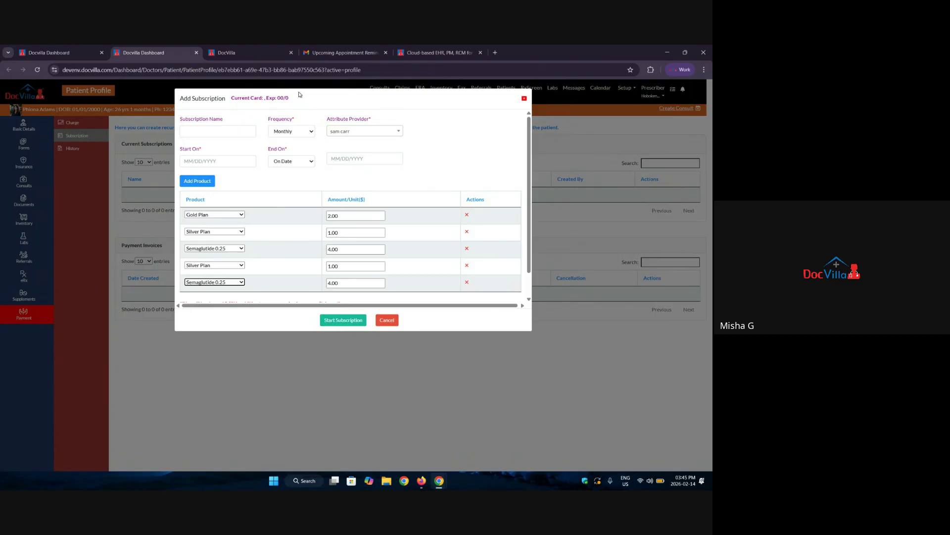
drag(301, 101, 231, 105)
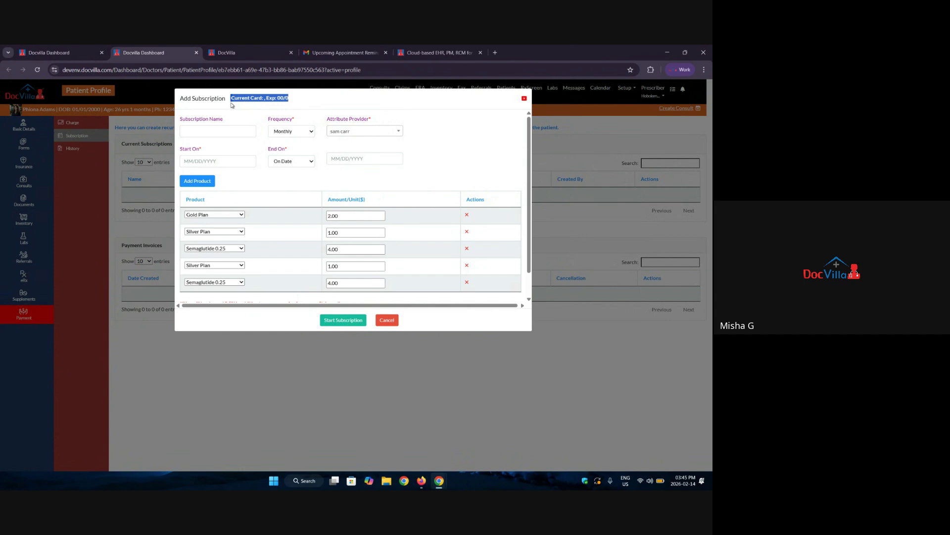
Discard the subscription, check the Caregiver for dialog in Basic Details, then open Forms.
click(525, 101)
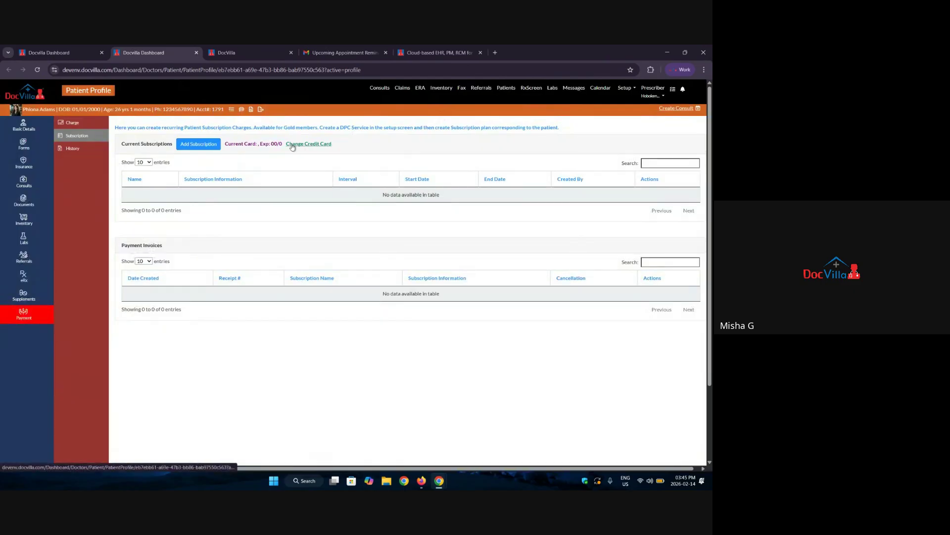
click(28, 129)
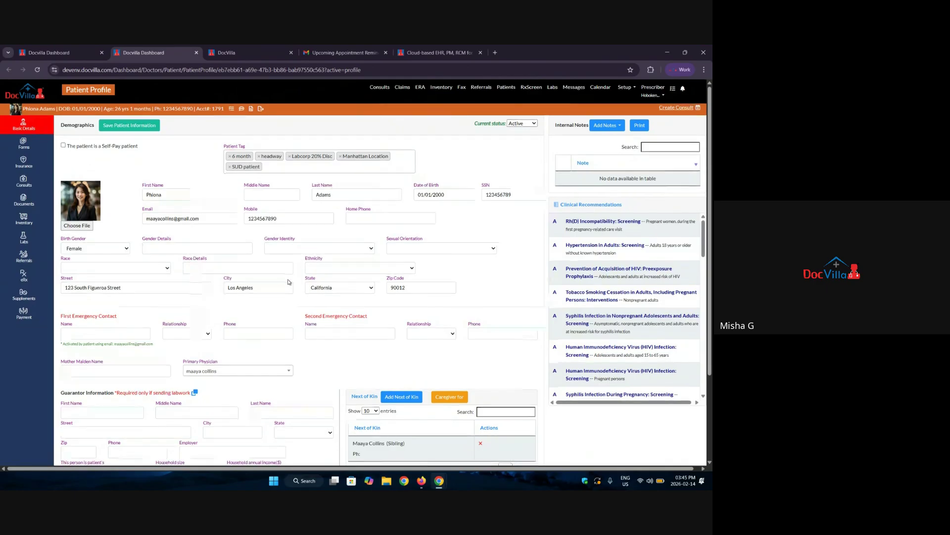
scroll(289, 282, down, 2)
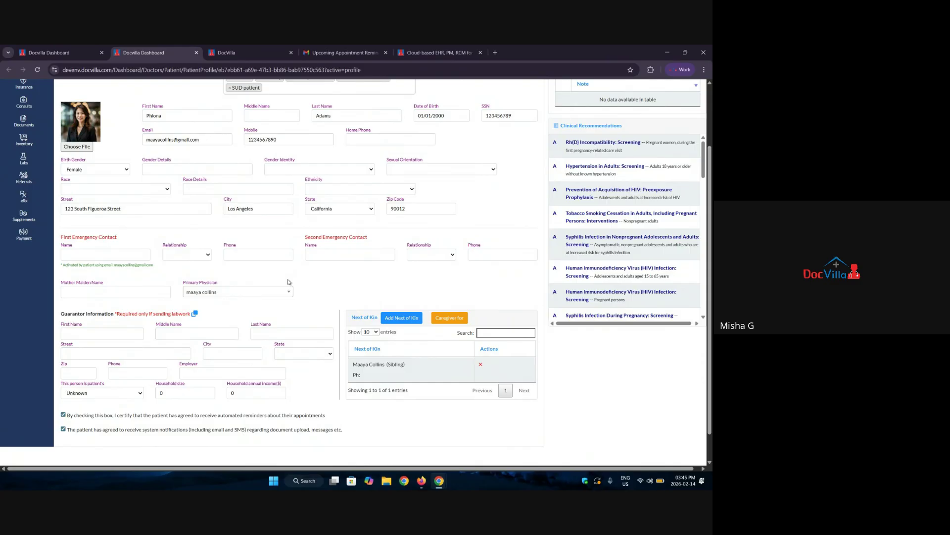
click(436, 313)
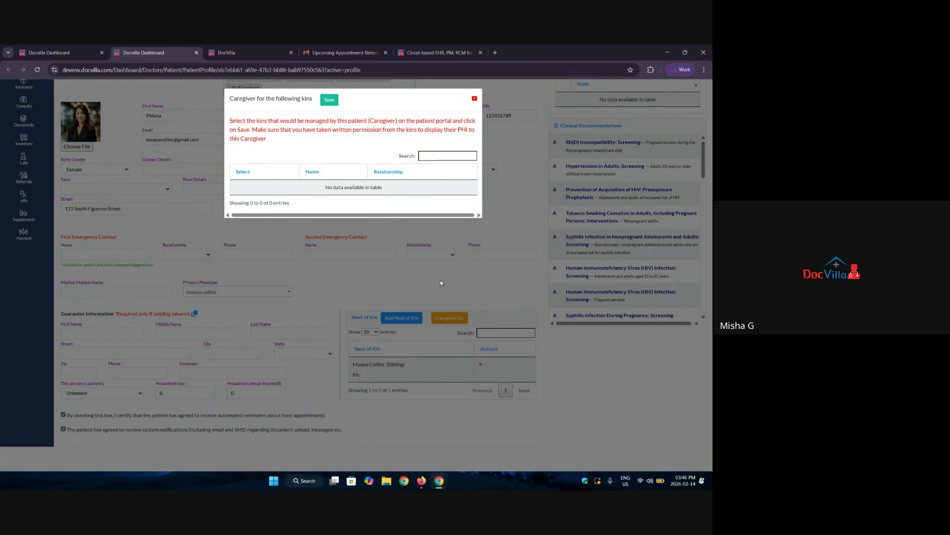
click(475, 99)
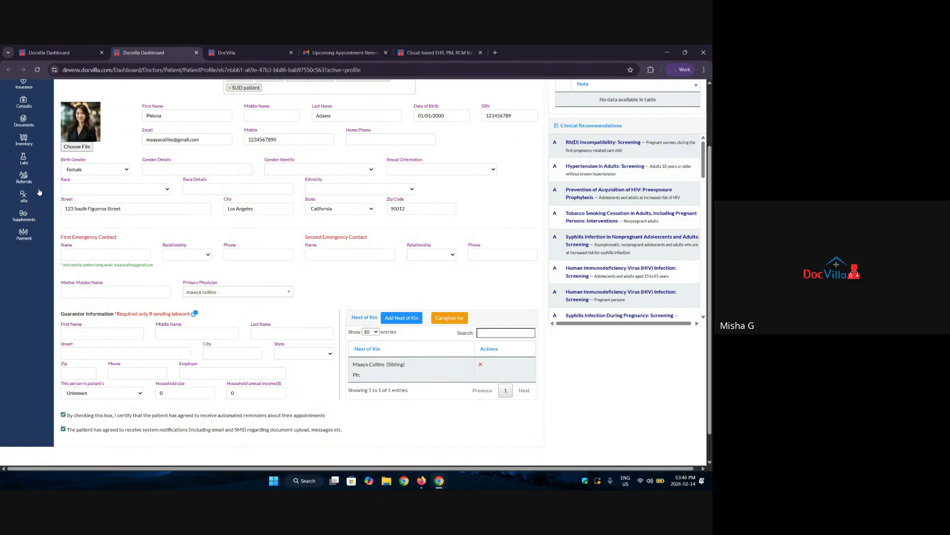
scroll(40, 191, up, 2)
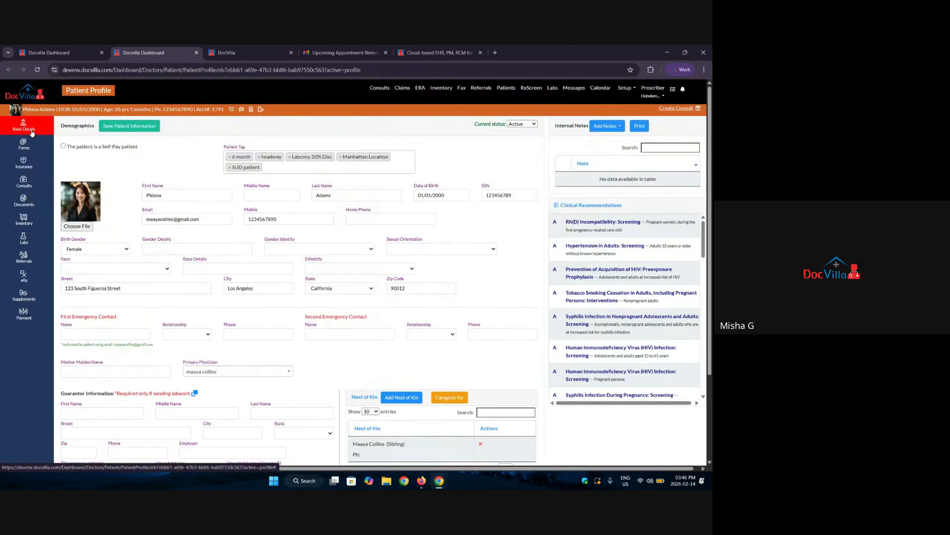
click(20, 149)
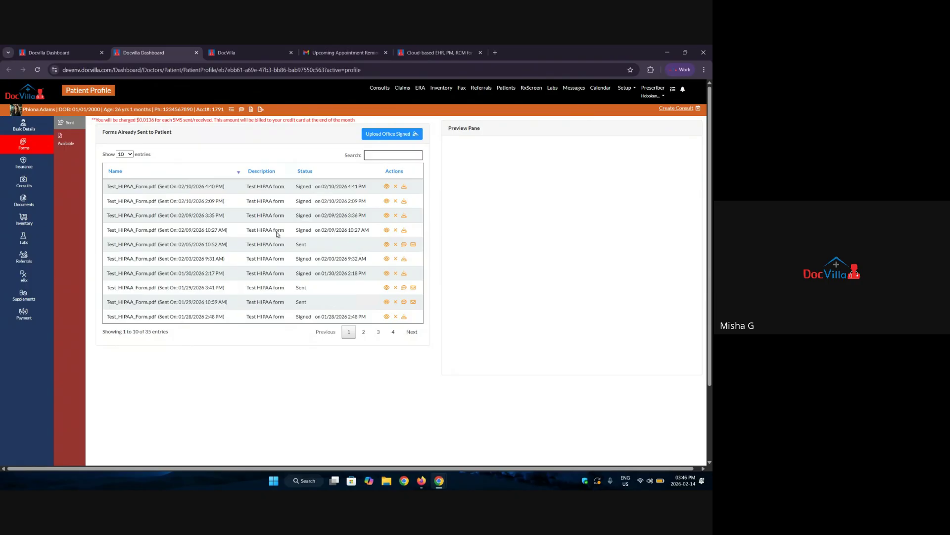
Preview the latest signed Test_HIPAA_Form.pdf from Sent forms, then return to the Patient Charge tab.
click(59, 143)
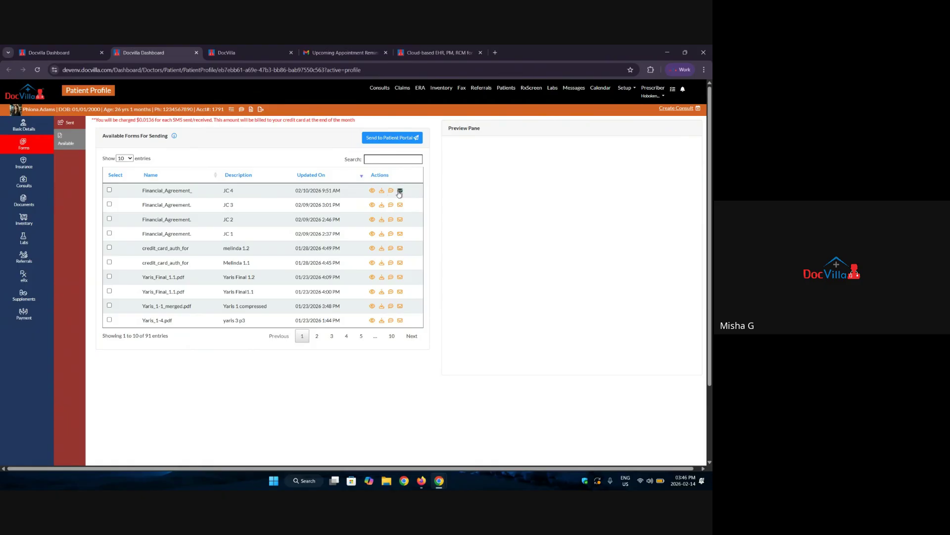
click(66, 122)
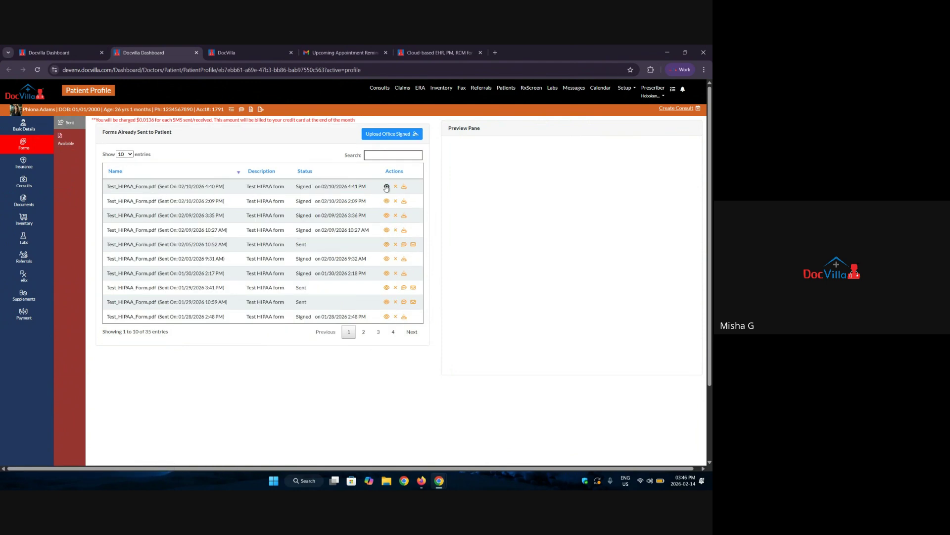
click(386, 187)
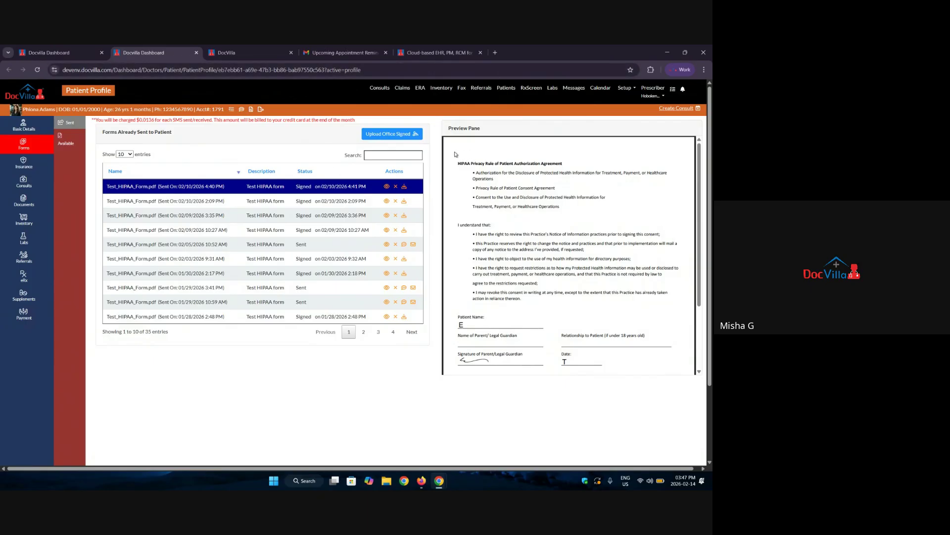
click(626, 88)
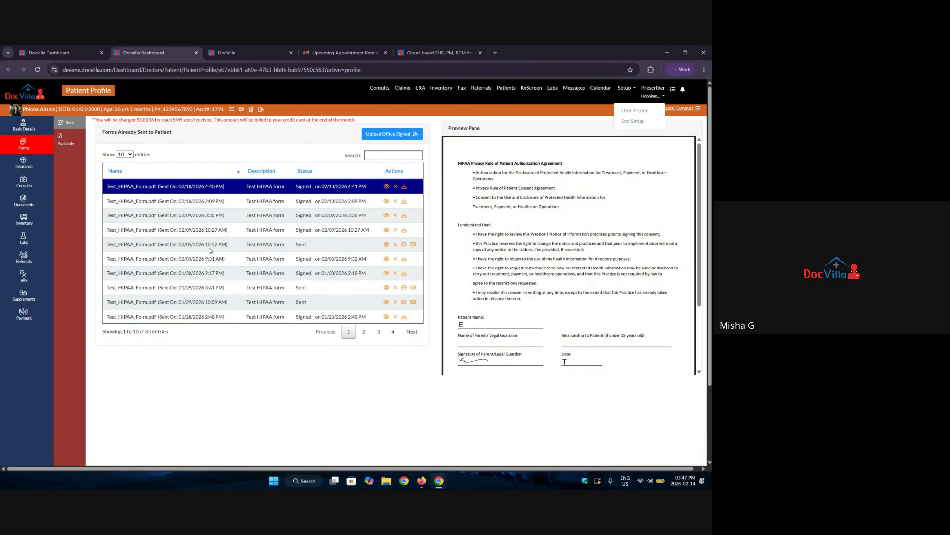
click(560, 122)
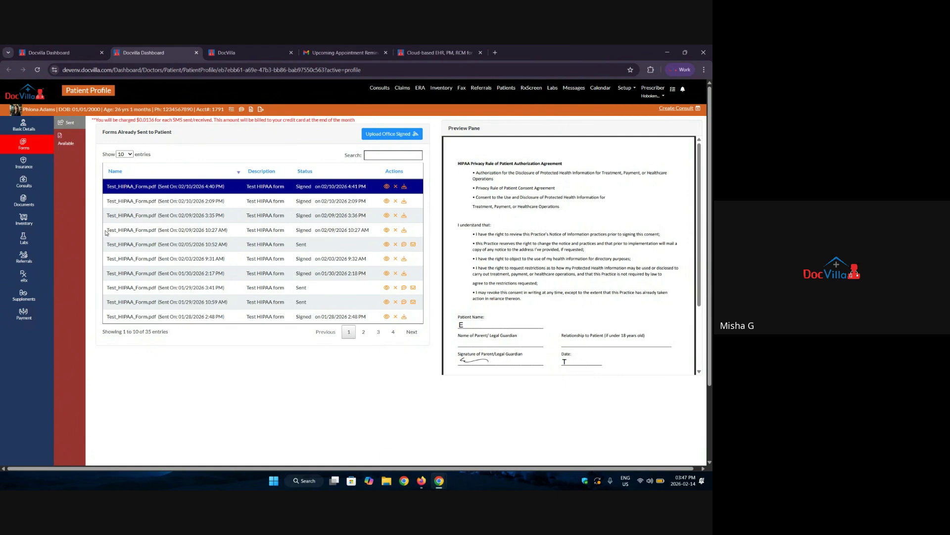
click(76, 49)
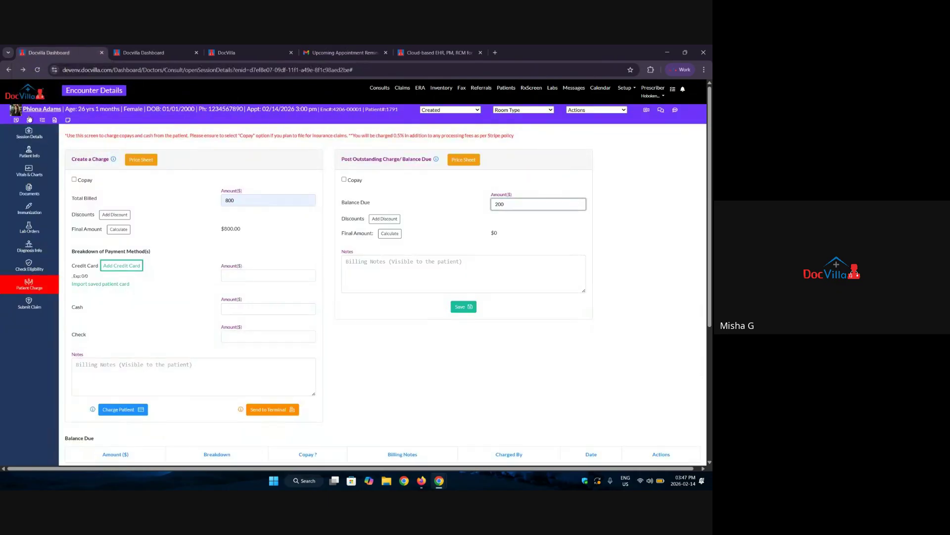
click(29, 190)
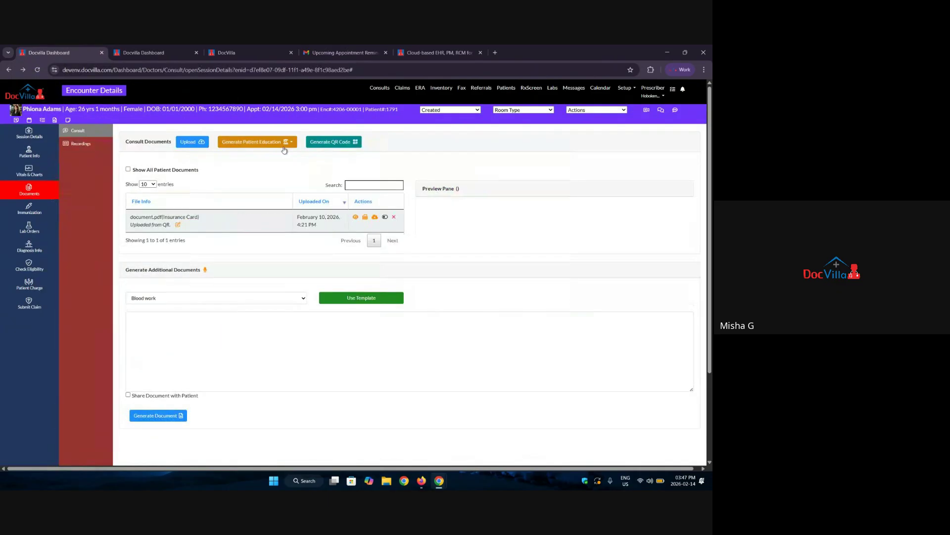
click(284, 146)
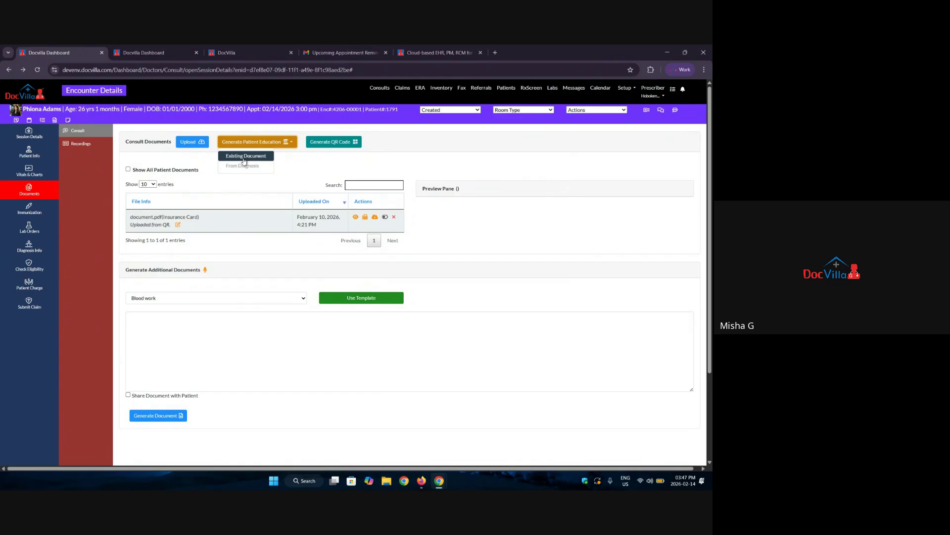
click(237, 158)
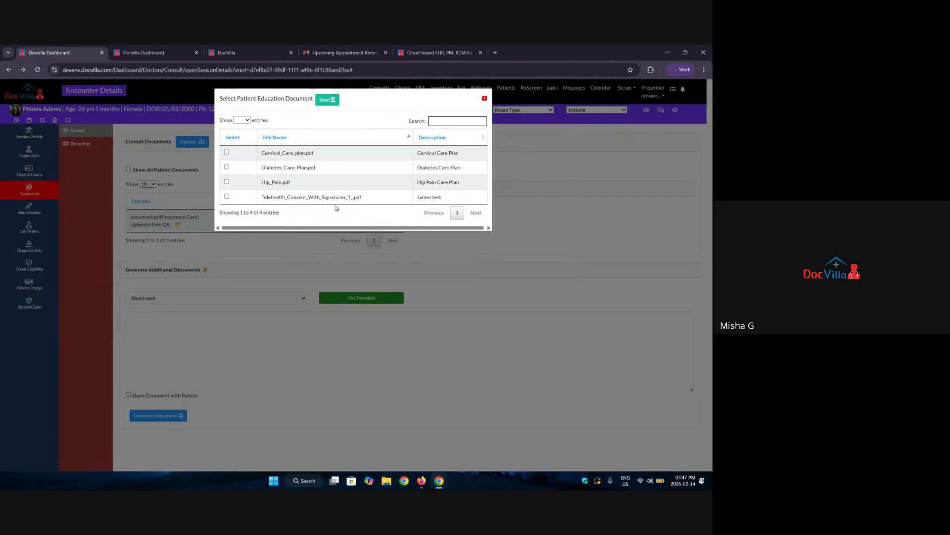
click(484, 98)
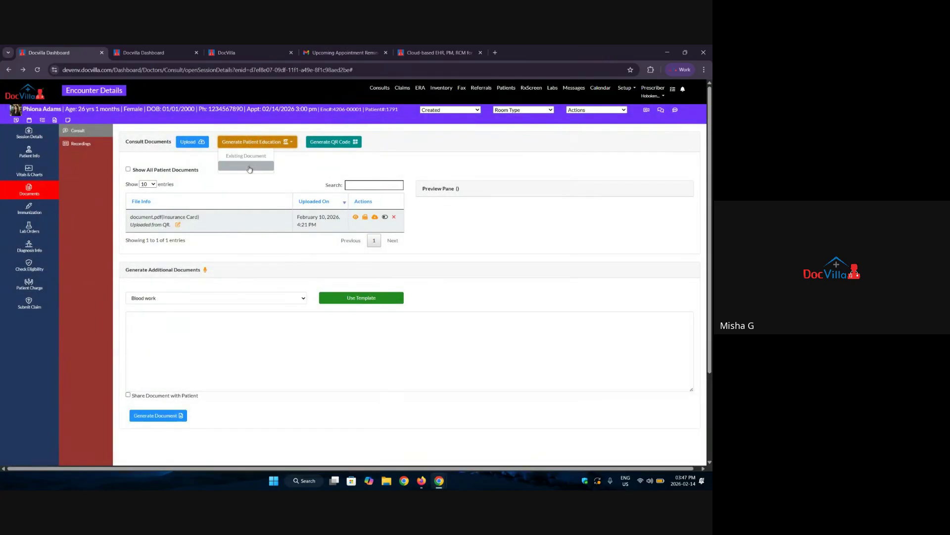
click(265, 141)
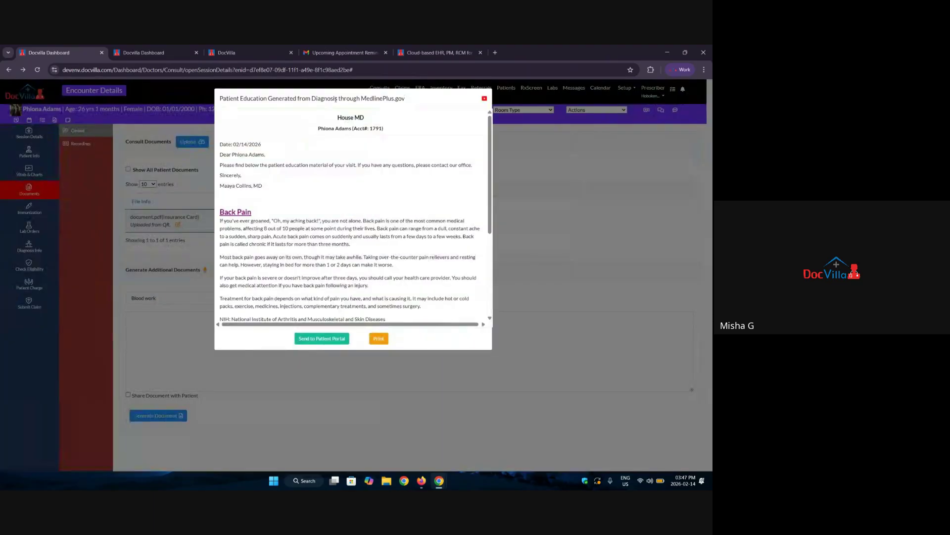
drag(336, 99, 405, 102)
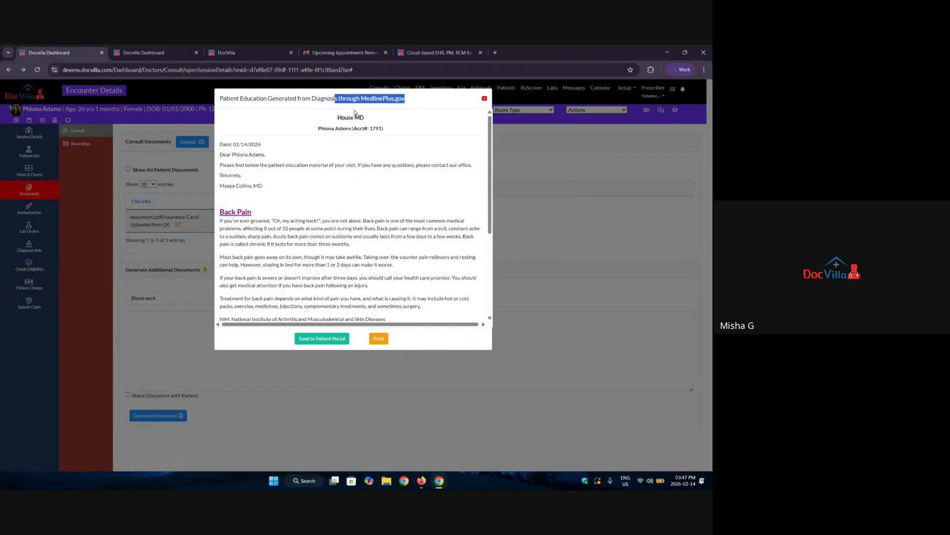
scroll(261, 244, down, 3)
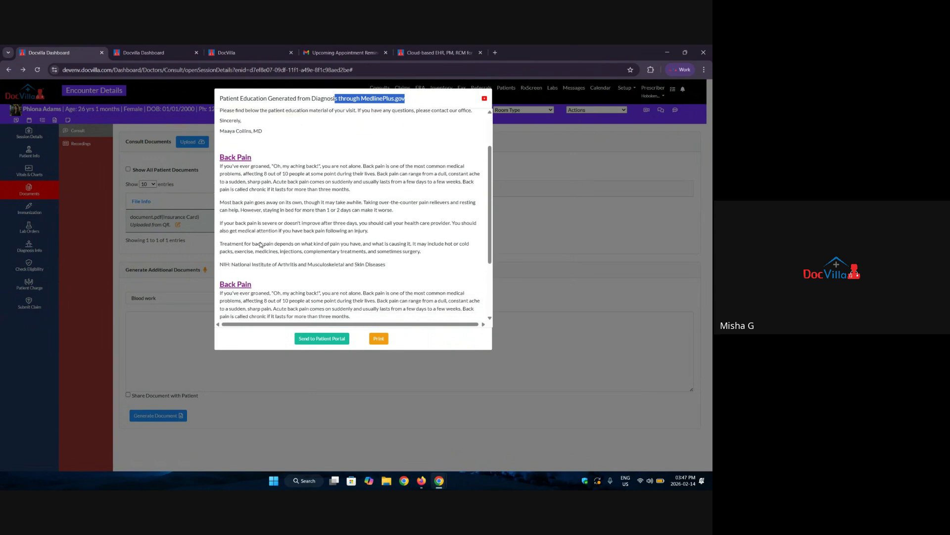
scroll(261, 244, up, 3)
scroll(261, 244, down, 3)
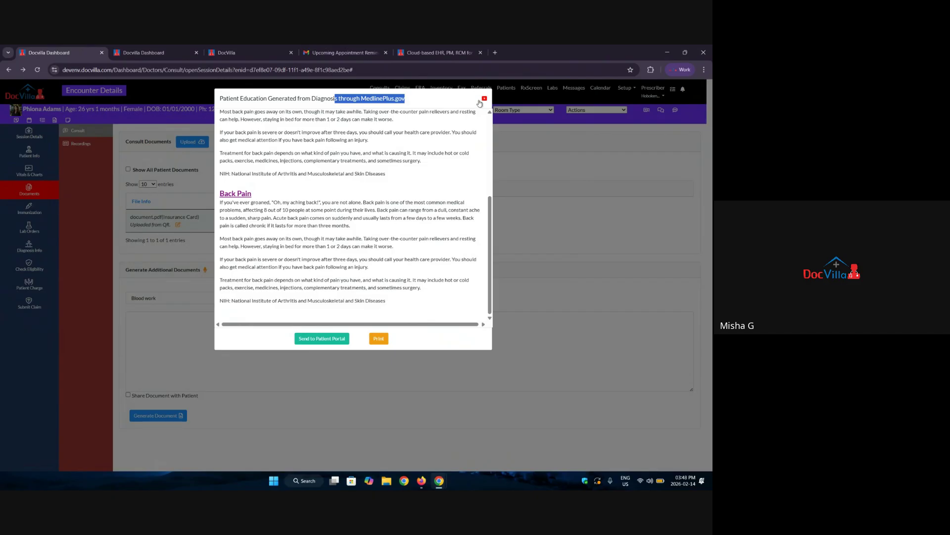
click(484, 98)
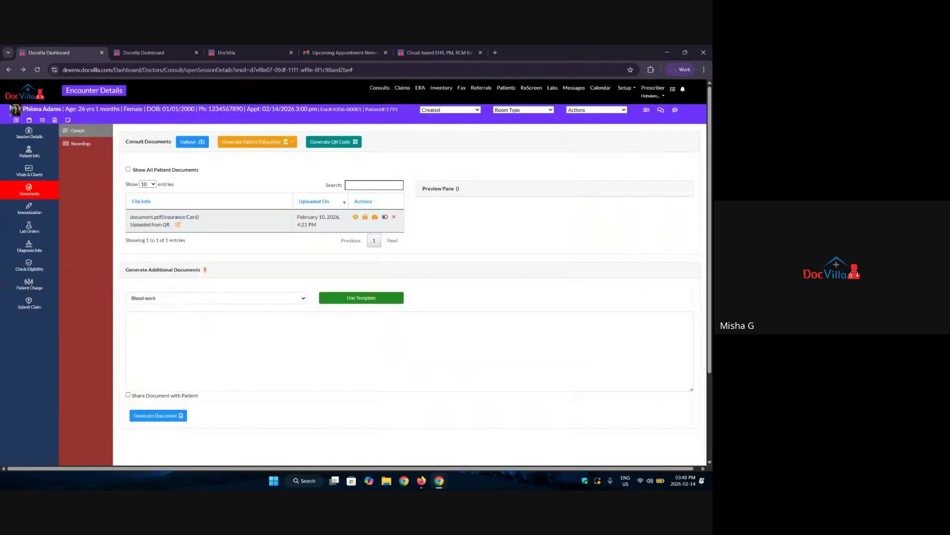
Open Submit Claim and review BCBS PA BlueCard insurance, diagnoses M54.51 and M54.59, and CPT information.
click(28, 303)
scroll(267, 332, down, 2)
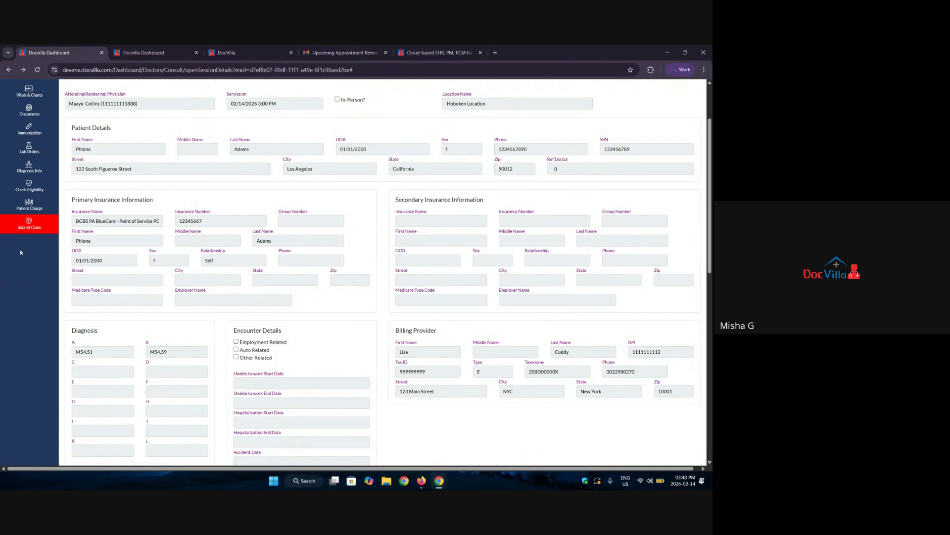
scroll(138, 230, up, 2)
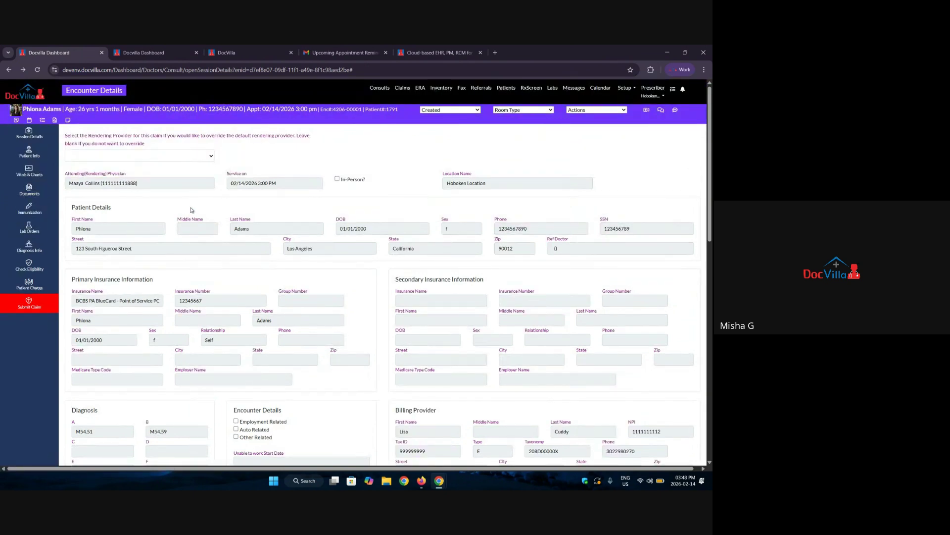
scroll(317, 215, down, 2)
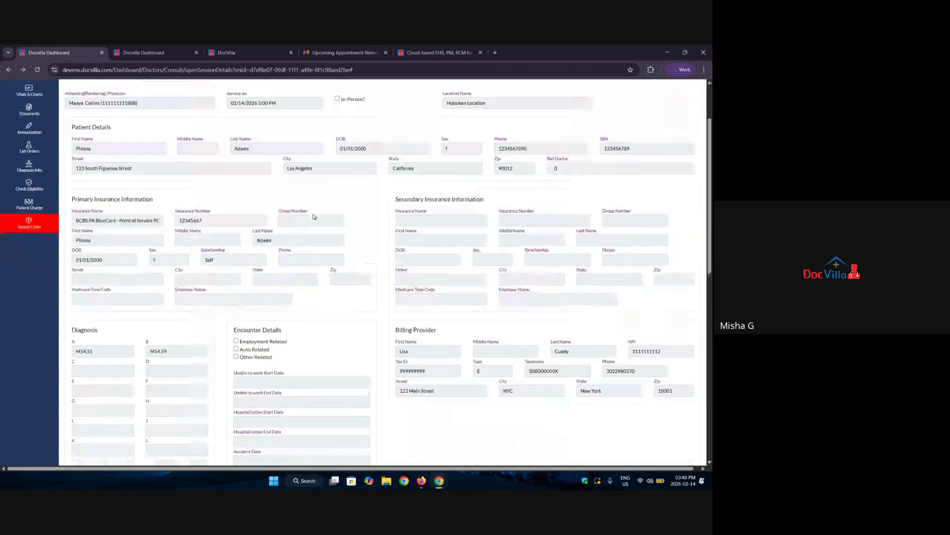
scroll(314, 216, down, 10)
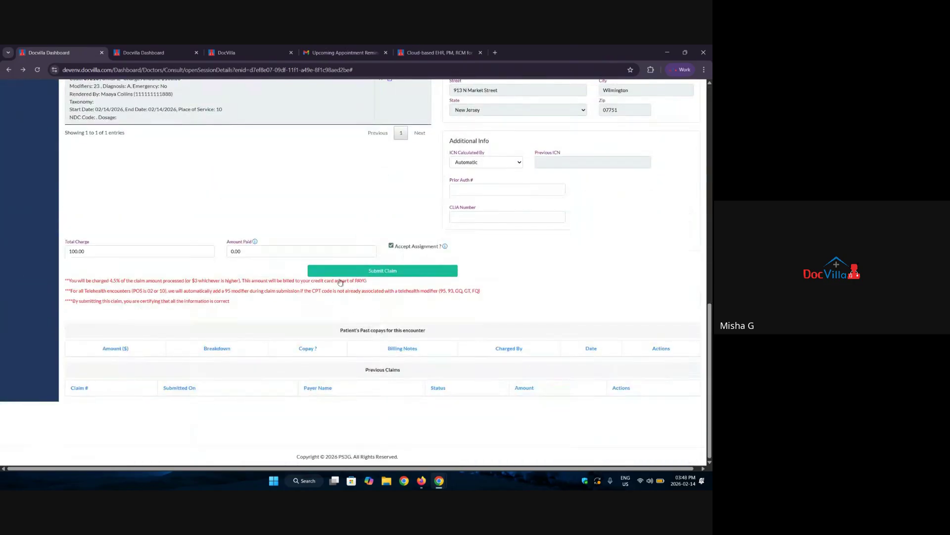
scroll(345, 301, up, 5)
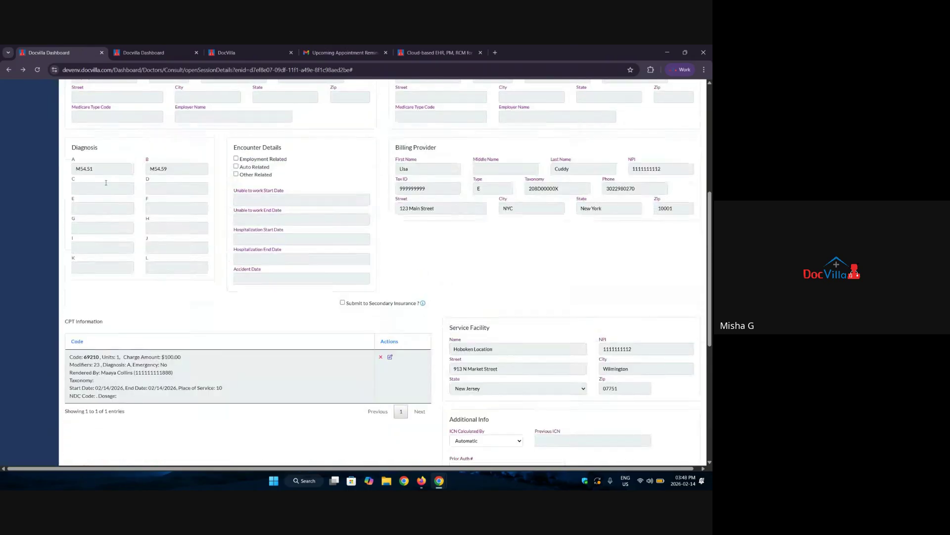
double_click(99, 169)
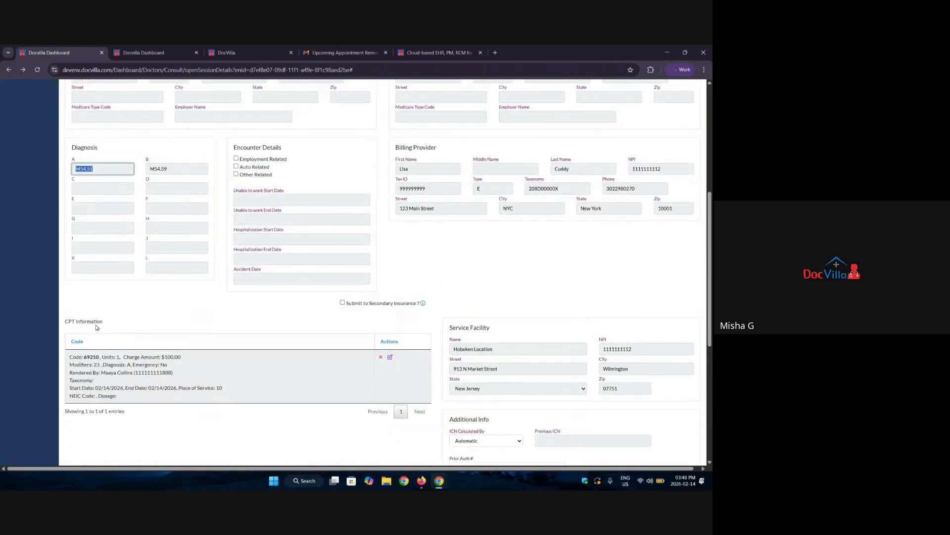
drag(106, 324, 61, 322)
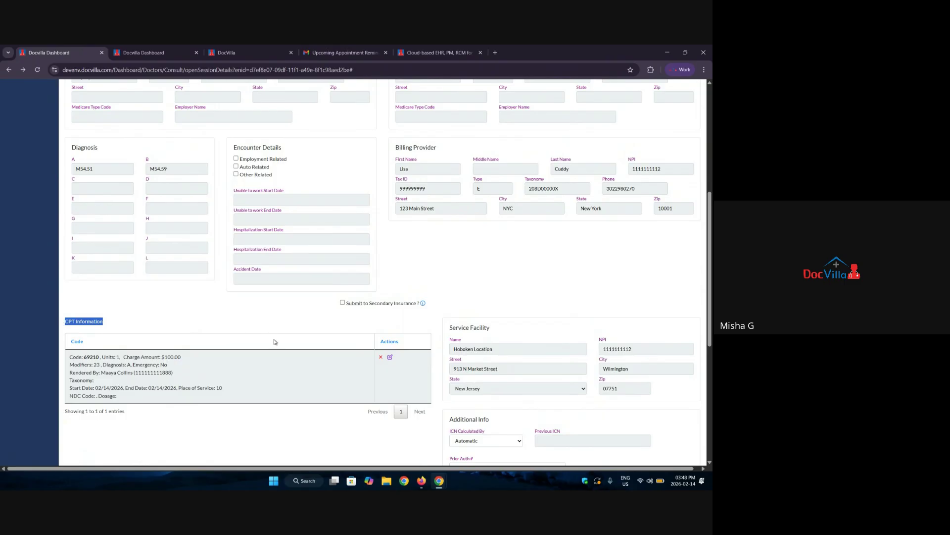
scroll(277, 339, down, 4)
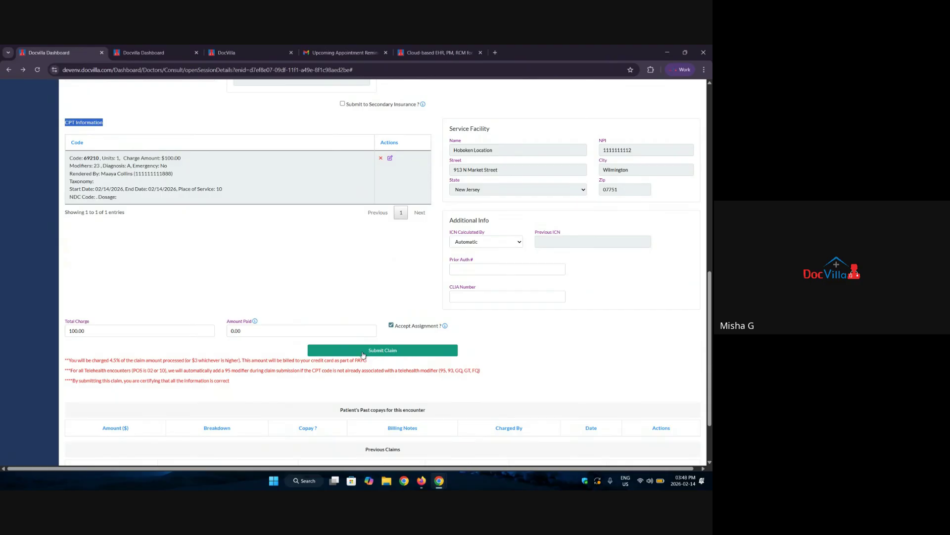
scroll(387, 278, up, 2)
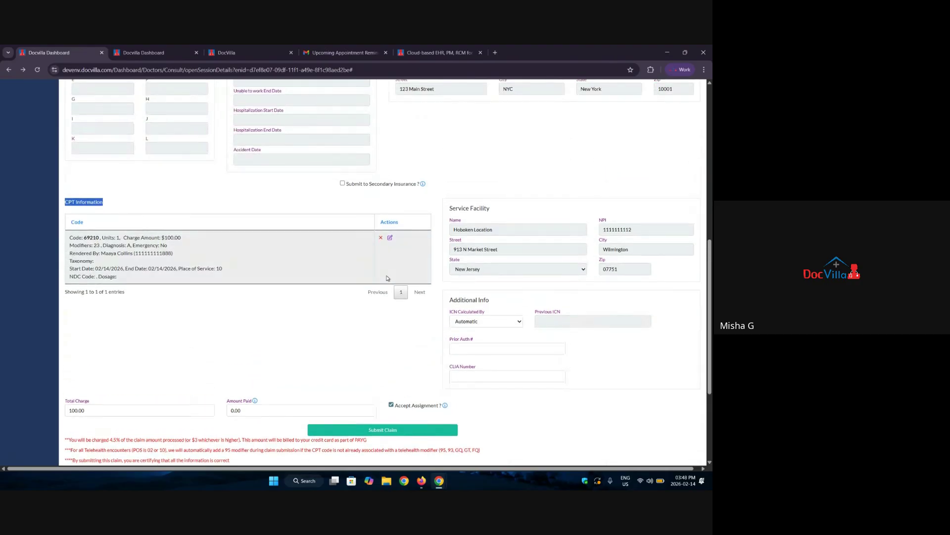
scroll(388, 278, up, 2)
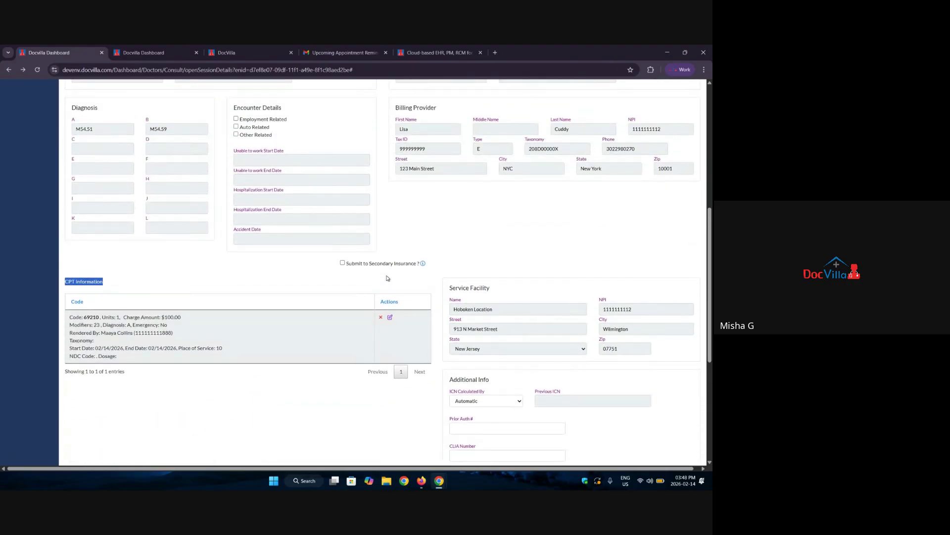
scroll(388, 278, up, 6)
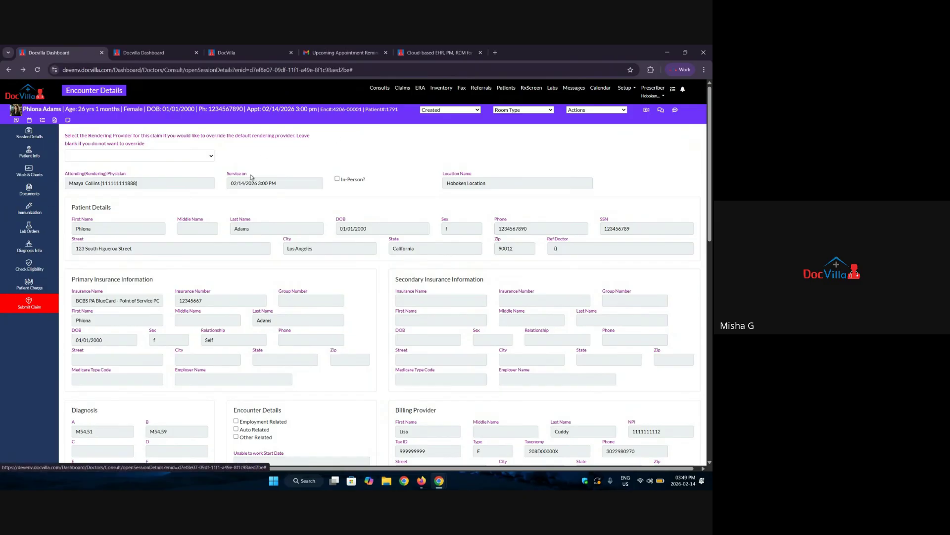
Search the provider's claims filtered to year 2022, then go to ERA search.
click(403, 90)
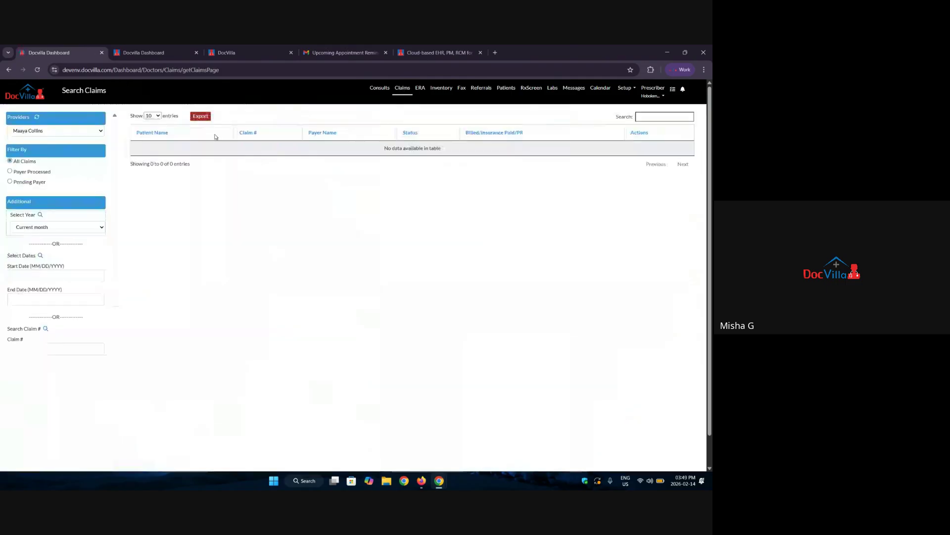
click(28, 229)
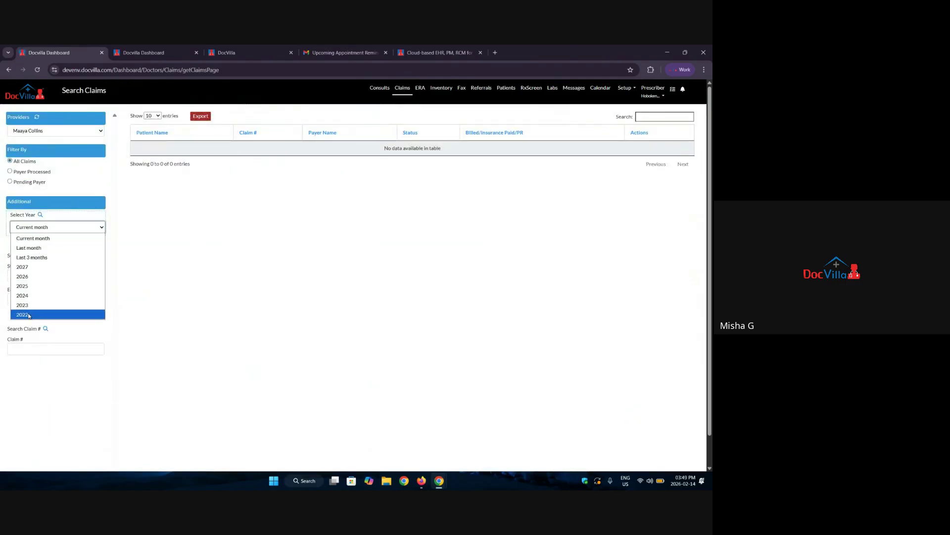
click(30, 313)
click(40, 216)
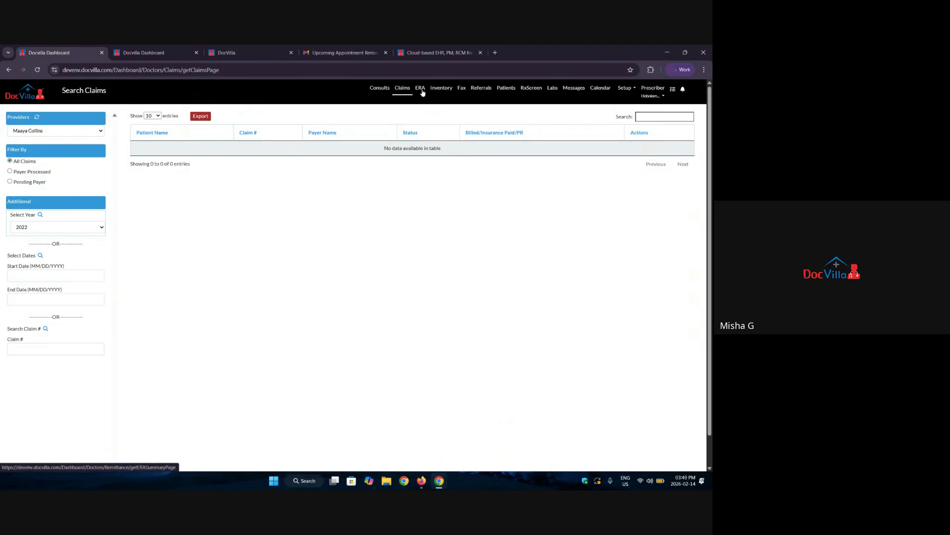
click(422, 92)
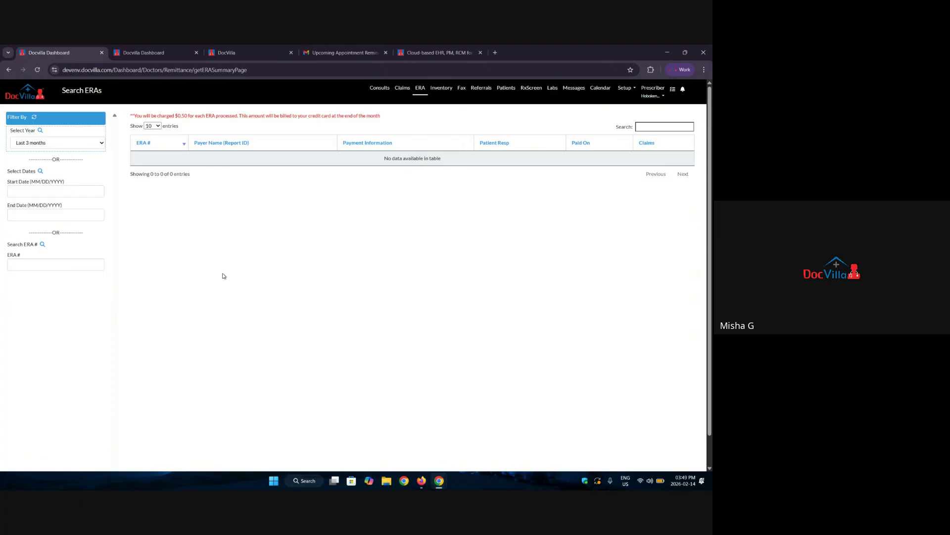
Open the Hoboken Site inventory listing Xanax, Zithromax and Botox stock.
click(438, 94)
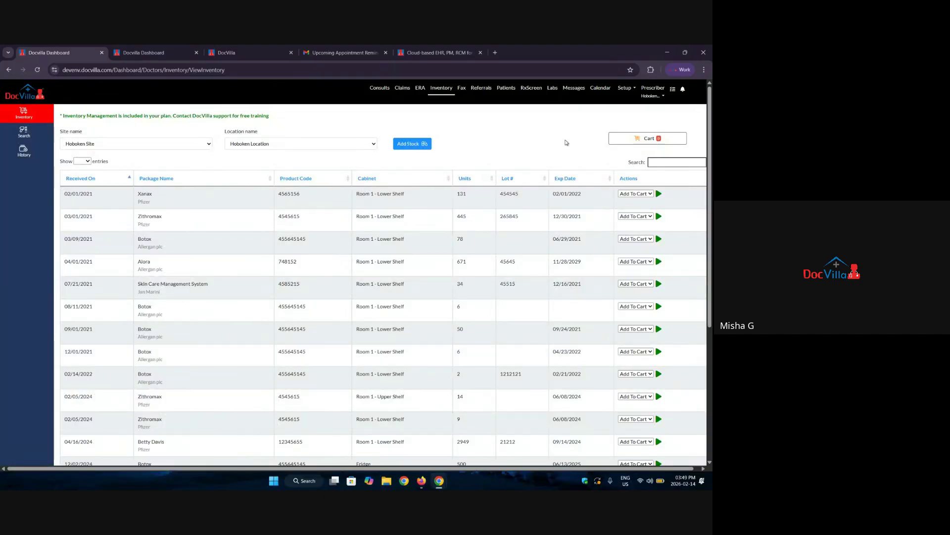
click(419, 147)
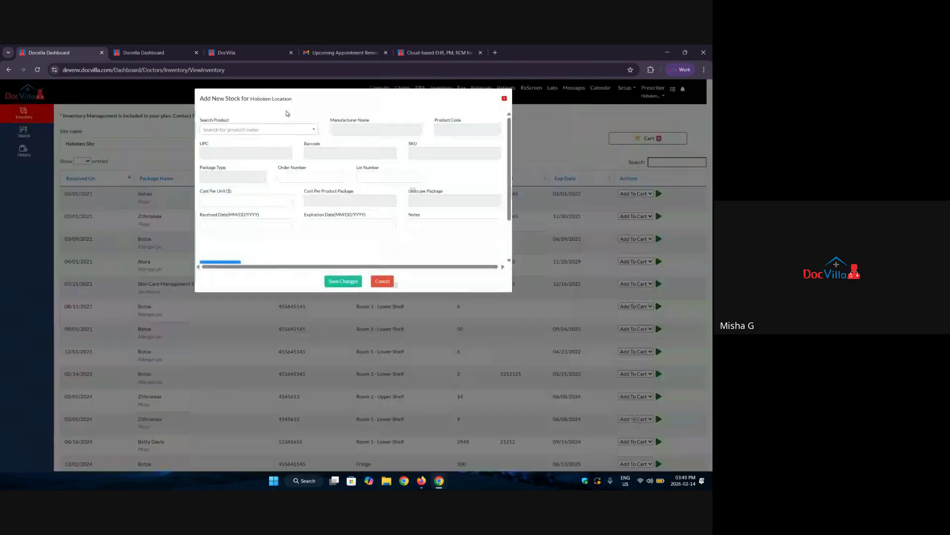
click(246, 130)
click(250, 132)
drag(330, 120, 379, 123)
drag(469, 123, 434, 124)
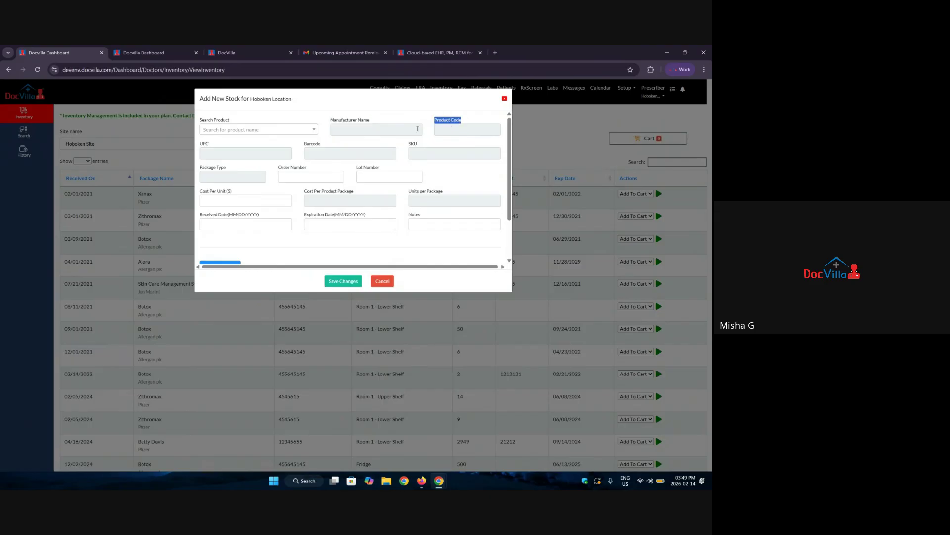
click(210, 150)
drag(340, 122, 396, 123)
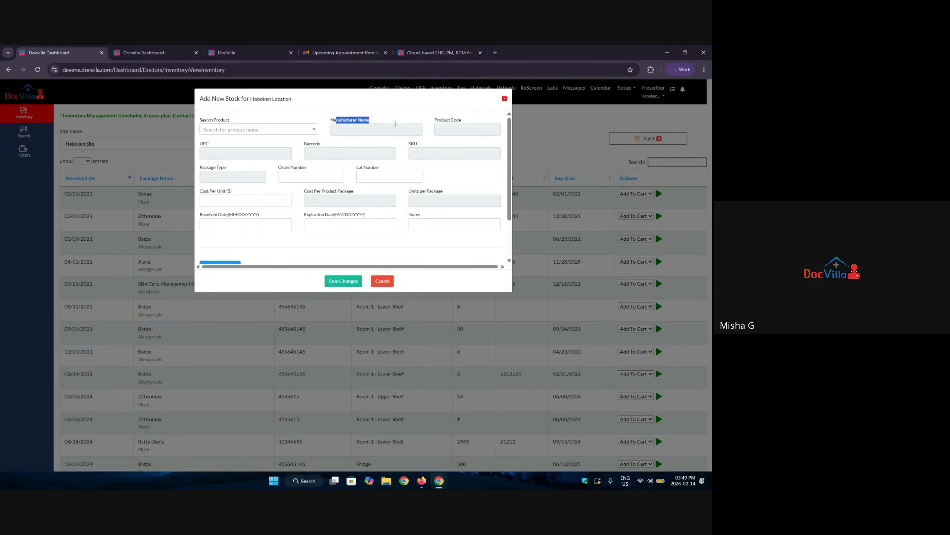
drag(304, 143, 308, 159)
drag(214, 167, 200, 169)
click(346, 168)
click(241, 225)
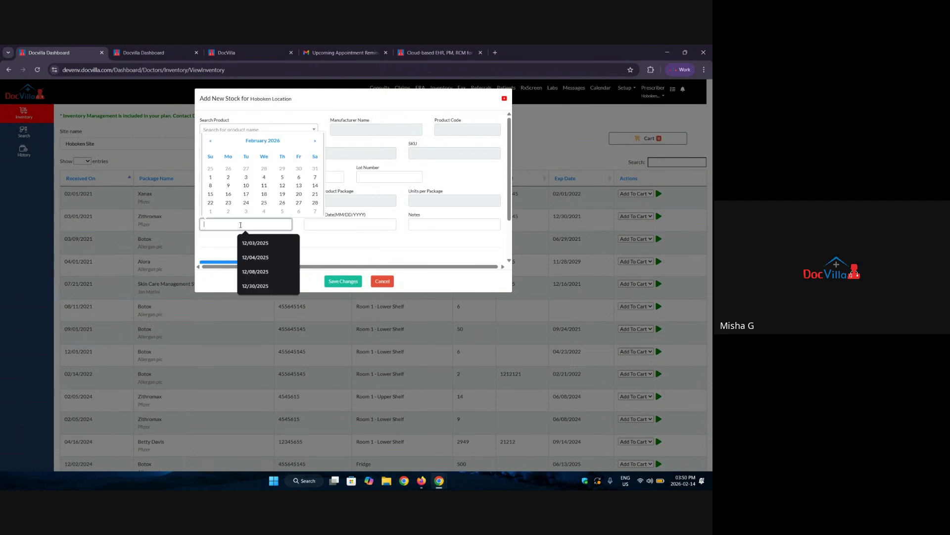
click(333, 225)
scroll(223, 214, down, 1)
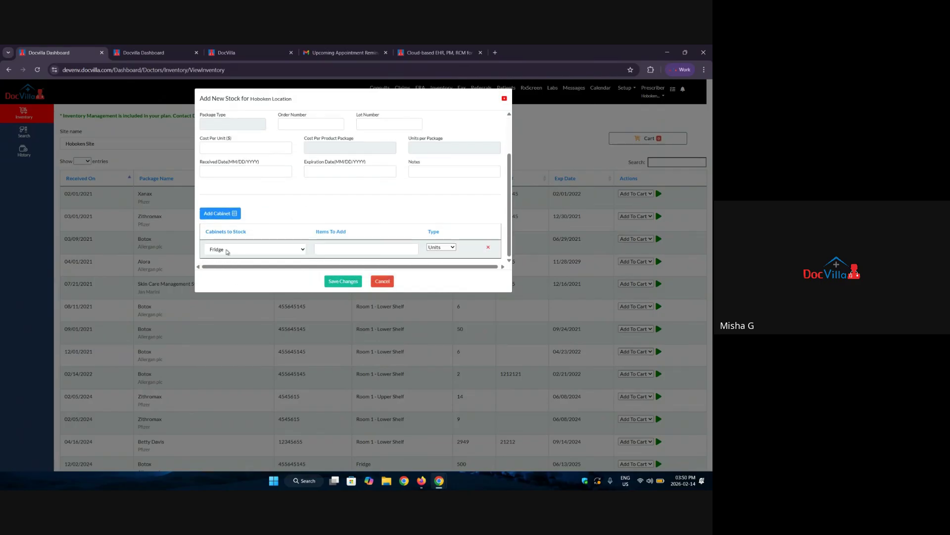
click(227, 250)
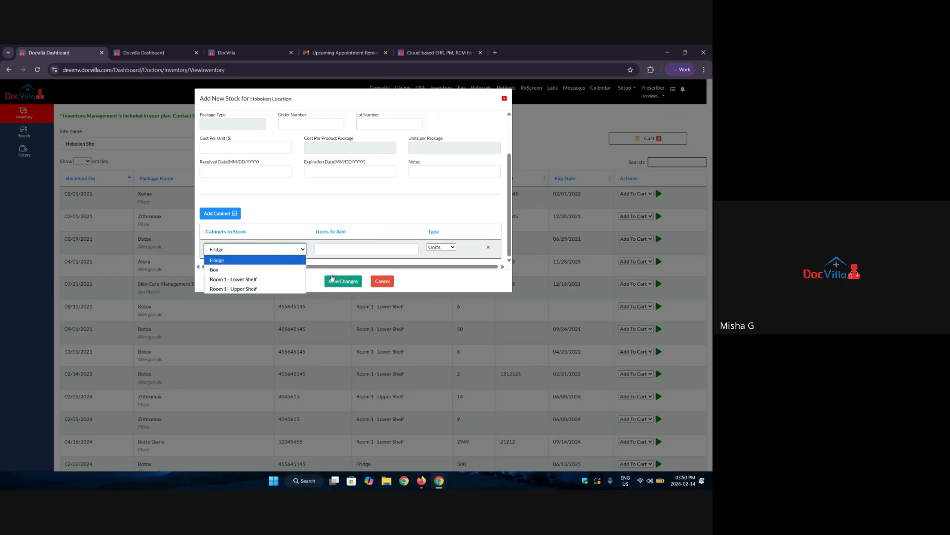
click(441, 249)
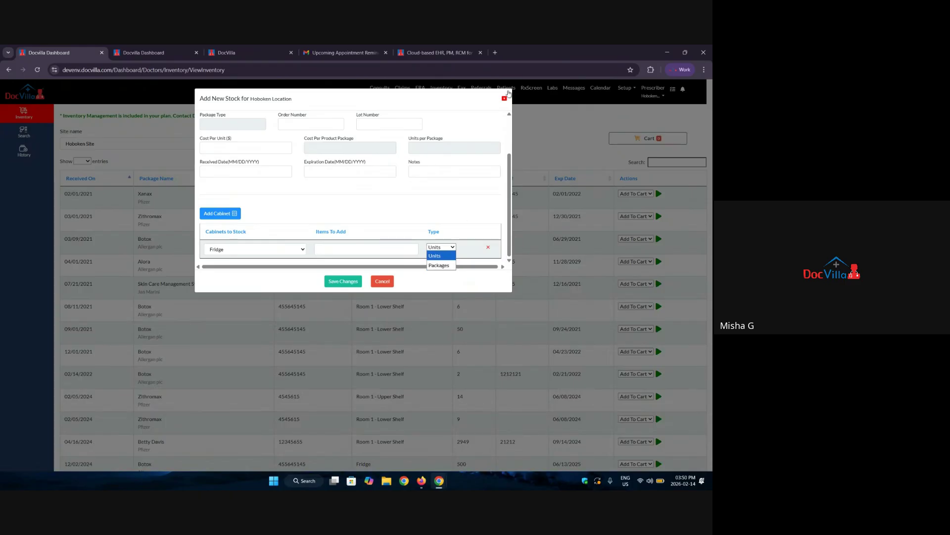
click(504, 99)
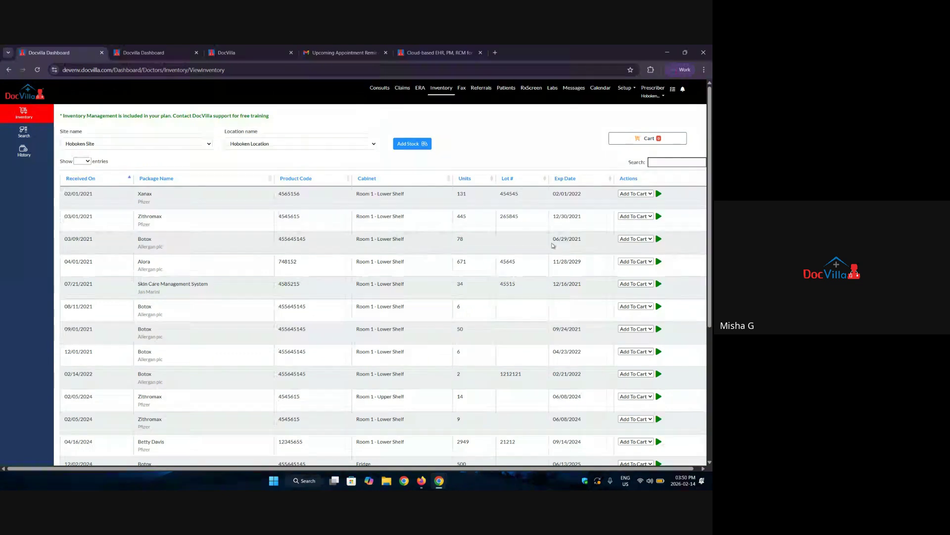
Add one unit of Zithromax from inventory to the cart.
double_click(150, 217)
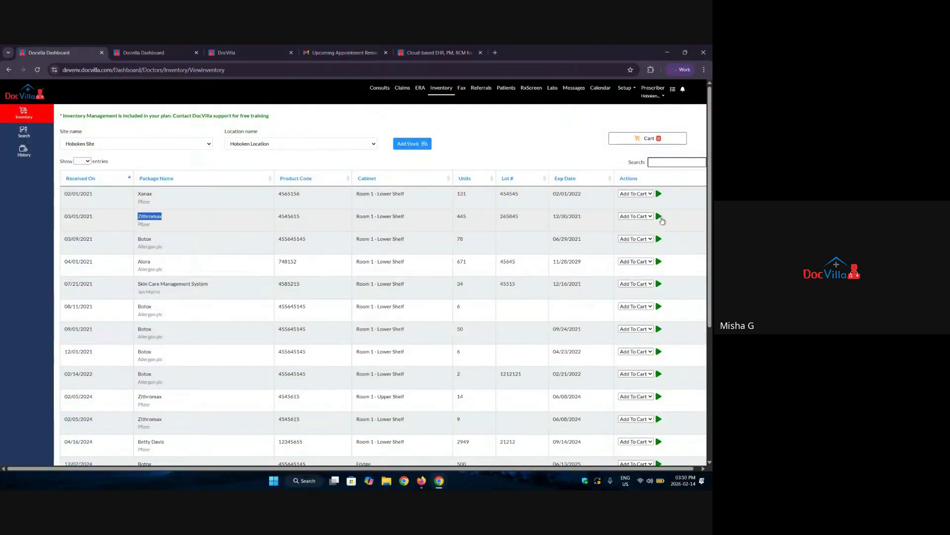
click(659, 217)
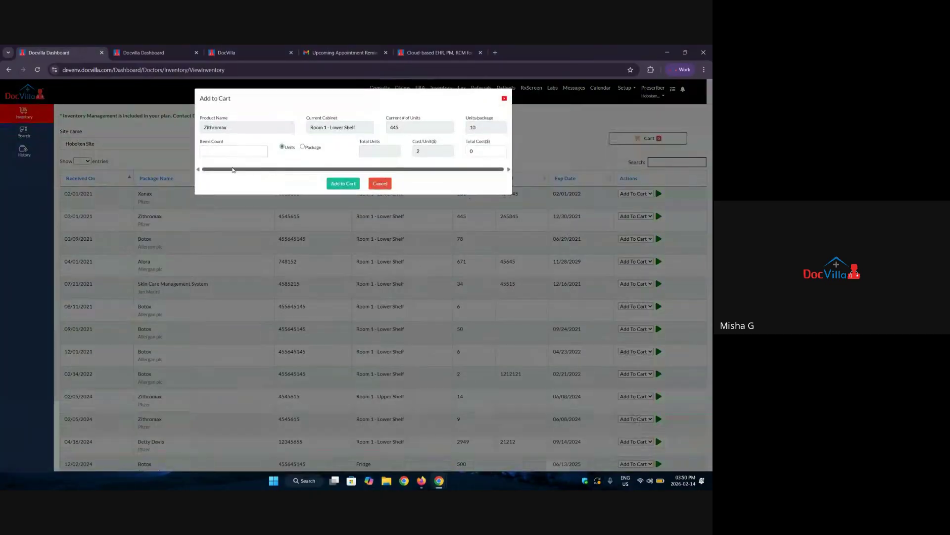
click(233, 150)
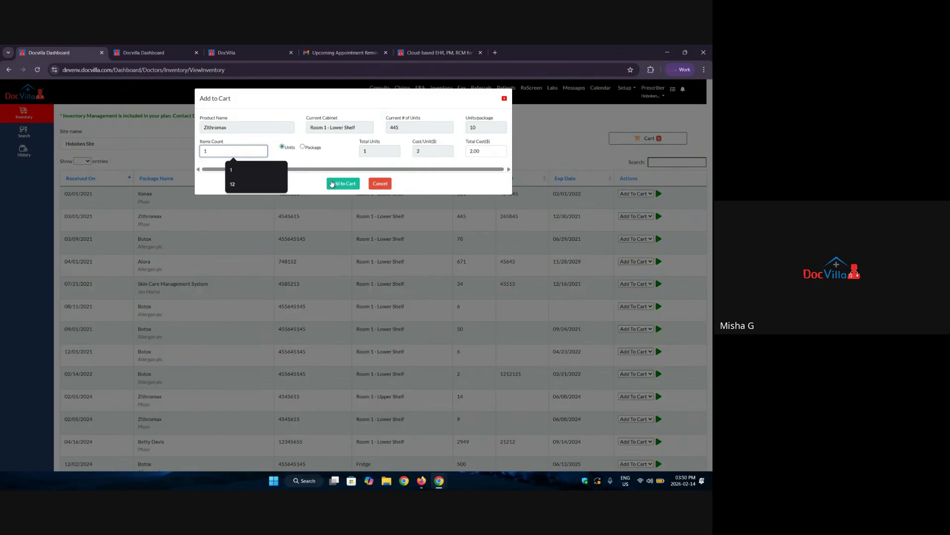
click(335, 183)
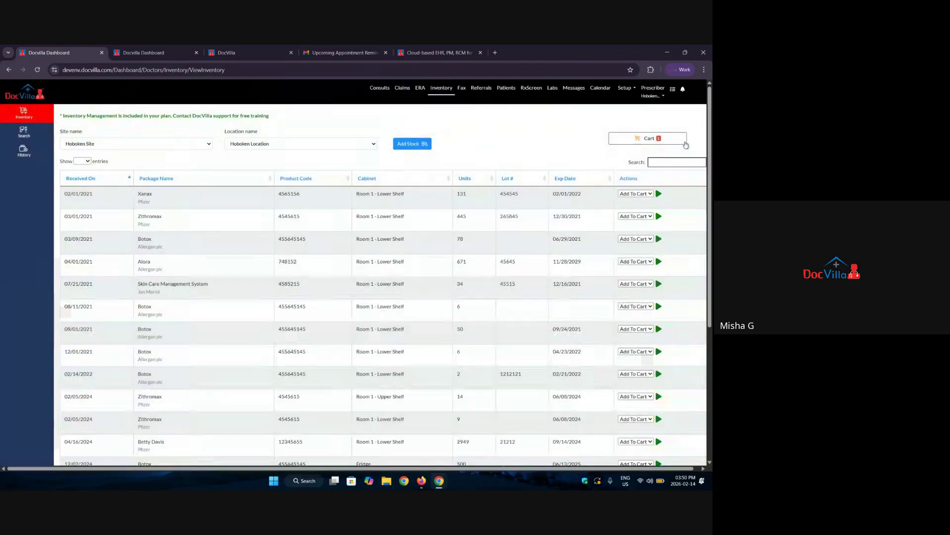
In the cart, find the existing patient by first name and select them for the sale.
click(636, 143)
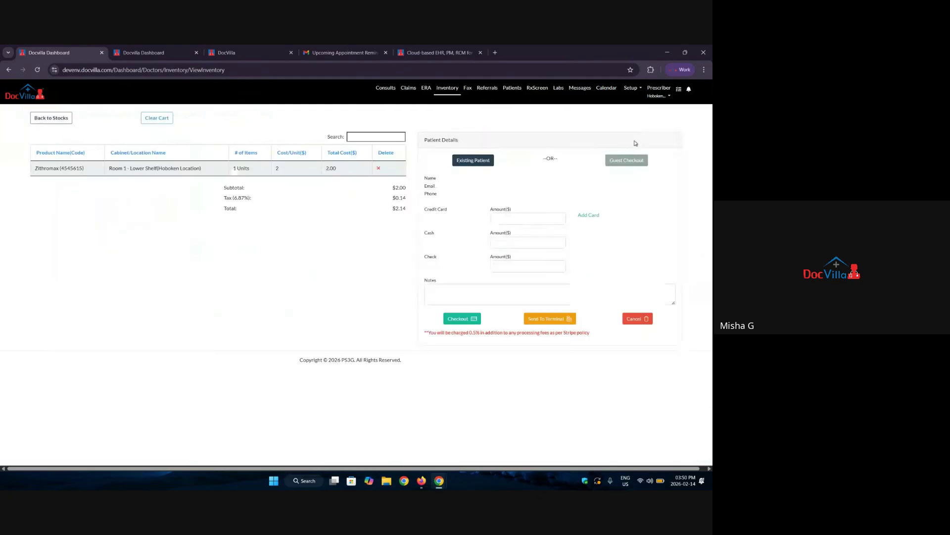
click(465, 161)
click(227, 127)
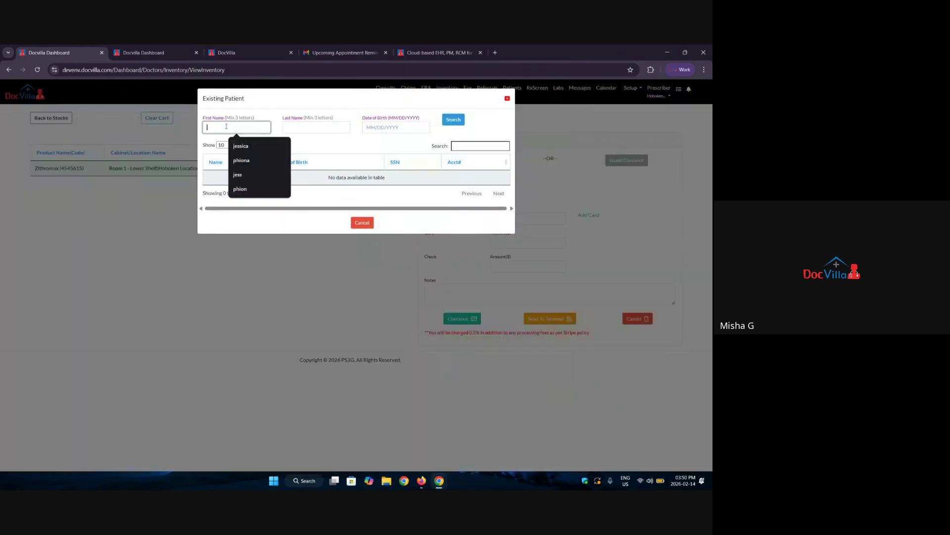
text(phiona)
key(Return)
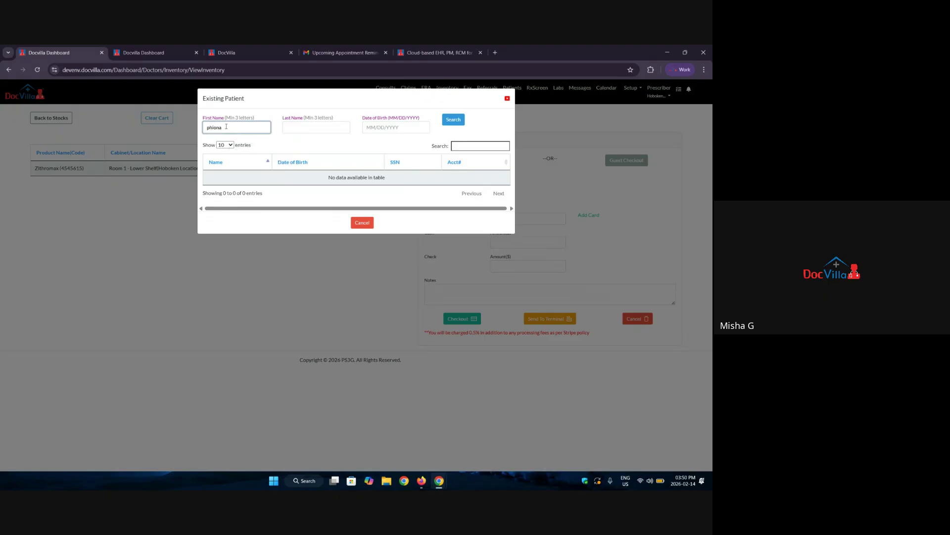
click(239, 174)
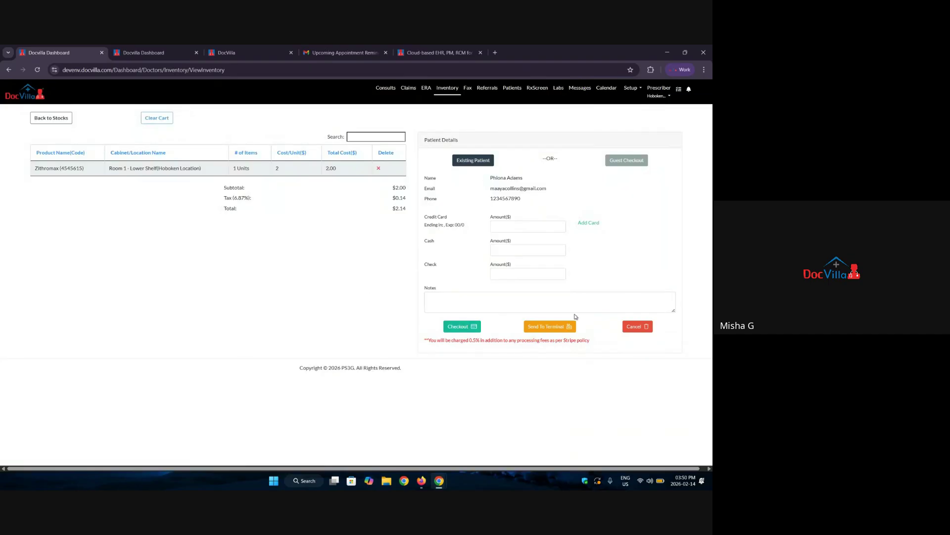
Review the saved card, add-card and guest checkout forms, closing each without using them.
drag(467, 227, 426, 223)
click(595, 224)
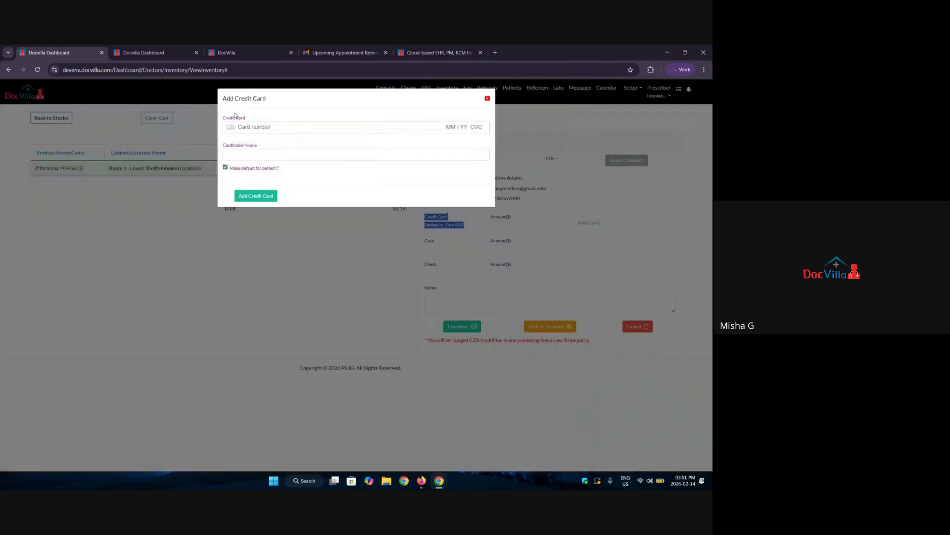
click(487, 98)
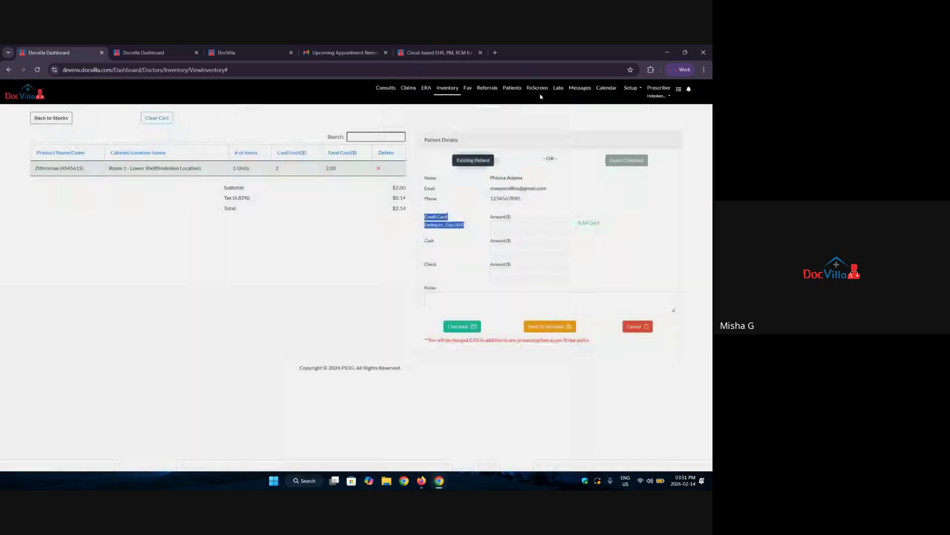
click(627, 163)
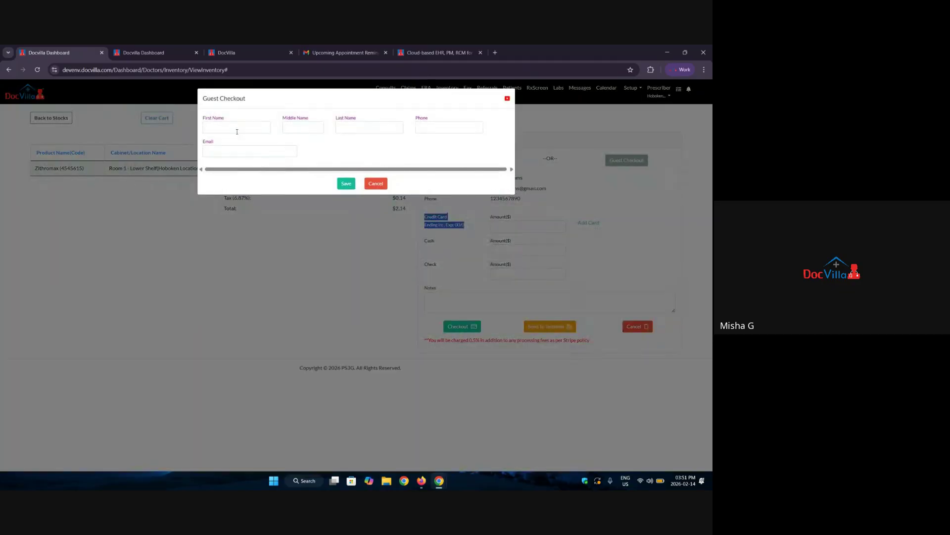
click(262, 128)
click(295, 127)
click(382, 127)
click(434, 129)
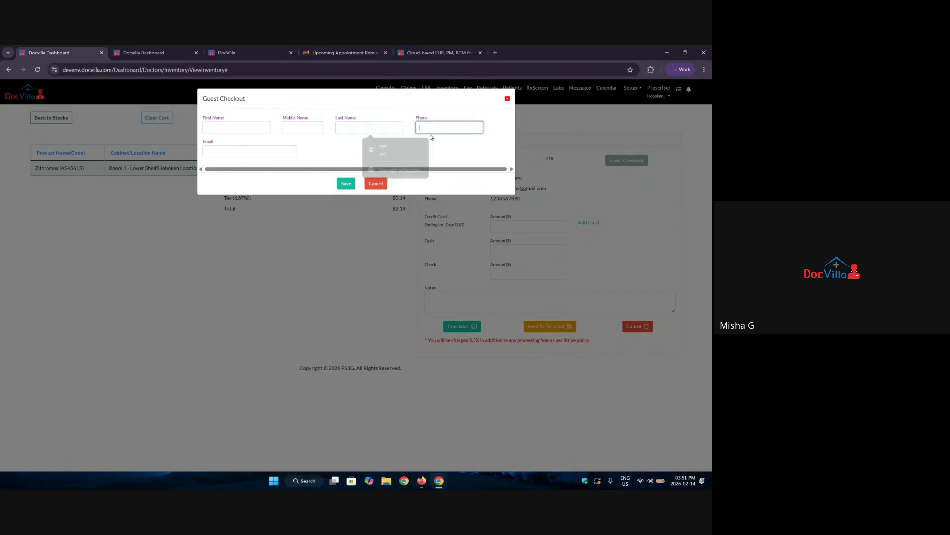
click(243, 148)
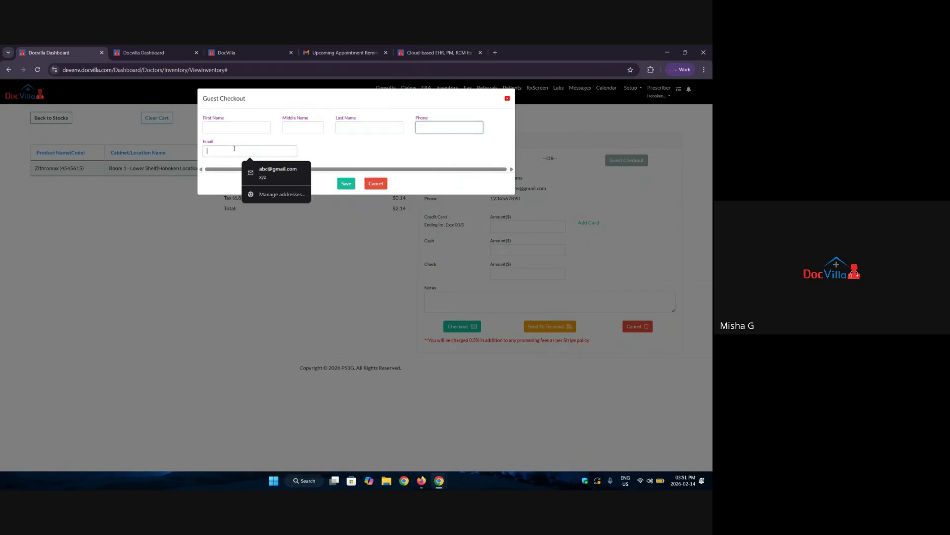
click(507, 98)
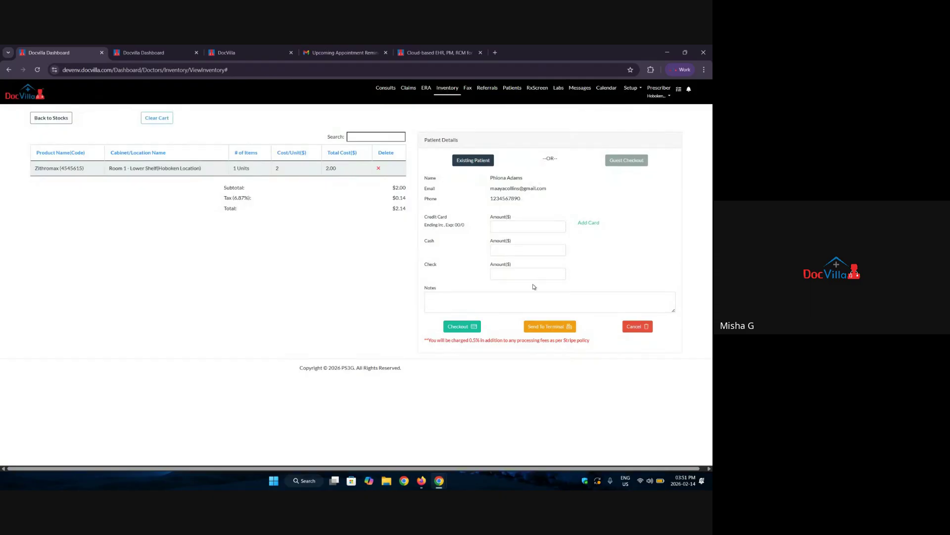
Pay $2.14 in cash, check out and confirm to produce Invoice 1398.
click(496, 251)
text(2.14)
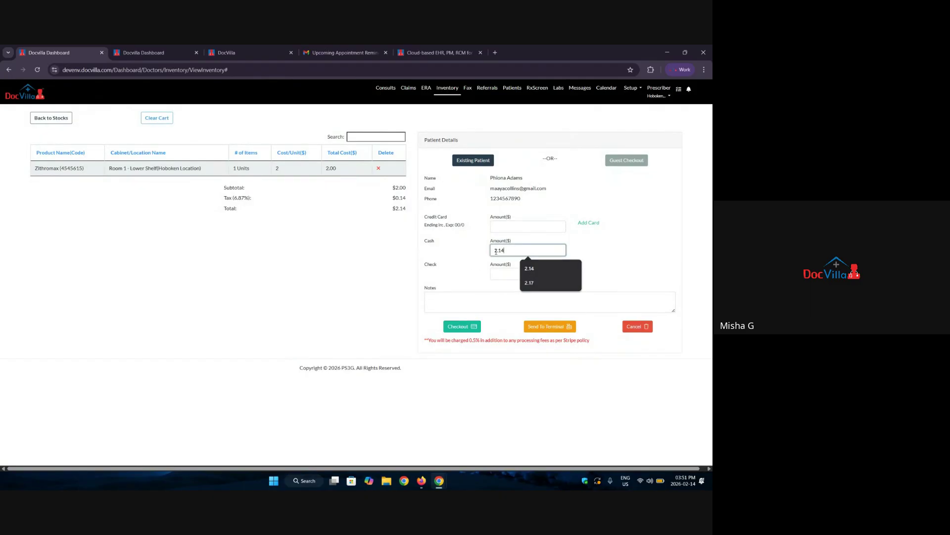
key(Escape)
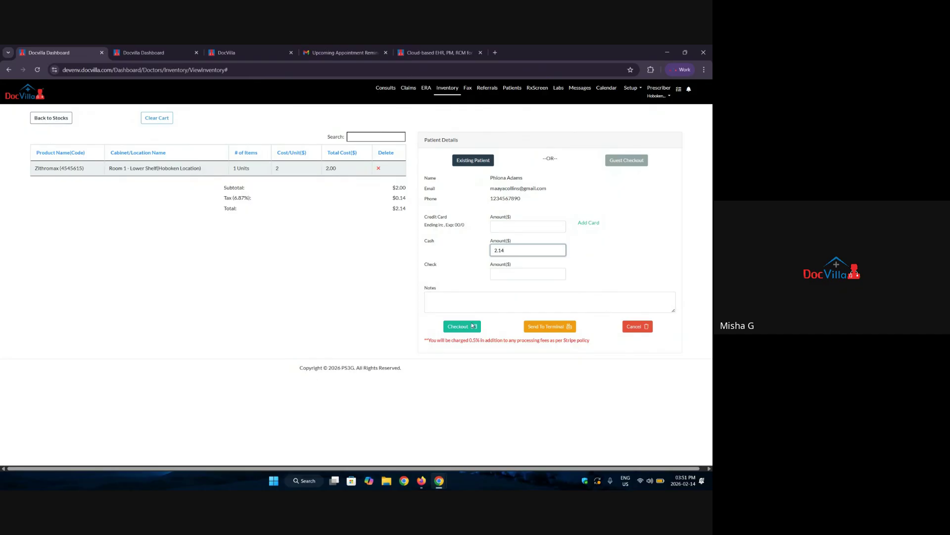
click(470, 330)
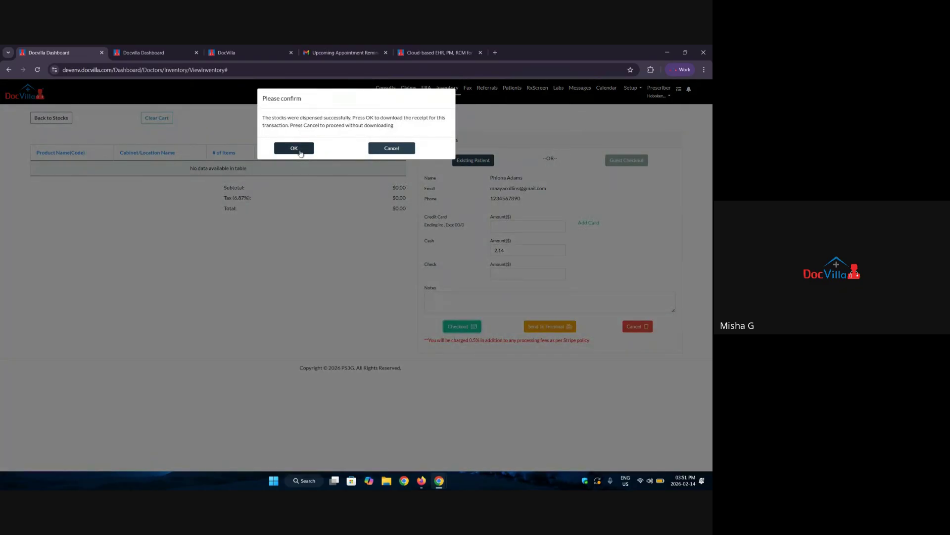
click(295, 147)
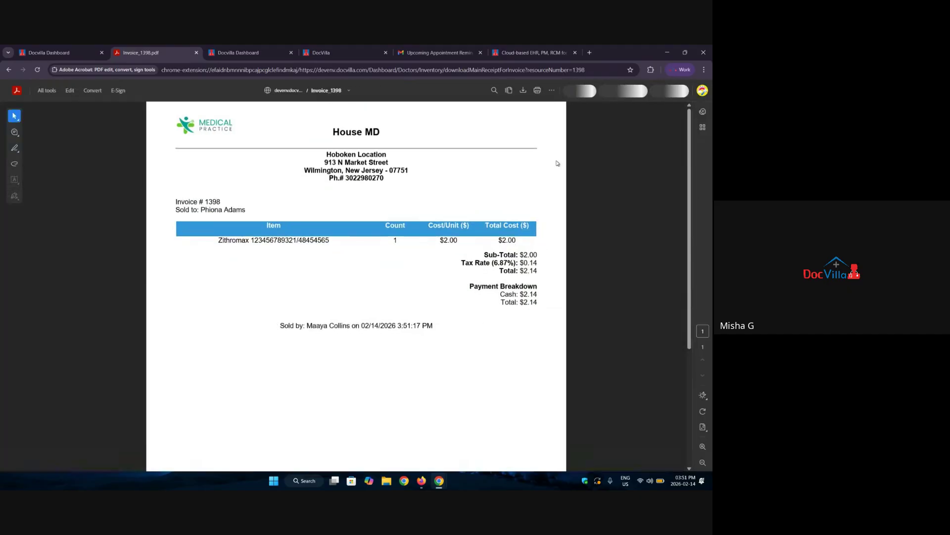
scroll(423, 234, down, 3)
scroll(423, 234, up, 3)
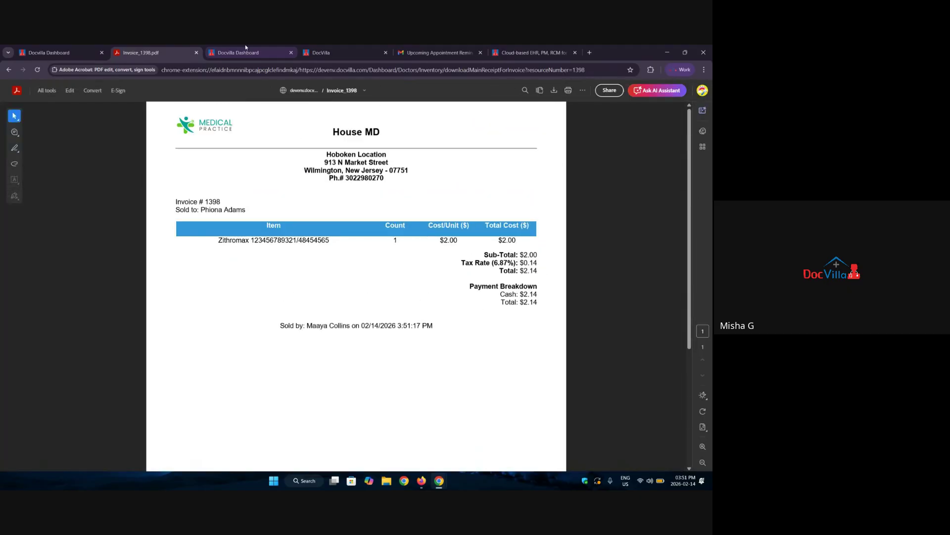
Close the invoice, go to the fax inbox, and choose a patient for the newest fax.
click(195, 53)
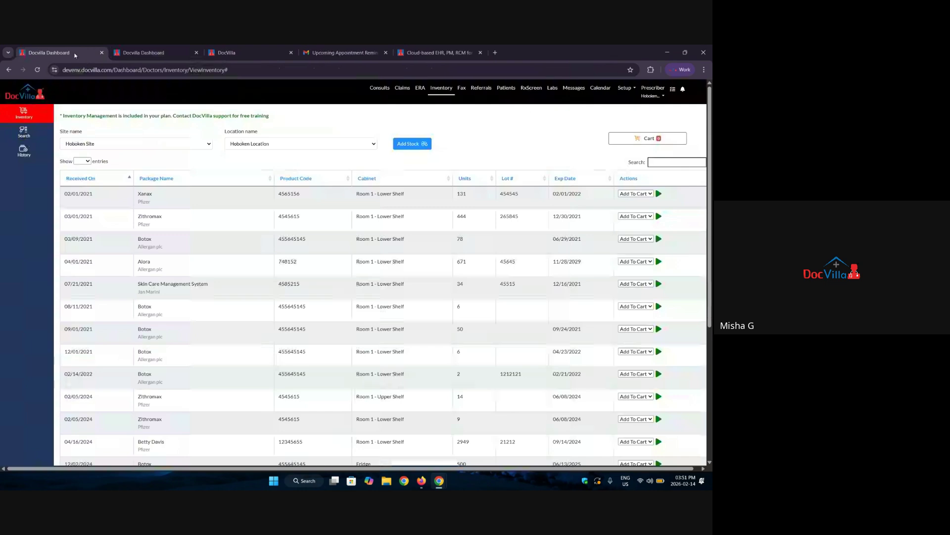
click(462, 89)
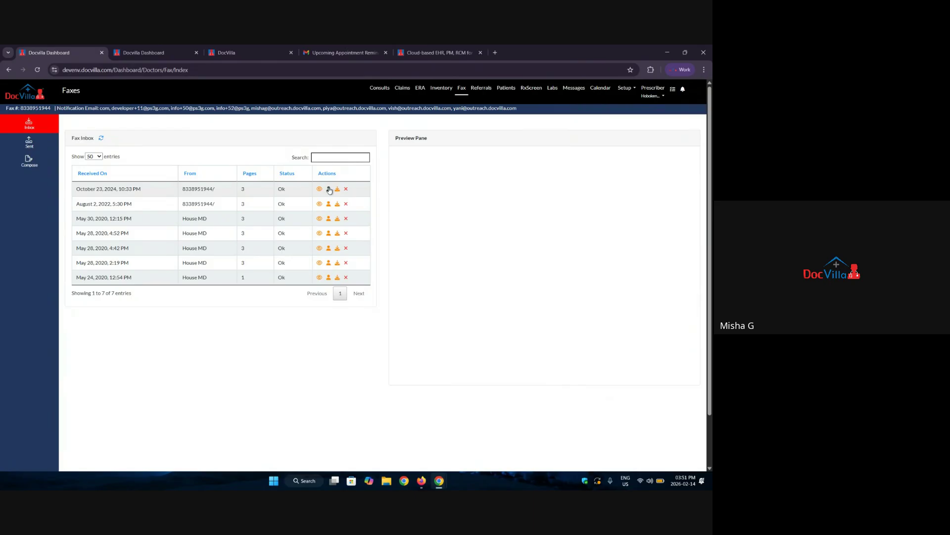
click(328, 189)
click(200, 142)
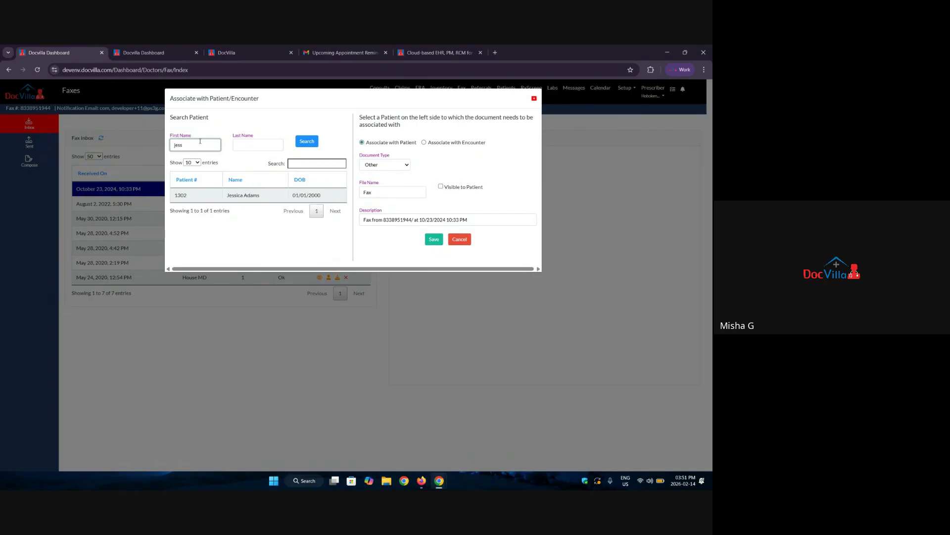
click(227, 197)
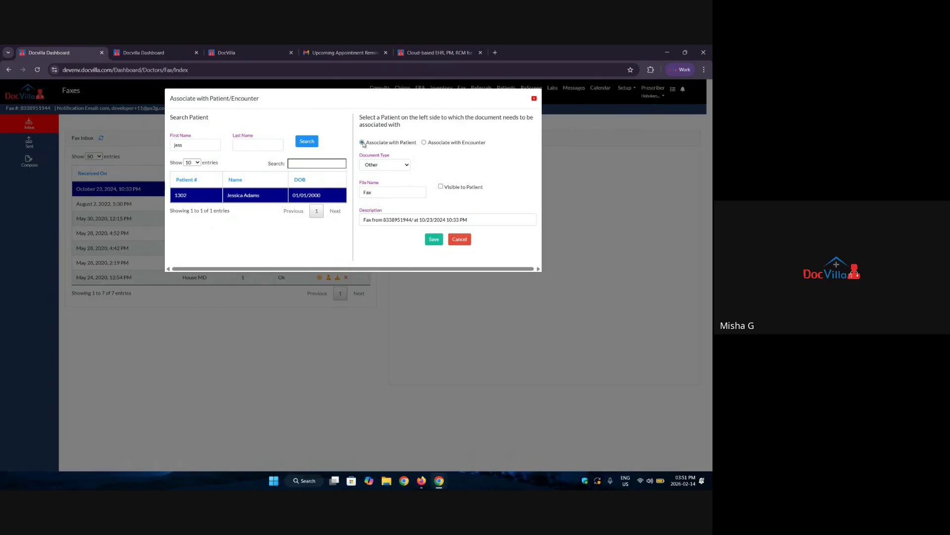
Try the encounter, document type and patient-visibility options, then close the dialog unsaved.
click(424, 143)
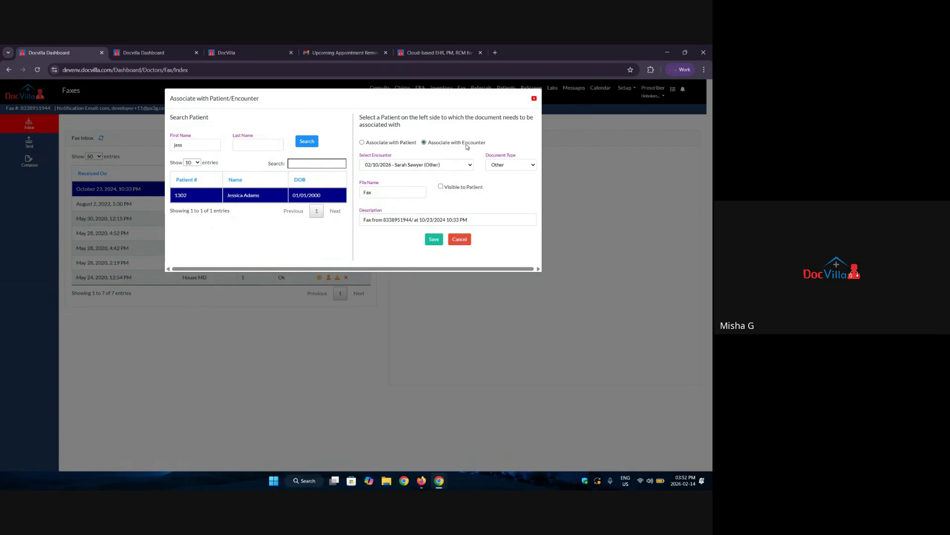
click(449, 167)
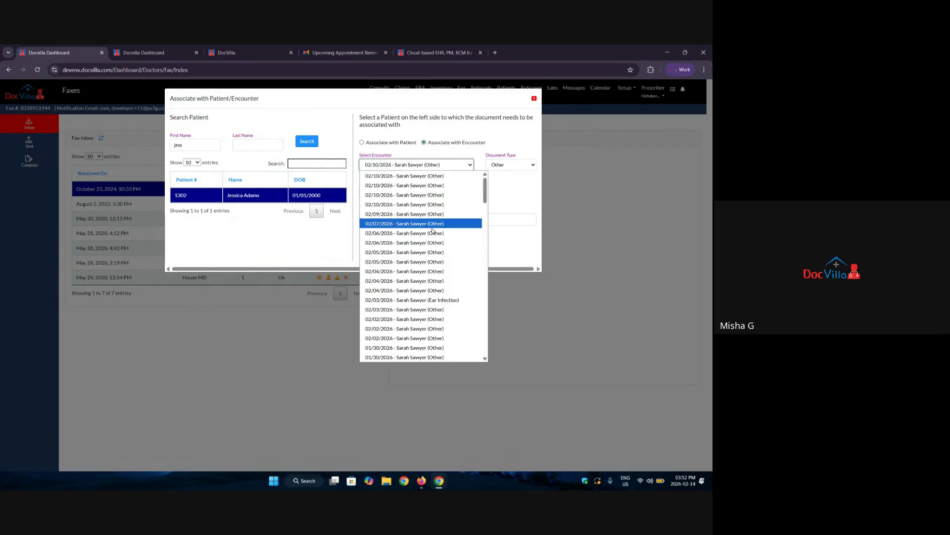
scroll(406, 255, down, 3)
scroll(408, 297, down, 10)
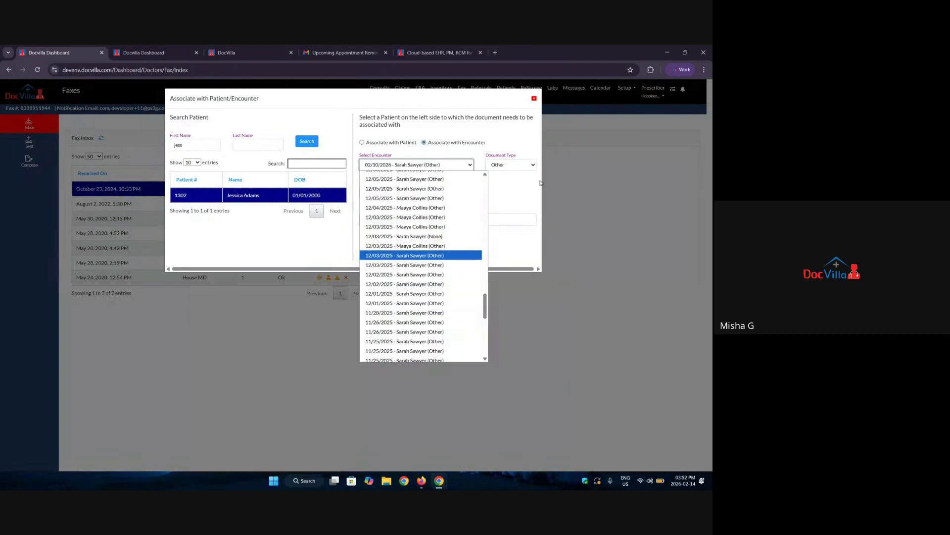
click(526, 166)
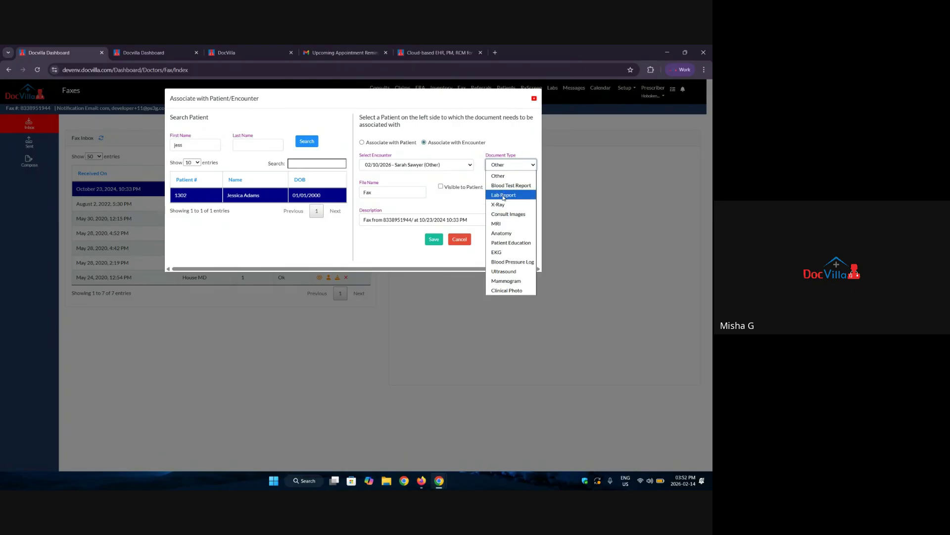
click(441, 187)
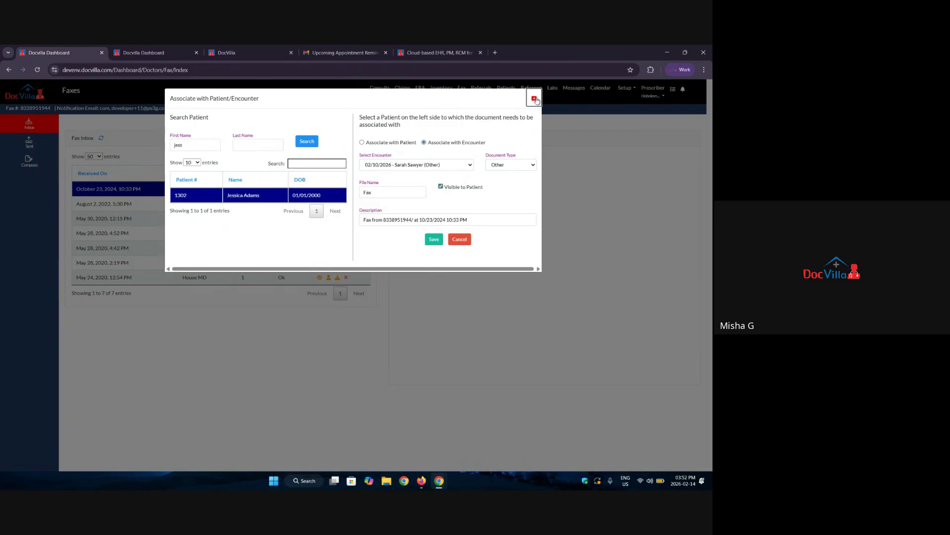
click(534, 98)
Open Referrals and toggle between incoming and outgoing lists, ending on Outbox.
click(481, 94)
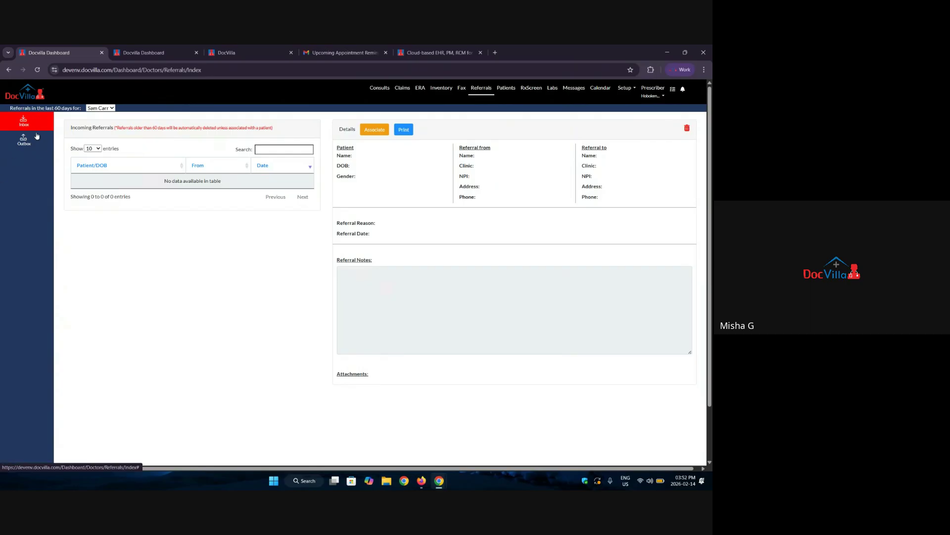
click(27, 146)
click(39, 122)
click(40, 139)
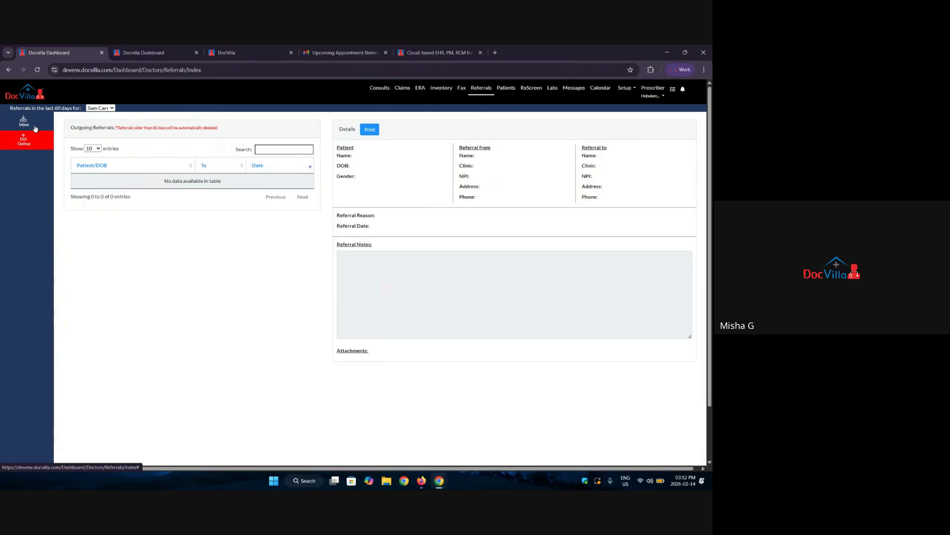
click(35, 127)
click(32, 143)
Open the patient list, then the Rx renewal requests and pending Rx tasks.
click(27, 130)
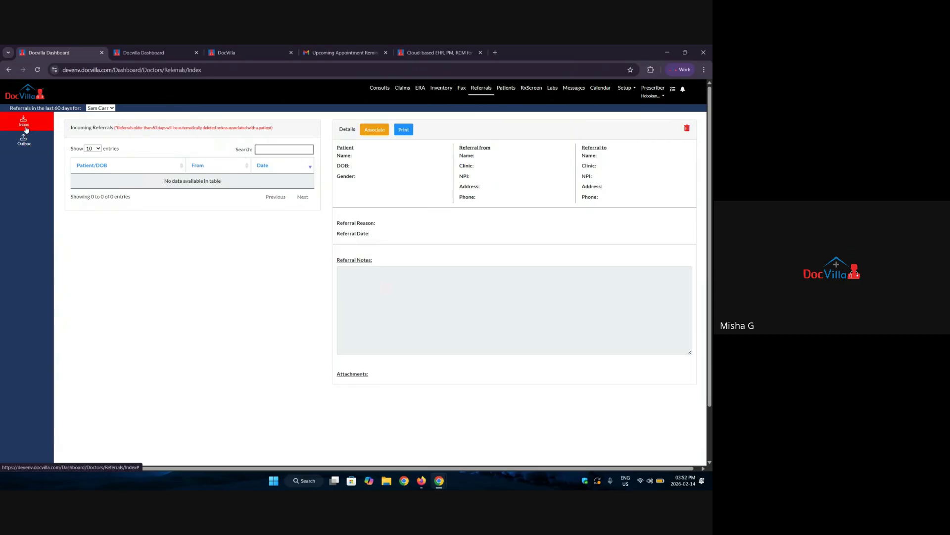
click(503, 90)
scroll(334, 290, down, 10)
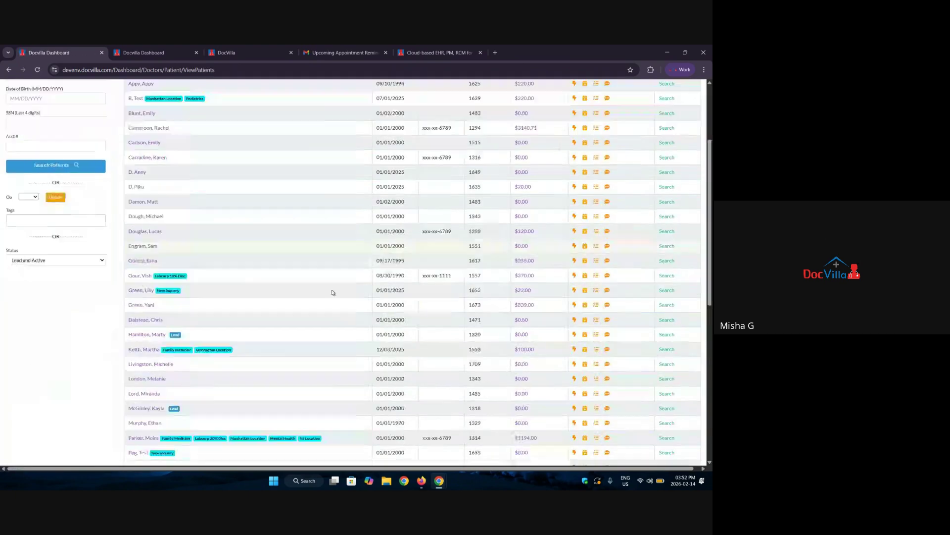
scroll(332, 289, up, 10)
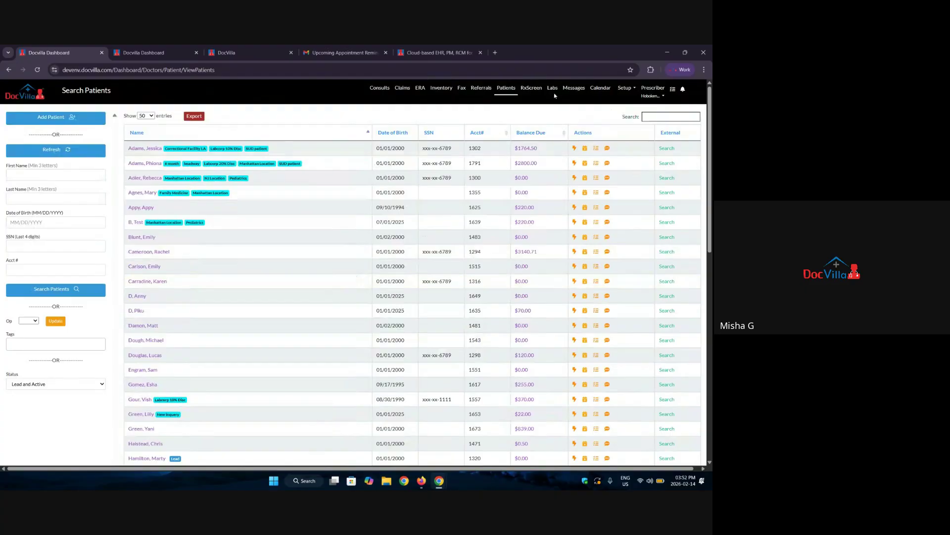
click(531, 89)
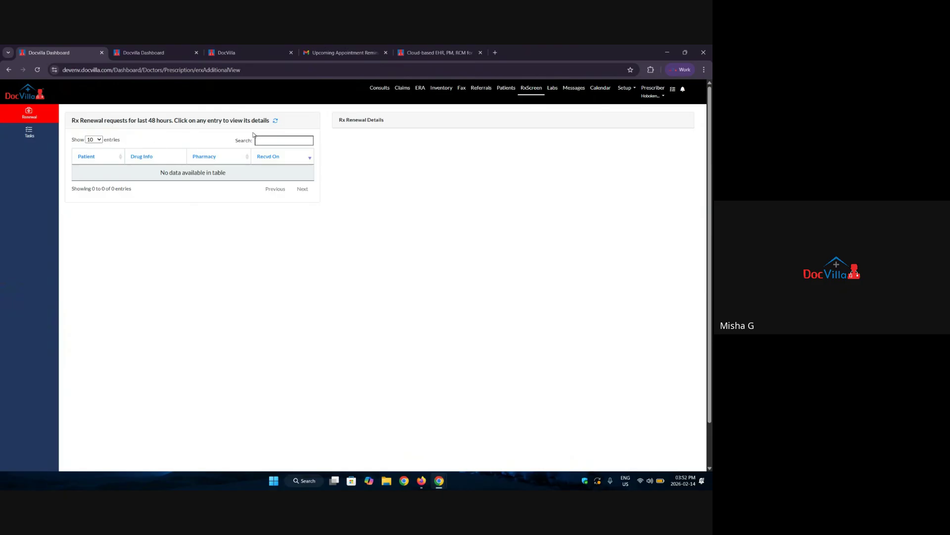
click(29, 132)
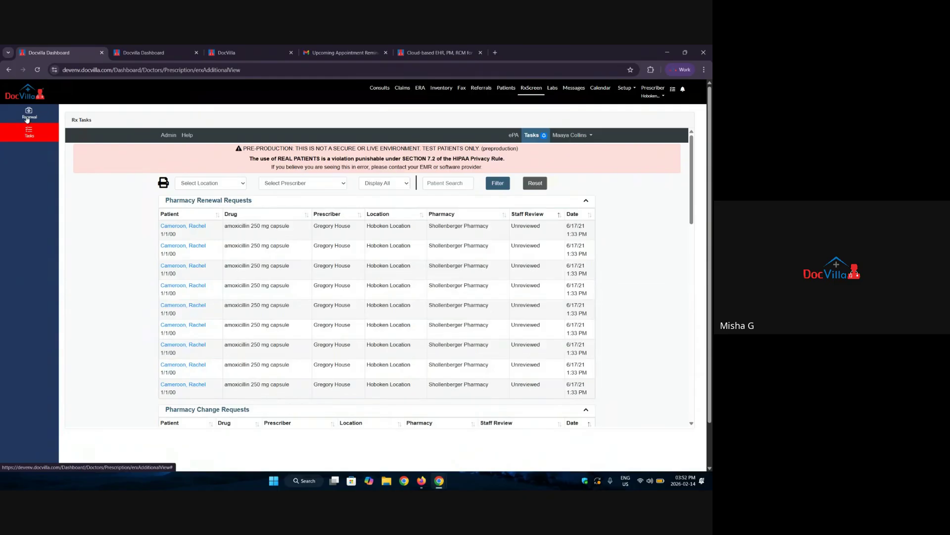
click(27, 119)
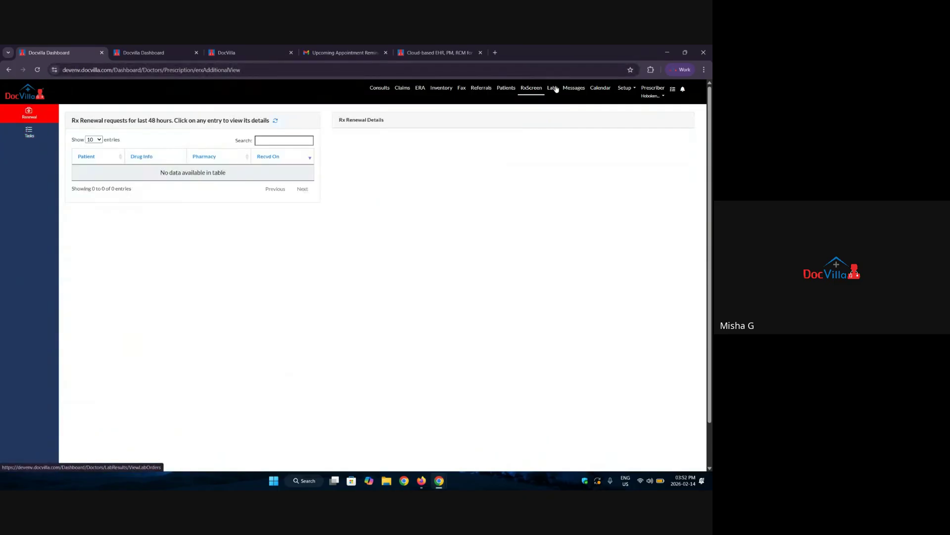
Show page 2 of past lab orders, then open the SMS messages inbox.
click(554, 89)
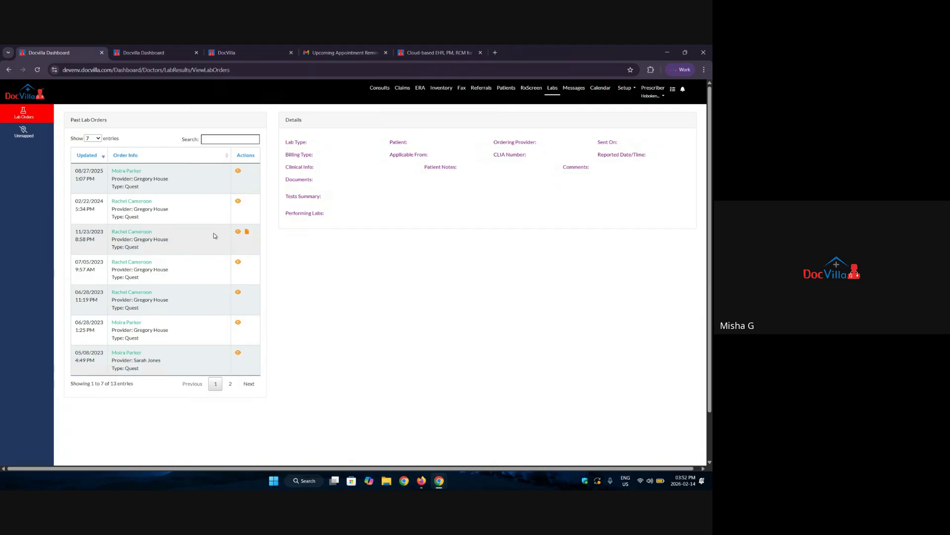
click(230, 383)
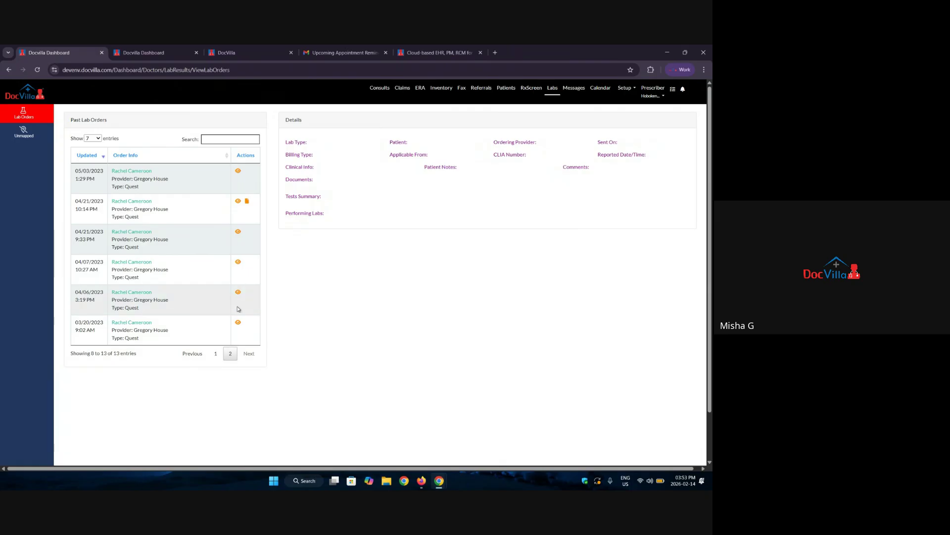
click(579, 89)
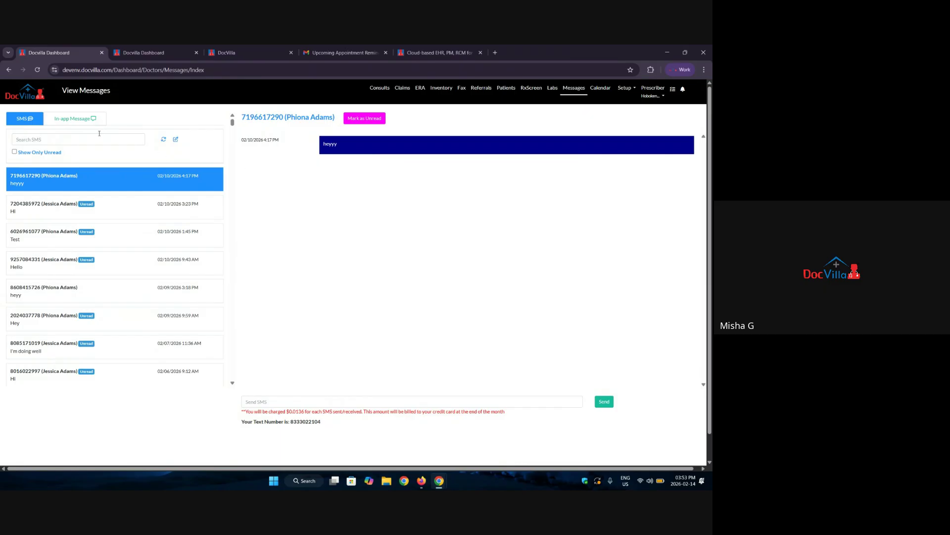
Check the In-app Message conversation, then show the Feb 8–14, 2026 calendar week.
click(92, 119)
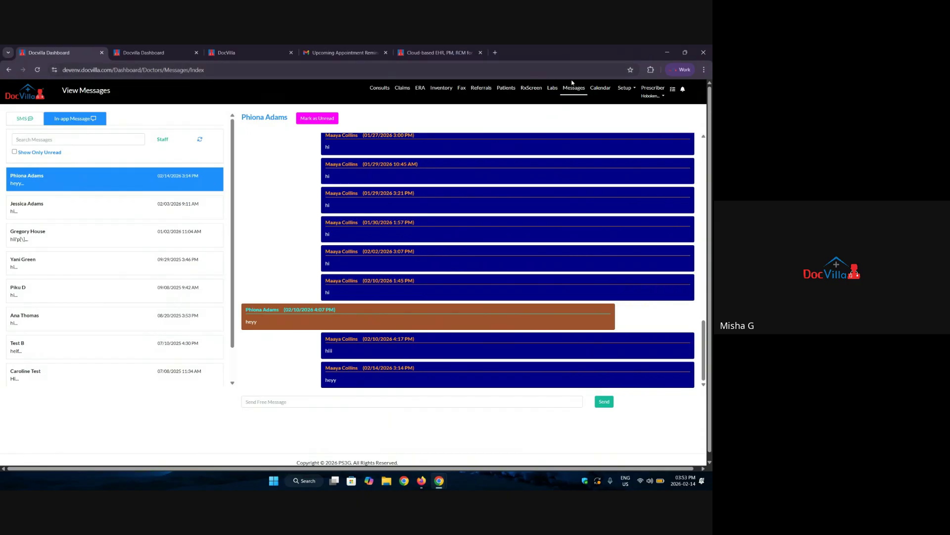
click(599, 89)
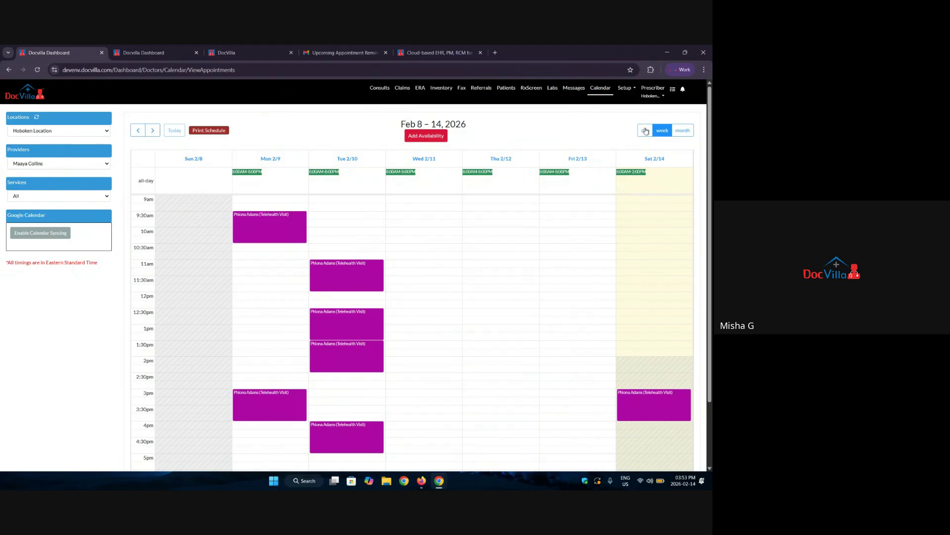
Switch the calendar through day and week views to the February 2026 month.
click(648, 131)
click(662, 131)
click(683, 130)
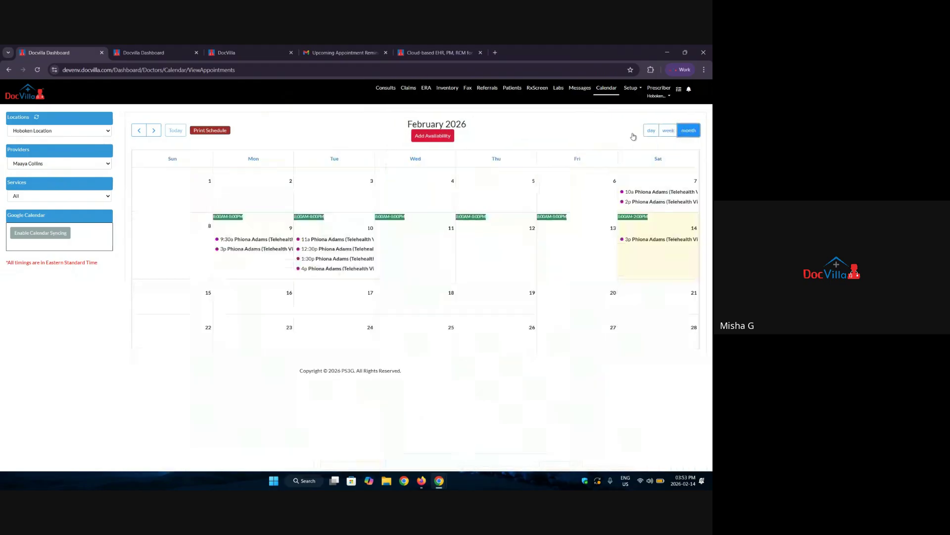
Open Add Availability, add a second Monday time slot, and close without saving.
click(425, 136)
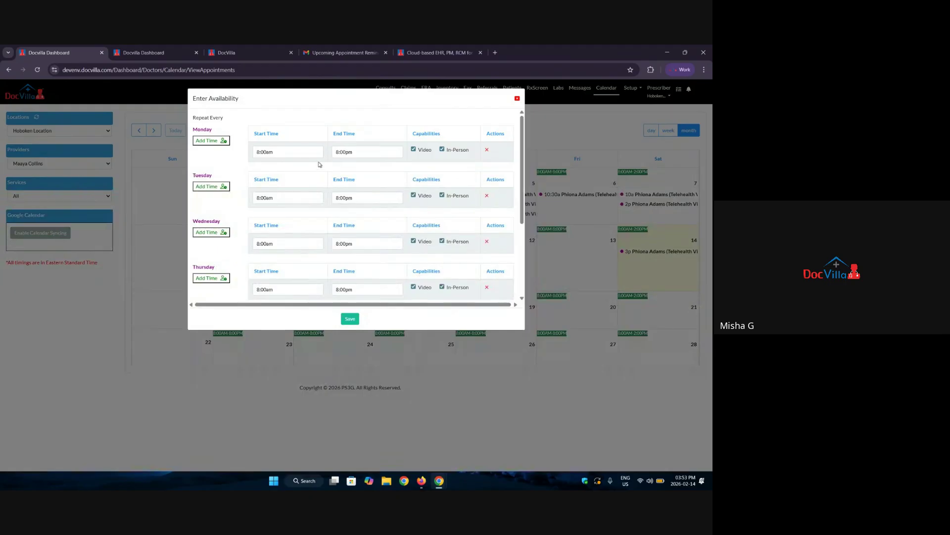
click(210, 141)
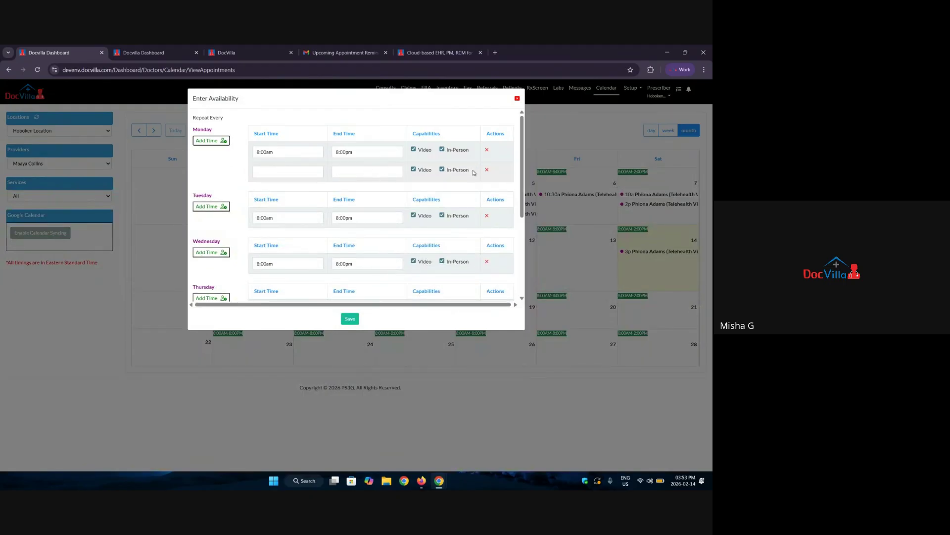
scroll(321, 213, down, 3)
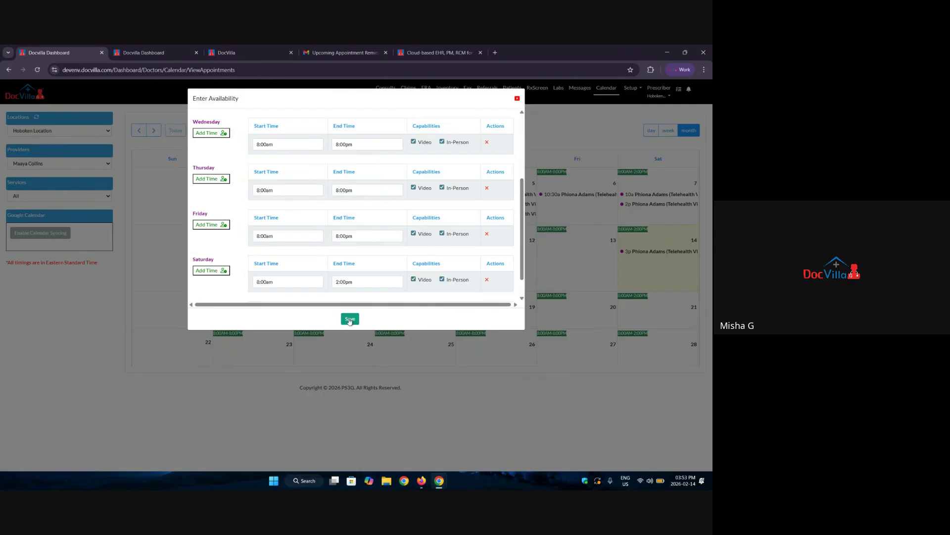
click(516, 99)
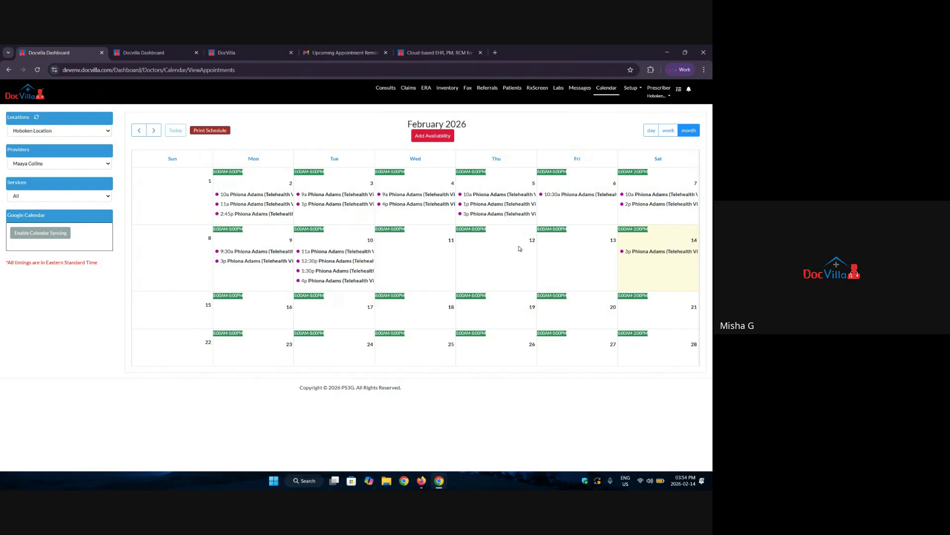
Open the encounter templates setup and review the SOAP, Review of Systems and Social History panels.
click(628, 93)
click(644, 115)
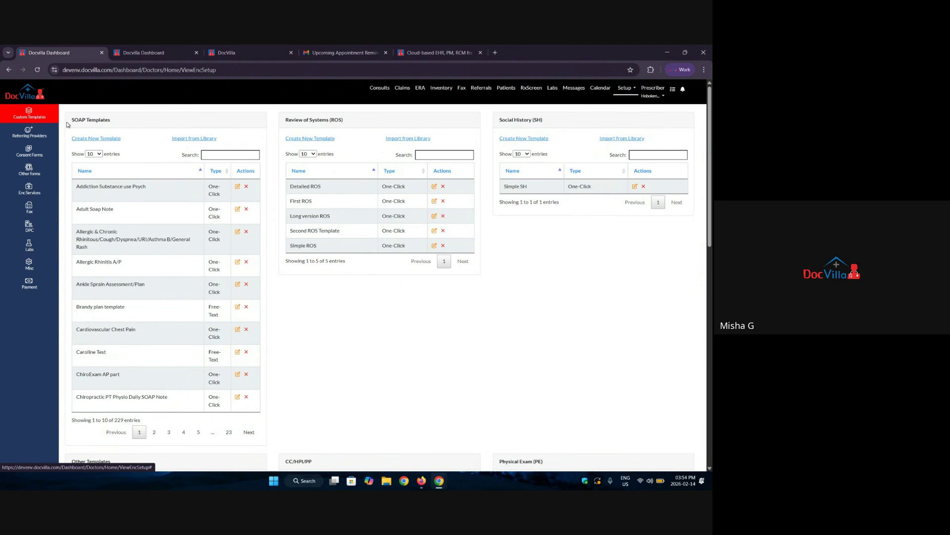
drag(72, 120, 125, 128)
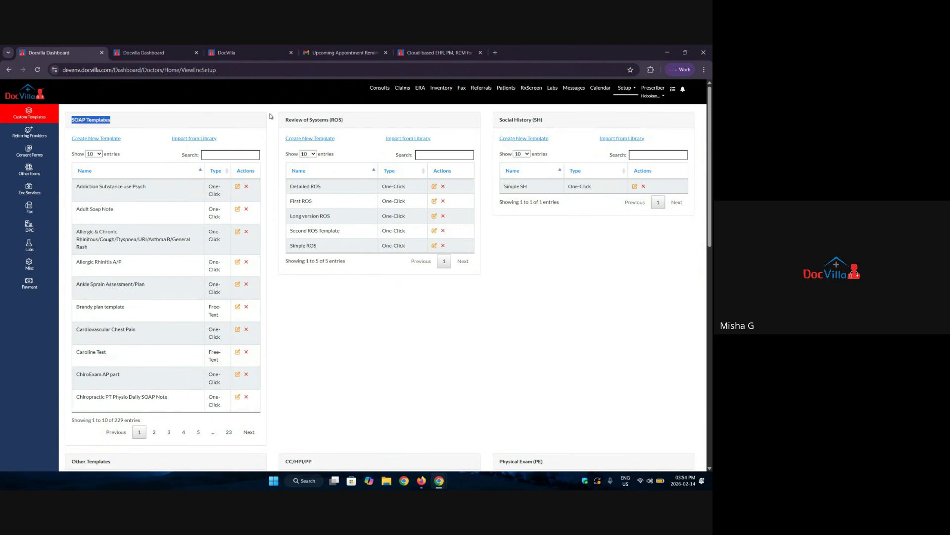
drag(286, 120, 360, 124)
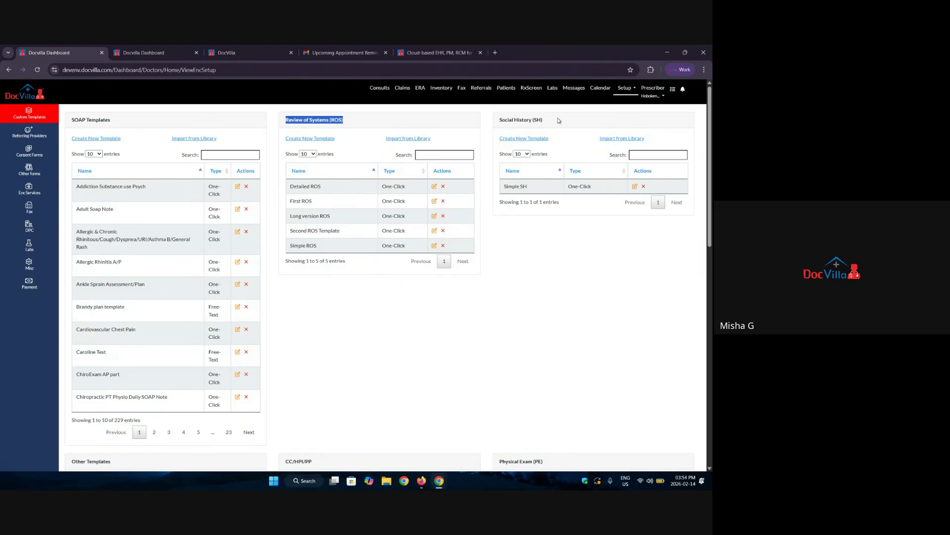
drag(545, 120, 496, 121)
Scroll through the CC/HPI/PP and other template panels, then open Consent Forms.
scroll(324, 278, down, 3)
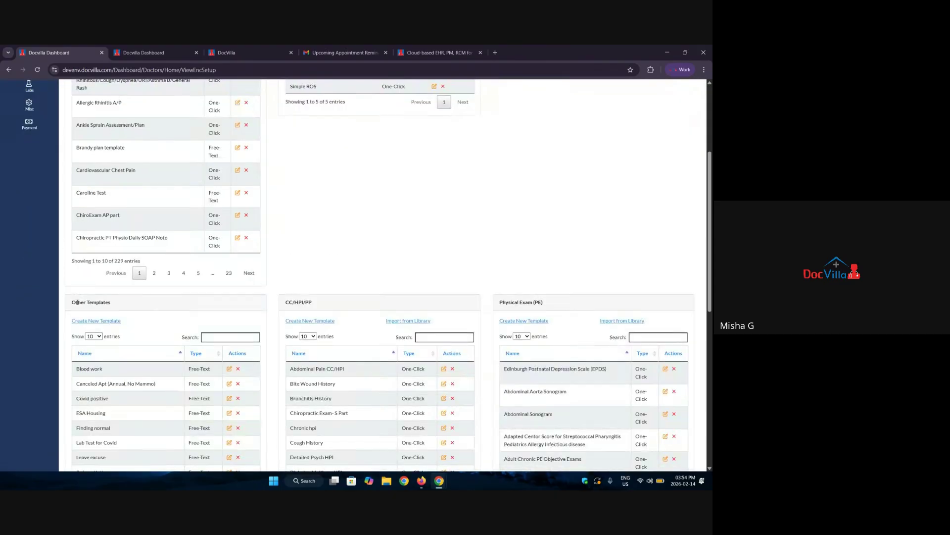
drag(76, 302, 101, 301)
drag(289, 301, 311, 301)
scroll(326, 298, down, 2)
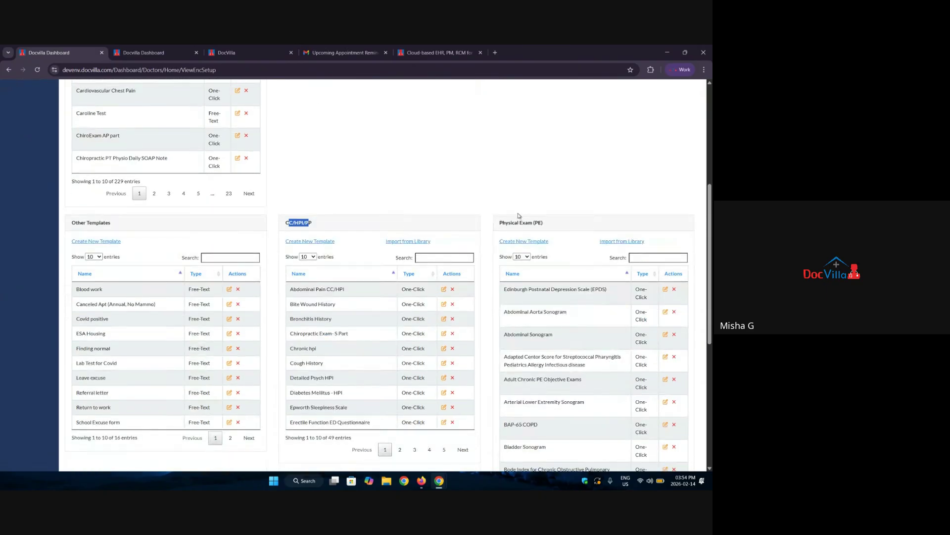
drag(521, 222, 535, 222)
scroll(291, 286, down, 1)
scroll(291, 286, down, 5)
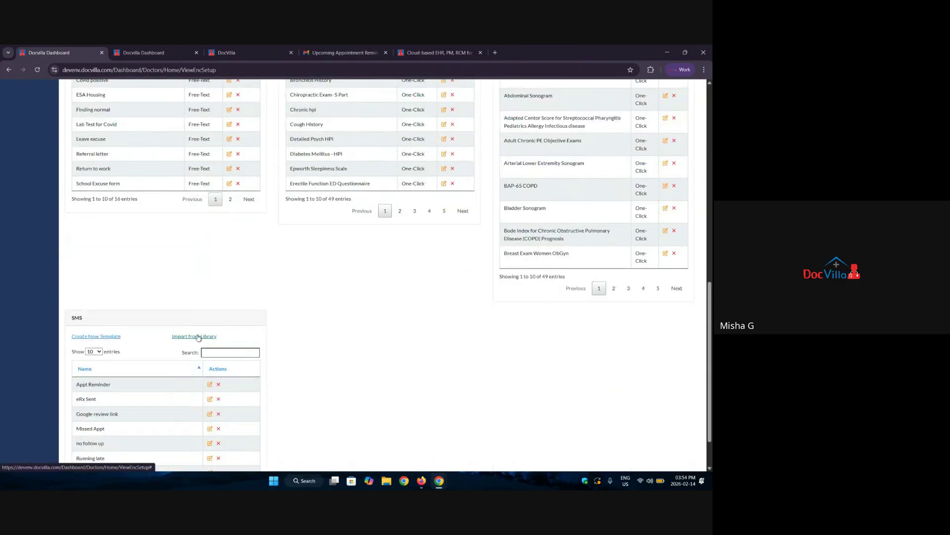
scroll(197, 335, up, 10)
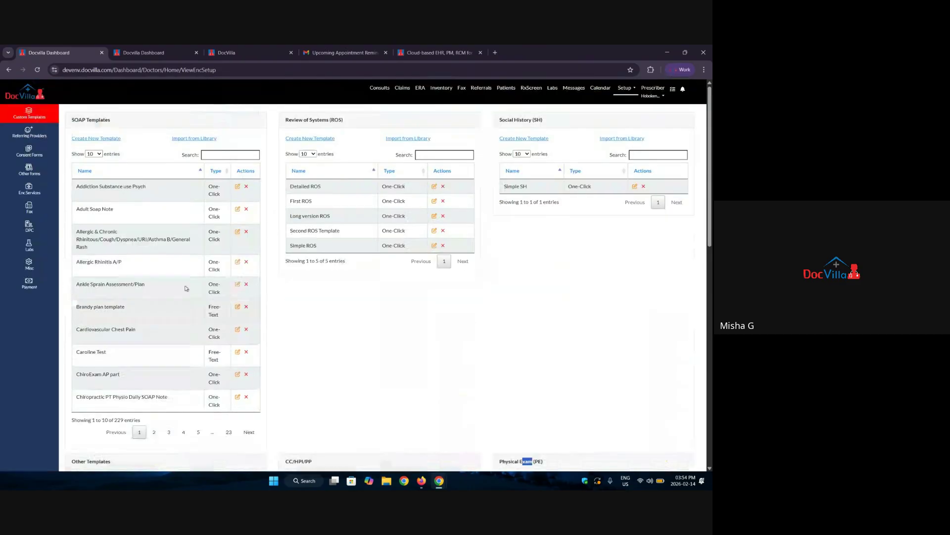
click(28, 152)
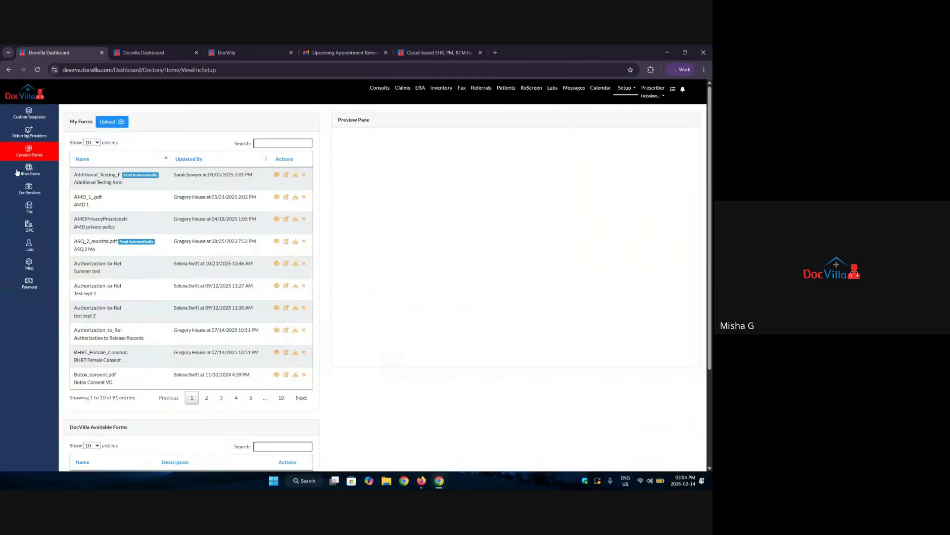
Read the new consent form upload requirements, close that dialog, and open Misc settings.
click(108, 122)
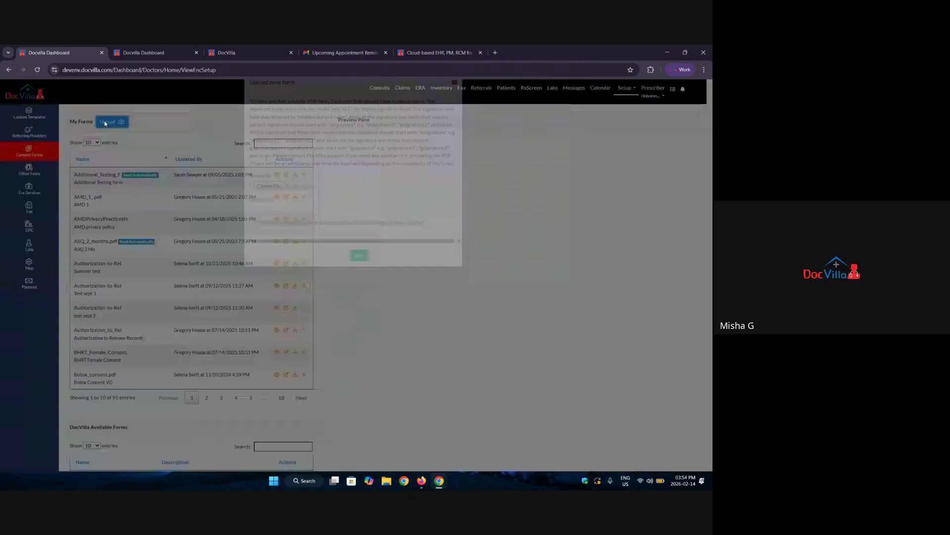
drag(277, 118, 419, 118)
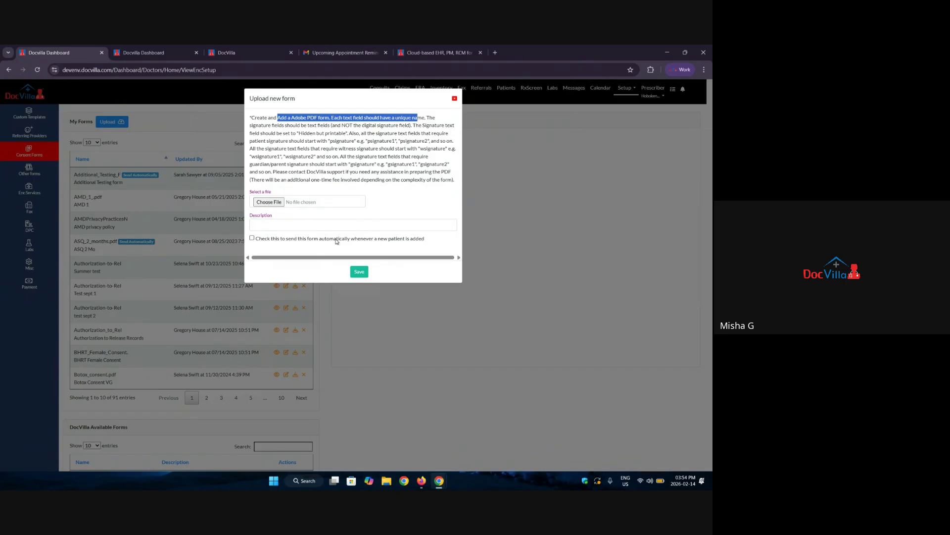
drag(253, 180, 446, 184)
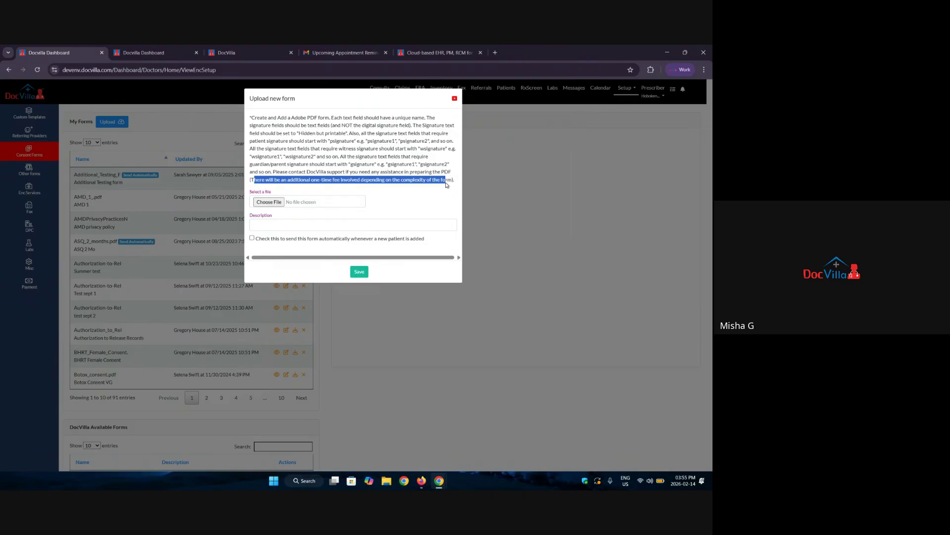
click(454, 98)
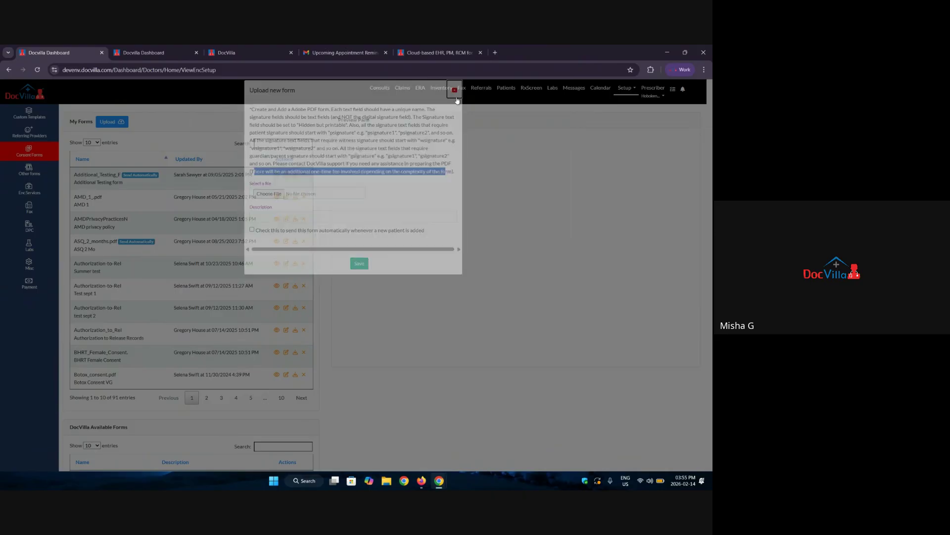
click(41, 265)
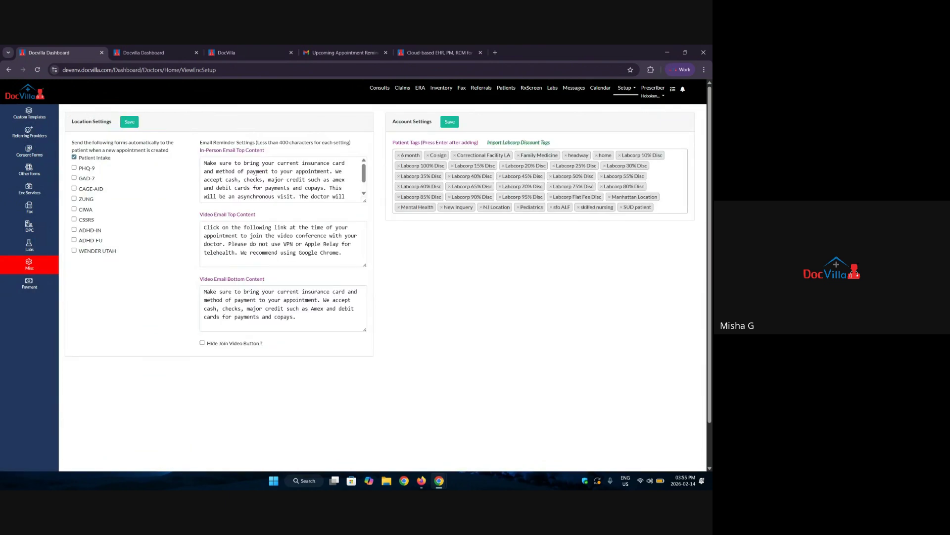
Compare the in-person and video reminder email texts with the received reminder email.
drag(210, 162, 339, 210)
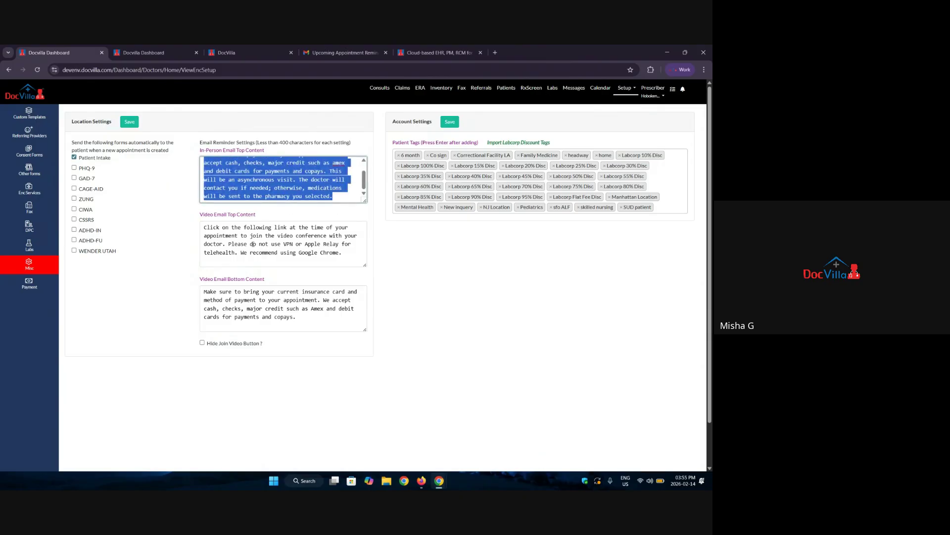
drag(202, 226, 343, 256)
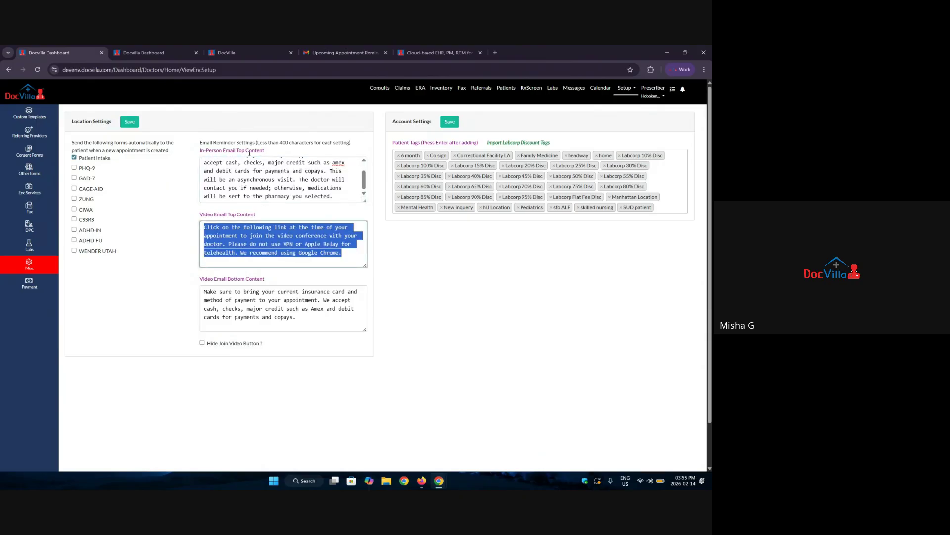
click(343, 53)
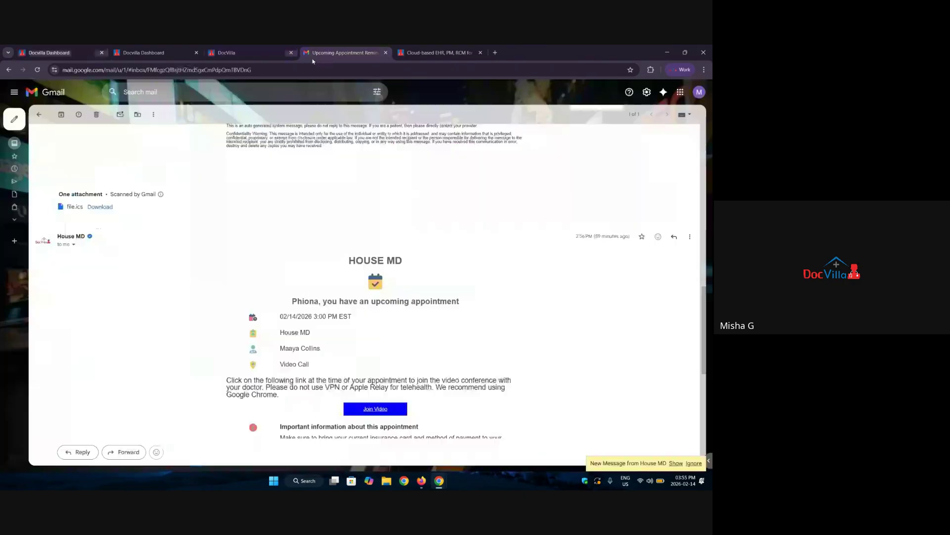
scroll(297, 291, down, 3)
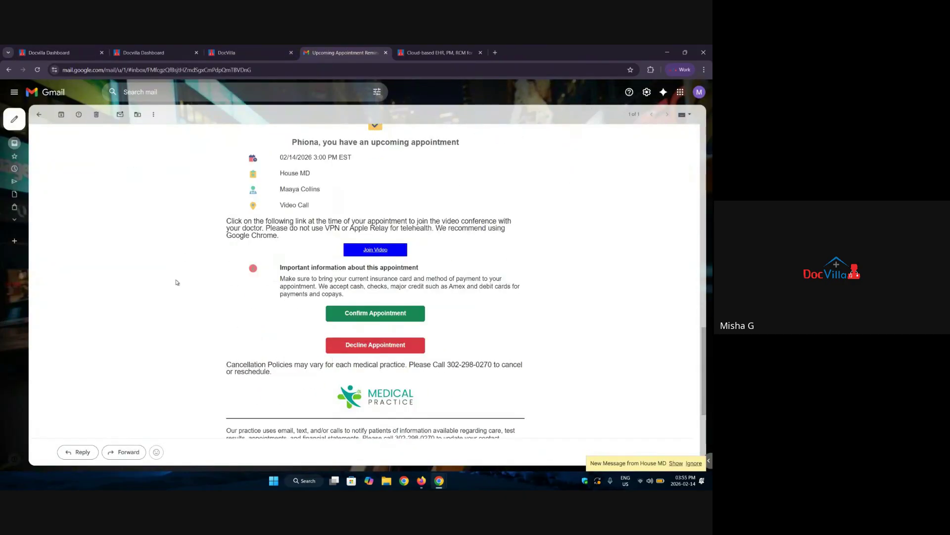
click(98, 48)
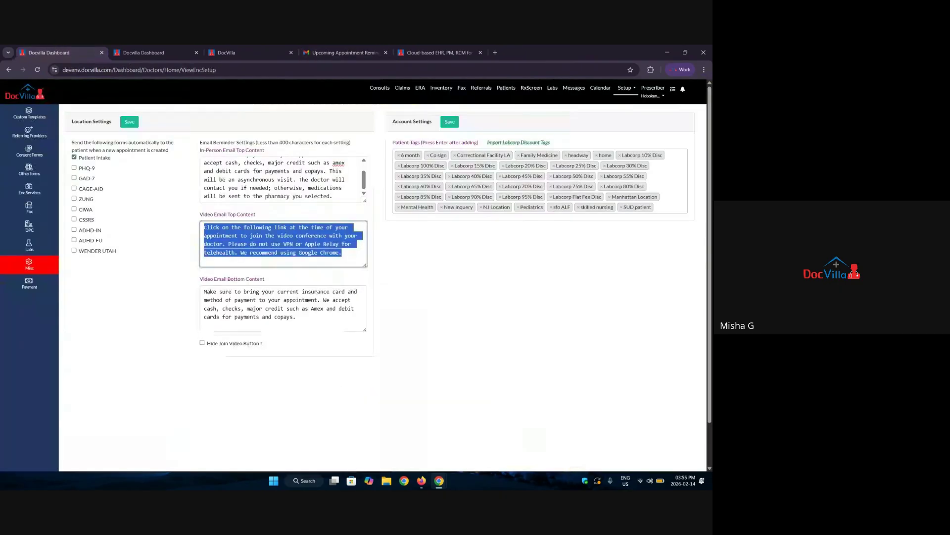
Tick PHQ-9 and GAD-7 to send automatically with new appointments.
click(88, 169)
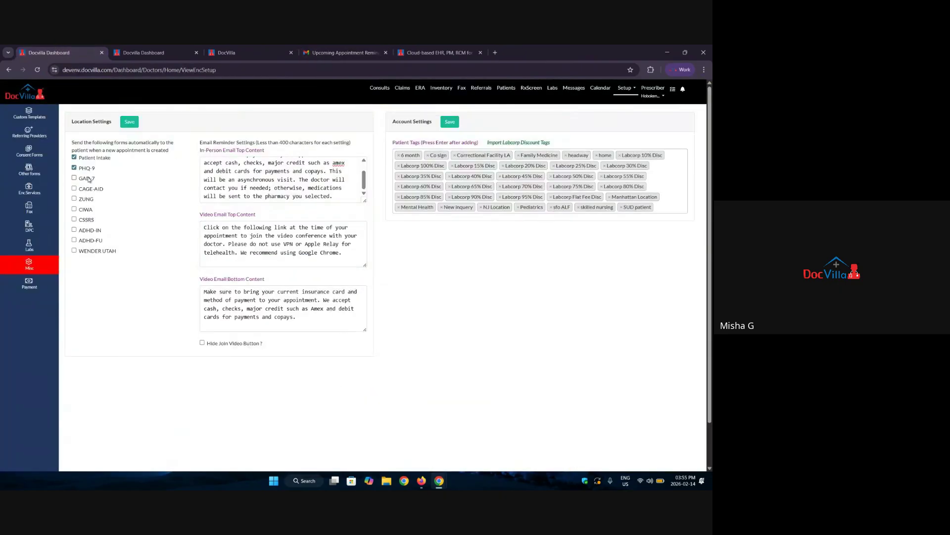
click(90, 180)
drag(107, 142, 170, 150)
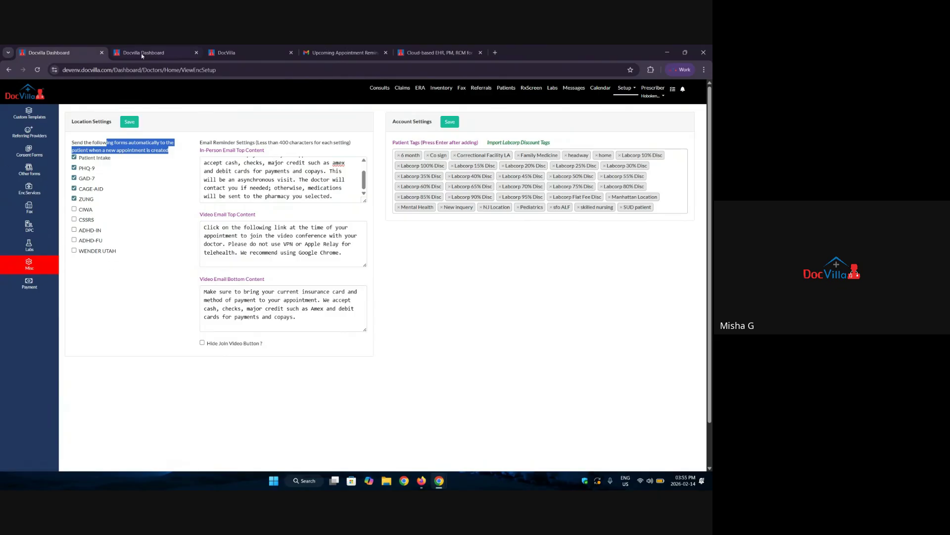
Open Custom Templates, then bring up the patient portal login page in Firefox.
click(29, 113)
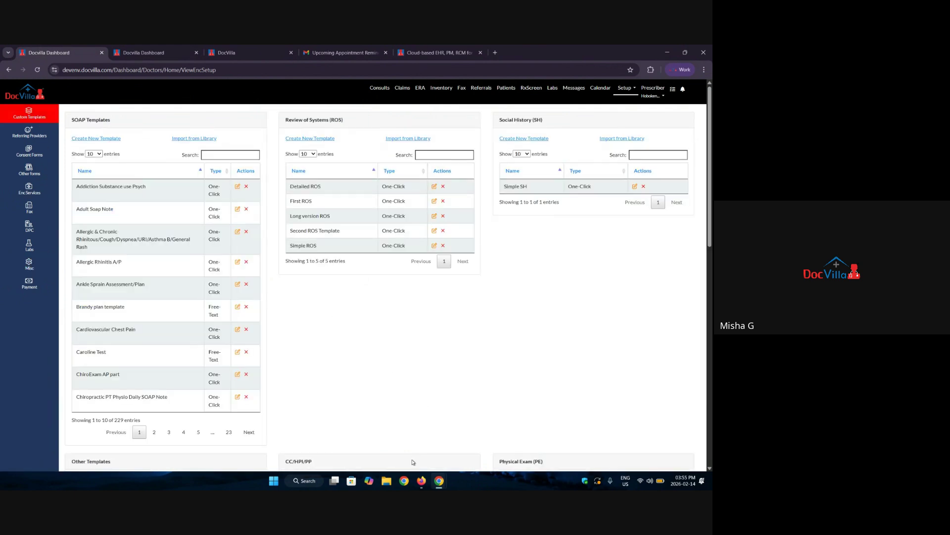
click(421, 481)
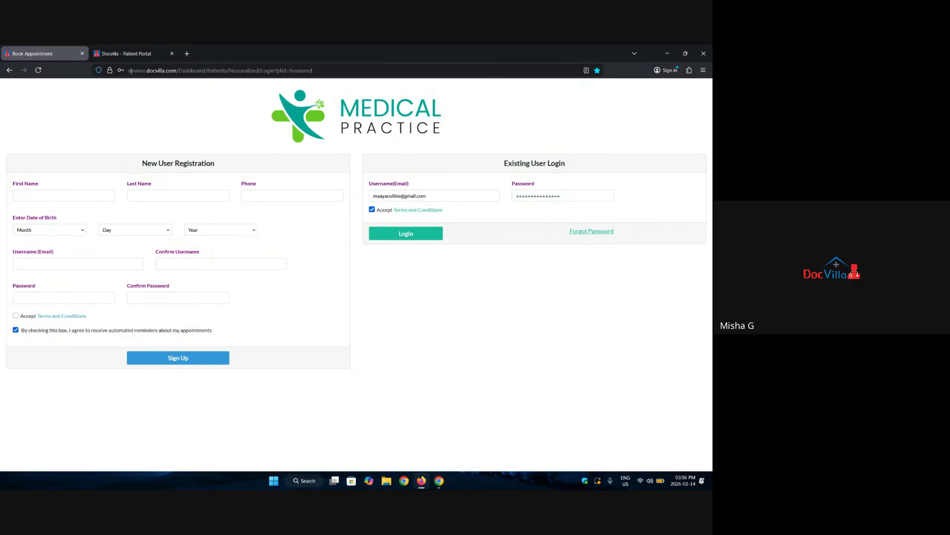
Inspect the portal address and registration name fields, then minimise Firefox to the provider templates.
drag(130, 73, 264, 80)
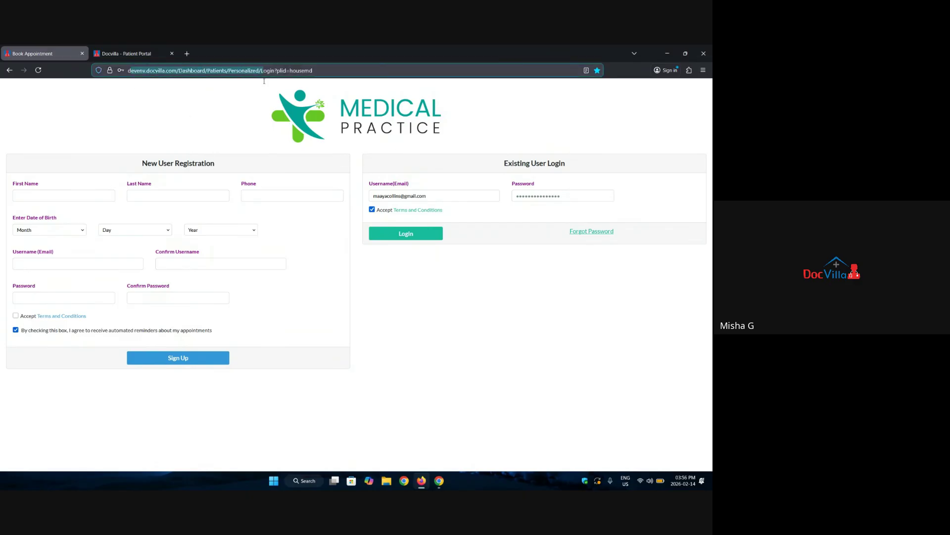
click(262, 115)
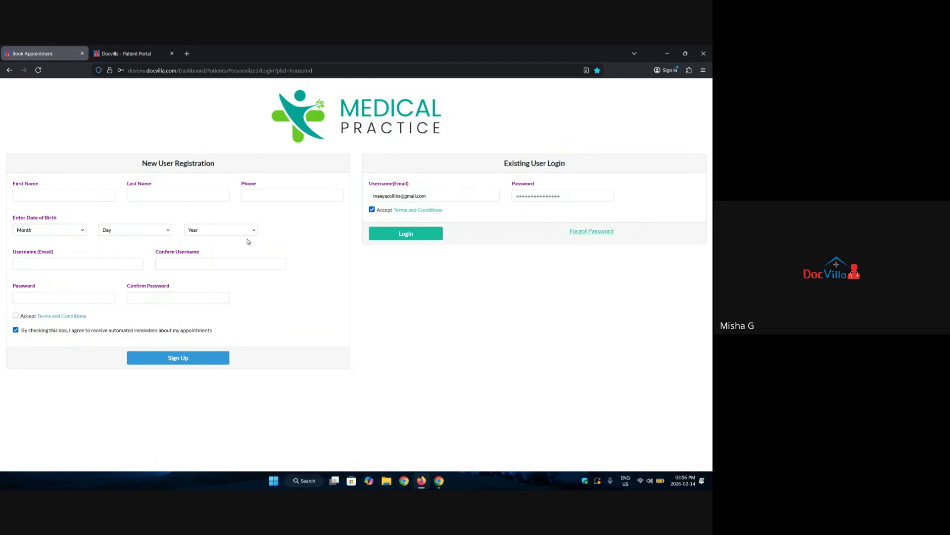
click(25, 196)
click(149, 194)
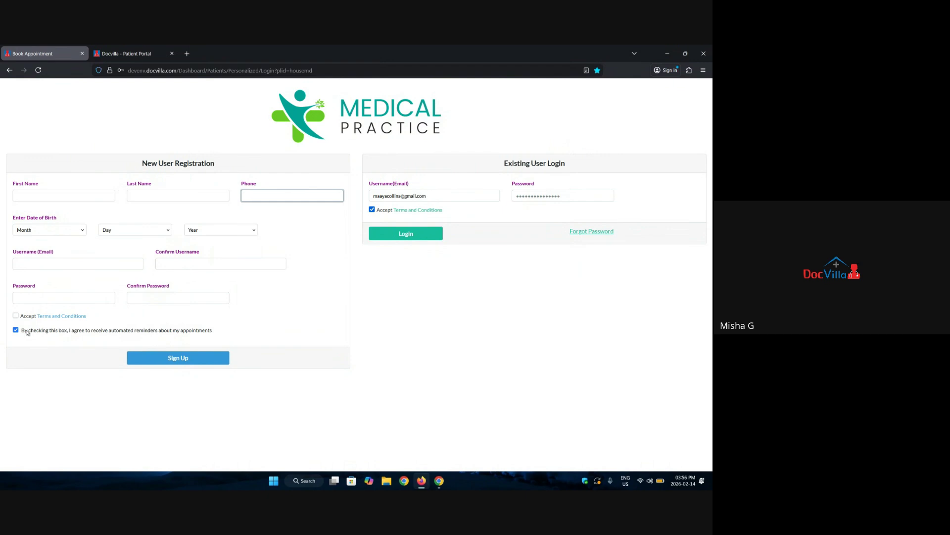
click(101, 50)
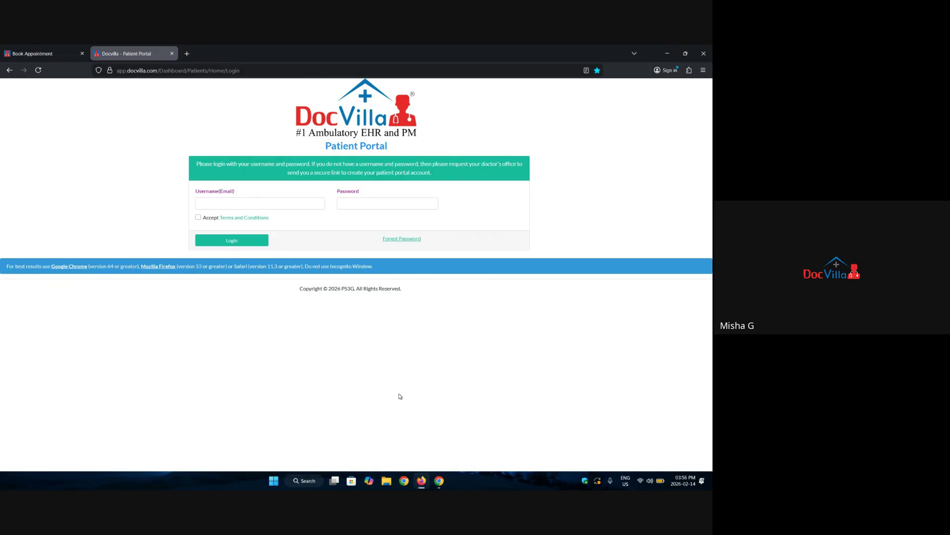
click(421, 480)
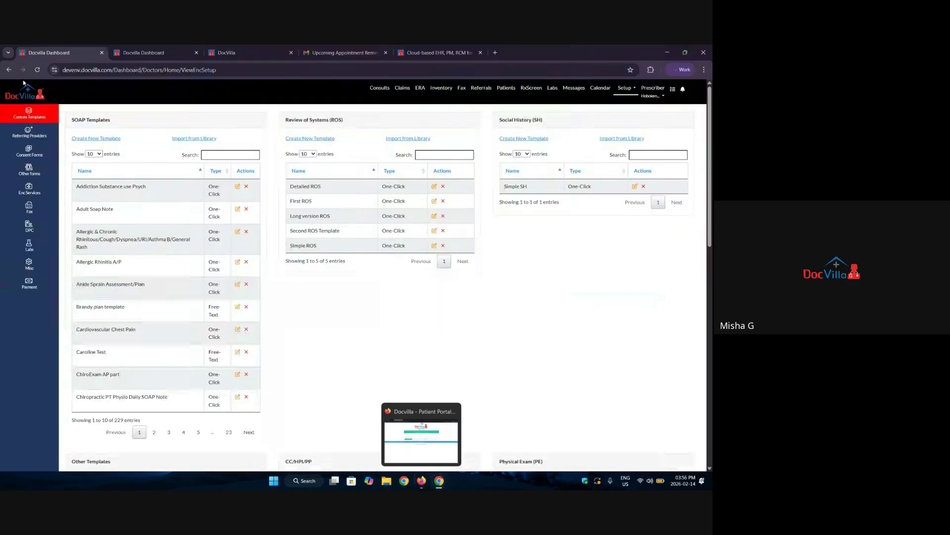
Start Add Patient from the patient list, then return to Firefox's Medical Practice login tab.
click(506, 88)
click(84, 118)
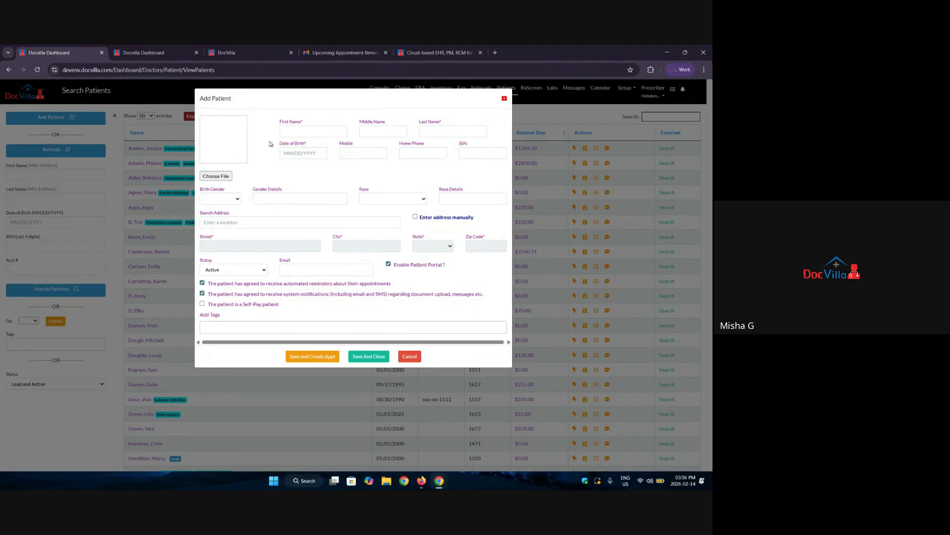
click(420, 479)
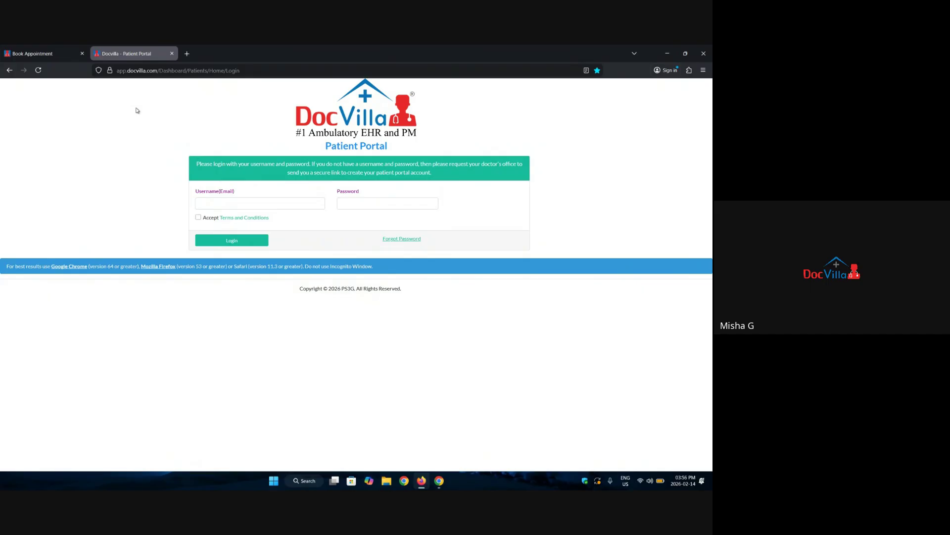
key(ctrl+shift+Tab)
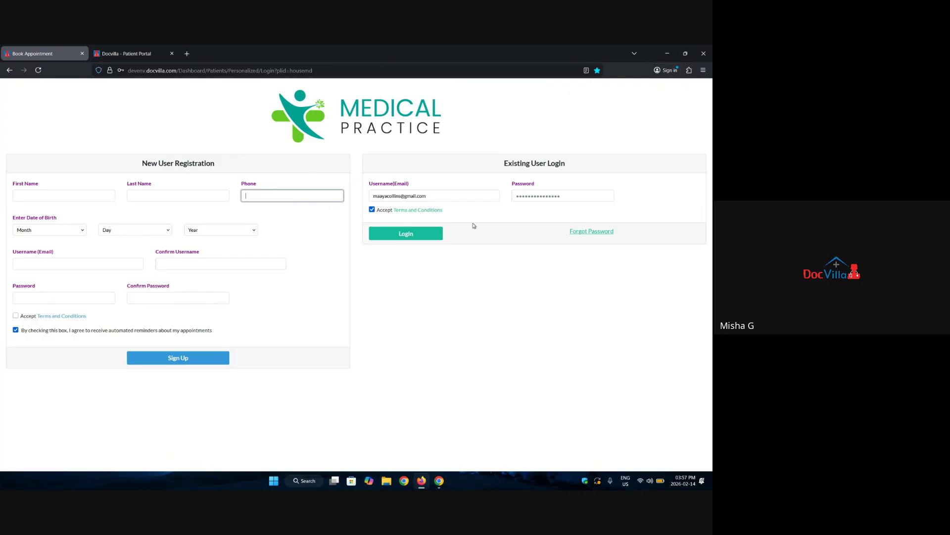
Log in to the patient portal, select the February 14 headache appointment, and start Book Appointment.
click(407, 236)
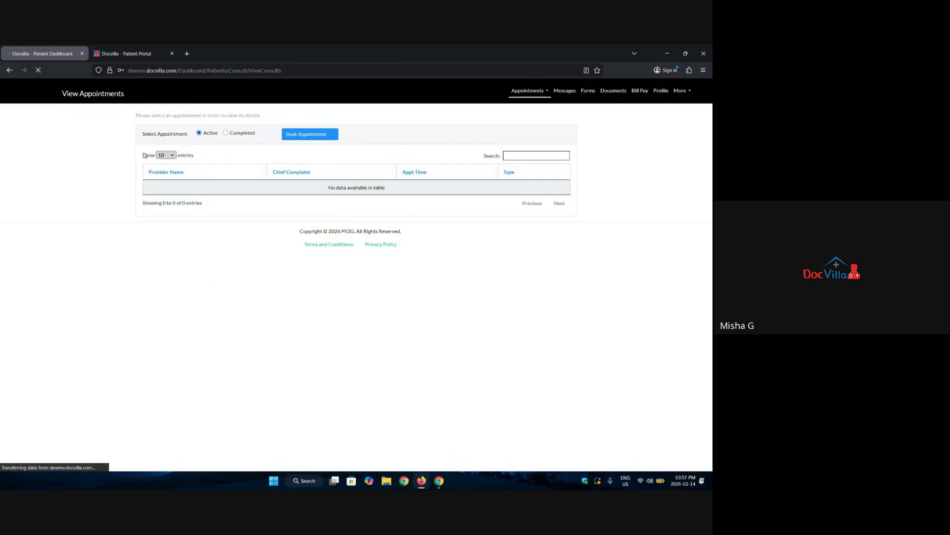
click(183, 195)
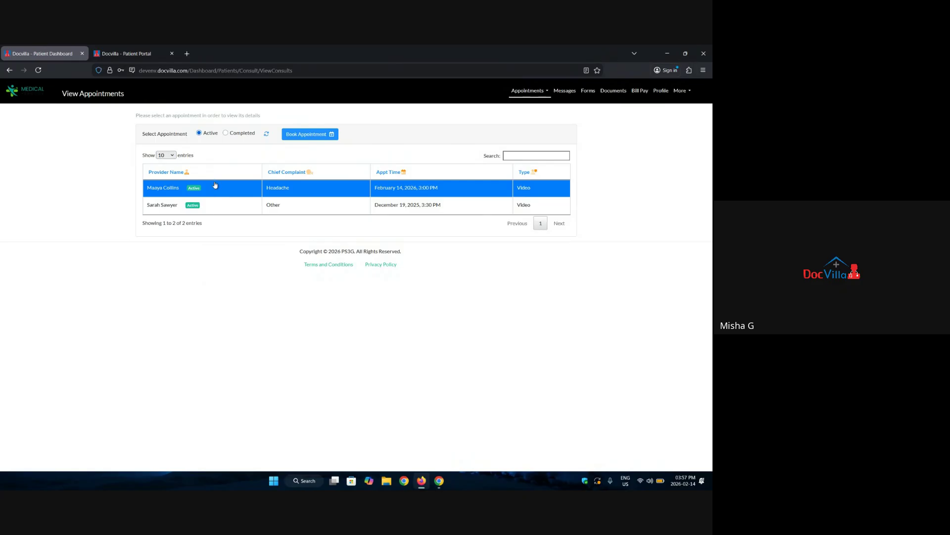
click(302, 138)
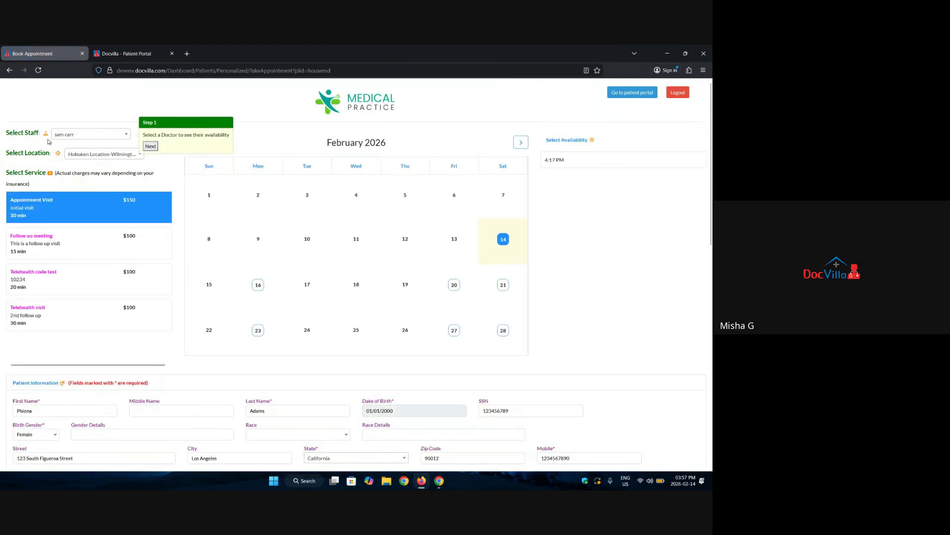
Keep the current provider, choose the Hoboken location, and pick a morning slot on February 20.
click(82, 138)
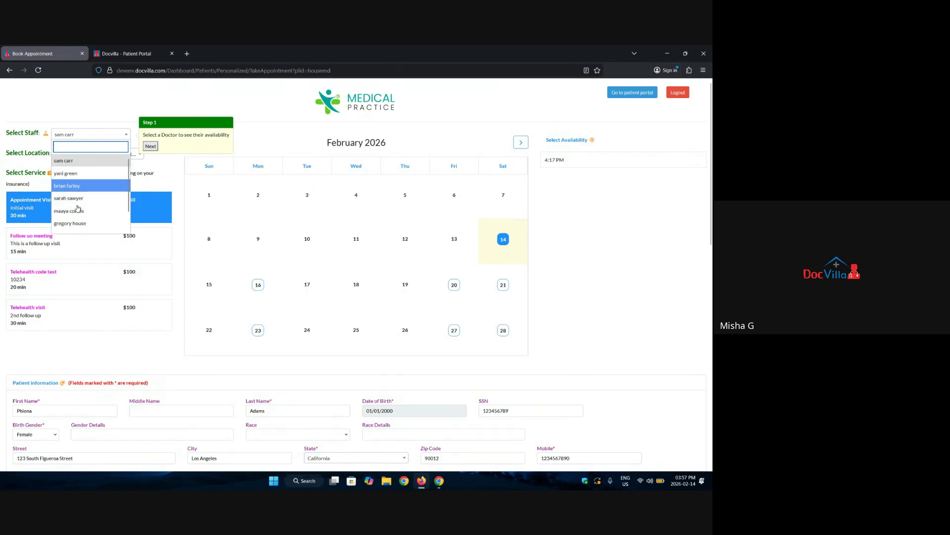
click(74, 161)
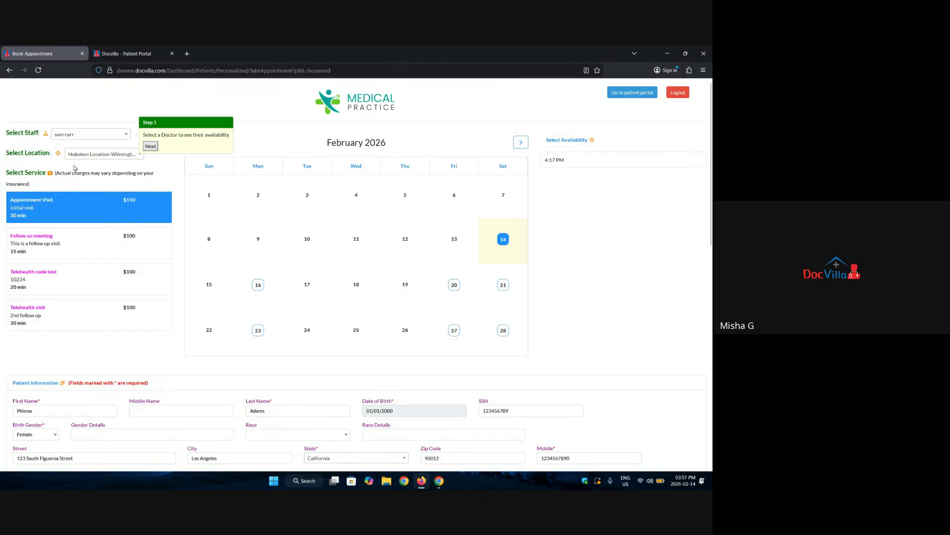
triple_click(12, 153)
click(77, 157)
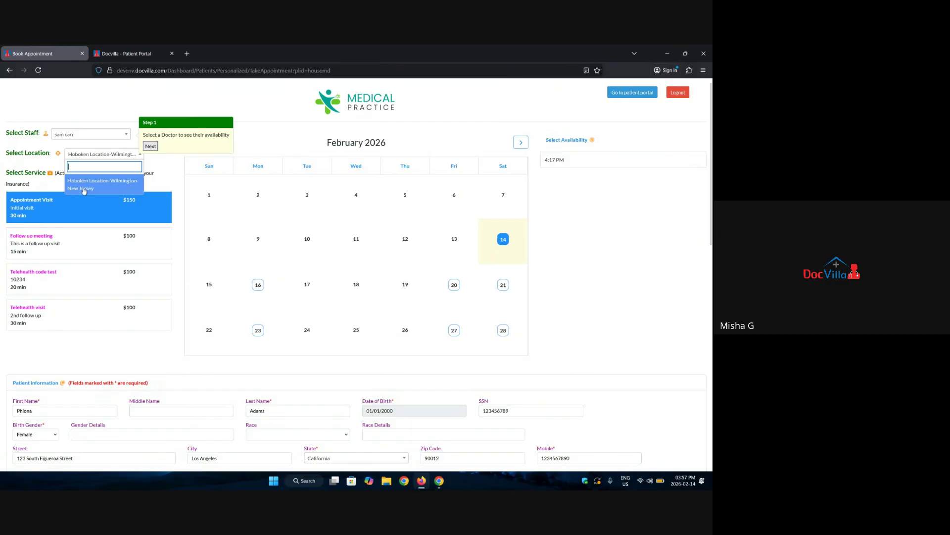
click(84, 191)
drag(10, 173, 48, 184)
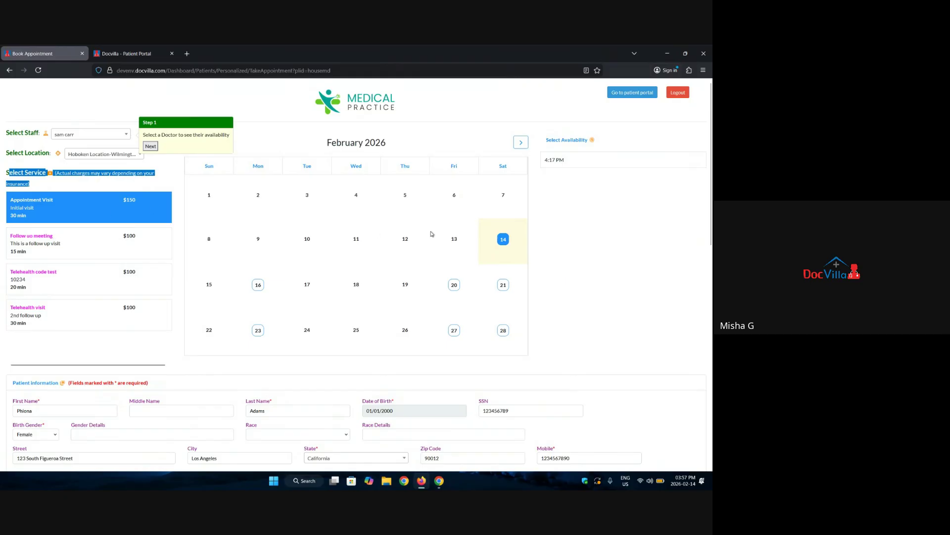
click(454, 285)
click(549, 162)
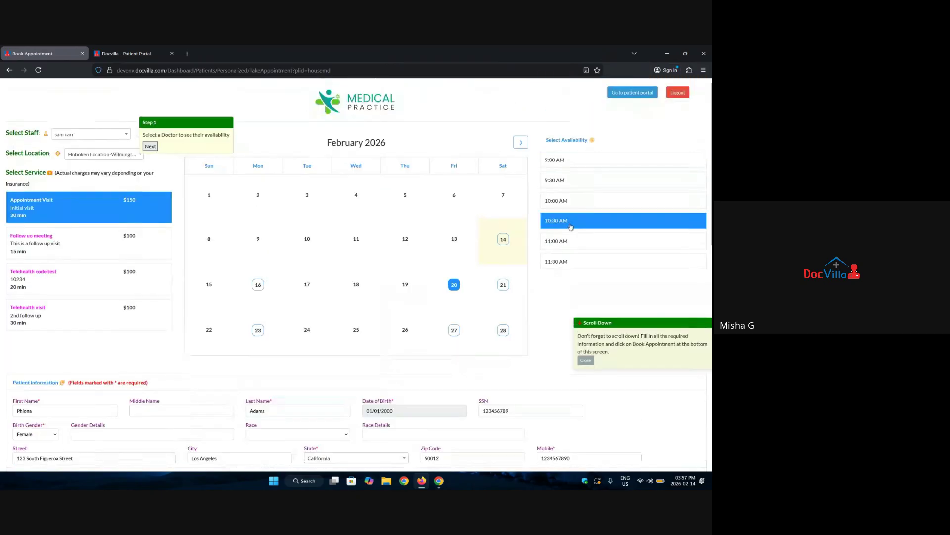
scroll(44, 204, down, 3)
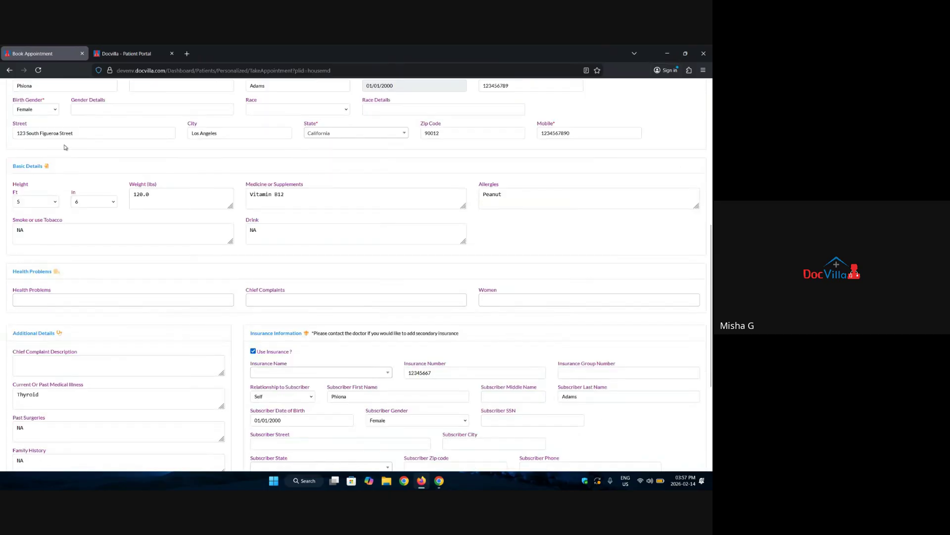
triple_click(16, 166)
triple_click(21, 271)
scroll(21, 272, down, 3)
drag(11, 208, 45, 208)
scroll(99, 272, down, 1)
drag(253, 165, 312, 173)
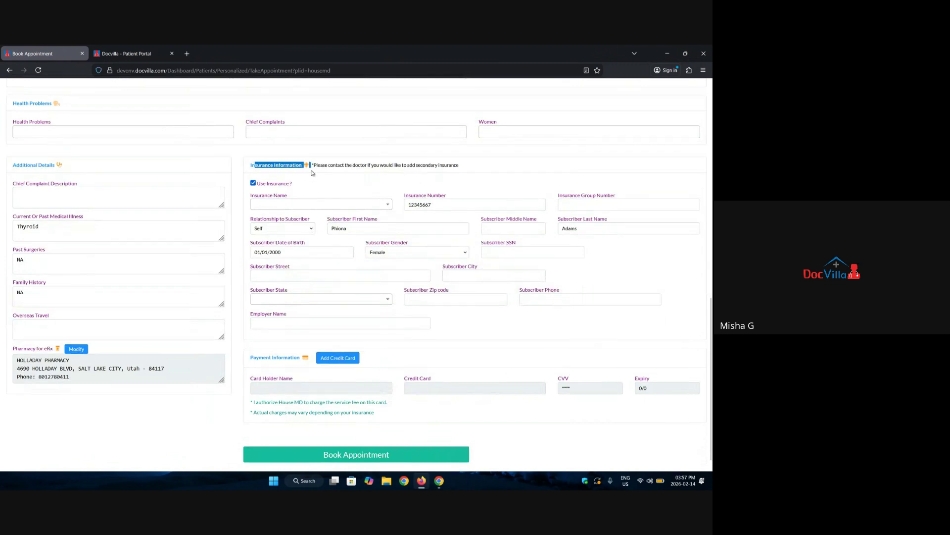
click(285, 206)
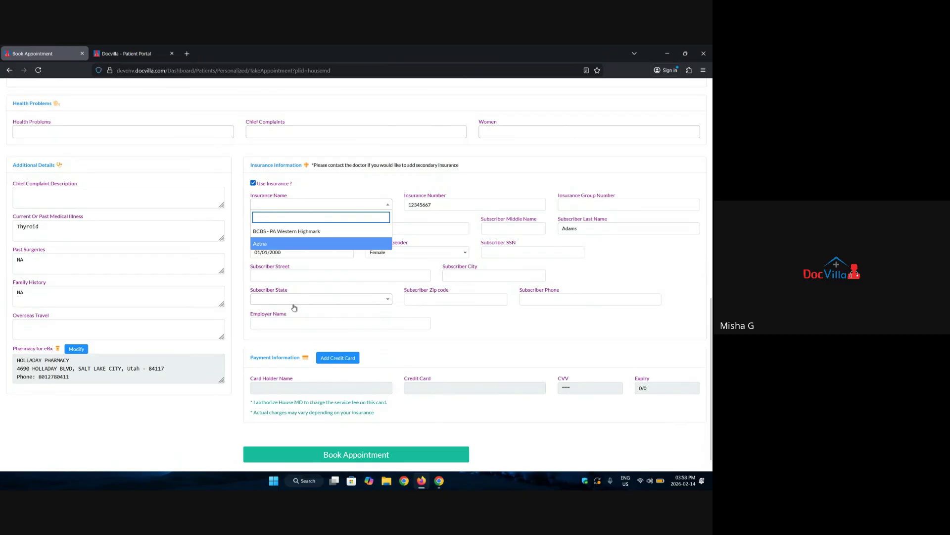
click(353, 182)
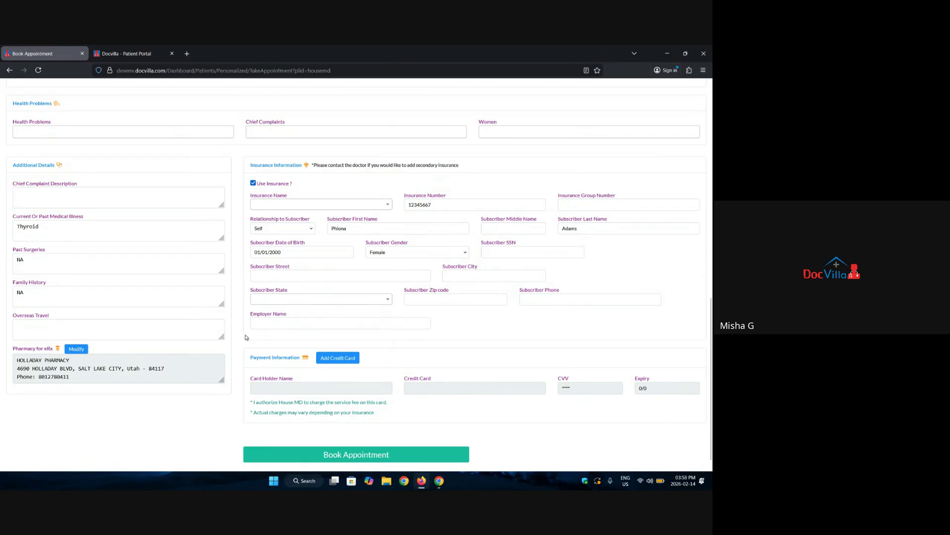
scroll(305, 309, down, 1)
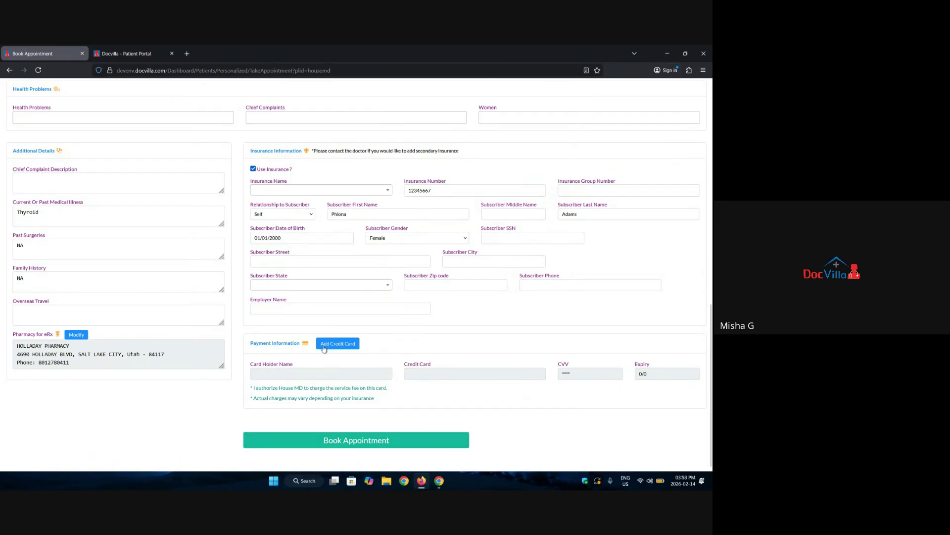
click(321, 348)
click(280, 126)
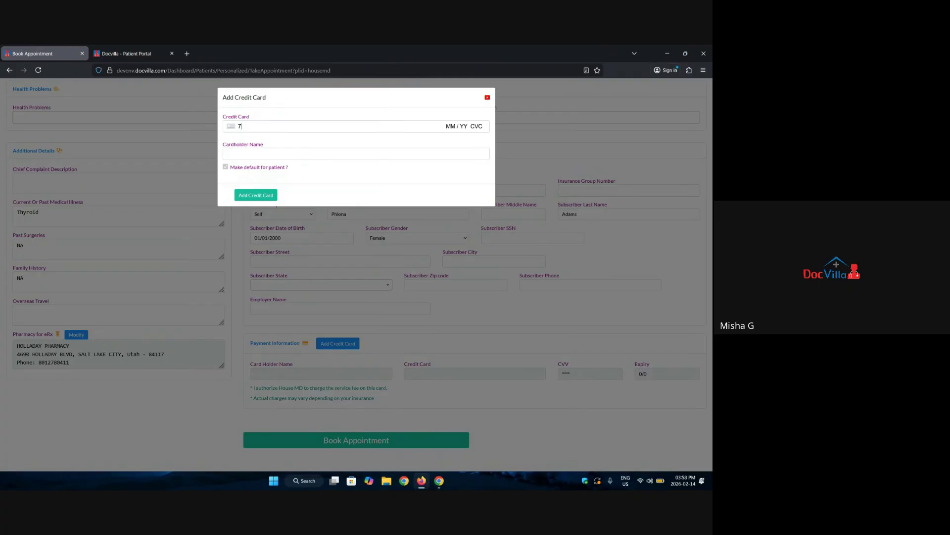
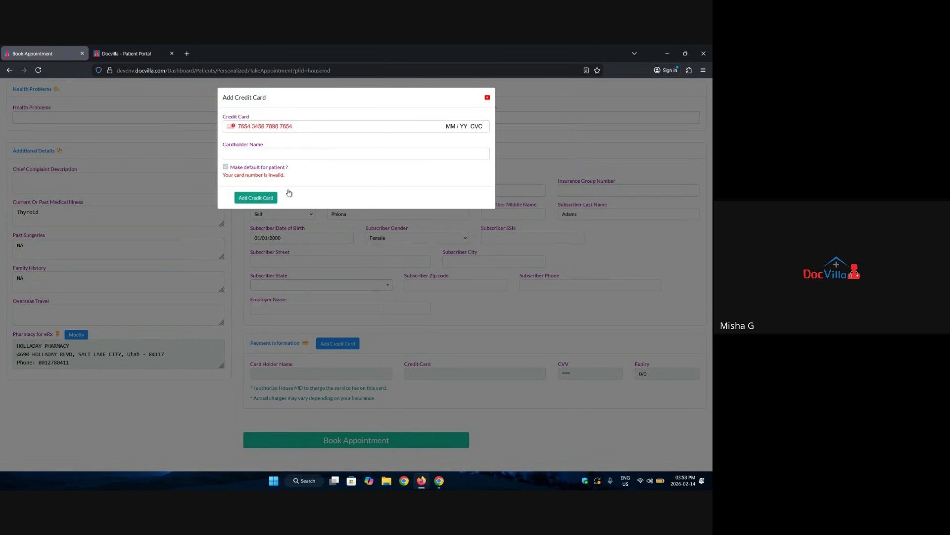
click(487, 97)
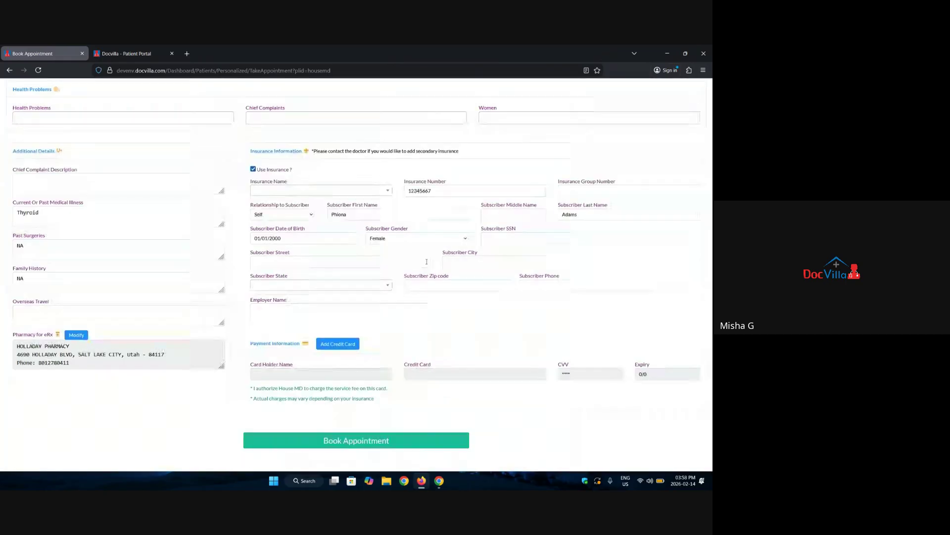
scroll(612, 96, up, 10)
Send the provider the message 'hiii' from the portal's Messages, then go to Forms.
click(613, 95)
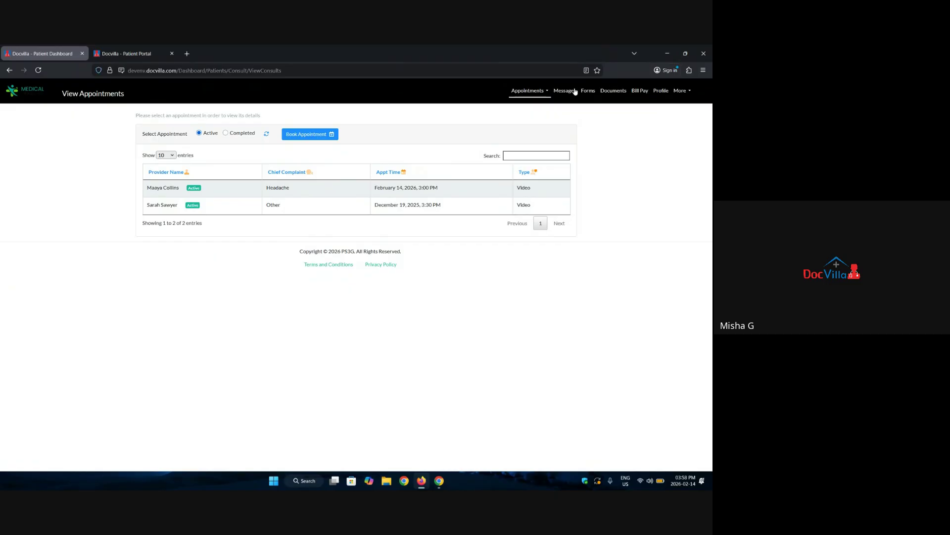
click(566, 91)
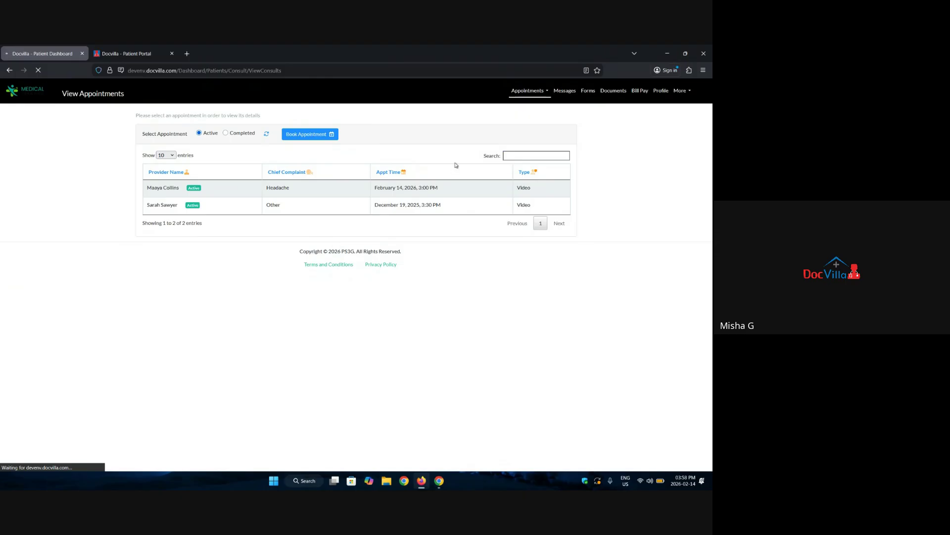
click(300, 385)
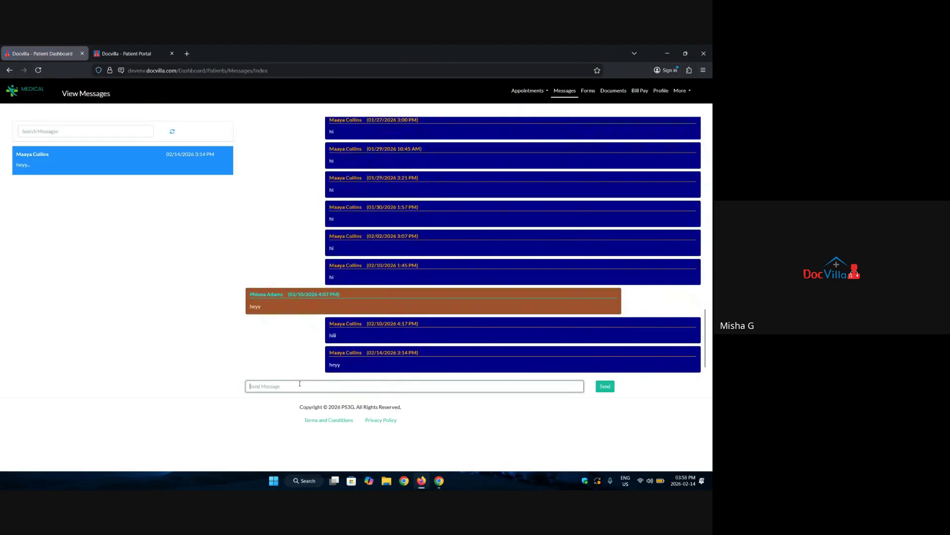
text(hiii)
key(Return)
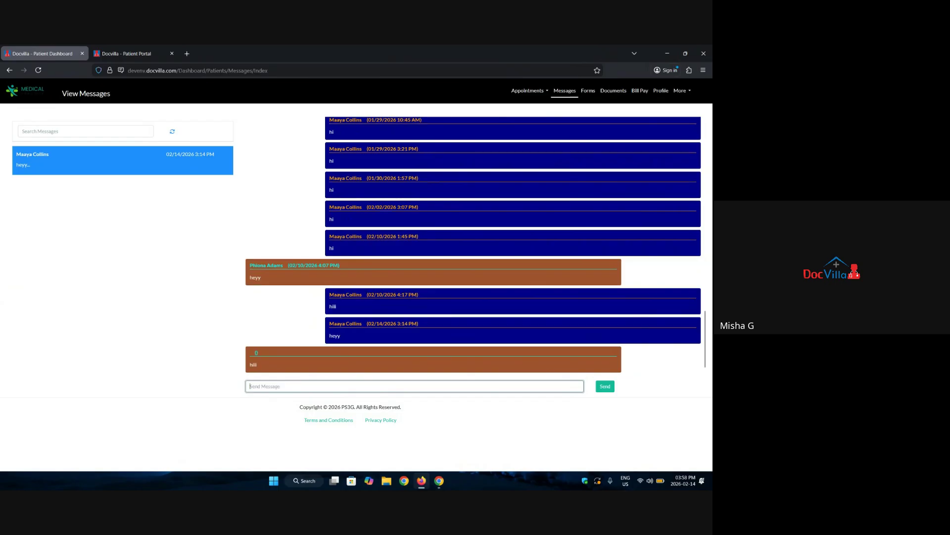
click(586, 92)
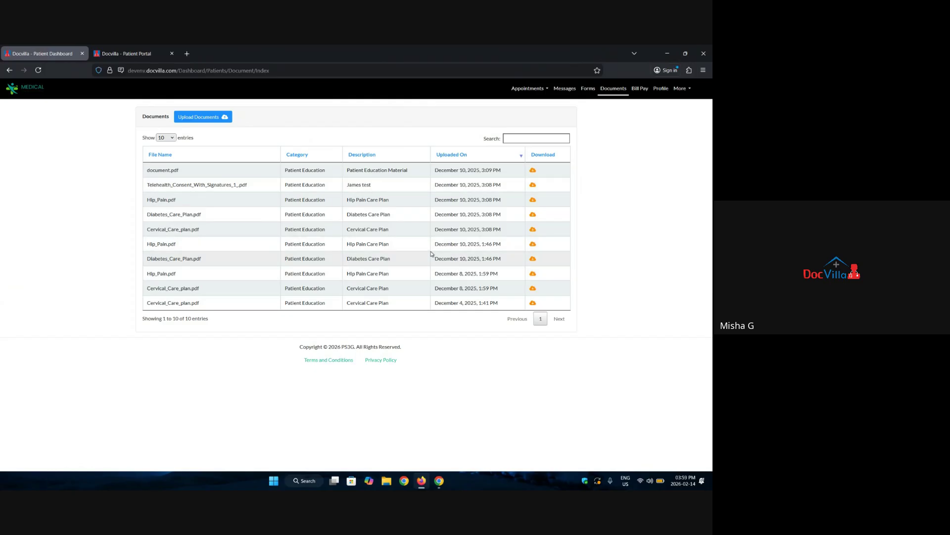
On Bill Pay, select transactions 1351 and 1347 with the saved card, then review payment History.
click(642, 88)
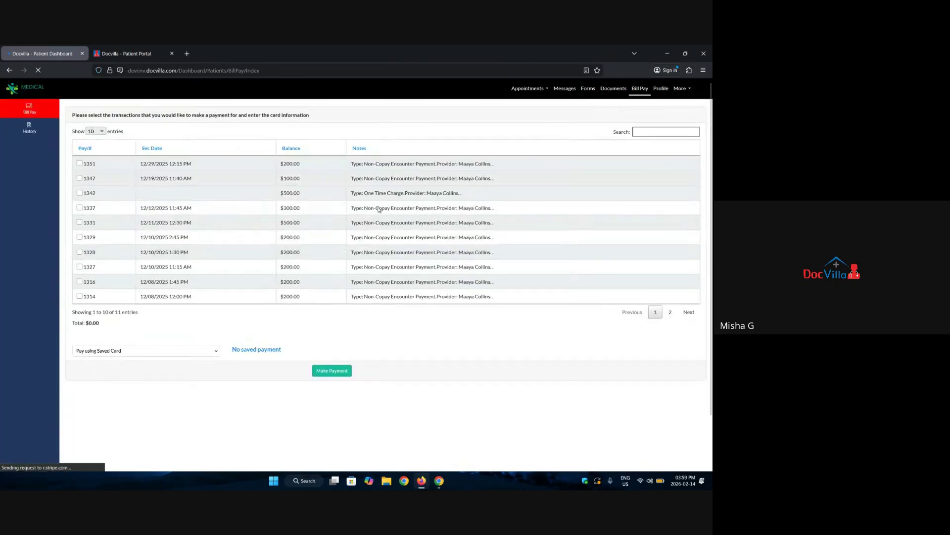
click(79, 163)
click(79, 178)
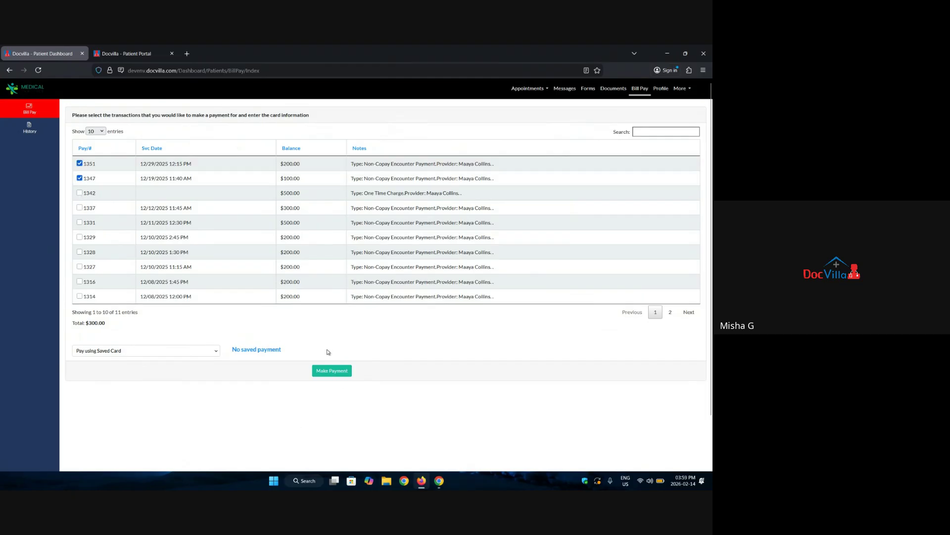
click(125, 352)
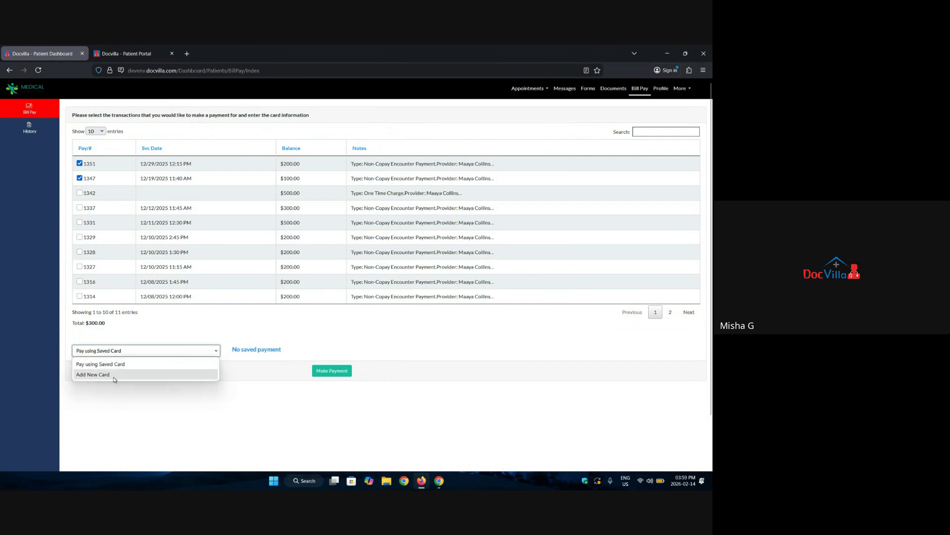
click(164, 335)
click(22, 130)
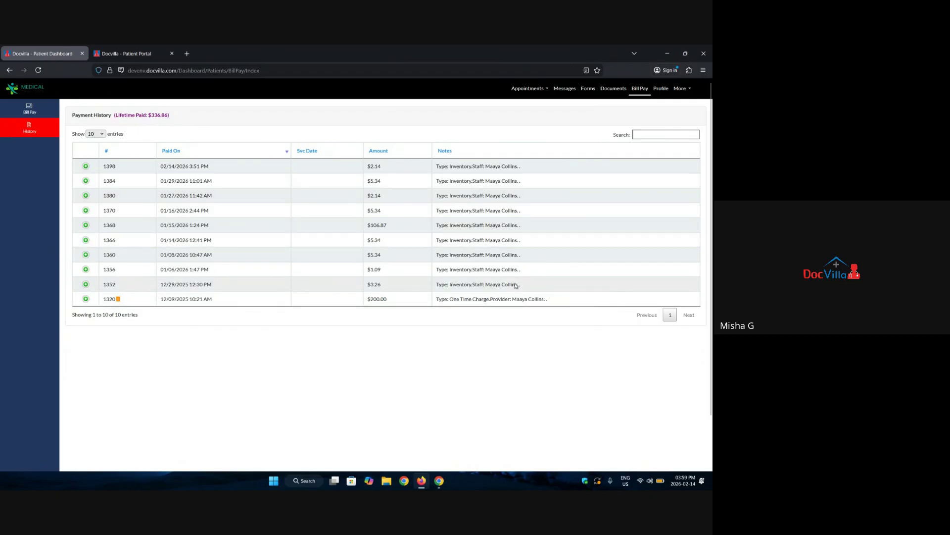
click(663, 90)
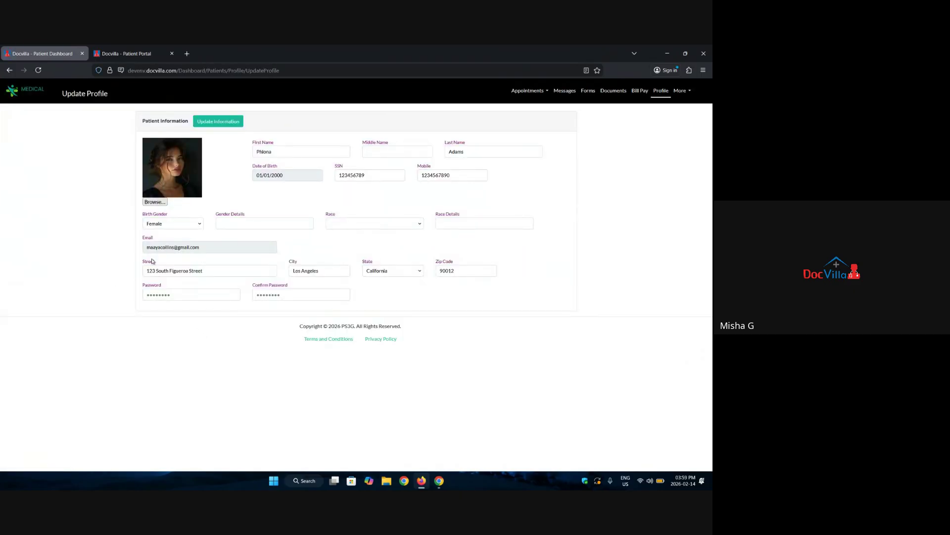
drag(143, 214, 584, 207)
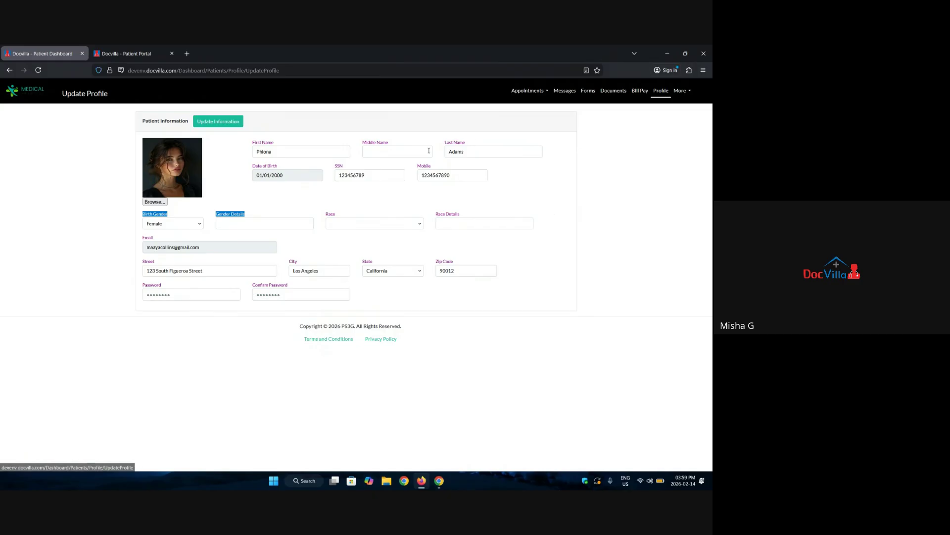
click(478, 143)
drag(477, 143, 437, 147)
triple_click(263, 145)
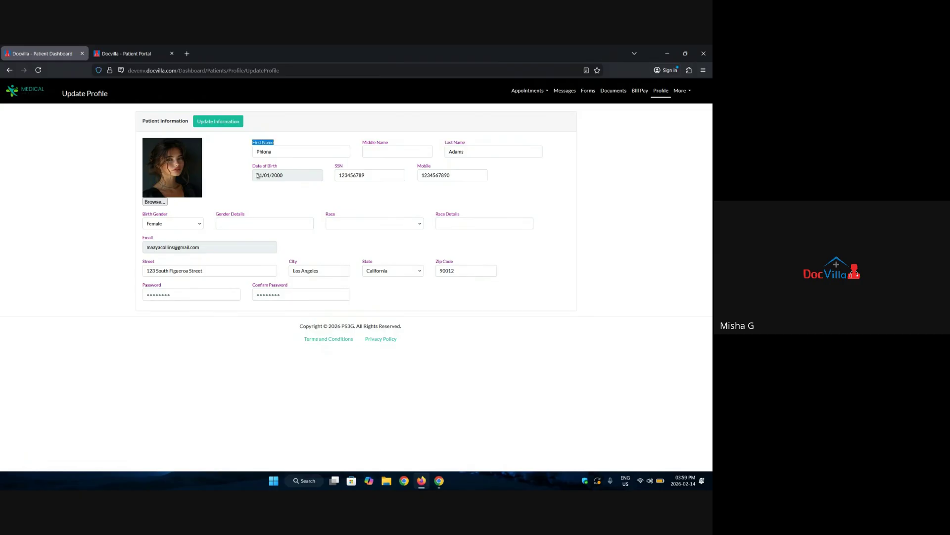
triple_click(261, 167)
click(683, 92)
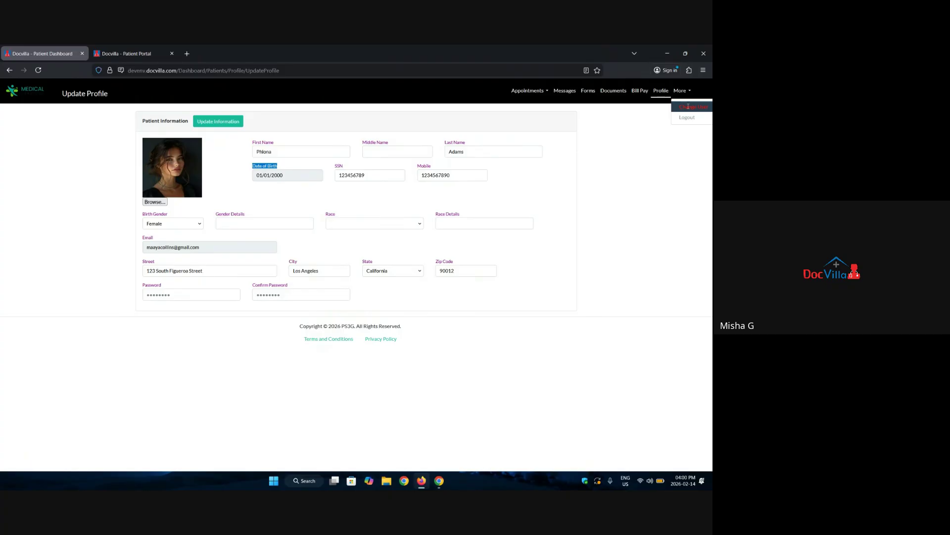
click(688, 107)
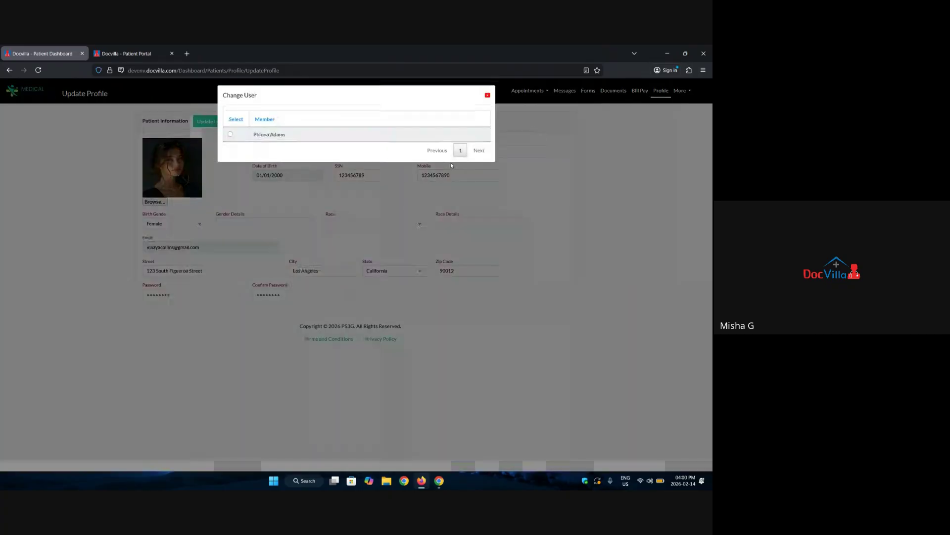
click(488, 98)
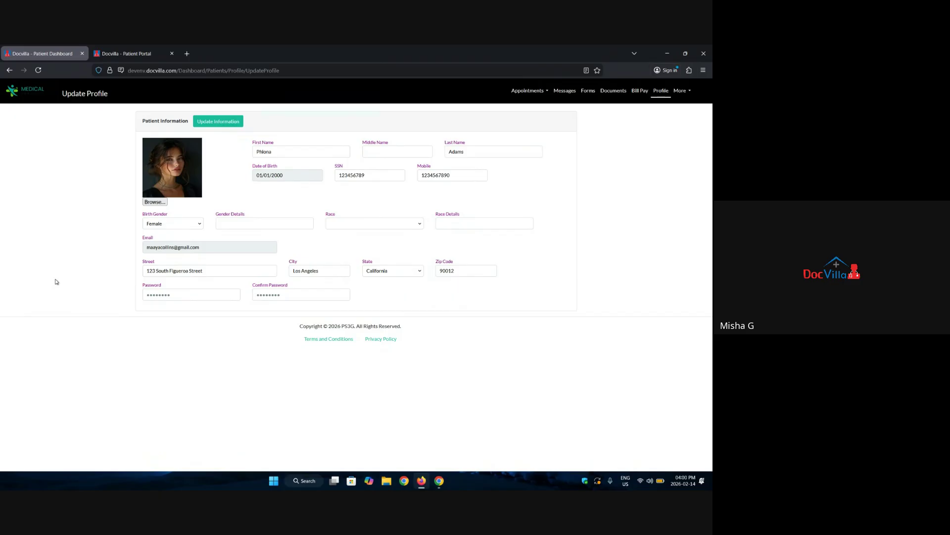
click(128, 54)
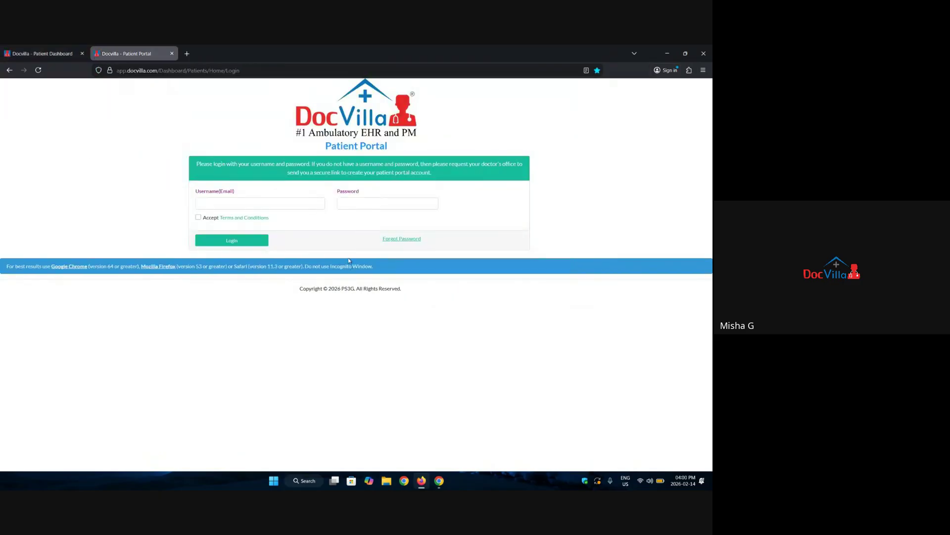
click(42, 50)
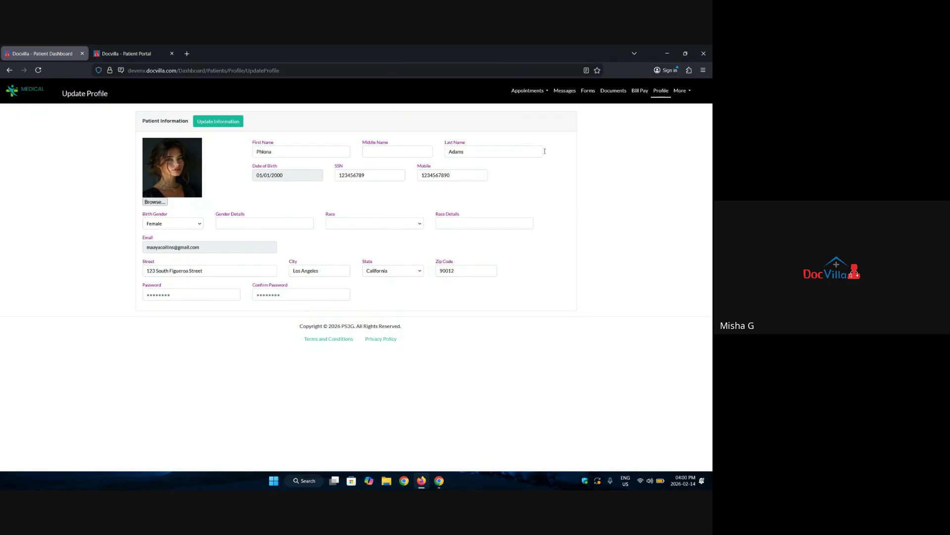
Cancel Add Patient, open the headache telehealth encounter, dismiss its sticky note, and view Documents.
click(667, 58)
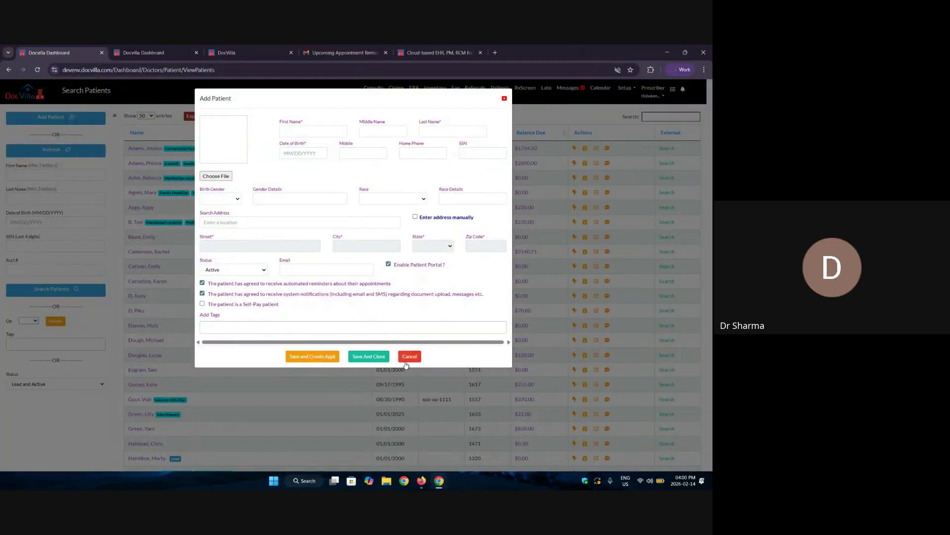
click(408, 356)
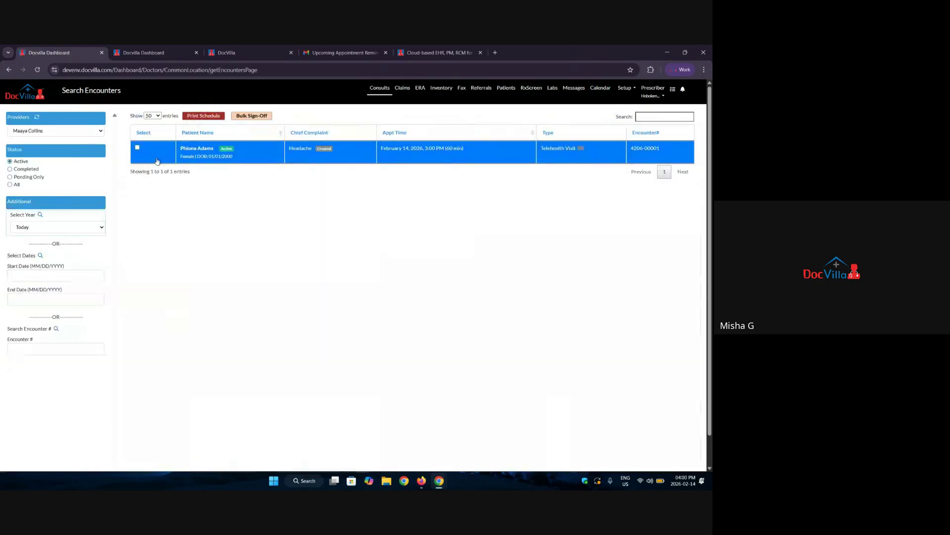
click(216, 145)
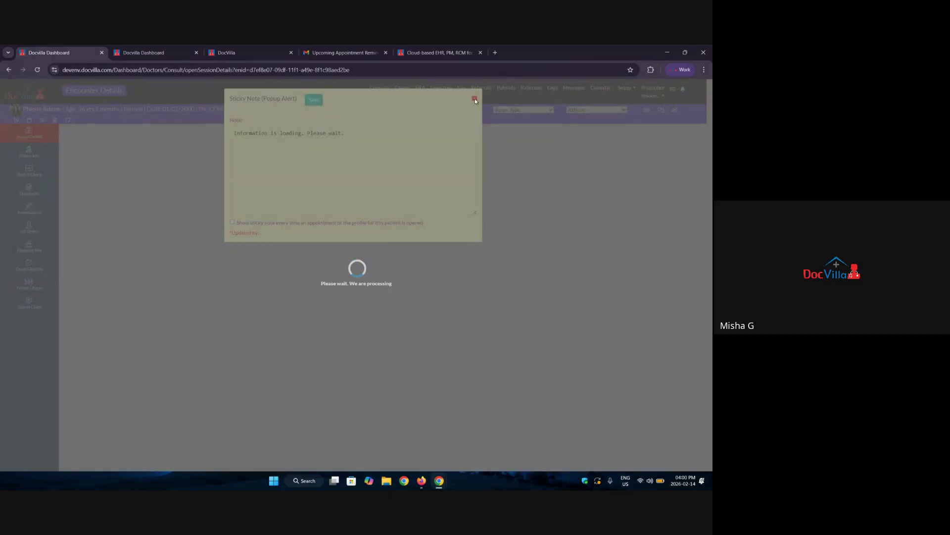
click(474, 98)
click(28, 189)
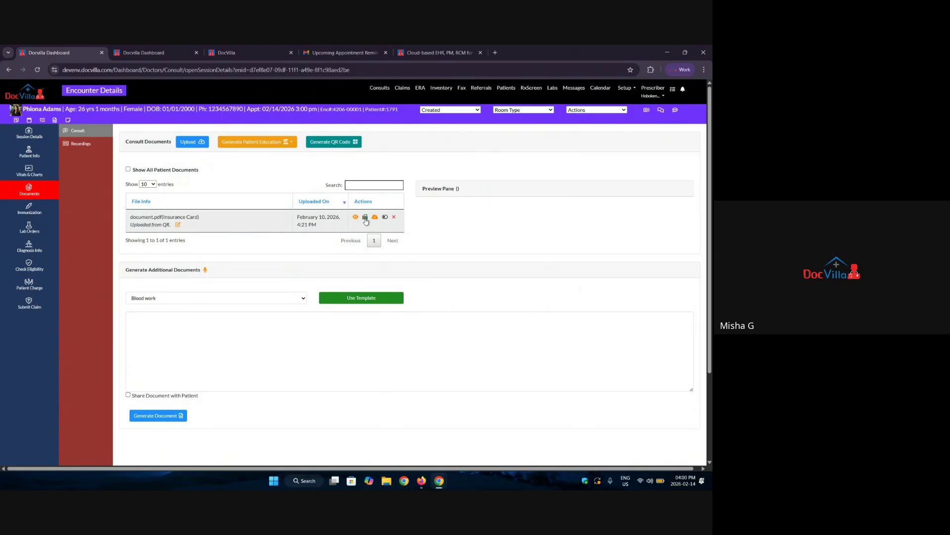
drag(130, 217, 208, 215)
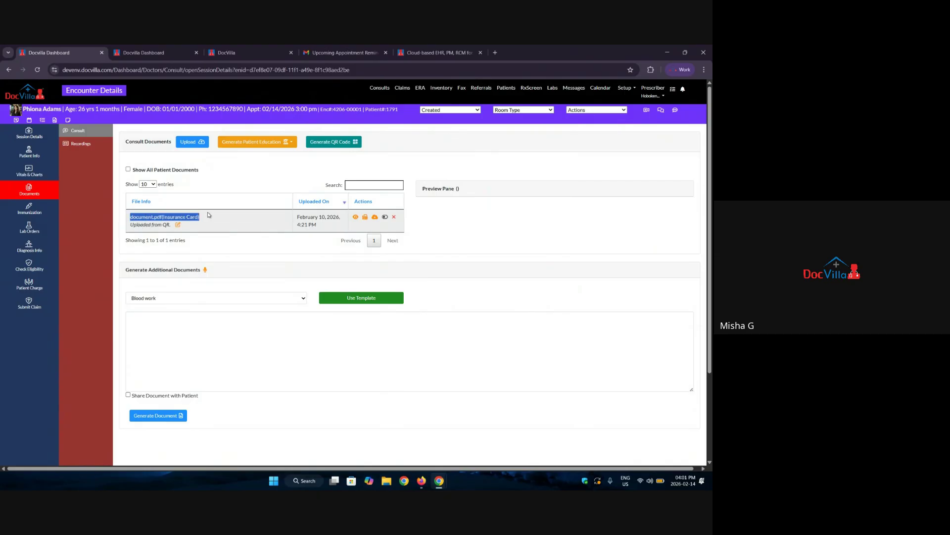
click(365, 219)
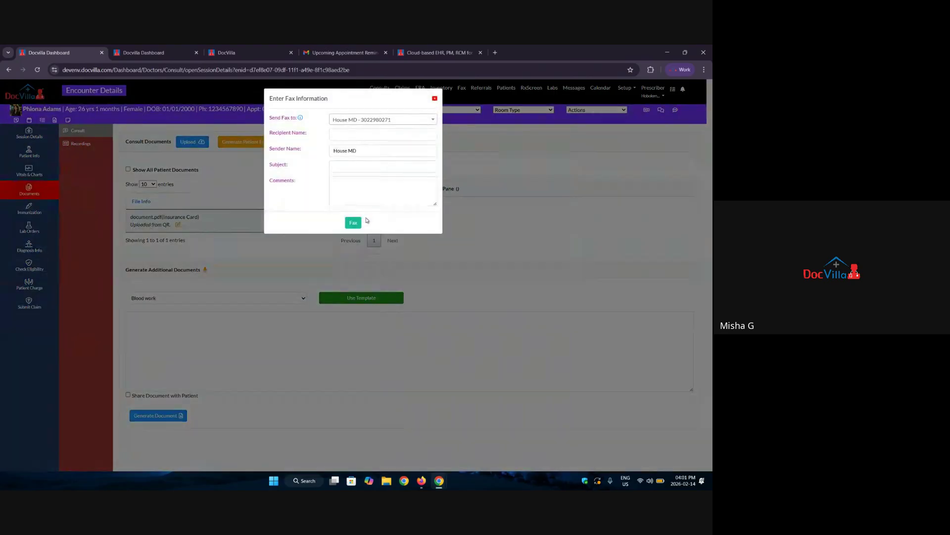
click(348, 134)
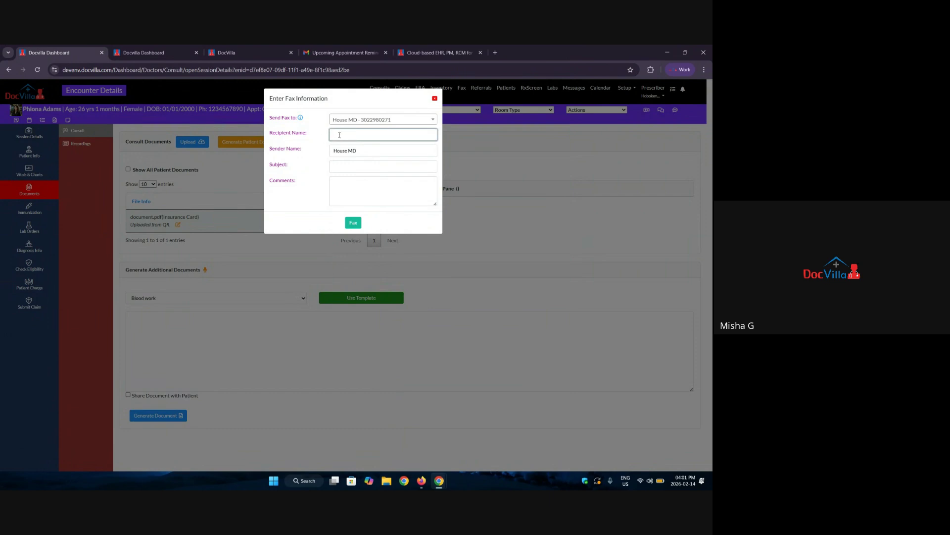
click(352, 169)
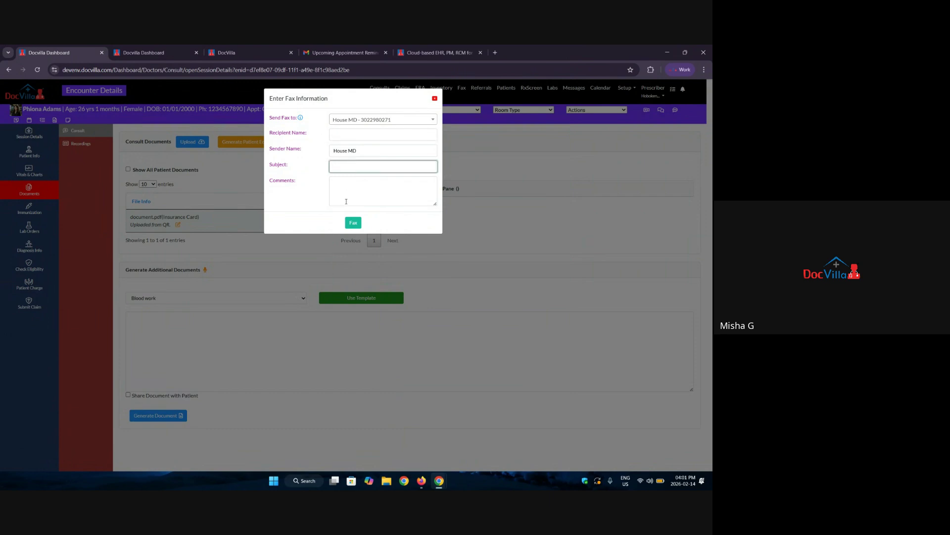
click(384, 120)
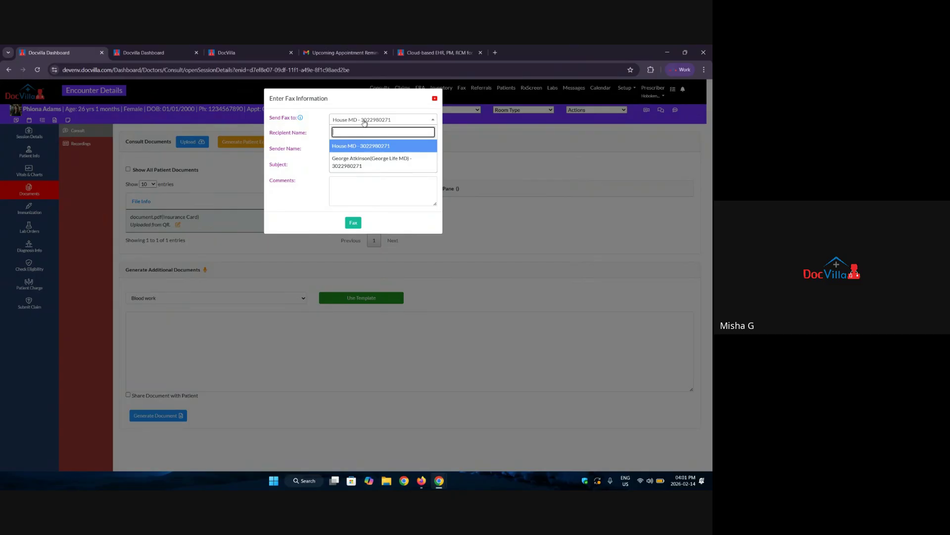
click(314, 202)
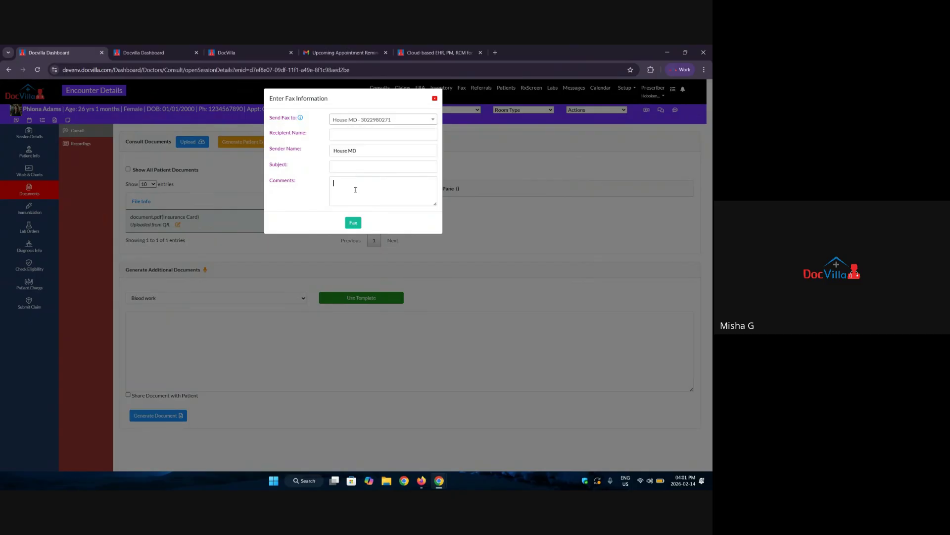
click(355, 189)
text(referra)
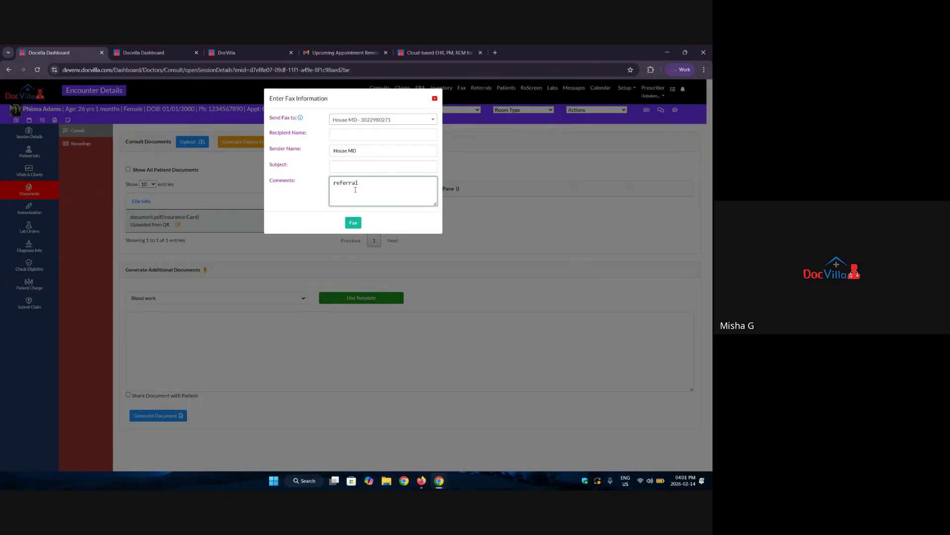
text(l)
click(435, 99)
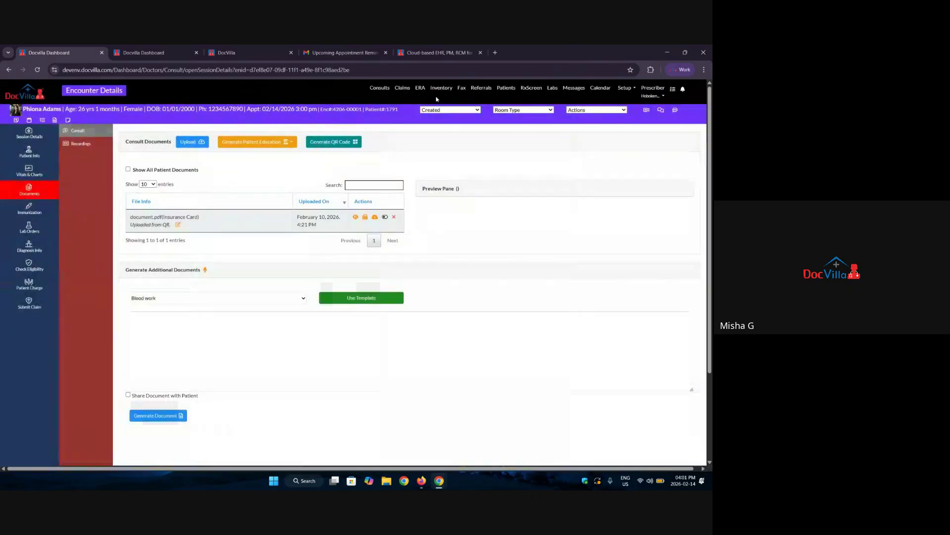
click(462, 89)
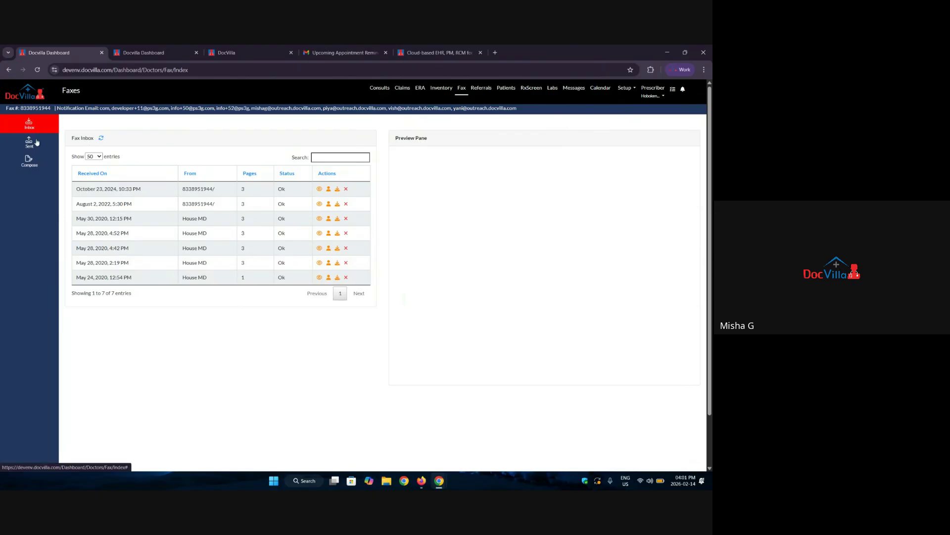
click(31, 163)
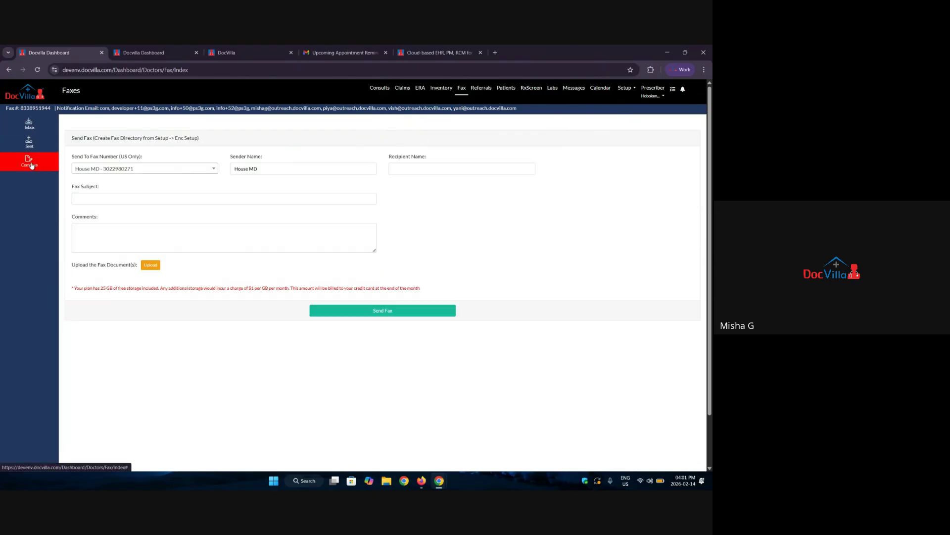
click(101, 170)
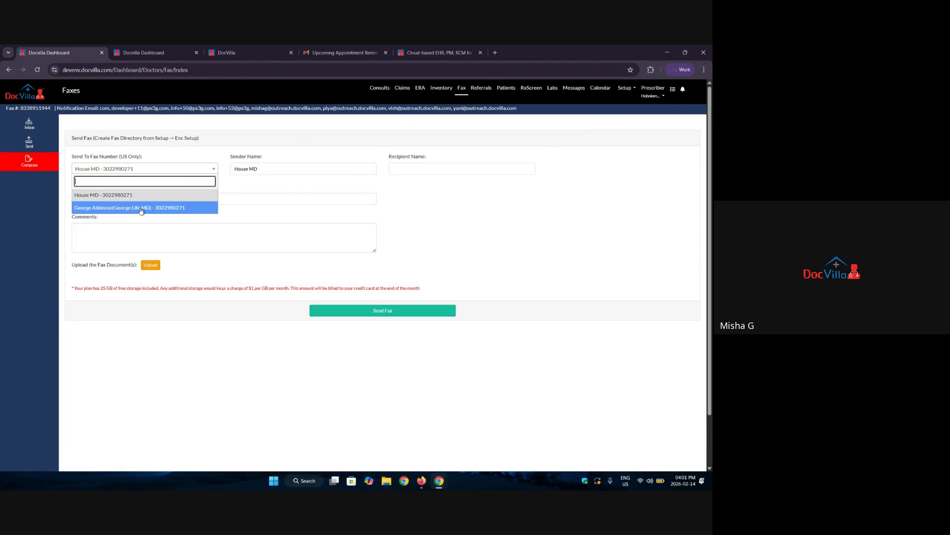
click(273, 188)
drag(272, 171, 210, 174)
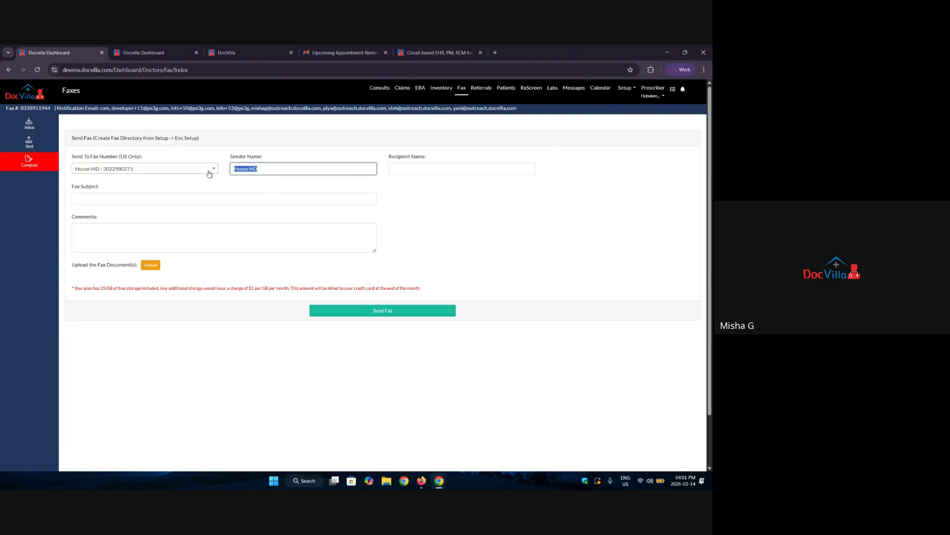
click(408, 171)
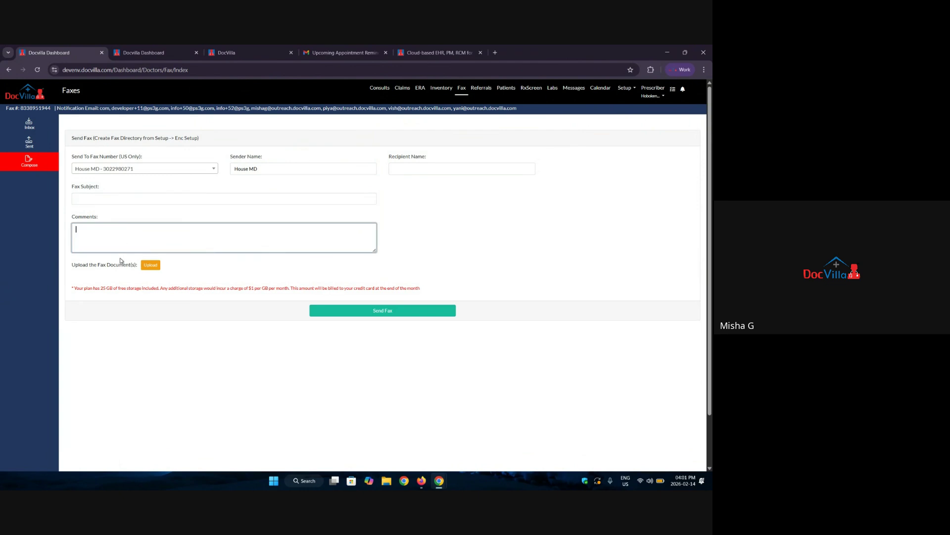
drag(73, 265, 145, 267)
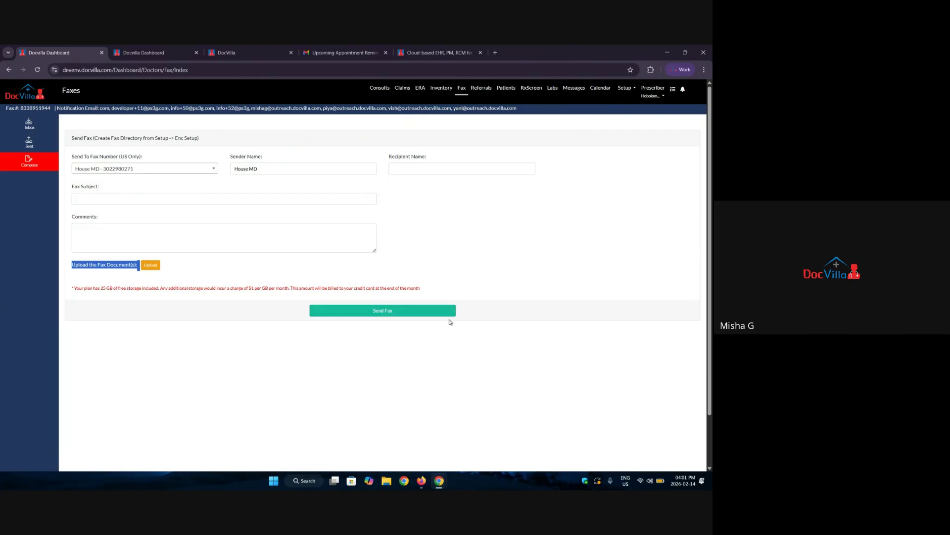
click(310, 269)
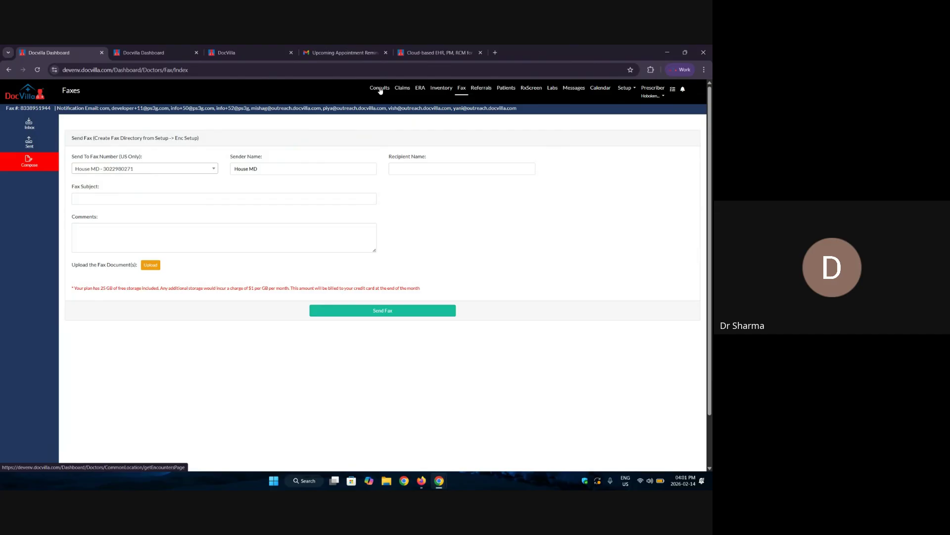
Check the empty Referrals inbox and Outbox, then open Consults to list encounters.
click(479, 90)
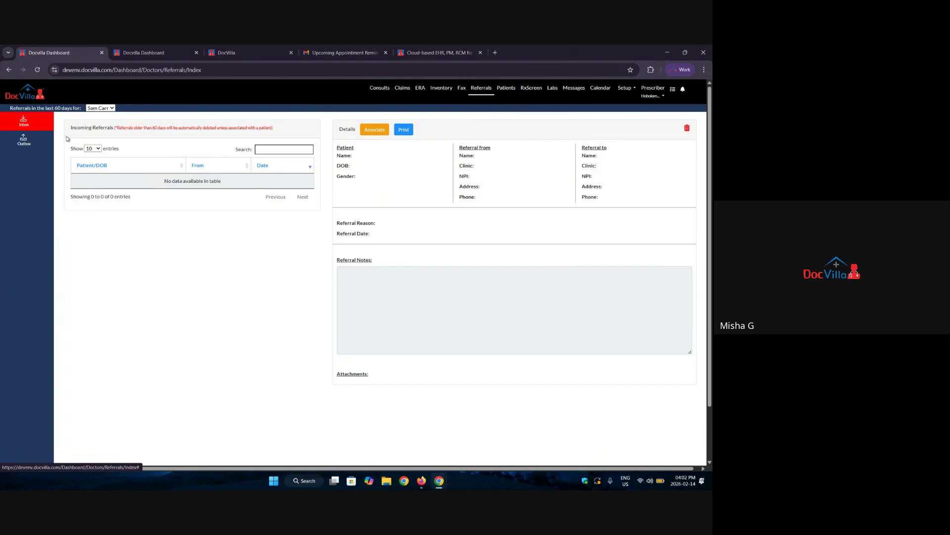
drag(70, 128, 112, 136)
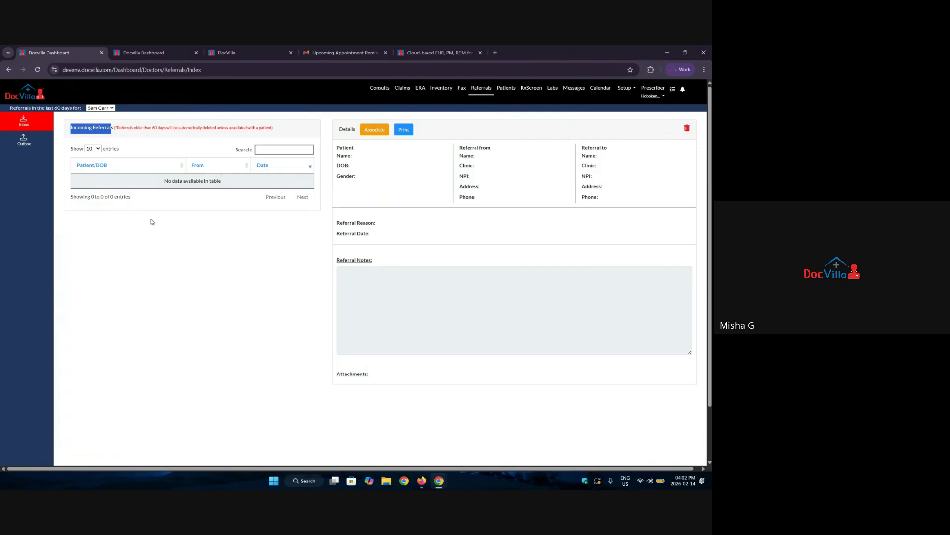
click(24, 141)
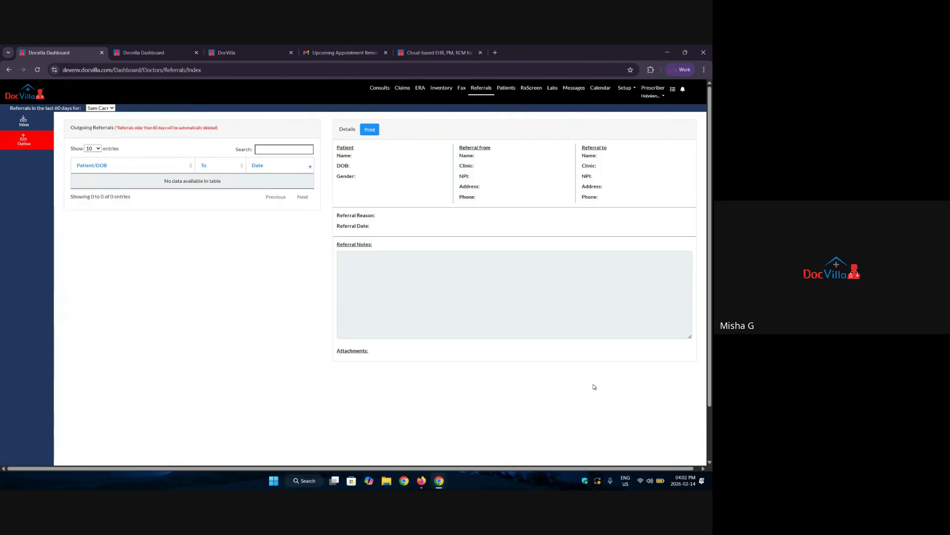
click(379, 88)
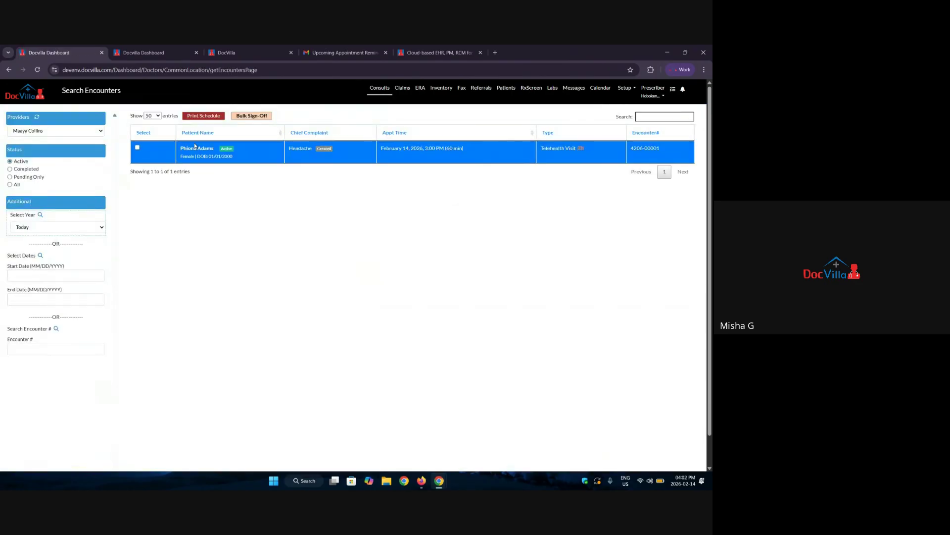
Open the headache encounter's Print Forms, review Encounter Detailed Summary, then close it unused.
click(196, 148)
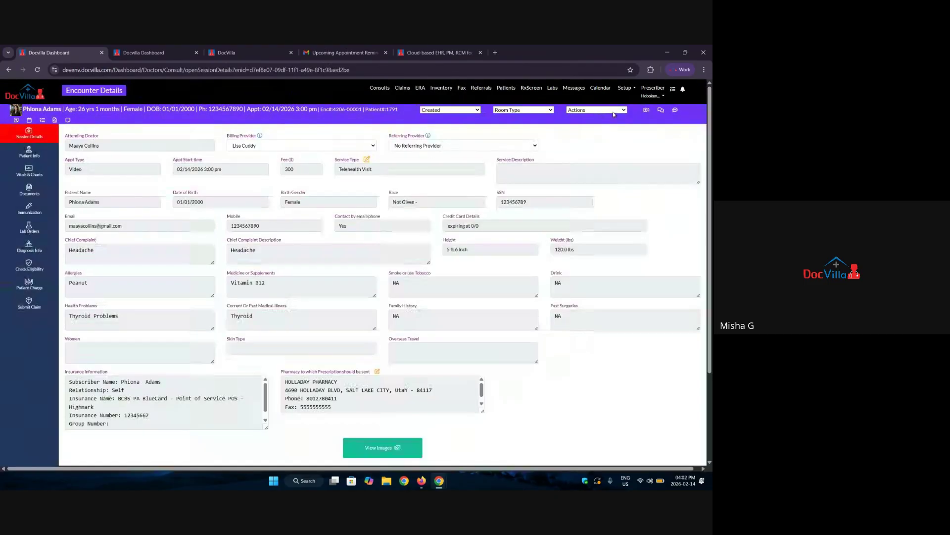
click(613, 110)
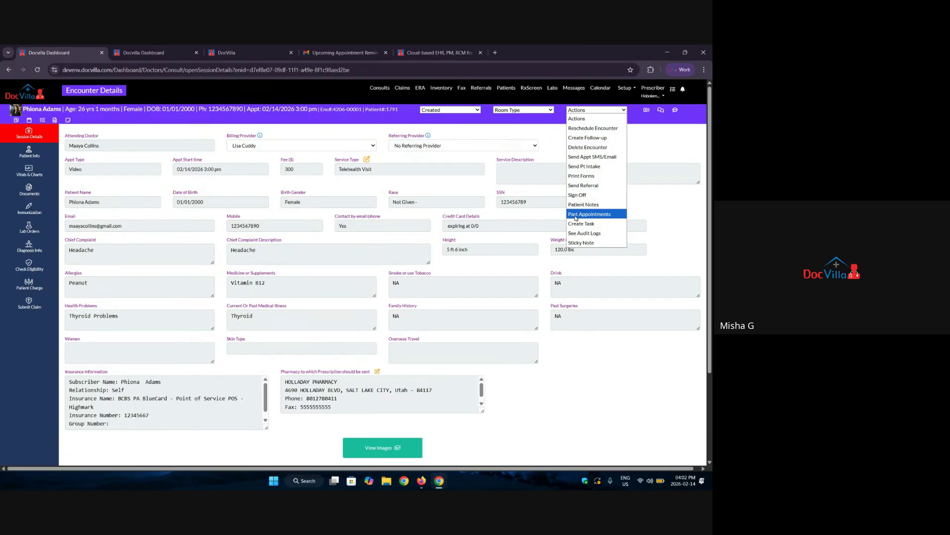
click(587, 176)
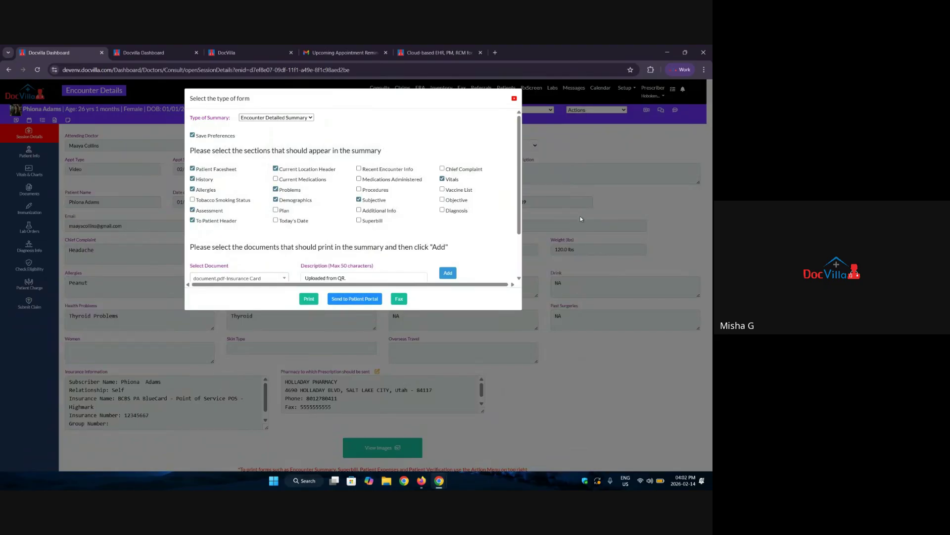
click(262, 119)
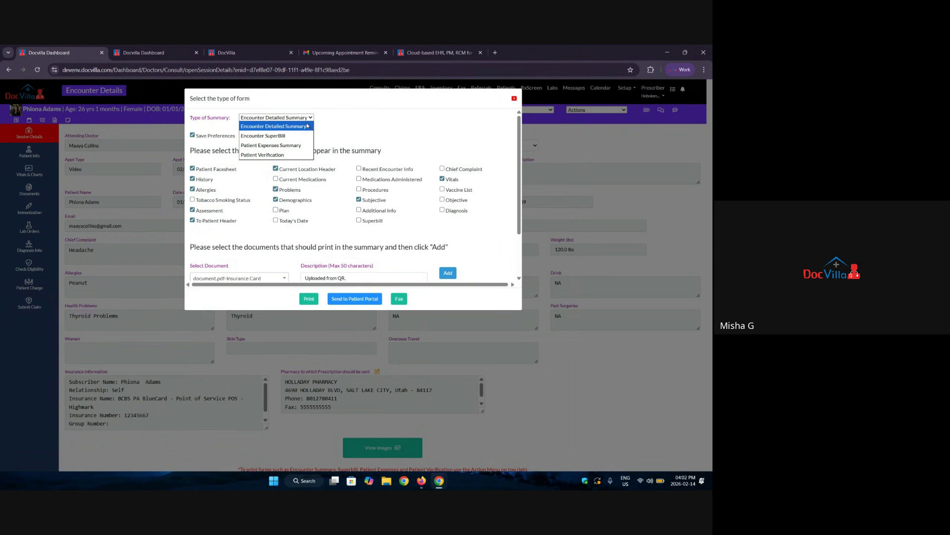
click(308, 126)
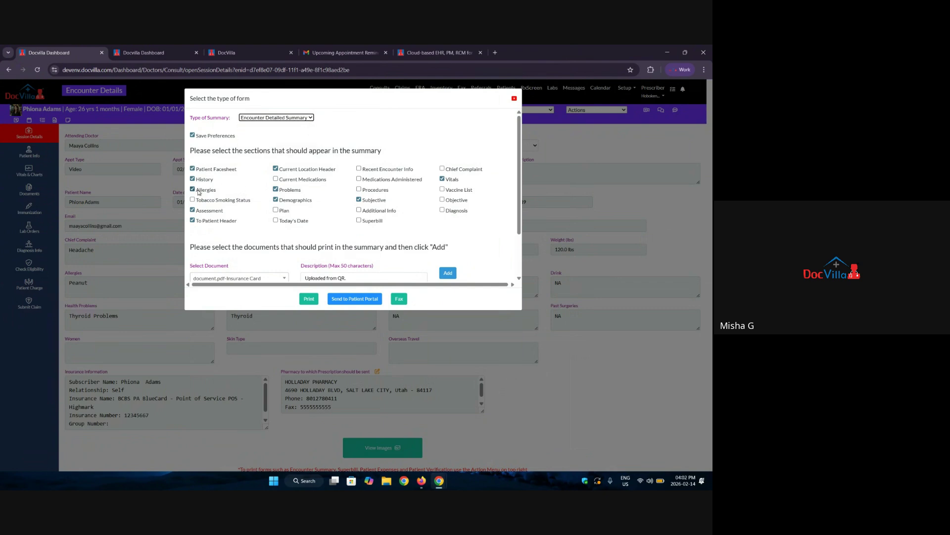
scroll(198, 192, down, 1)
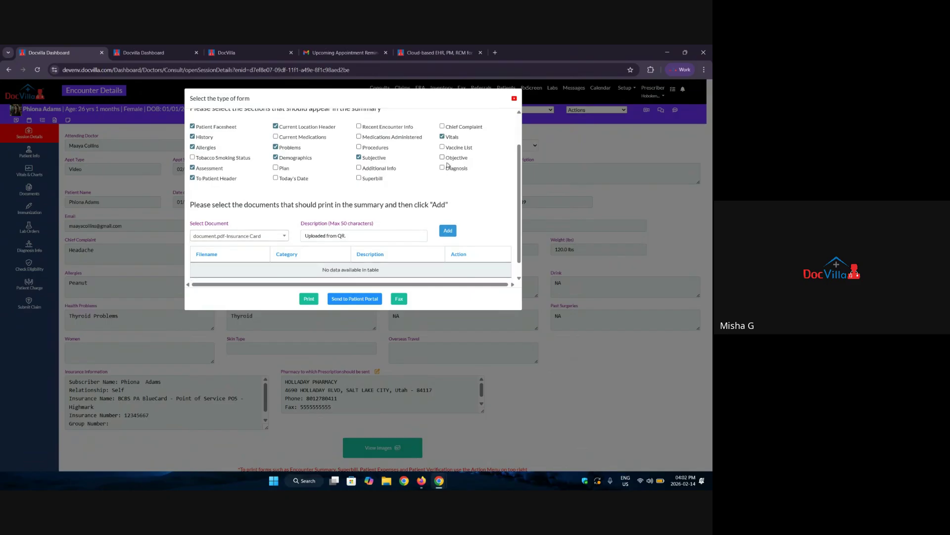
scroll(435, 222, down, 1)
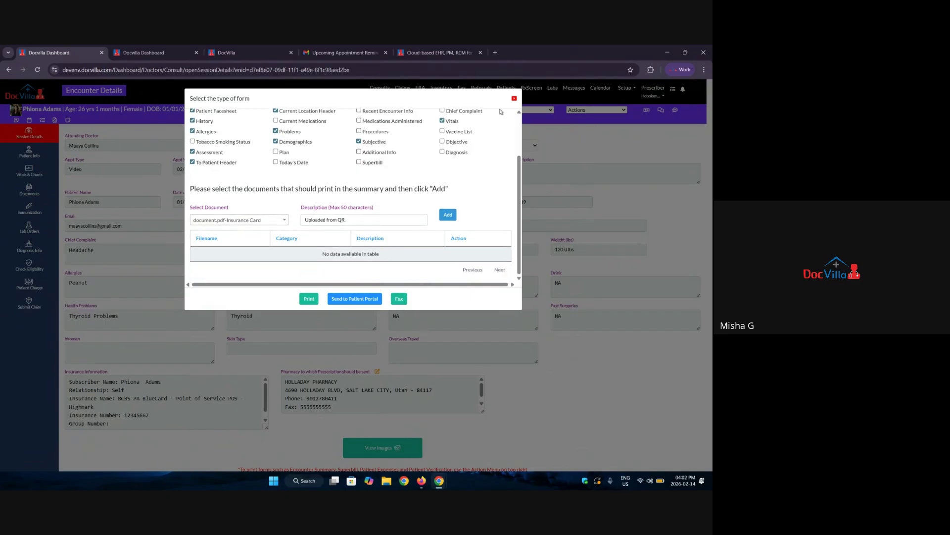
click(513, 98)
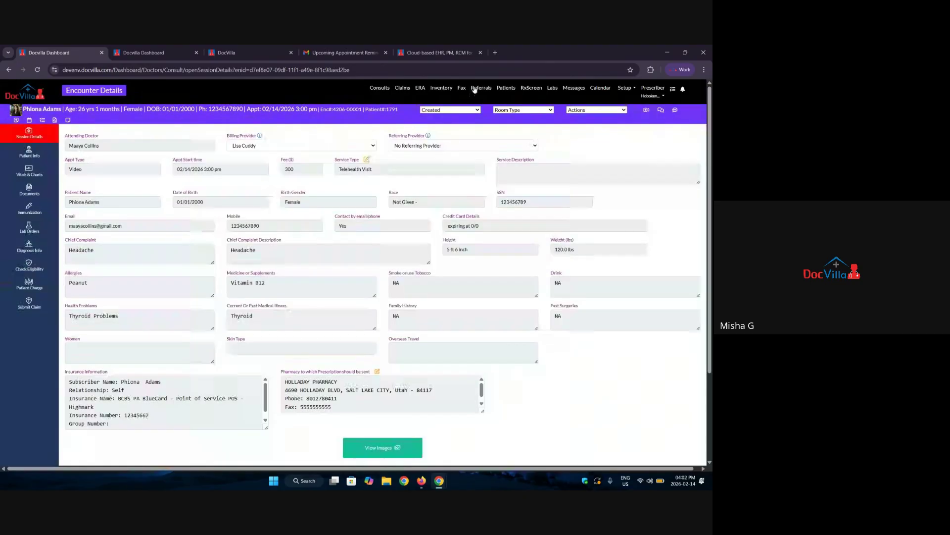
On Referrals, try Associate and dismiss the status message, then view the empty Outbox.
click(477, 88)
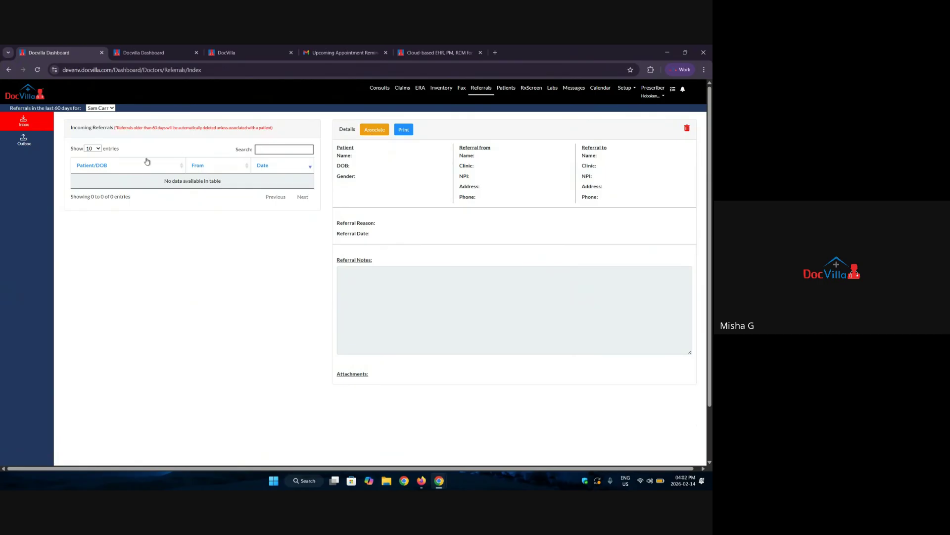
click(373, 131)
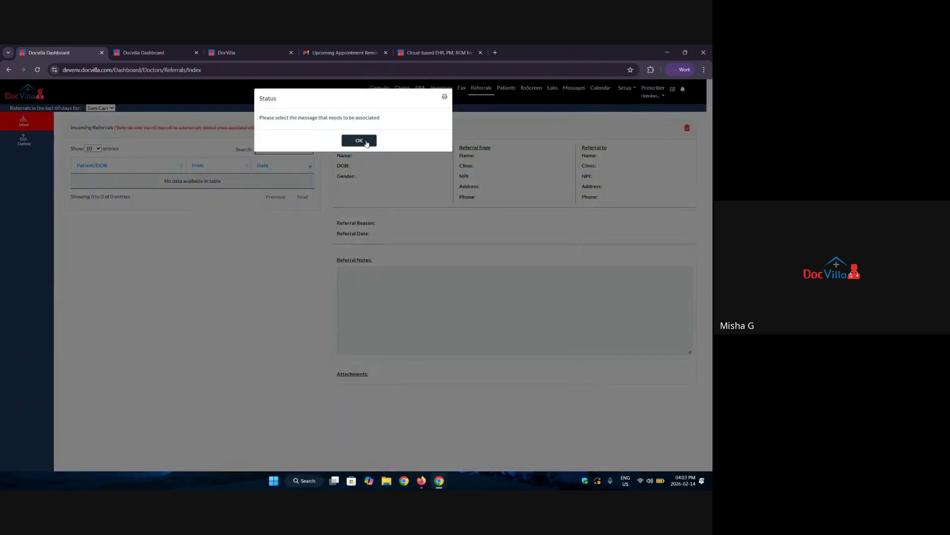
click(359, 141)
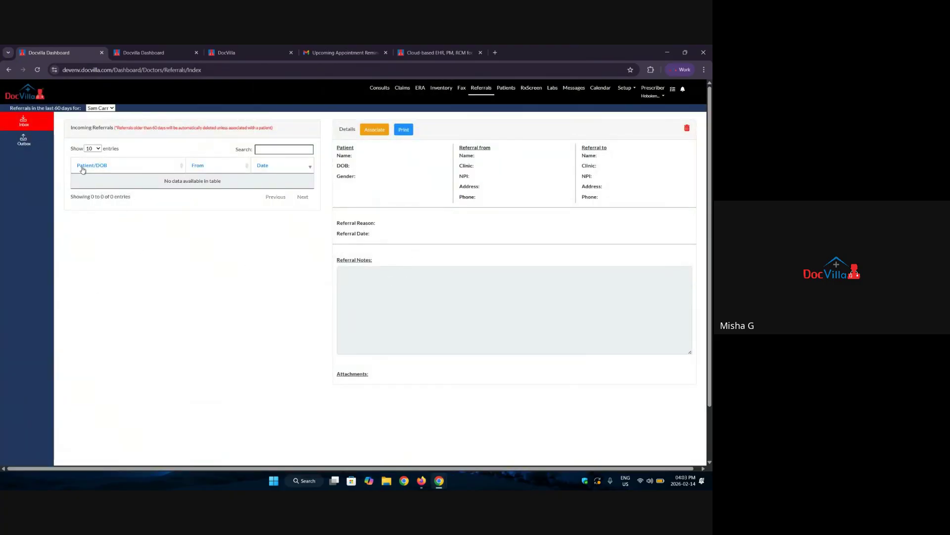
click(31, 135)
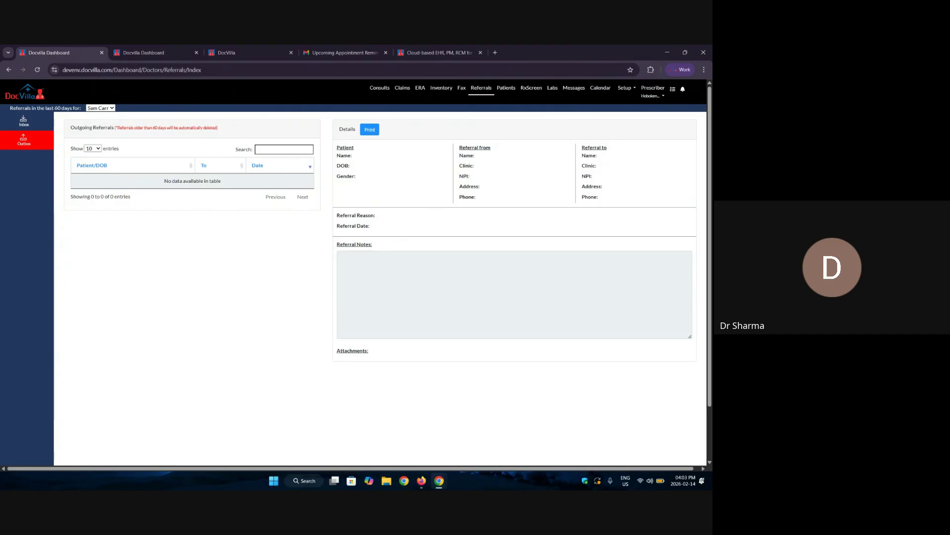
In the headache encounter, turn off 'Show sticky note every time' and save the note emptied.
click(378, 89)
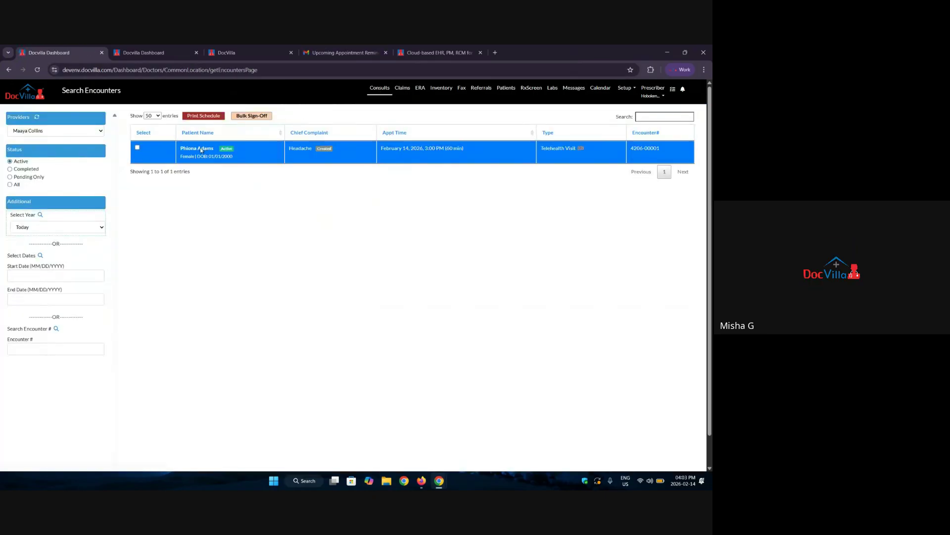
click(193, 156)
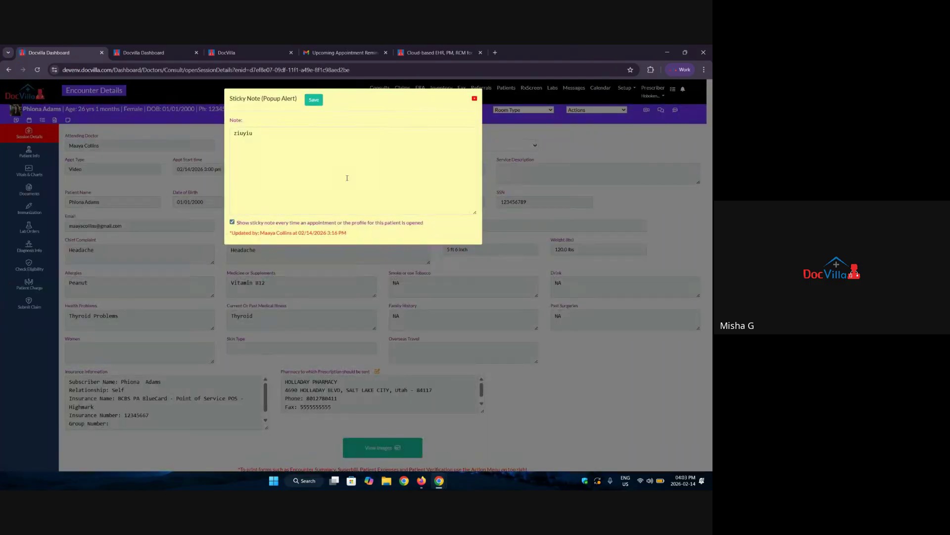
click(232, 222)
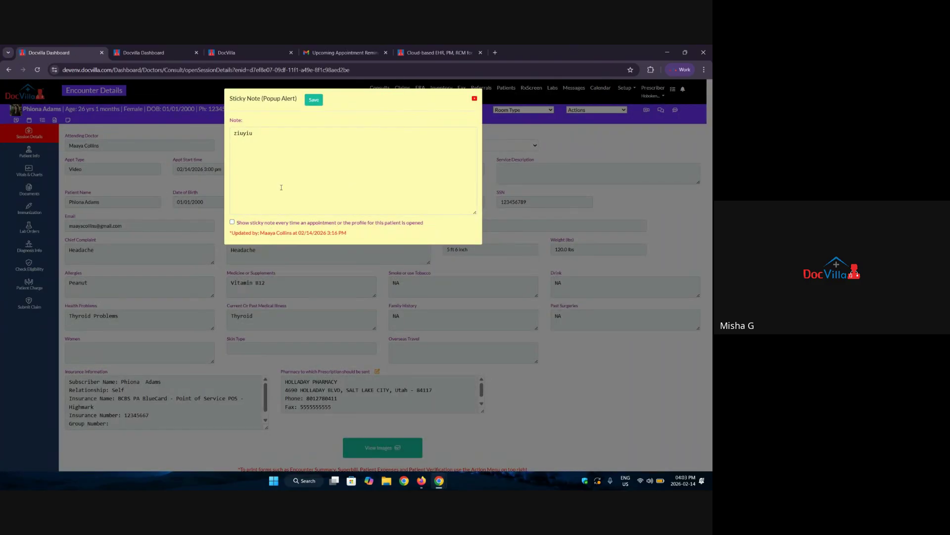
click(327, 147)
key(ctrl+a)
key(BackSpace)
click(314, 99)
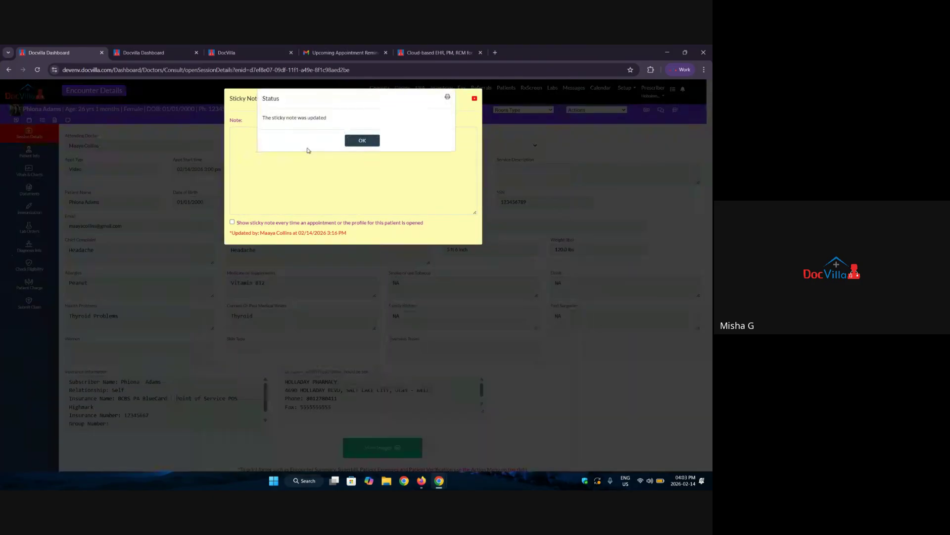
click(362, 141)
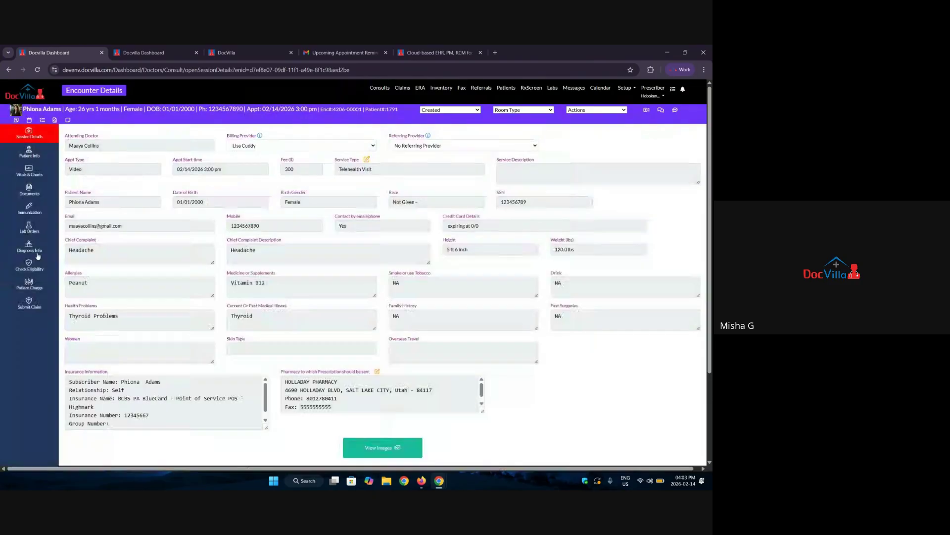
Open the encounter's SOAP notes under Diagnosis Info.
click(39, 256)
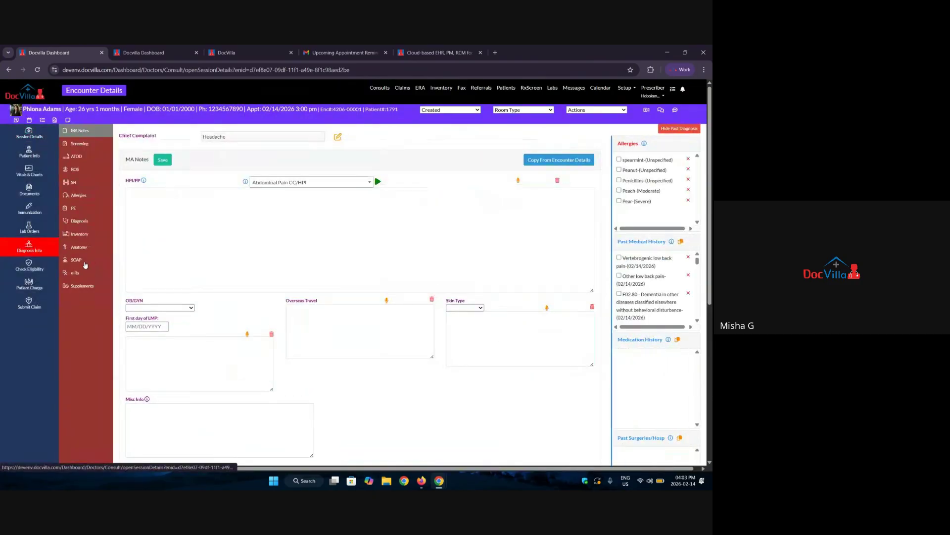
click(85, 262)
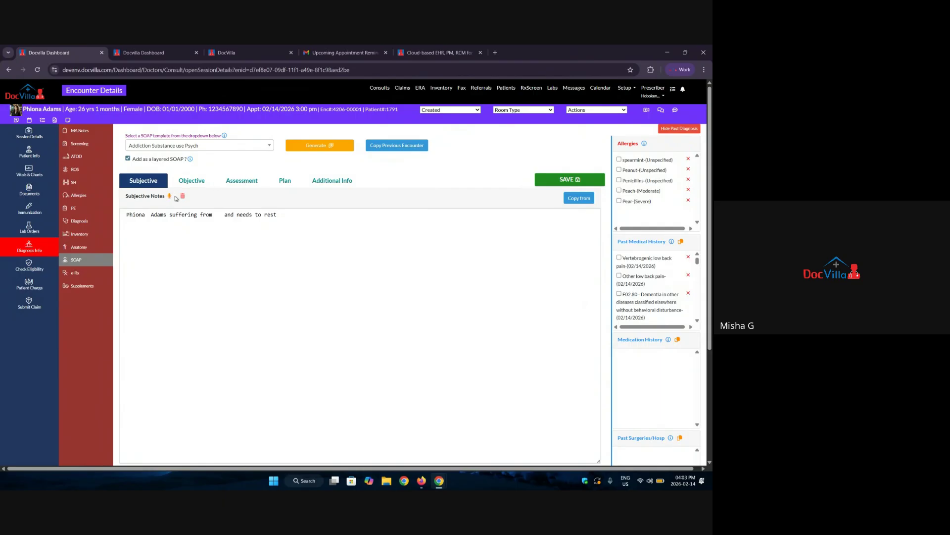
scroll(256, 262, down, 3)
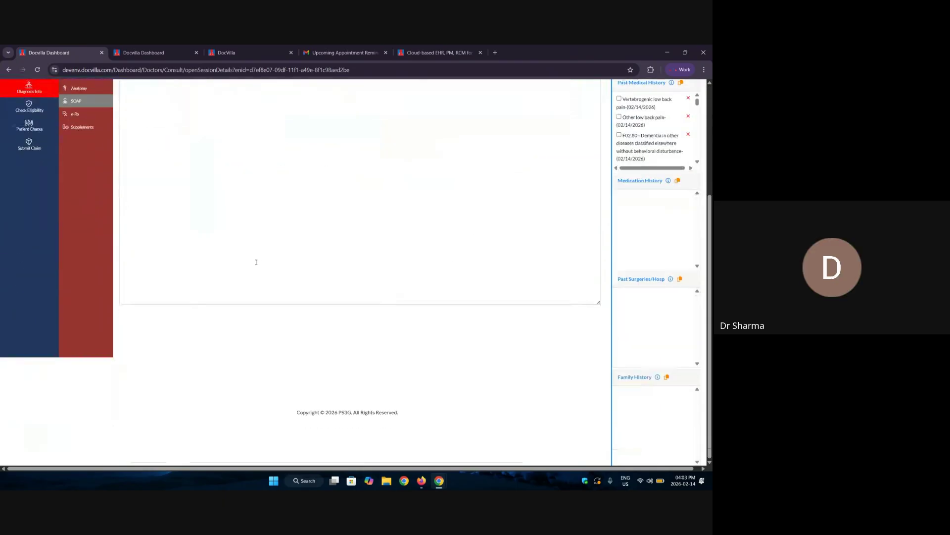
scroll(255, 262, up, 3)
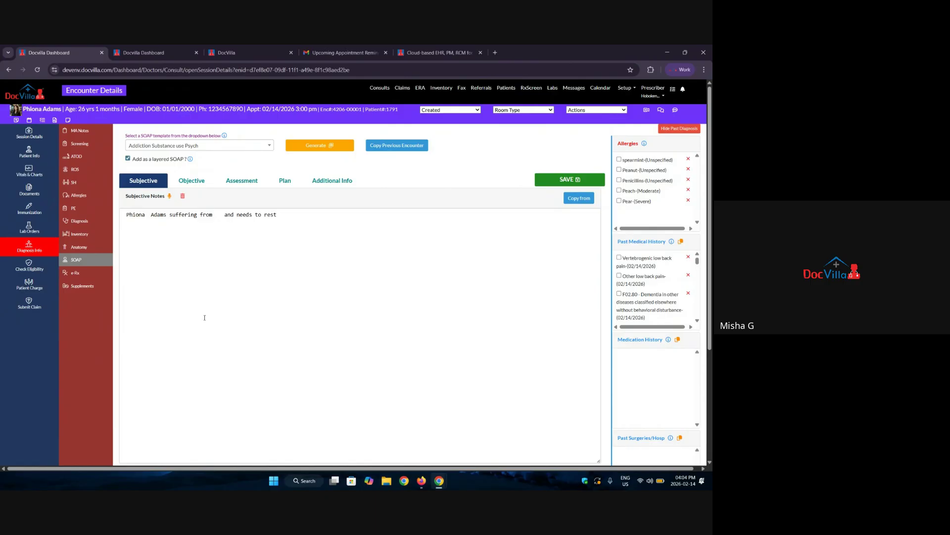
Import the SOAP notes from the February 10, 2026 4:00 PM encounter into this visit.
click(396, 146)
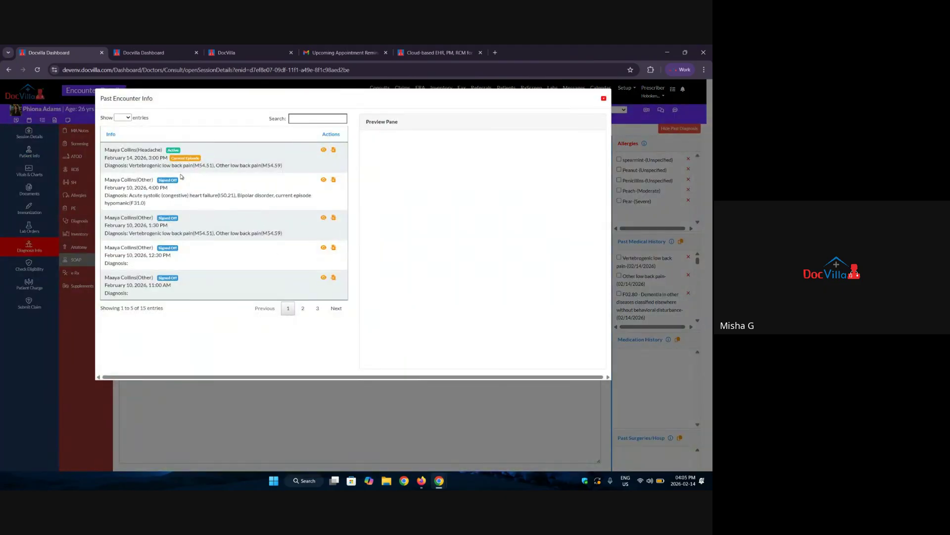
click(323, 180)
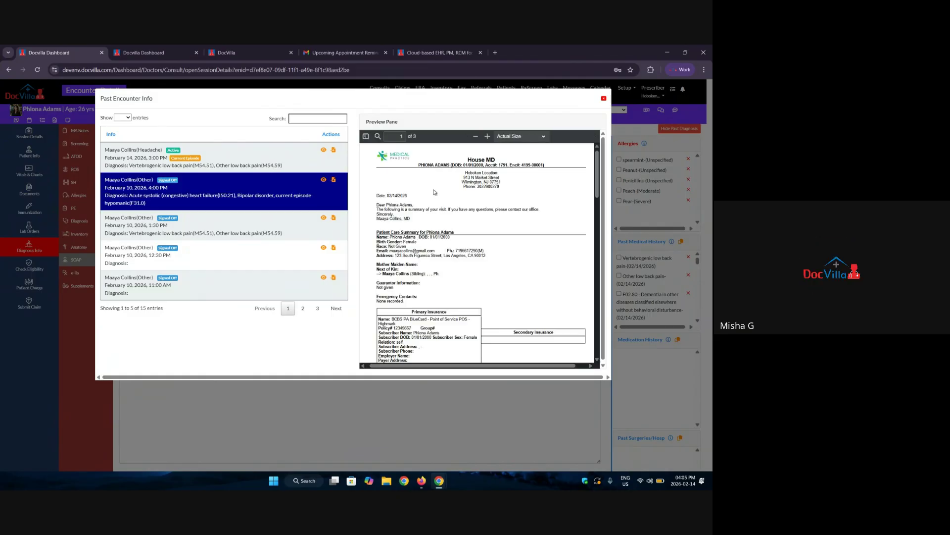
scroll(434, 192, down, 10)
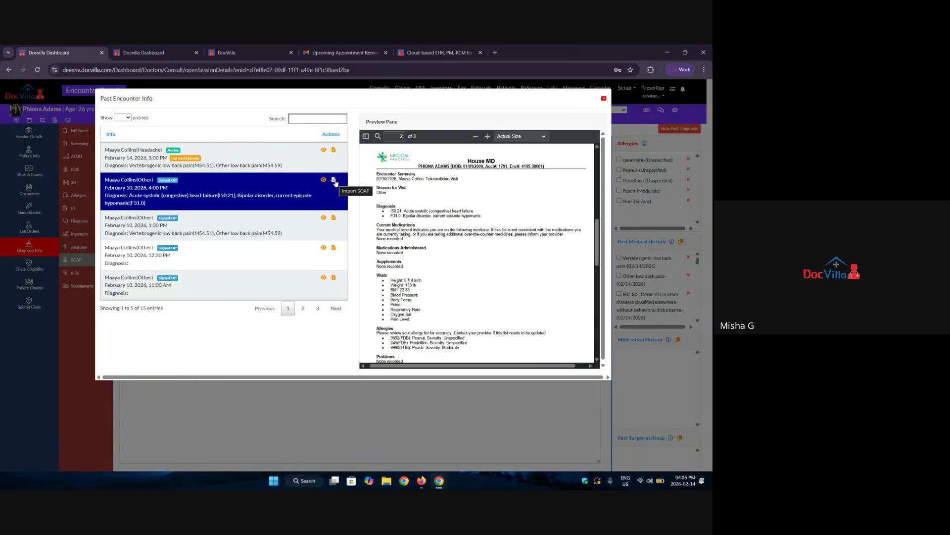
click(335, 180)
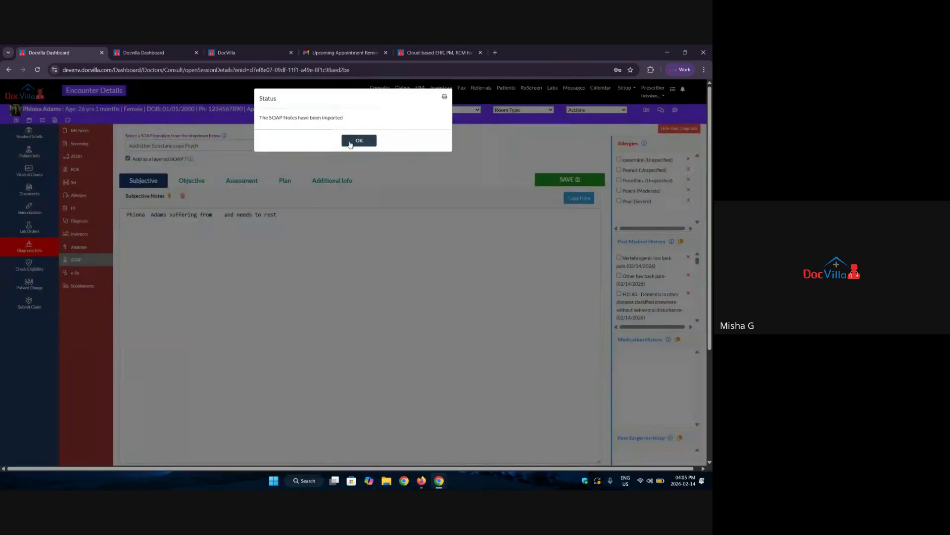
click(348, 141)
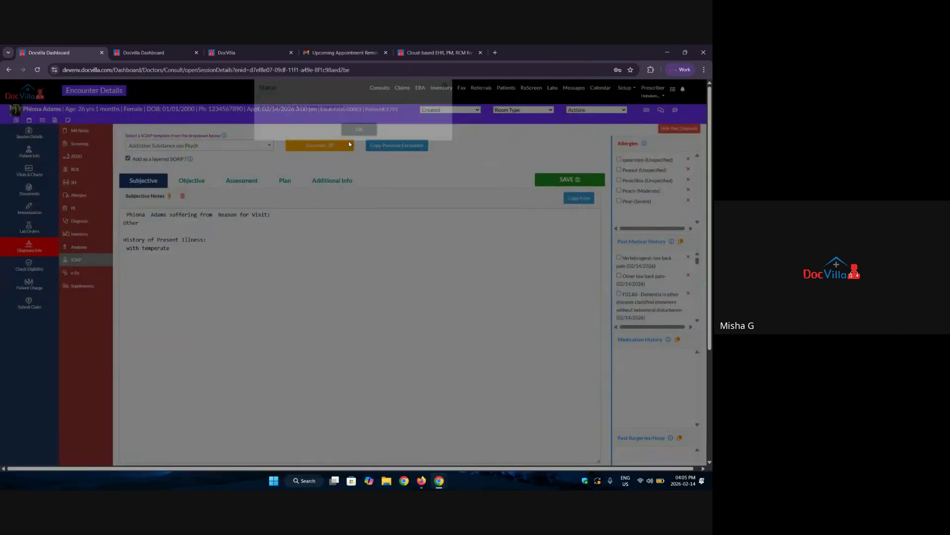
Review the imported Objective, Assessment and Additional Info notes, then open the patient profile in a new tab.
click(191, 180)
click(249, 181)
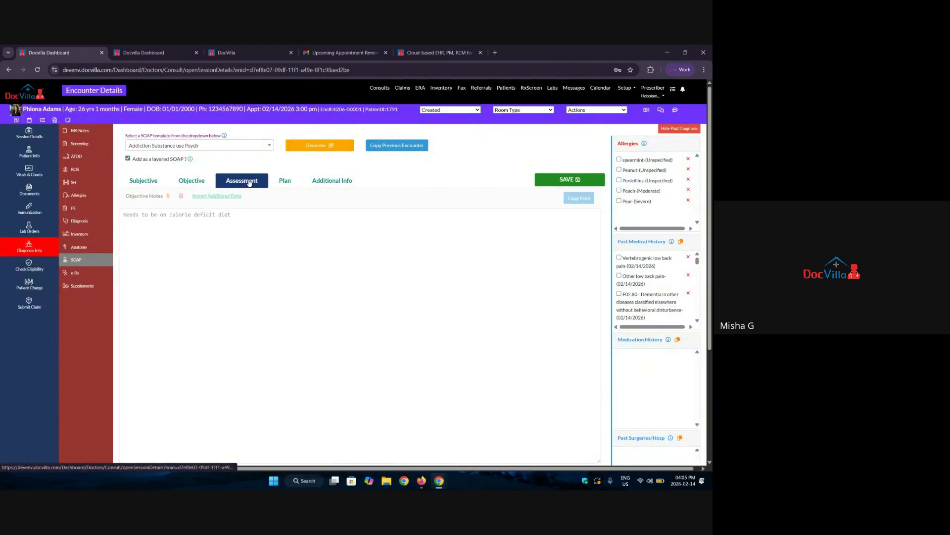
click(332, 180)
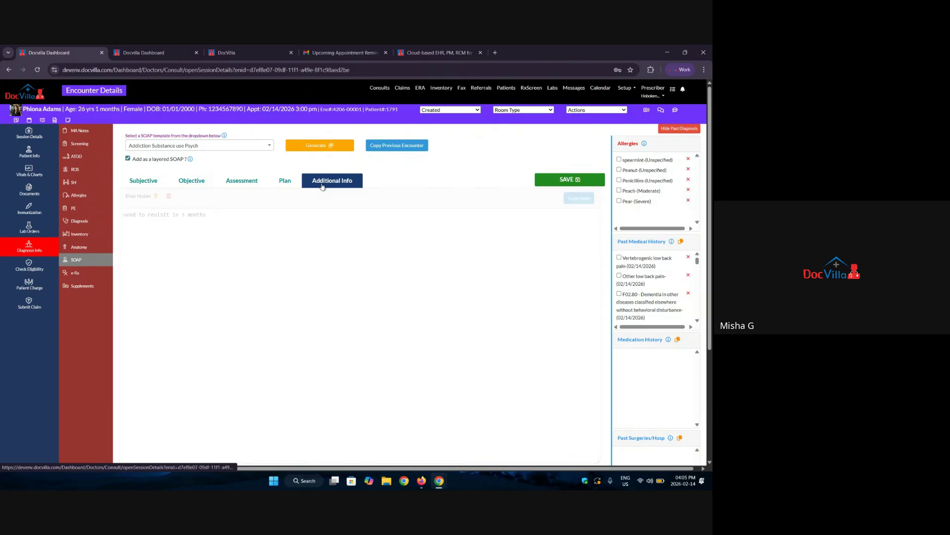
click(41, 119)
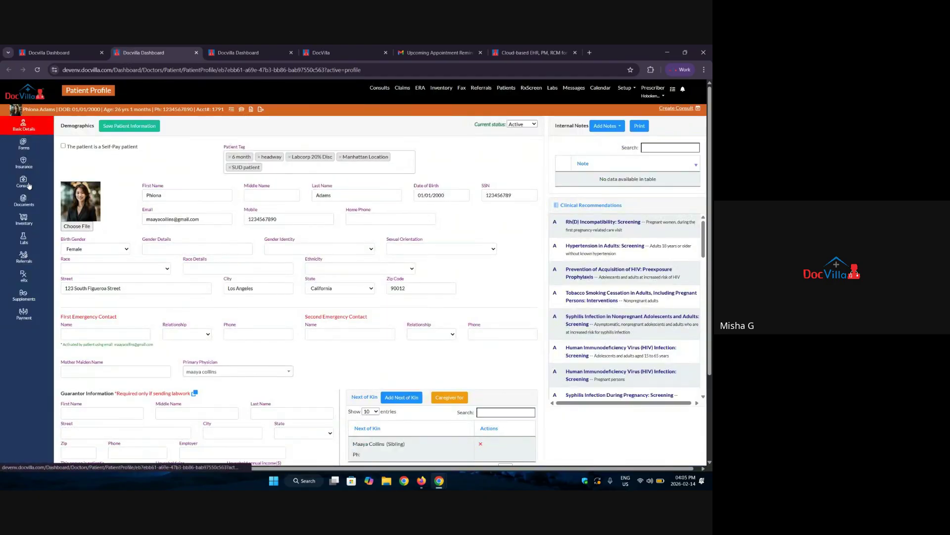
Scroll through the patient's encounter list under Consults, then return to the SOAP note tab.
click(23, 182)
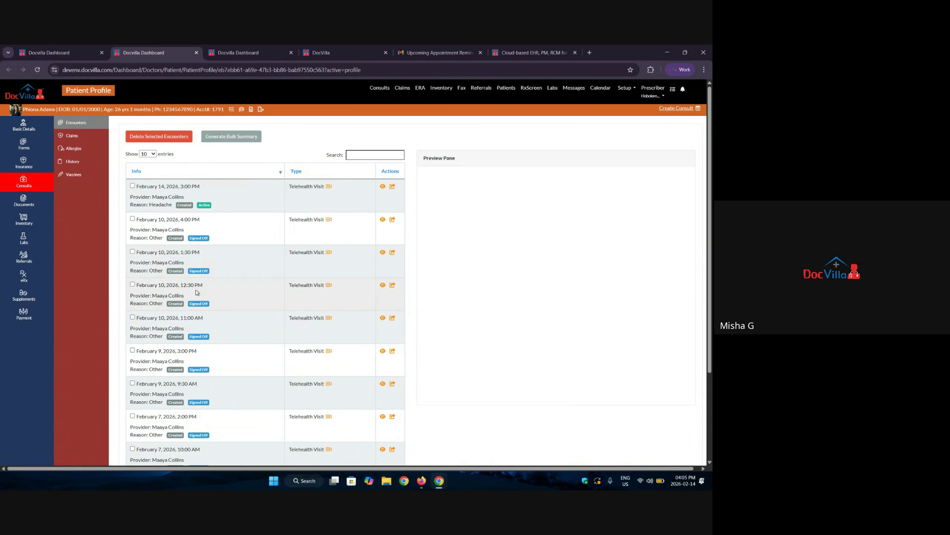
scroll(197, 292, down, 3)
scroll(171, 241, up, 3)
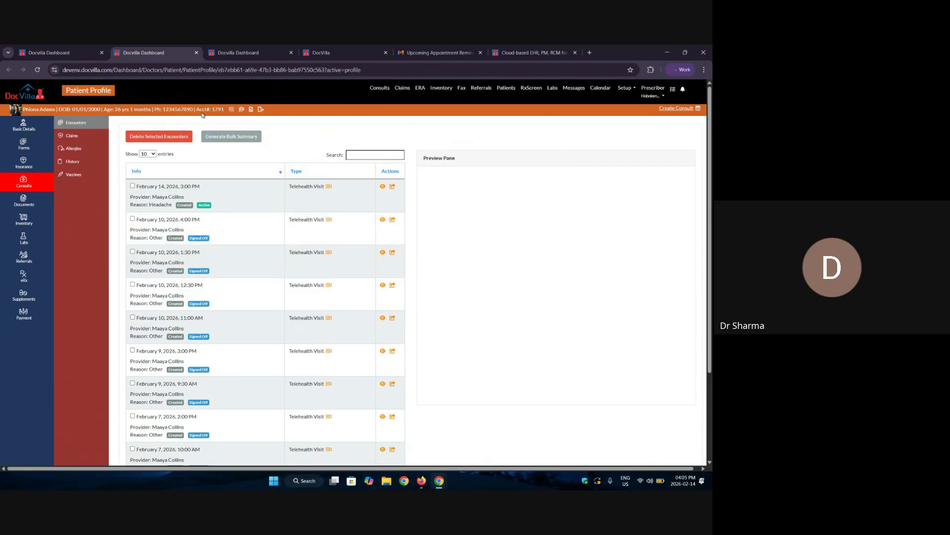
click(49, 53)
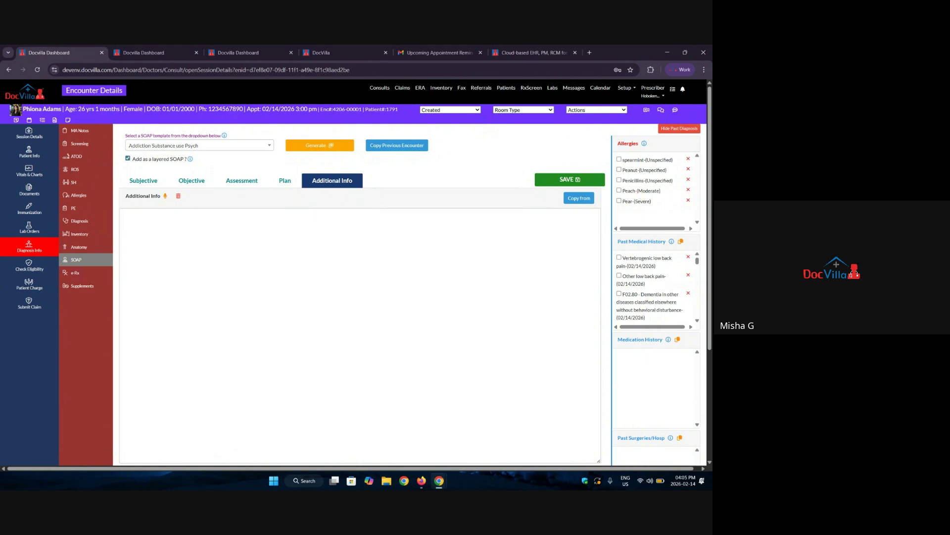
Scroll through this encounter's Submit Claim form, then go to the Search Claims page.
click(18, 304)
scroll(328, 293, down, 3)
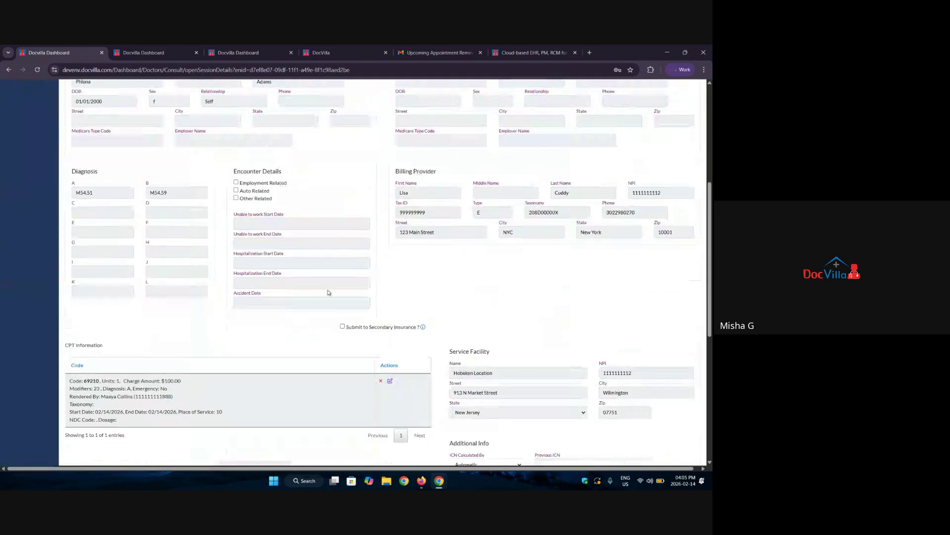
scroll(329, 292, down, 5)
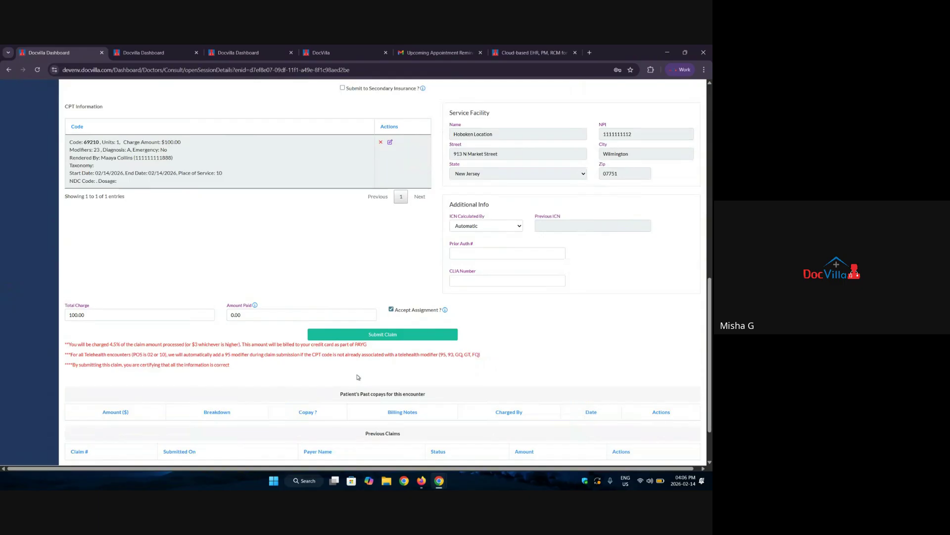
scroll(358, 377, up, 10)
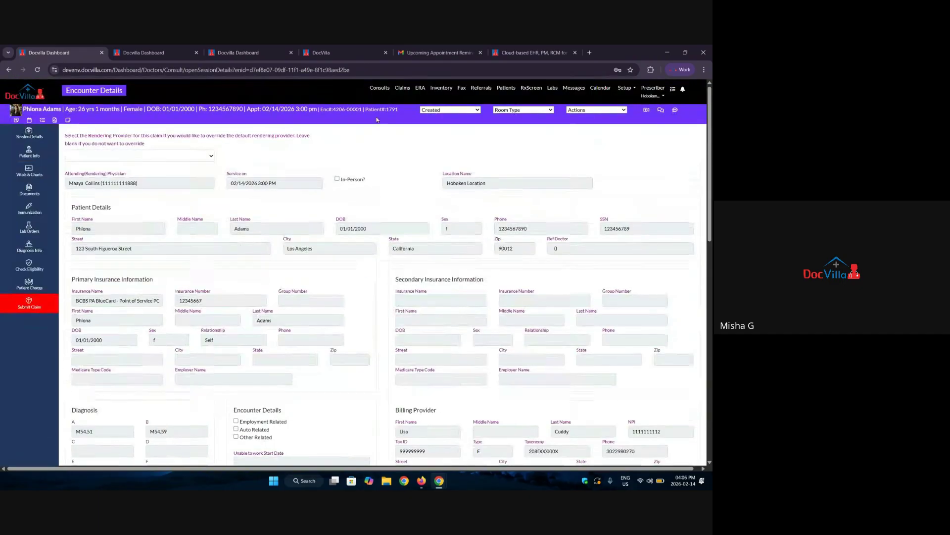
click(402, 88)
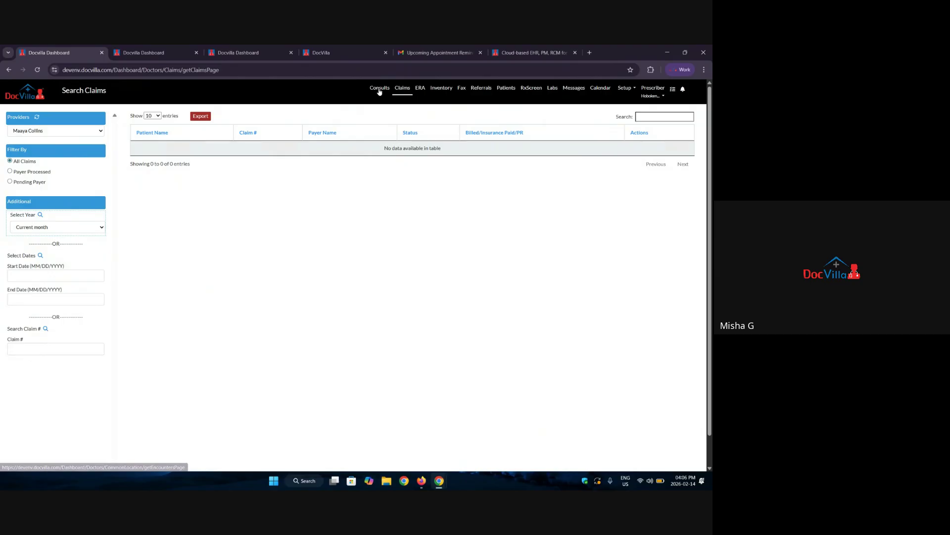
From Consults, reopen the patient's telehealth encounter and scroll through its Session Details.
click(380, 88)
click(214, 155)
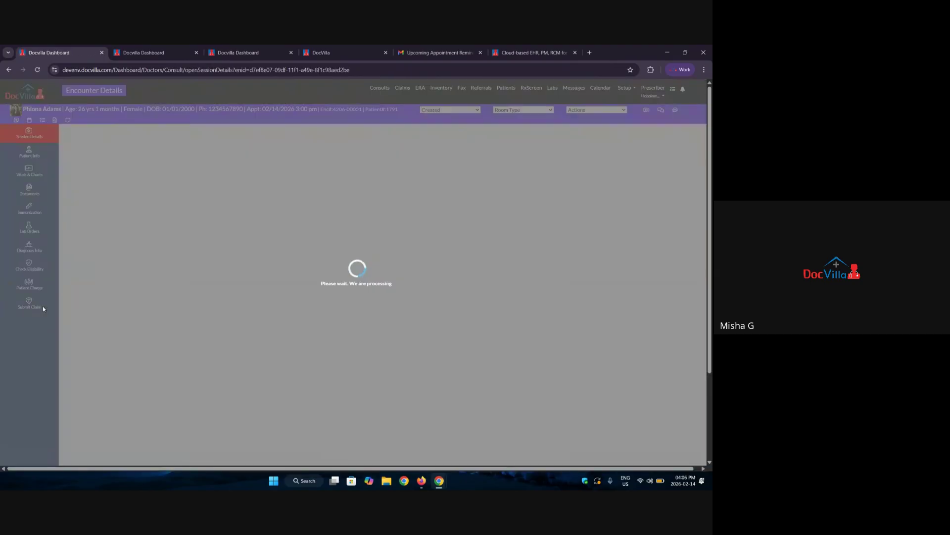
scroll(277, 285, down, 3)
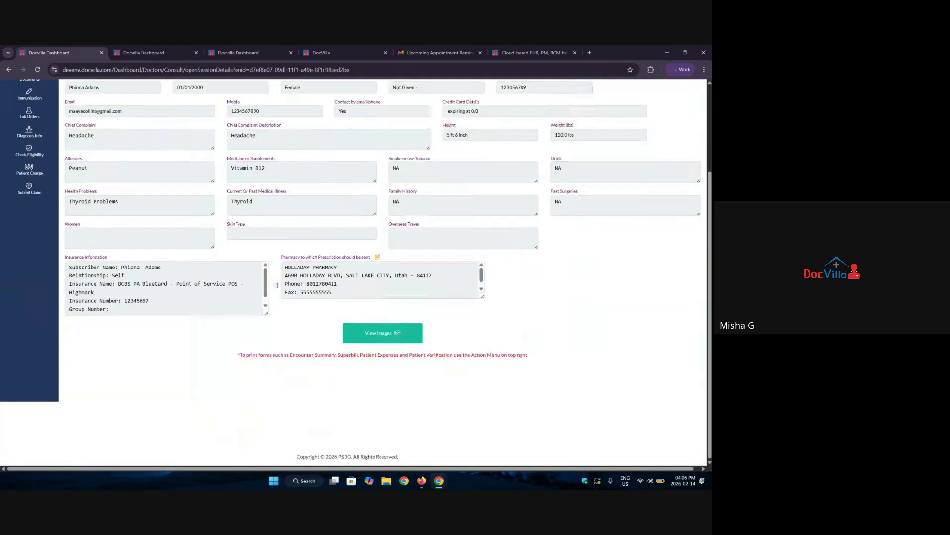
scroll(36, 349, up, 3)
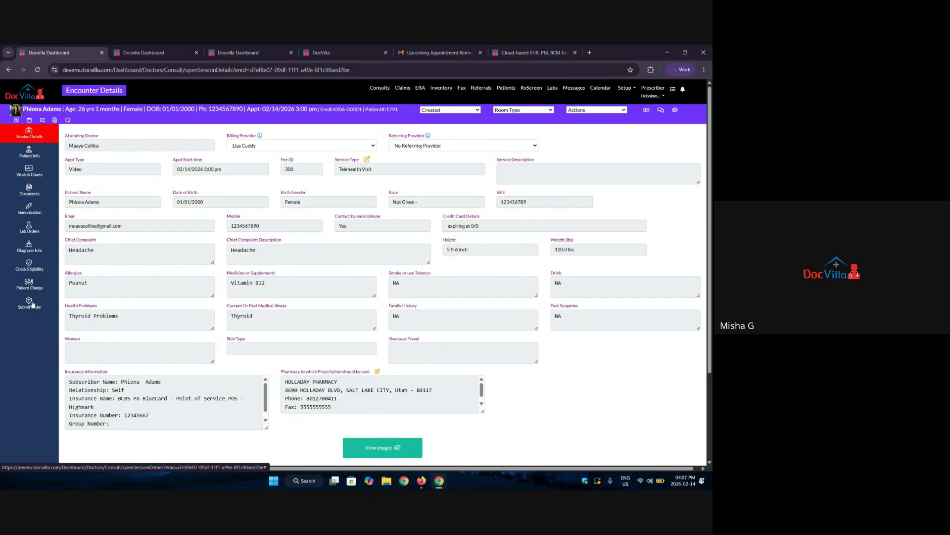
Scroll through the encounter's claim form, then open the Headache MA Notes under Diagnosis Info.
click(32, 303)
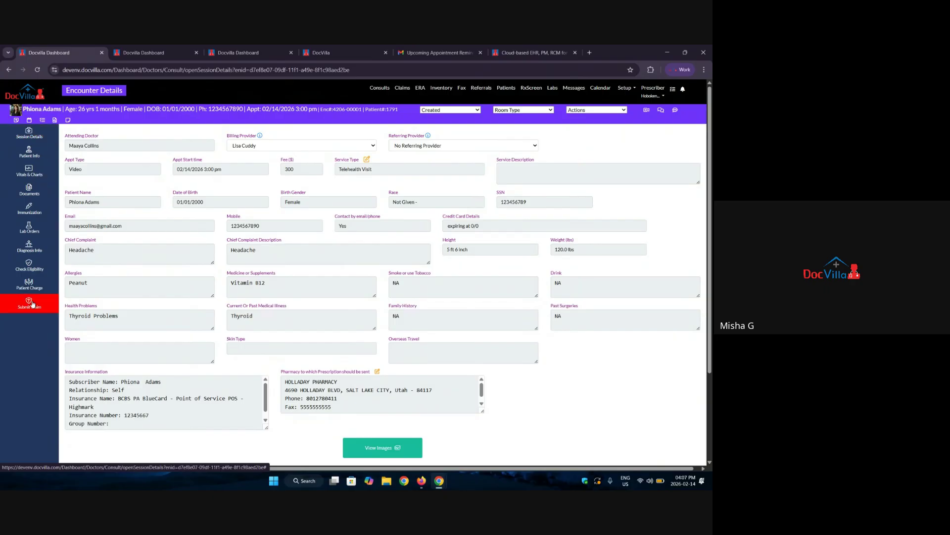
scroll(351, 276, down, 2)
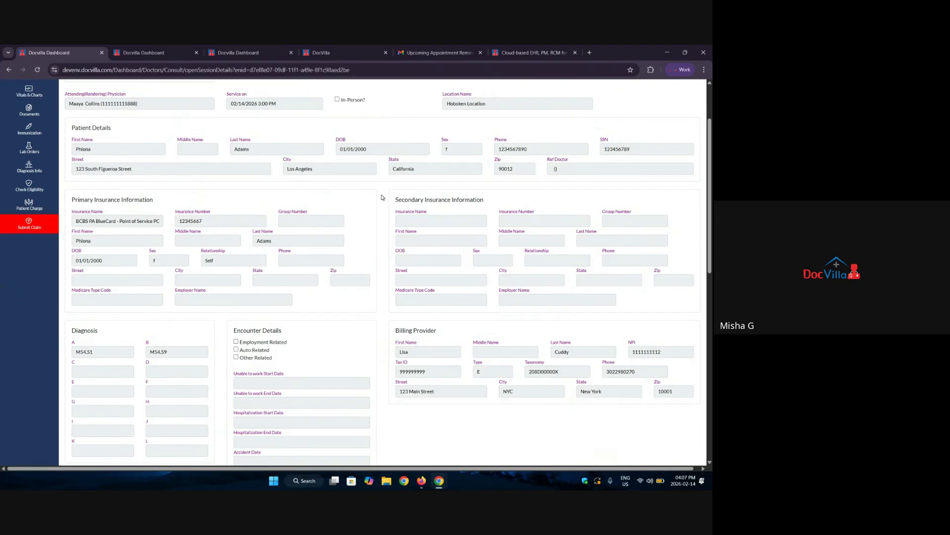
scroll(382, 197, up, 2)
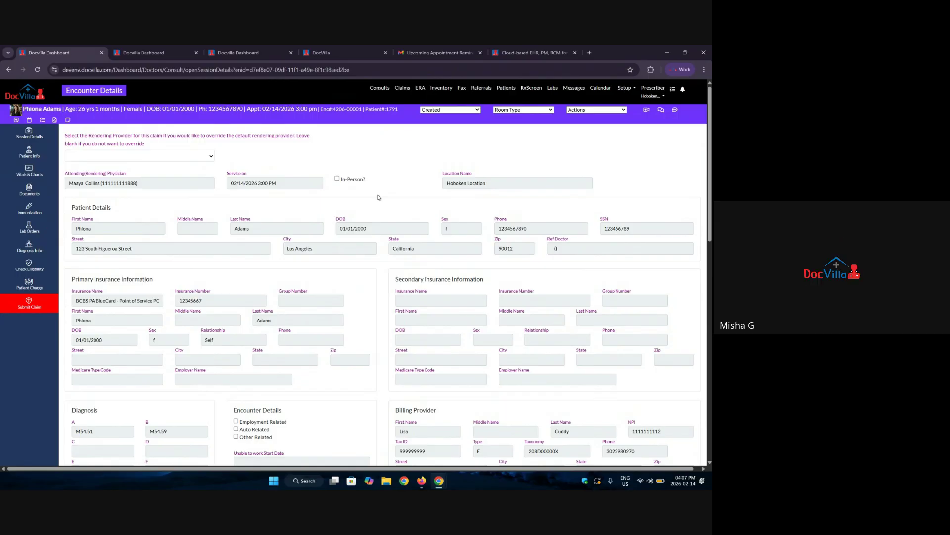
click(27, 249)
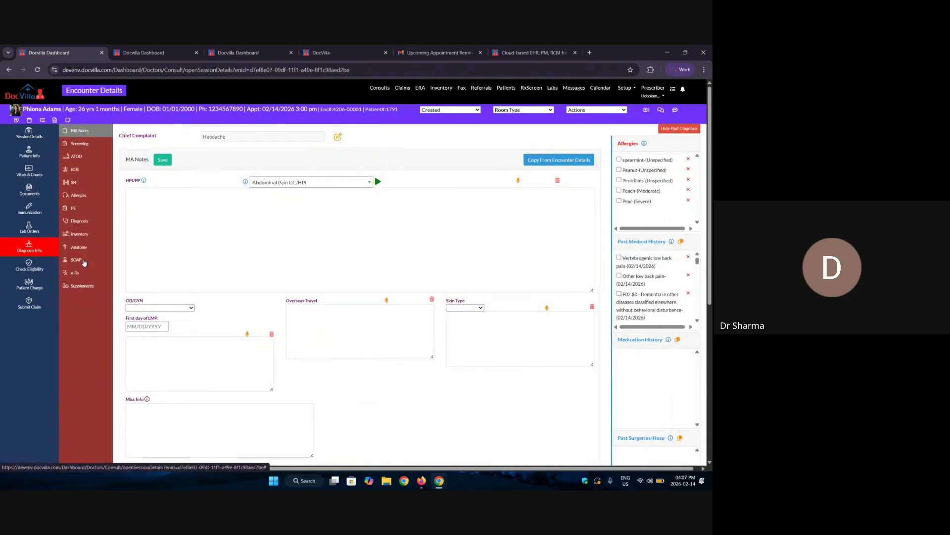
Open the encounter's SOAP notes and browse the SOAP template list without changing it.
click(84, 263)
click(656, 97)
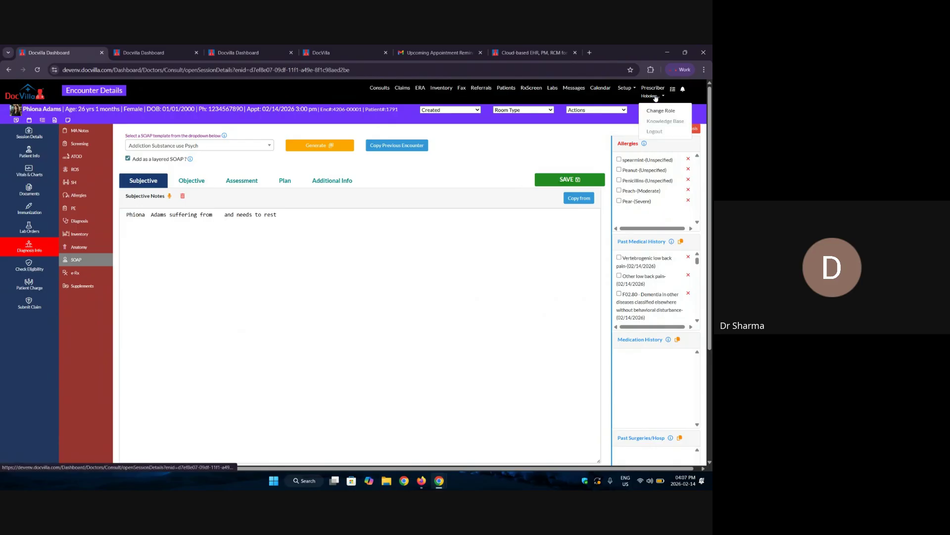
click(625, 88)
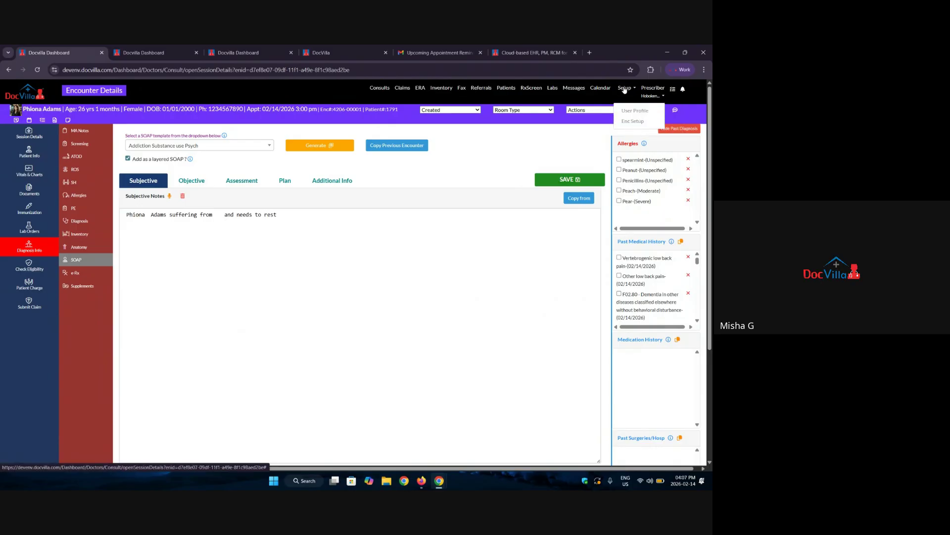
click(208, 147)
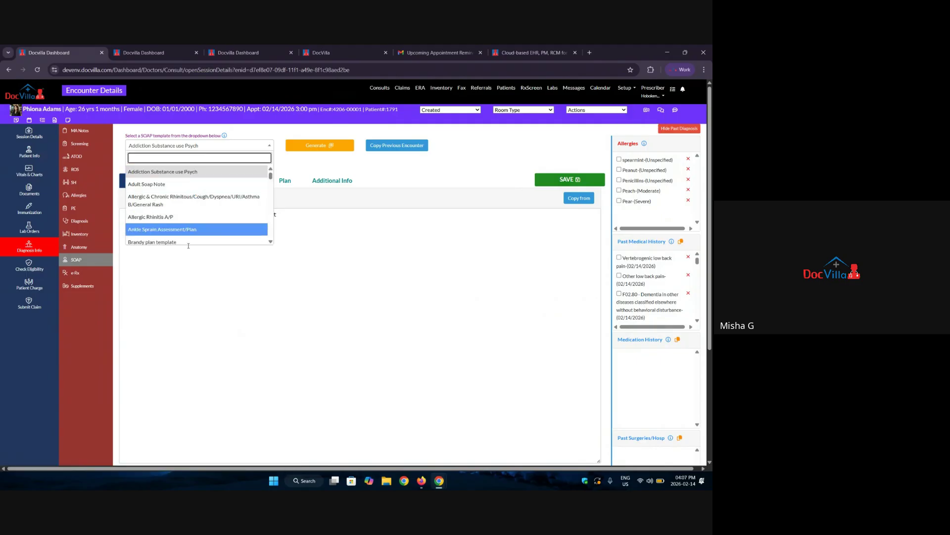
click(261, 298)
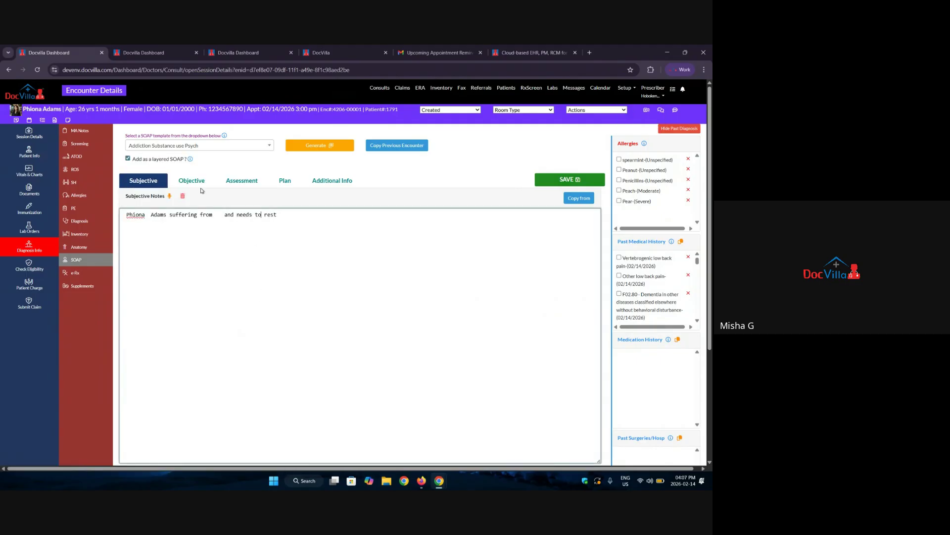
click(198, 146)
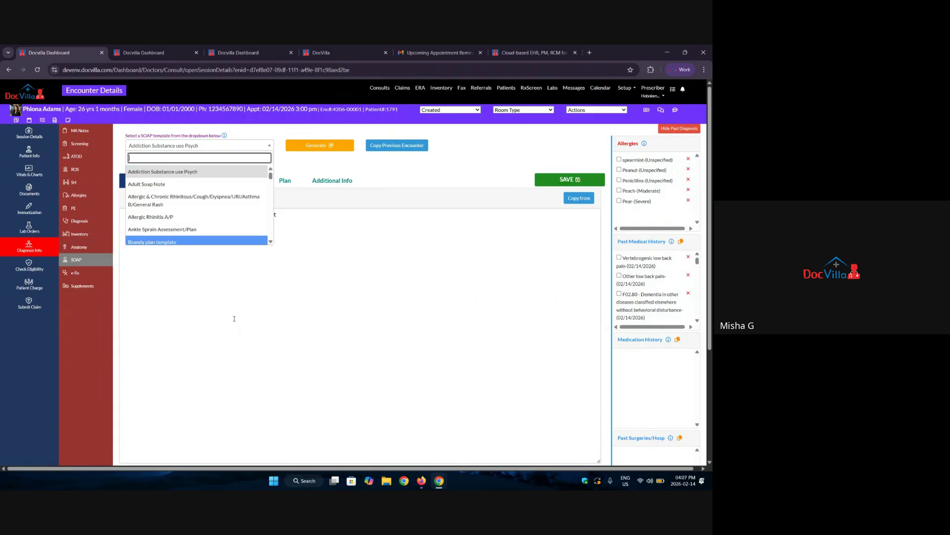
click(234, 318)
Under Setup > Enc Setup Custom Templates, create a new template.
click(625, 89)
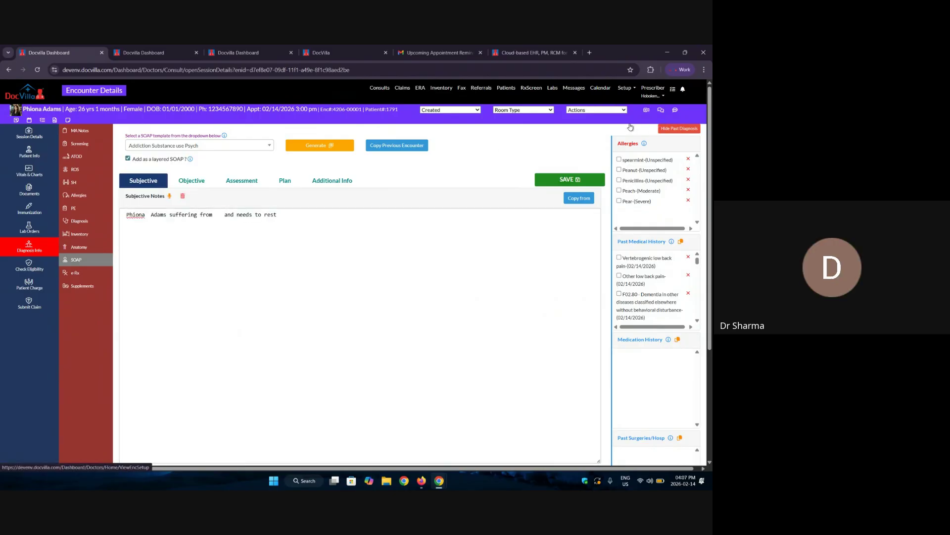
click(632, 122)
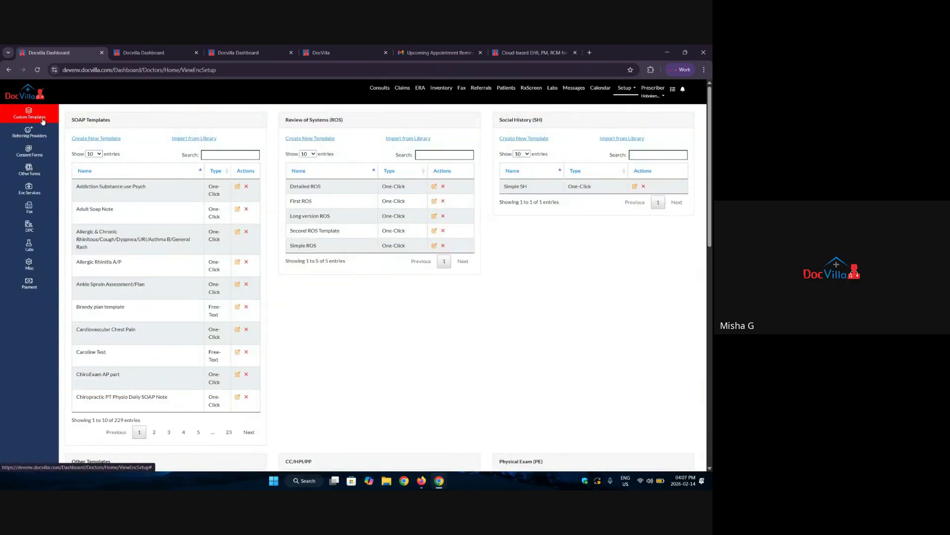
click(96, 139)
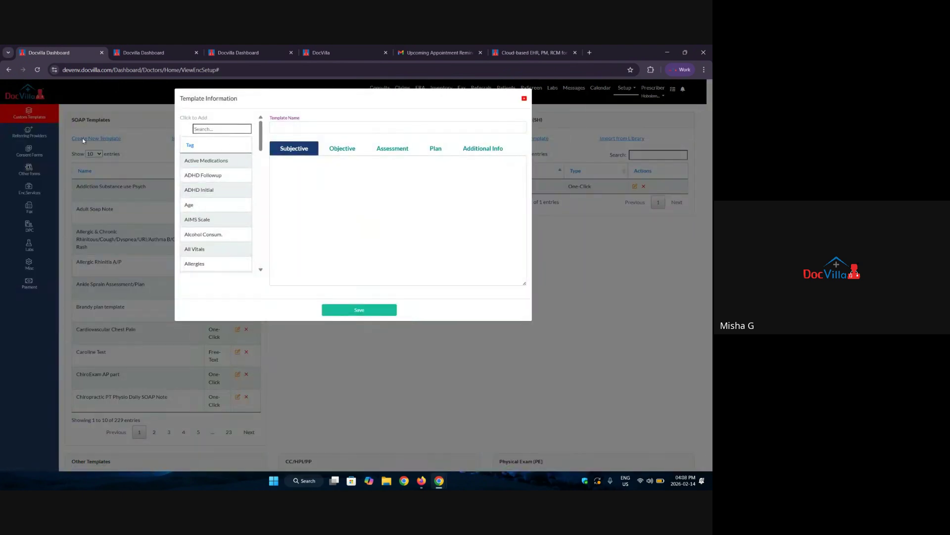
Start the Subjective text with First Name and Last Name tags, then 'is presenting today with _______________ . He/She is'.
click(307, 172)
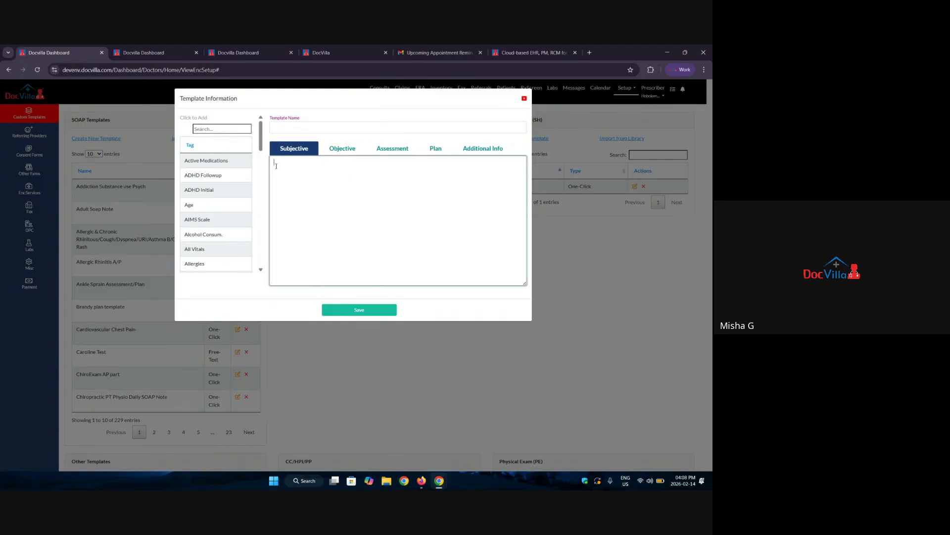
click(208, 130)
text(ic)
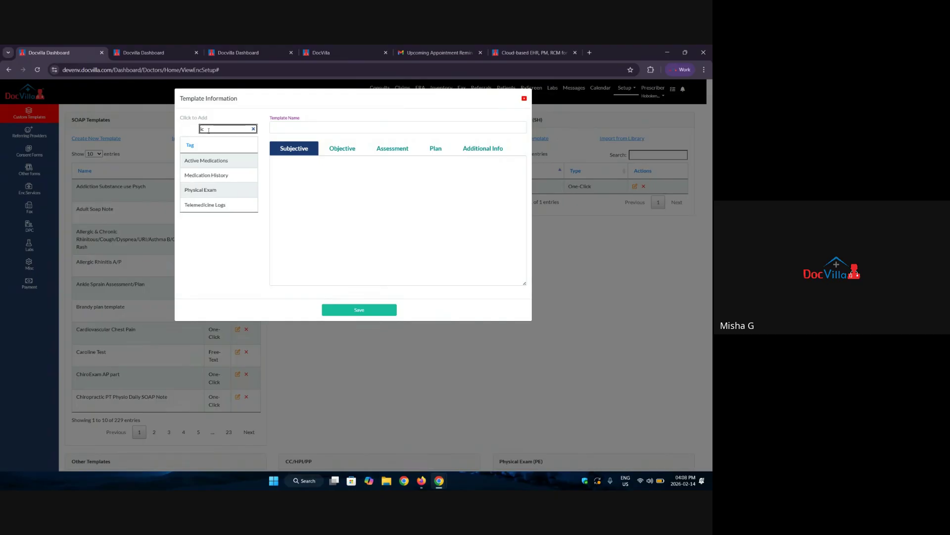
text(d)
key(BackSpace)
key(BackSpace)
key(BackSpace)
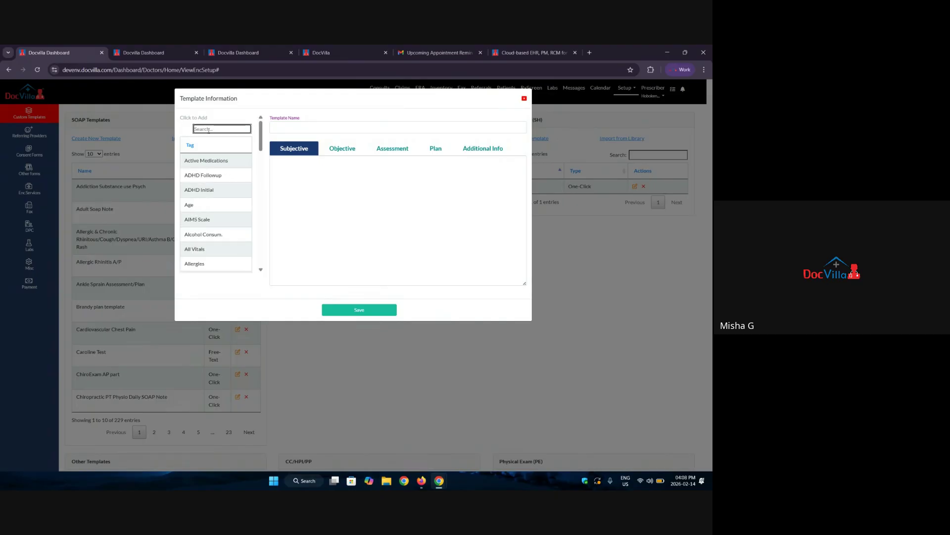
text(name)
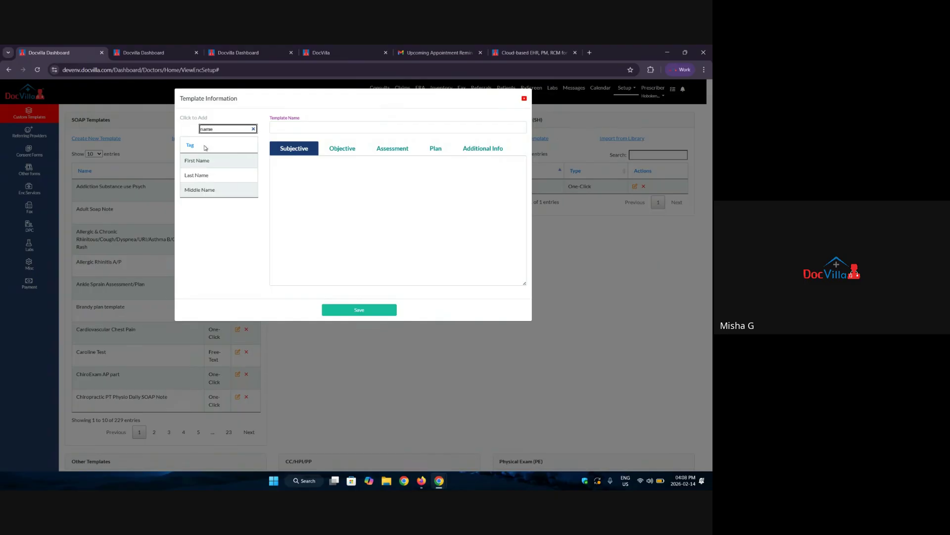
click(200, 161)
click(200, 176)
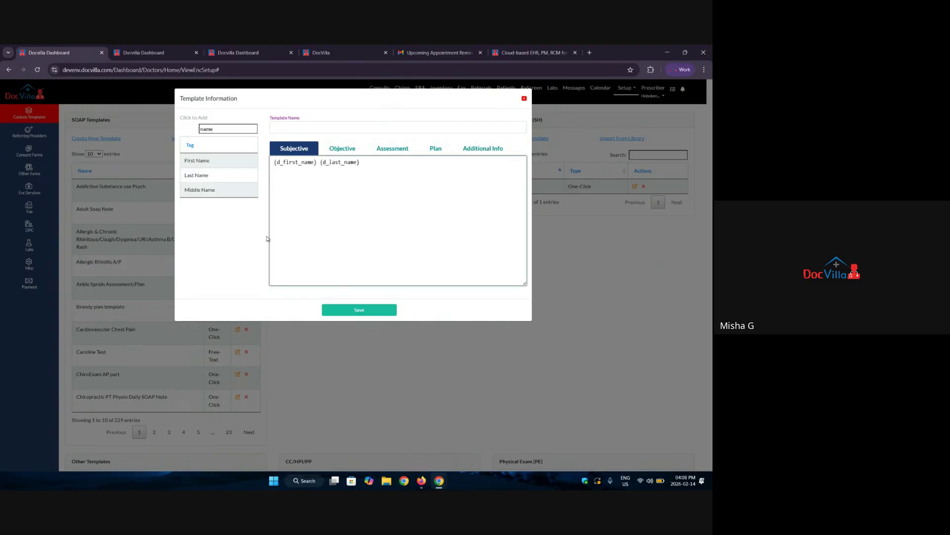
text(is presenting today with )
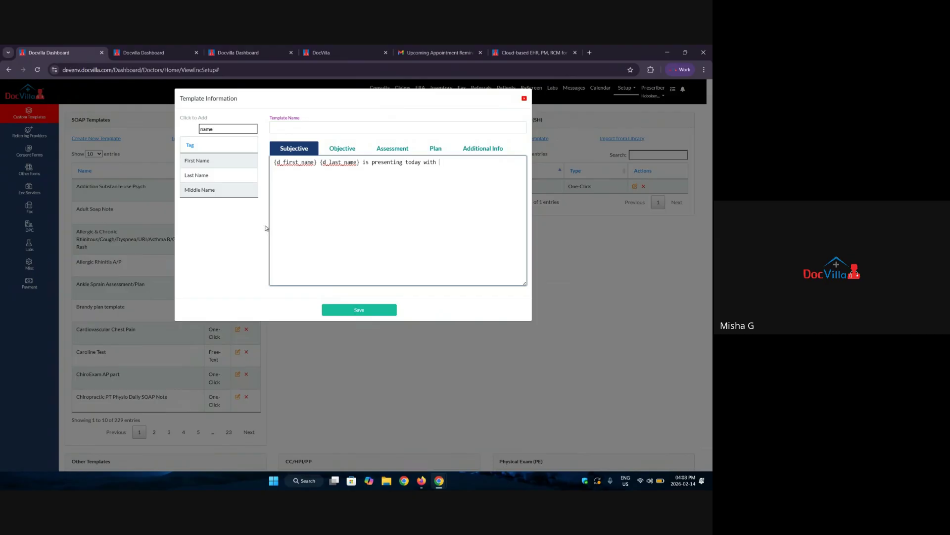
text(headc)
key(BackSpace)
key(BackSpace)
text(_______________ . He/She is)
Add the Age tag with 'yr age', then the Drug Usage, Tobacco Usage and Diagnosis tags.
double_click(228, 130)
text(age)
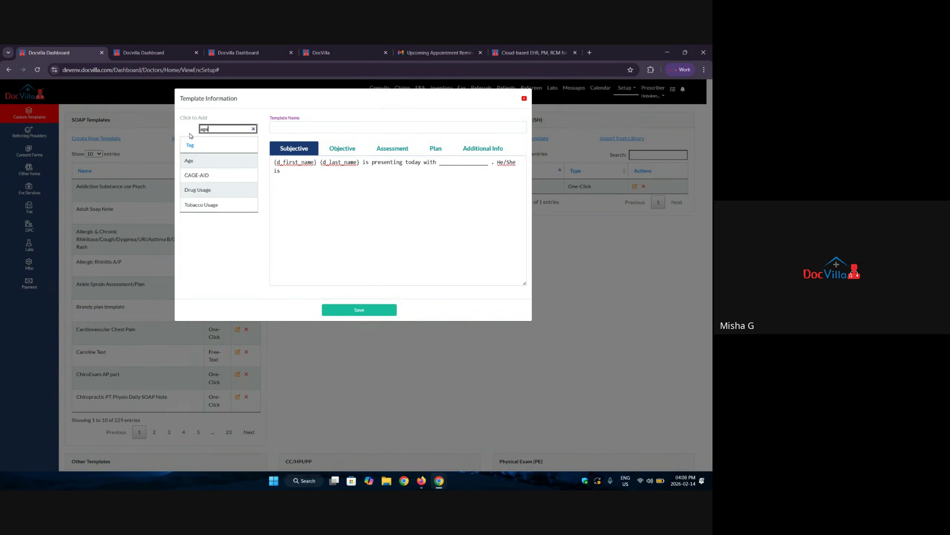
double_click(207, 165)
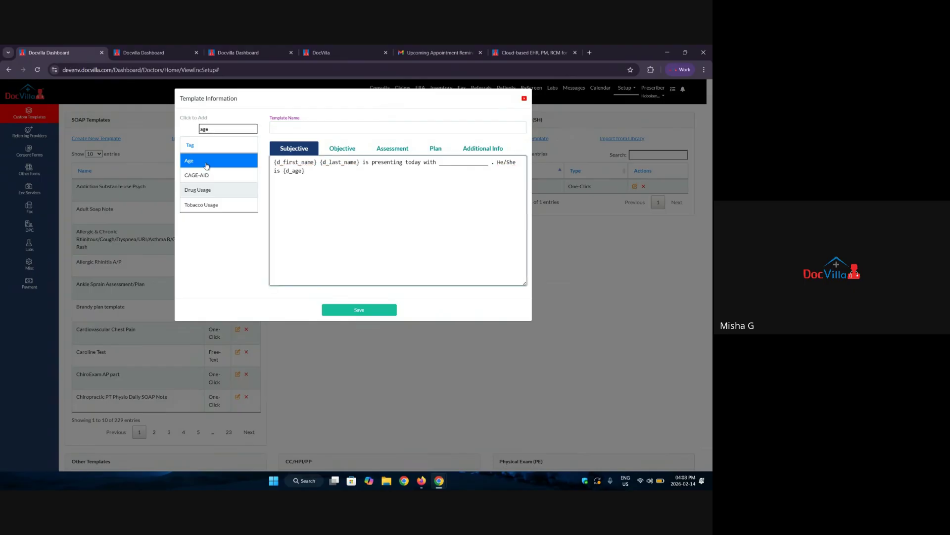
text(yr age.)
double_click(206, 190)
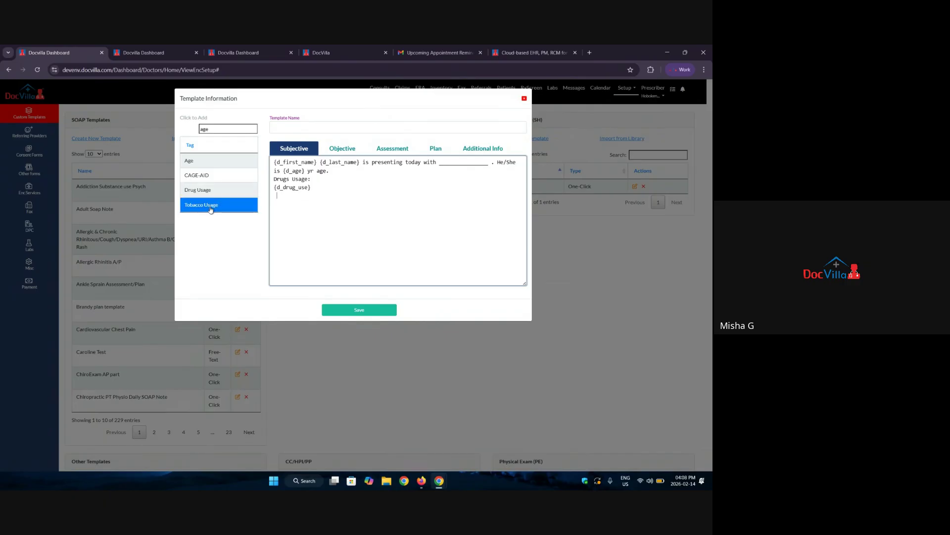
double_click(211, 205)
double_click(222, 129)
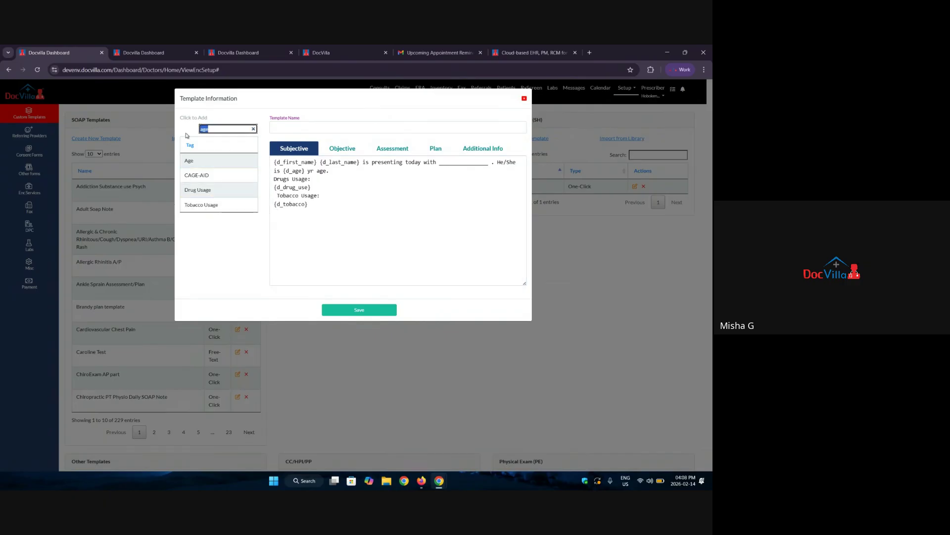
text(dia)
double_click(206, 161)
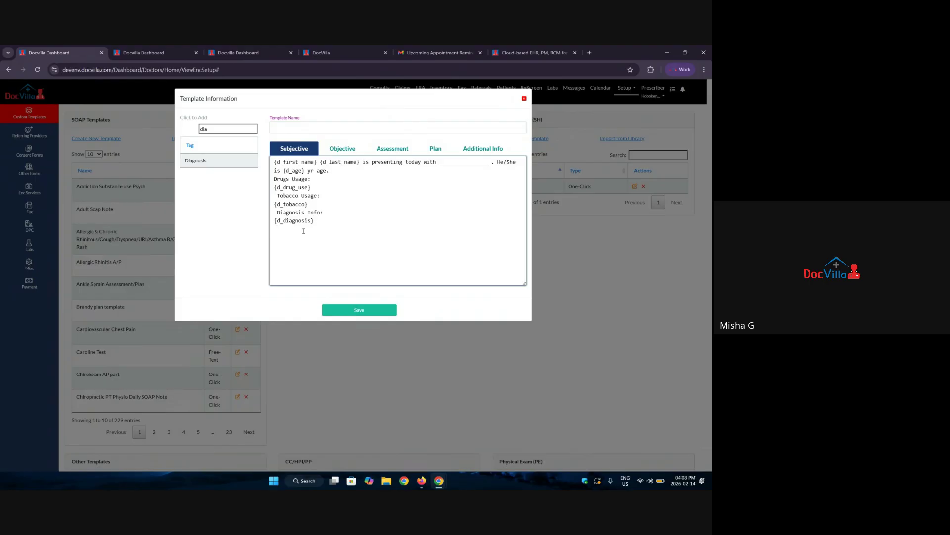
Add the All Vitals tag, then scroll through the full list of insertable tags.
click(202, 129)
key(BackSpace)
key(BackSpace)
key(BackSpace)
text(v)
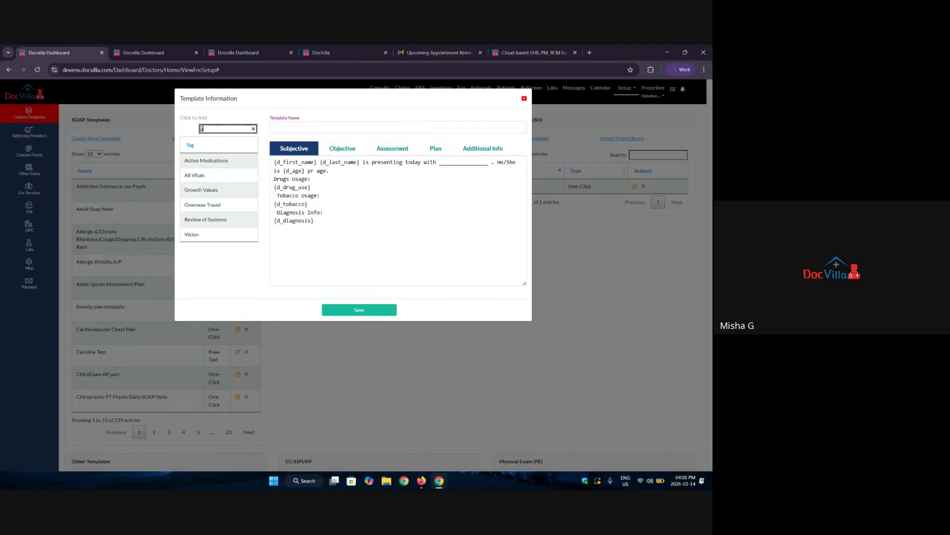
text(itak)
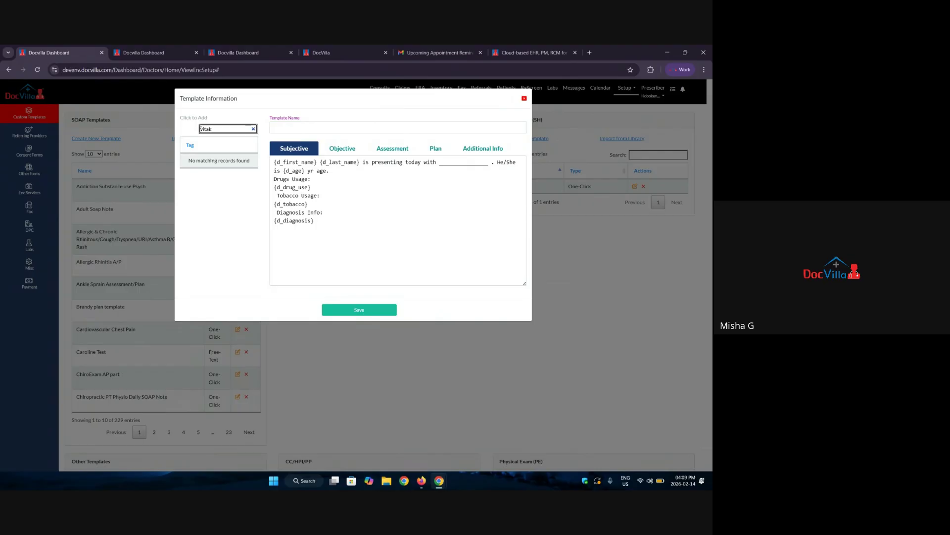
key(BackSpace)
text(l)
click(233, 160)
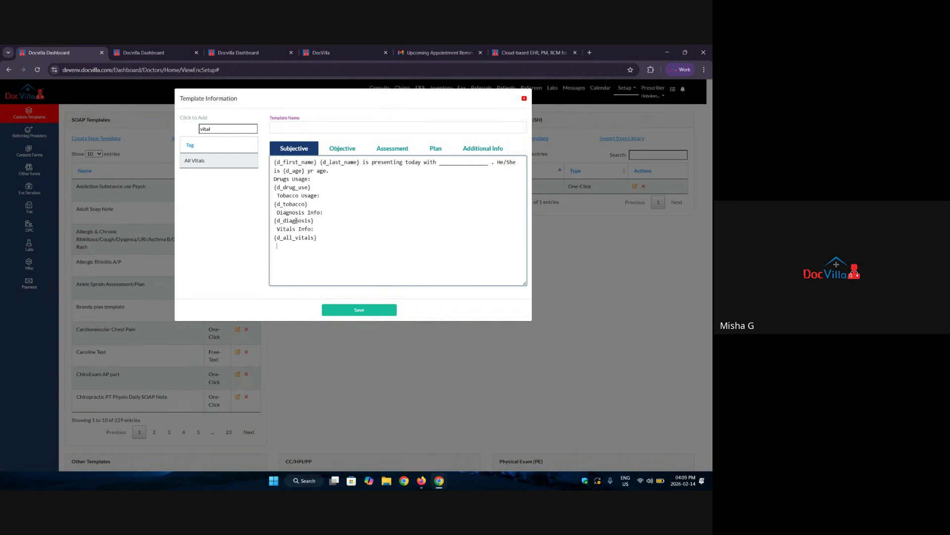
click(253, 129)
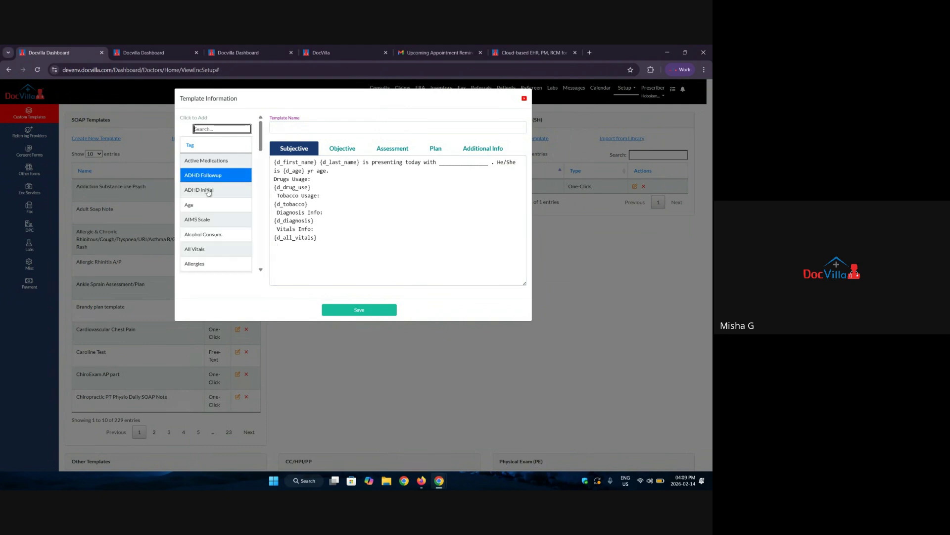
scroll(207, 195, down, 2)
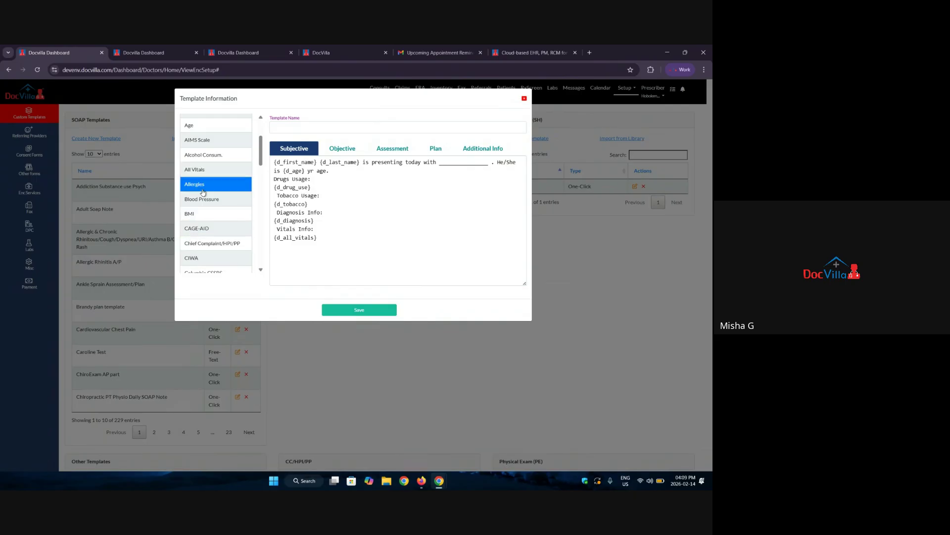
scroll(203, 221, down, 2)
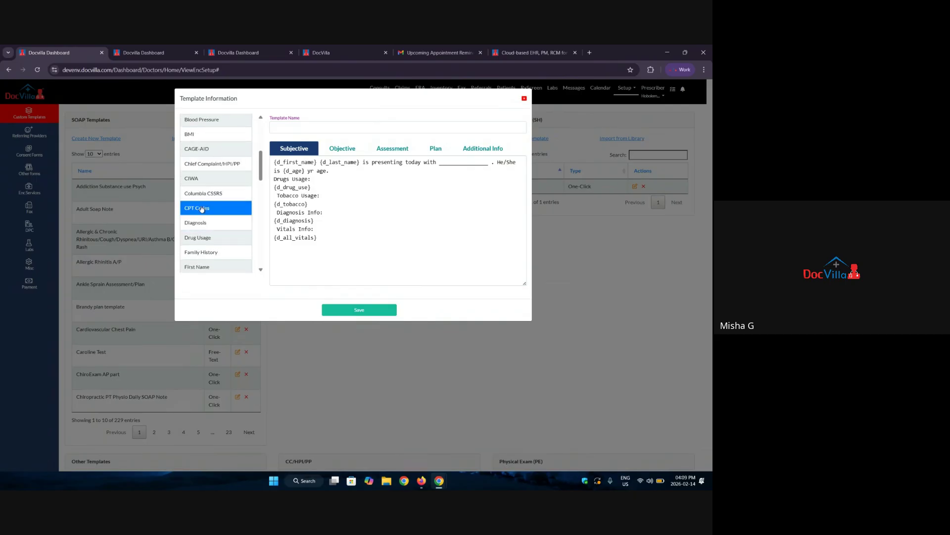
scroll(202, 209, down, 1)
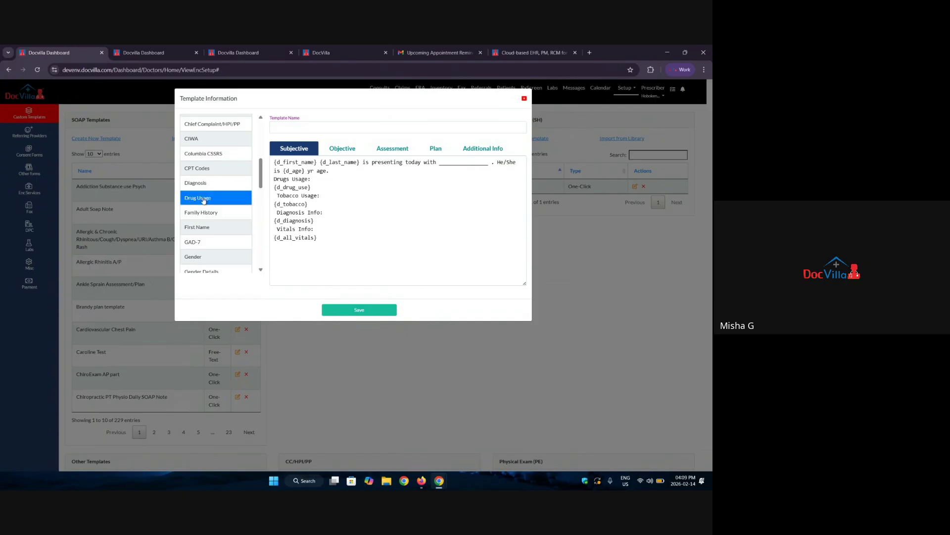
scroll(200, 216, down, 1)
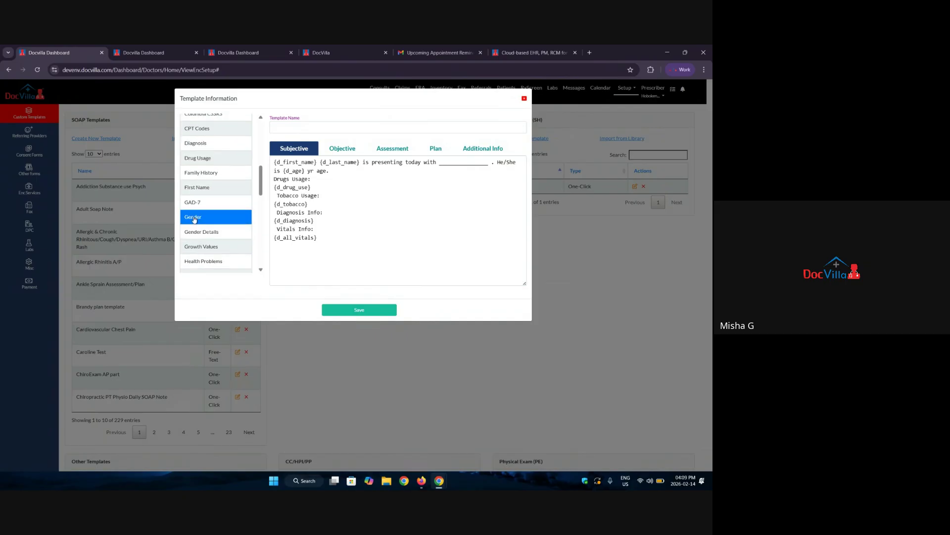
scroll(194, 220, down, 2)
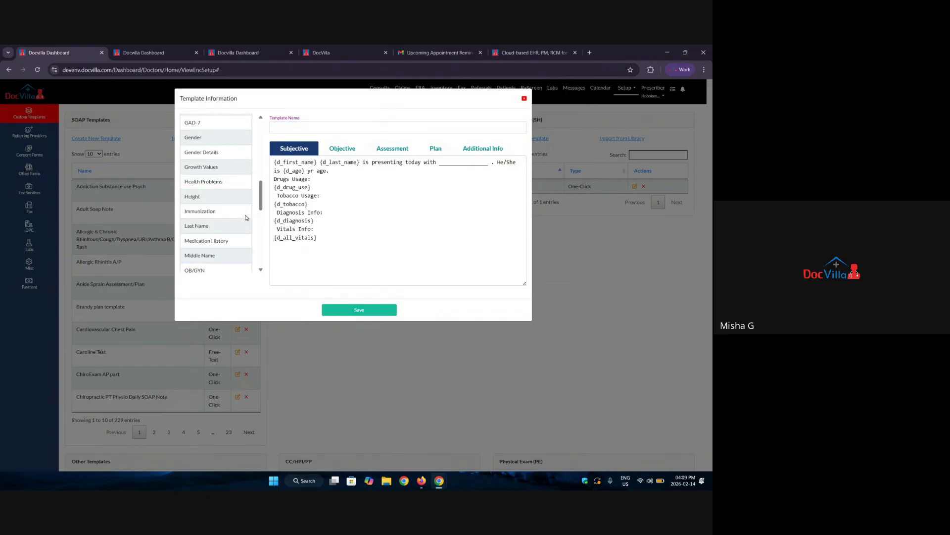
scroll(208, 233, down, 1)
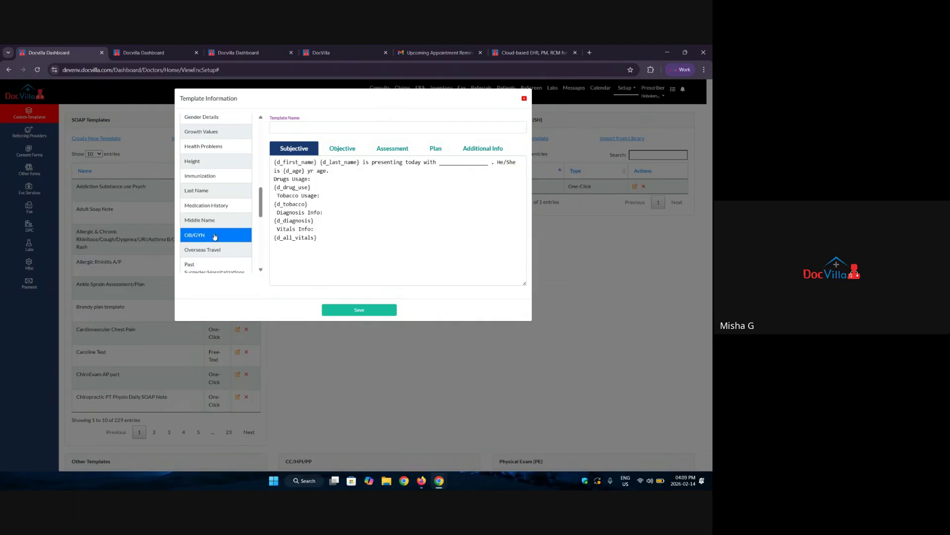
scroll(213, 235, down, 5)
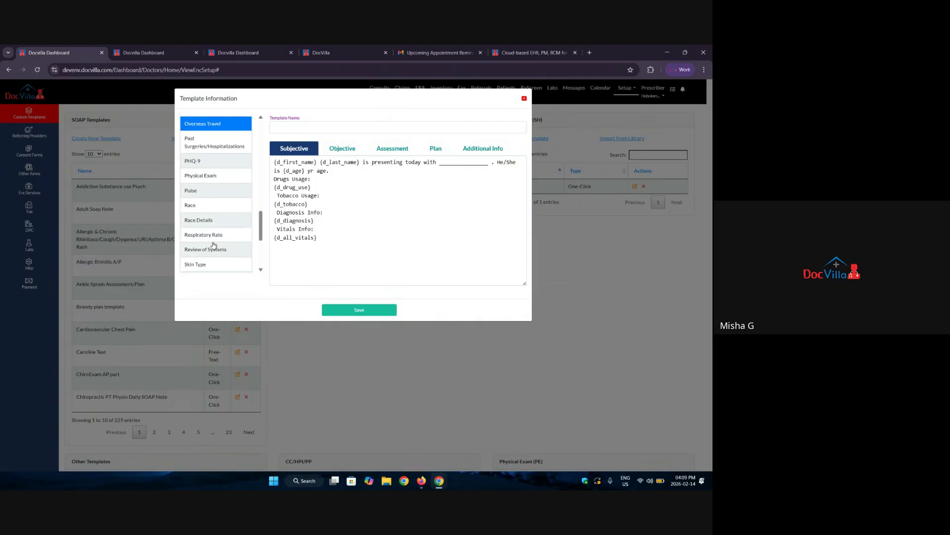
scroll(214, 238, up, 4)
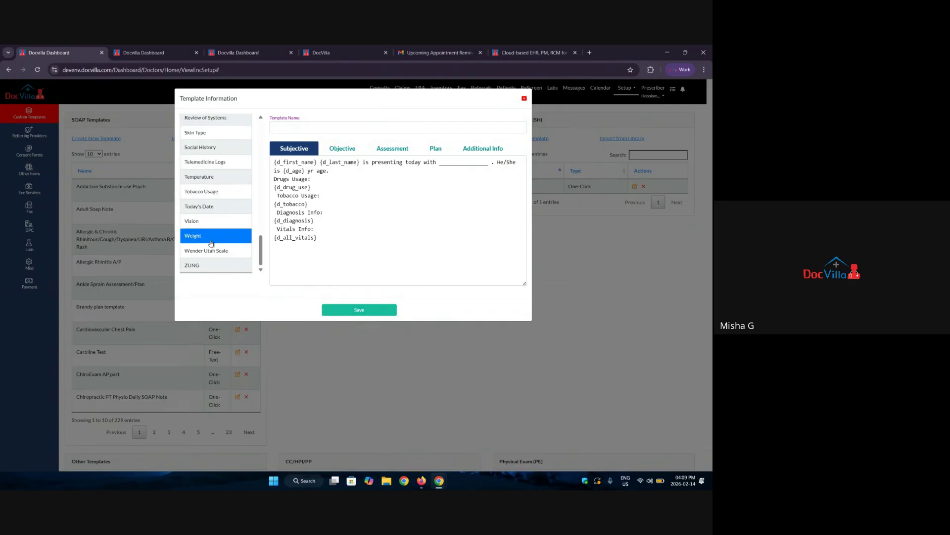
Check the Objective, Assessment and Plan sections, then name the template abc and save it.
click(350, 149)
click(393, 148)
click(436, 149)
click(294, 149)
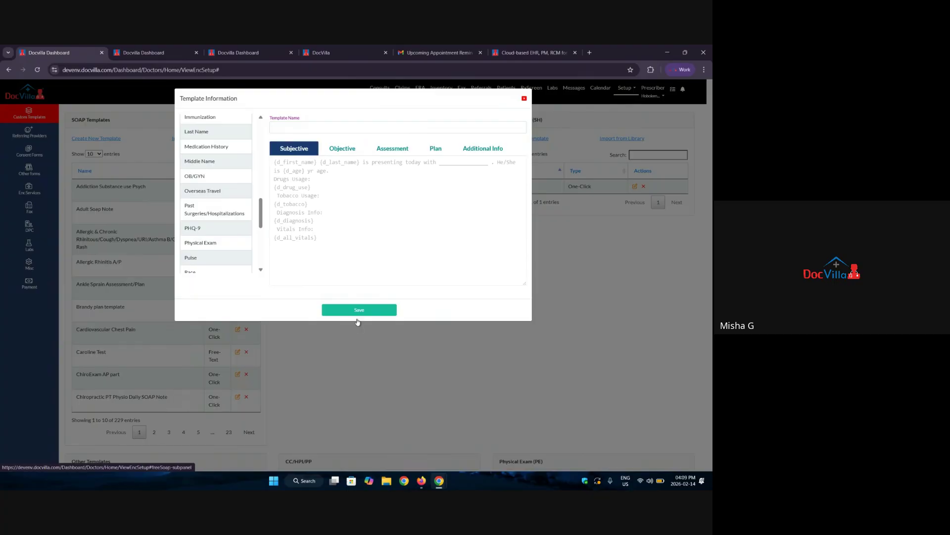
click(293, 132)
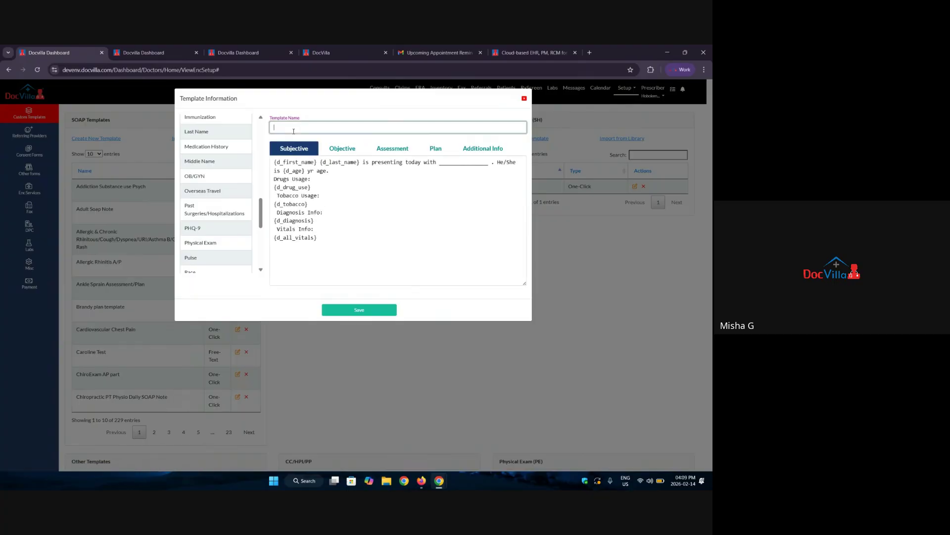
click(337, 308)
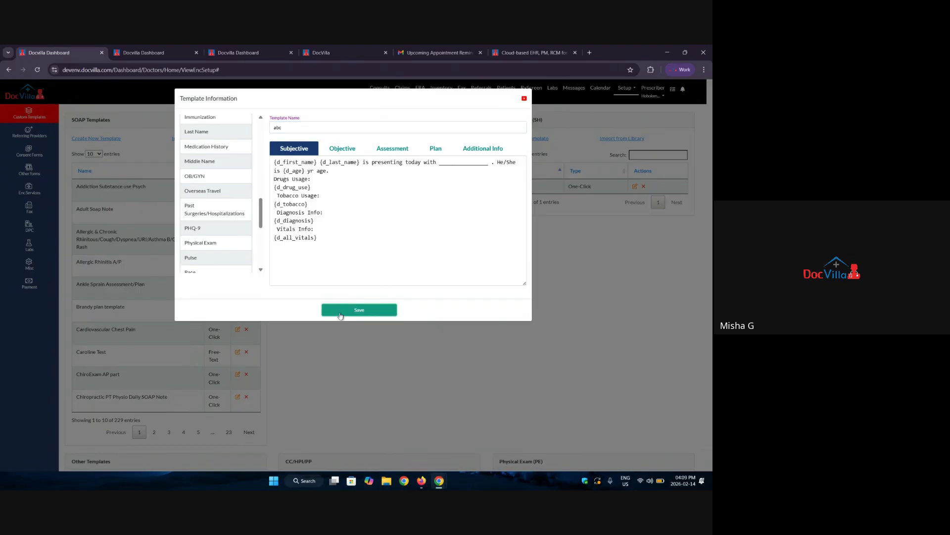
Return to the patient's encounter SOAP page and select the abc template.
click(362, 141)
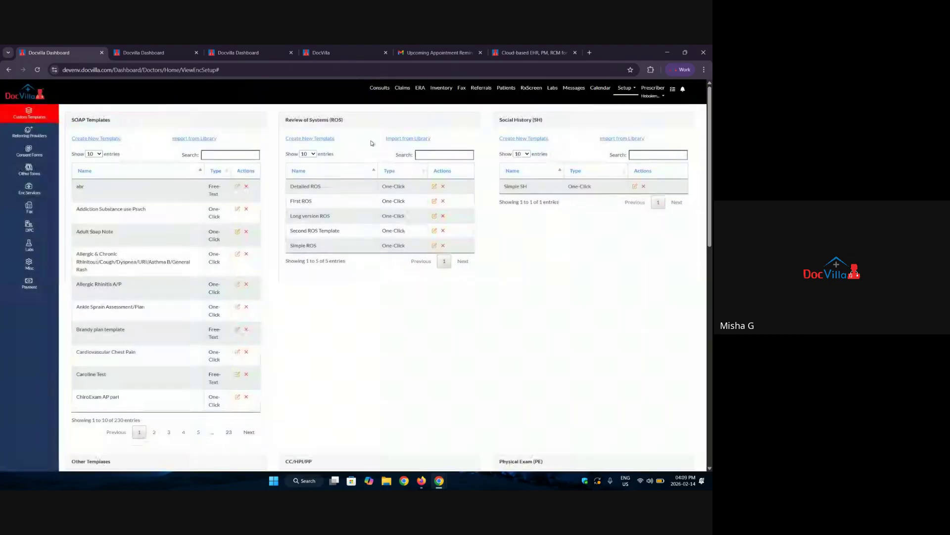
click(26, 266)
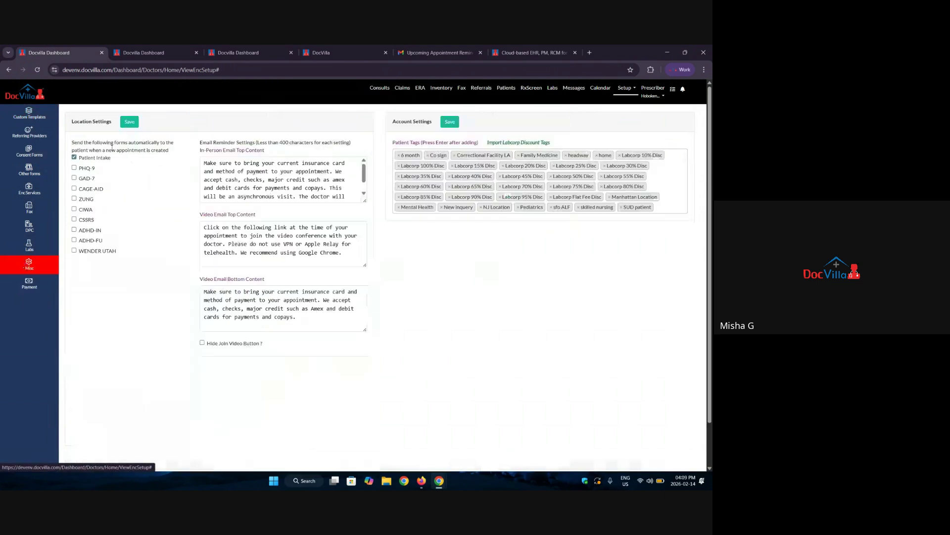
click(394, 89)
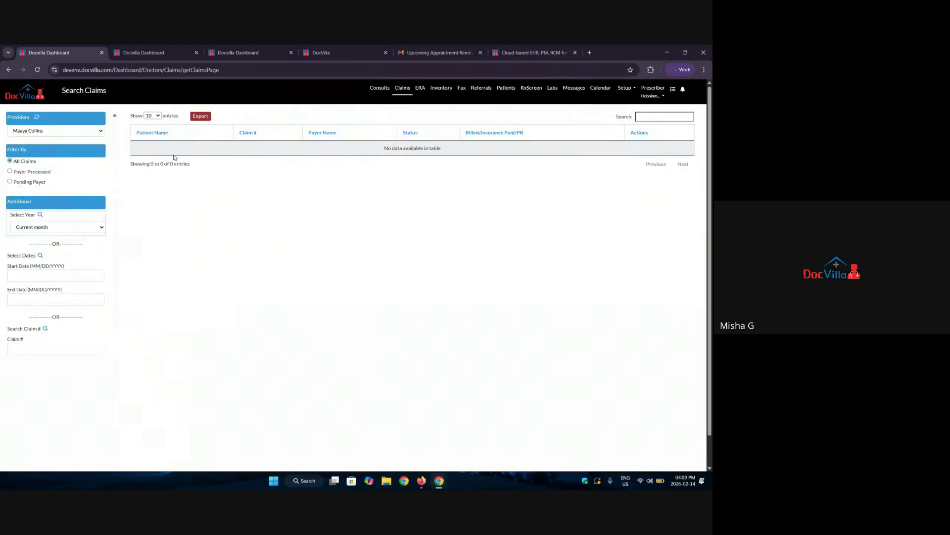
click(373, 92)
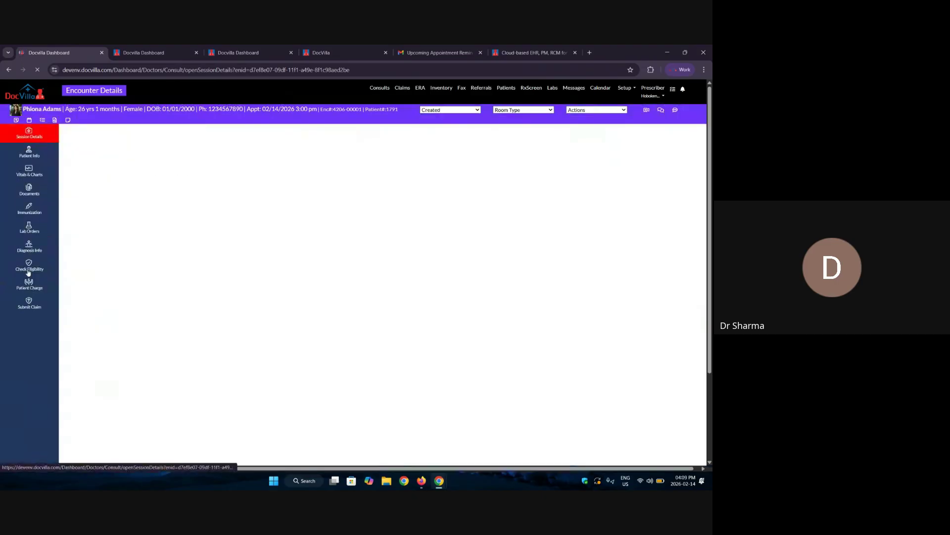
click(34, 247)
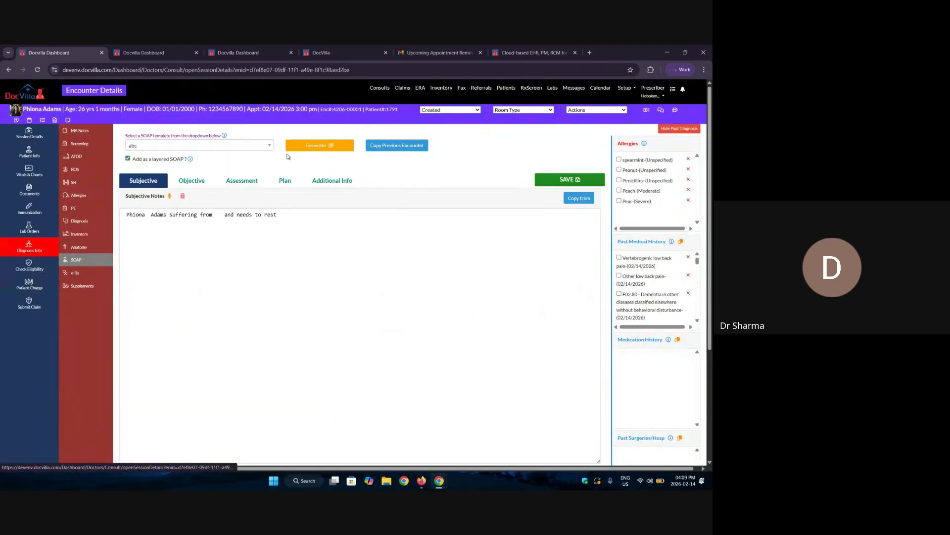
click(247, 147)
click(145, 173)
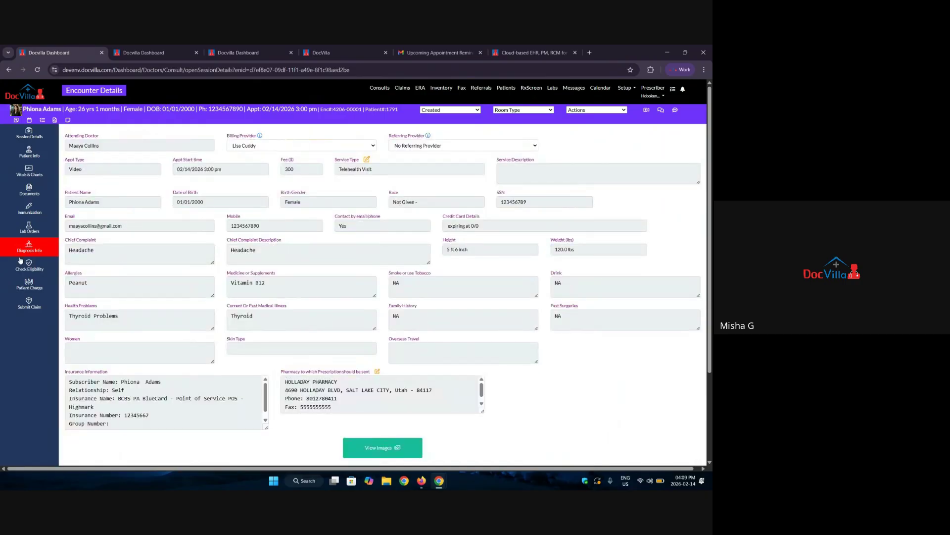
click(75, 260)
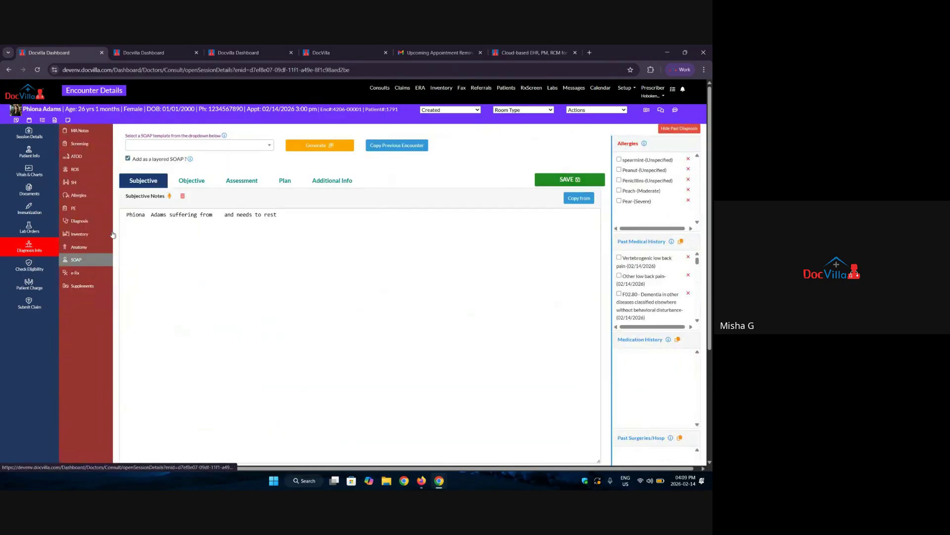
click(158, 146)
click(144, 146)
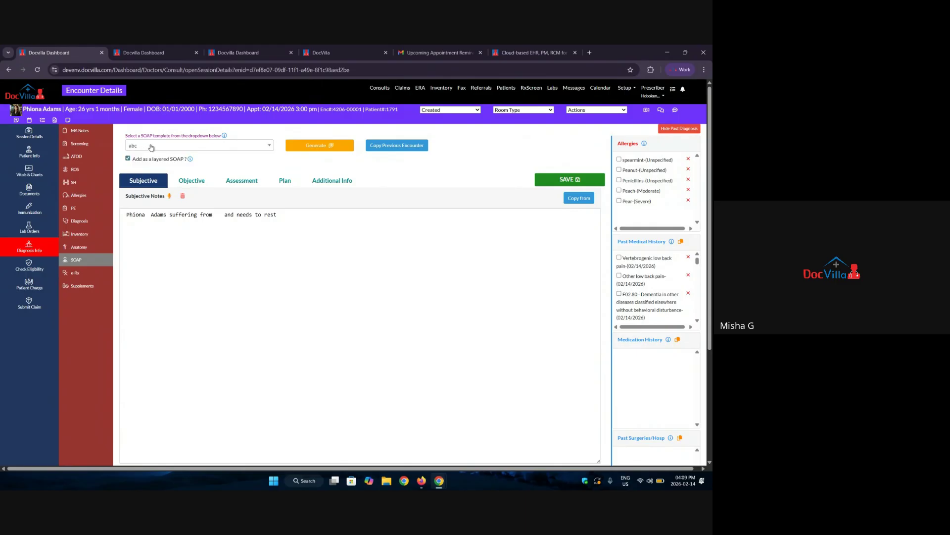
Generate the note from abc and highlight the filled tobacco usage, diagnoses and vitals.
click(333, 146)
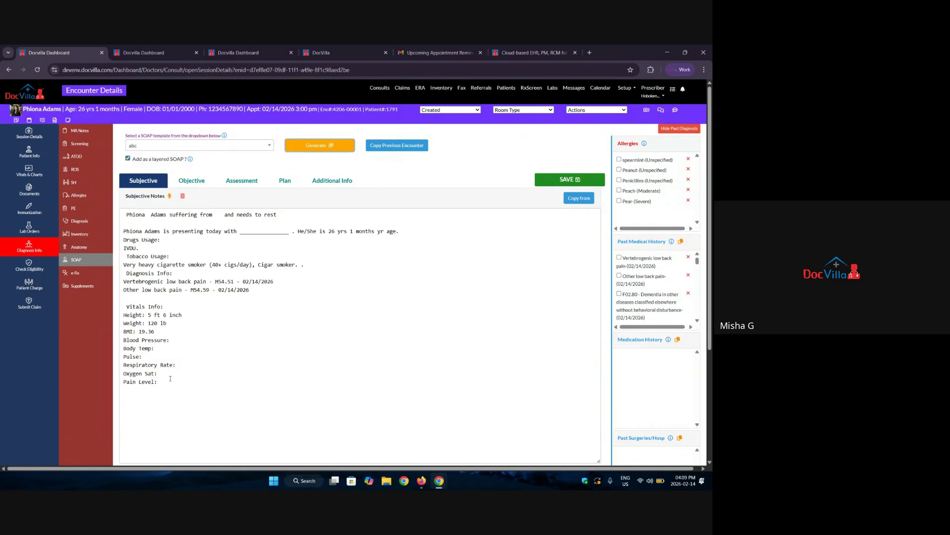
drag(170, 378, 203, 379)
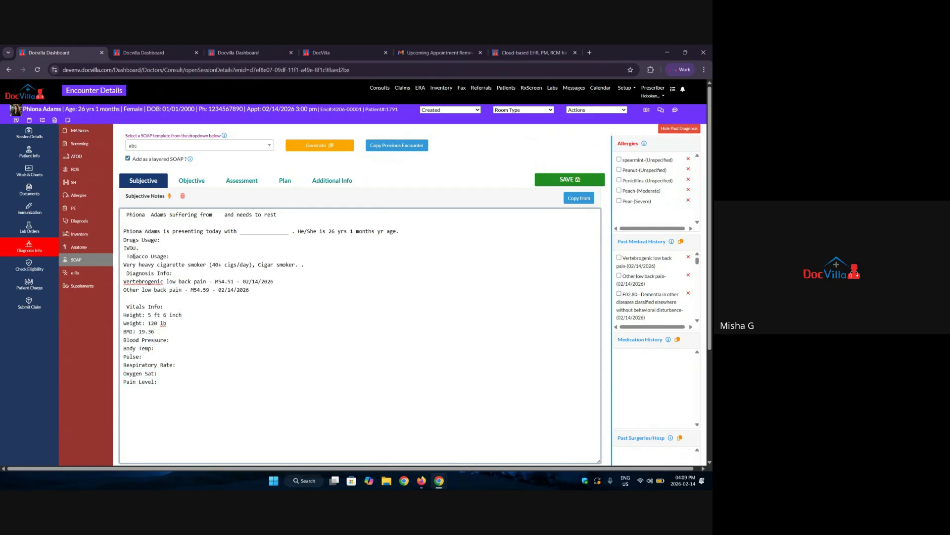
drag(127, 256, 265, 288)
click(218, 346)
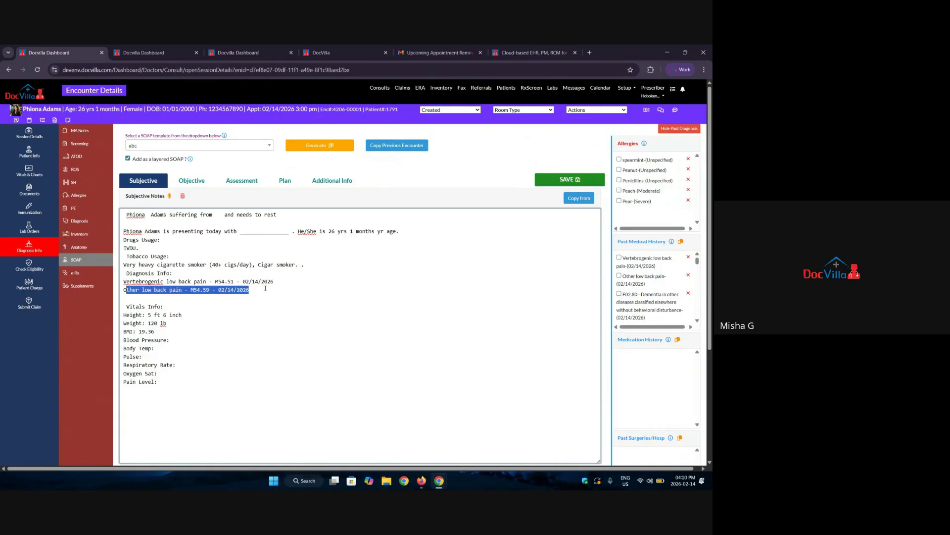
drag(171, 306, 124, 307)
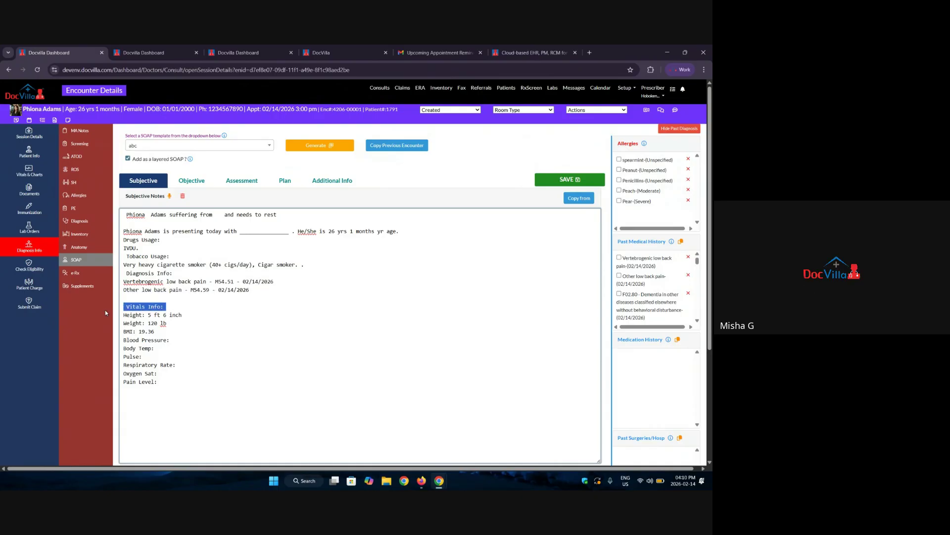
drag(169, 340, 173, 340)
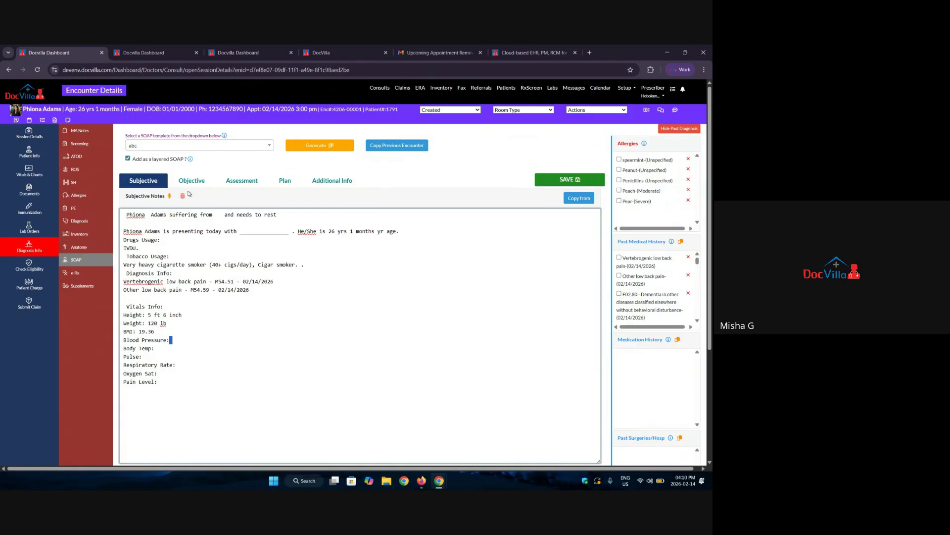
Check the generated Objective and Assessment notes.
click(205, 183)
click(238, 182)
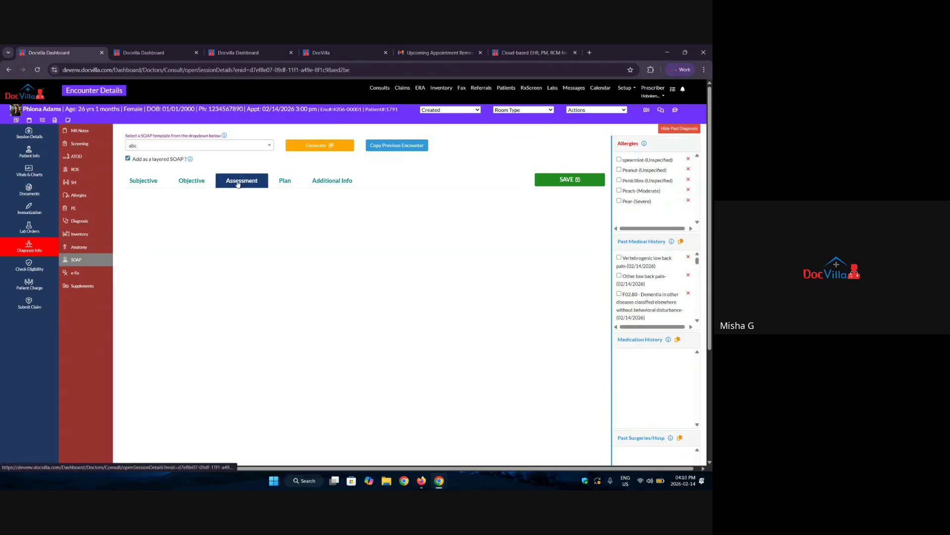
click(190, 183)
click(236, 147)
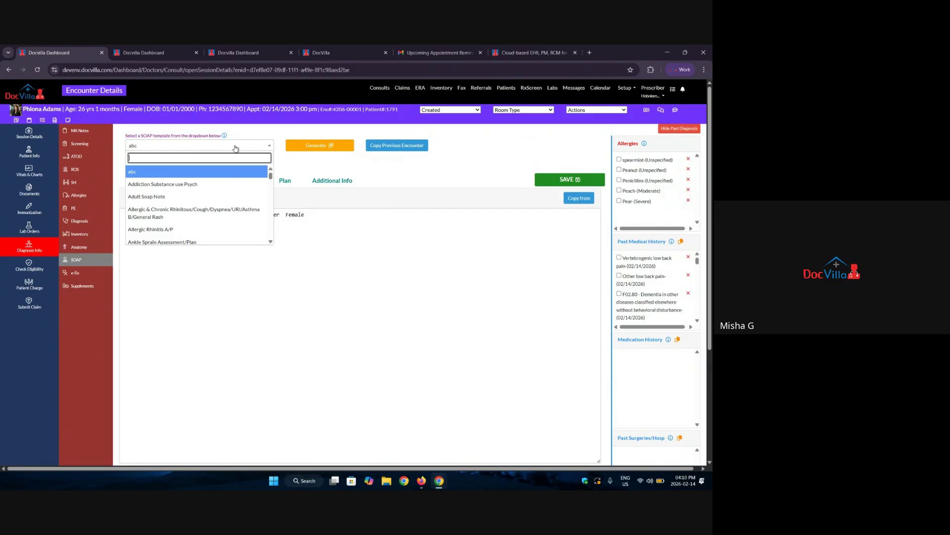
Search 'psych', generate from Detailed Psych HPI SOAP, and scroll through its template preview before closing it.
text(ps)
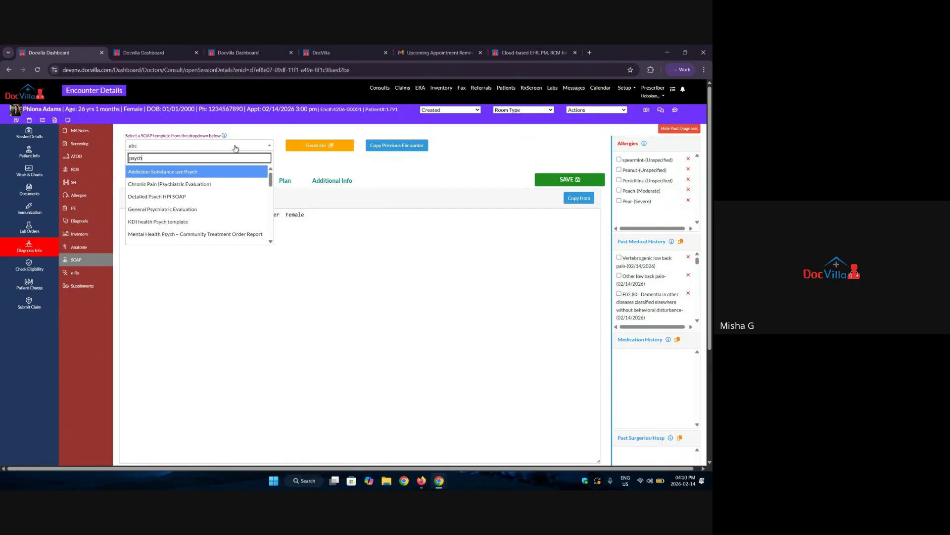
text(ych)
click(186, 196)
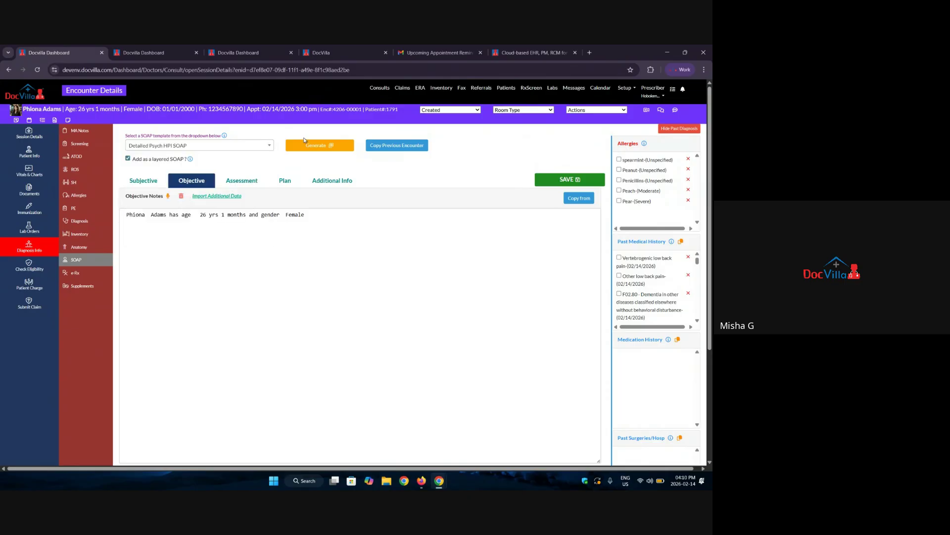
click(315, 146)
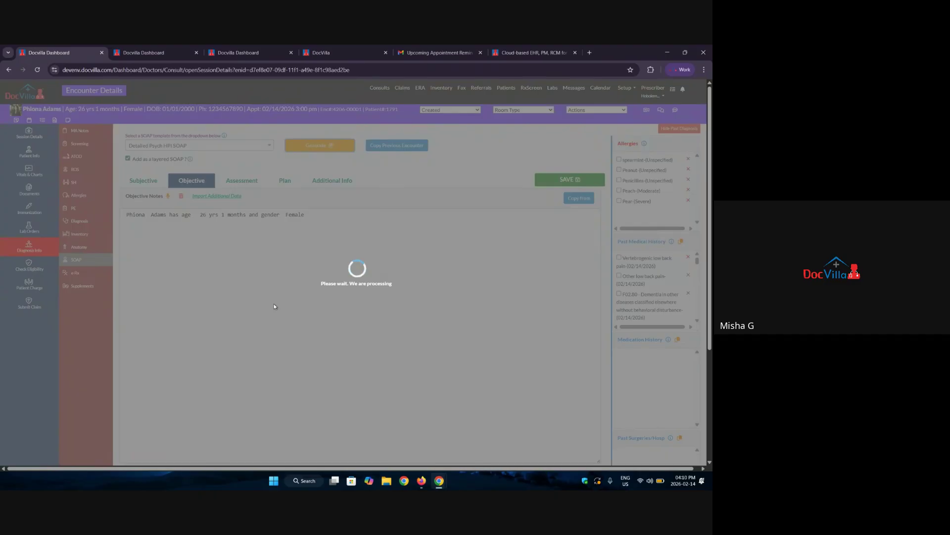
scroll(102, 323, down, 8)
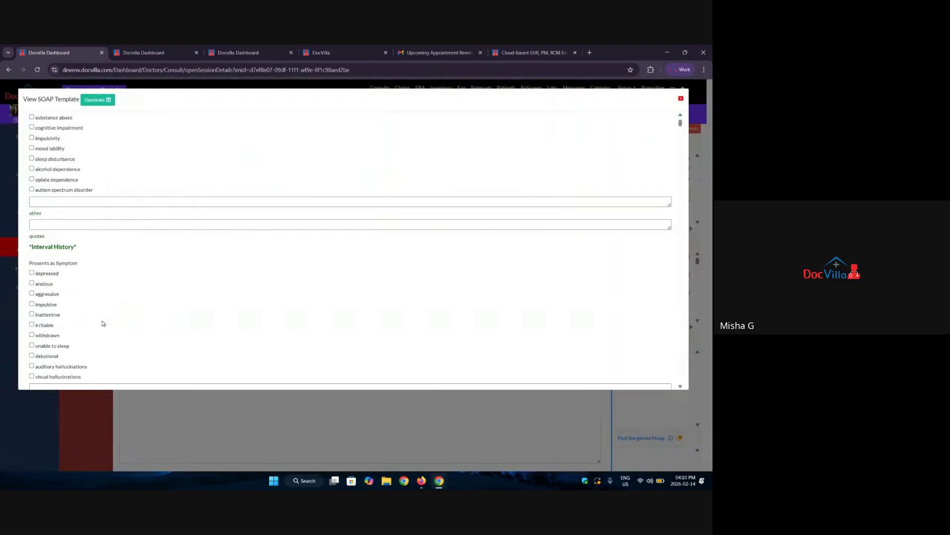
scroll(99, 311, down, 15)
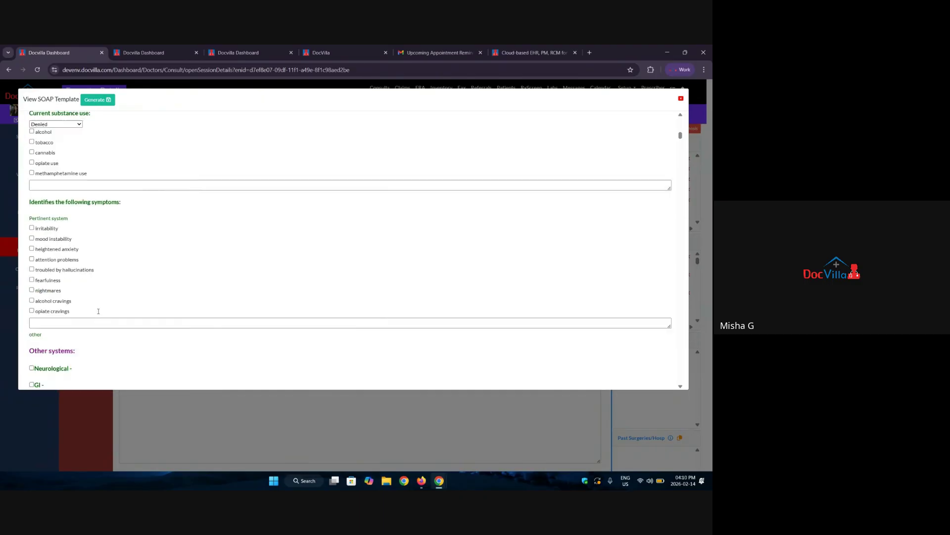
scroll(99, 311, down, 15)
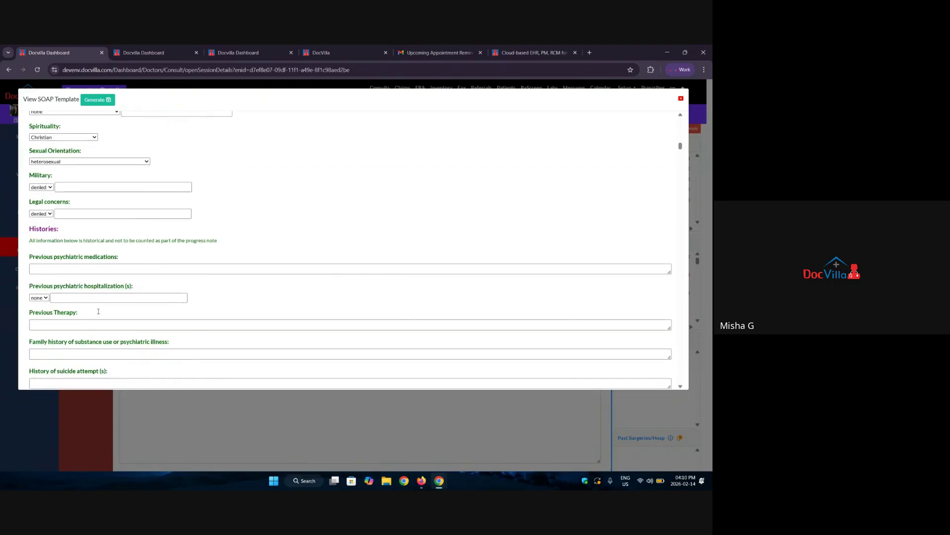
scroll(99, 311, down, 3)
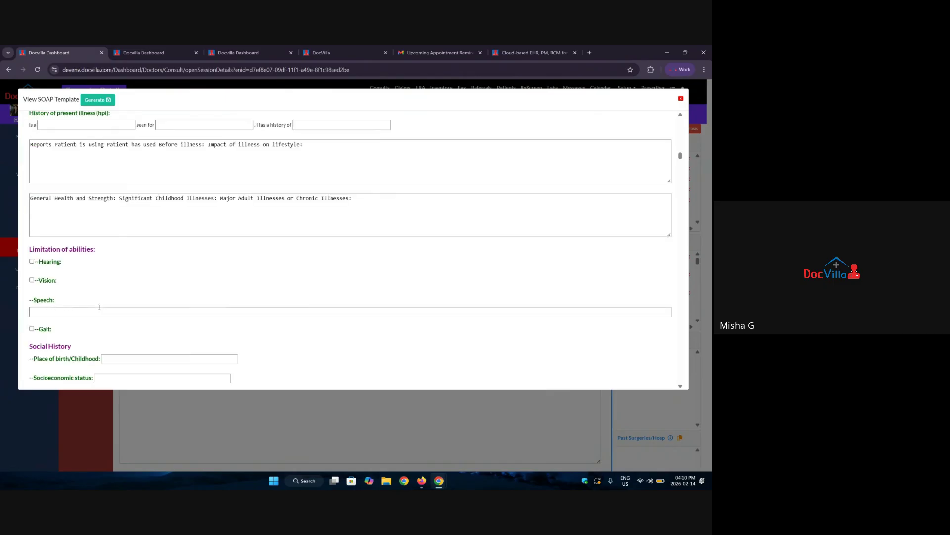
scroll(56, 321, down, 15)
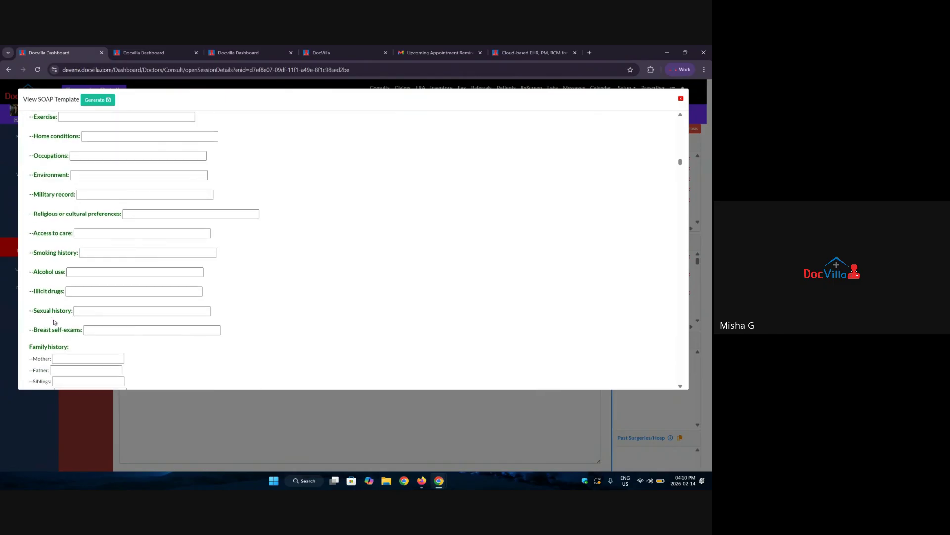
scroll(55, 323, down, 15)
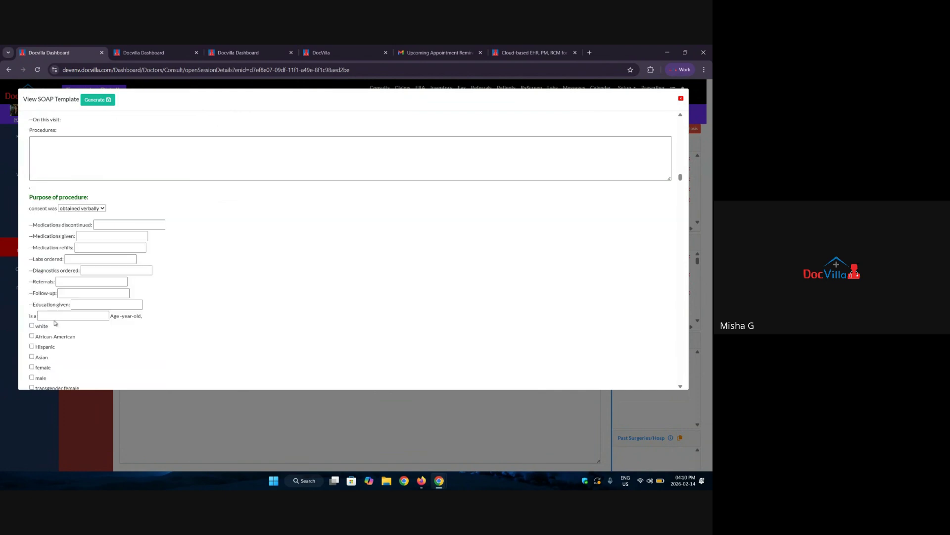
scroll(55, 322, down, 15)
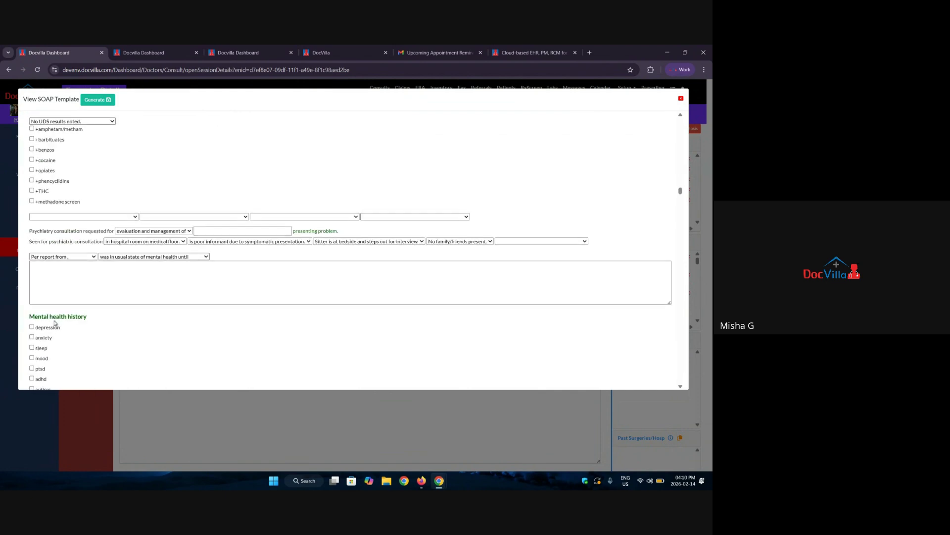
scroll(55, 323, down, 5)
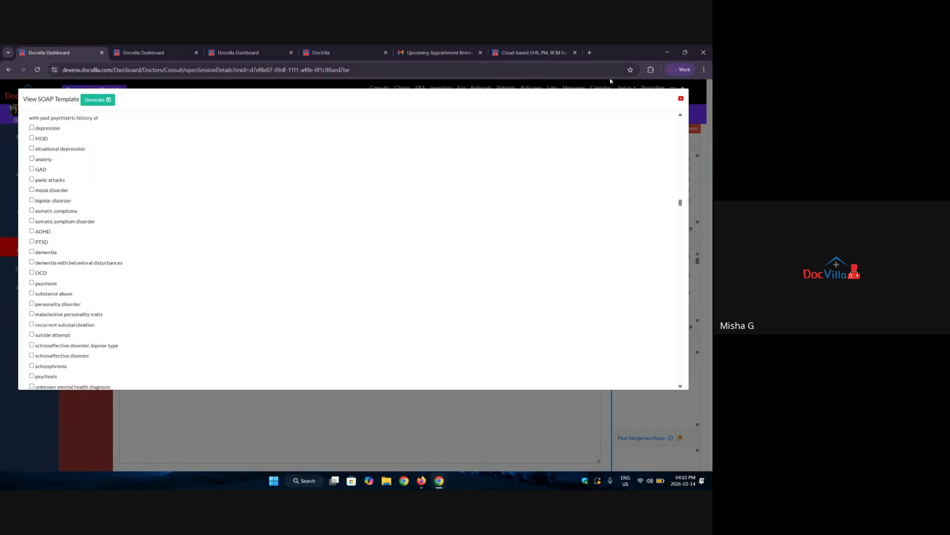
click(681, 100)
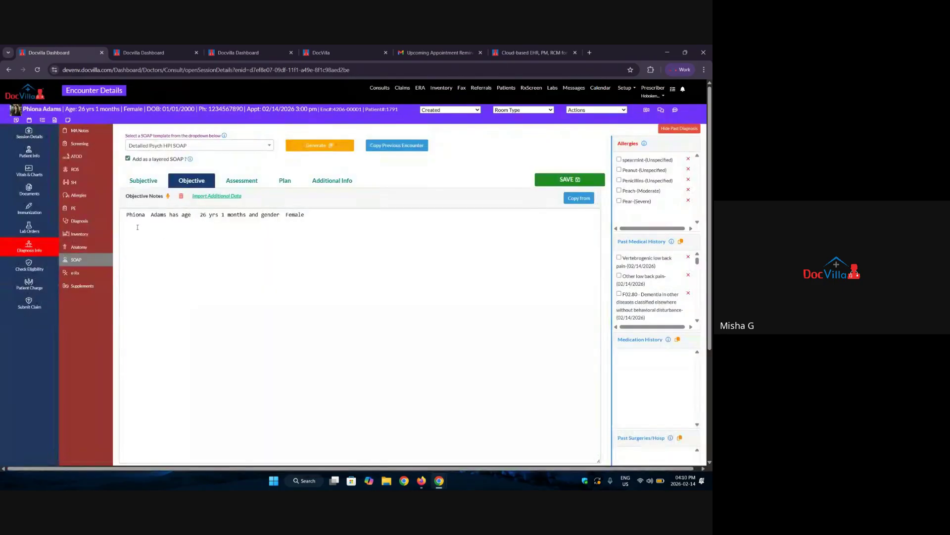
Delete all generated Subjective notes with the trash icon and confirm with OK.
scroll(167, 302, down, 2)
drag(148, 317, 127, 150)
click(375, 265)
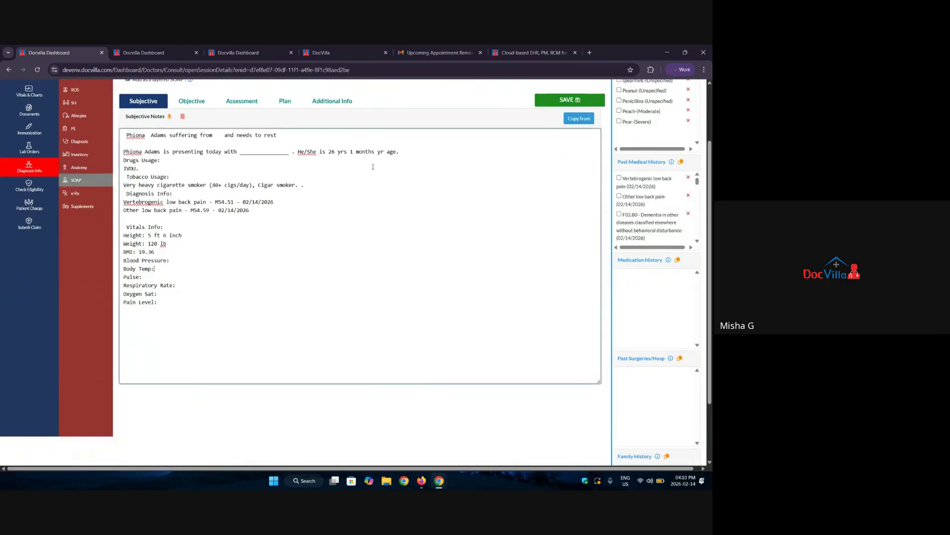
drag(330, 151, 362, 154)
scroll(199, 265, up, 1)
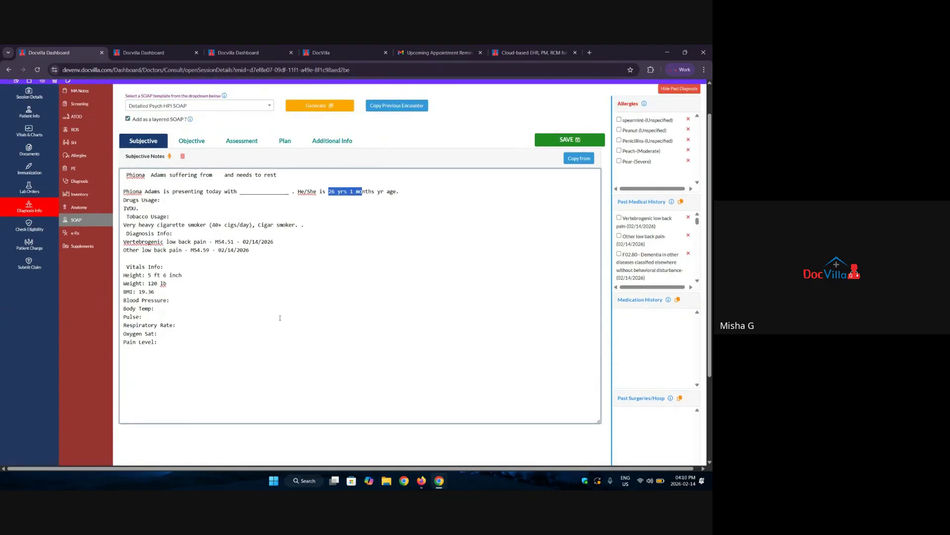
click(183, 156)
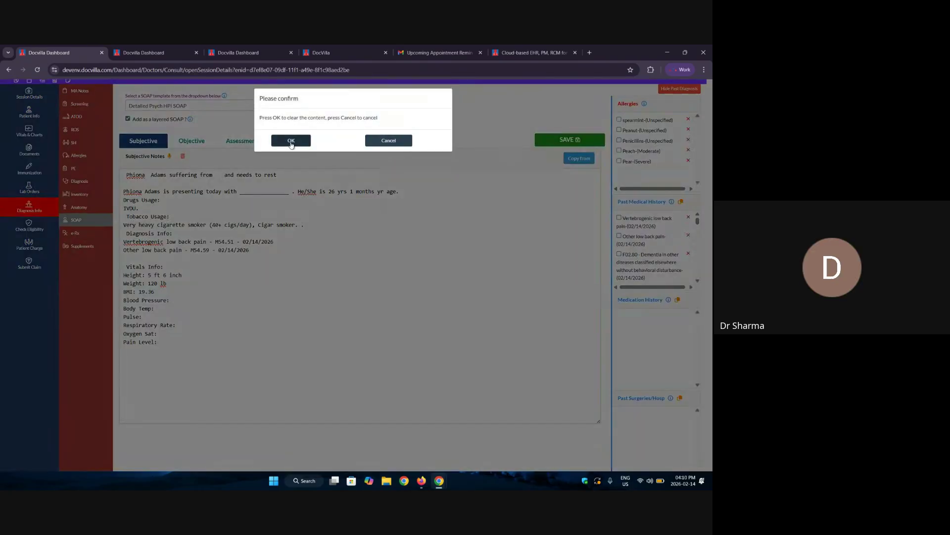
click(291, 141)
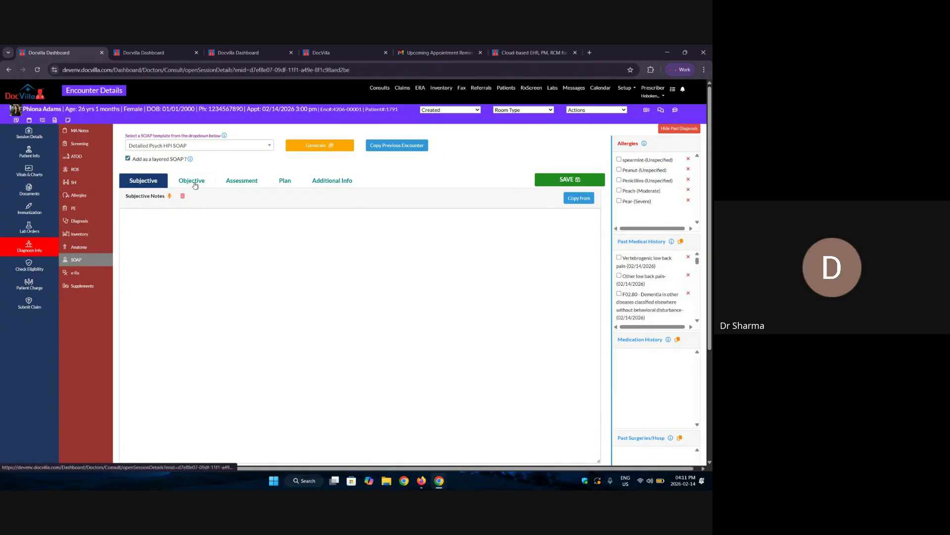
Move through the open browser tabs to the DocVilla company homepage.
click(153, 48)
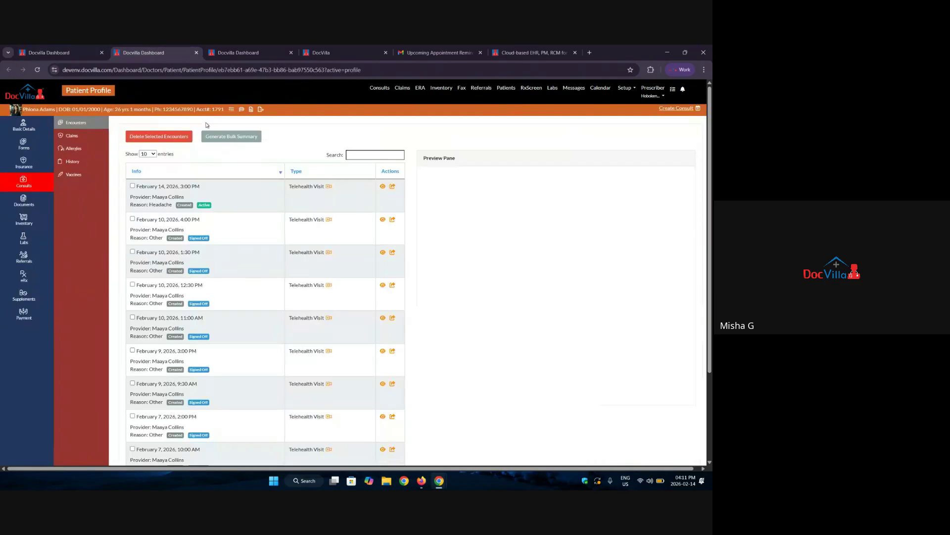
click(232, 49)
click(532, 52)
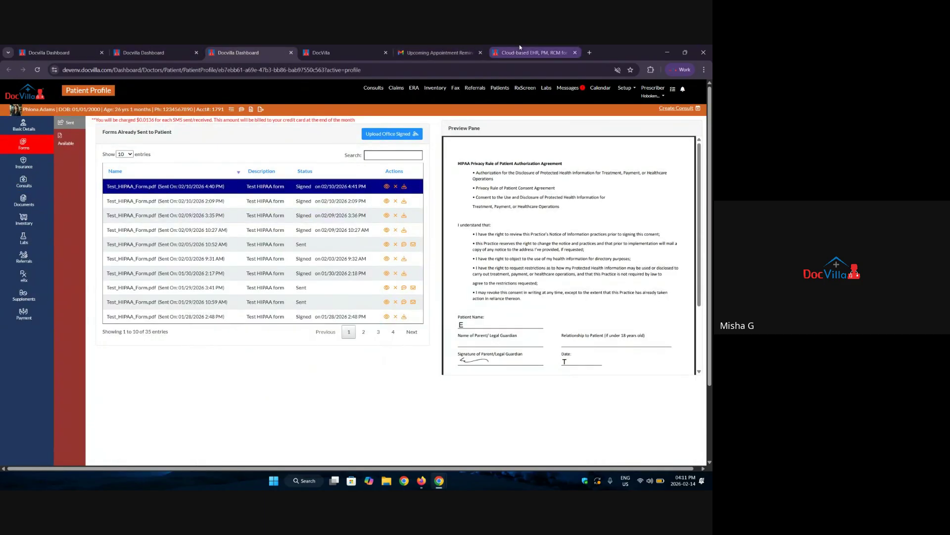
Highlight the support e-mail address and full support phone number in the header.
drag(262, 96, 327, 100)
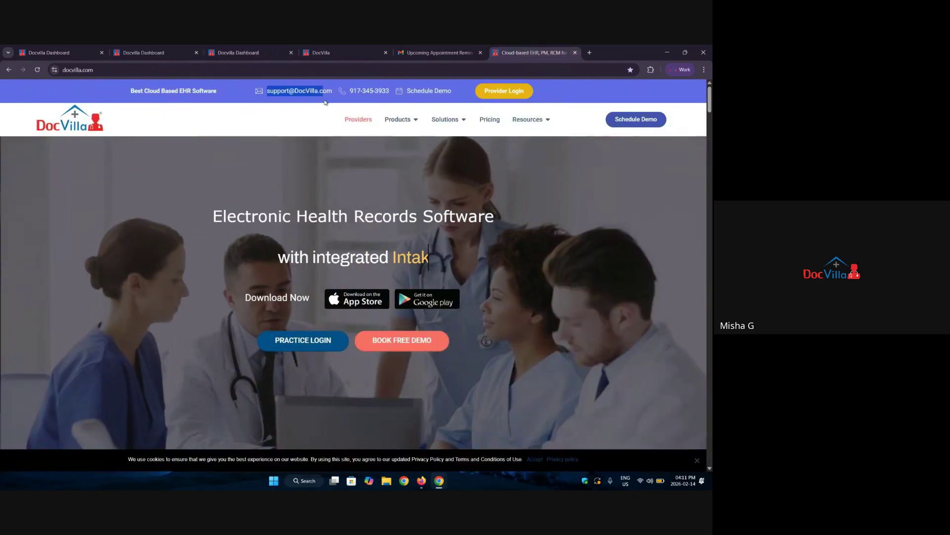
double_click(382, 90)
drag(370, 94, 350, 101)
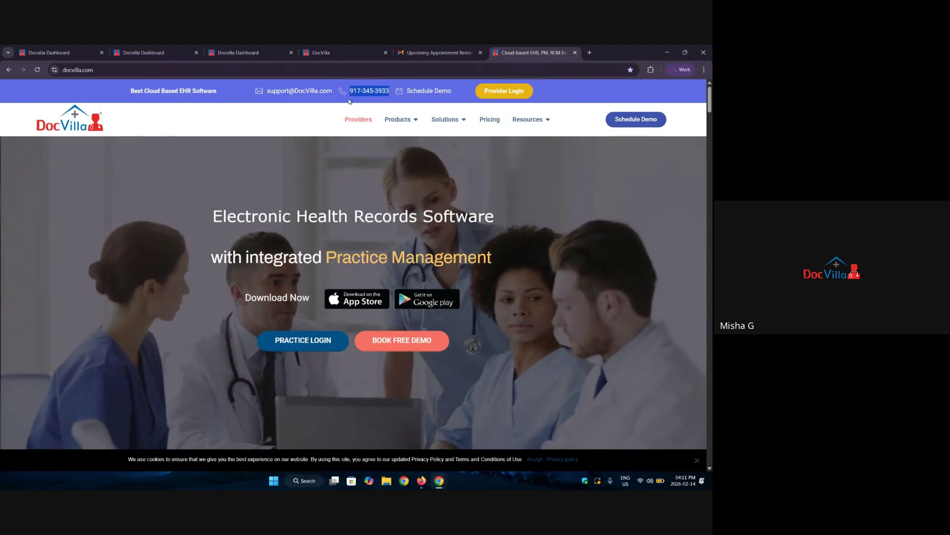